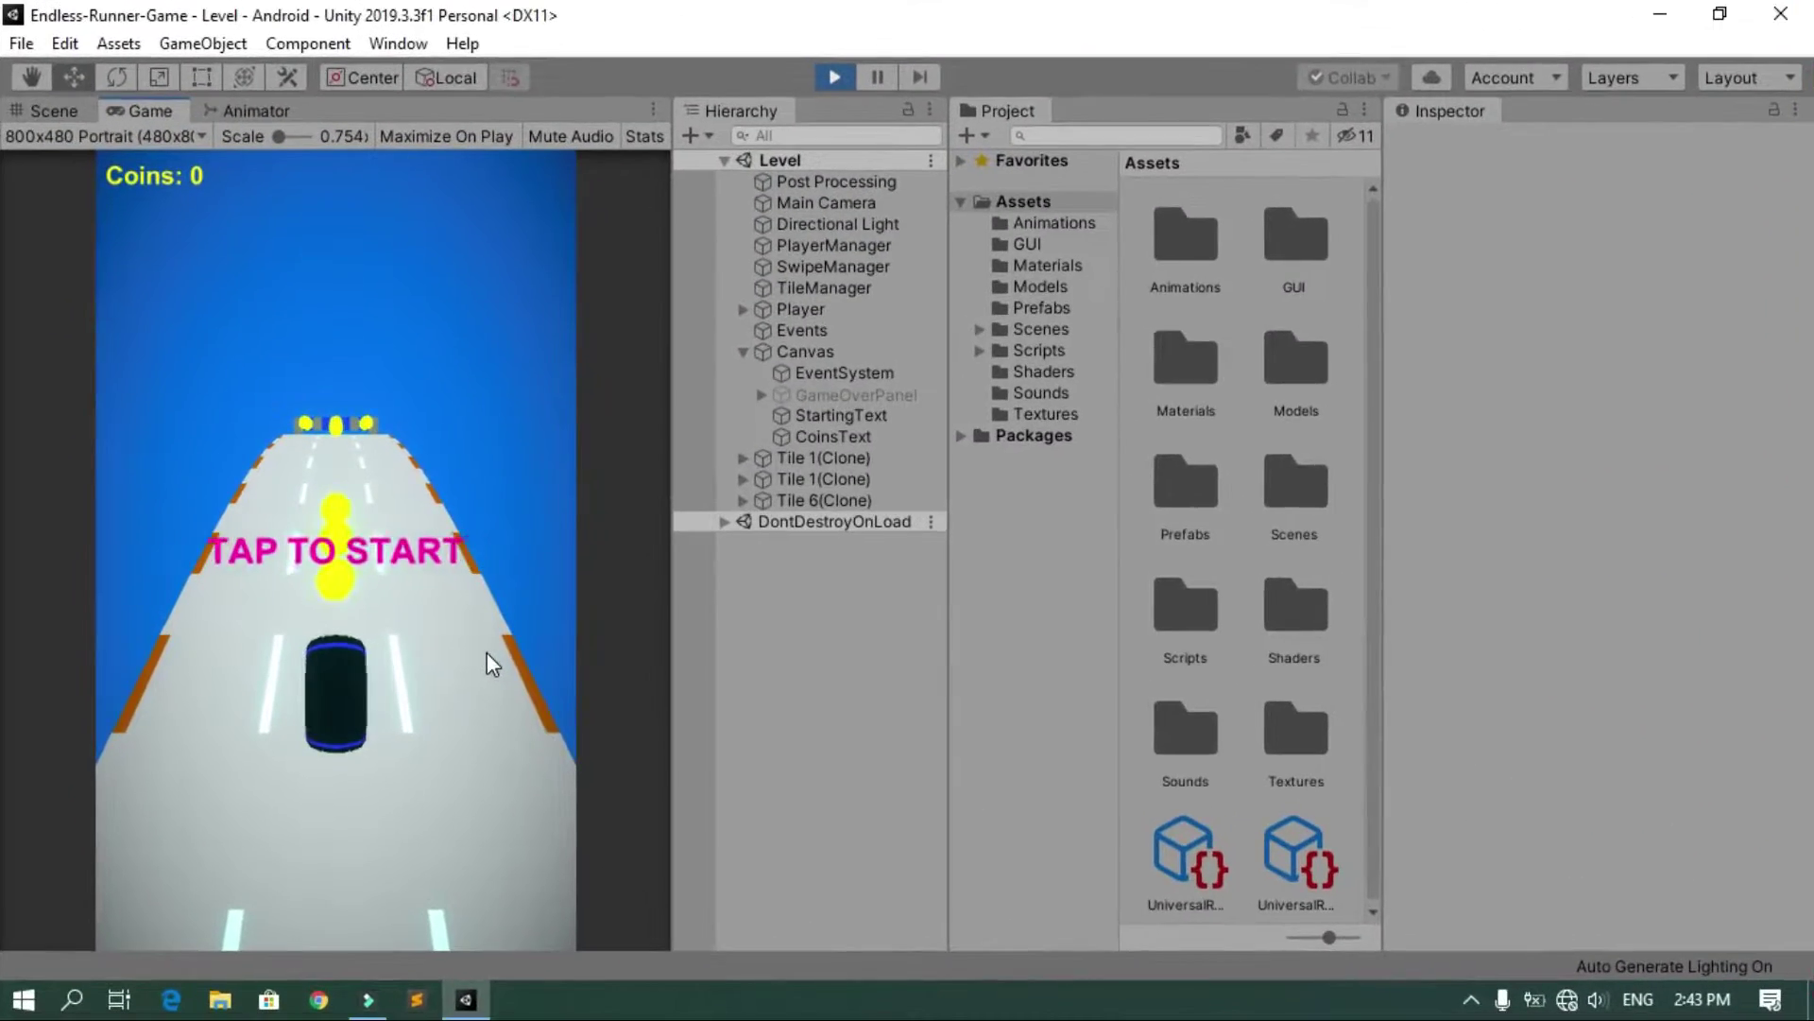
Start the run in the playing endless runner and steer the car between lanes to collect coins
{"action": "left_click", "coordinate": [493, 629]}
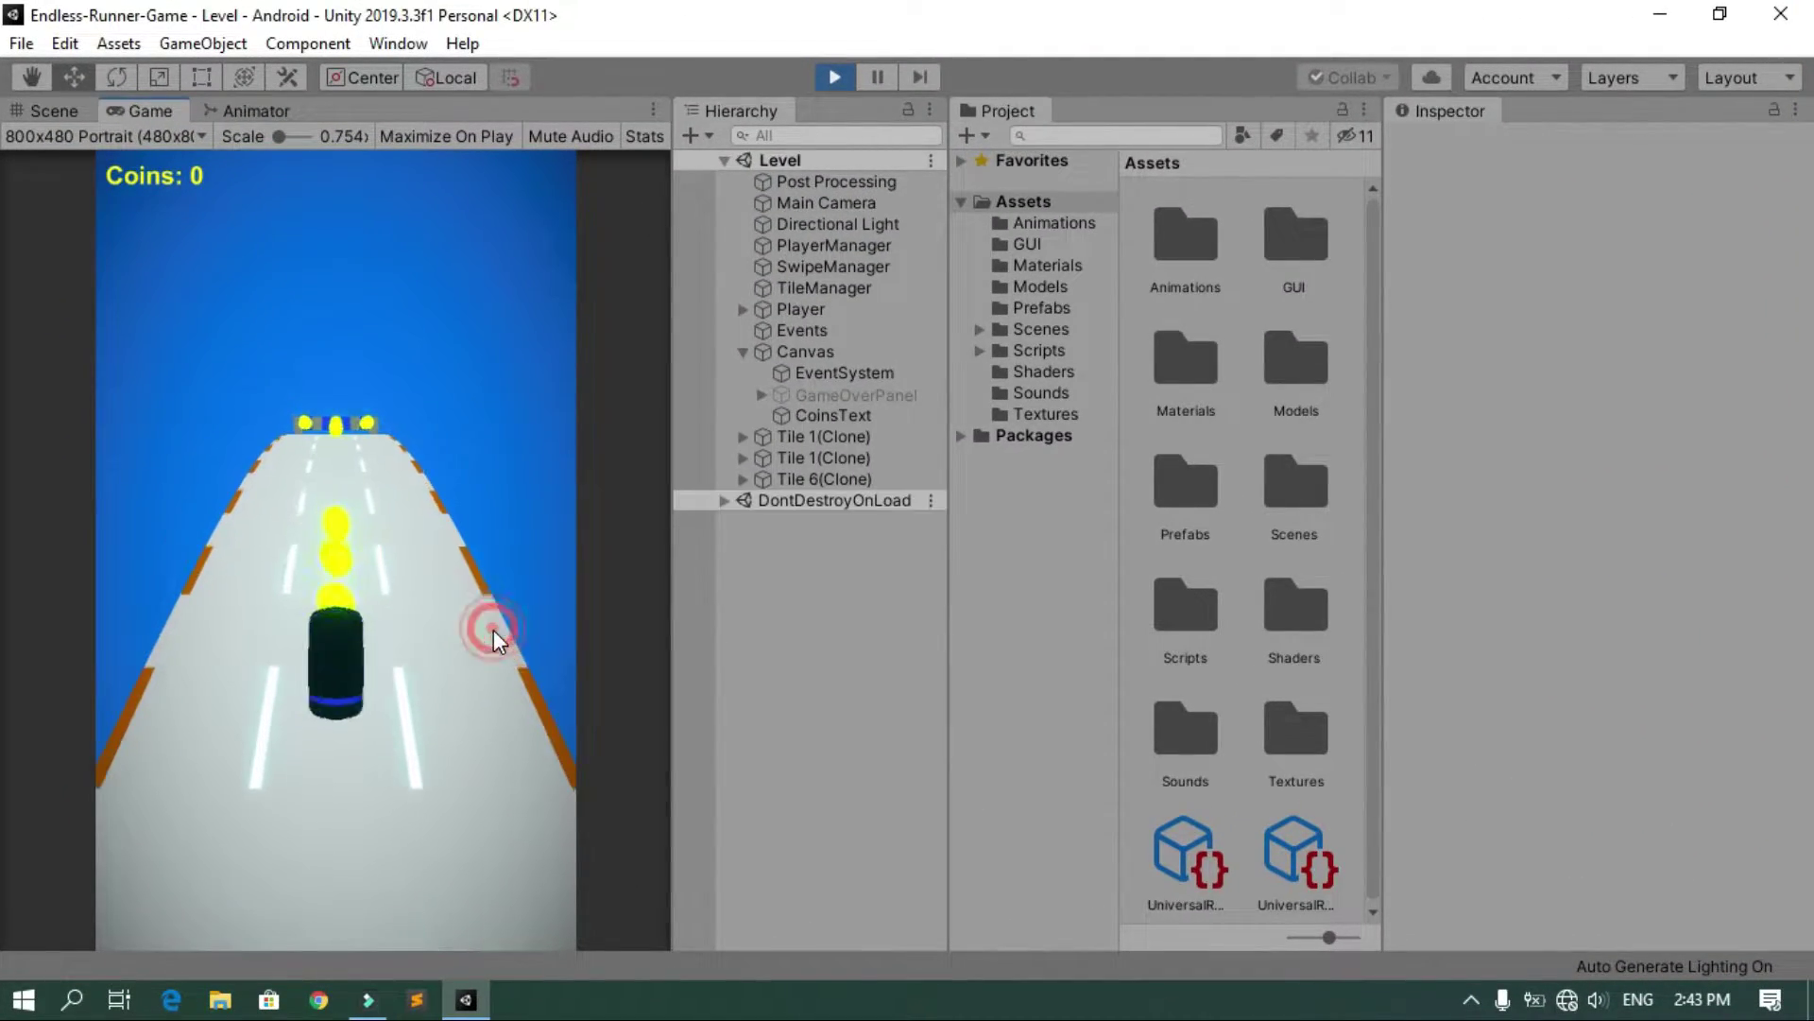
{"action": "mouse_move", "coordinate": [312, 608]}
{"action": "left_mouse_down"}
{"action": "mouse_move", "coordinate": [476, 599]}
{"action": "mouse_move", "coordinate": [293, 607]}
{"action": "left_mouse_up"}
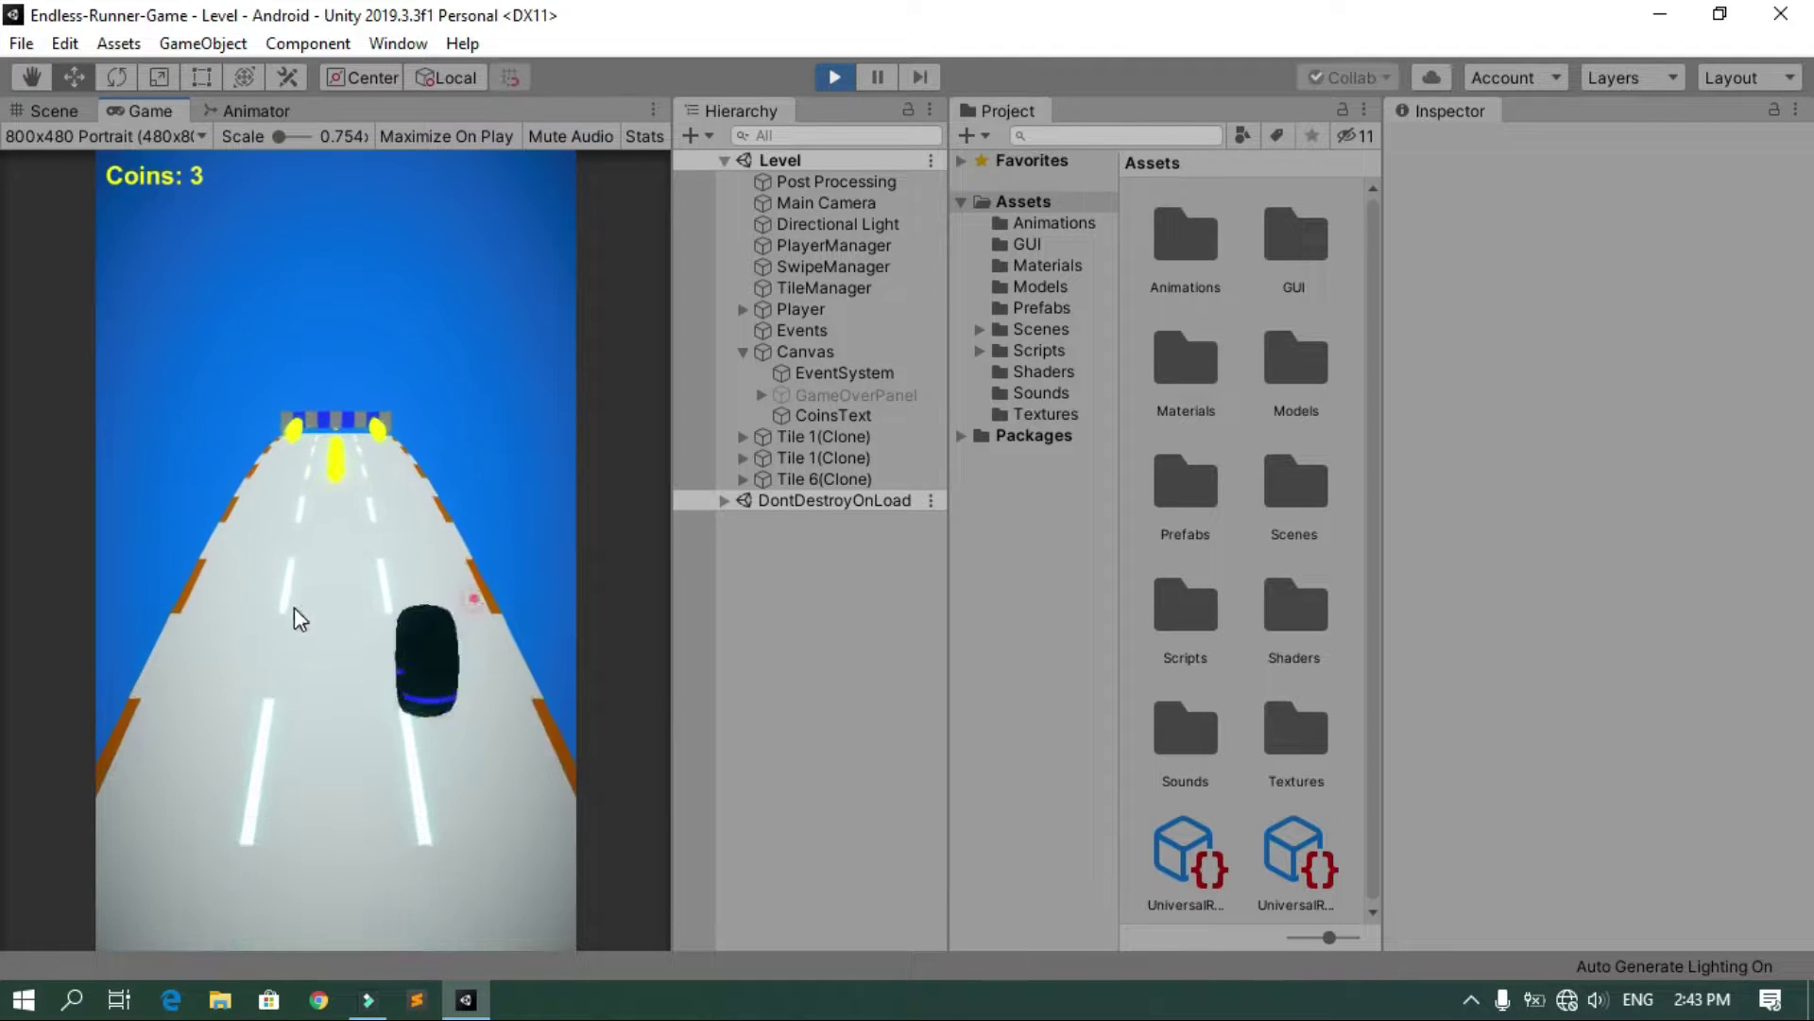
{"action": "left_click_drag", "start_coordinate": [412, 587], "coordinate": [114, 616]}
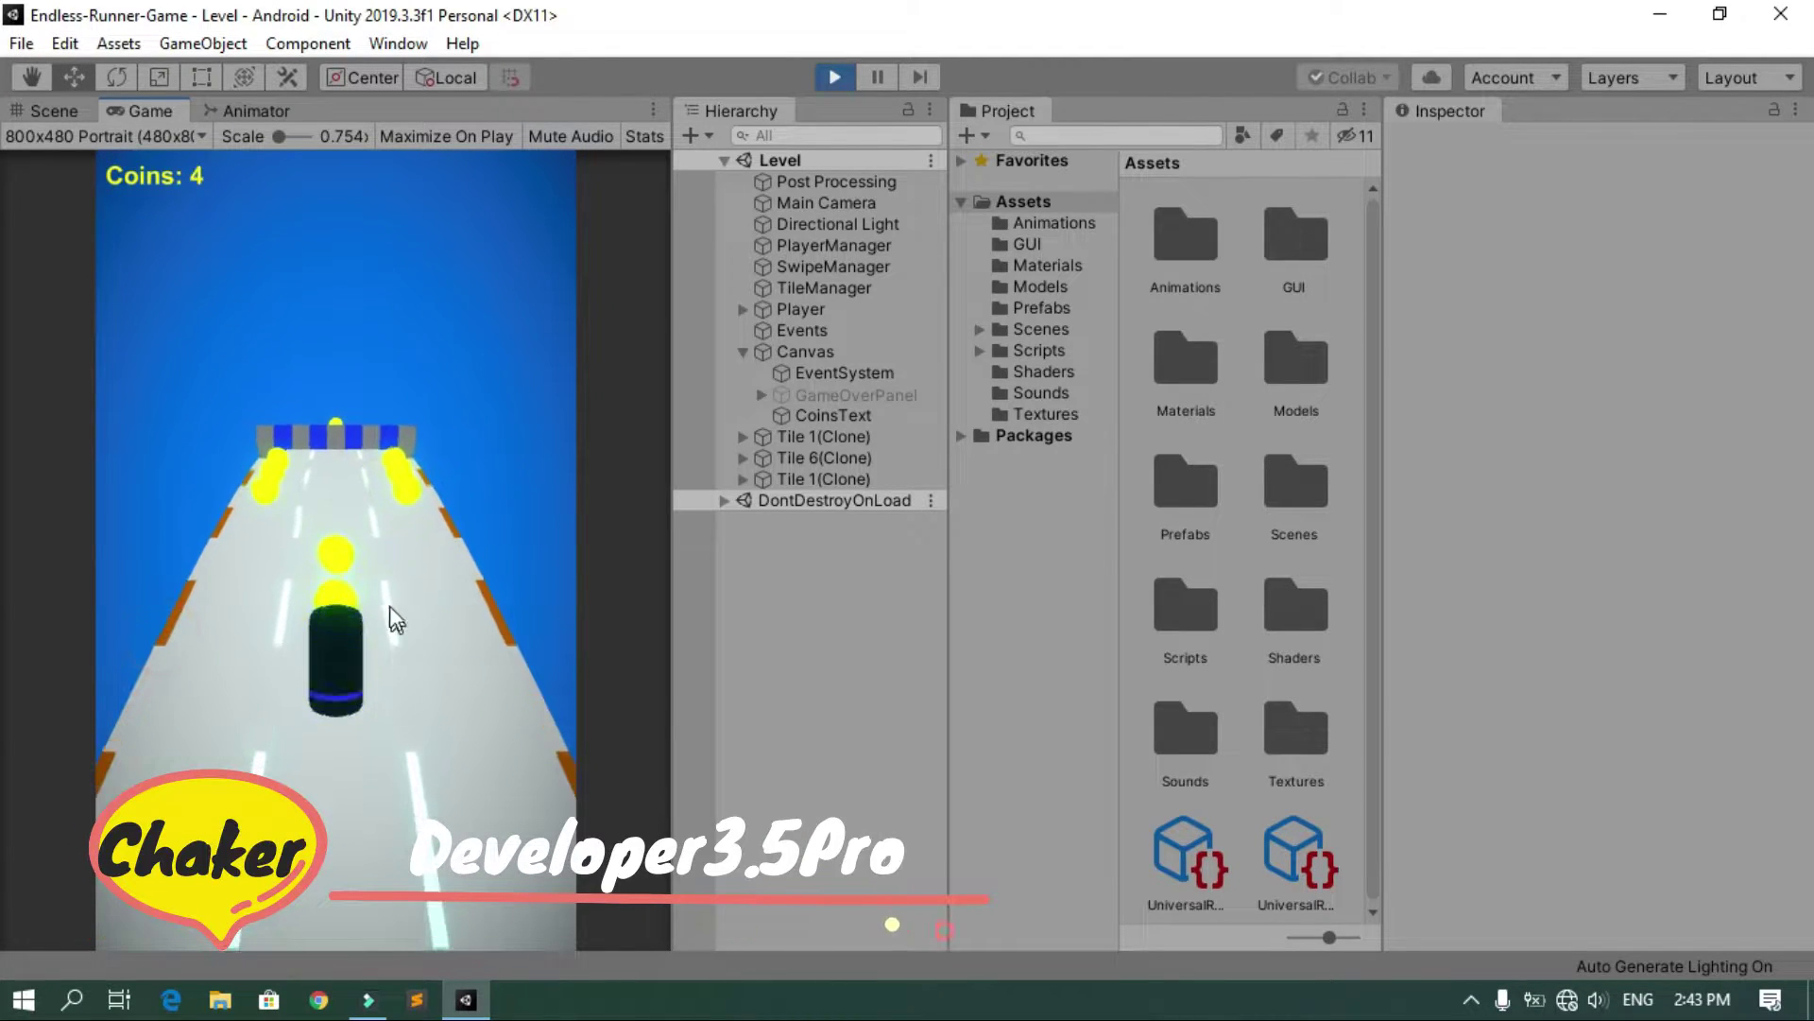
{"action": "left_click_drag", "start_coordinate": [333, 611], "coordinate": [239, 620]}
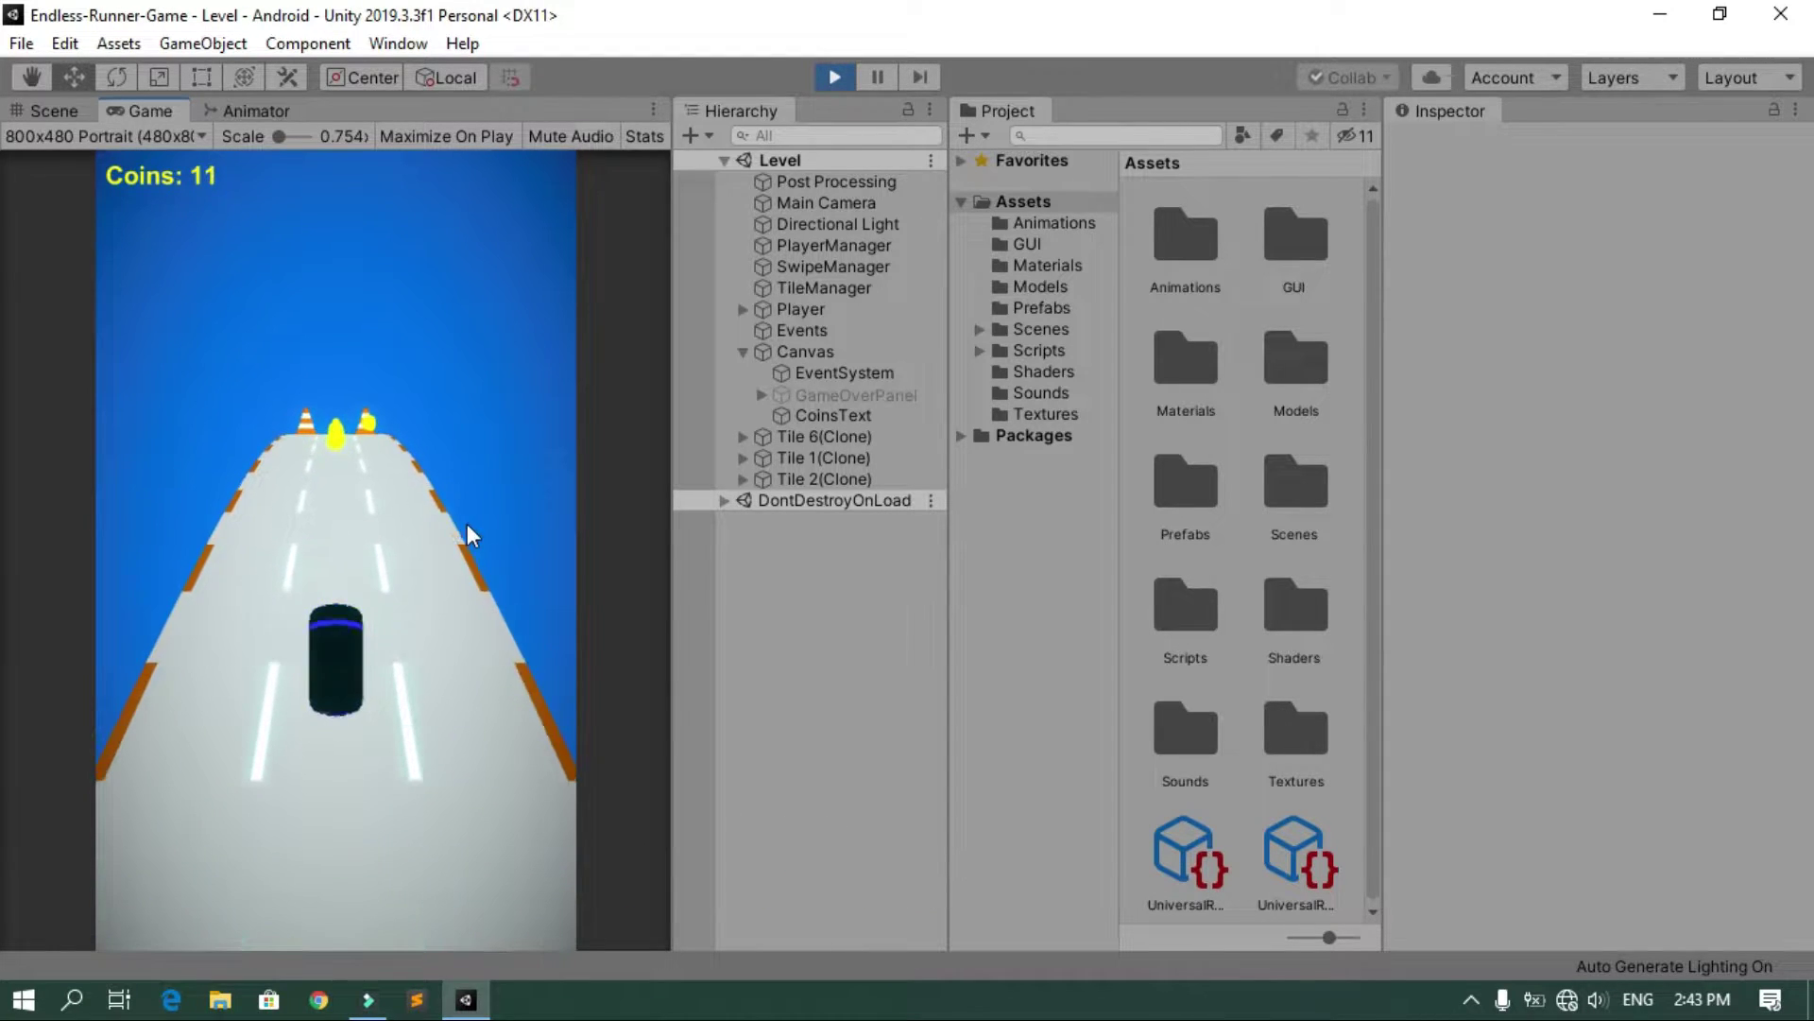
Try different Curve Strength values in the Main Camera's World Curver script during play, and keep steering the car
{"action": "left_click", "coordinate": [876, 200]}
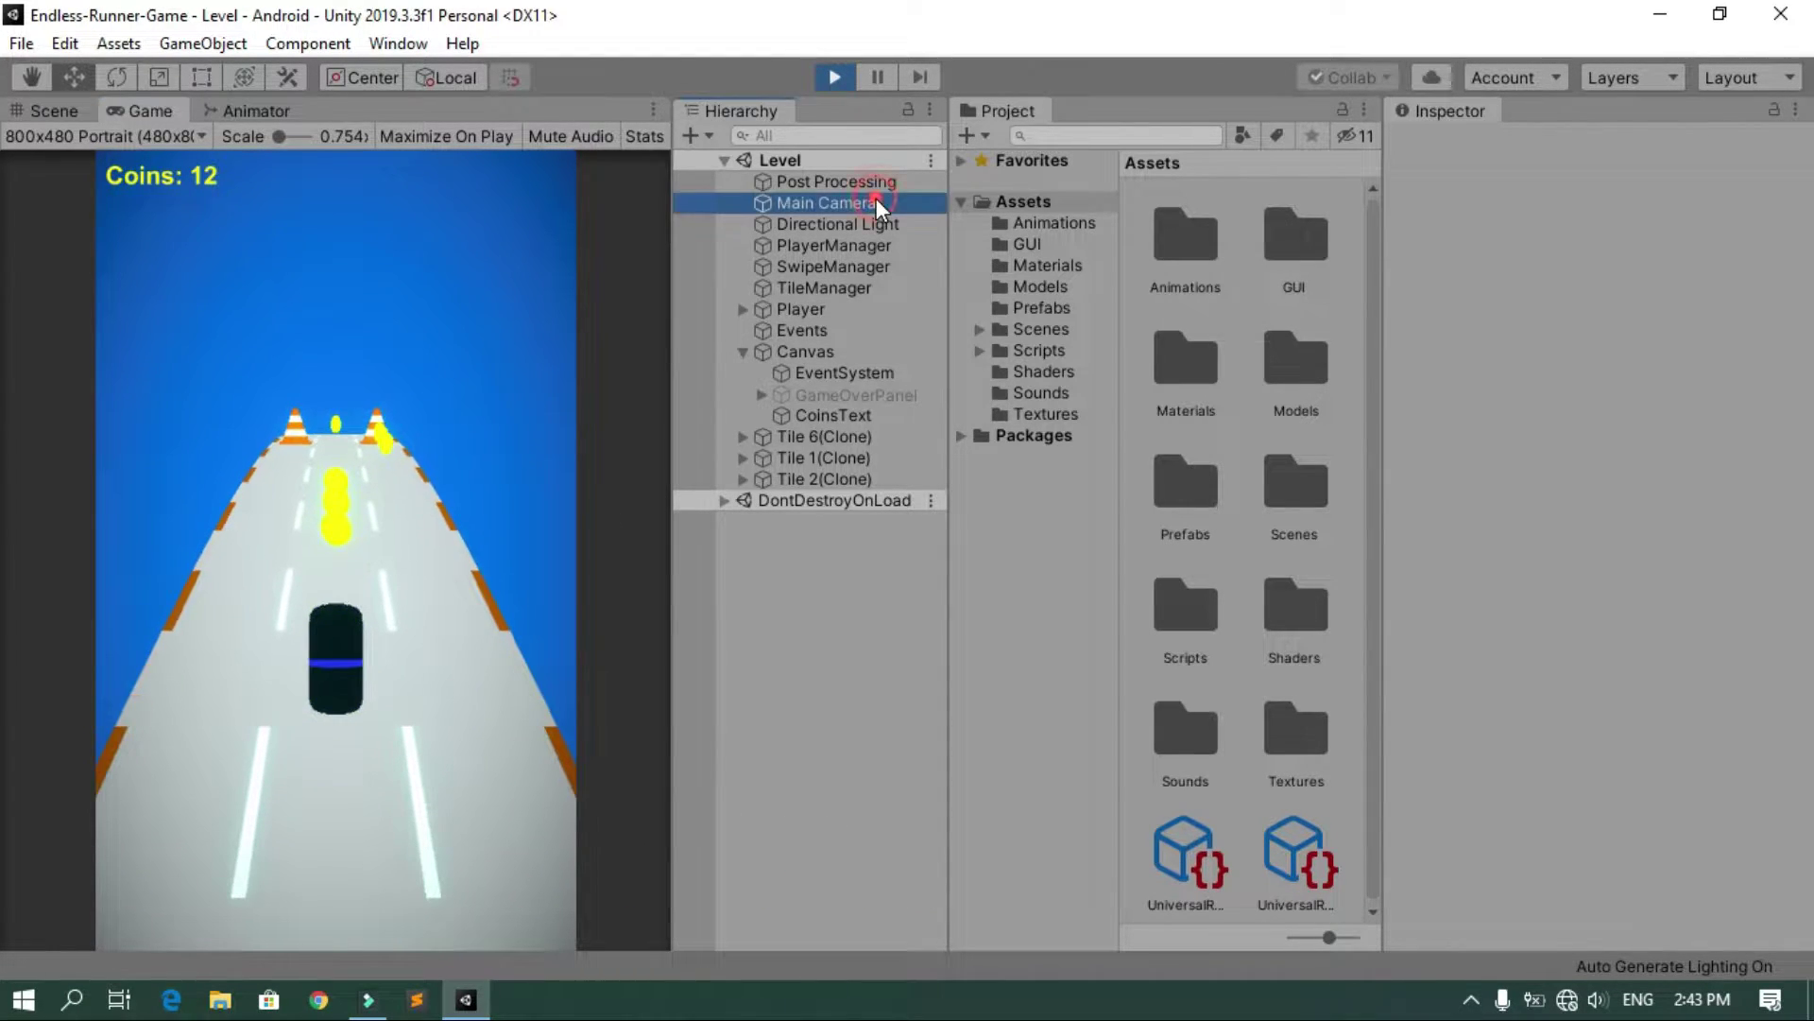
{"action": "scroll", "coordinate": [1567, 621], "scroll_direction": "down", "scroll_amount": 10}
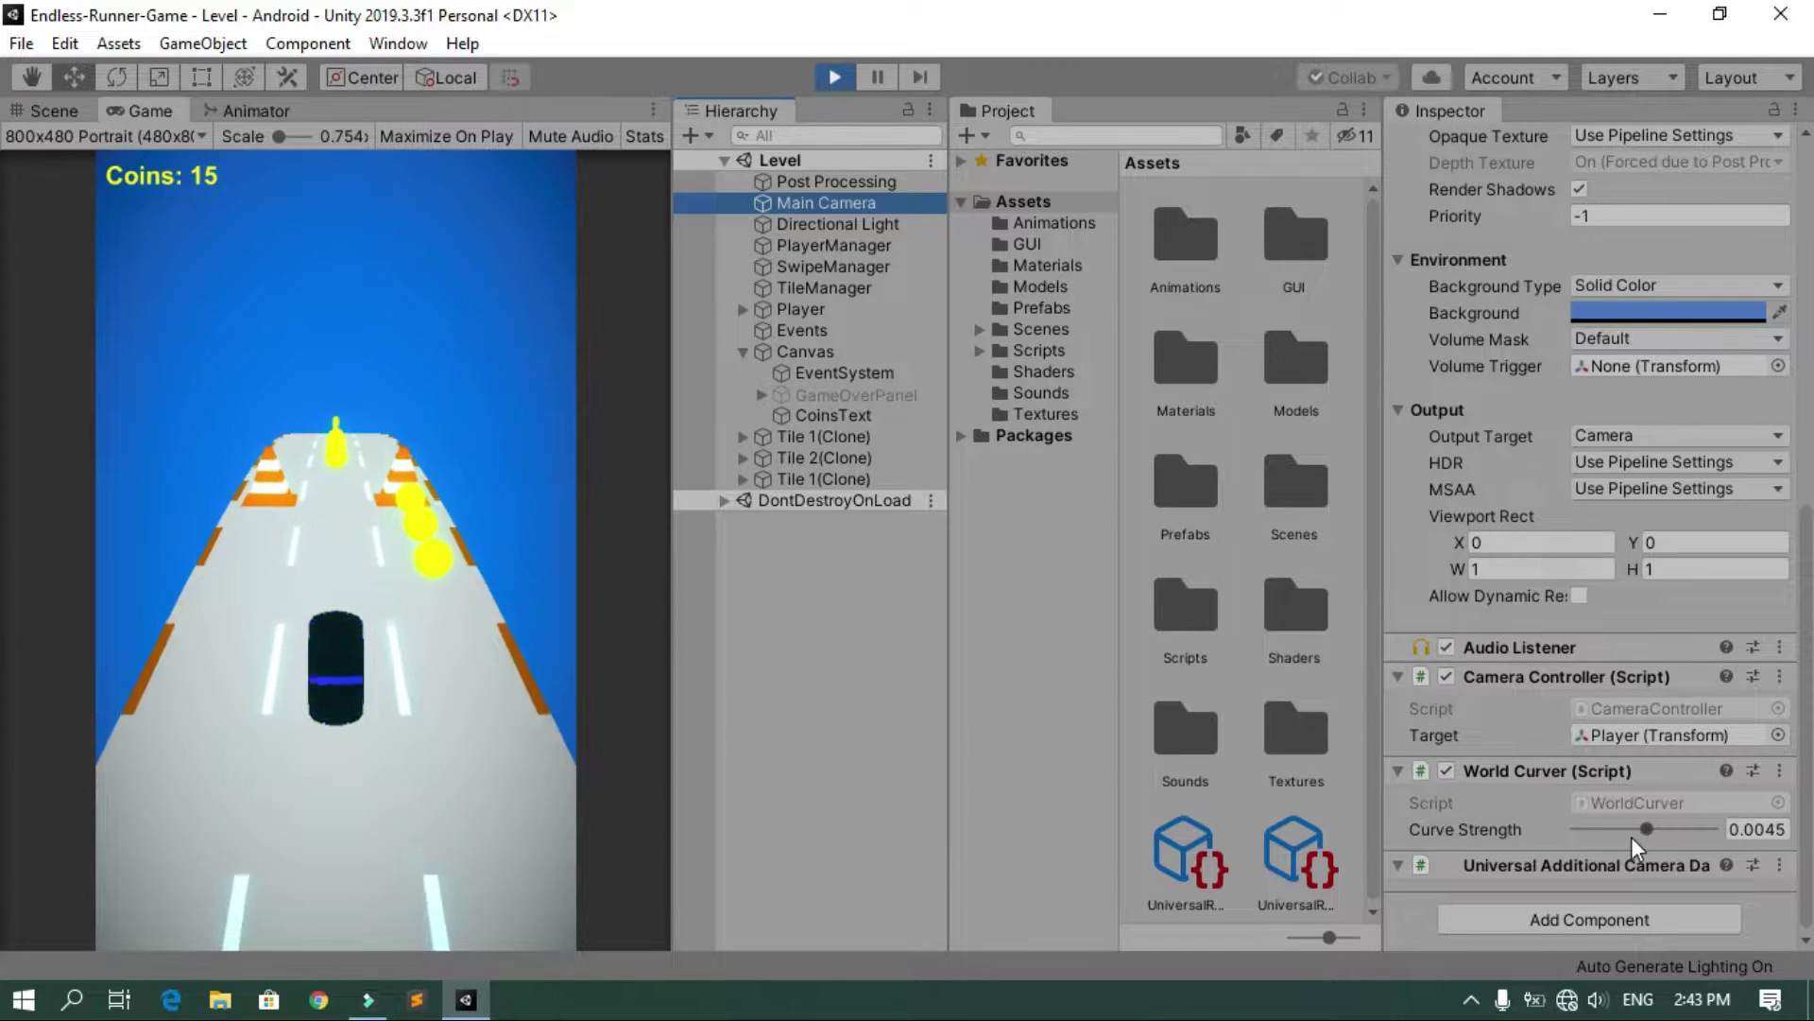
{"action": "left_click_drag", "start_coordinate": [1648, 826], "coordinate": [1648, 833]}
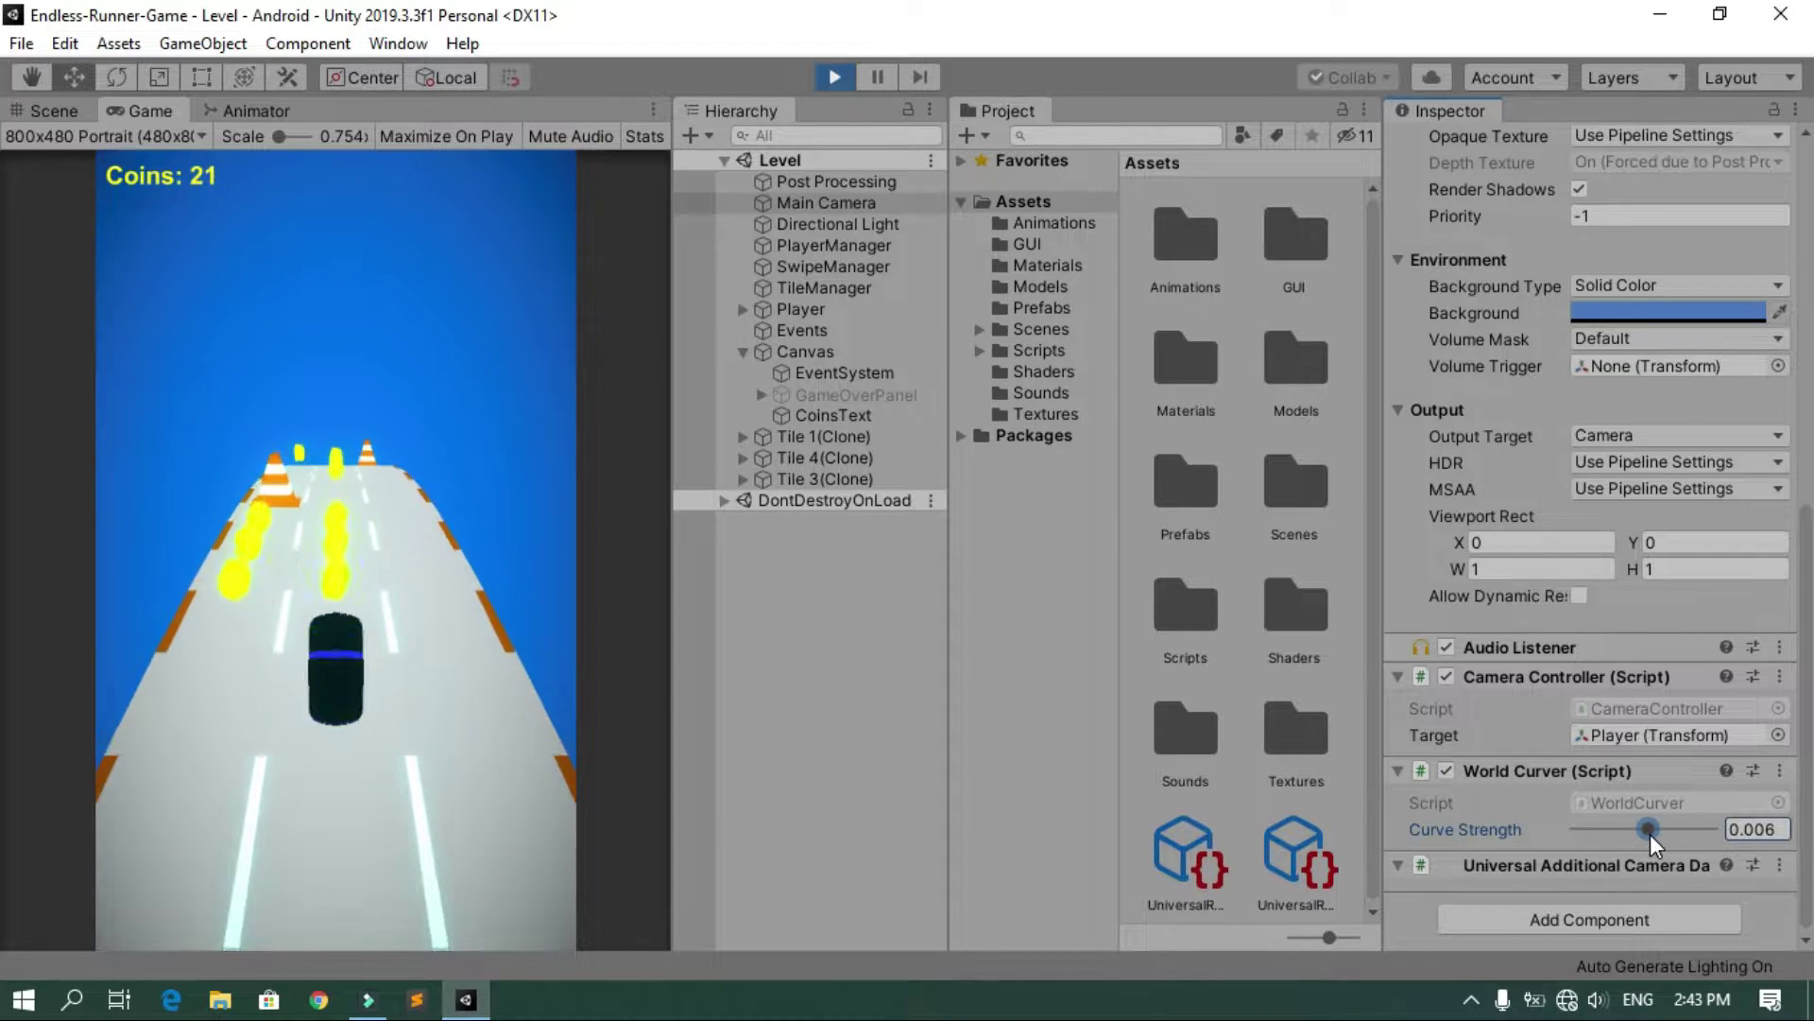
{"action": "left_click_drag", "start_coordinate": [265, 581], "coordinate": [313, 637]}
{"action": "left_click", "coordinate": [275, 592]}
{"action": "left_click_drag", "start_coordinate": [252, 595], "coordinate": [199, 587]}
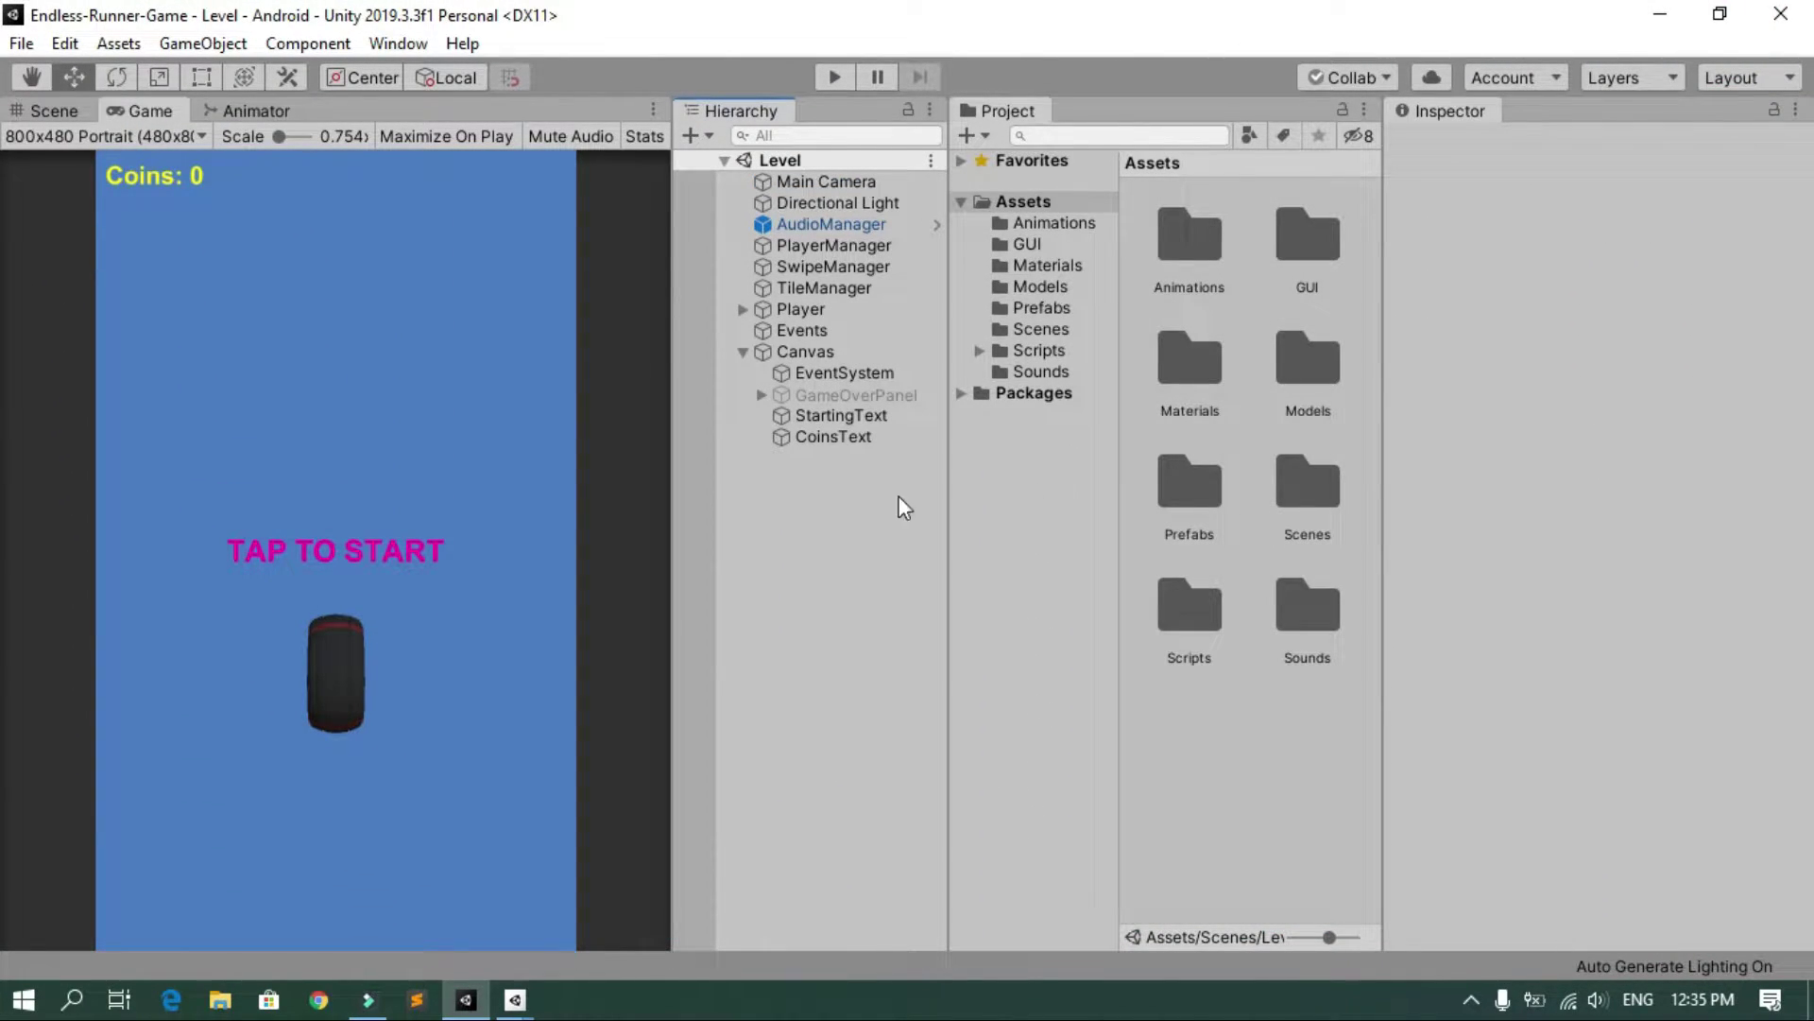
Find the Universal RP package, version 7.1.8, in the Package Manager and install it in the project
{"action": "left_click", "coordinate": [397, 44]}
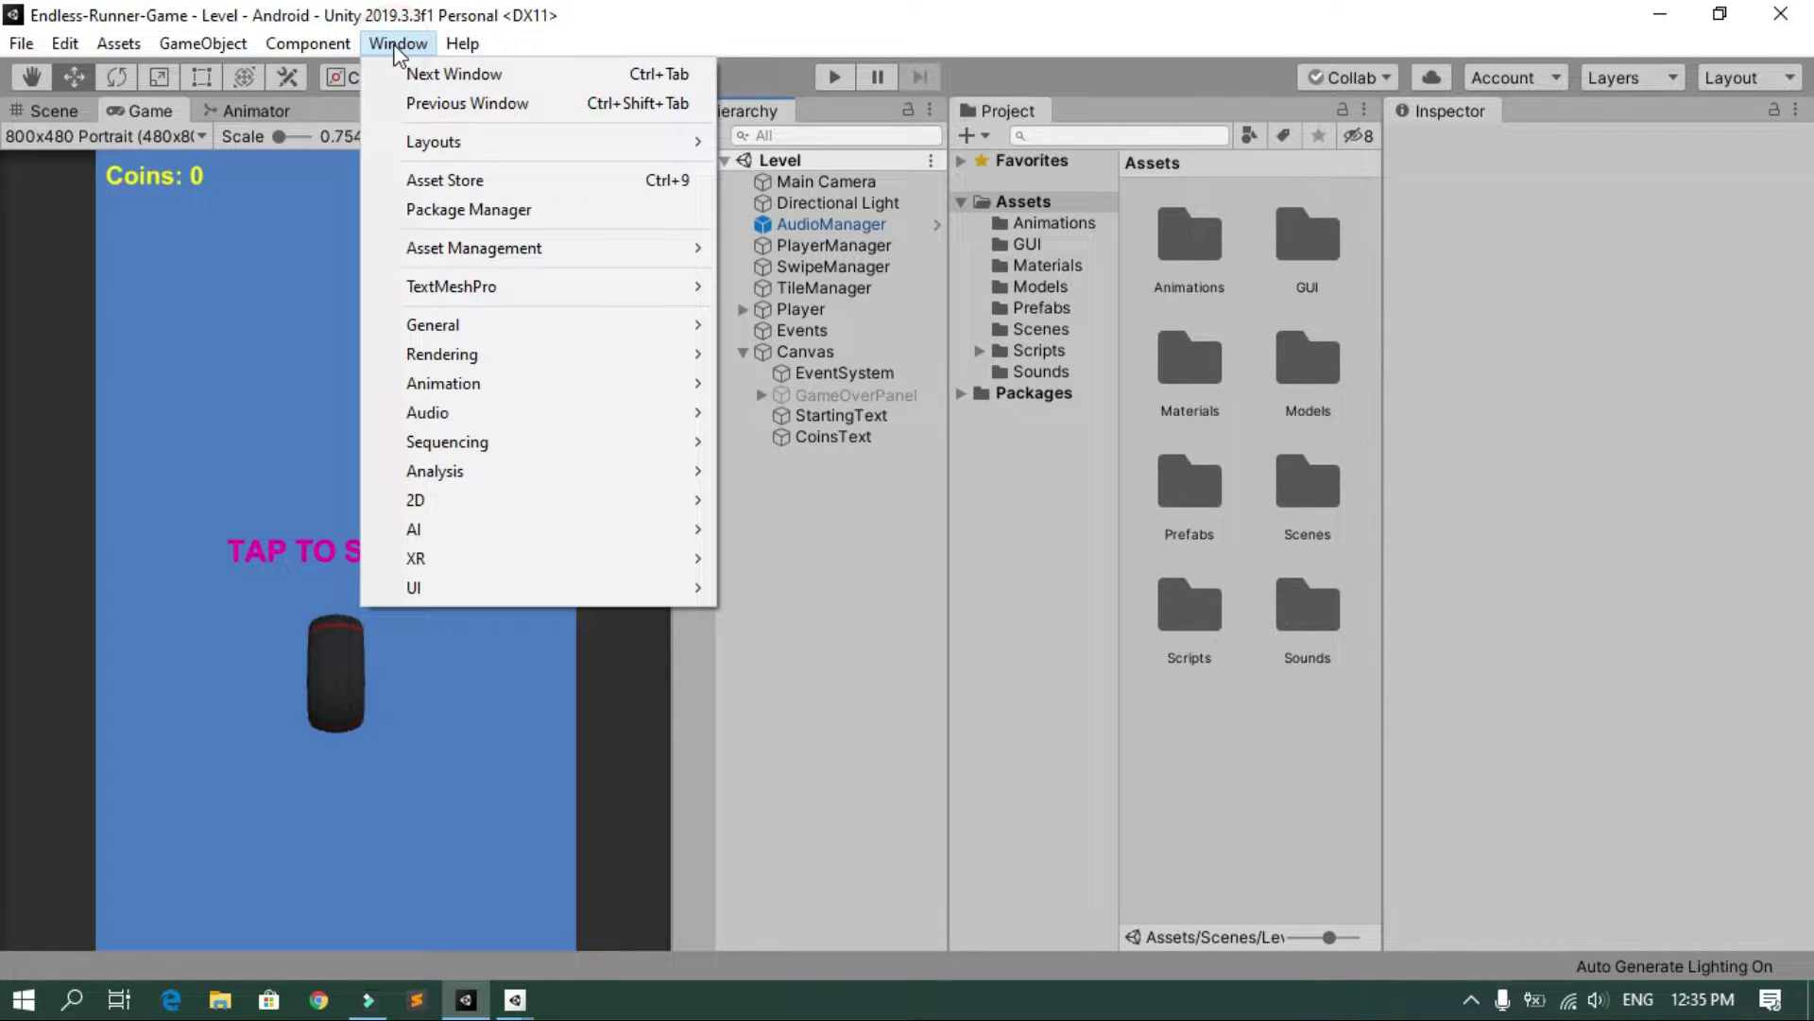
{"action": "left_click", "coordinate": [465, 210]}
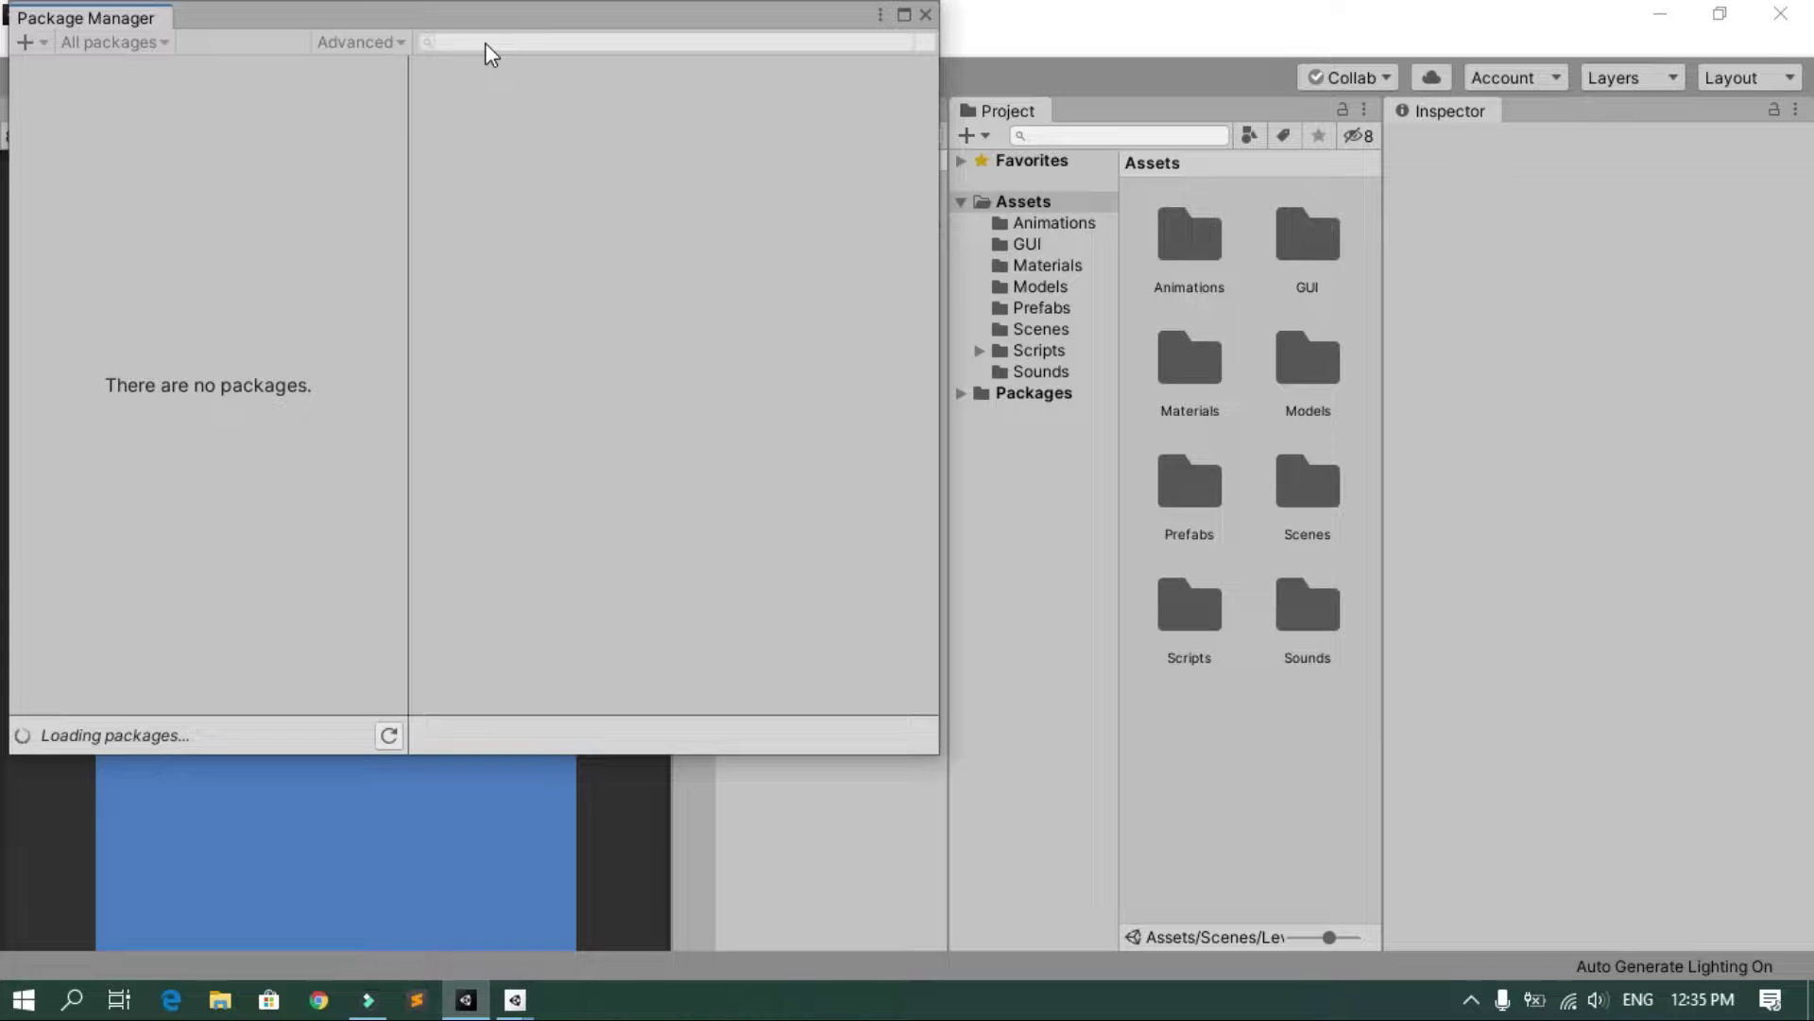
{"action": "left_click", "coordinate": [484, 41]}
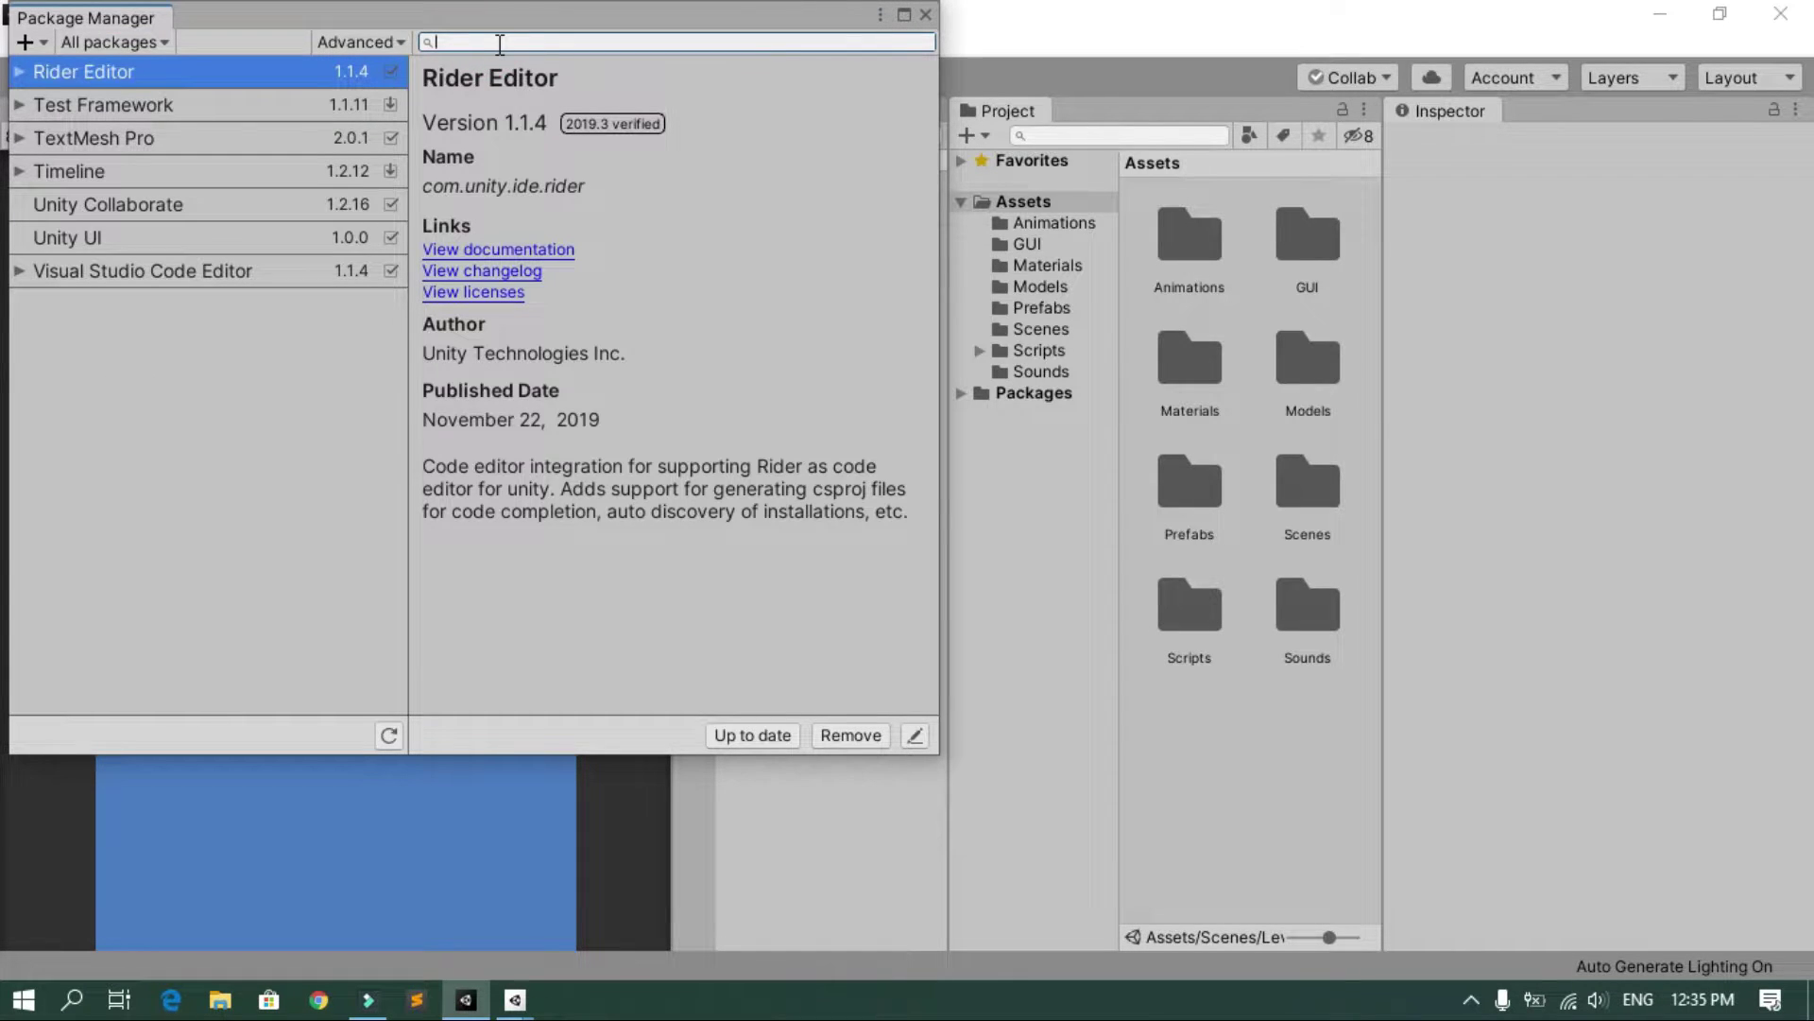
{"action": "type", "text": "Universal"}
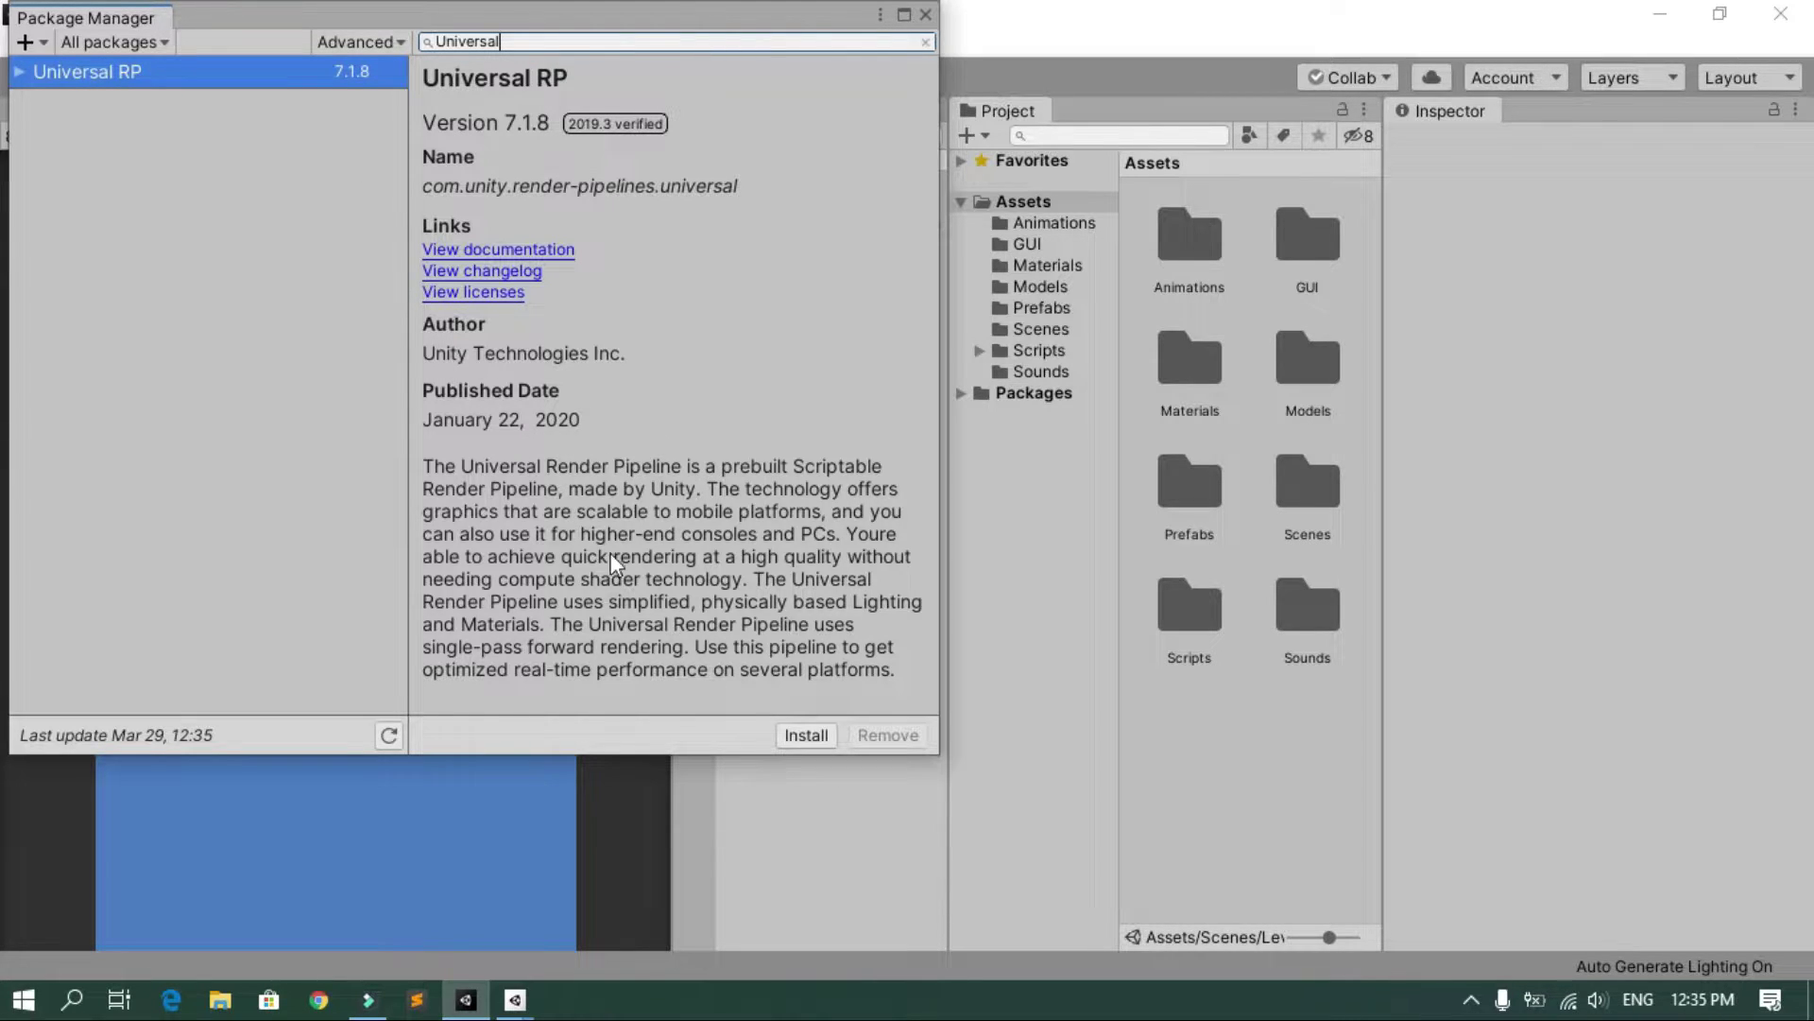
{"action": "left_click", "coordinate": [808, 736]}
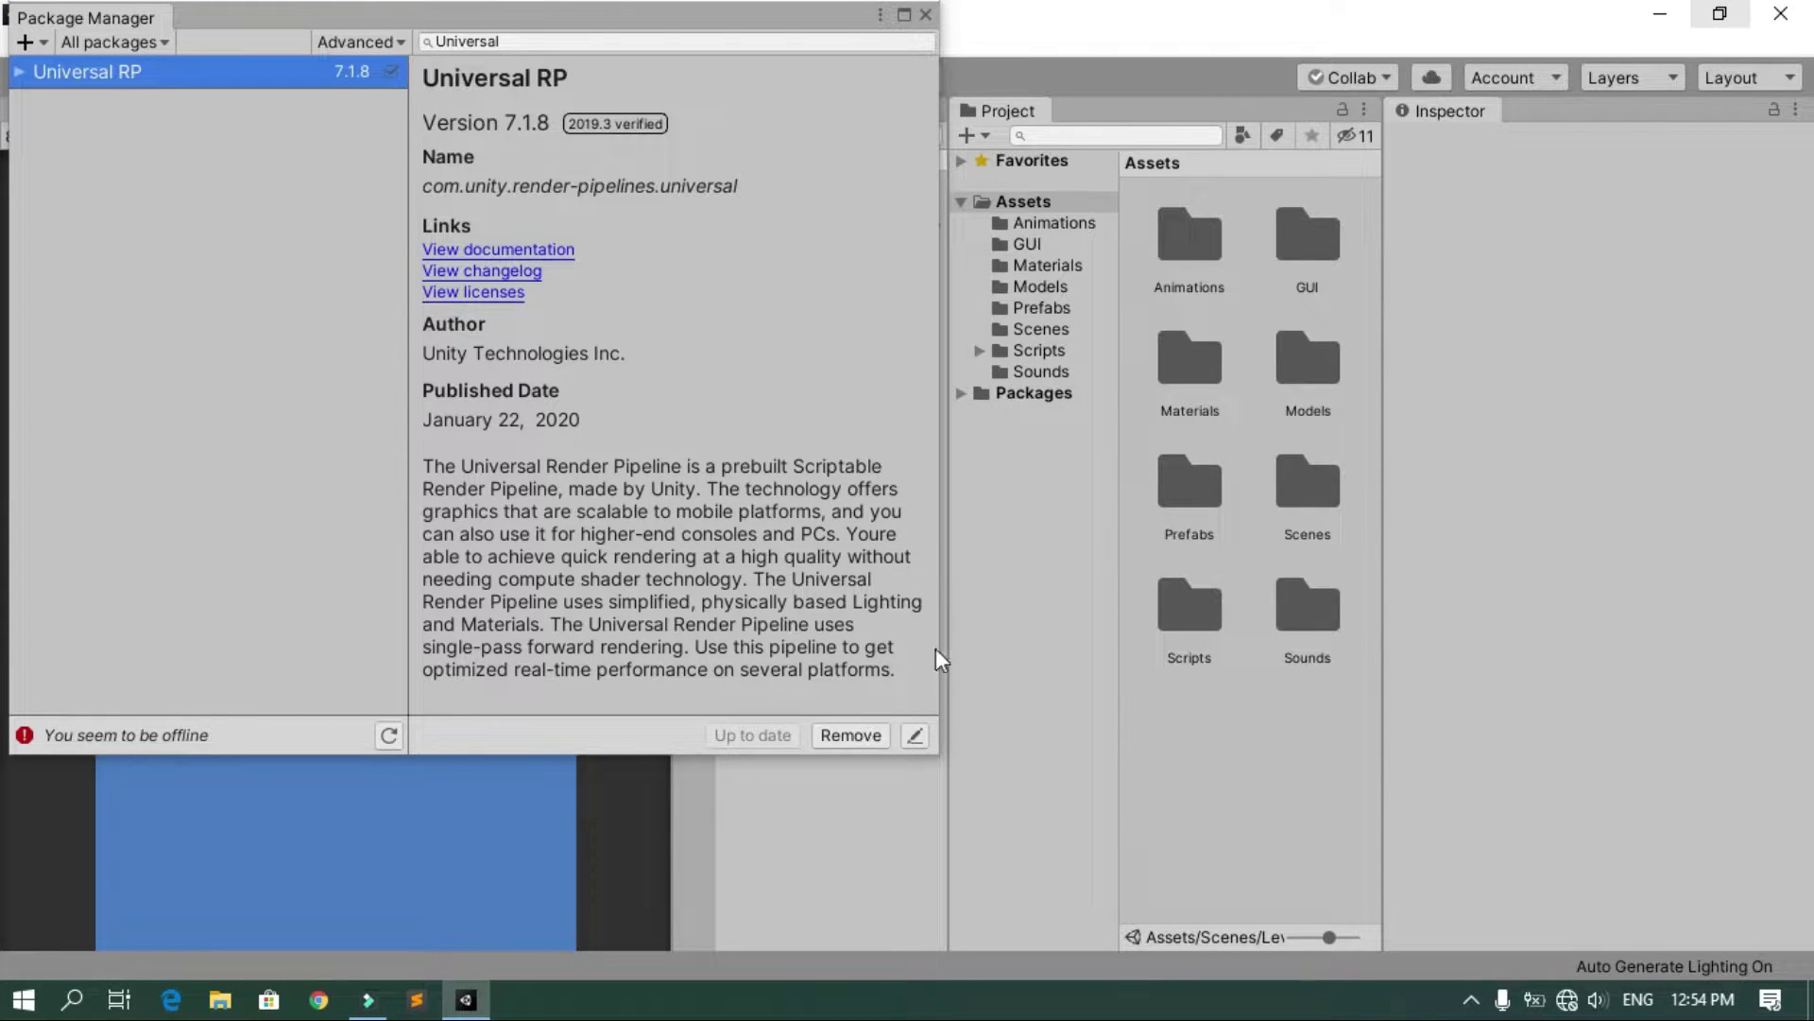
{"action": "left_click", "coordinate": [925, 15]}
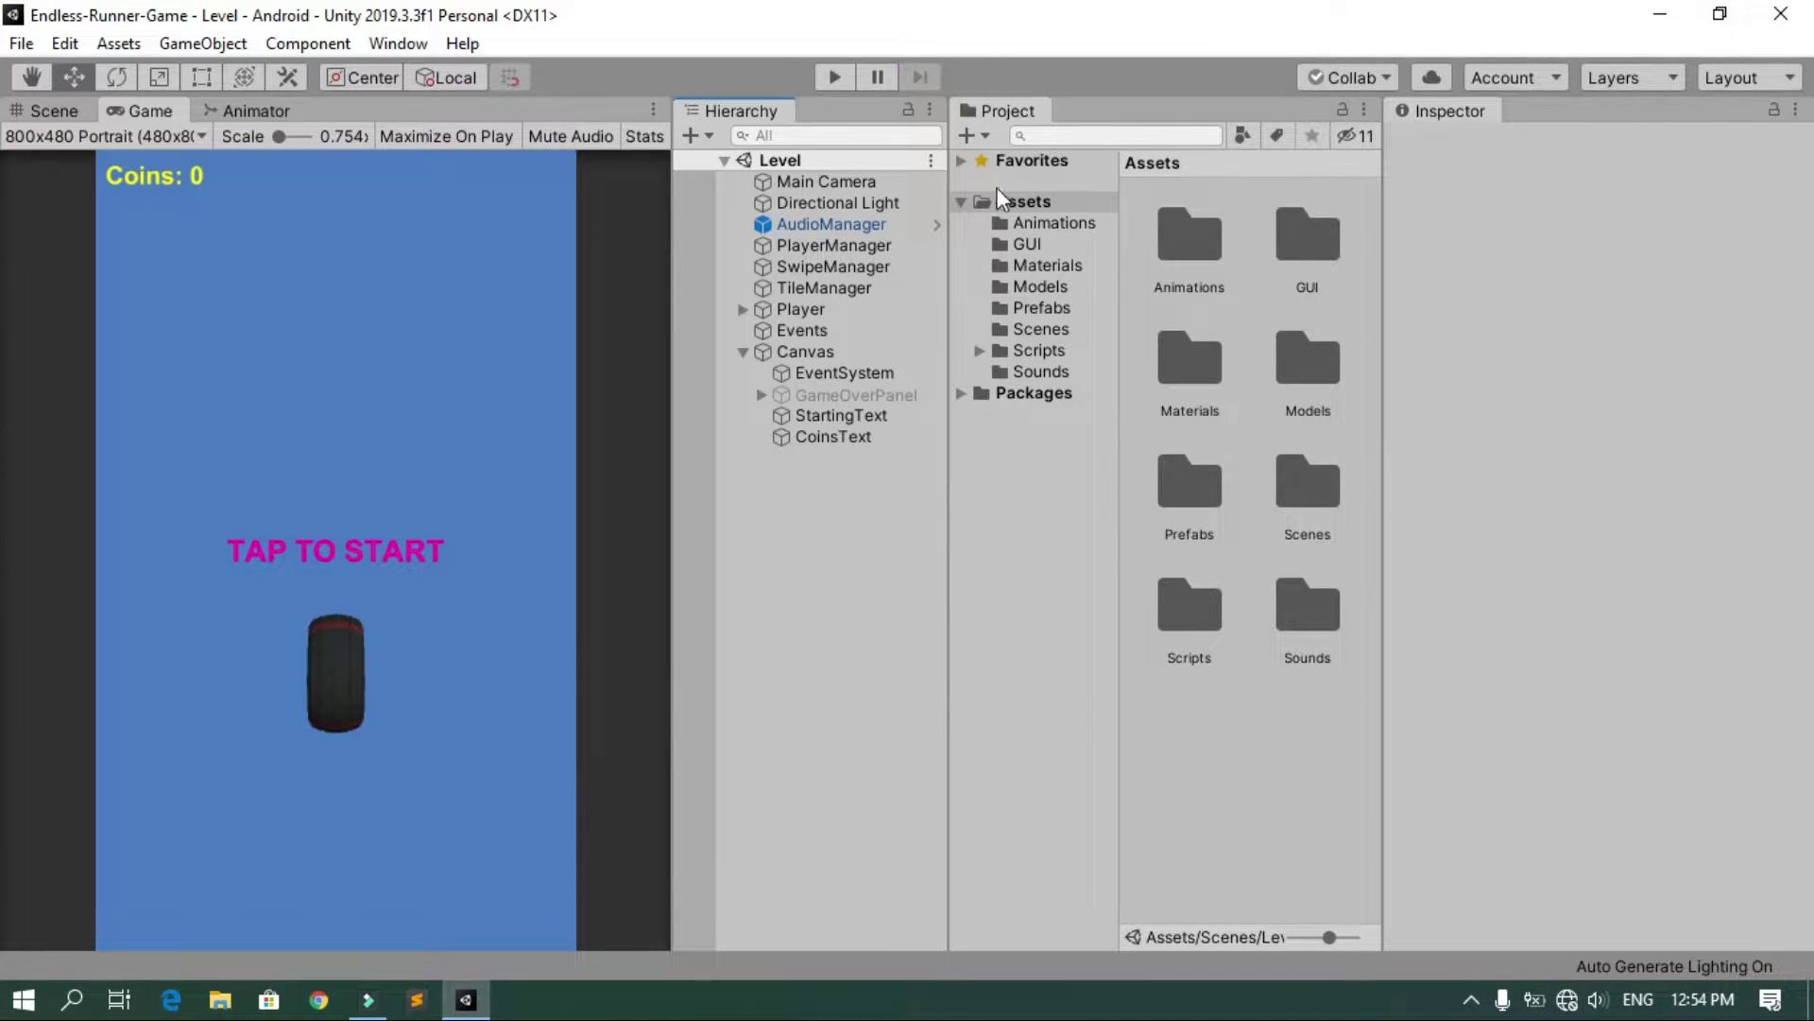
Create a Universal Render Pipeline asset with Forward Renderer in the Assets folder
{"action": "right_click", "coordinate": [1237, 768]}
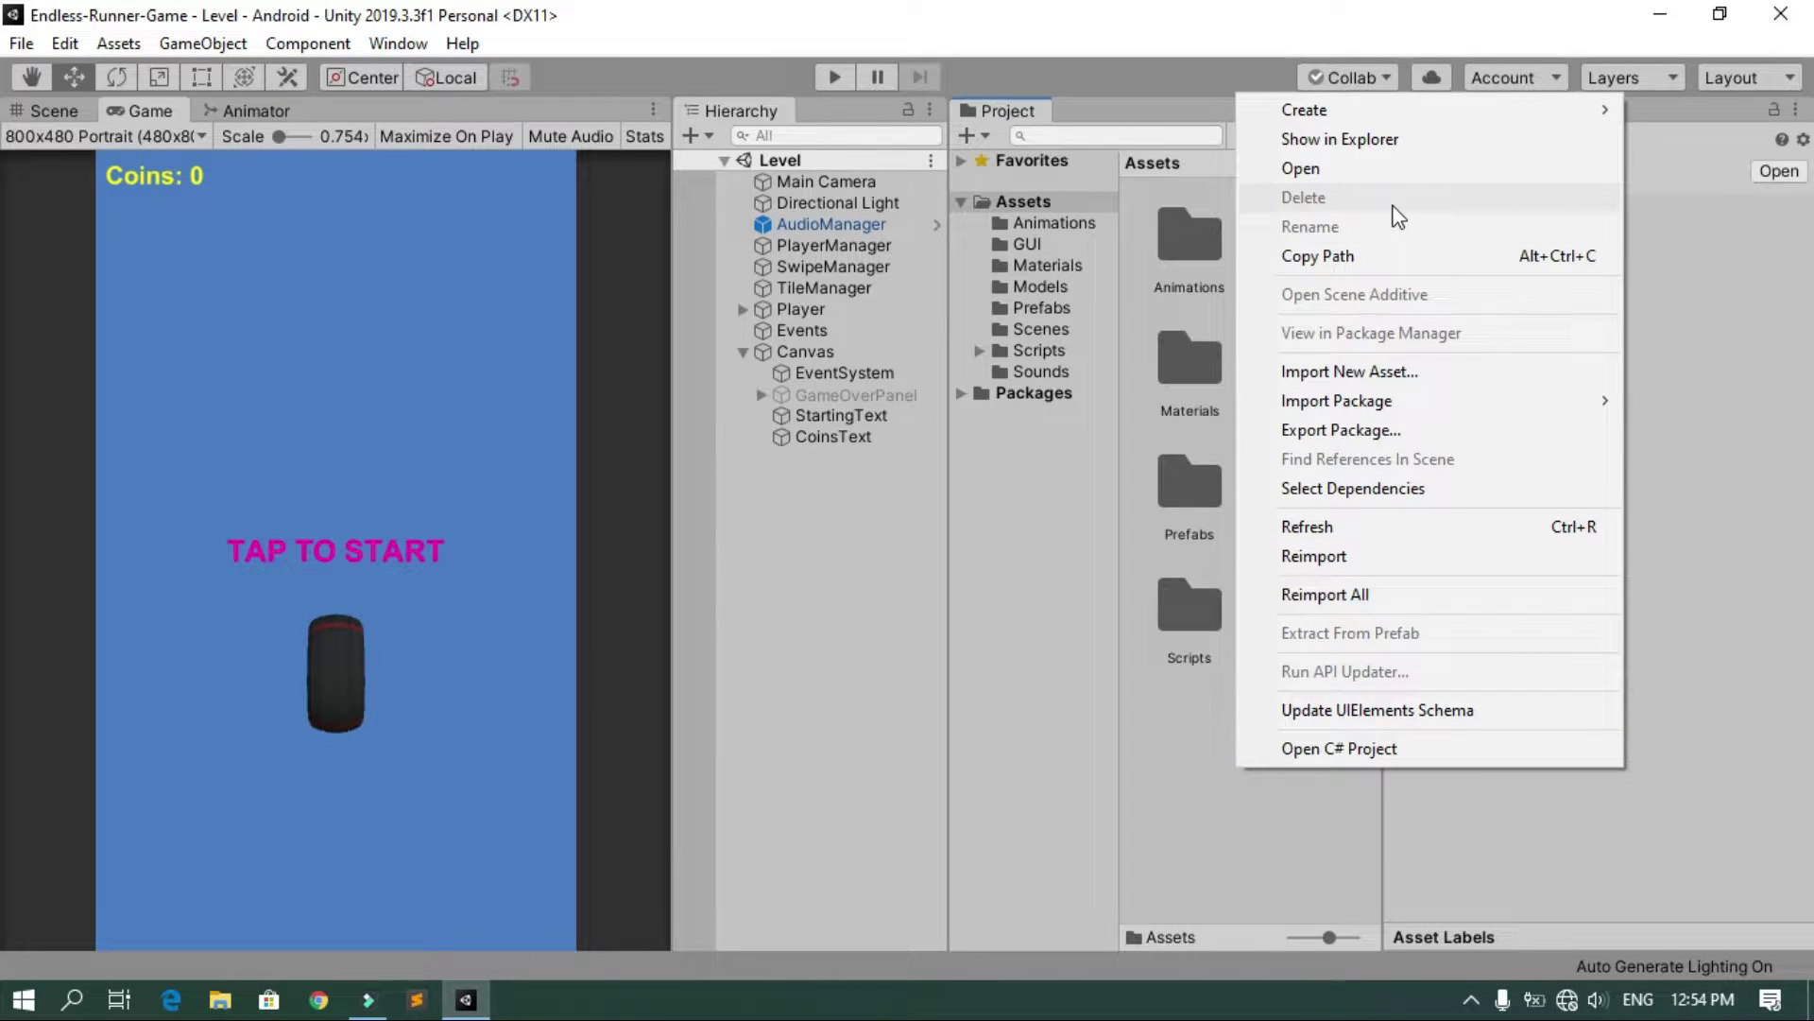
{"action": "mouse_move", "coordinate": [1349, 120]}
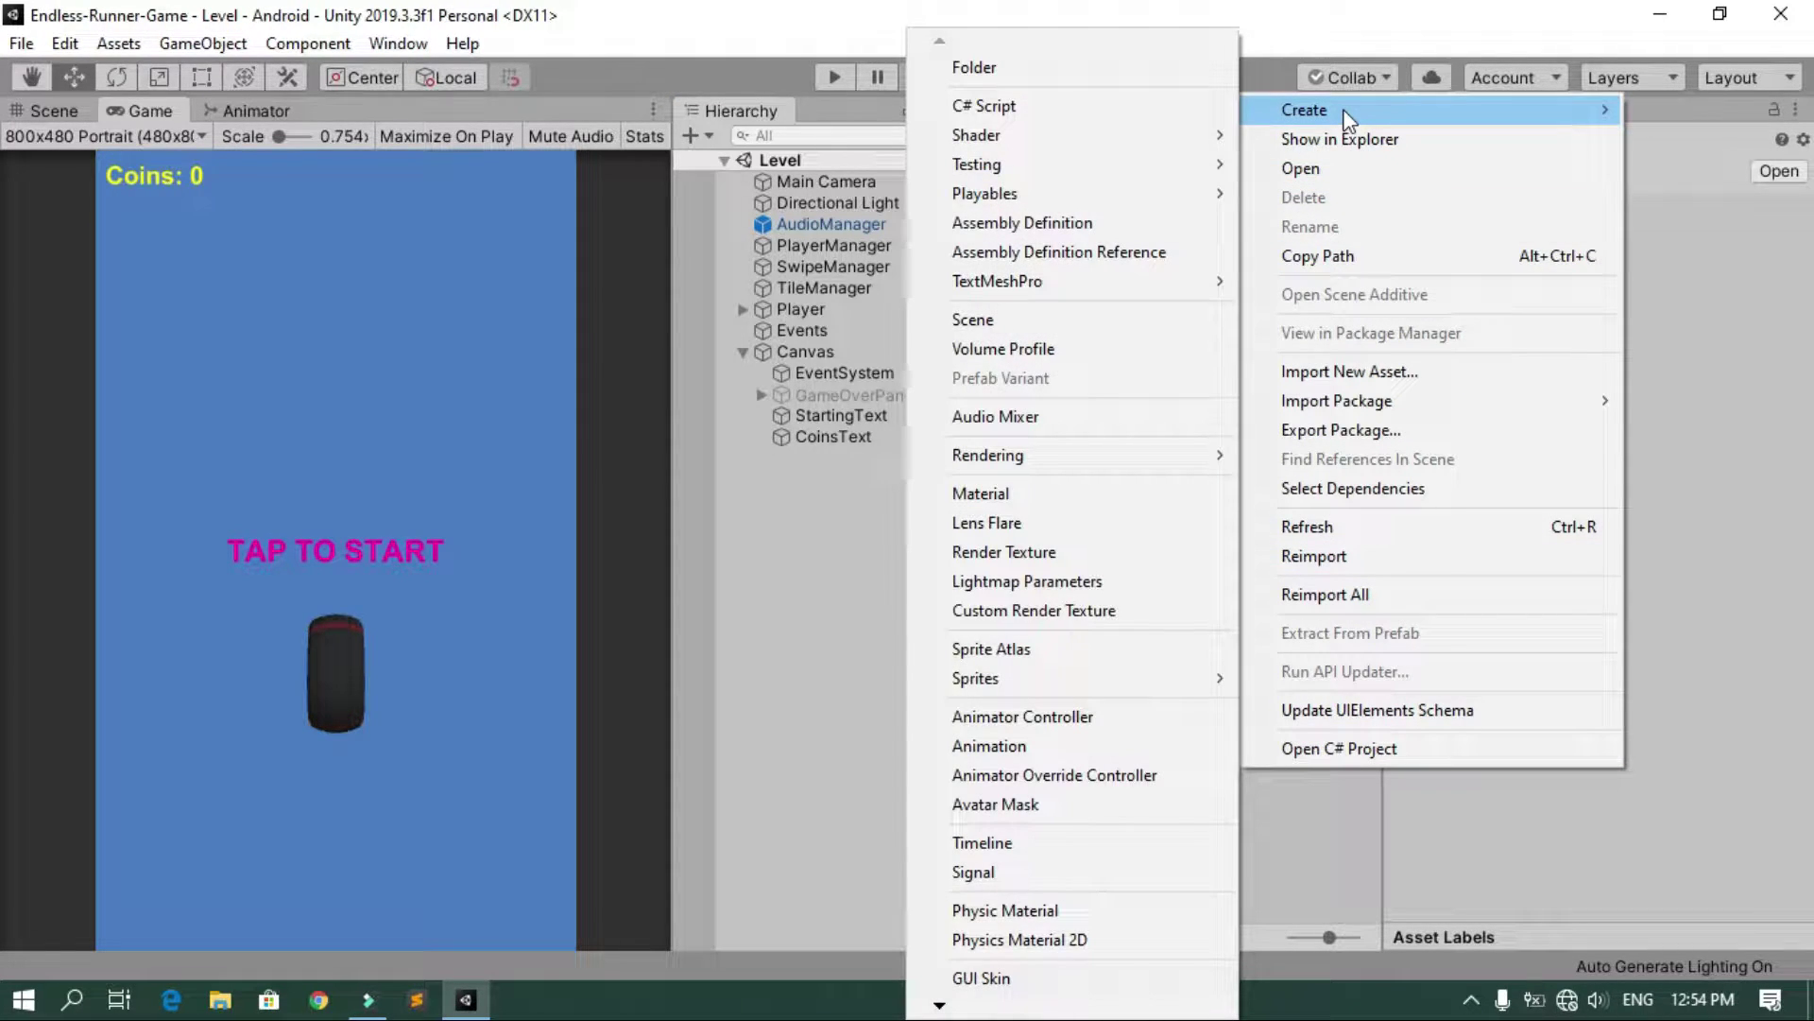
{"action": "mouse_move", "coordinate": [1166, 470]}
{"action": "mouse_move", "coordinate": [1346, 455]}
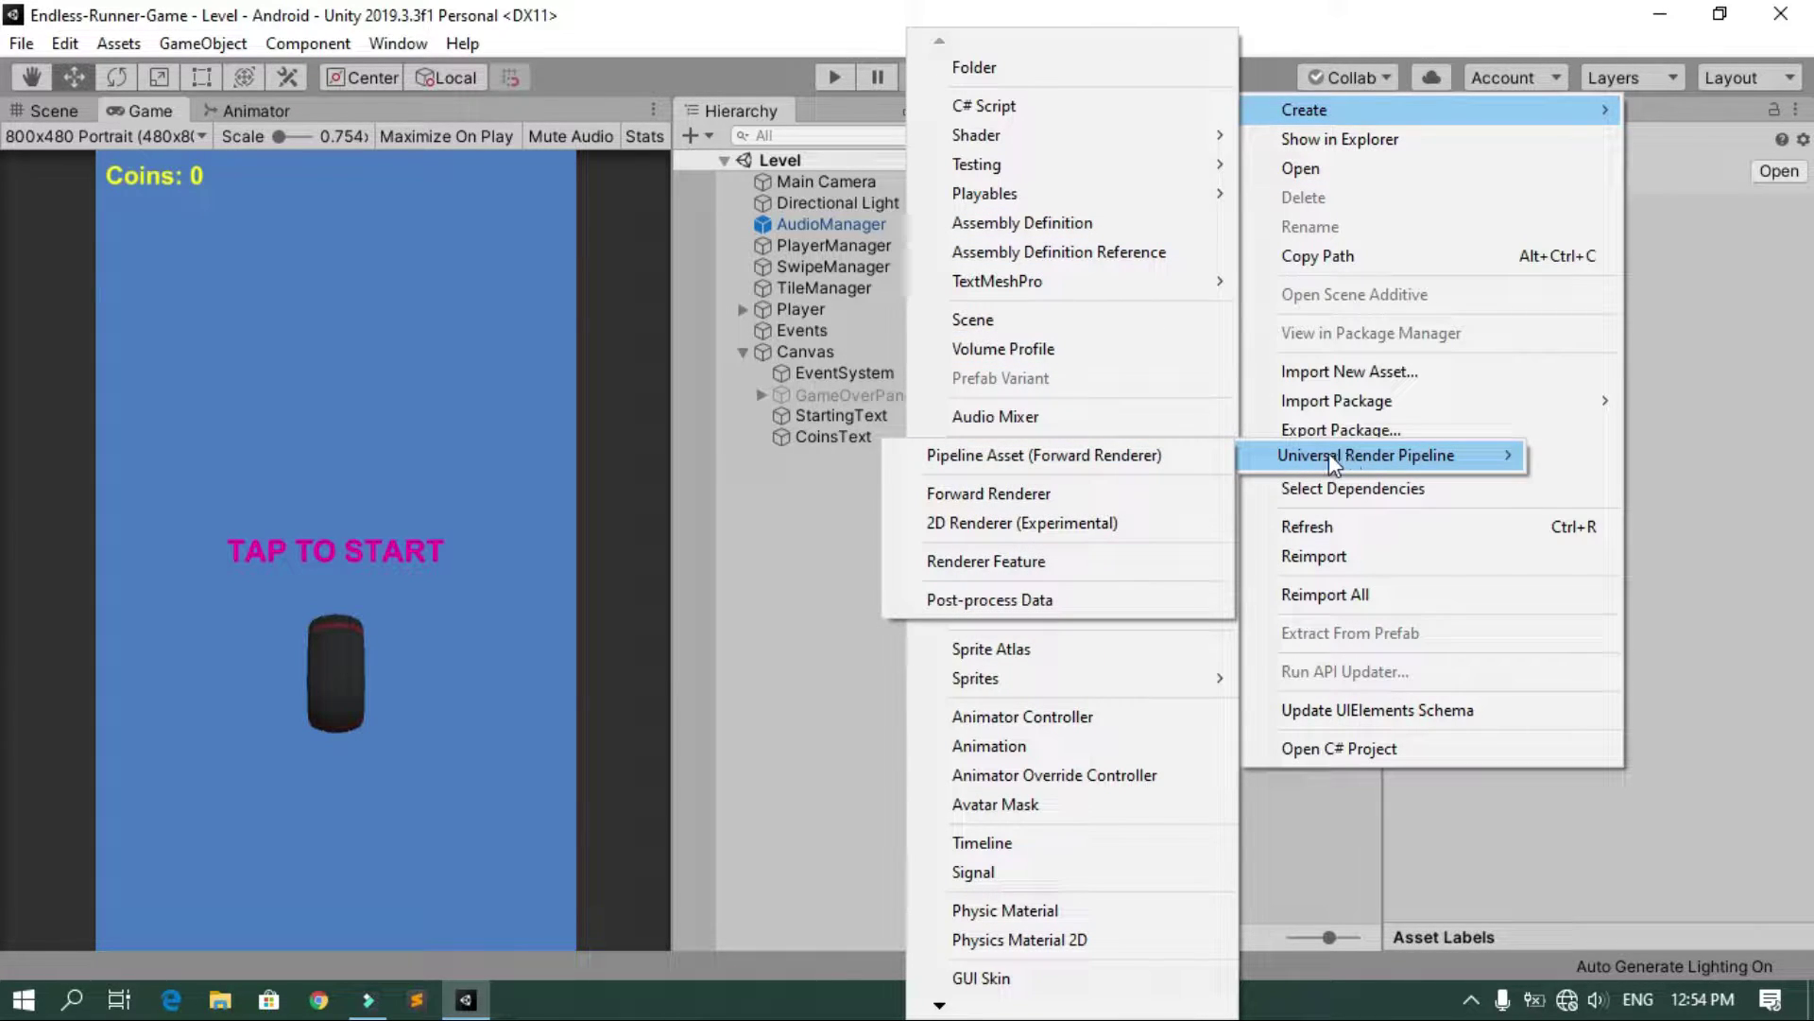
{"action": "left_click", "coordinate": [1106, 457]}
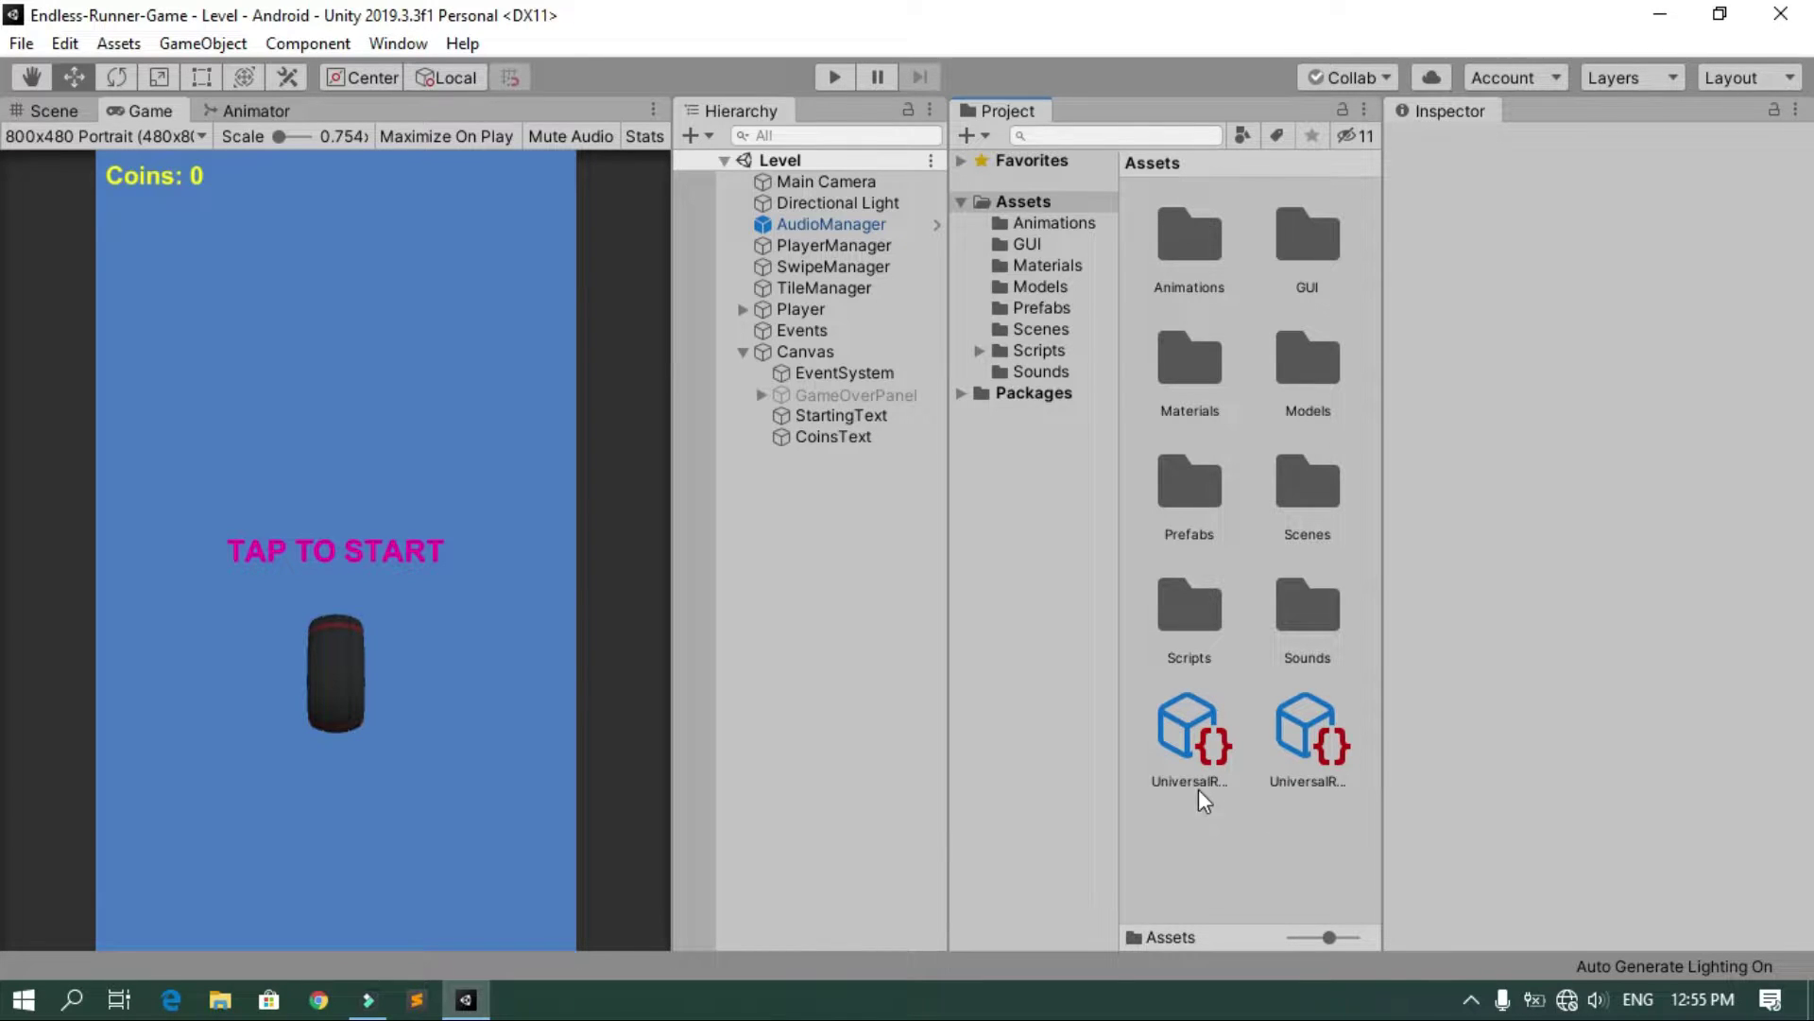
Assign UniversalRenderPipelineAsset as the Scriptable Render Pipeline in the project's Graphics settings
{"action": "left_click", "coordinate": [64, 43]}
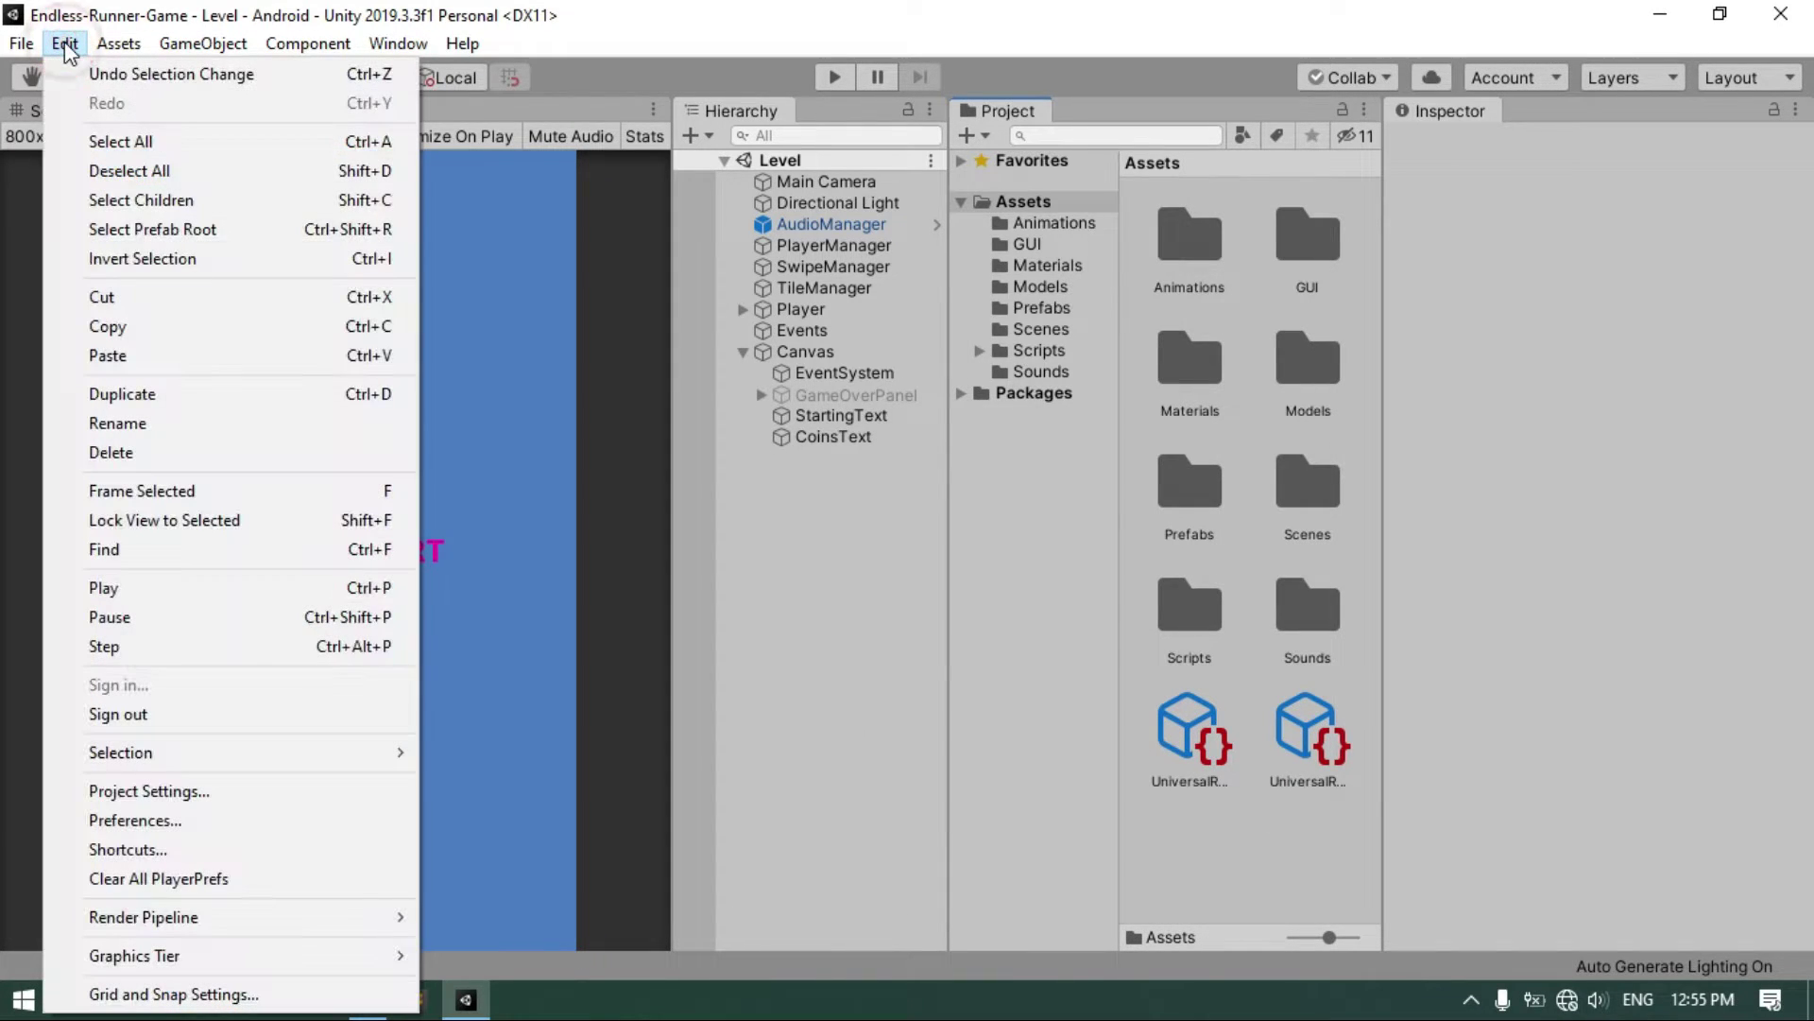
{"action": "left_click", "coordinate": [177, 790]}
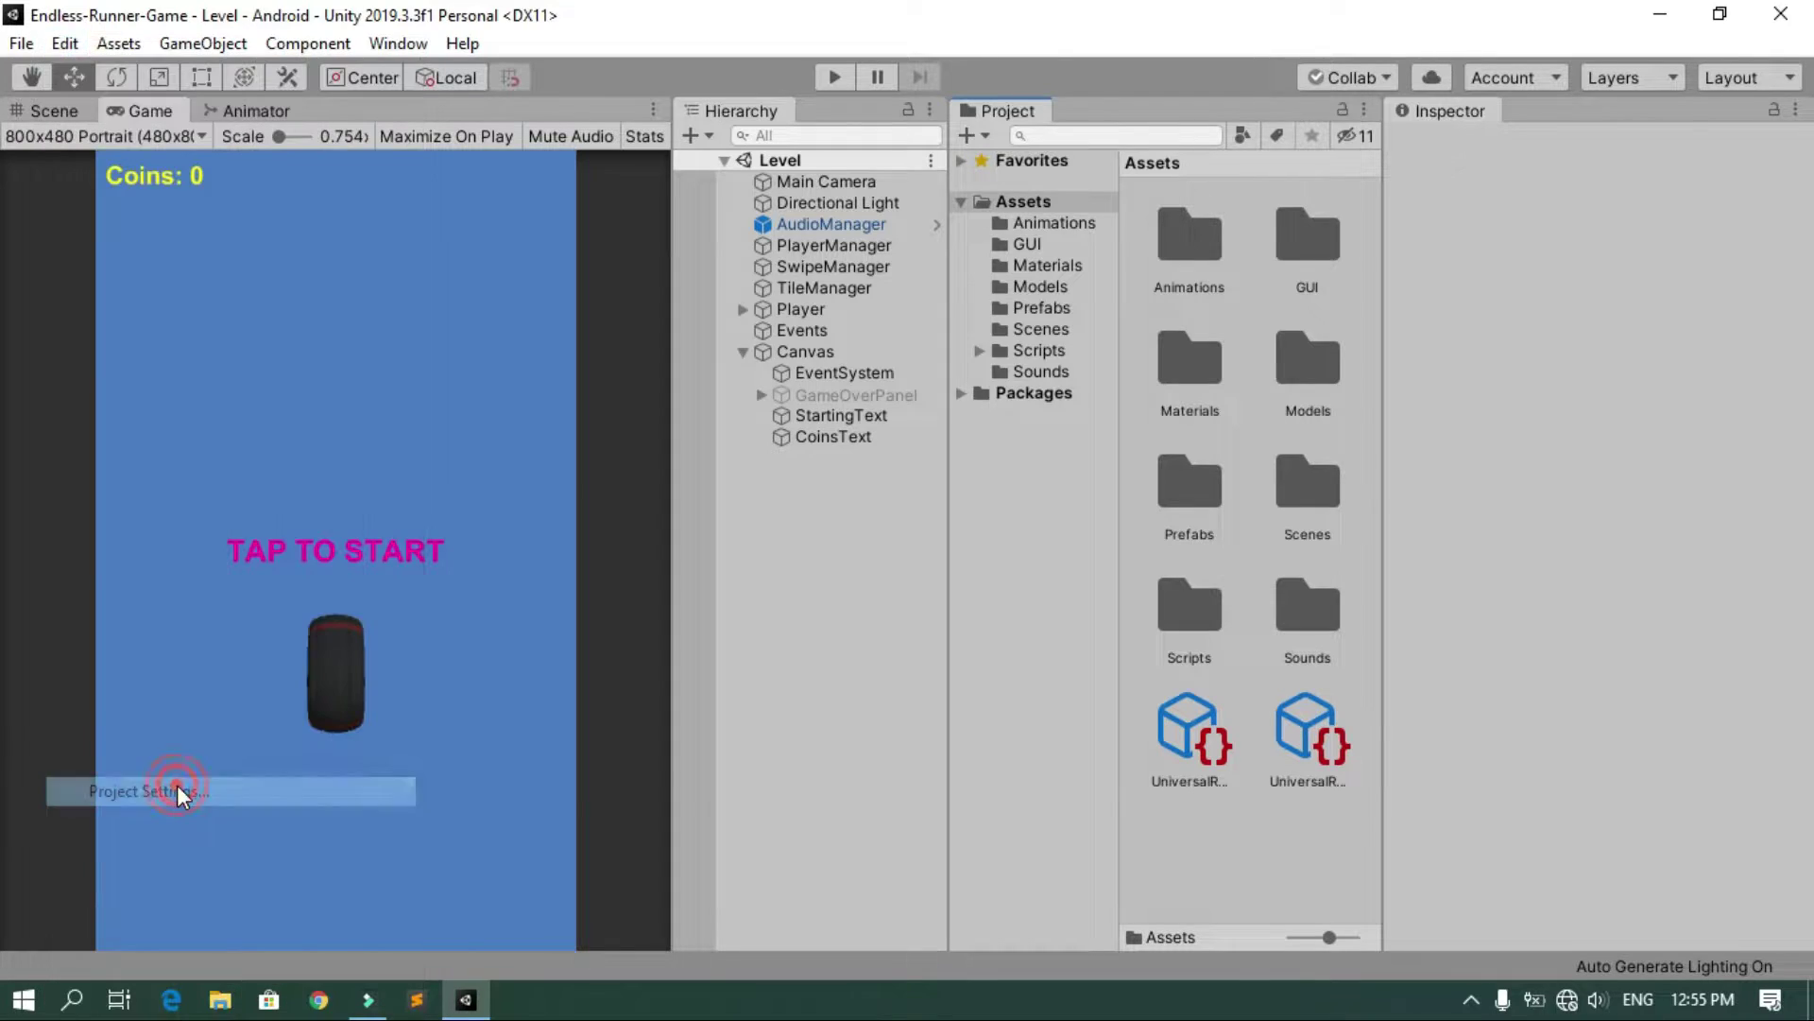
{"action": "left_click", "coordinate": [551, 354]}
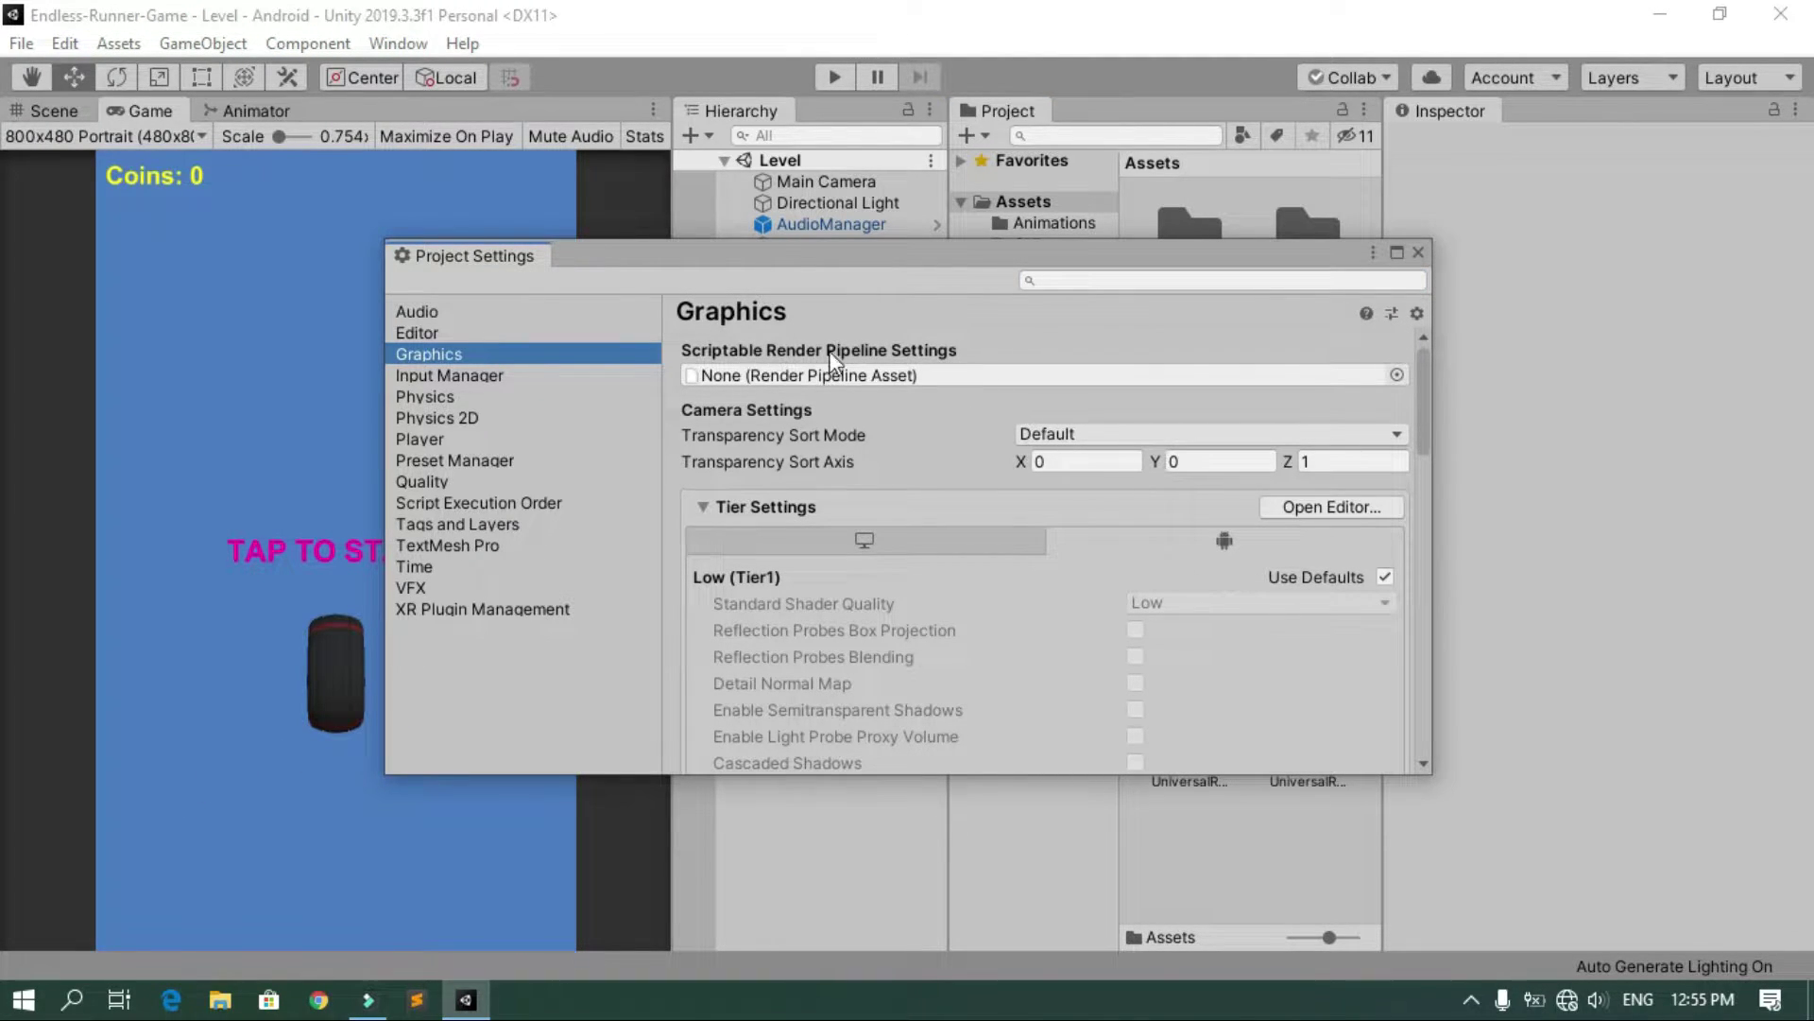
{"action": "left_click", "coordinate": [1396, 375]}
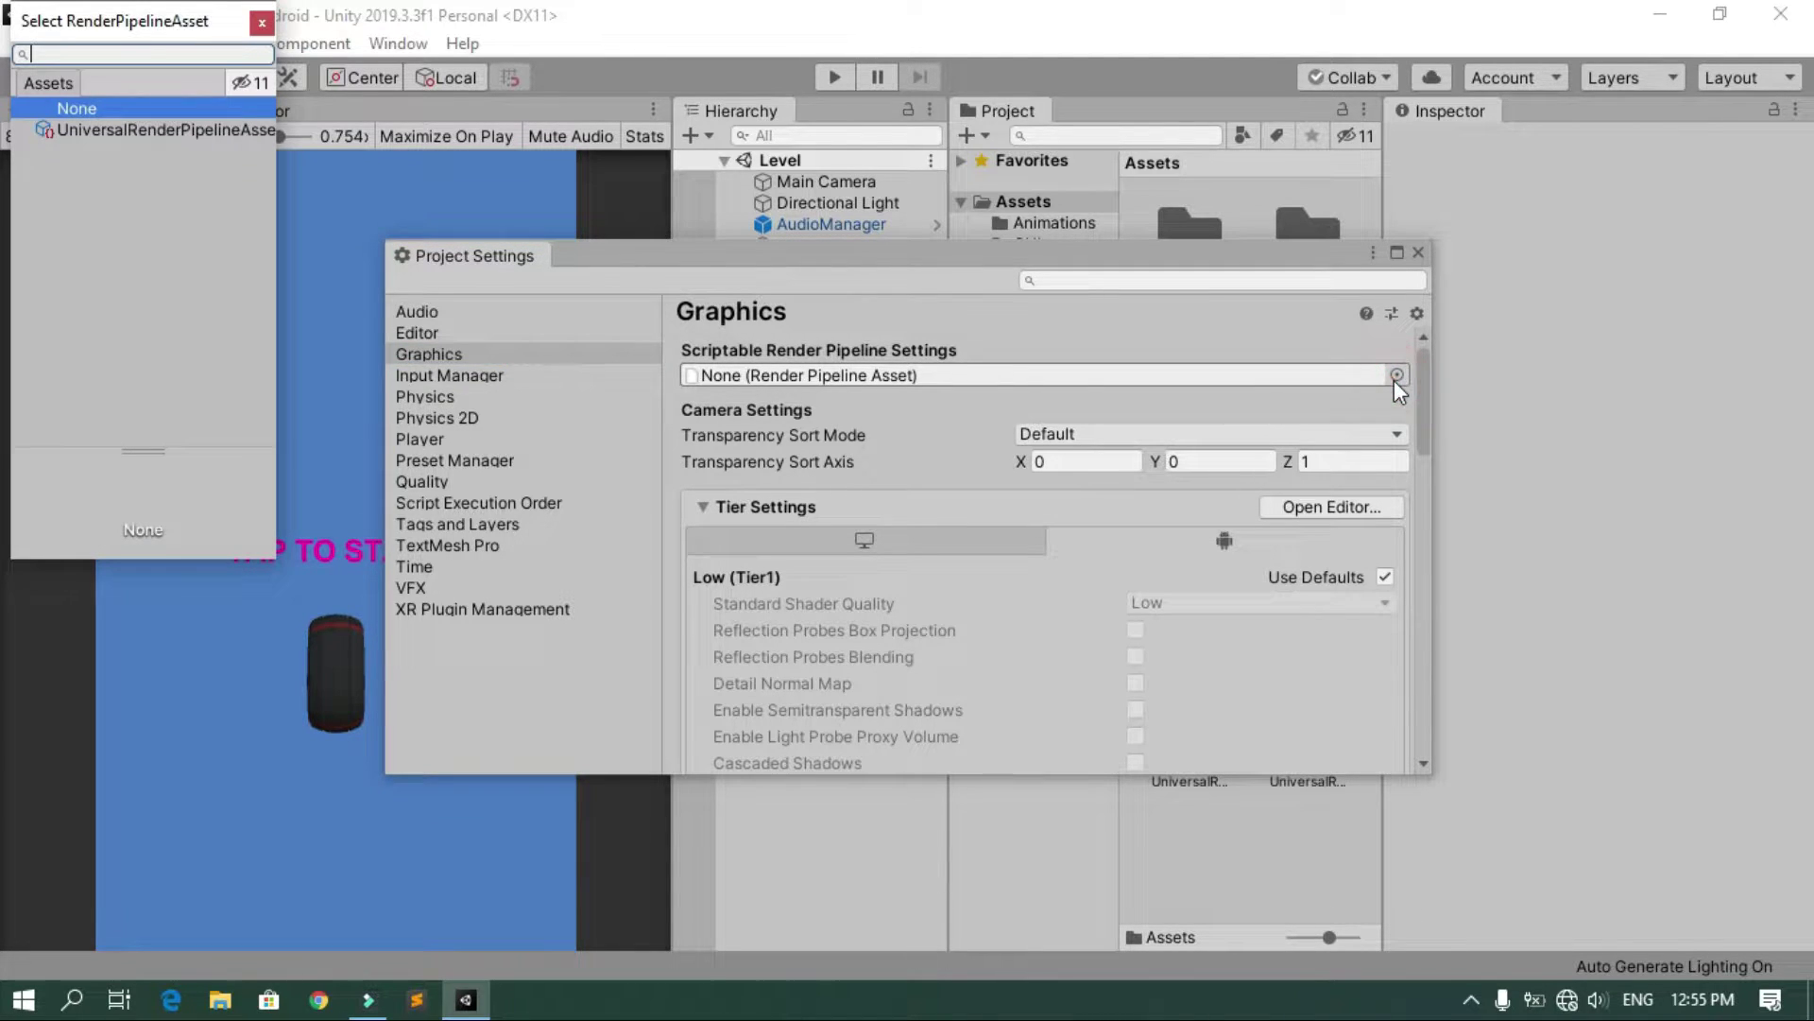
{"action": "left_click", "coordinate": [176, 133]}
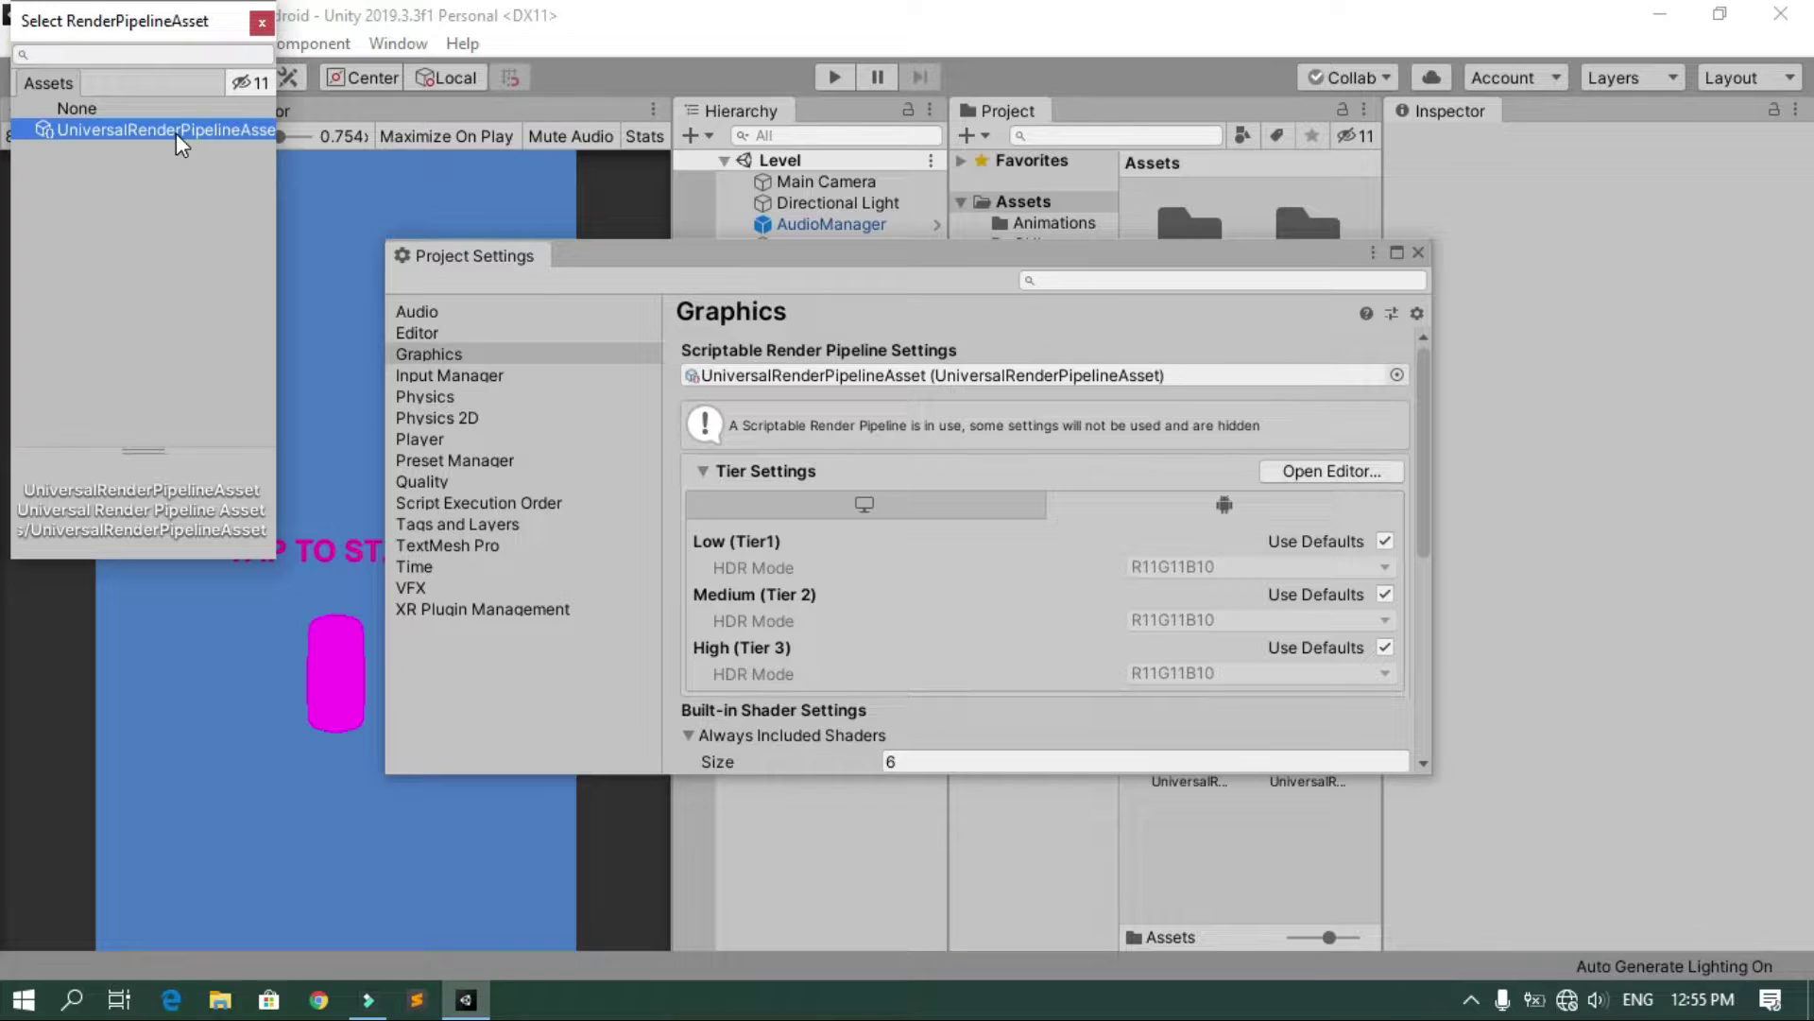
{"action": "left_click", "coordinate": [262, 23]}
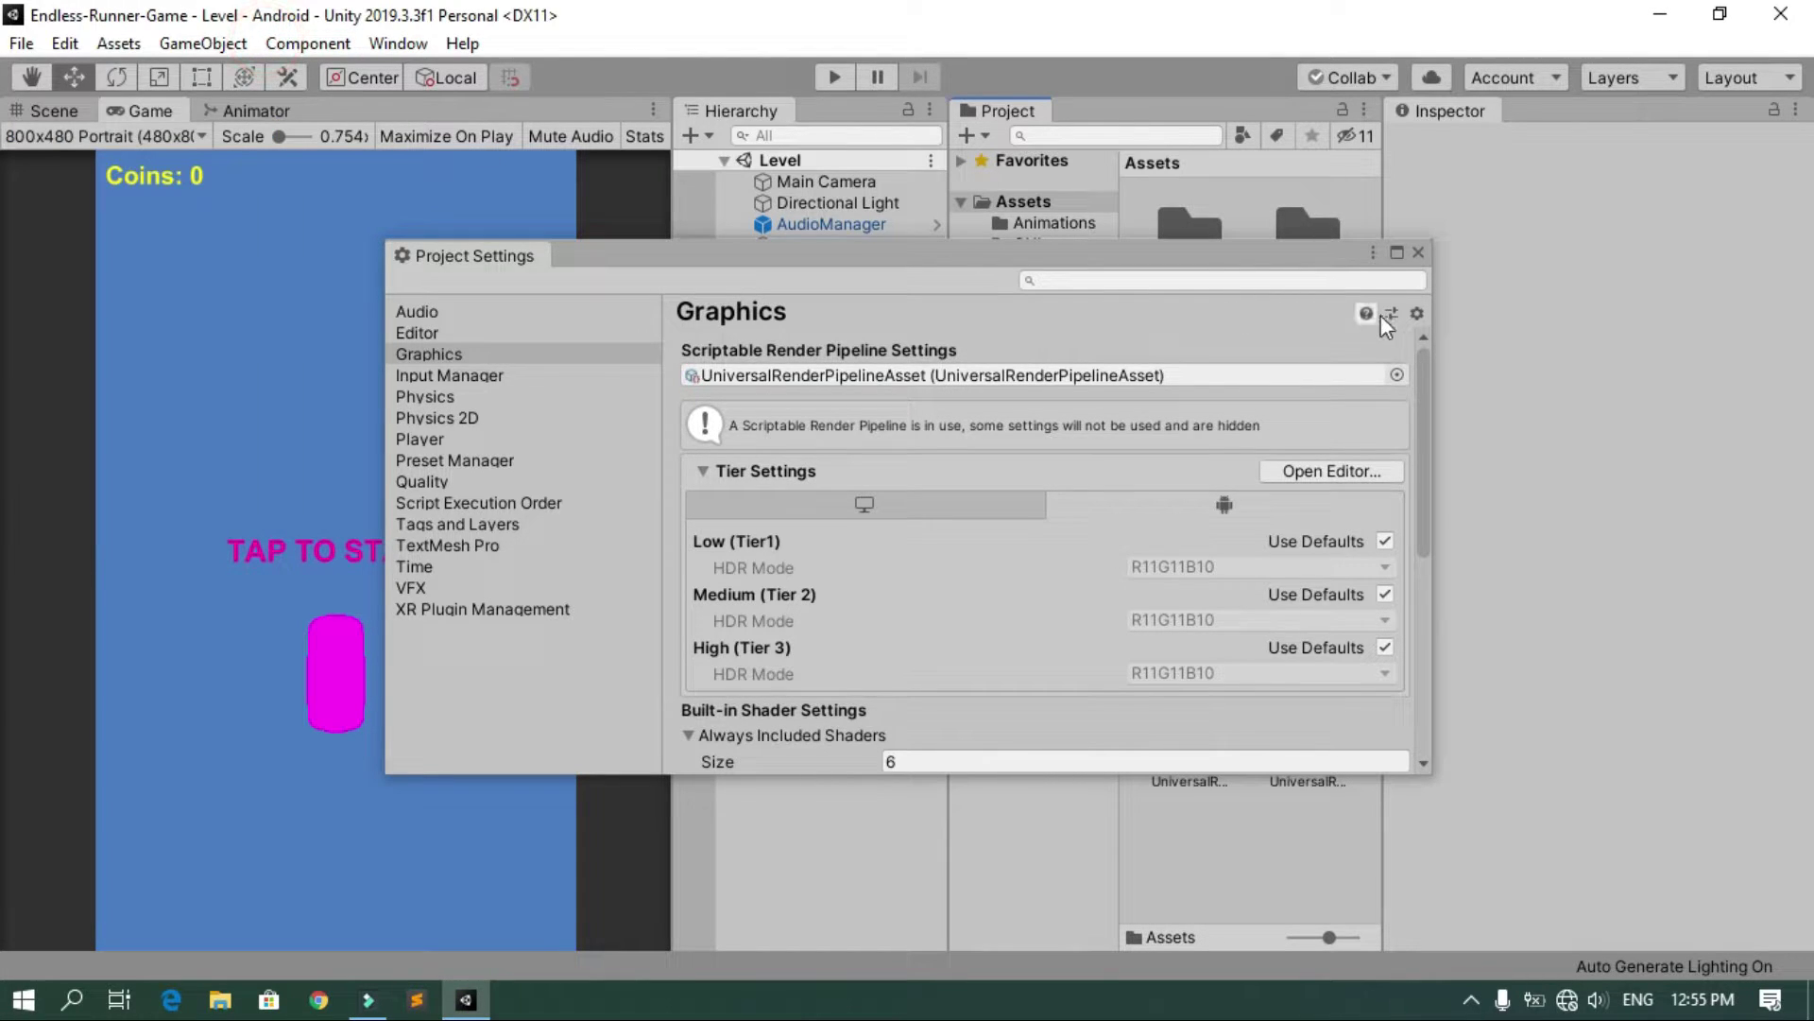
{"action": "left_click", "coordinate": [1418, 253]}
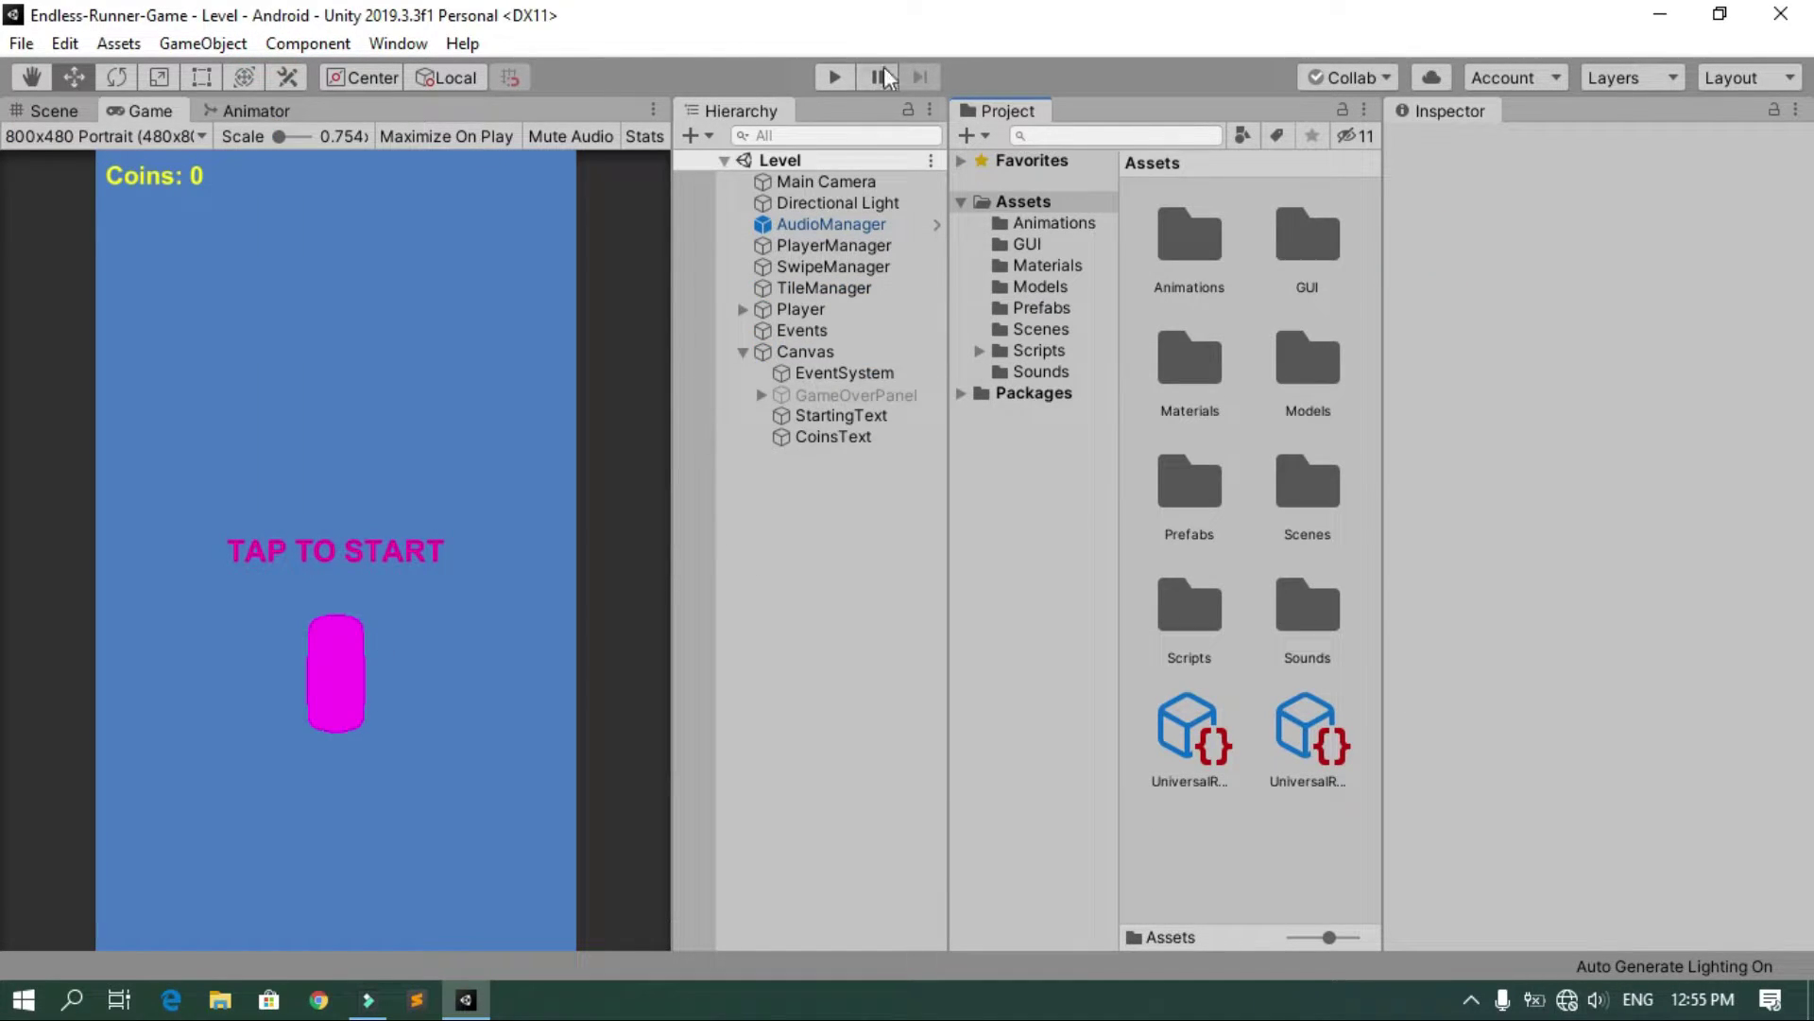
Play-test the level briefly to check how it renders with the assigned pipeline, and stop the game
{"action": "left_click", "coordinate": [835, 77]}
{"action": "left_click", "coordinate": [400, 553]}
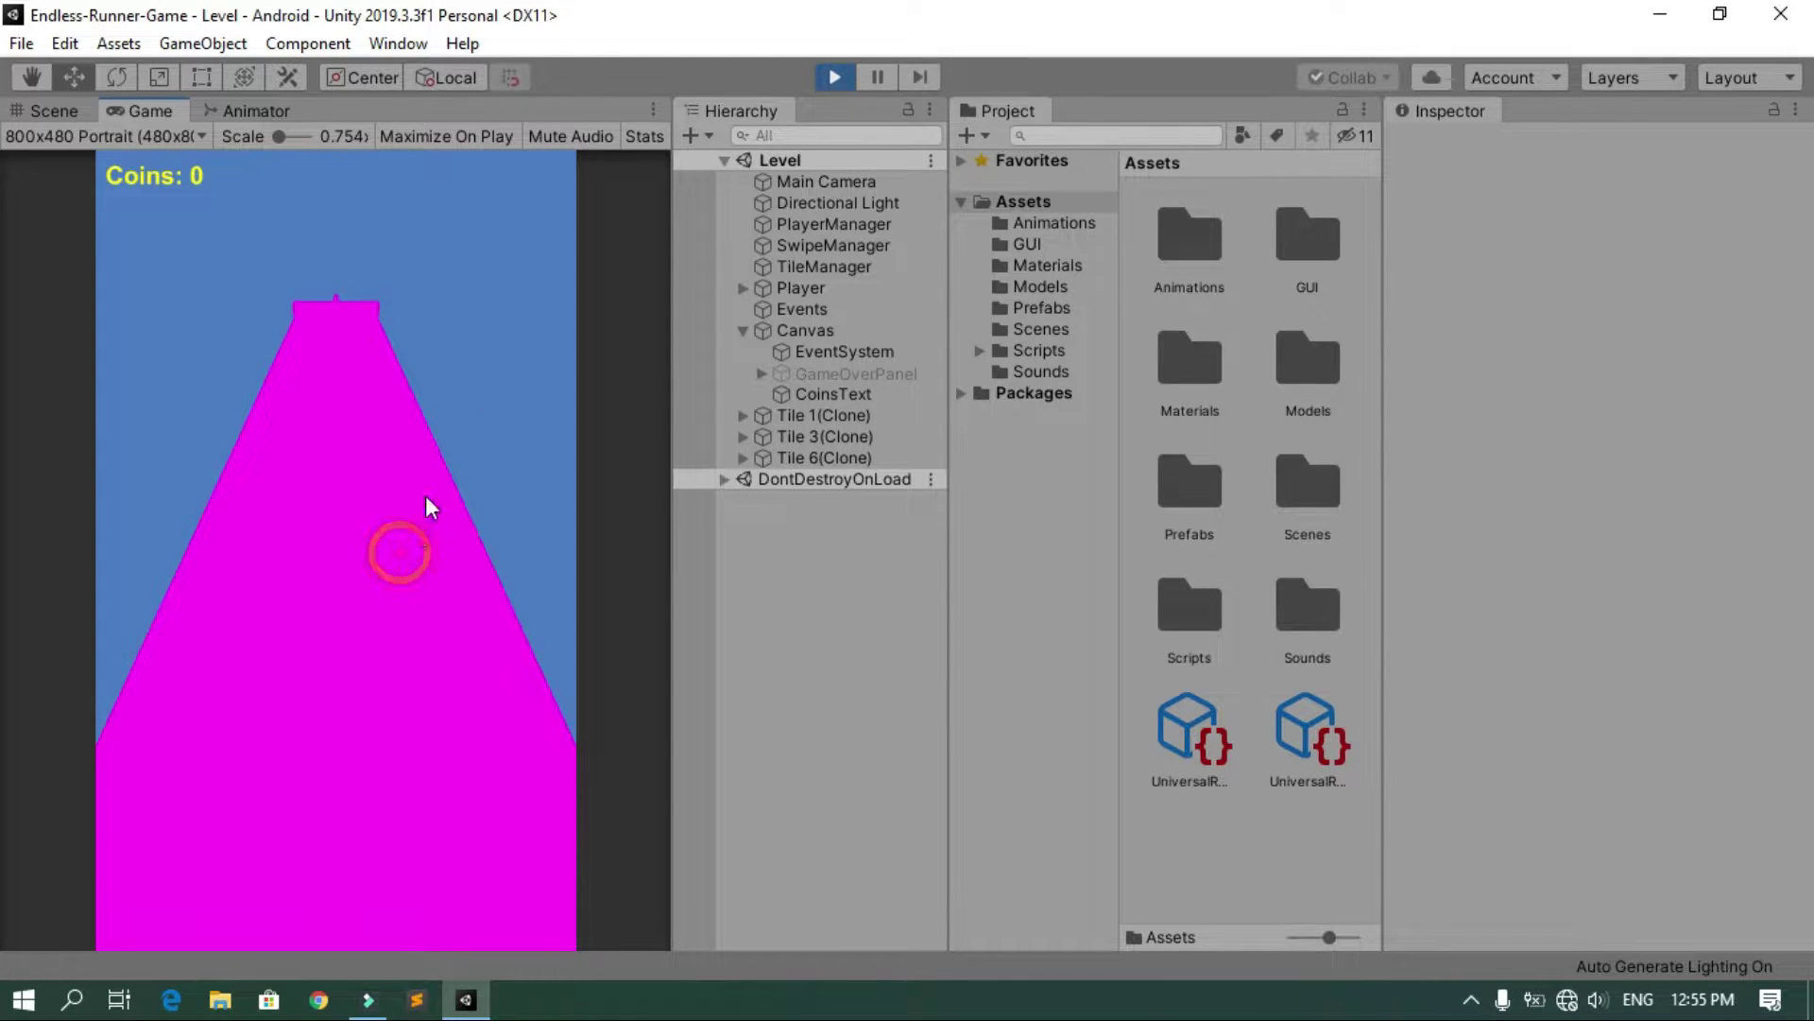
{"action": "left_click", "coordinate": [837, 75]}
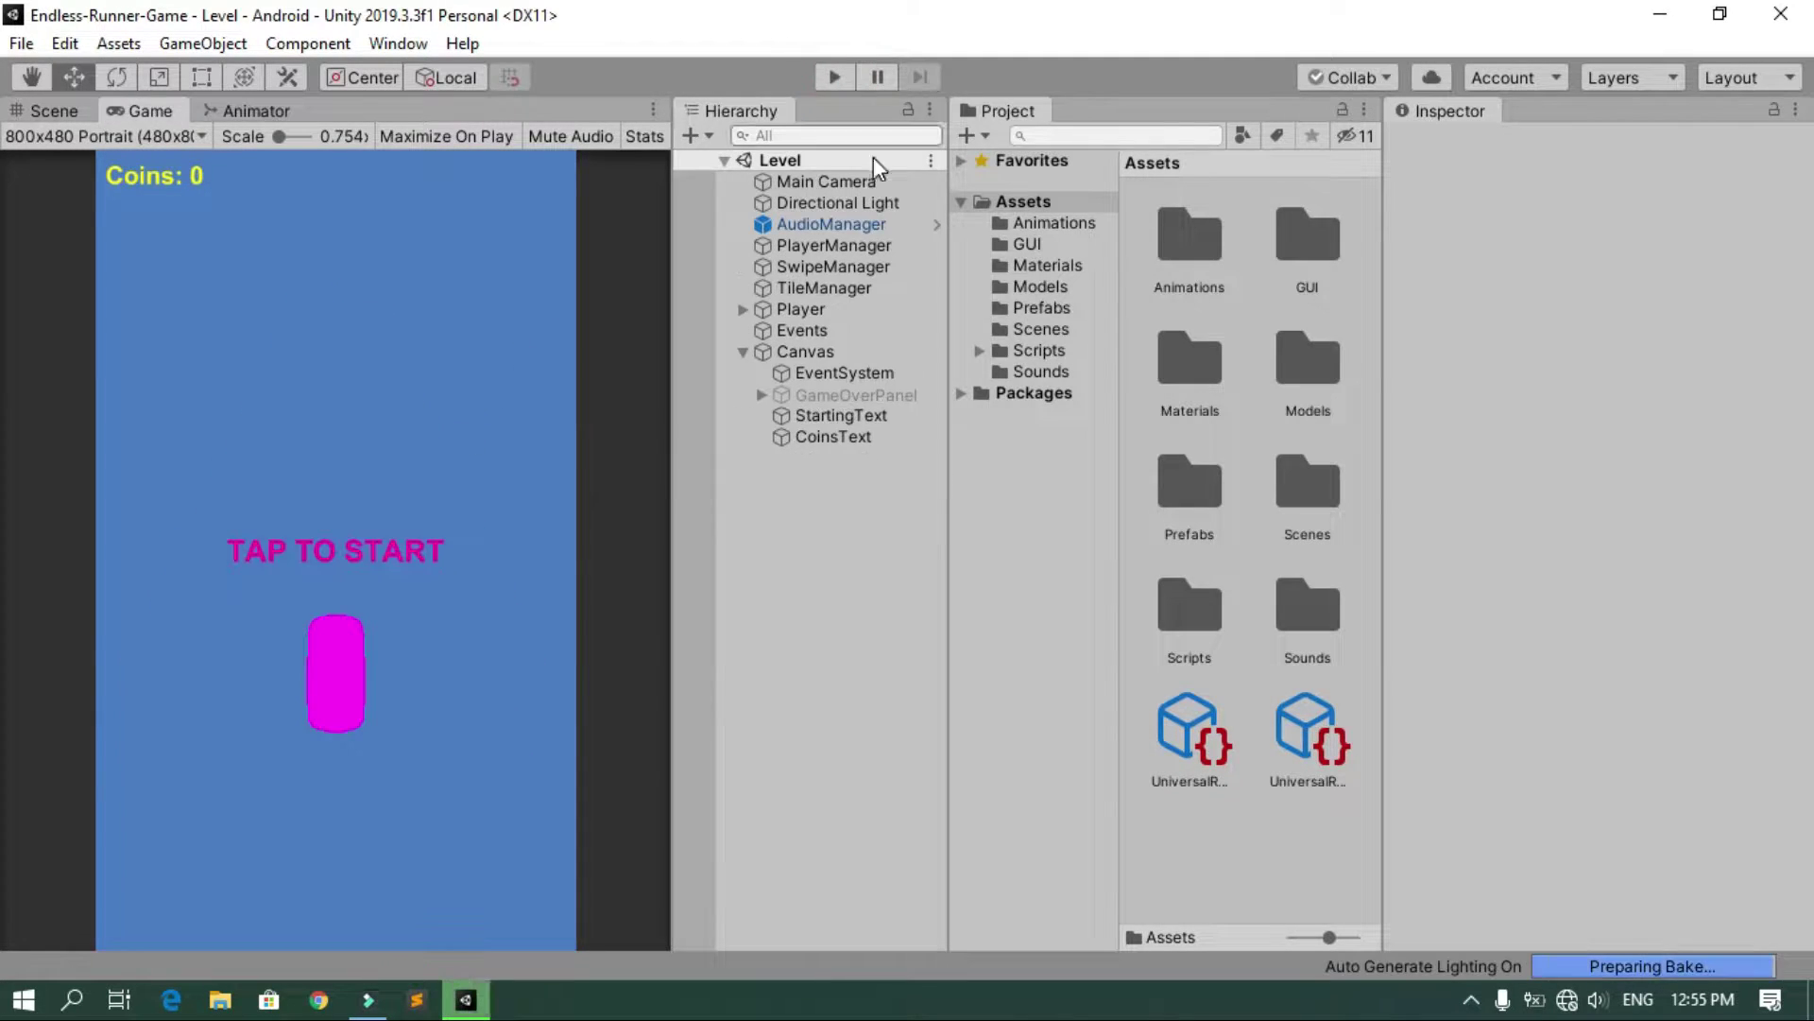
Upgrade all project materials to UniversalRP materials and confirm the conversion
{"action": "left_click", "coordinate": [66, 44]}
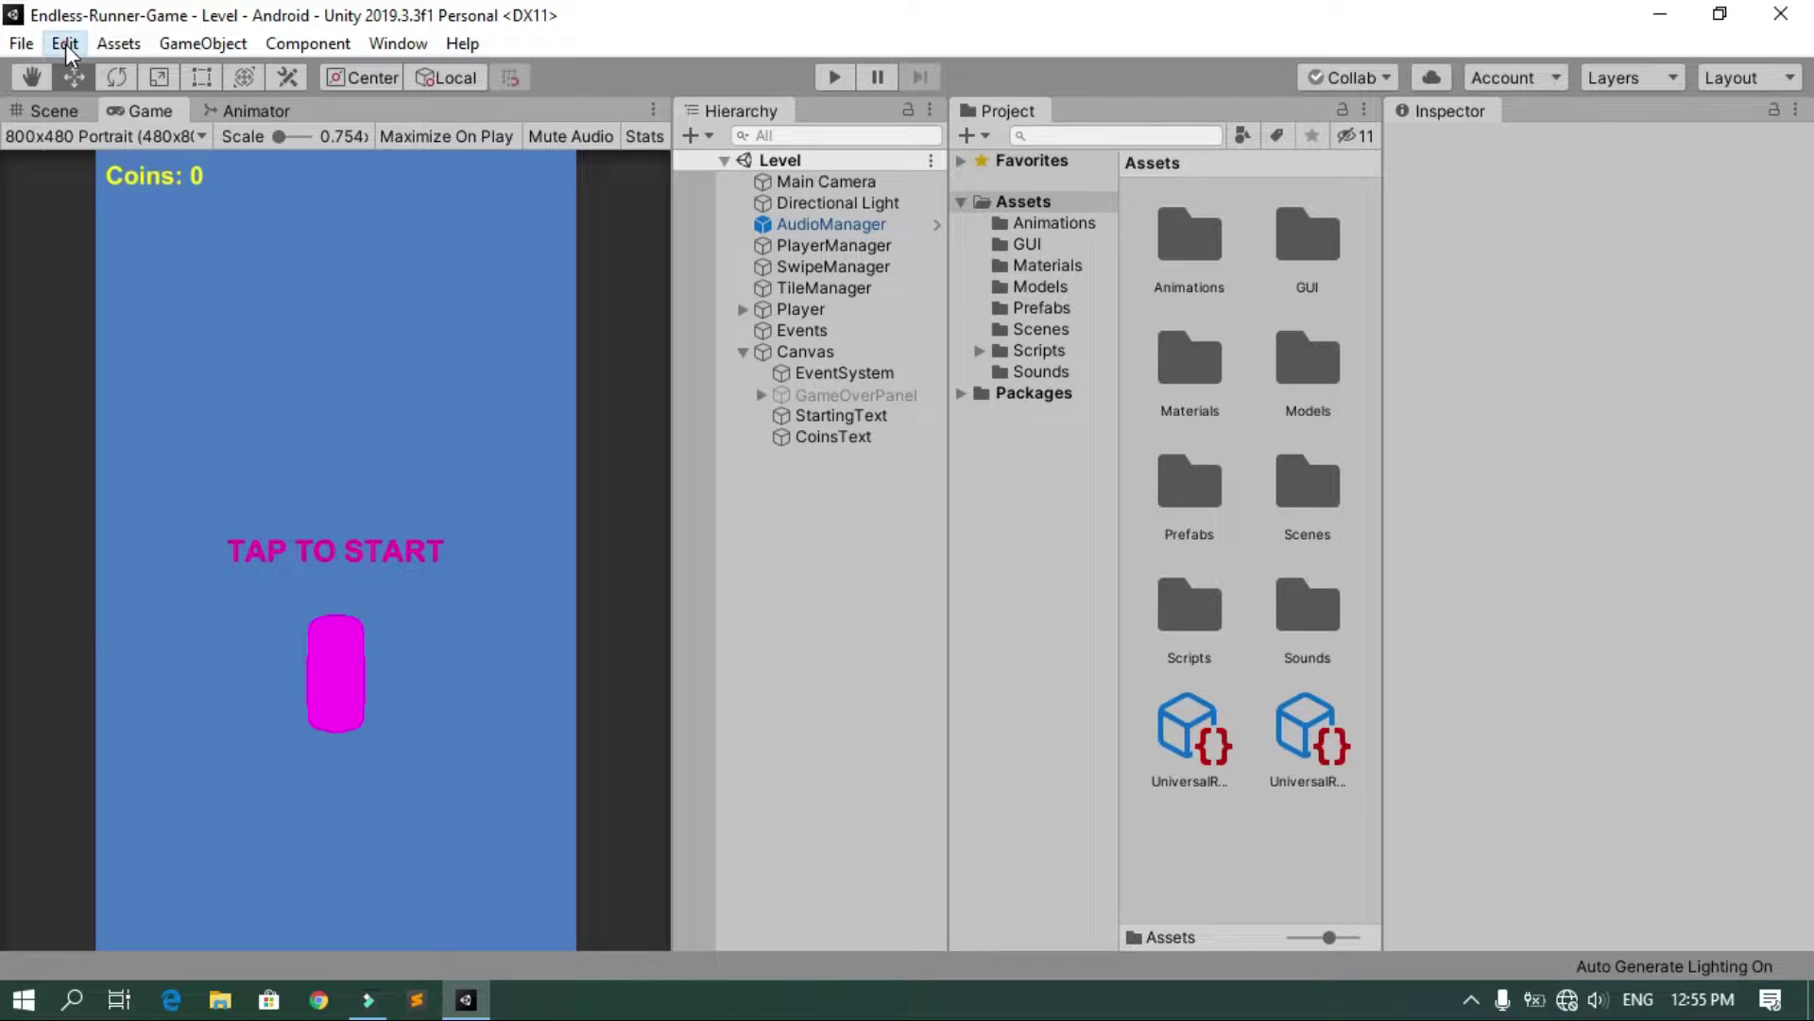
{"action": "mouse_move", "coordinate": [271, 912]}
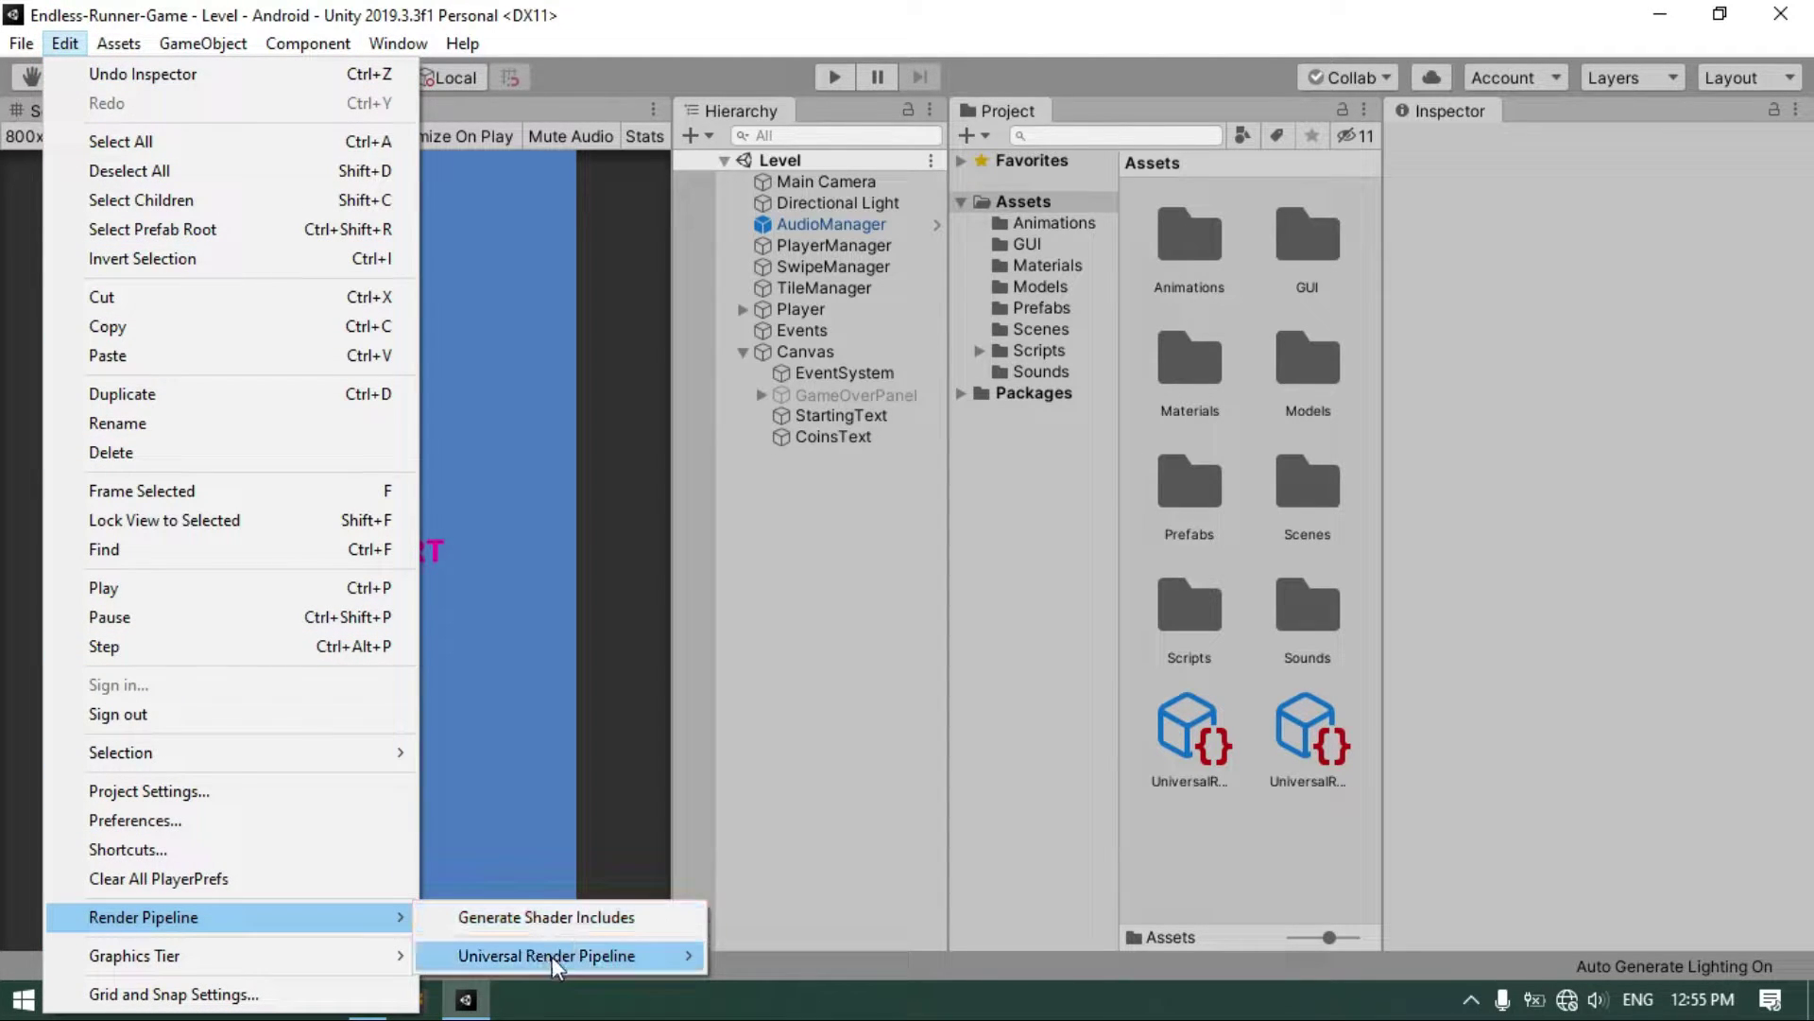
{"action": "mouse_move", "coordinate": [552, 957]}
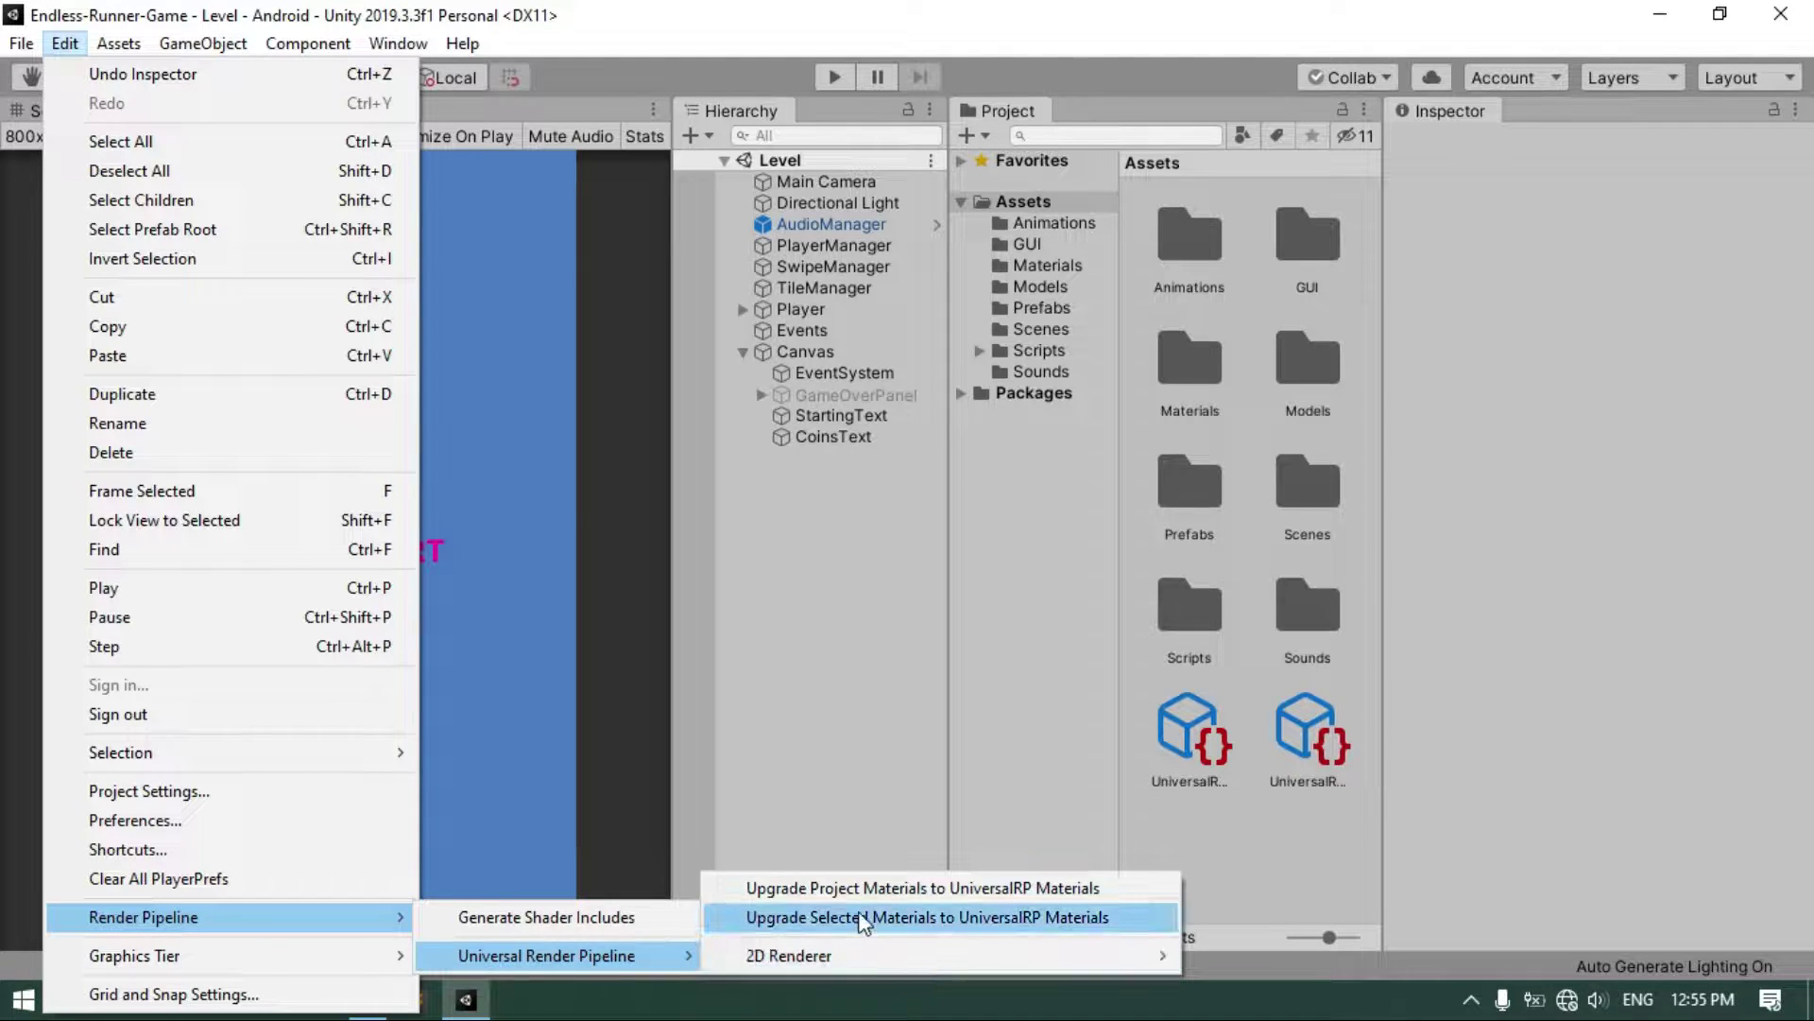
{"action": "left_click", "coordinate": [987, 892]}
{"action": "left_click", "coordinate": [983, 557]}
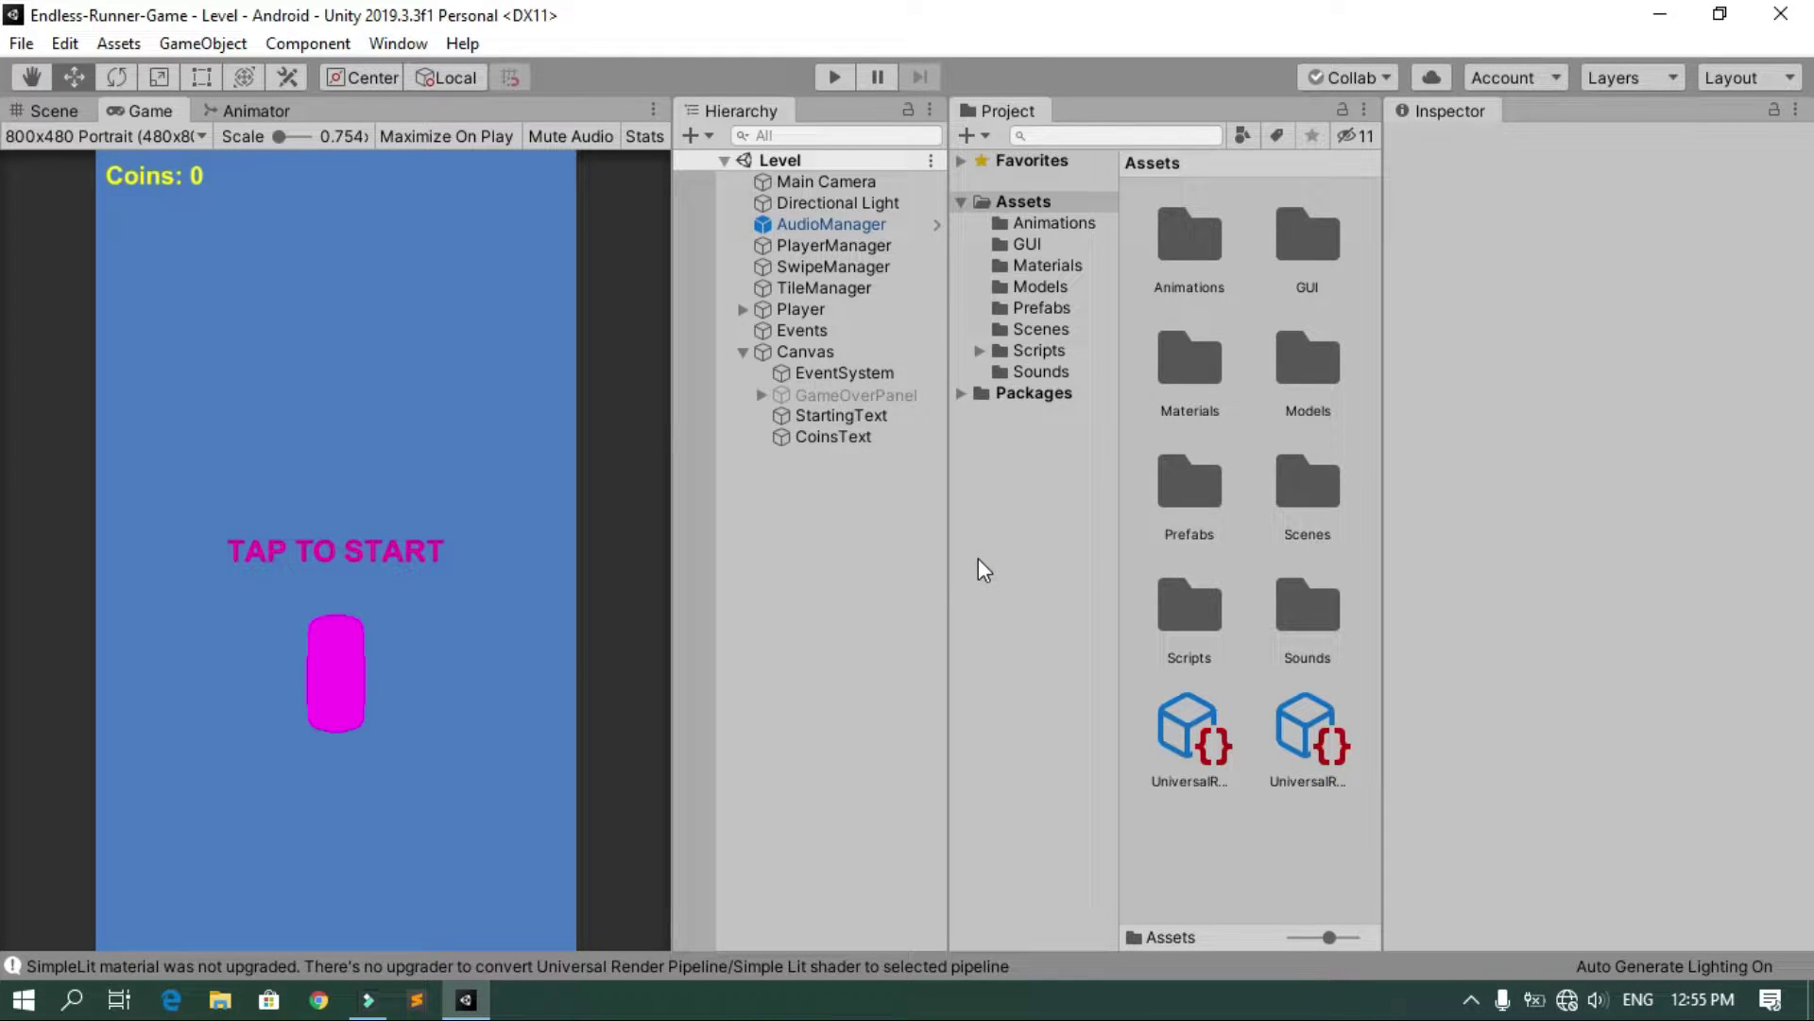
Reimport all assets of the project and confirm the rebuild
{"action": "left_click", "coordinate": [1038, 204]}
{"action": "right_click", "coordinate": [1051, 206]}
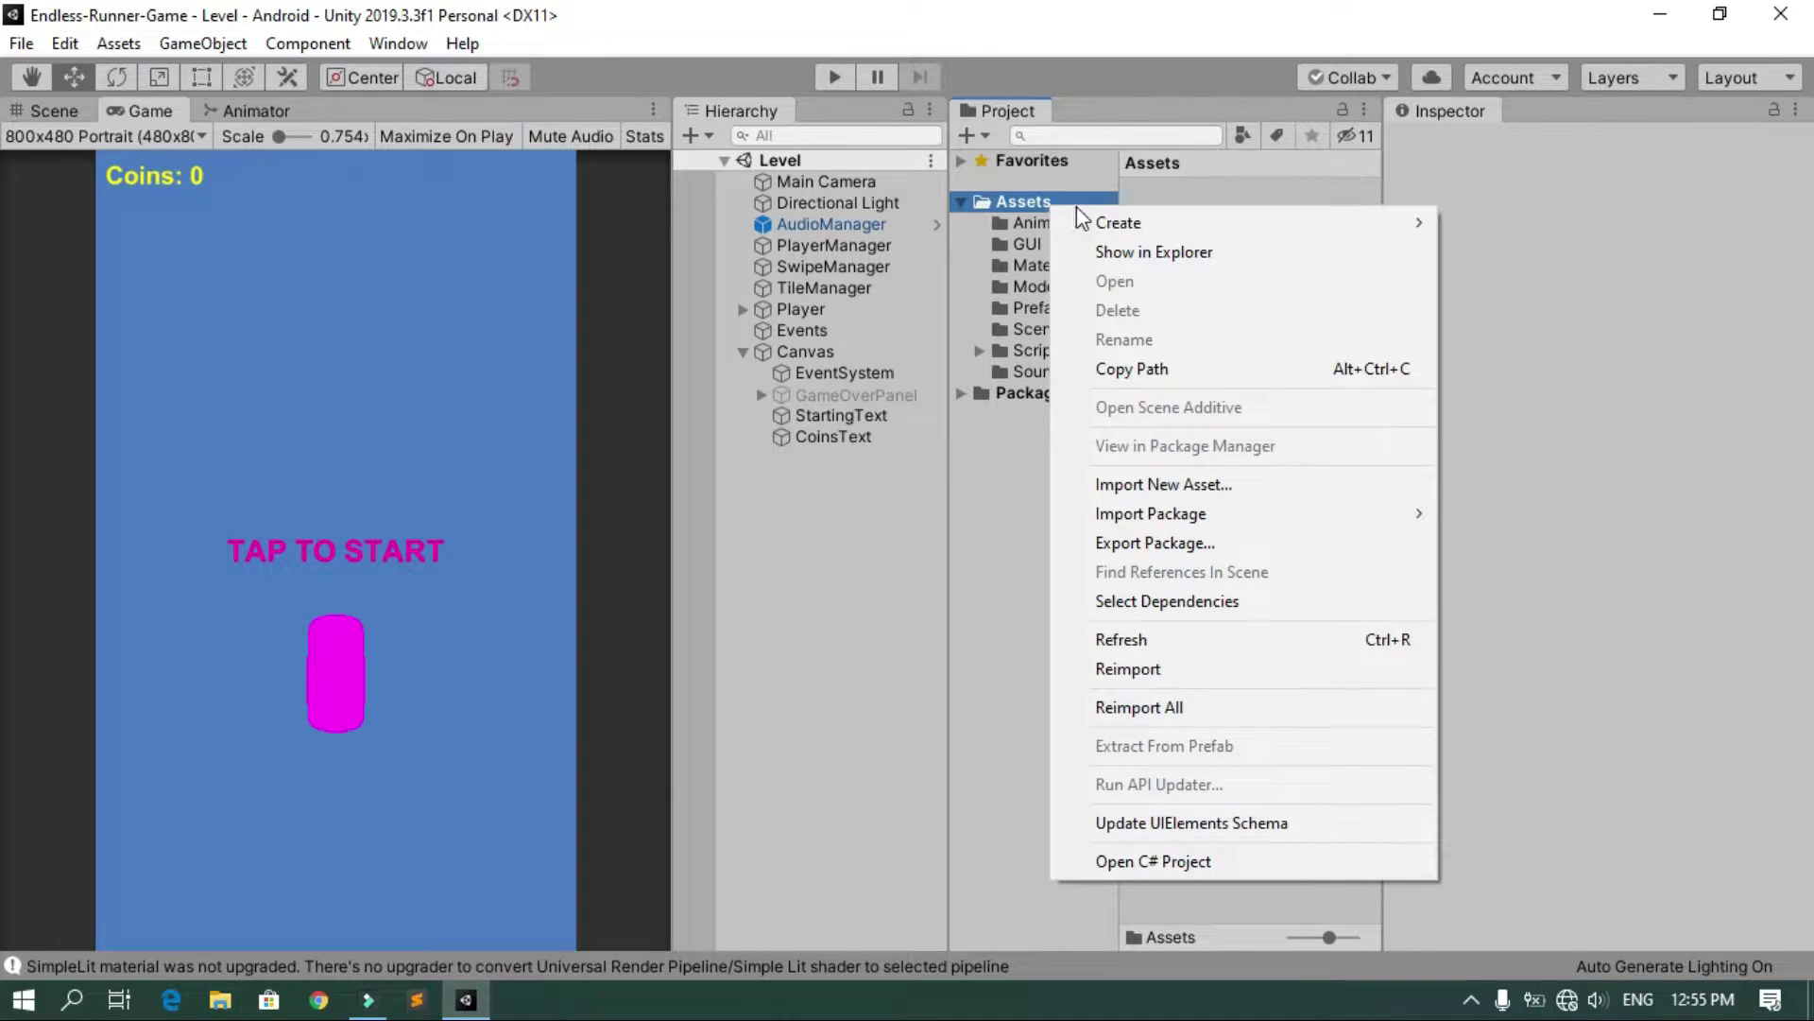
{"action": "left_click", "coordinate": [1221, 707]}
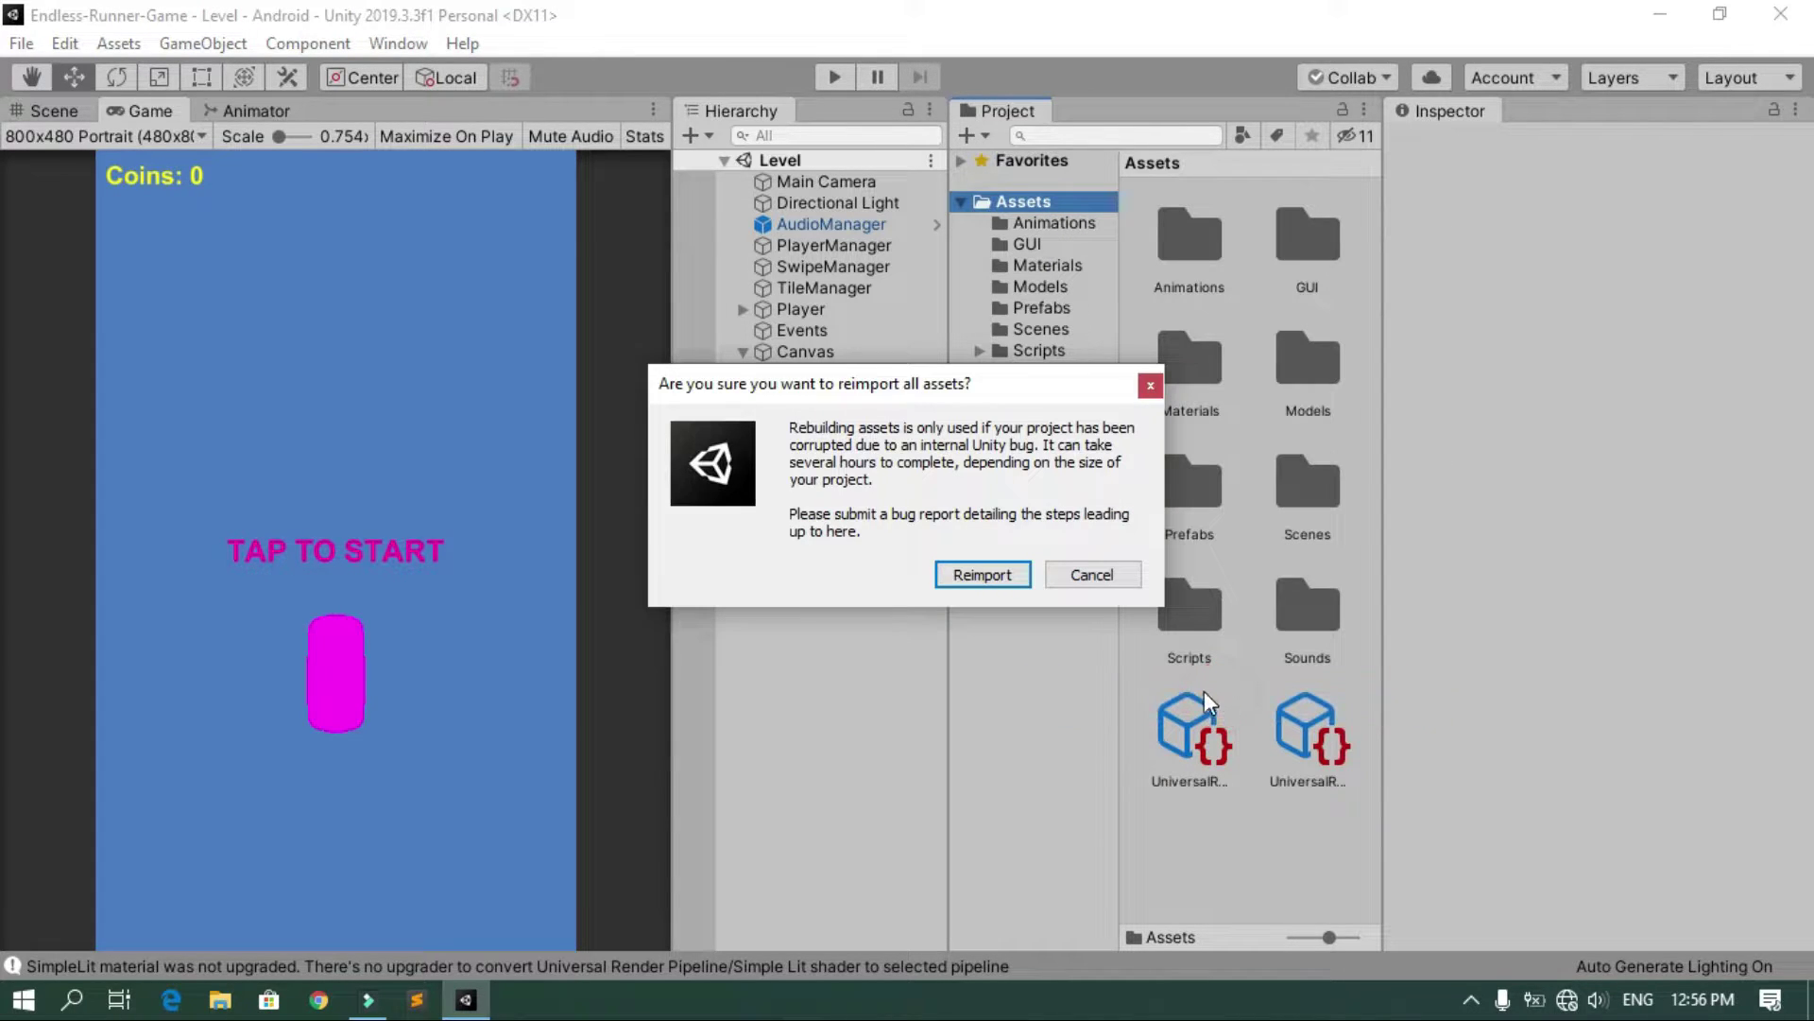
{"action": "left_click", "coordinate": [988, 573]}
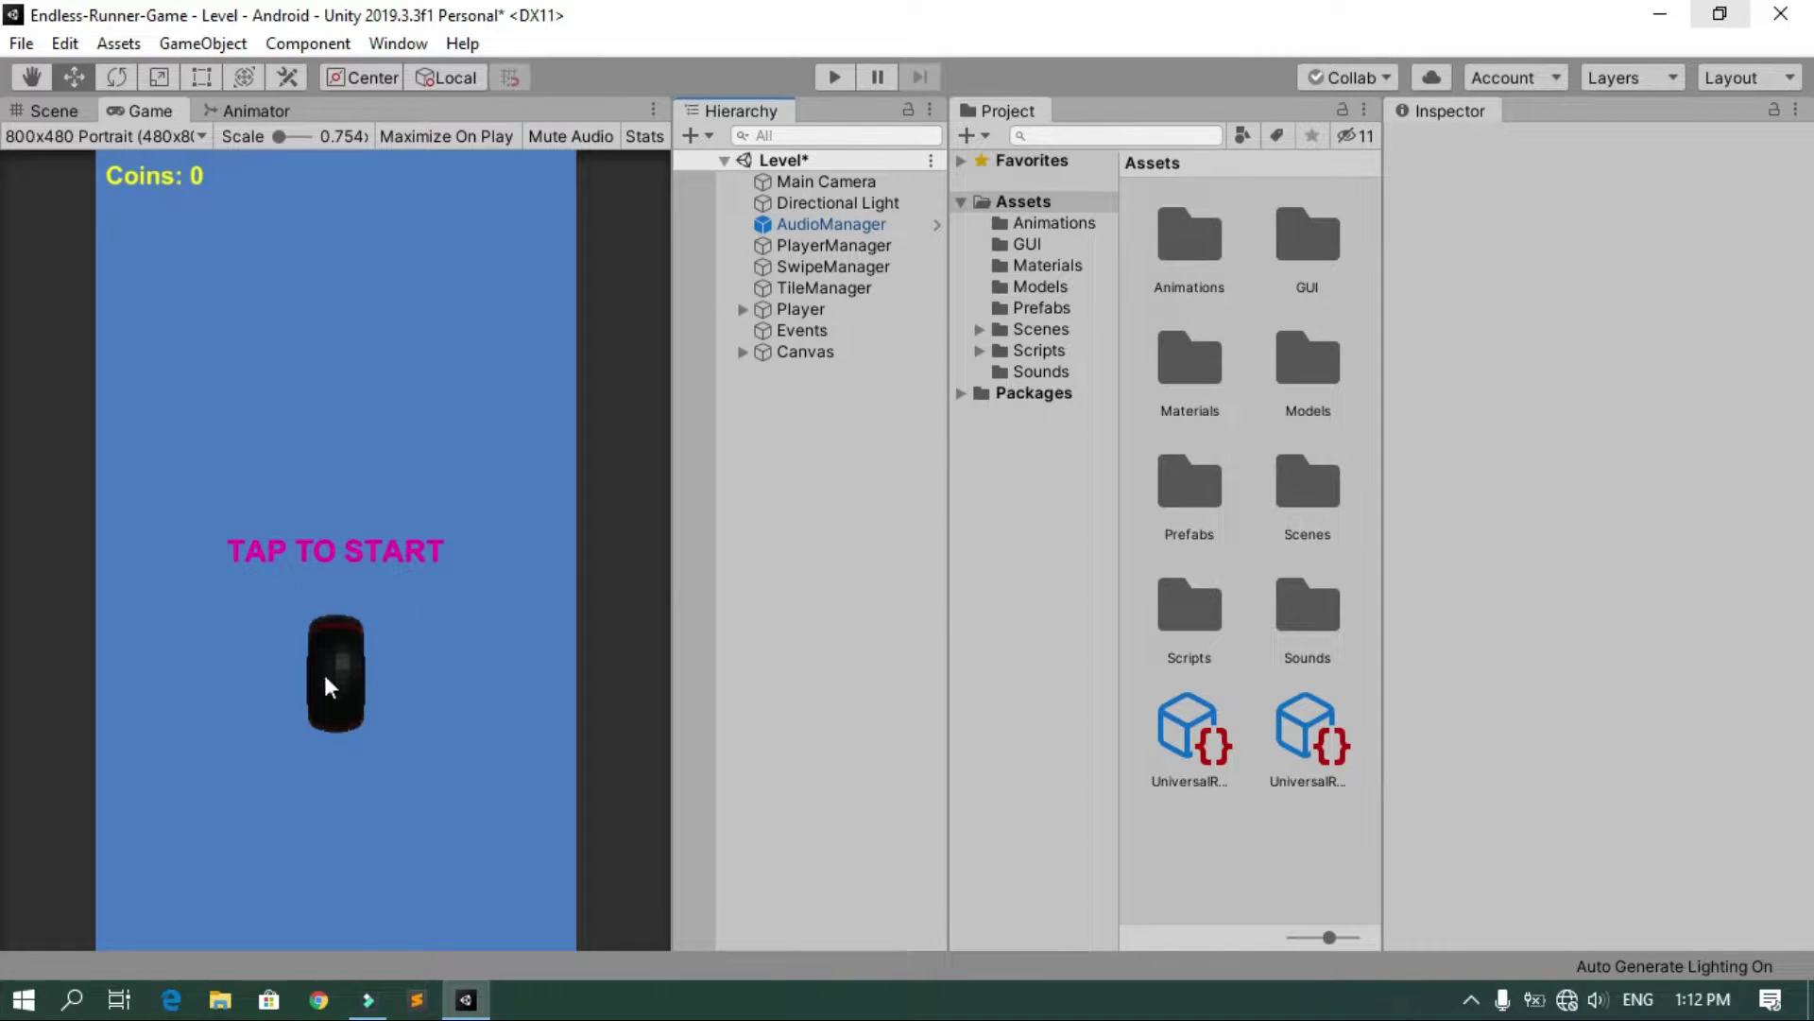
Play-test the level briefly to check how the reimported assets render, and stop the game
{"action": "left_click", "coordinate": [838, 75]}
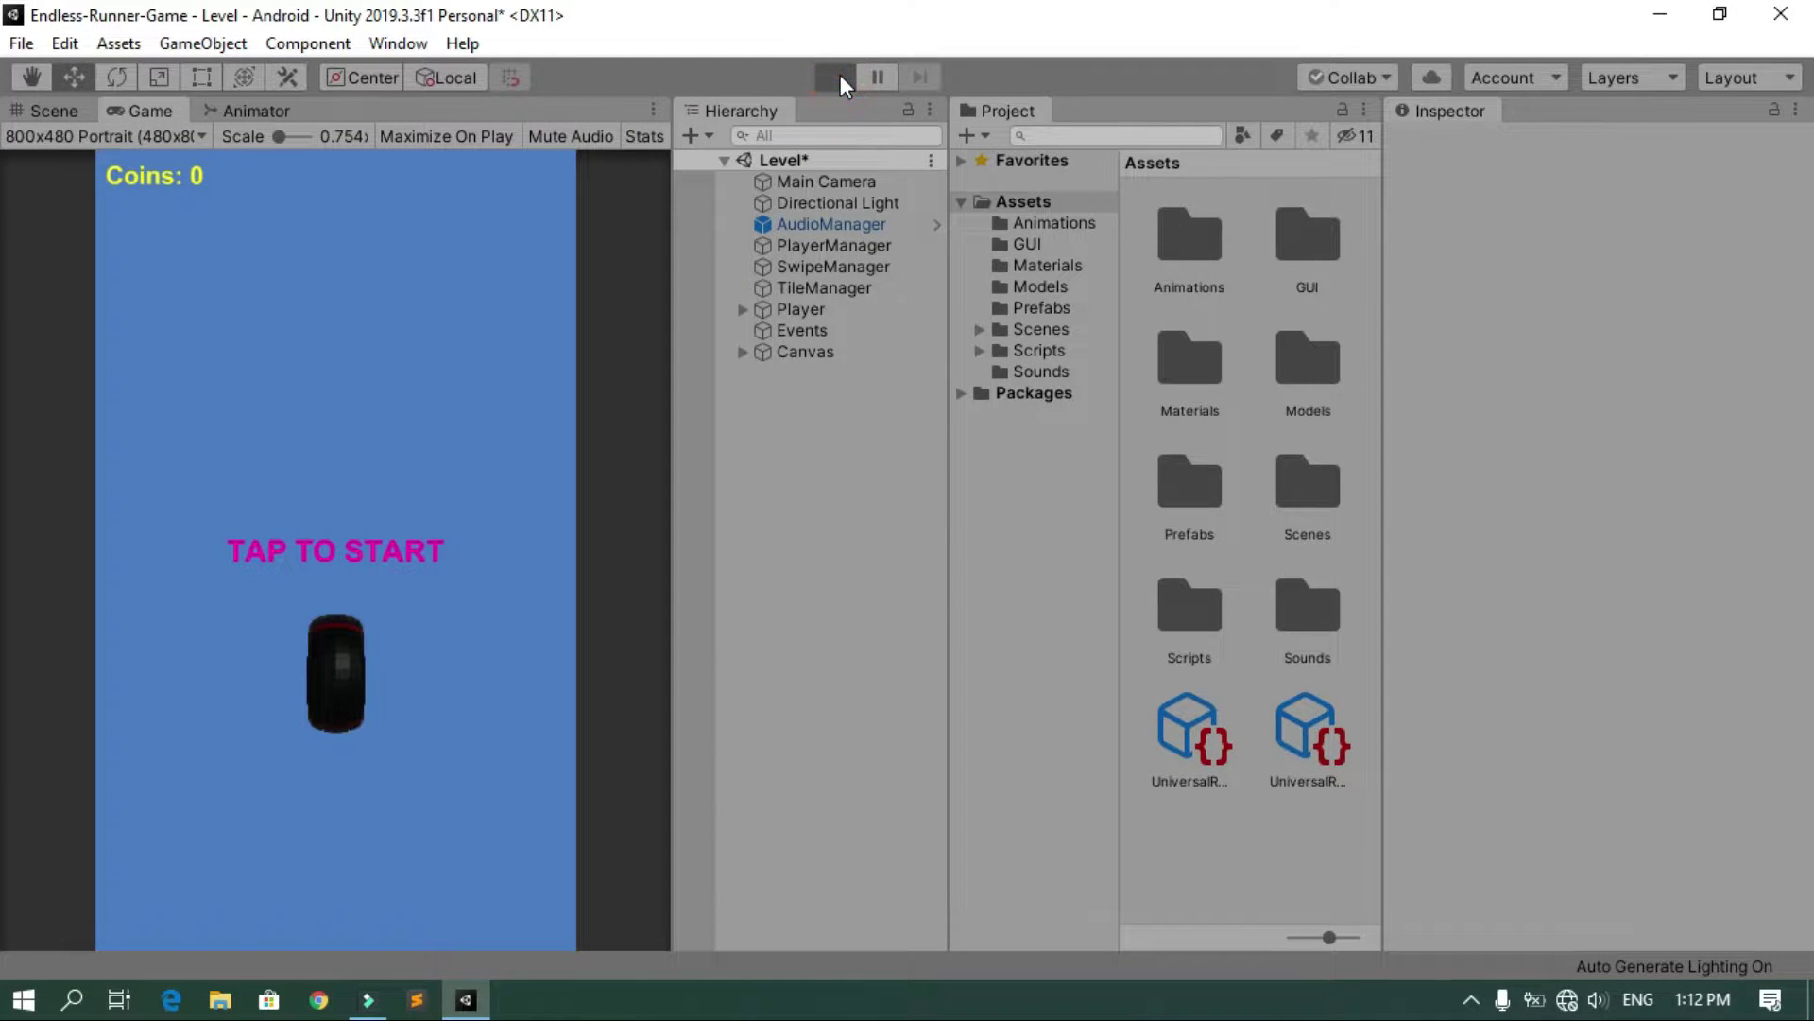
{"action": "left_click", "coordinate": [394, 514]}
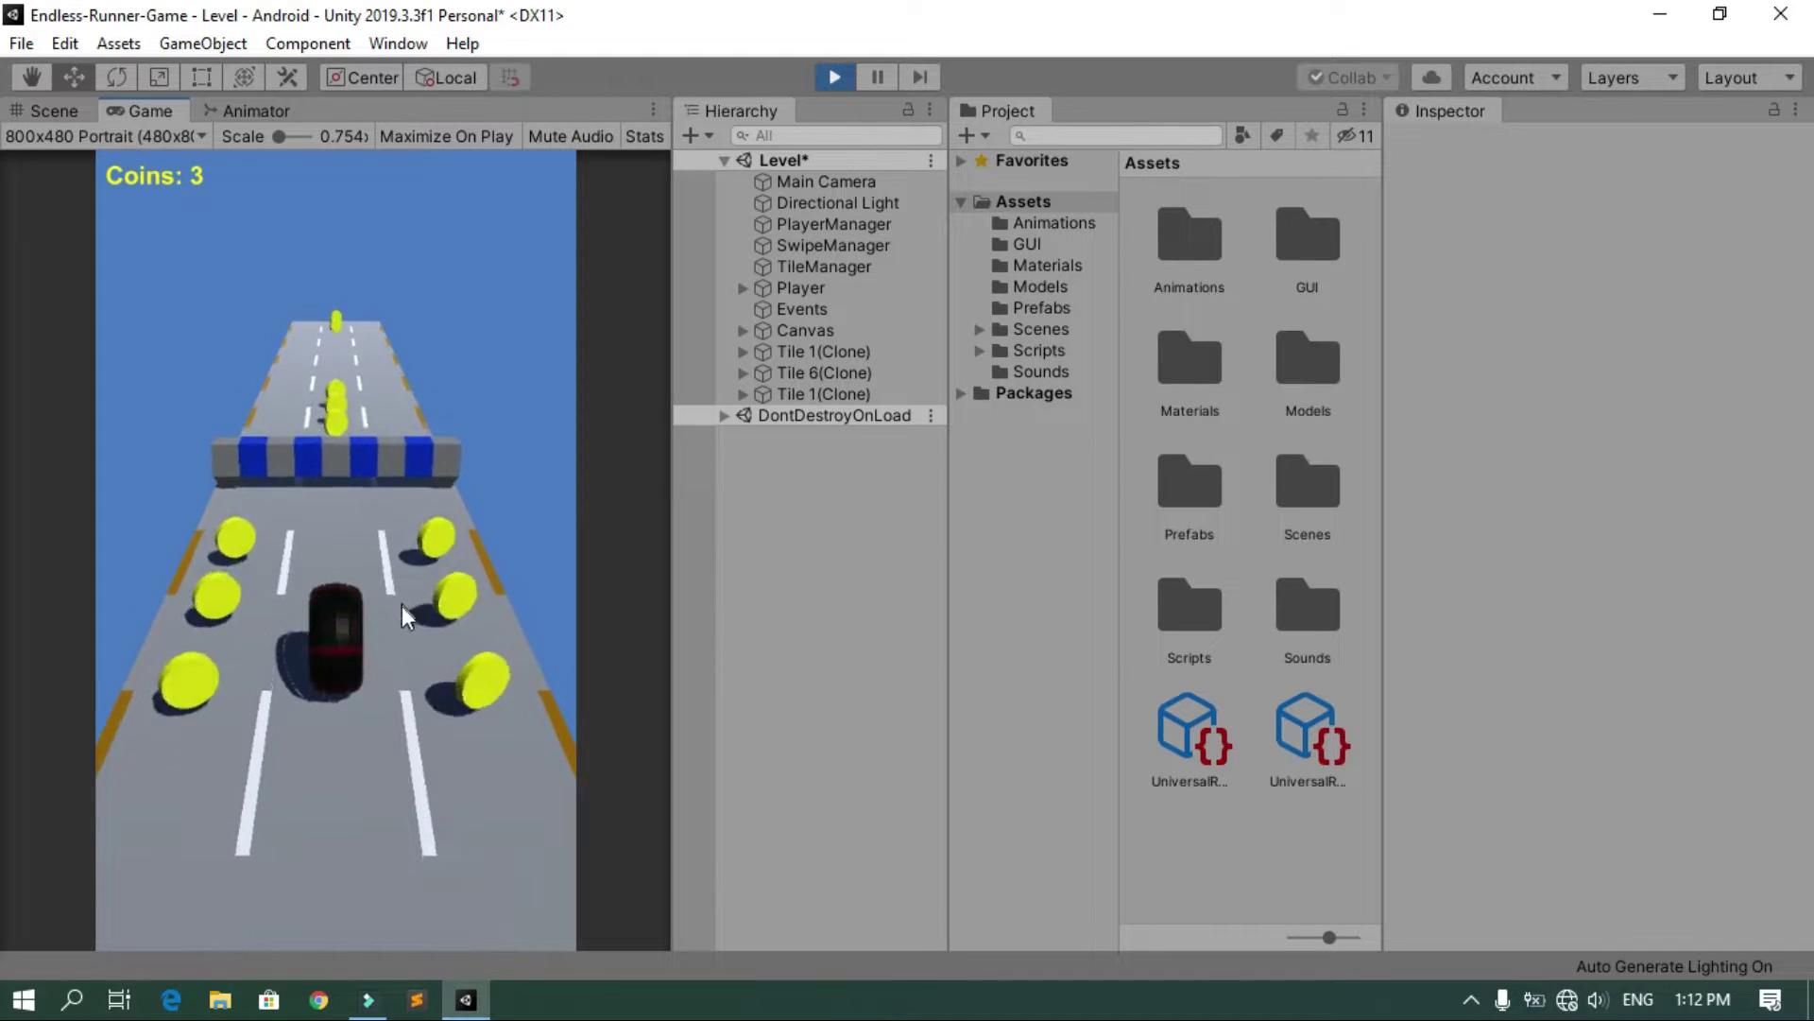
{"action": "left_click", "coordinate": [835, 77]}
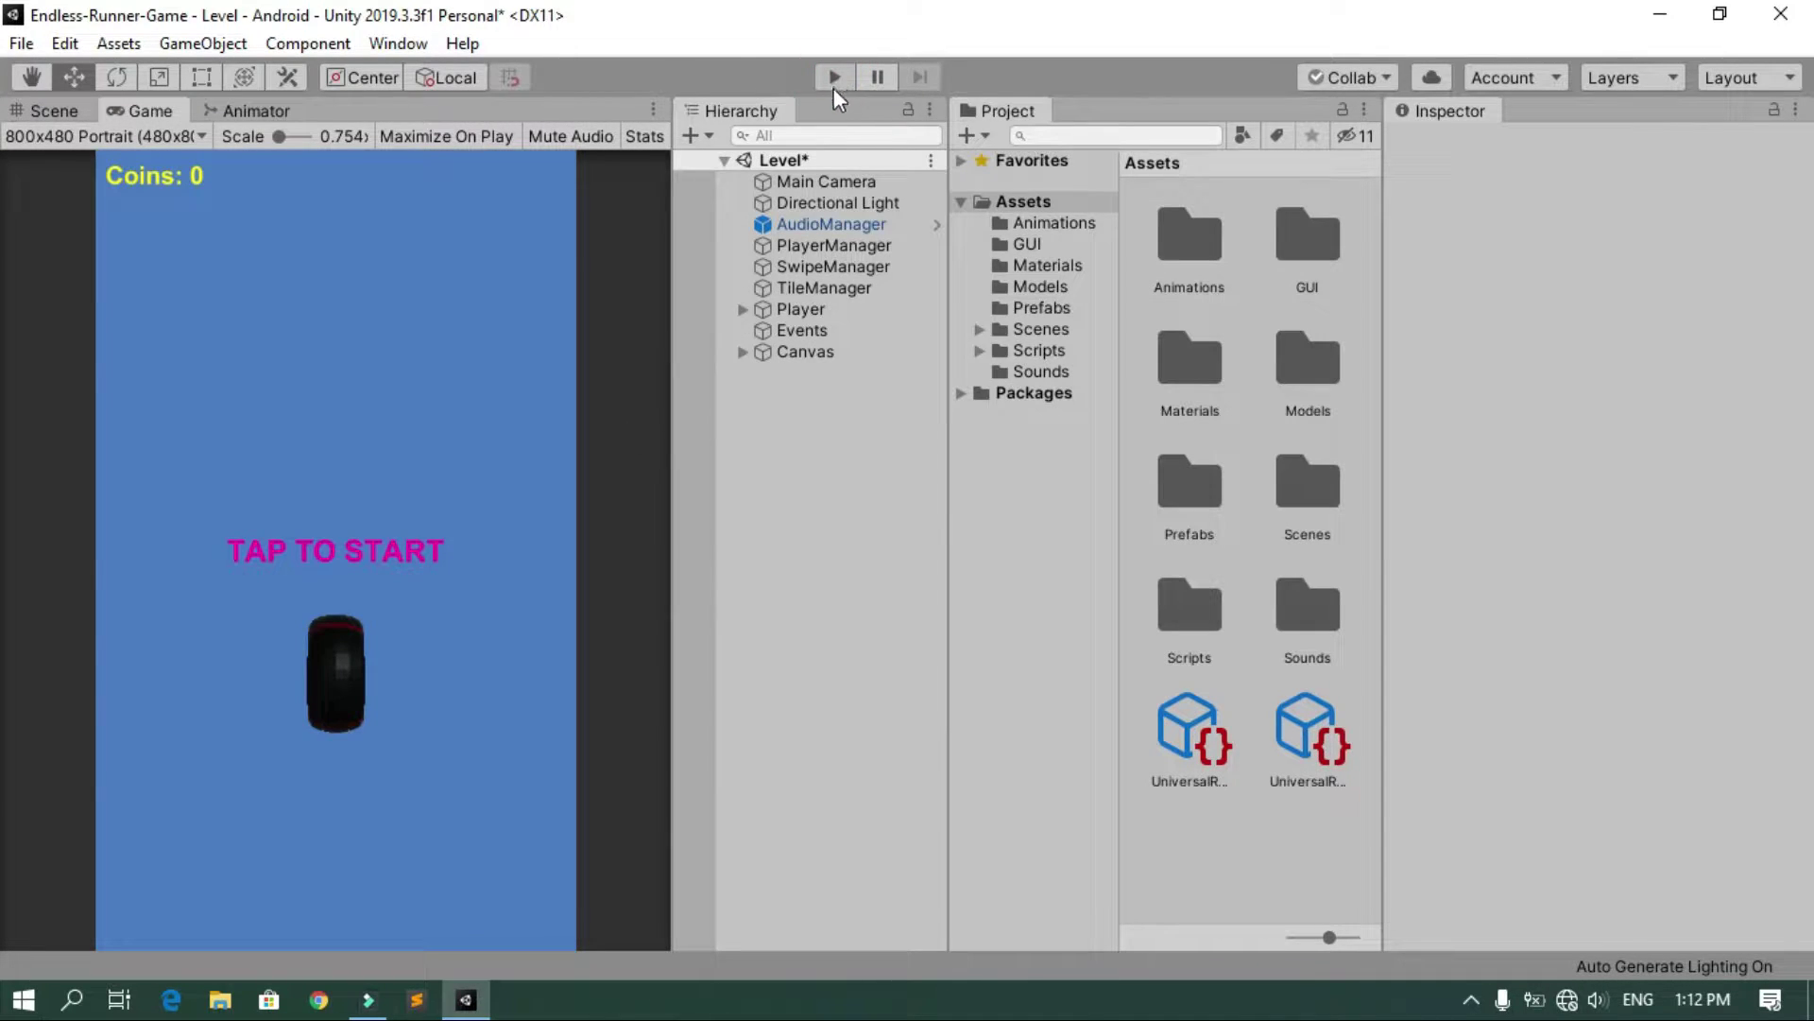
Create an empty game object in the Level scene and name it Post Processing
{"action": "right_click", "coordinate": [797, 404]}
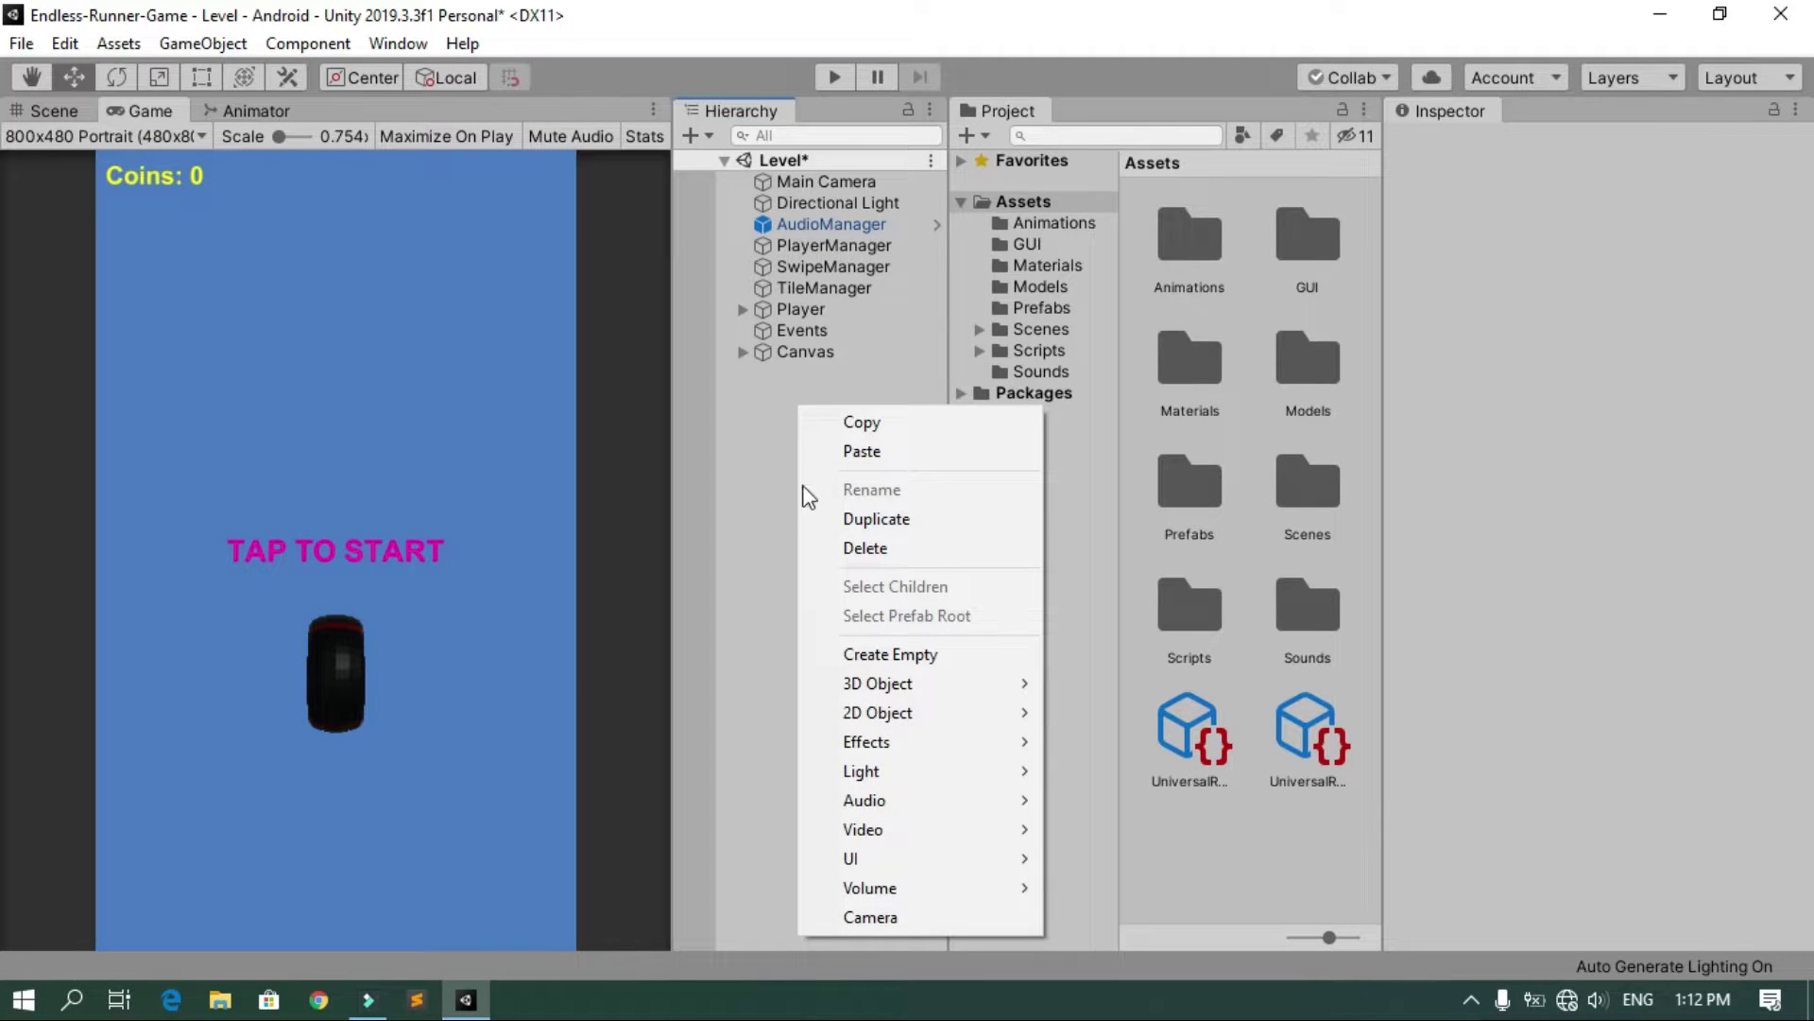
{"action": "left_click", "coordinate": [871, 656]}
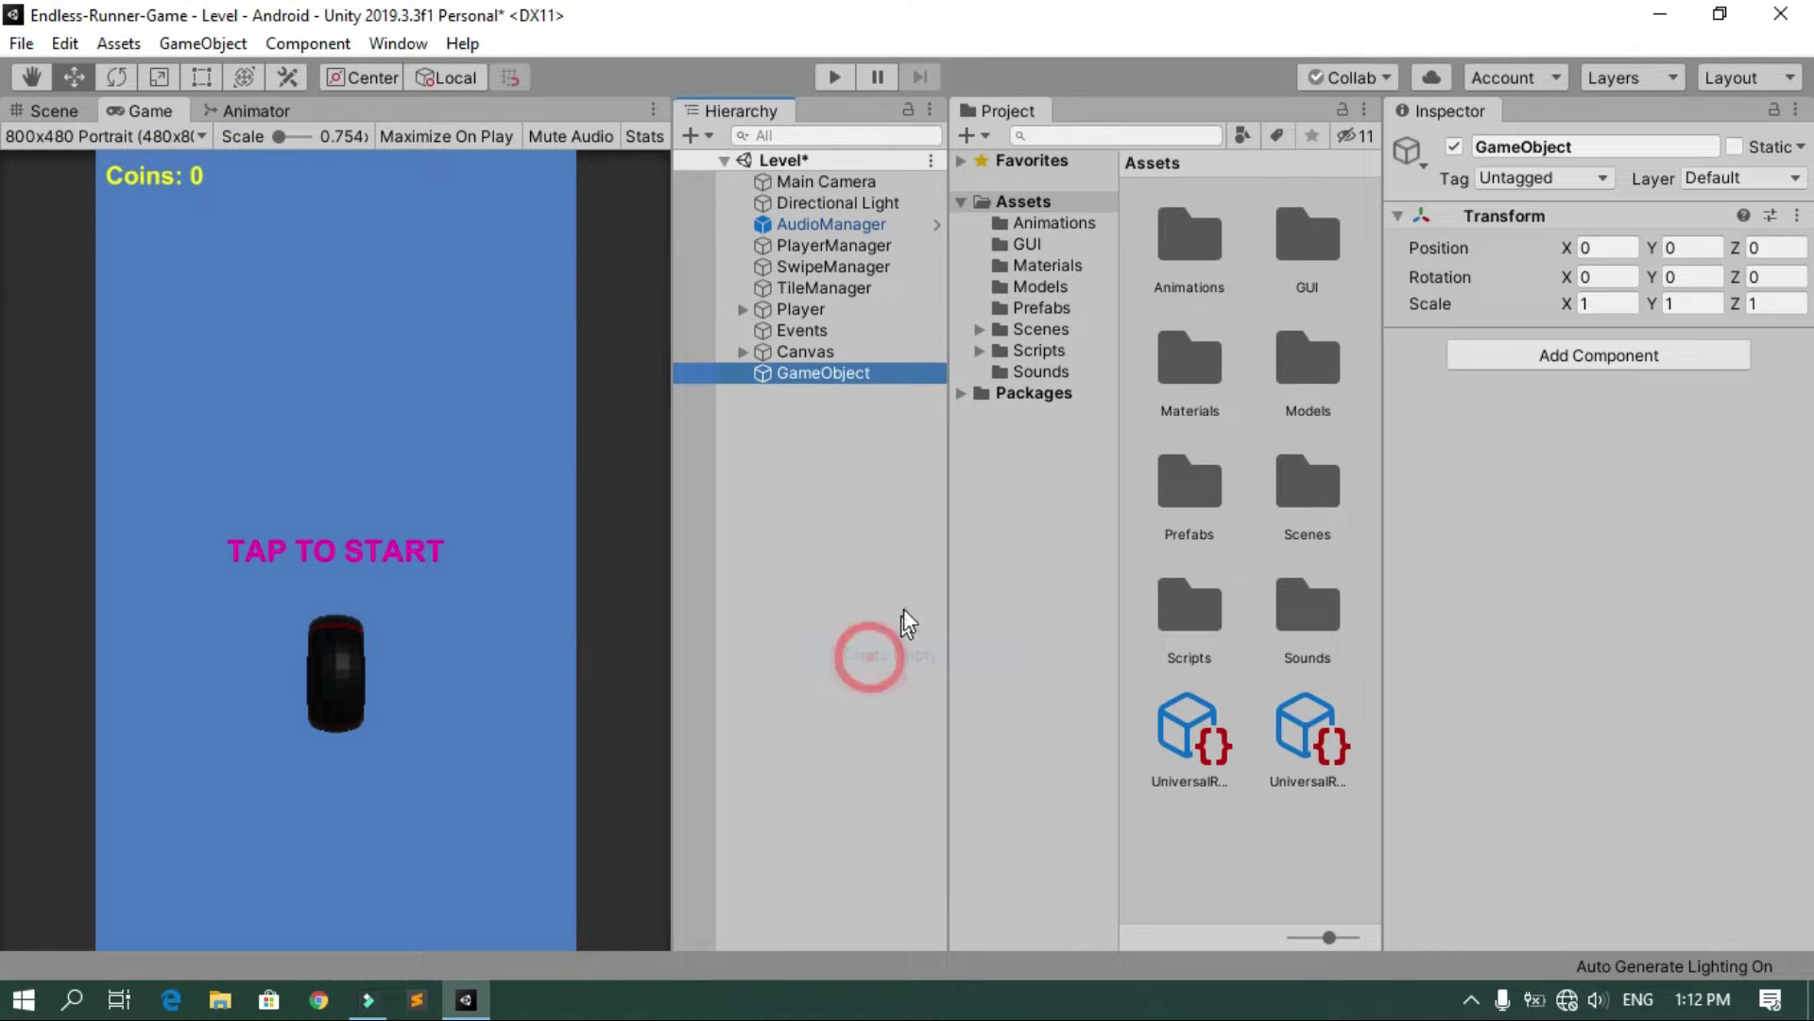
{"action": "left_click", "coordinate": [830, 375]}
{"action": "type", "text": "P"}
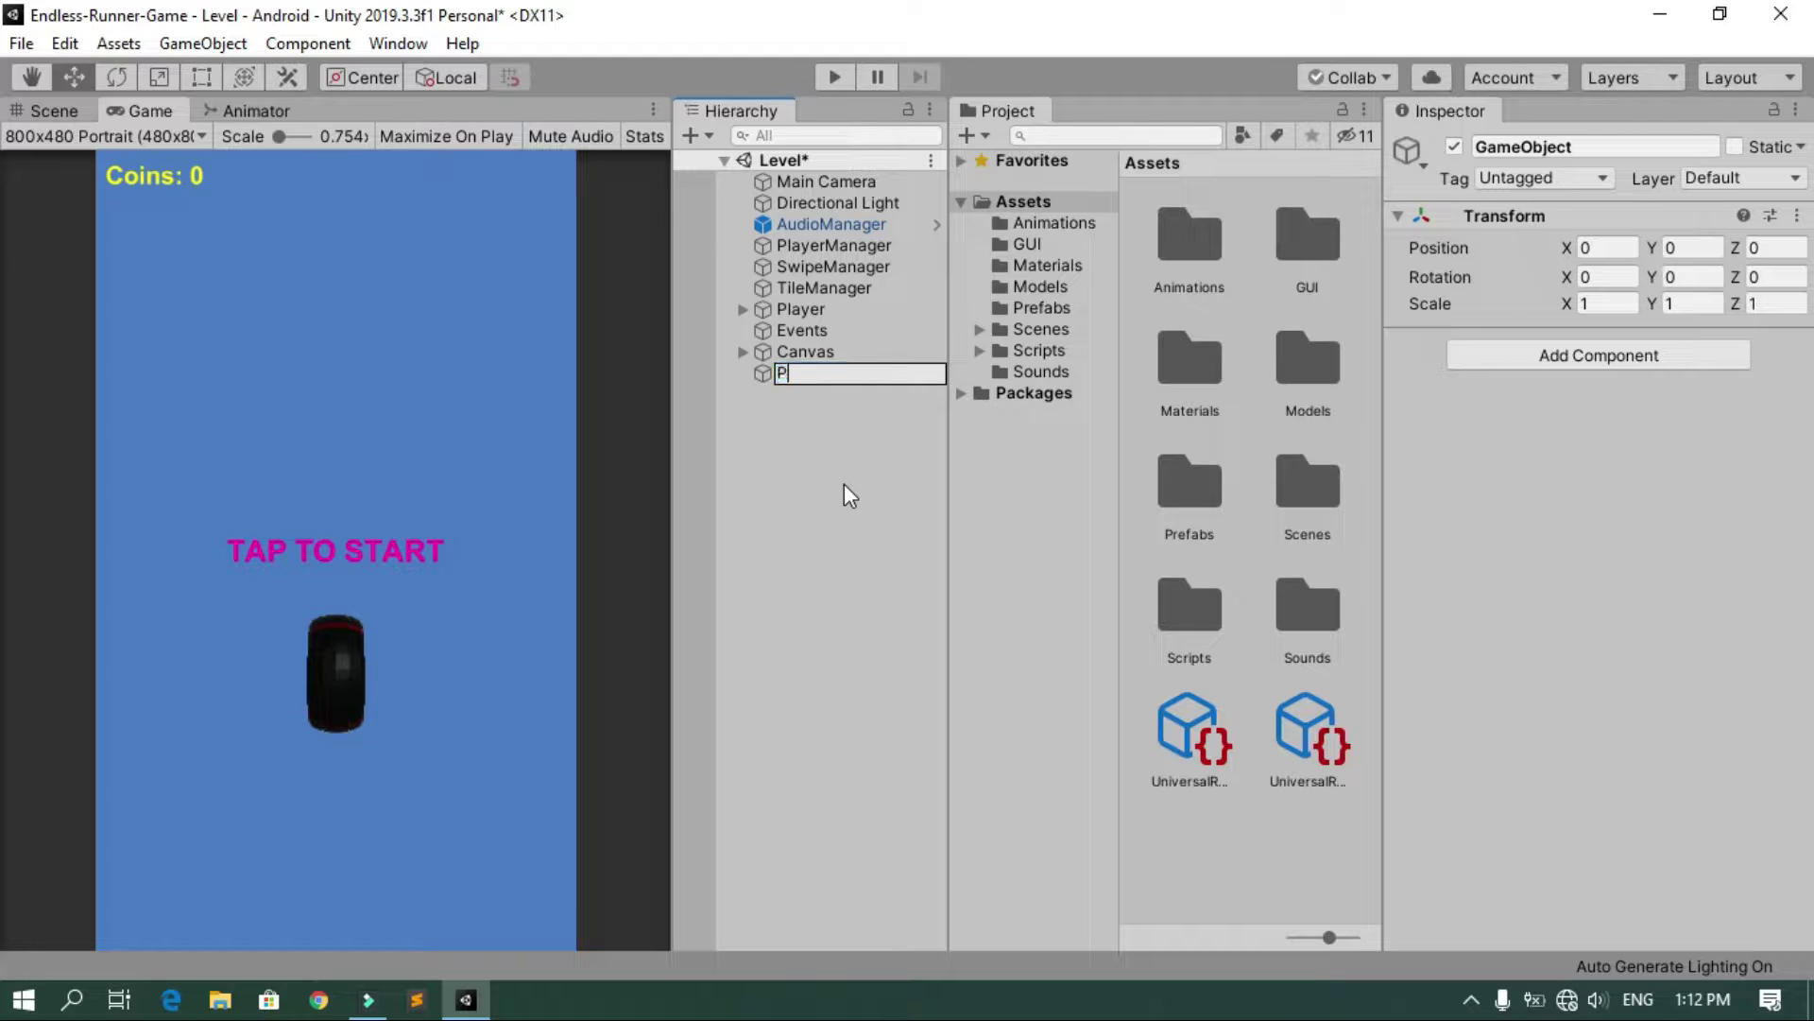
{"action": "type", "text": "ost Processing"}
{"action": "key", "text": "Return"}
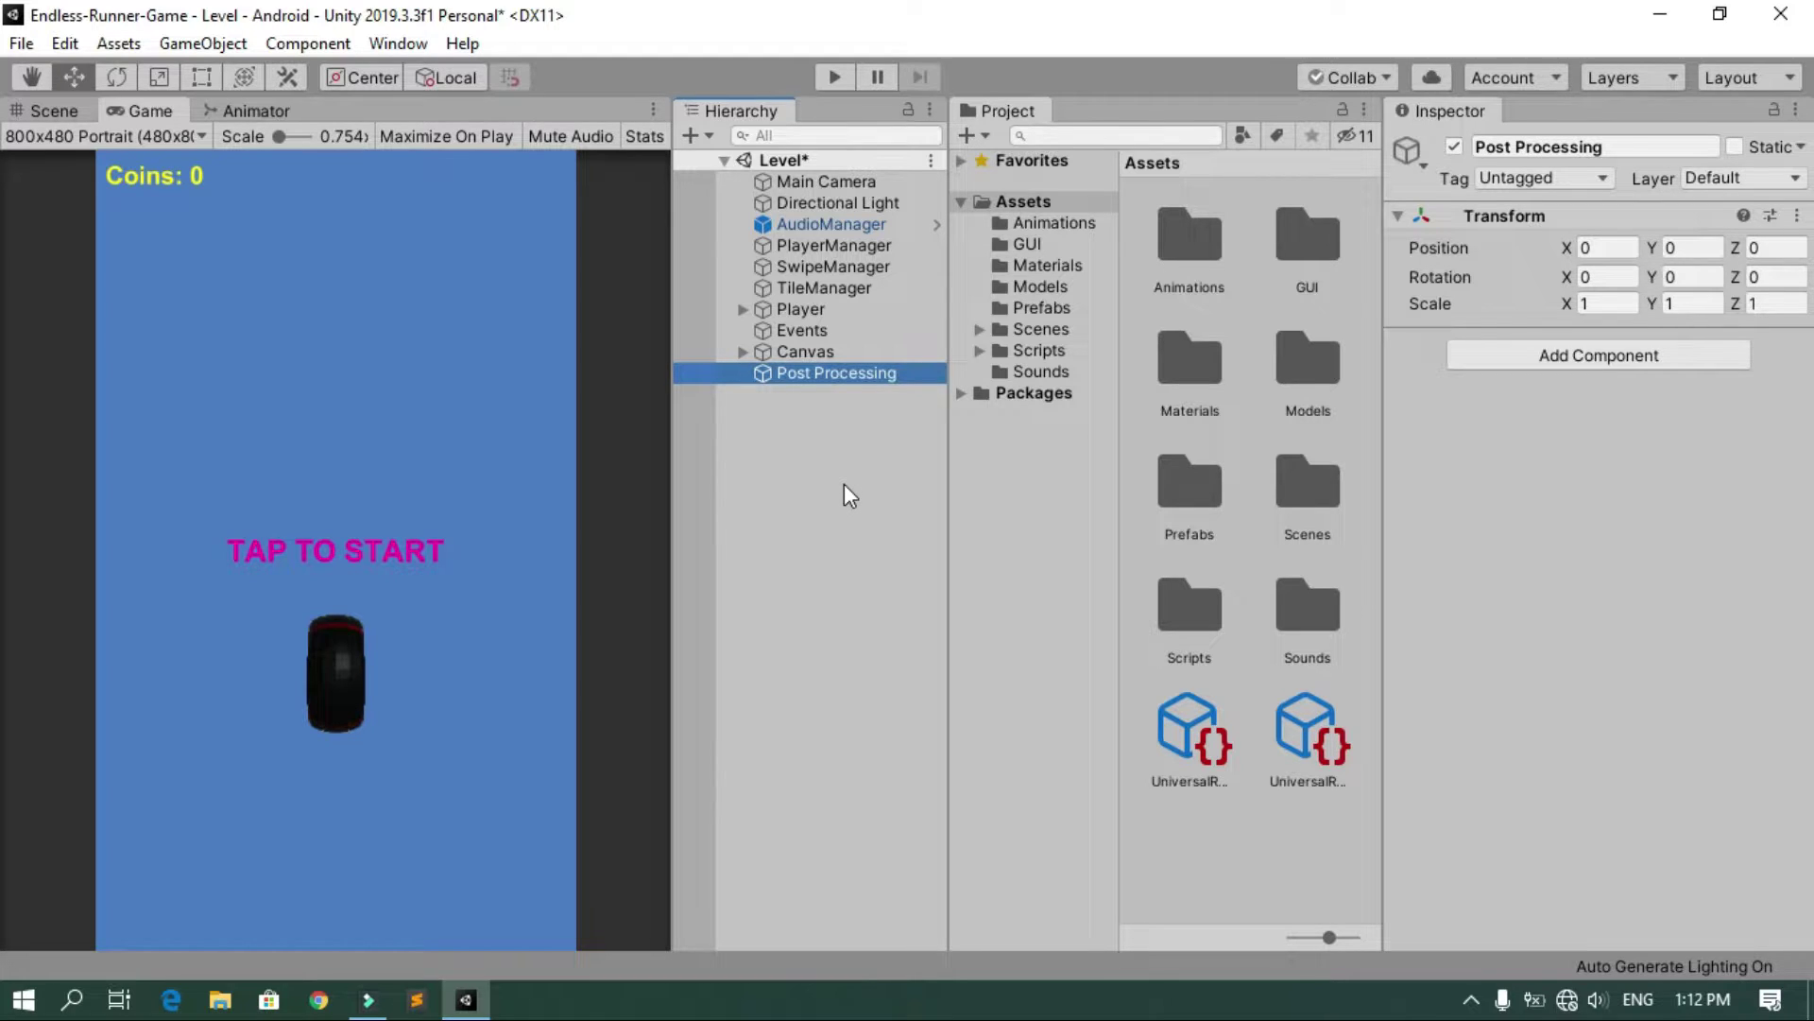
Add a Volume component to the Post Processing object and create a new profile for it
{"action": "left_click", "coordinate": [1646, 365]}
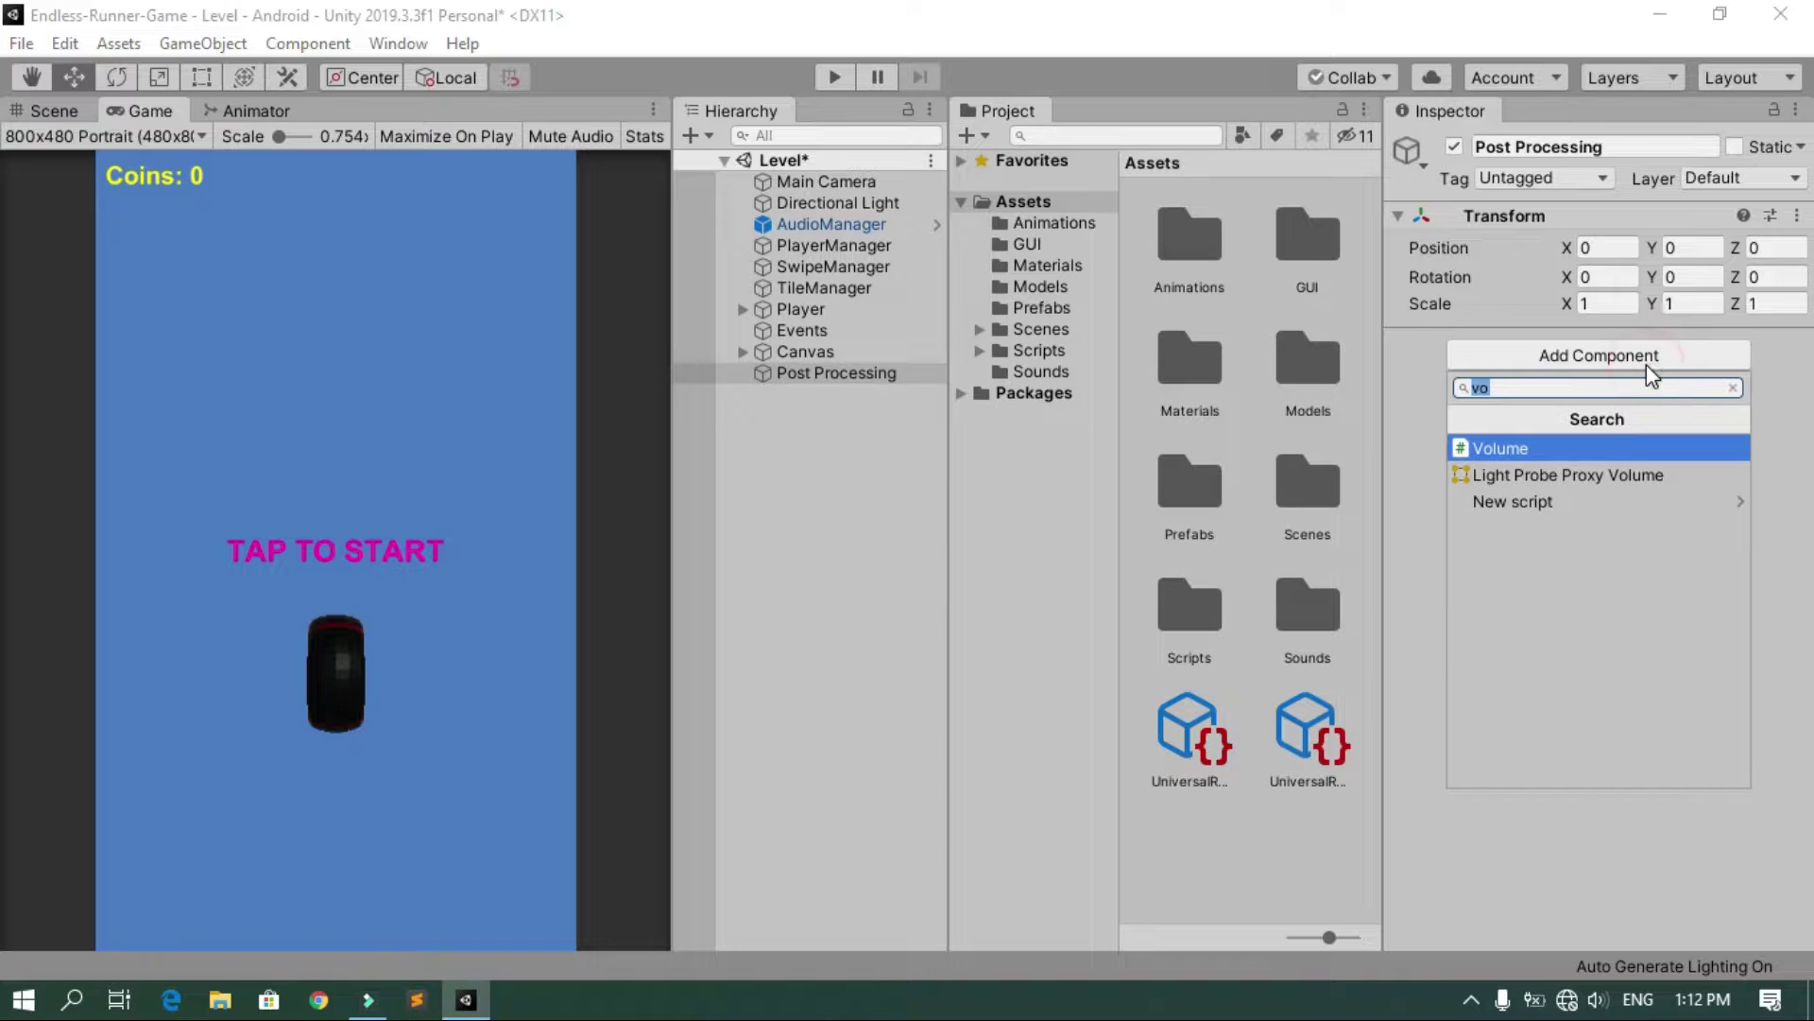
{"action": "left_click", "coordinate": [1506, 450]}
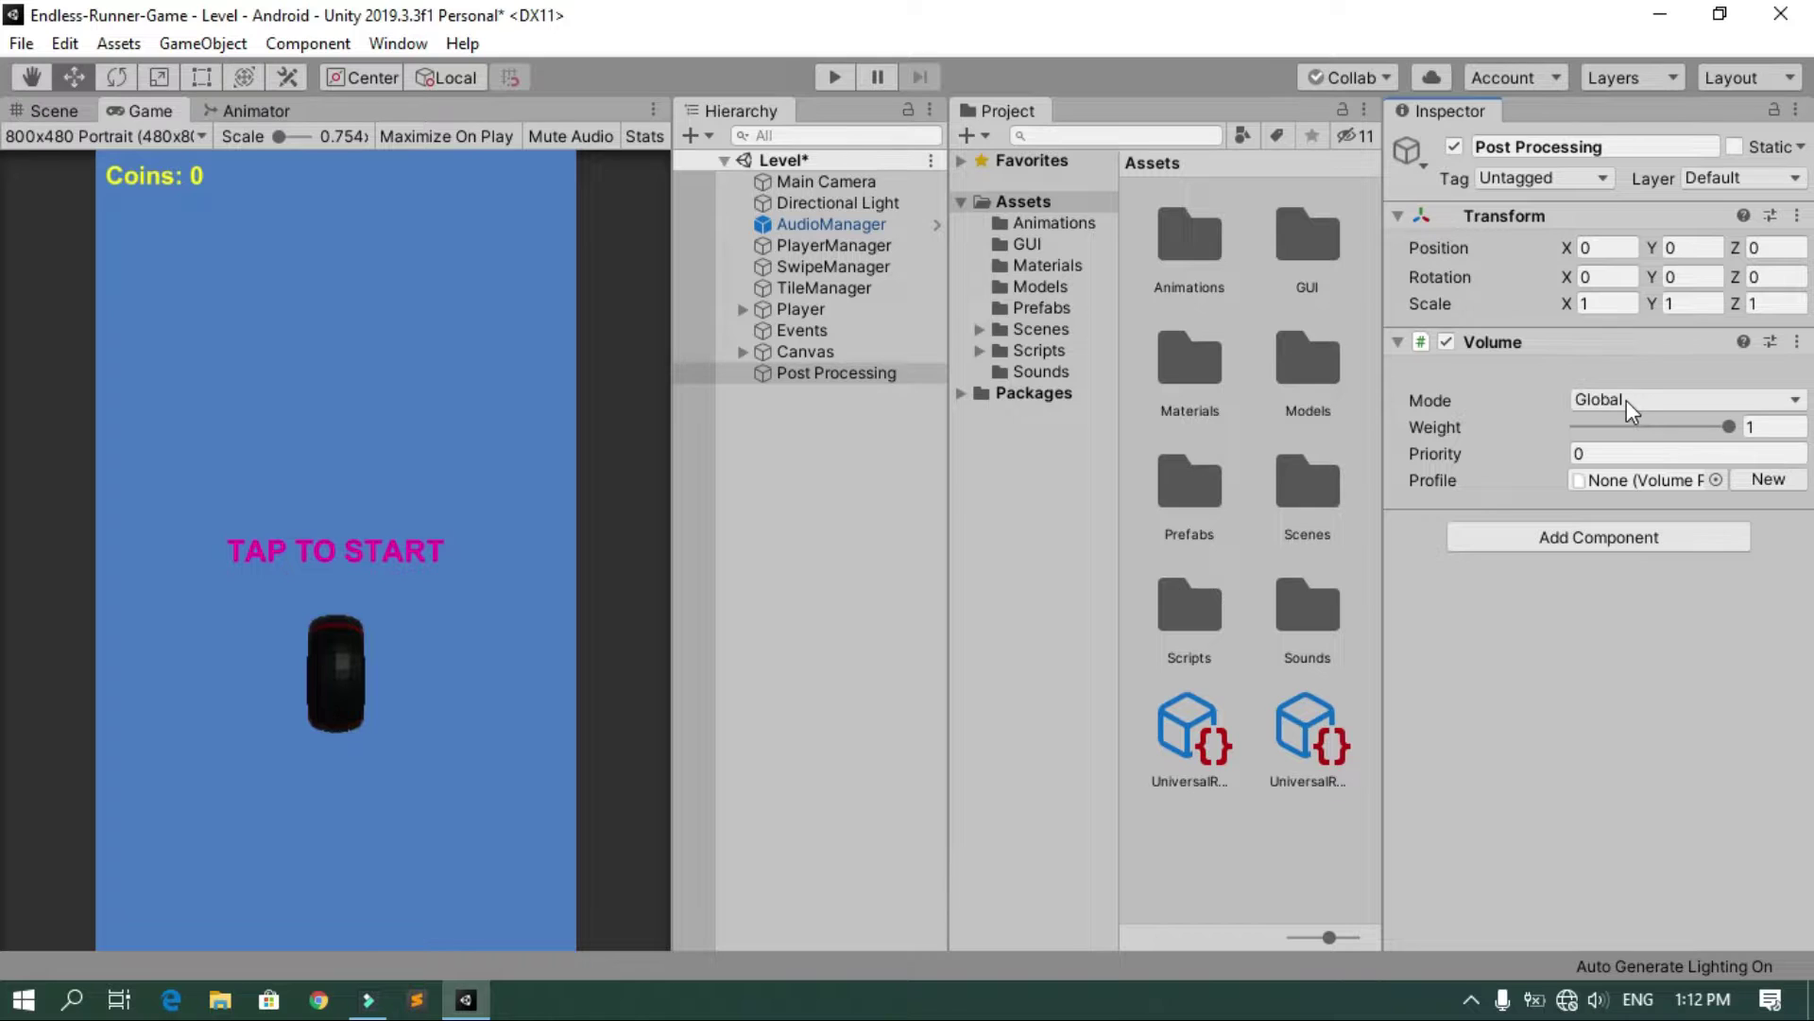
{"action": "left_click", "coordinate": [1768, 479]}
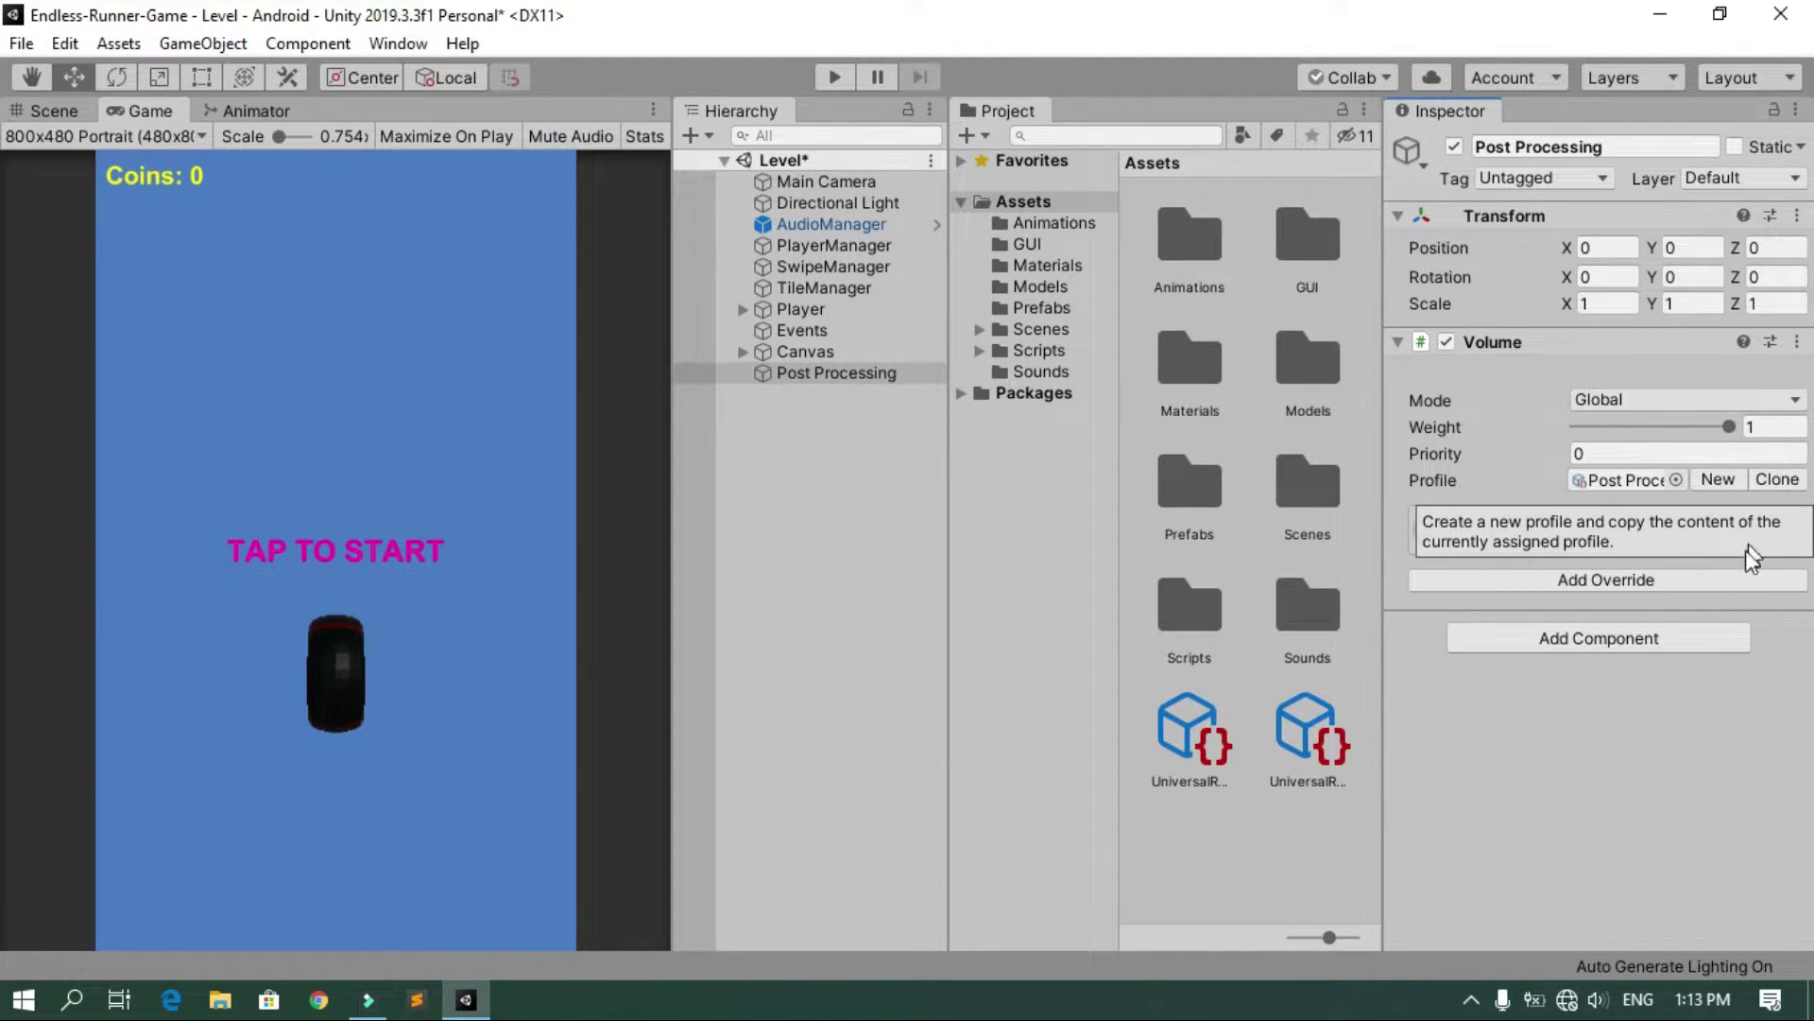
Add a Bloom post-processing override to the volume with all of its settings enabled
{"action": "left_click", "coordinate": [1631, 578]}
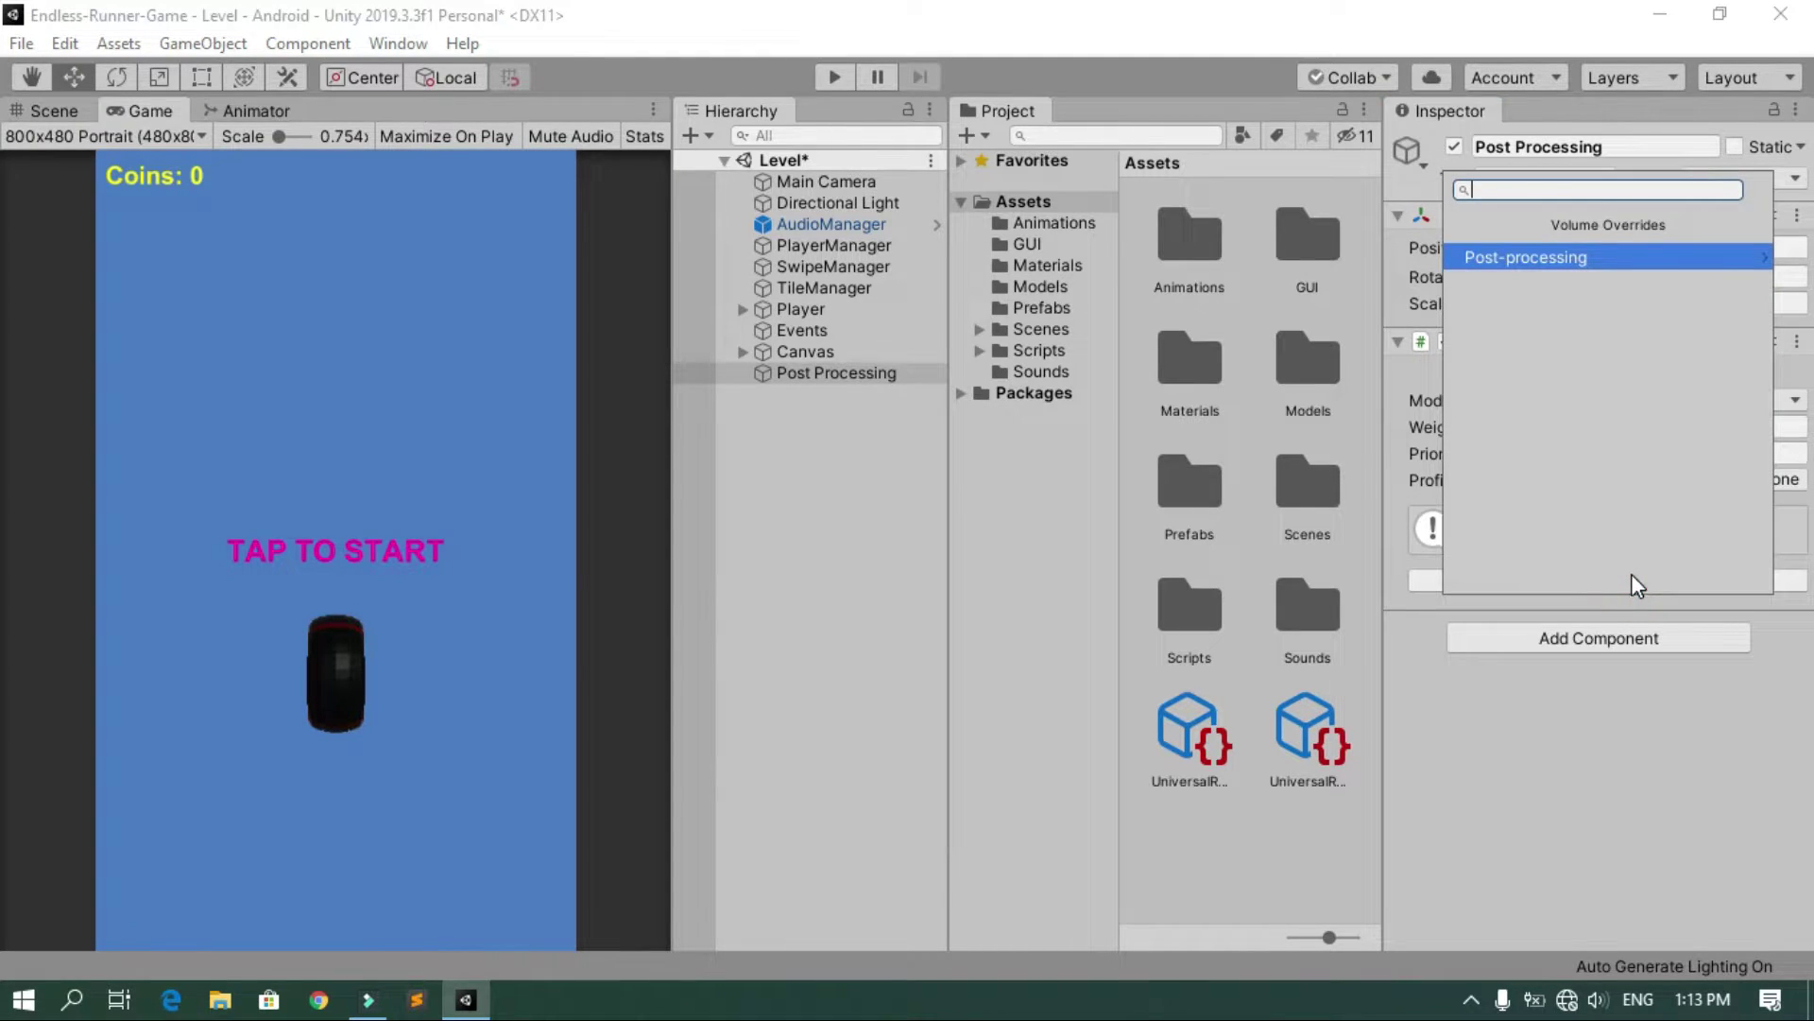
{"action": "key", "text": "Return"}
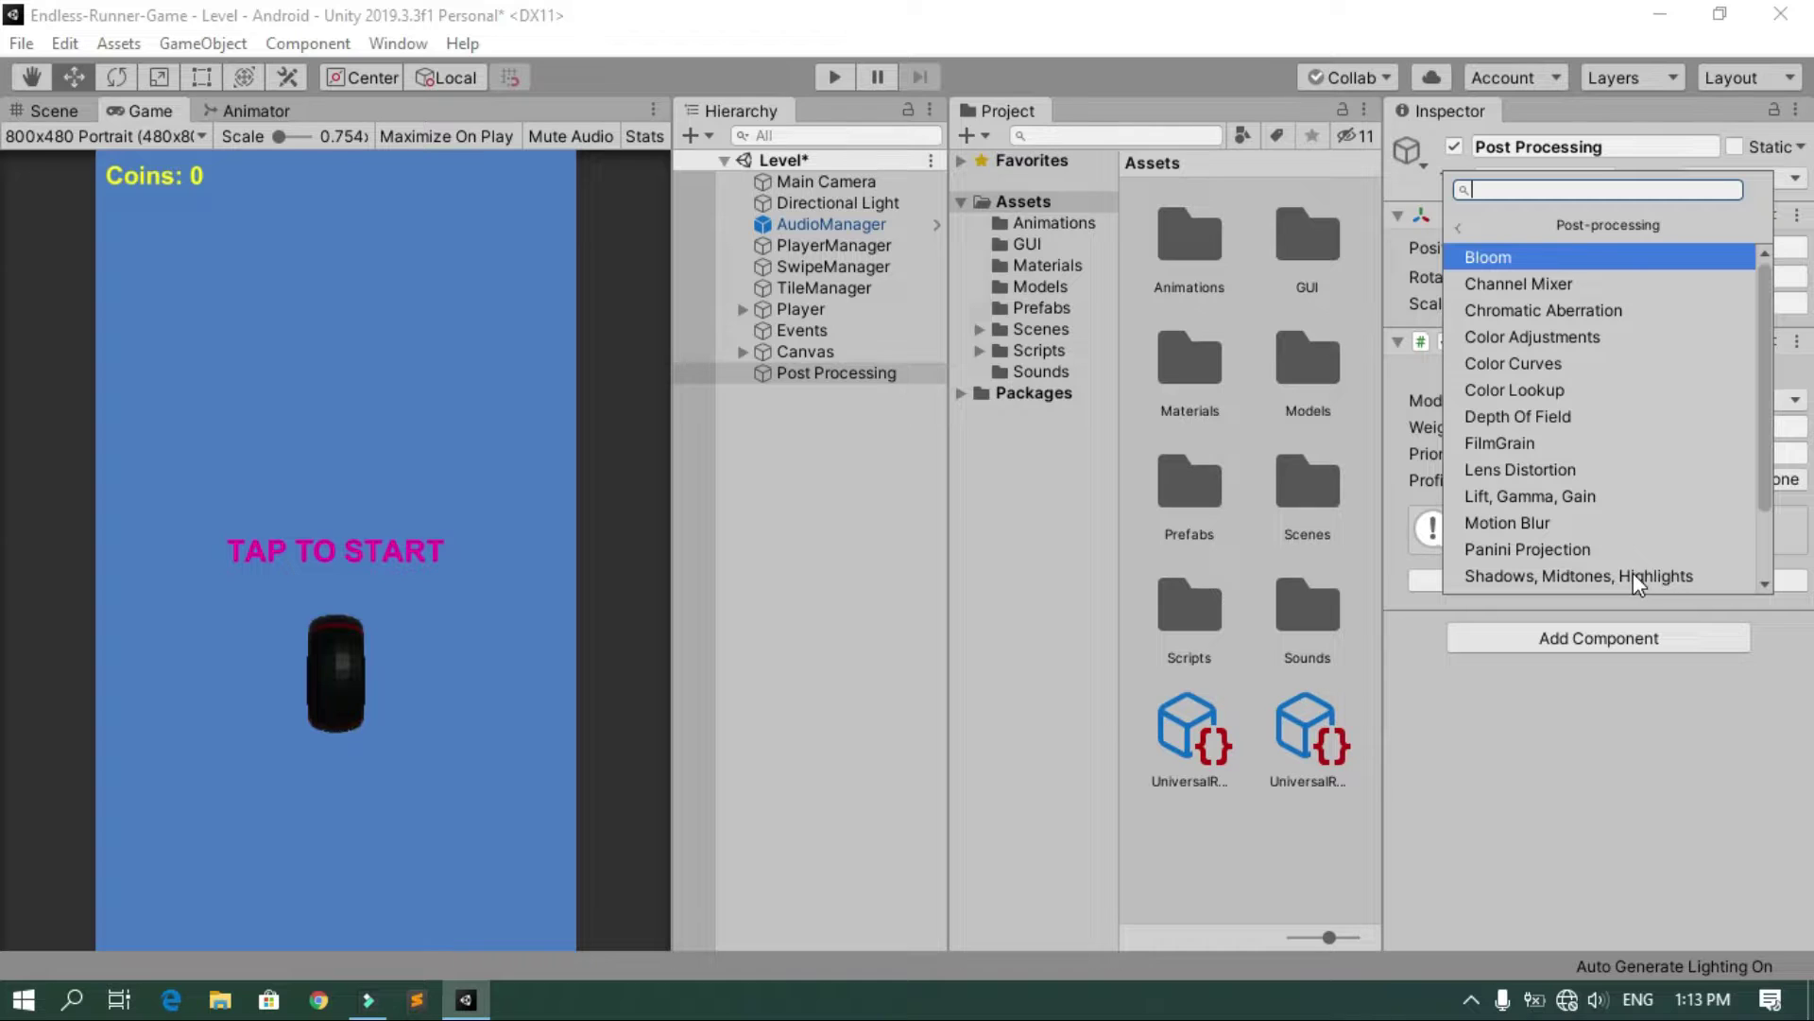
{"action": "key", "text": "Return"}
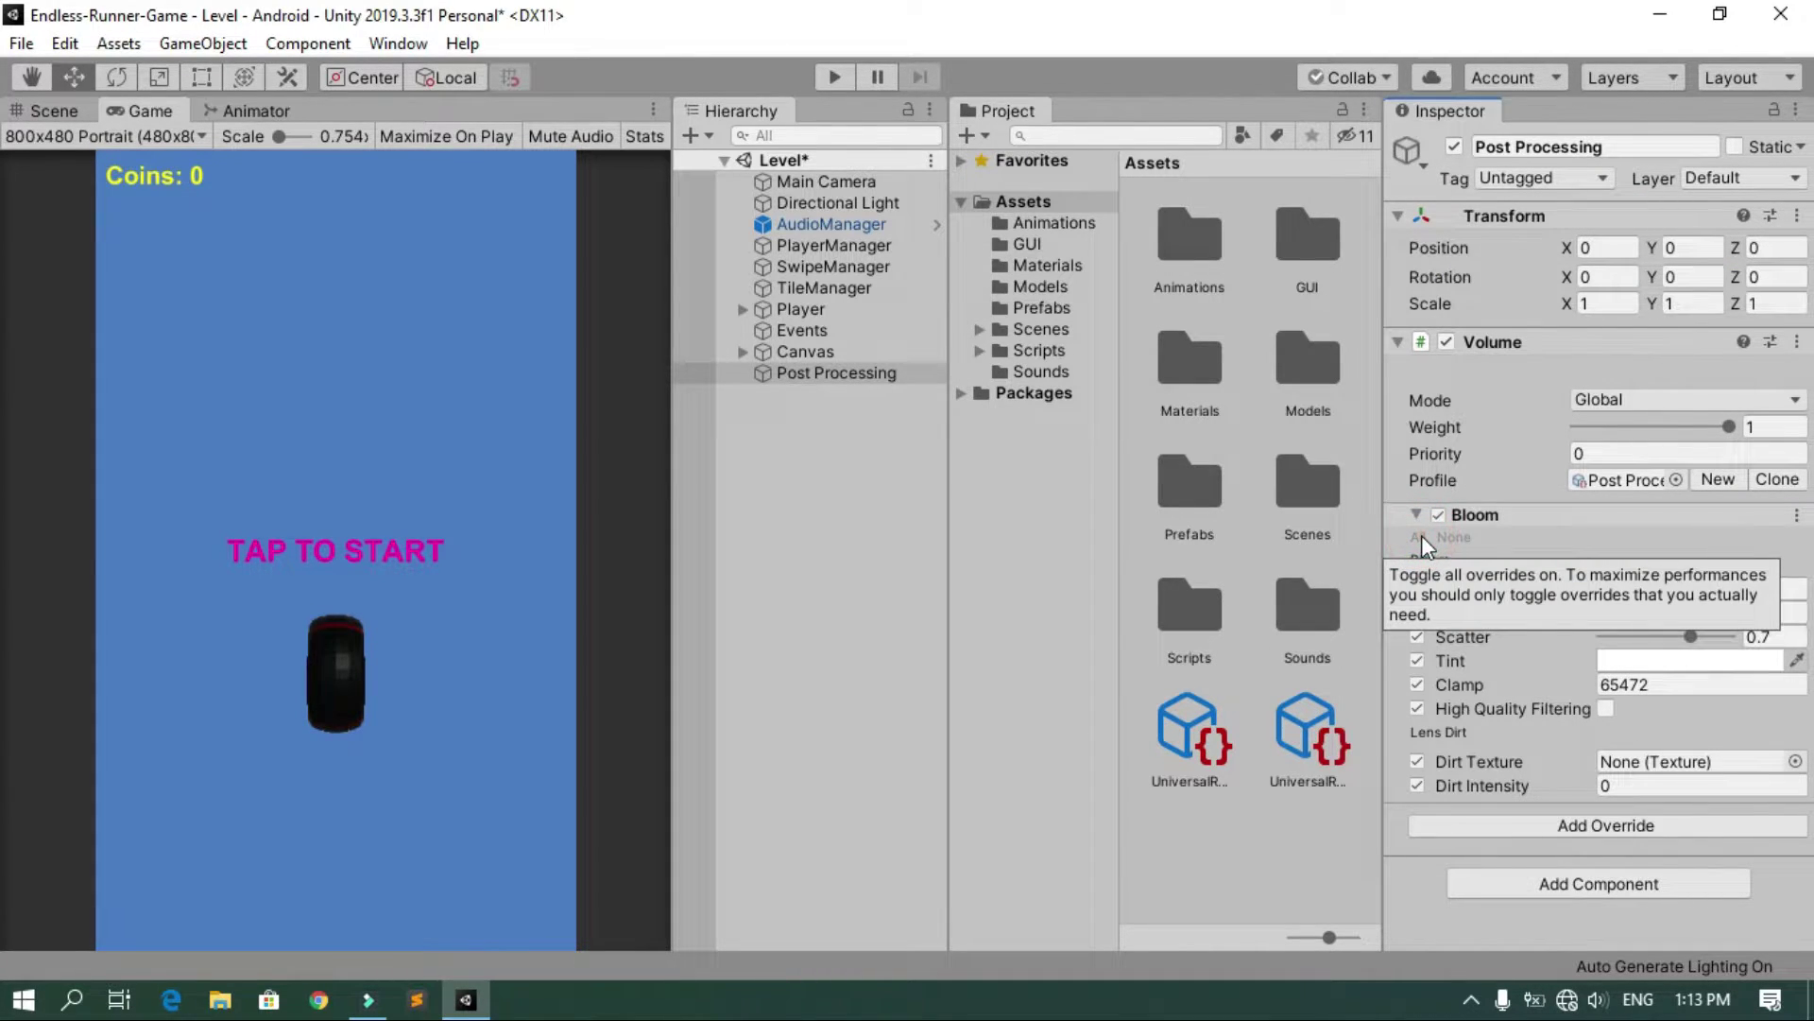
Enable Post Processing in the Main Camera's rendering settings and reselect the Post Processing object
{"action": "left_click", "coordinate": [887, 188]}
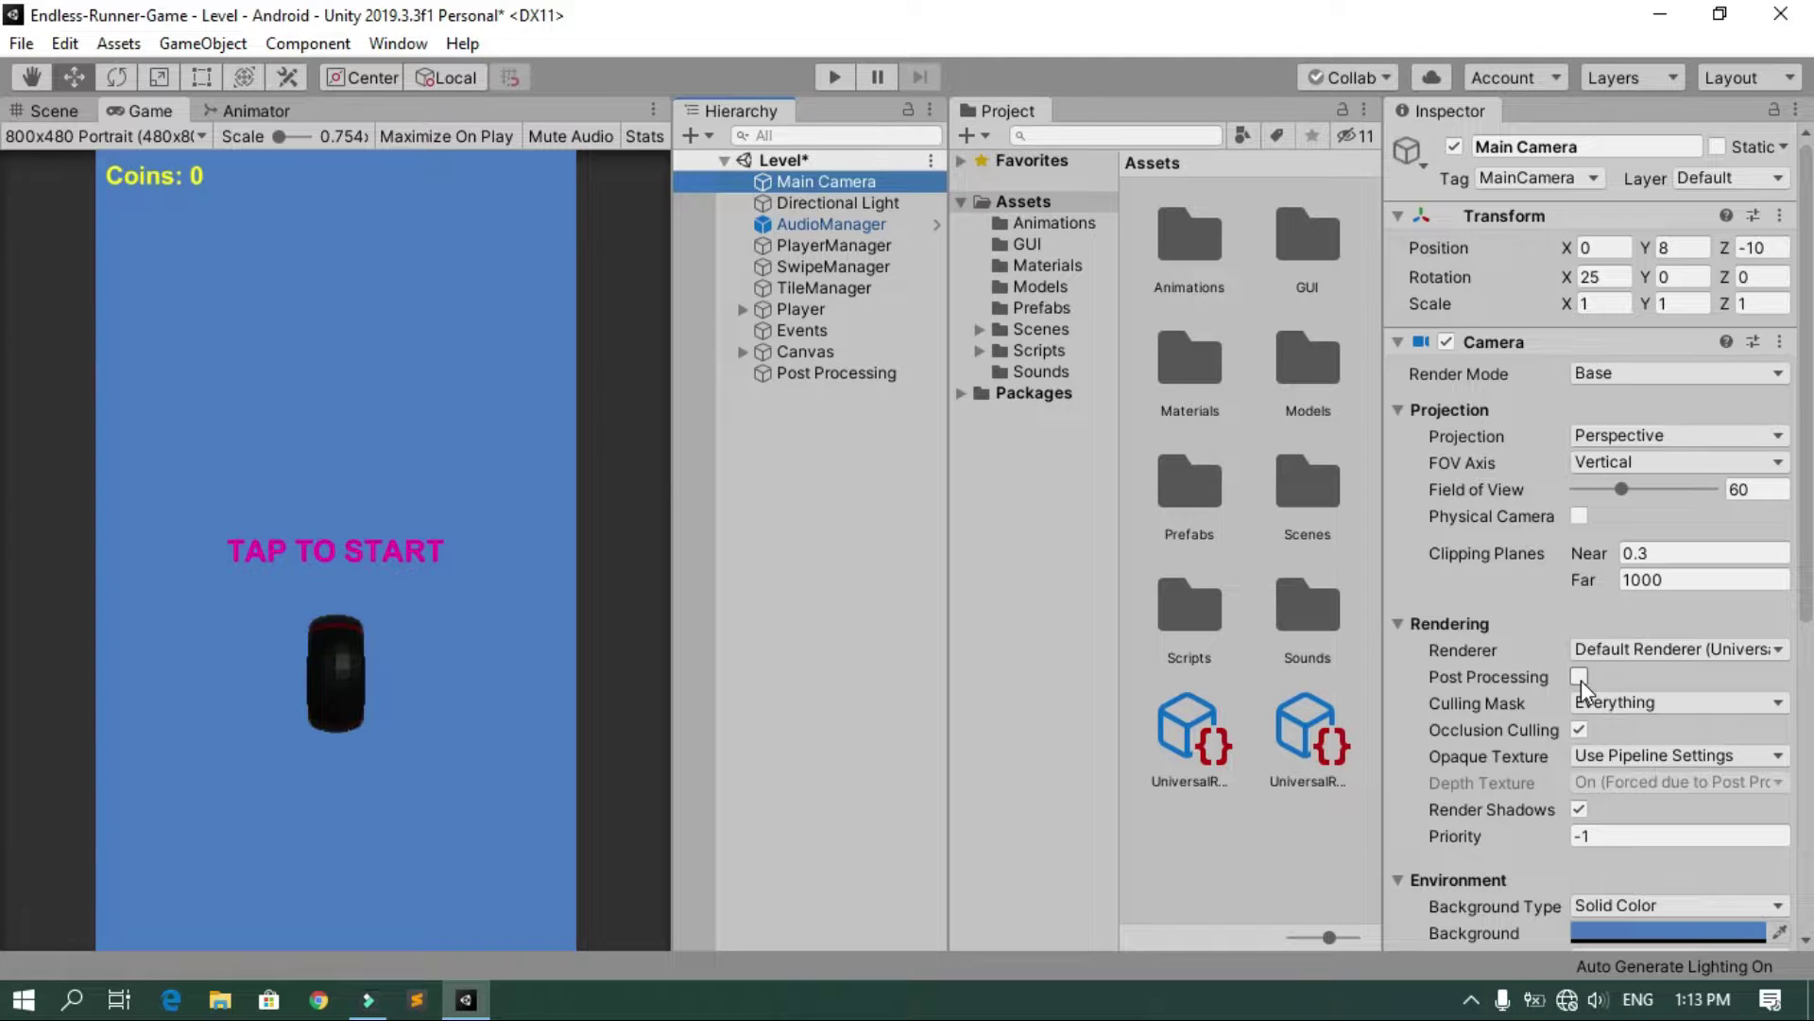
{"action": "left_click", "coordinate": [1579, 676]}
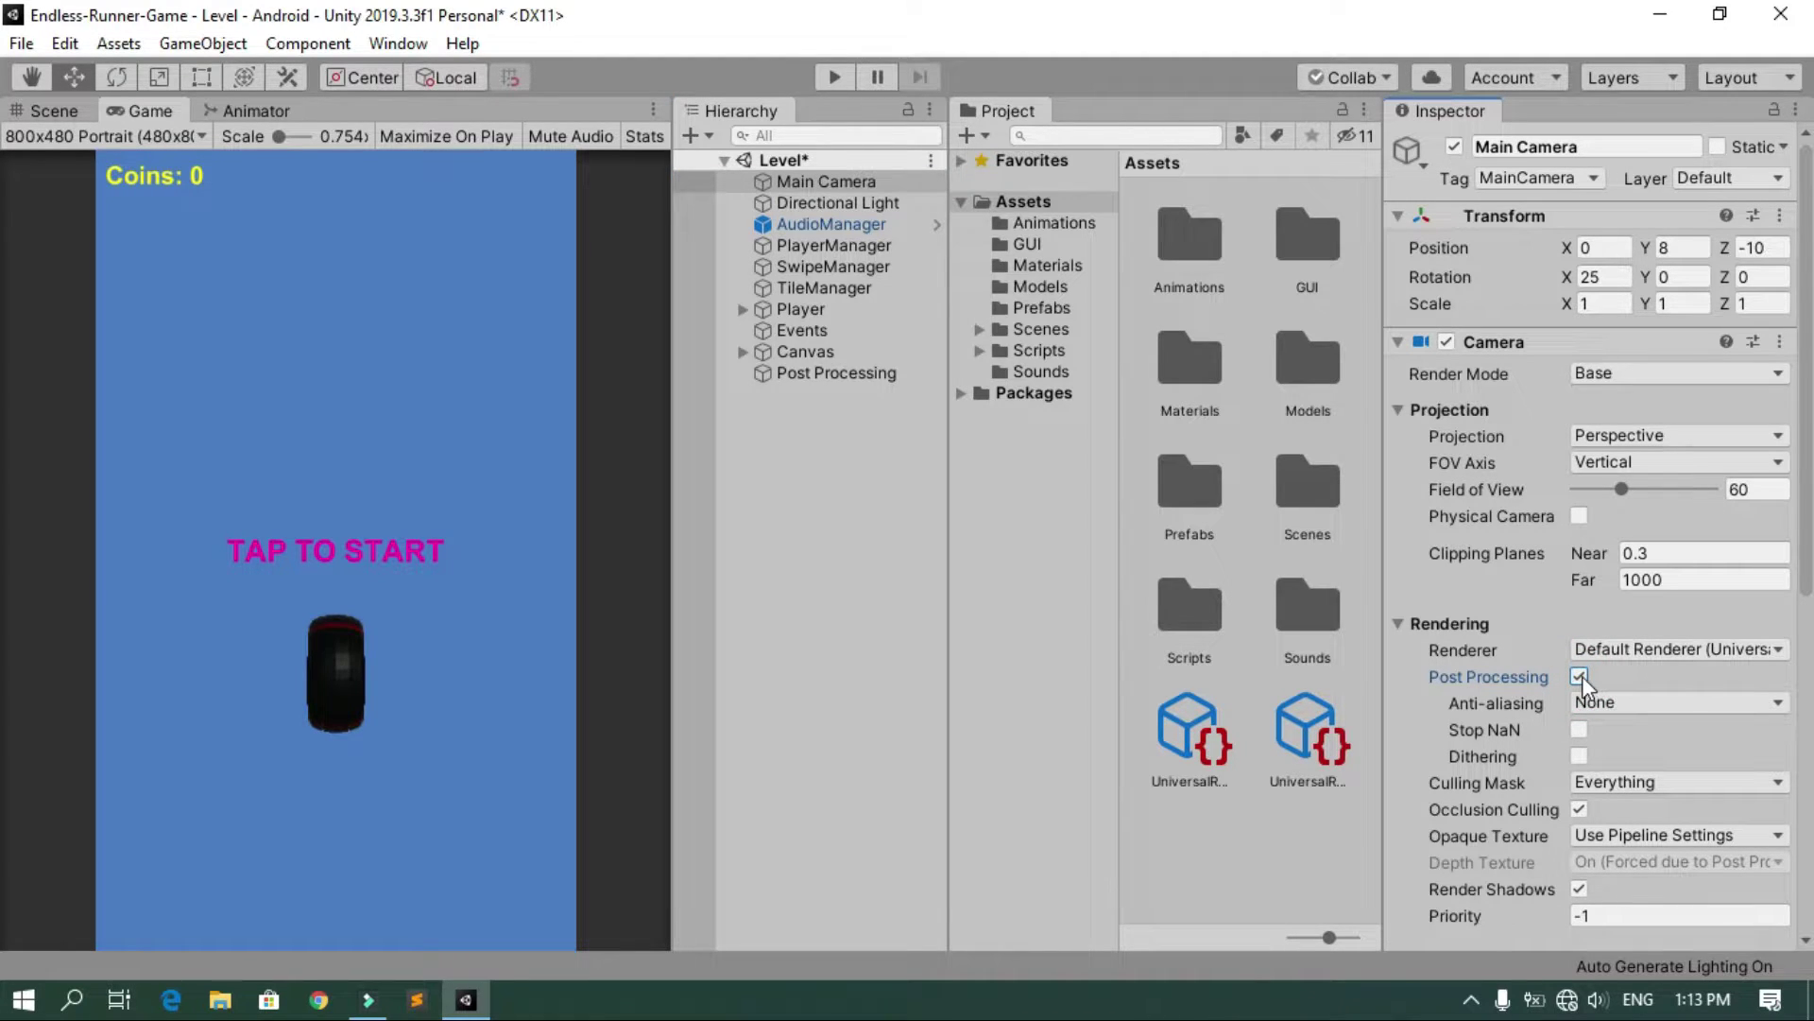
{"action": "left_click", "coordinate": [865, 370]}
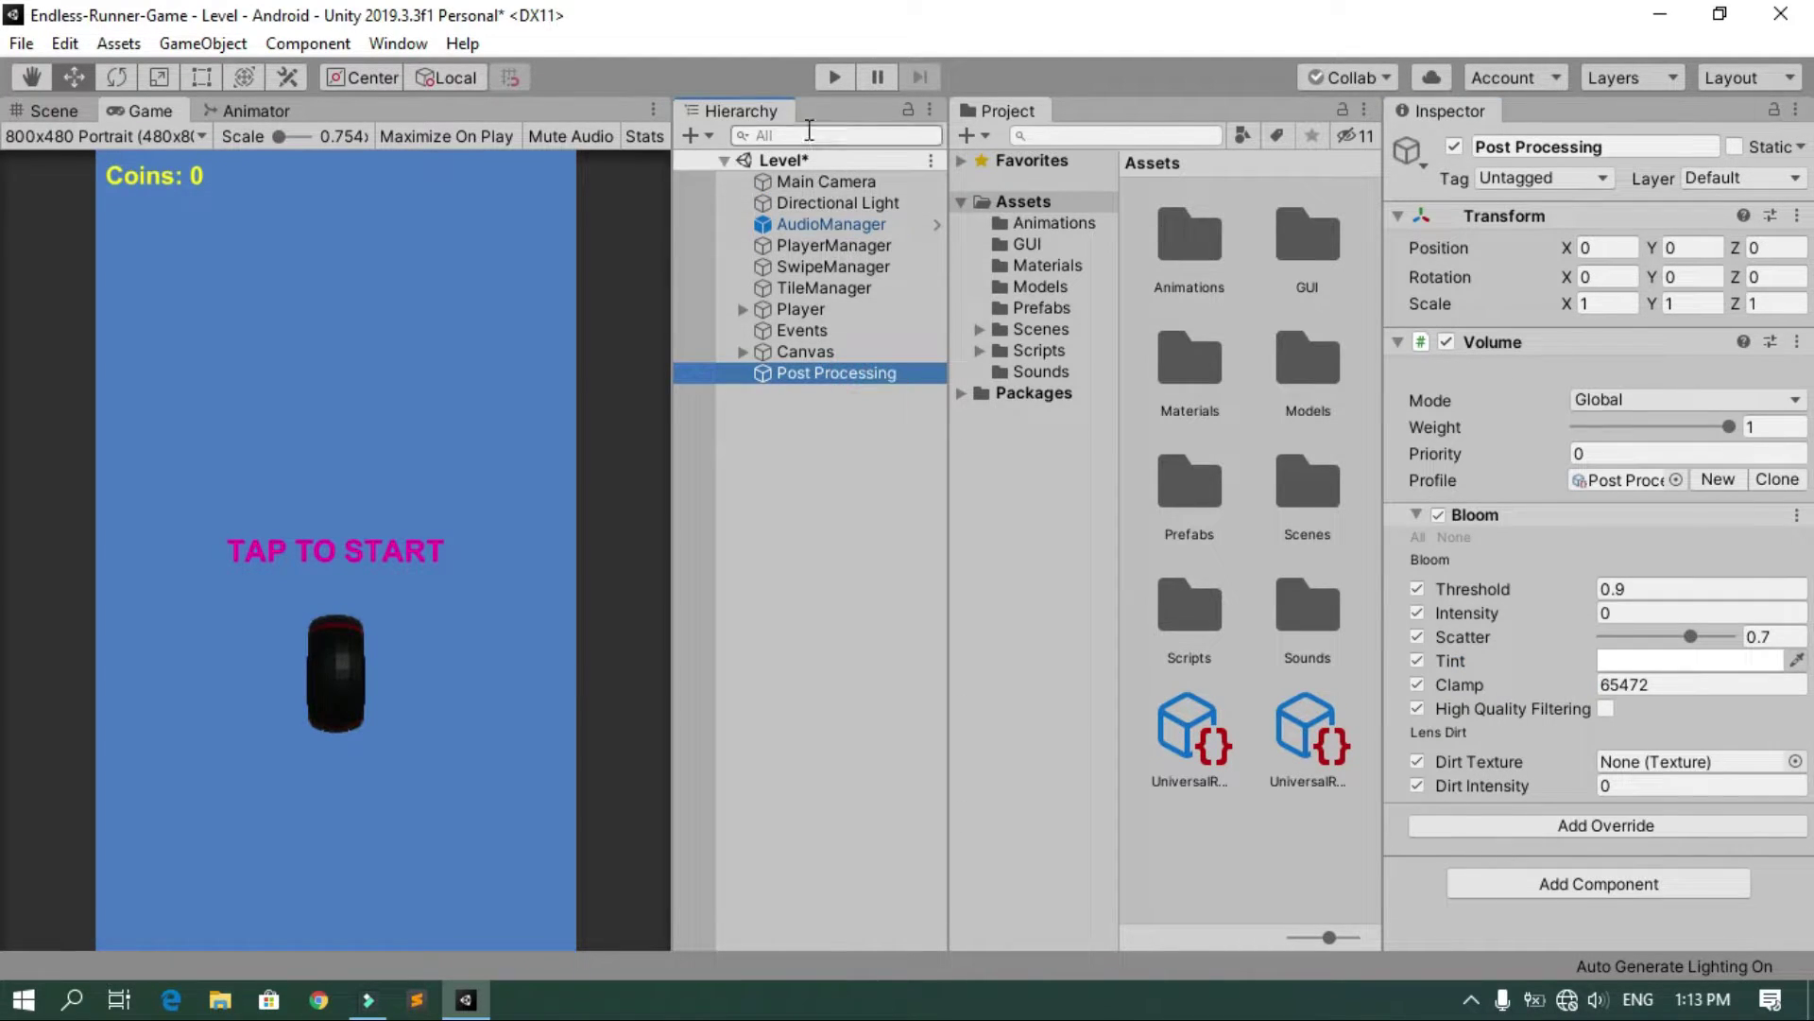
Run the game and try the Post Processing object's Bloom with intensity 2.14 and threshold 0.57
{"action": "left_click", "coordinate": [822, 76]}
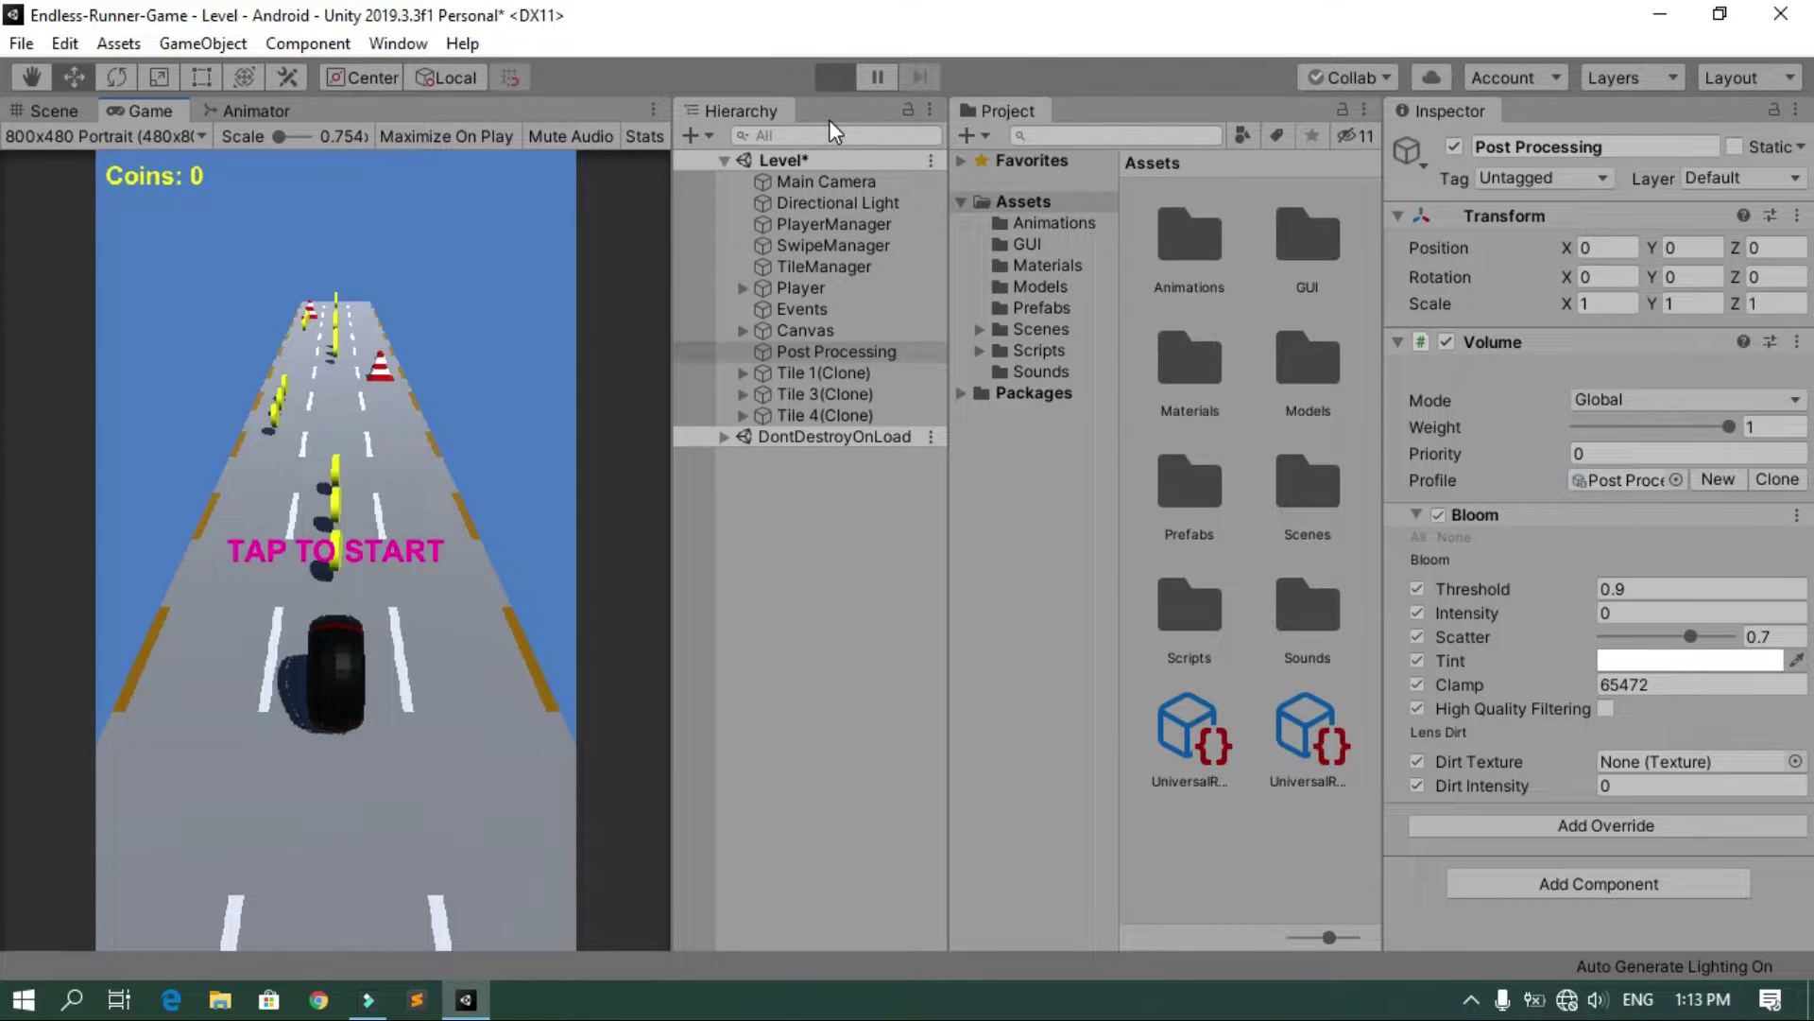
{"action": "left_click", "coordinate": [885, 357]}
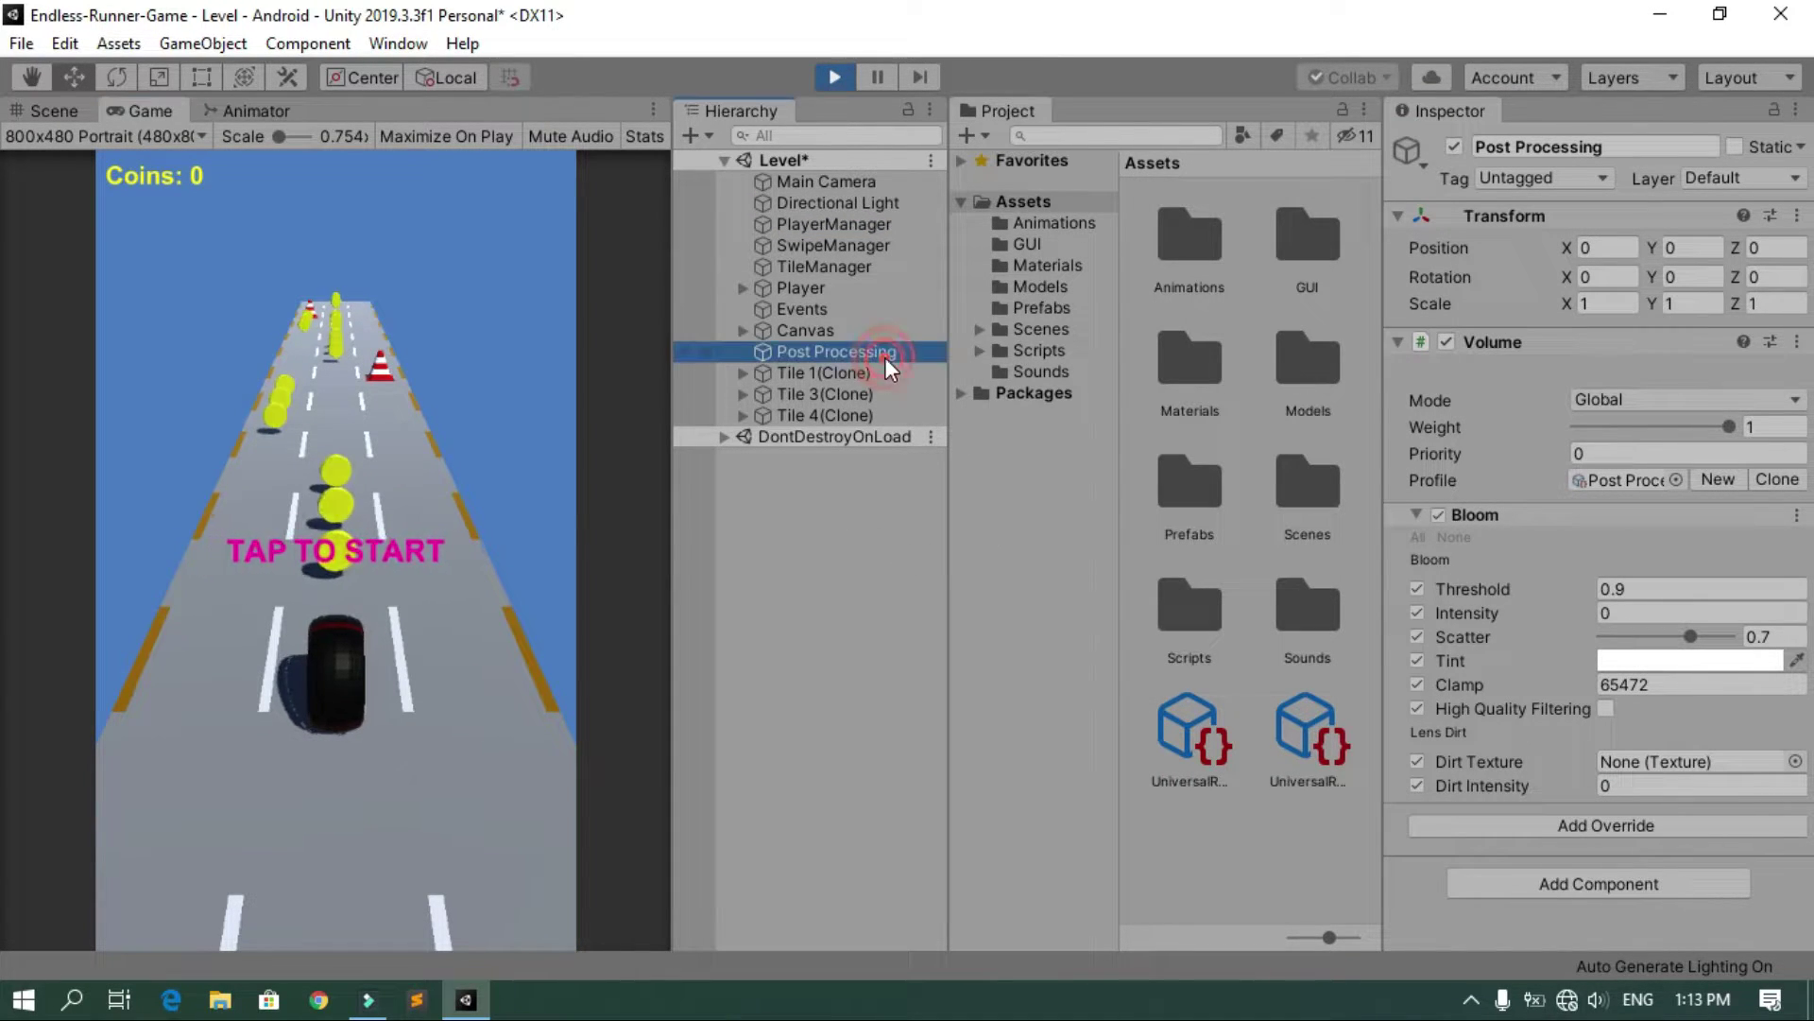
{"action": "left_click", "coordinate": [1632, 590]}
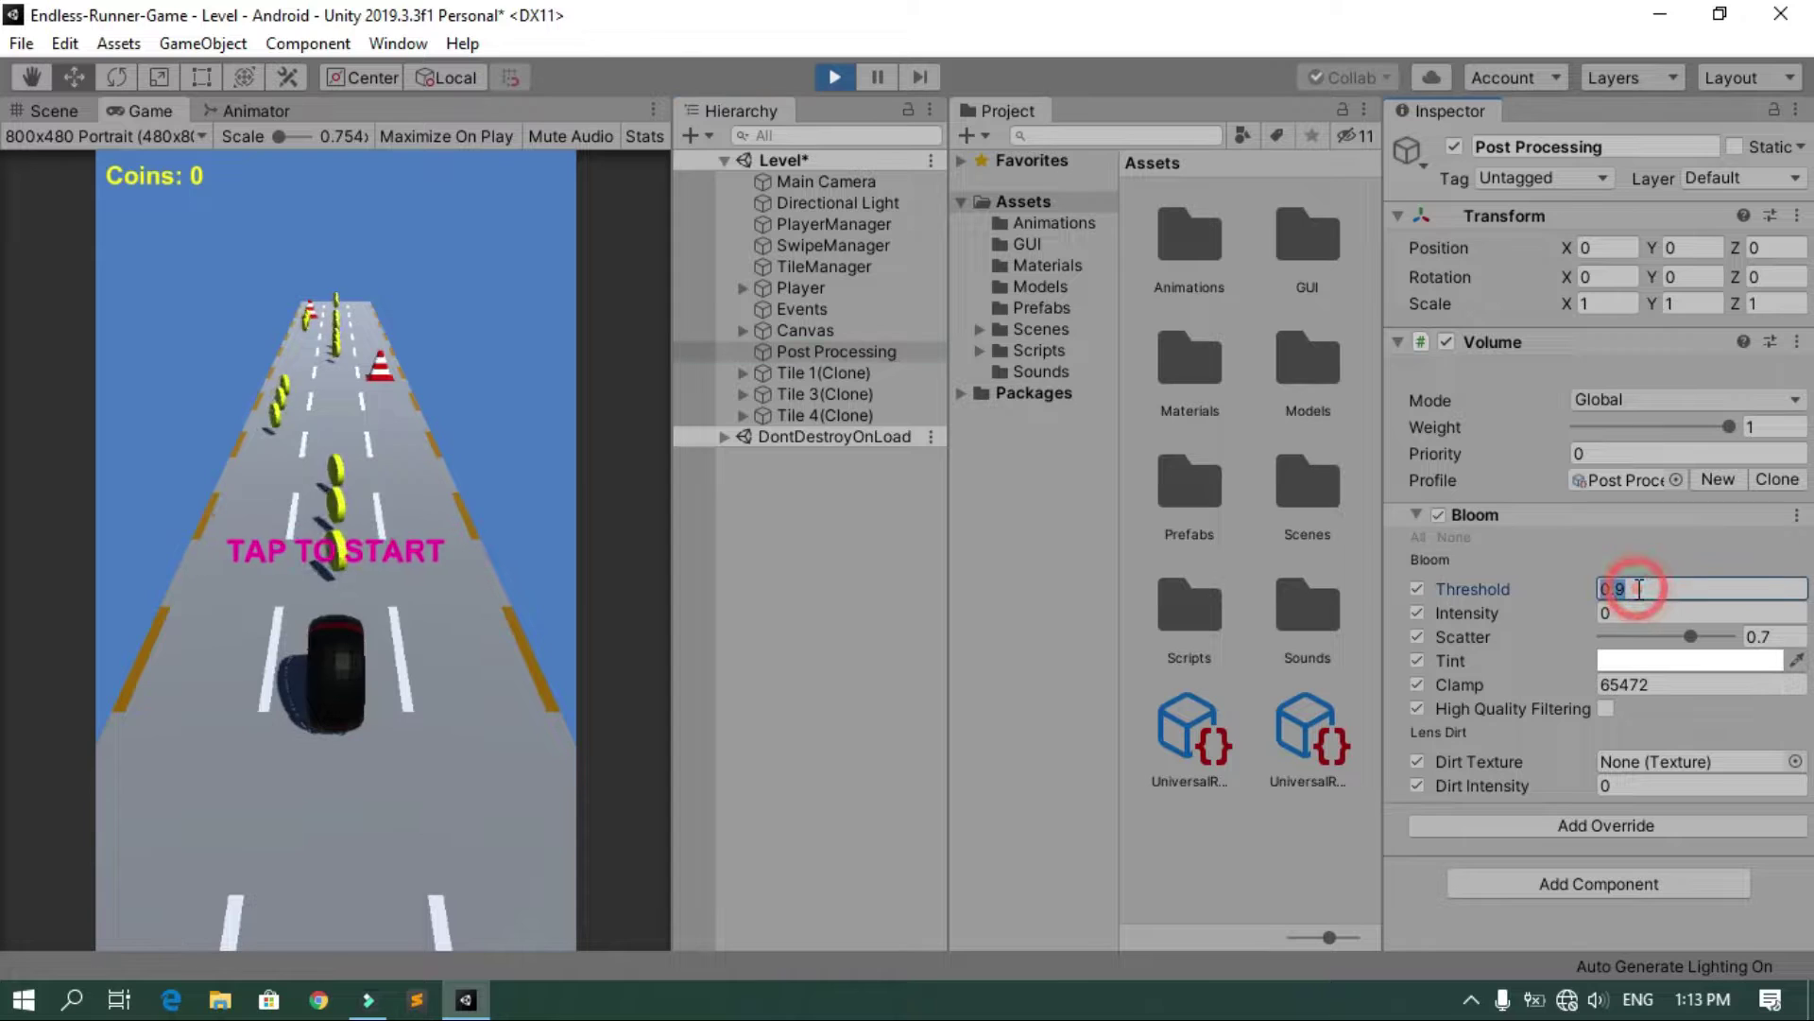
{"action": "left_click", "coordinate": [1593, 615]}
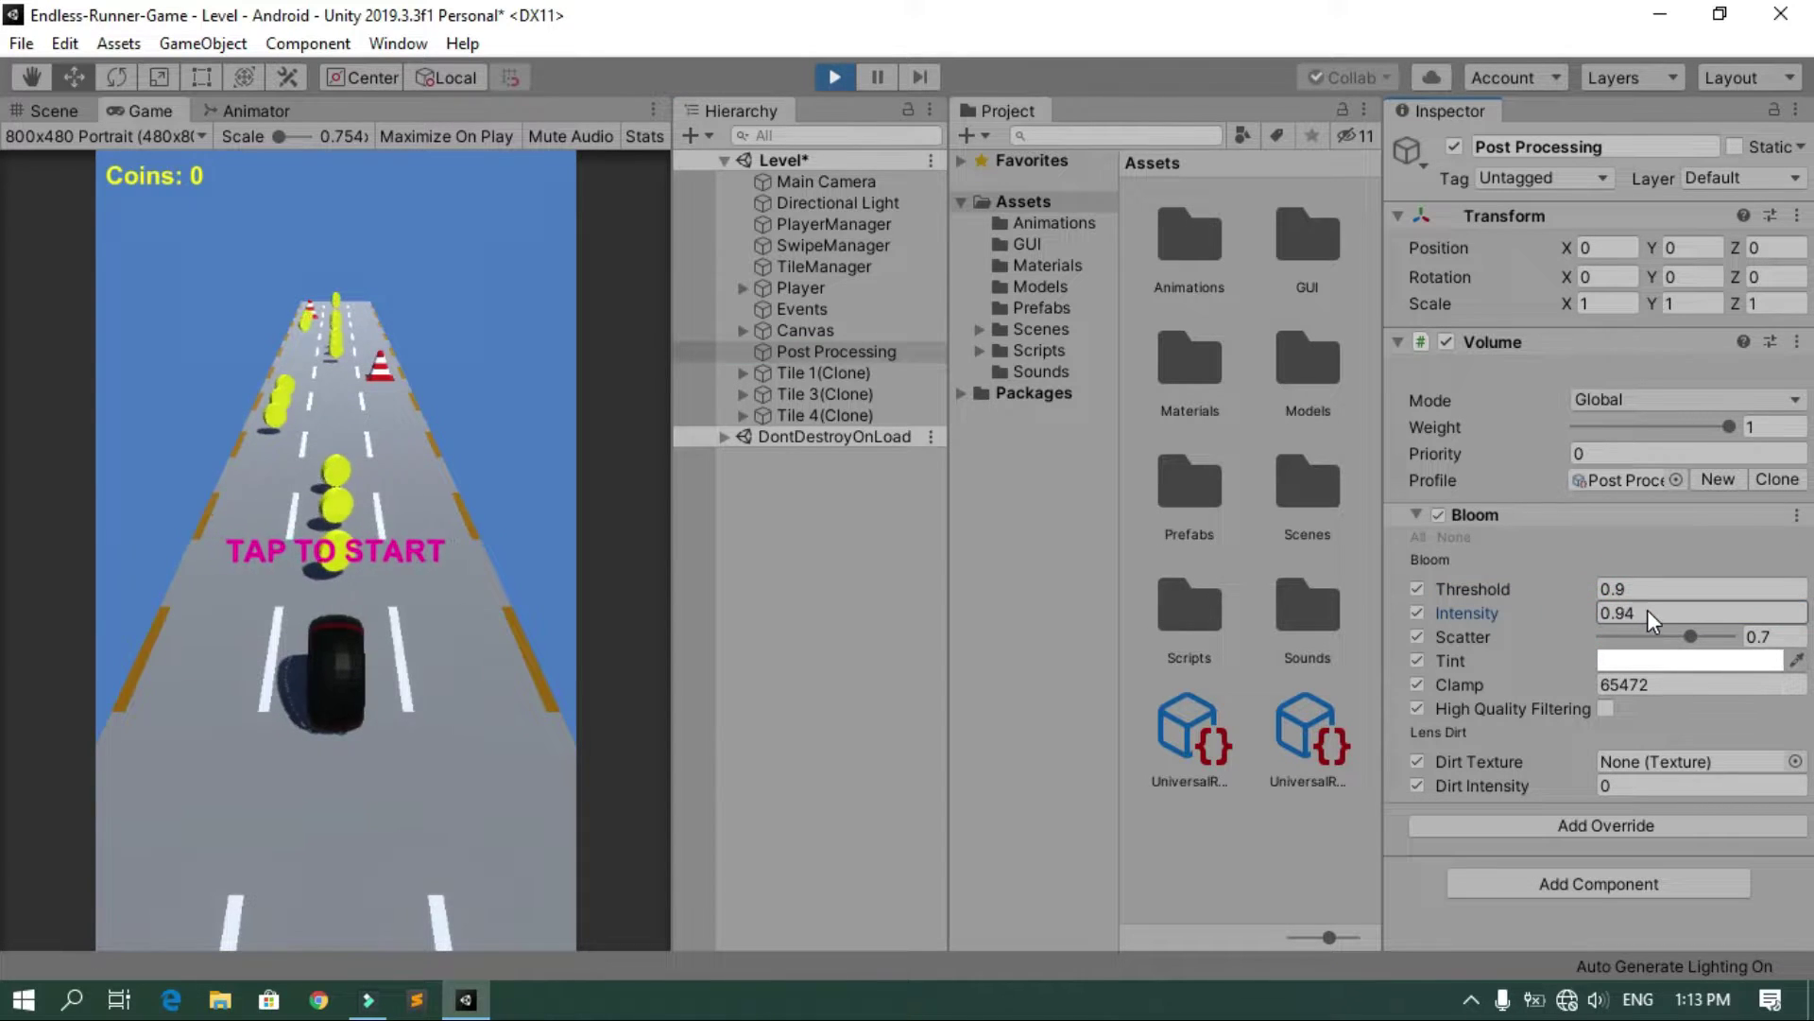
{"action": "type", "text": "2.14"}
{"action": "left_click", "coordinate": [1593, 587]}
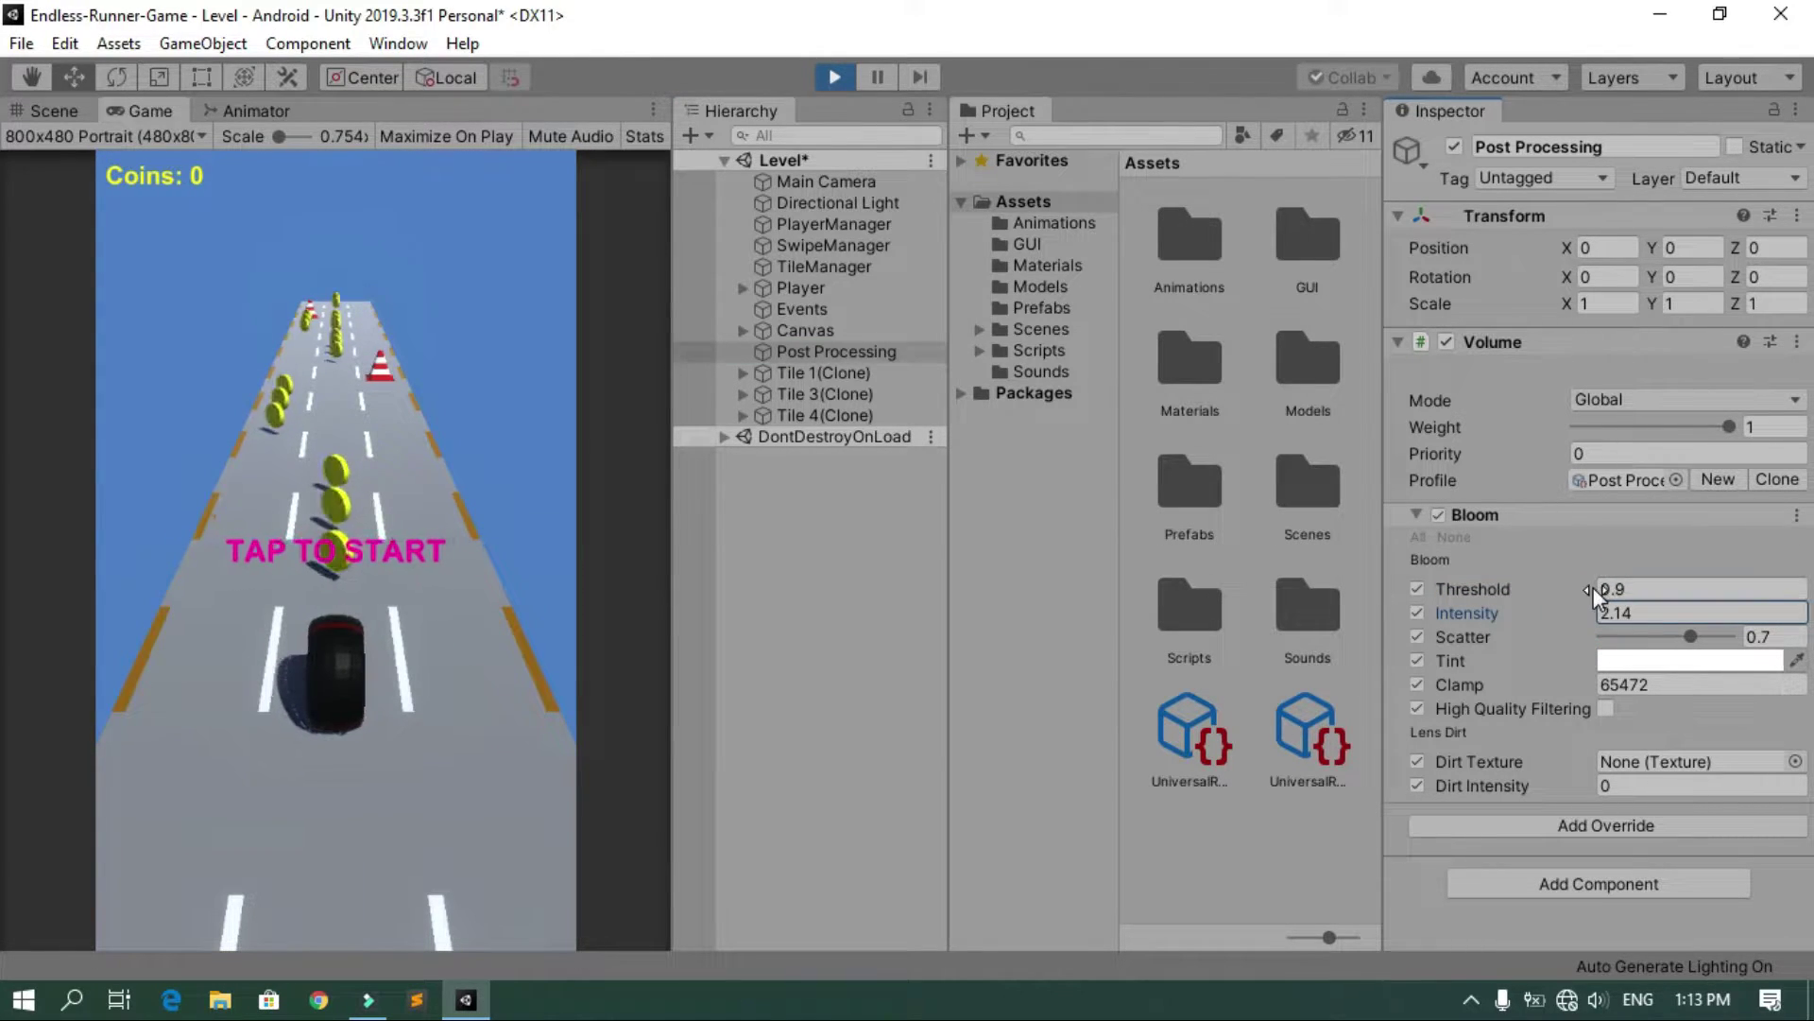
{"action": "left_click_drag", "start_coordinate": [1585, 587], "coordinate": [1570, 587]}
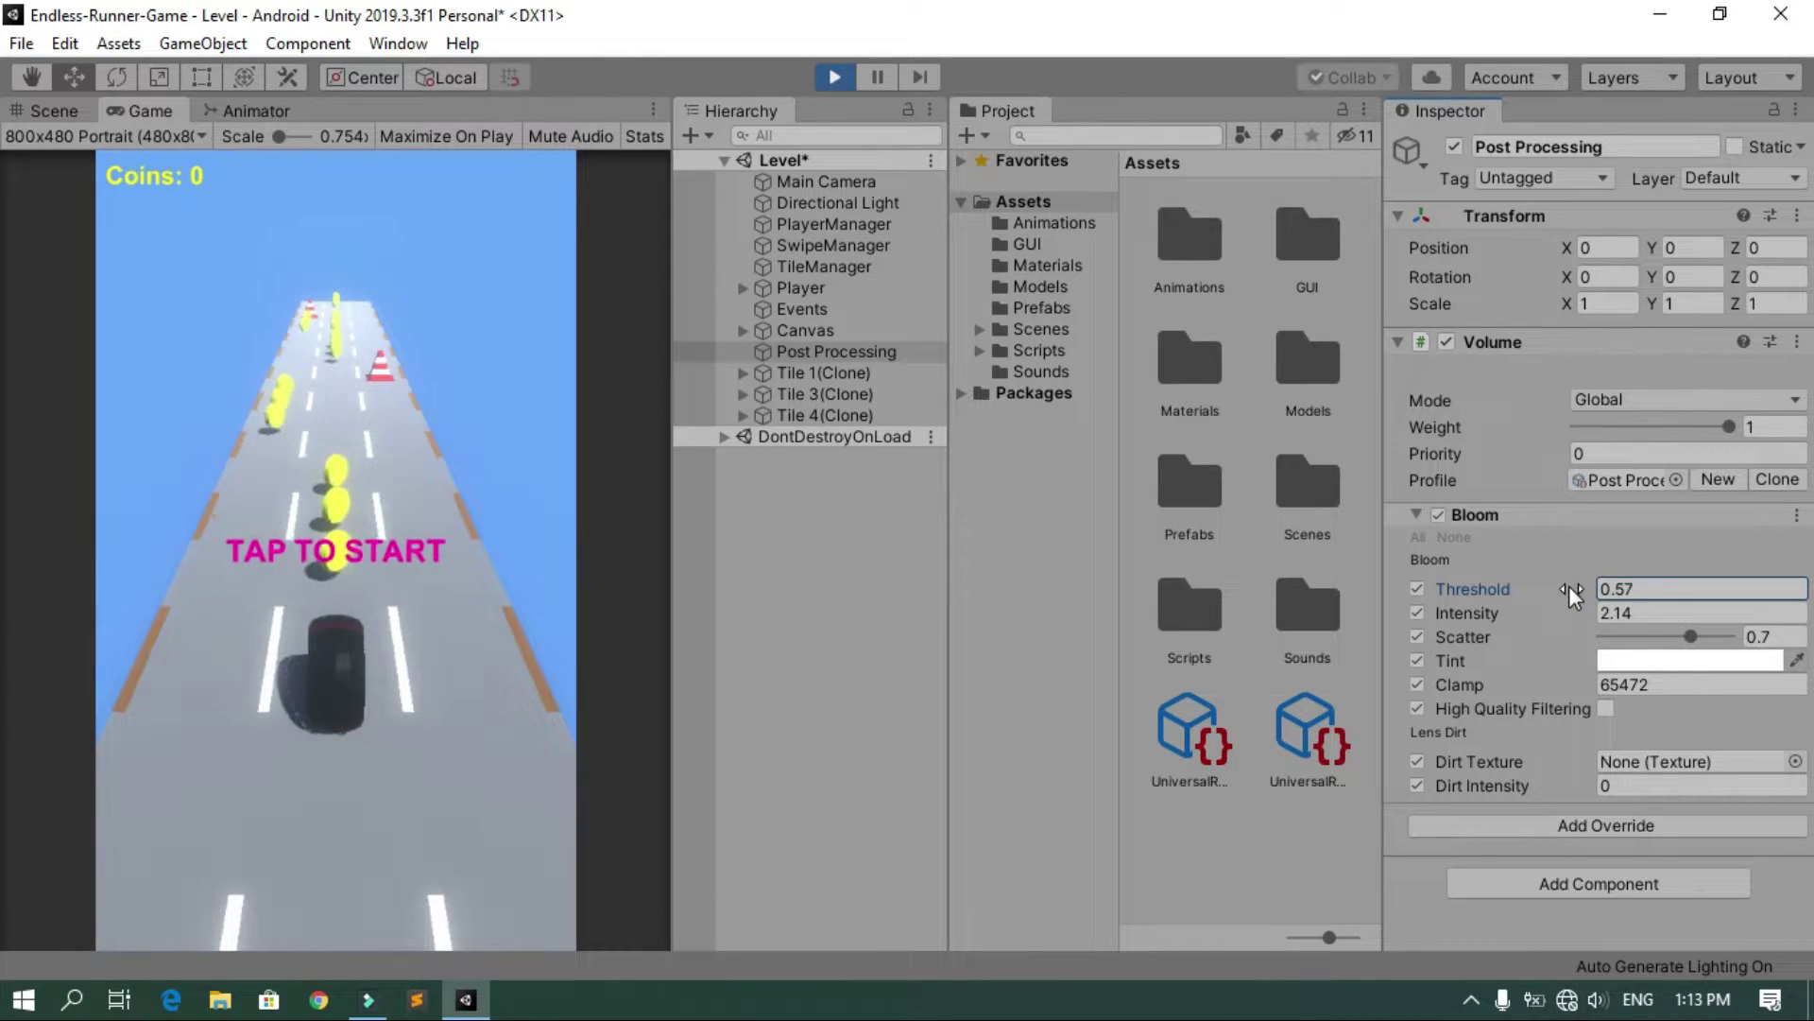
Set the Bloom threshold to 0.75 and its intensity to 3.5
{"action": "left_click", "coordinate": [1670, 588]}
{"action": "type", "text": "0.7"}
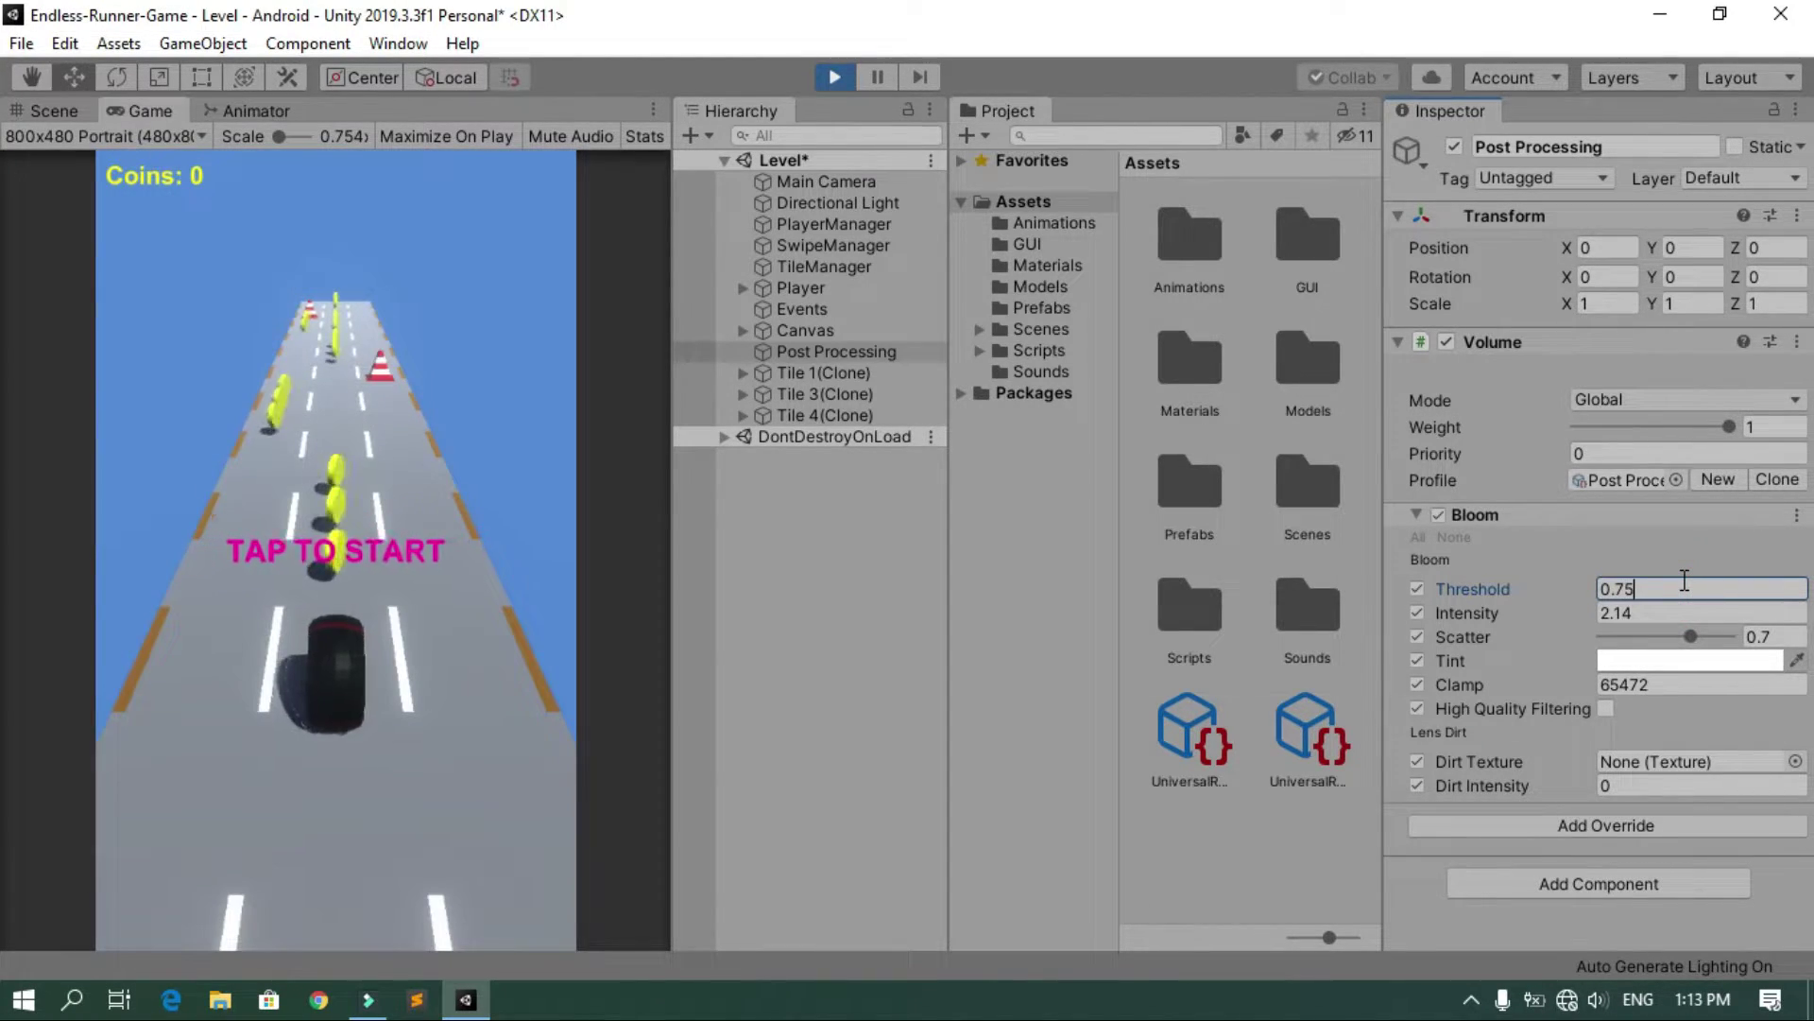
{"action": "left_click", "coordinate": [1659, 610]}
{"action": "type", "text": "3.5"}
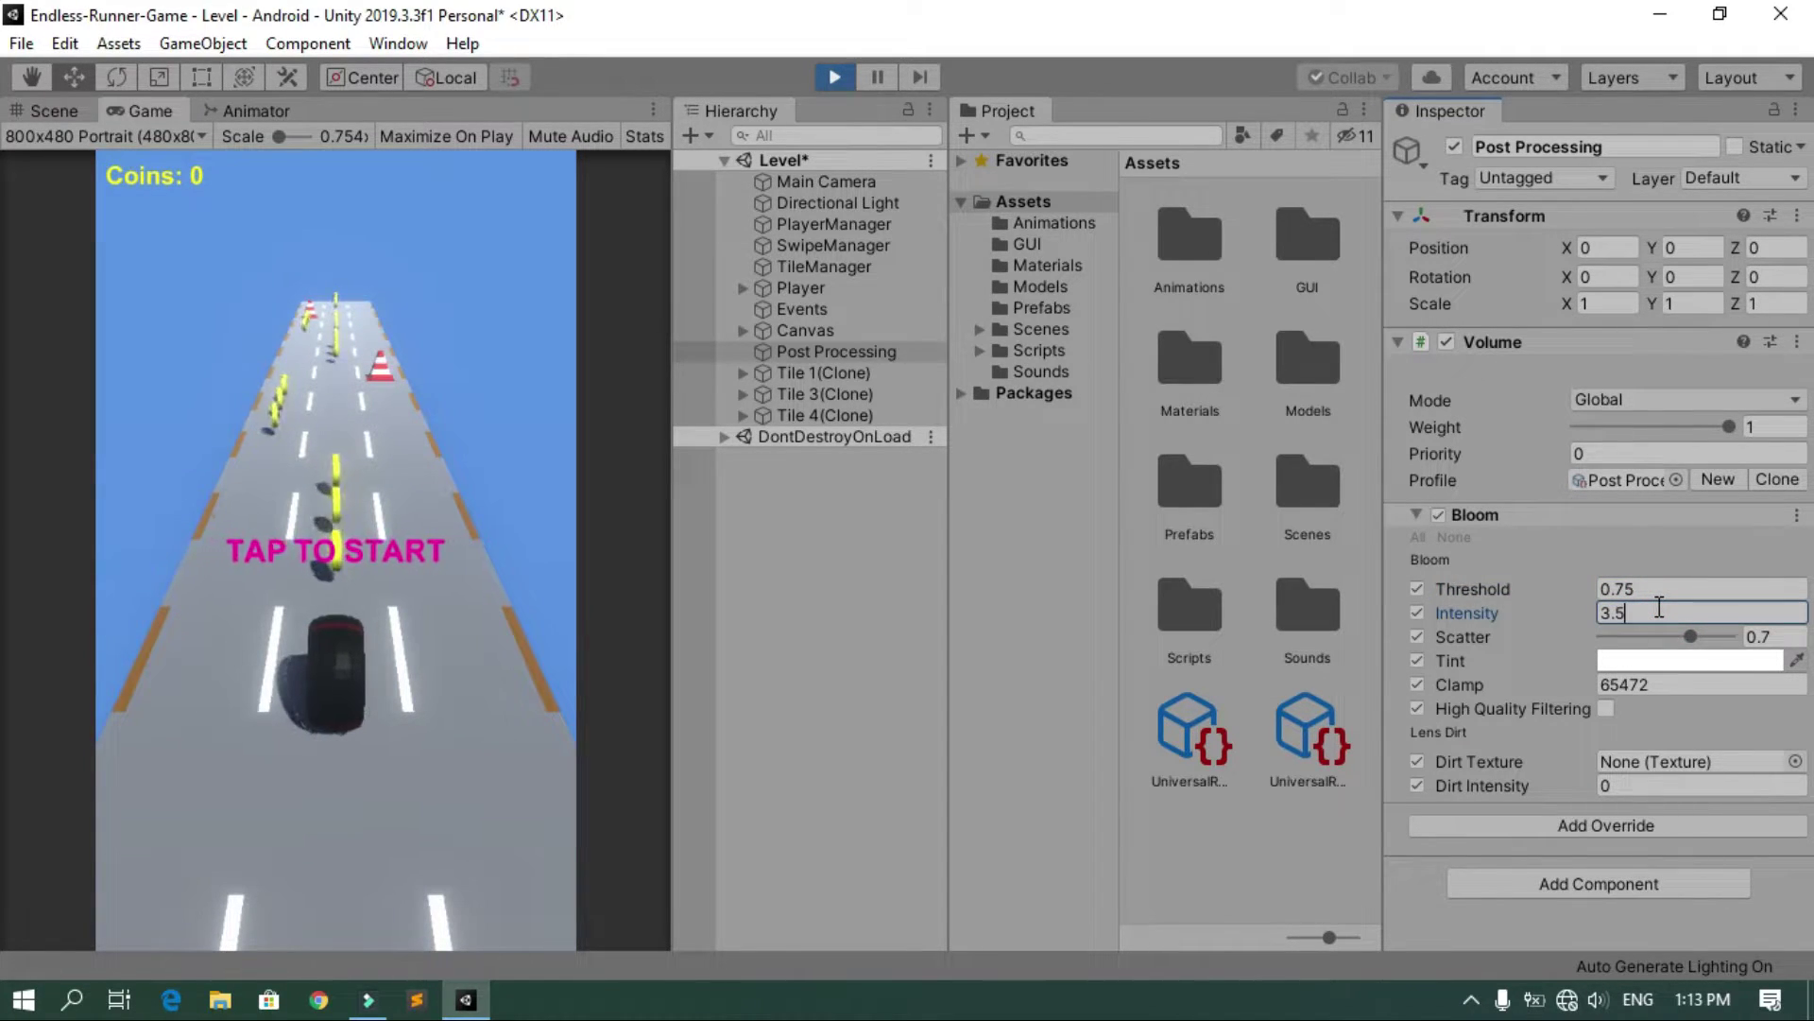
Change the Bloom tint to a light turquoise colour
{"action": "left_click", "coordinate": [1669, 666]}
{"action": "left_click", "coordinate": [1129, 463]}
{"action": "left_click_drag", "start_coordinate": [1163, 452], "coordinate": [1255, 405]}
{"action": "left_click", "coordinate": [1372, 261]}
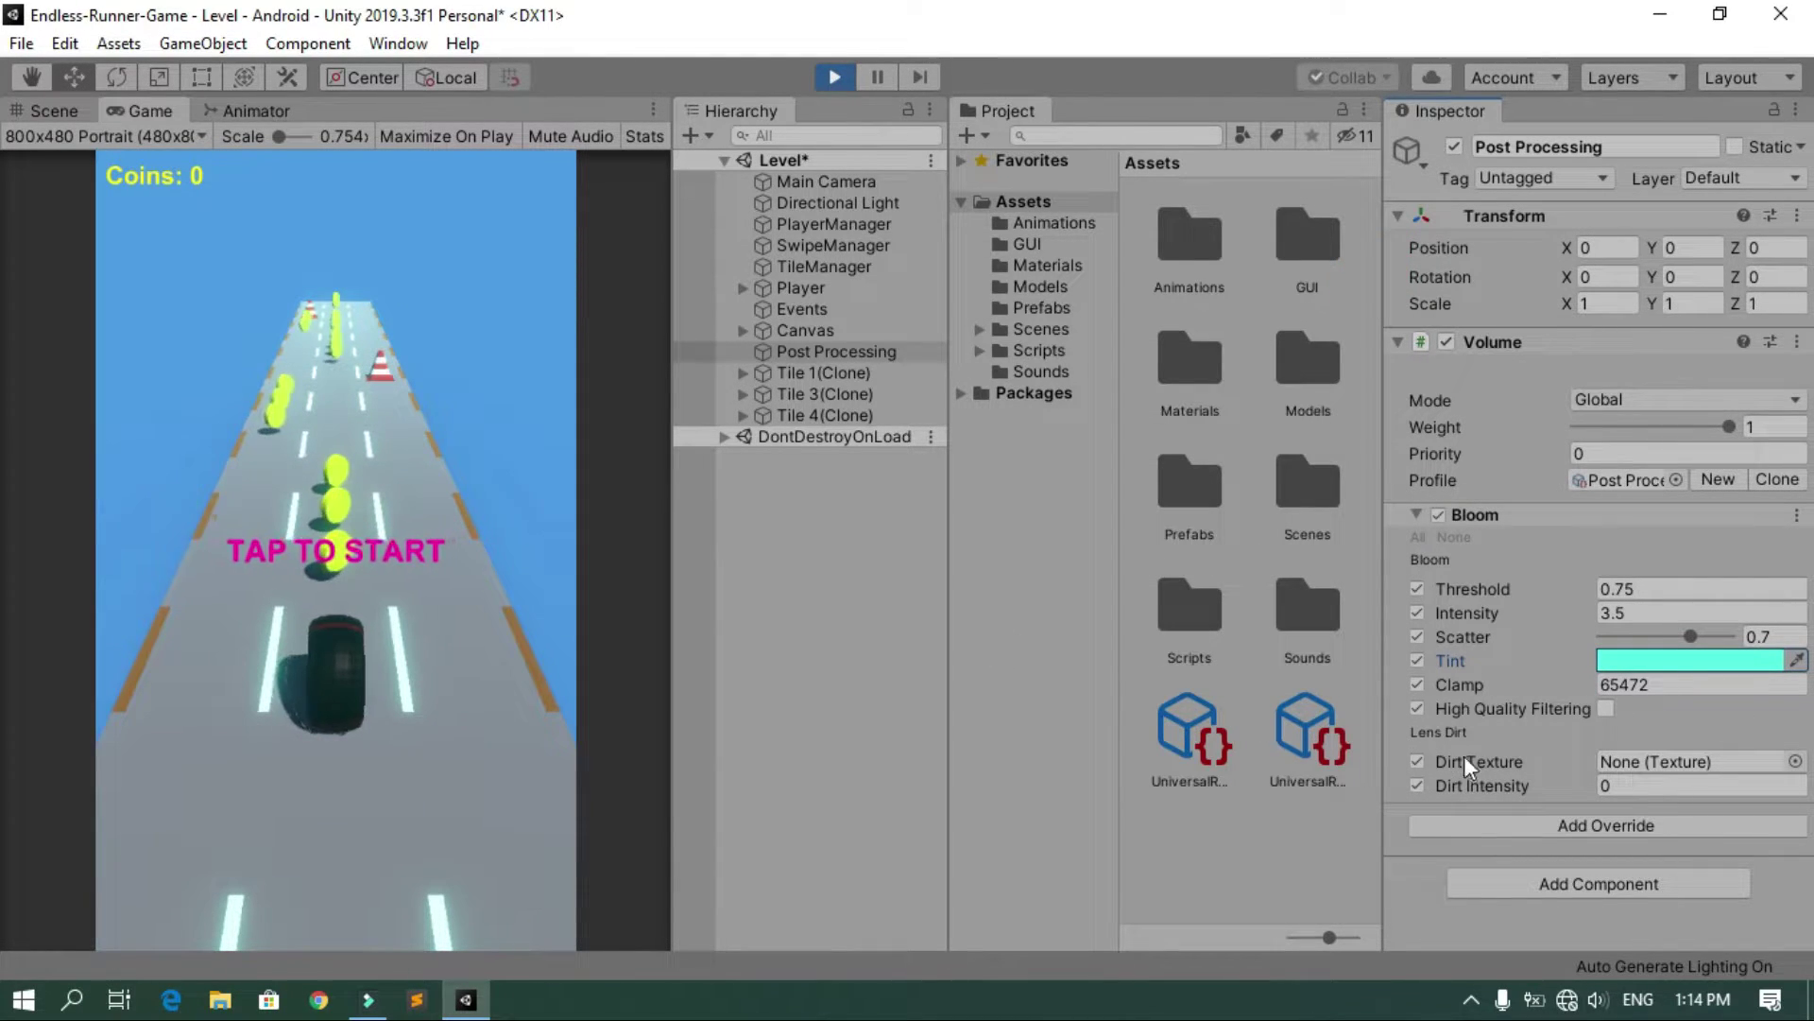
Add a Vignette override to the volume, enable all of its settings and set its intensity to 0.41
{"action": "left_click", "coordinate": [1614, 824]}
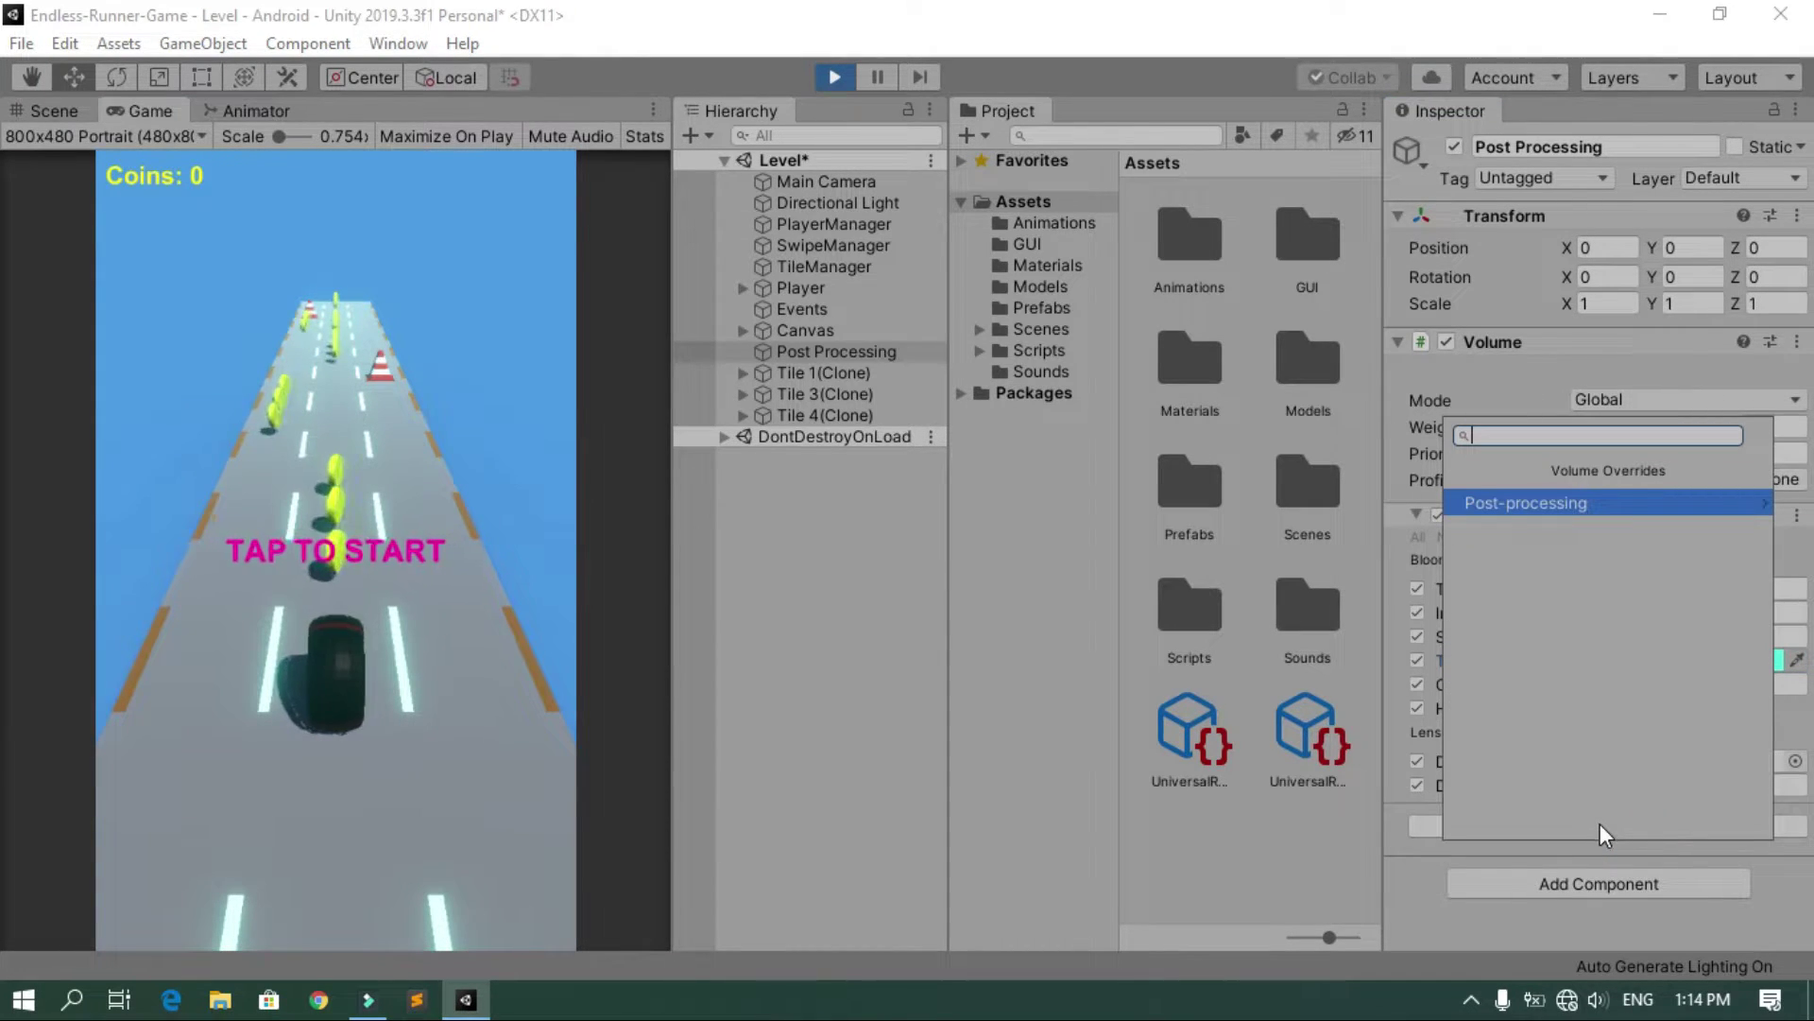
{"action": "key", "text": "Return"}
{"action": "scroll", "coordinate": [1599, 764], "scroll_direction": "down", "scroll_amount": 2}
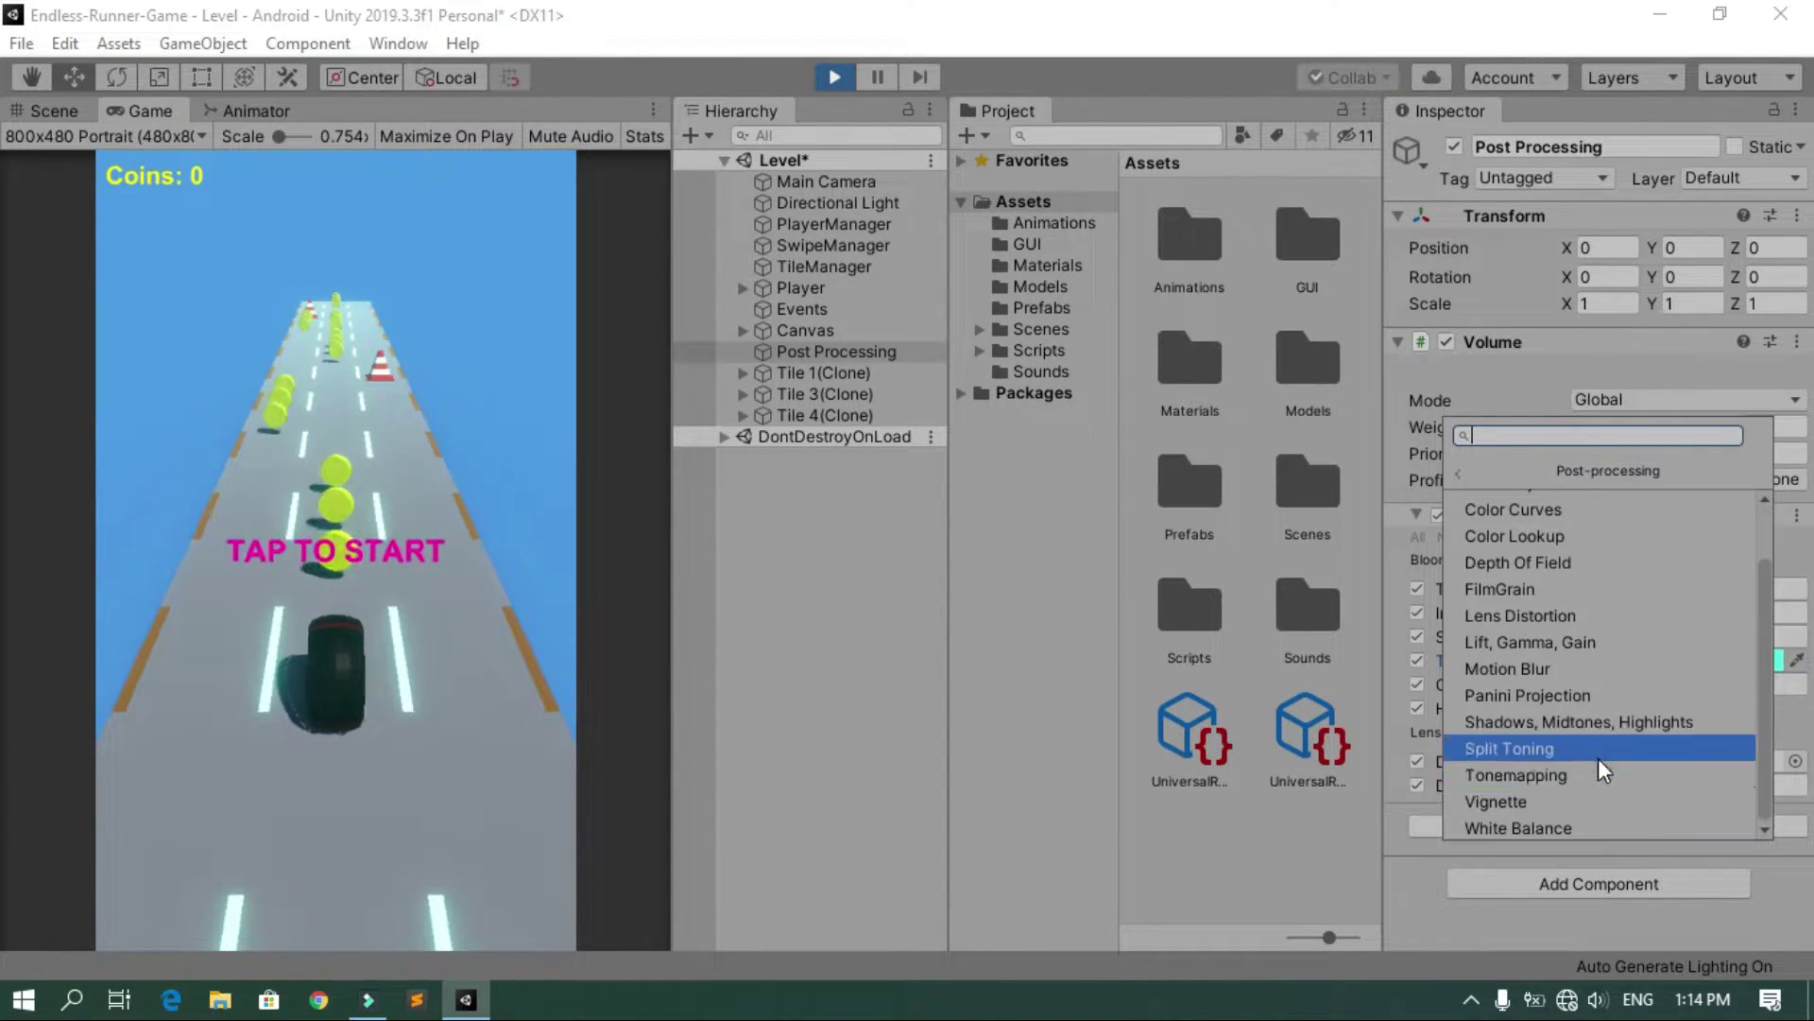
{"action": "left_click", "coordinate": [1517, 803]}
{"action": "scroll", "coordinate": [1523, 820], "scroll_direction": "down", "scroll_amount": 3}
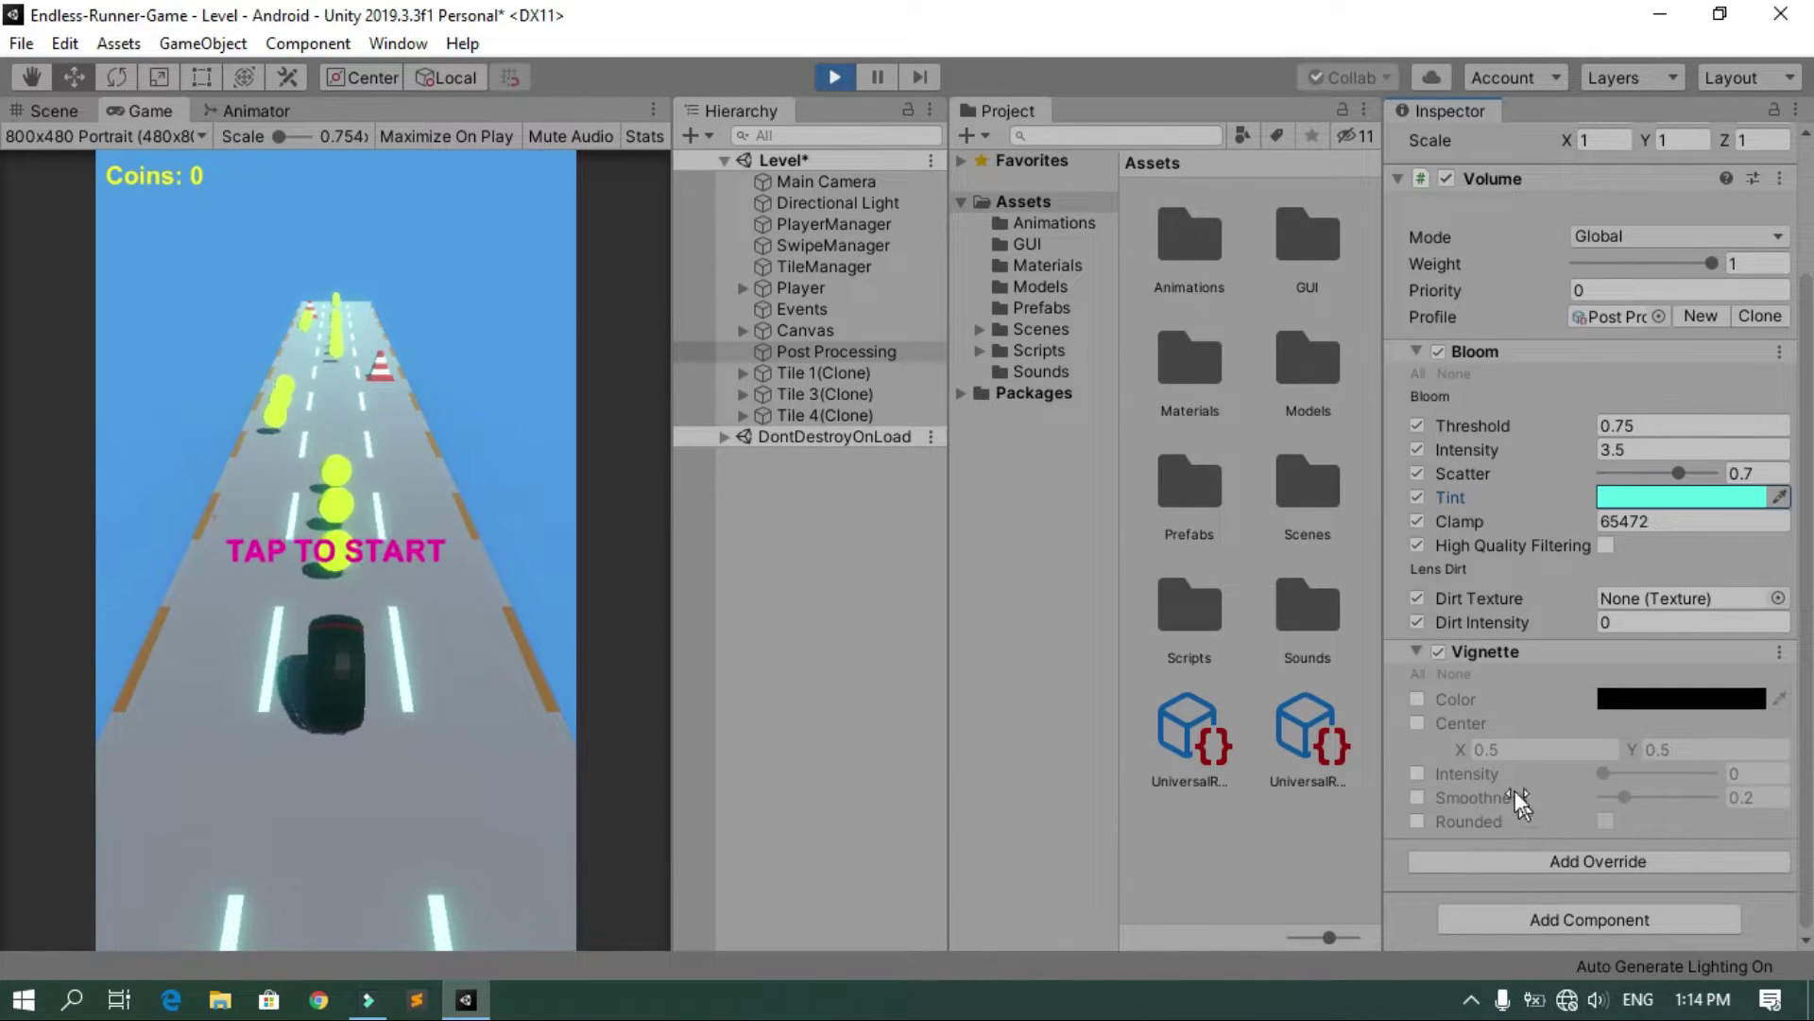
{"action": "left_click", "coordinate": [1420, 674]}
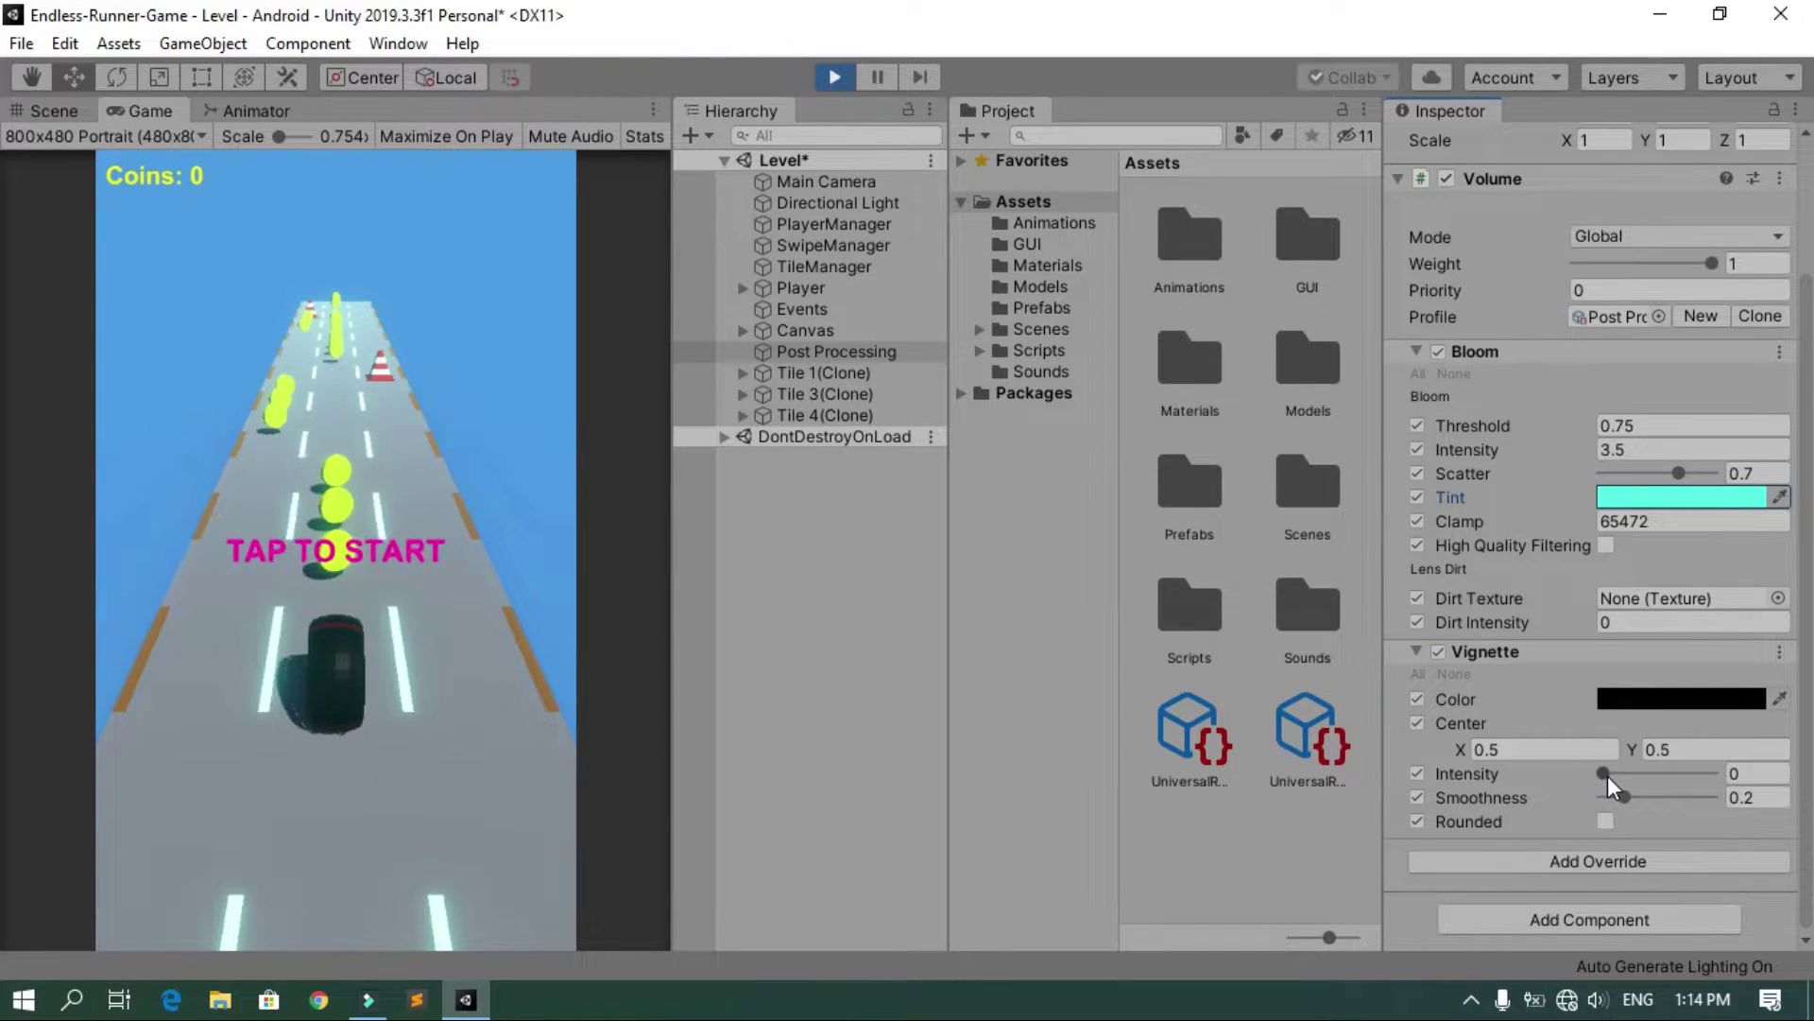
{"action": "left_click_drag", "start_coordinate": [1604, 773], "coordinate": [1642, 773]}
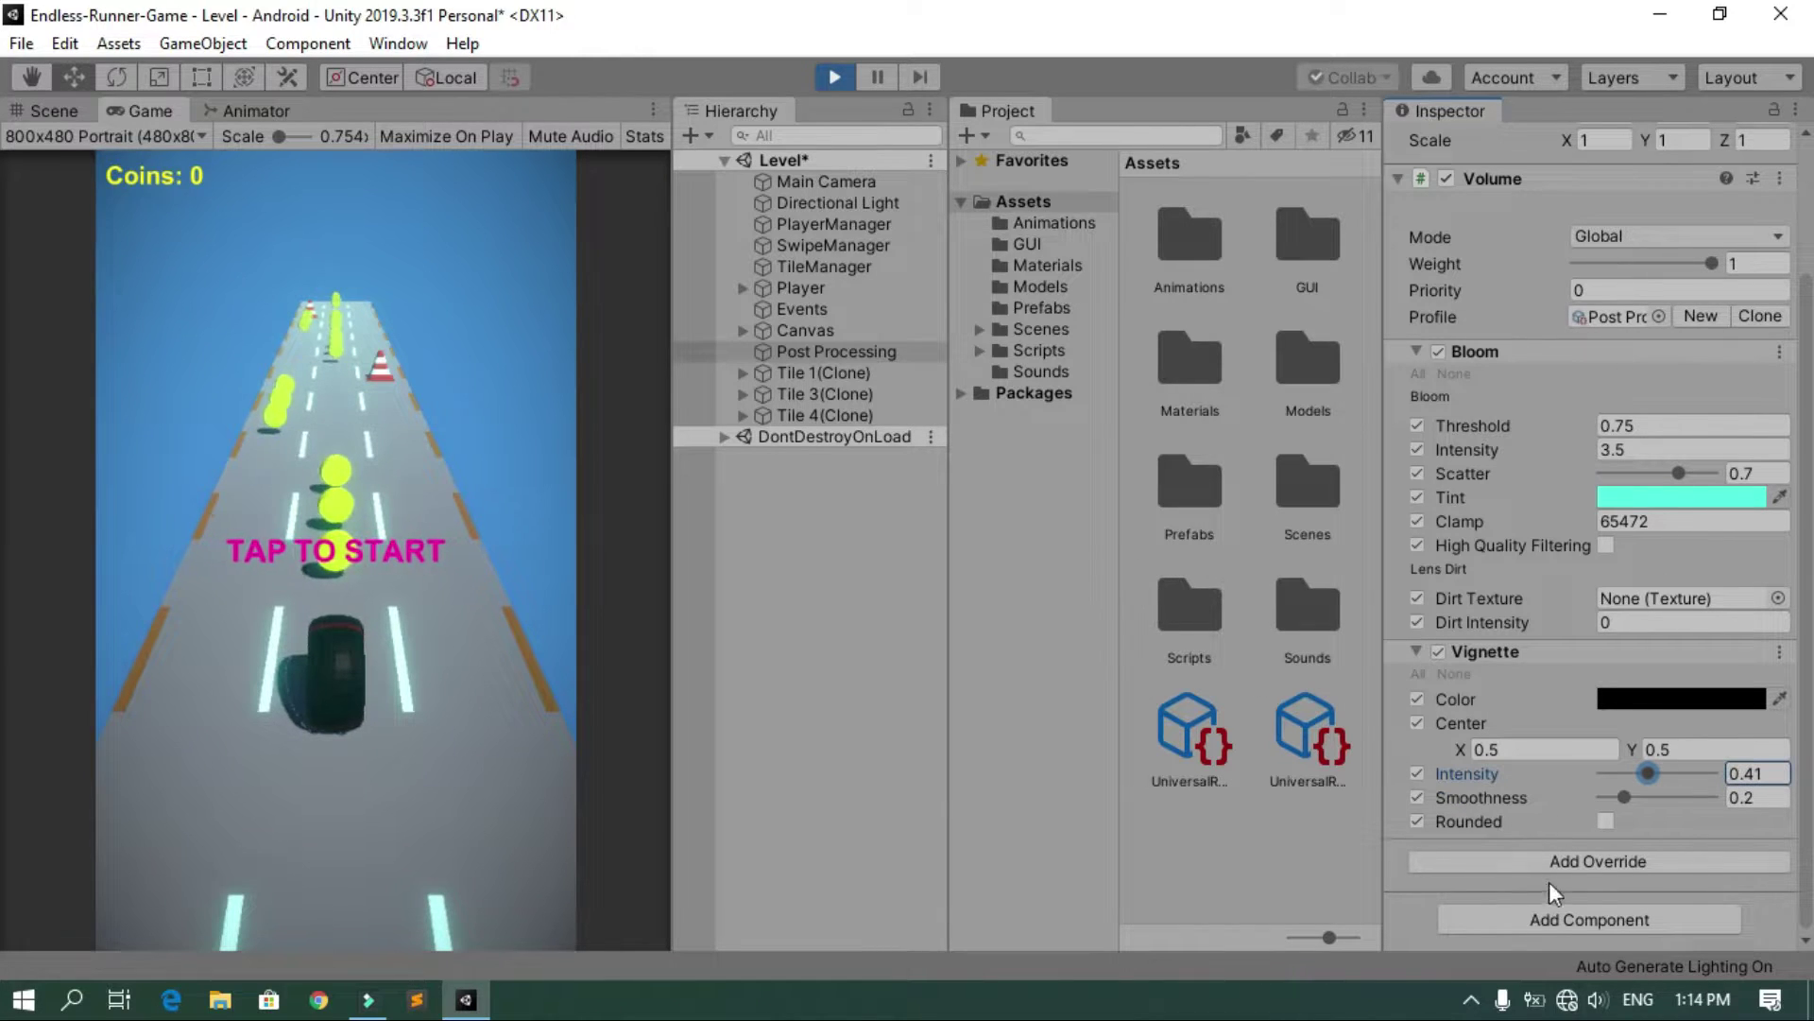
Add a Color Adjustments override to the Post Processing volume and enable all of its settings
{"action": "left_click", "coordinate": [1595, 859]}
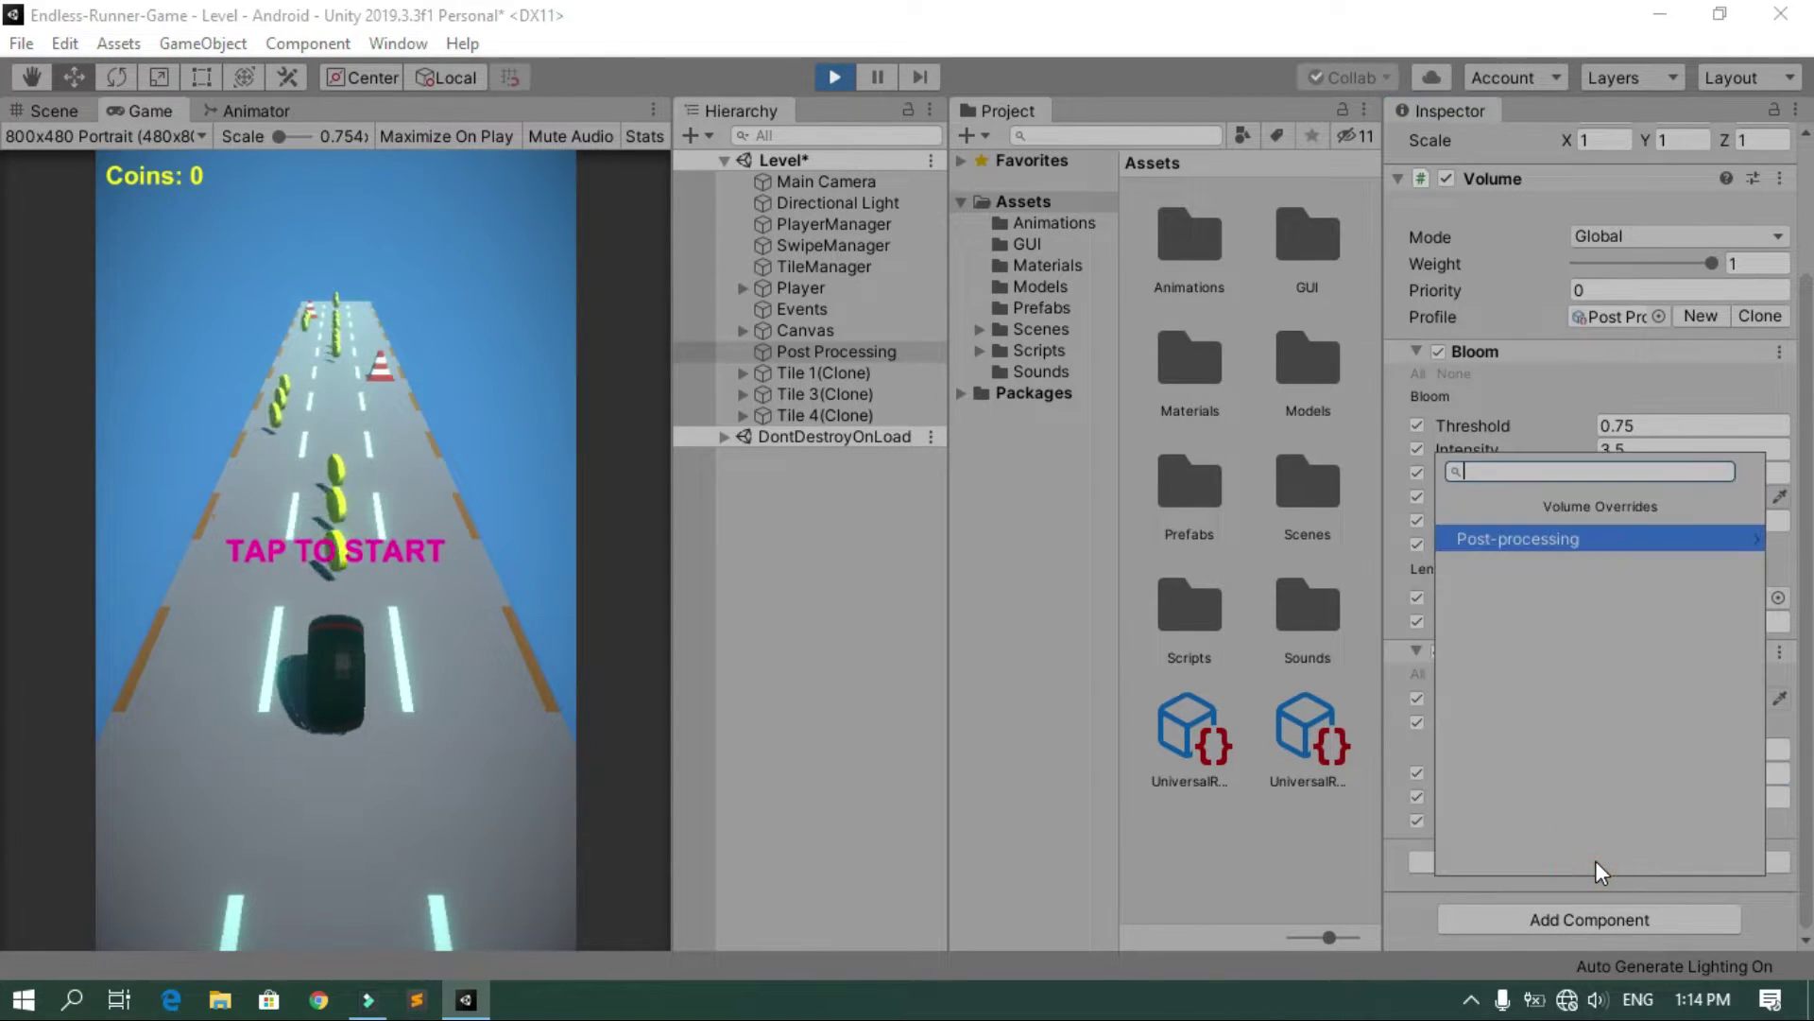
{"action": "key", "text": "Return"}
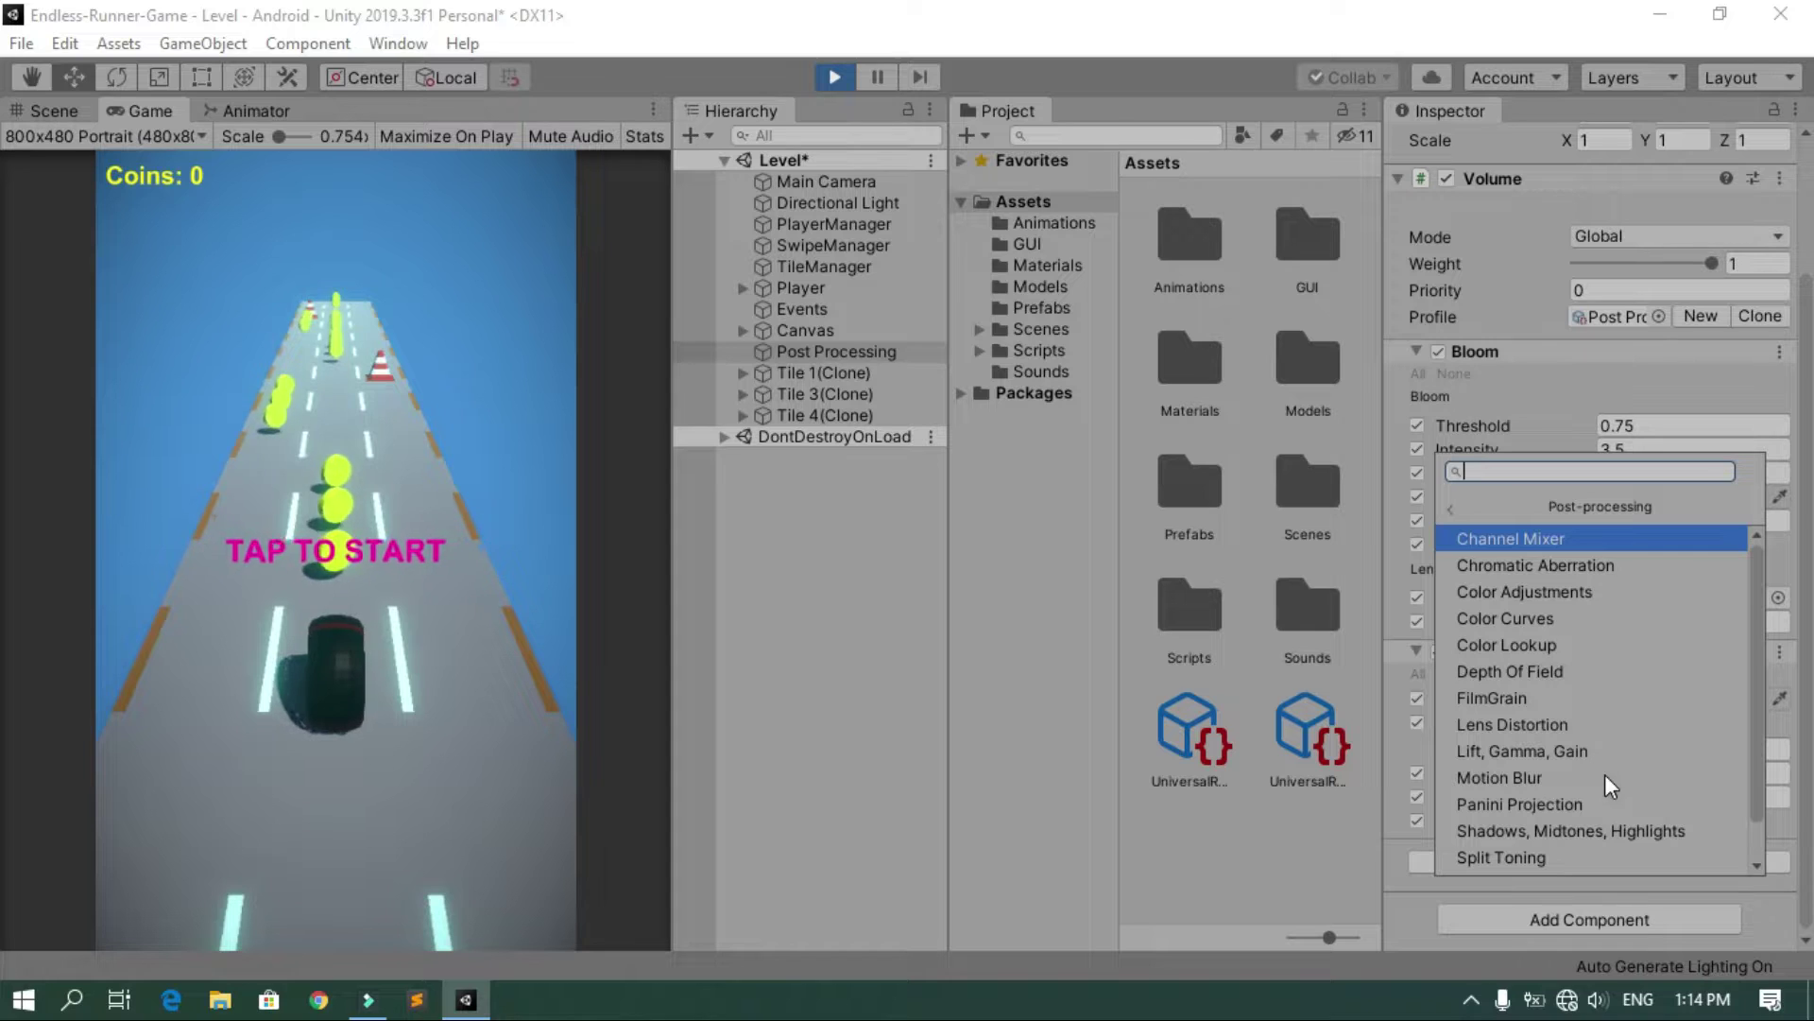
{"action": "left_click", "coordinate": [1602, 592]}
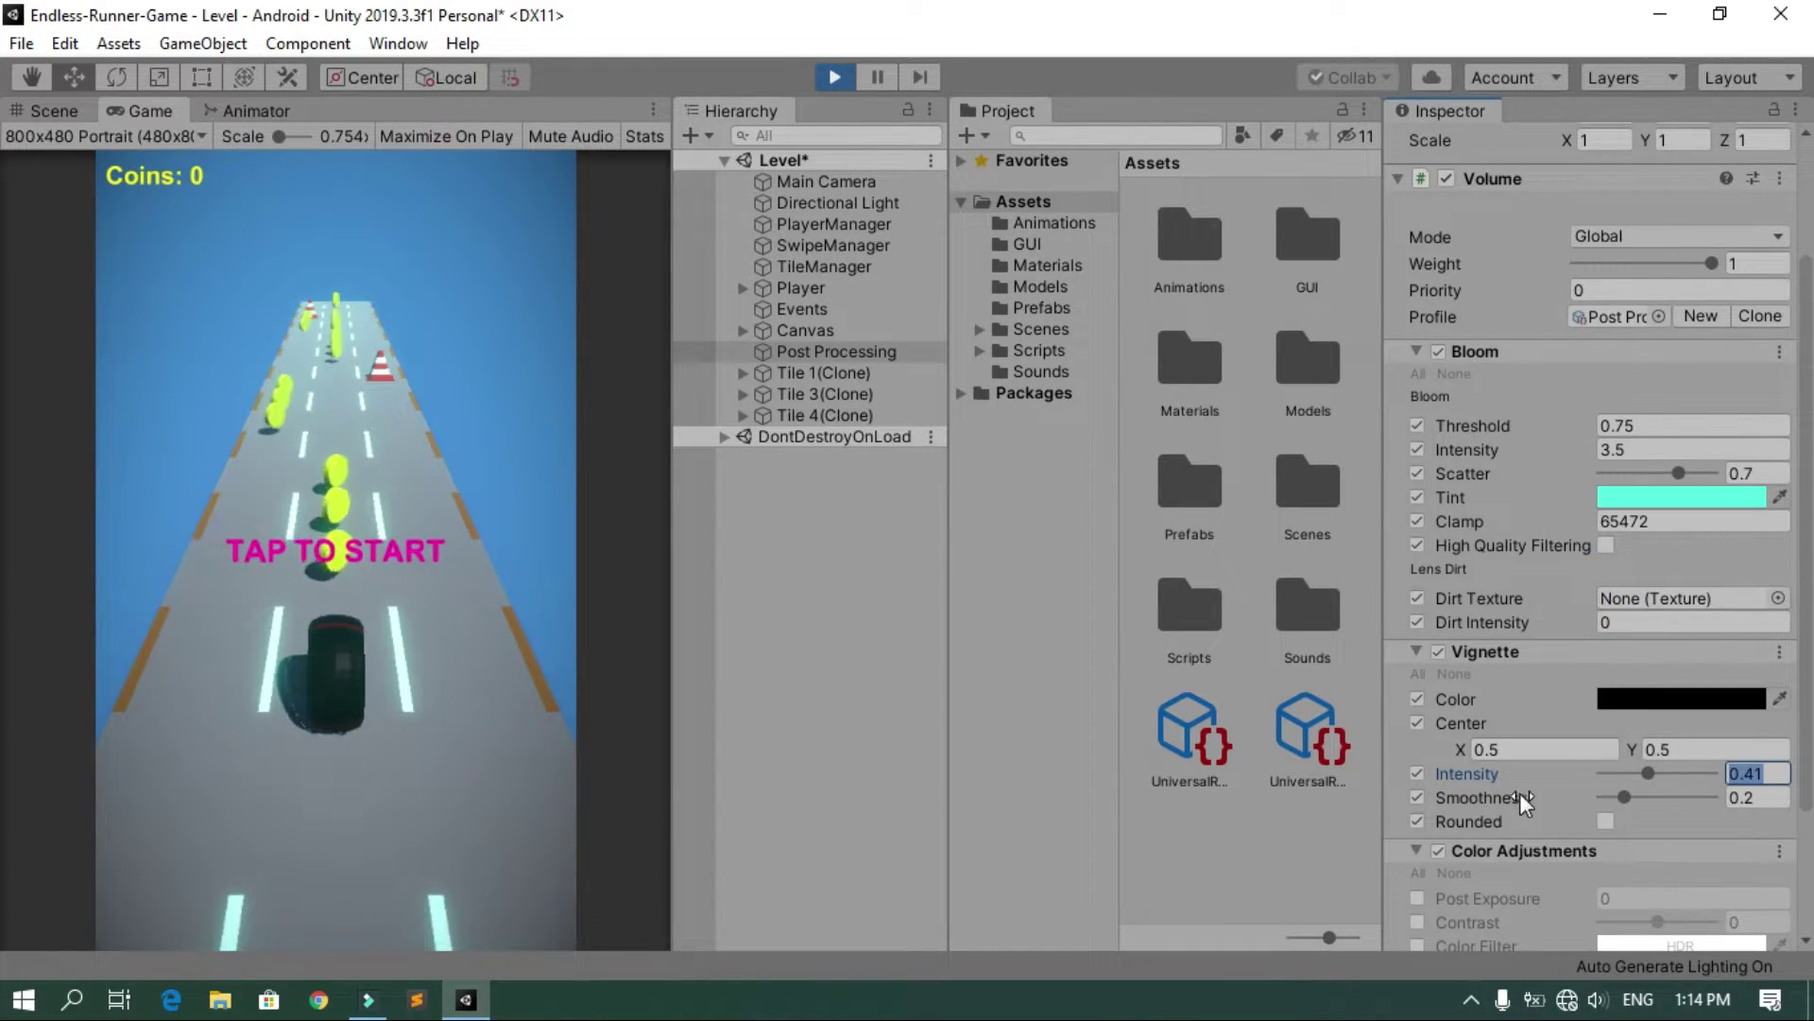
{"action": "scroll", "coordinate": [1520, 792], "scroll_direction": "down", "scroll_amount": 3}
{"action": "left_click", "coordinate": [1419, 699]}
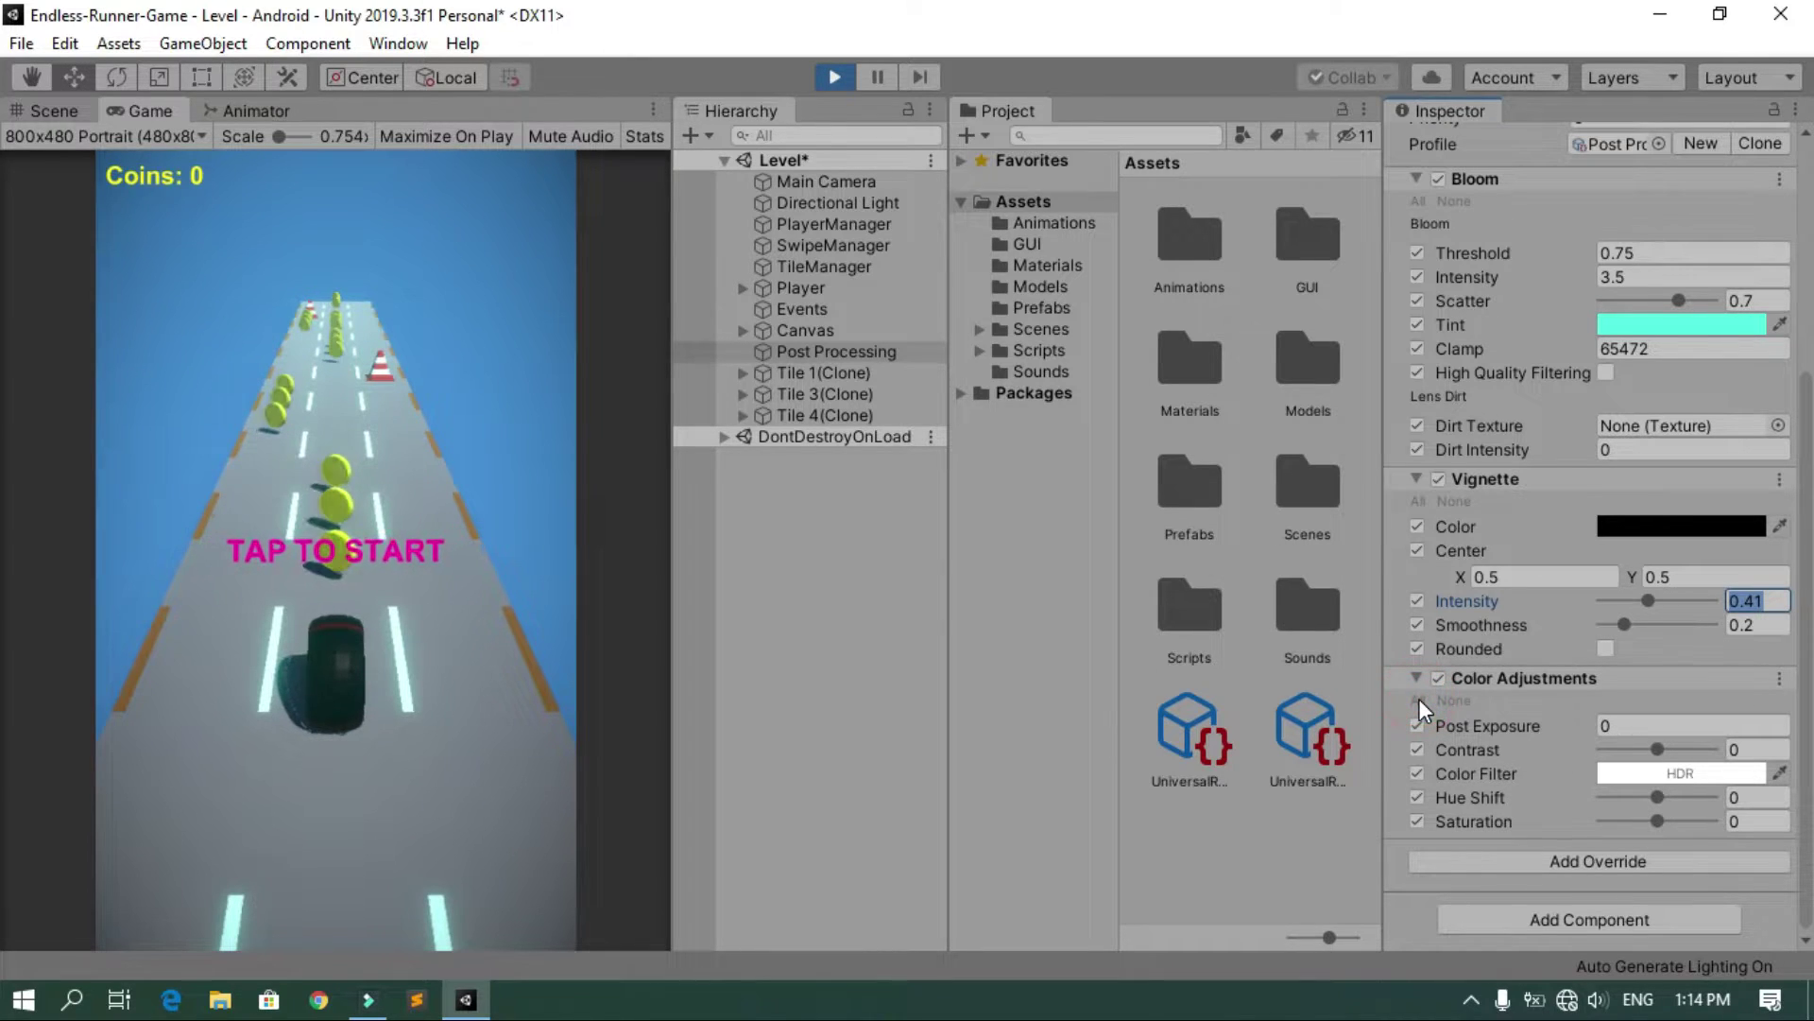
Set the Color Adjustments contrast to 20 and the saturation to 50
{"action": "left_click", "coordinate": [1749, 752]}
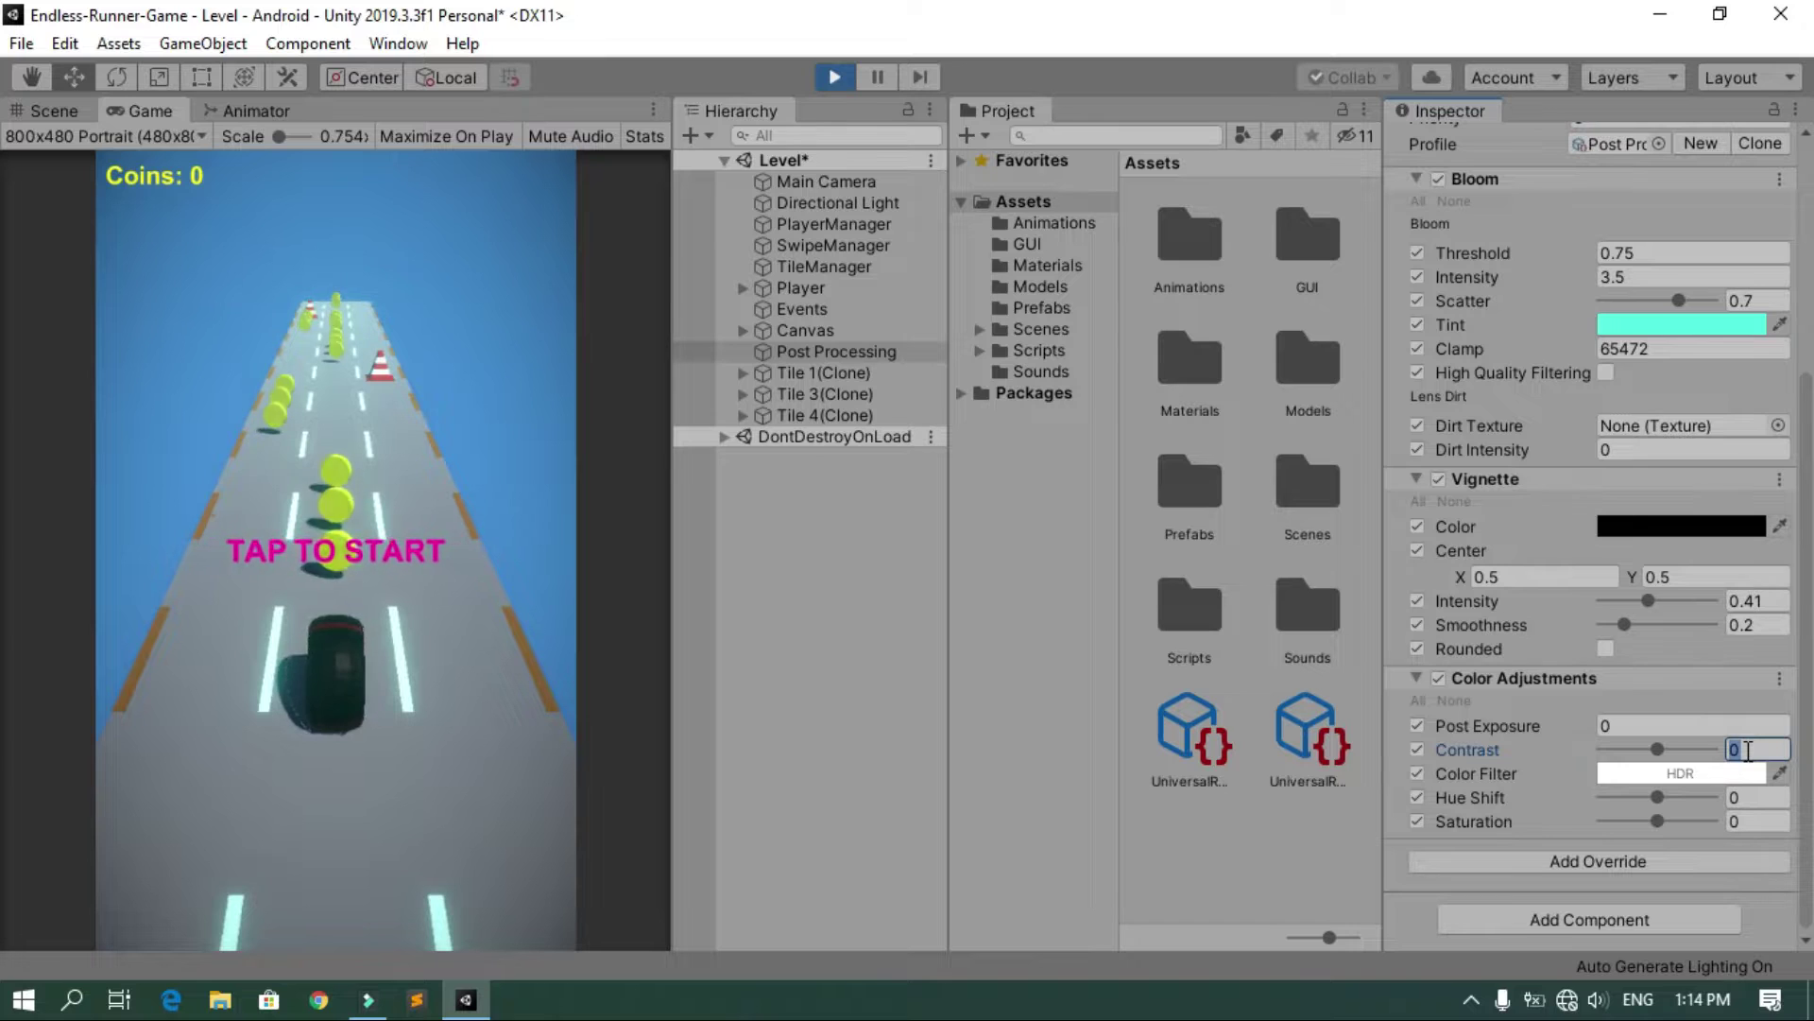
{"action": "type", "text": "20"}
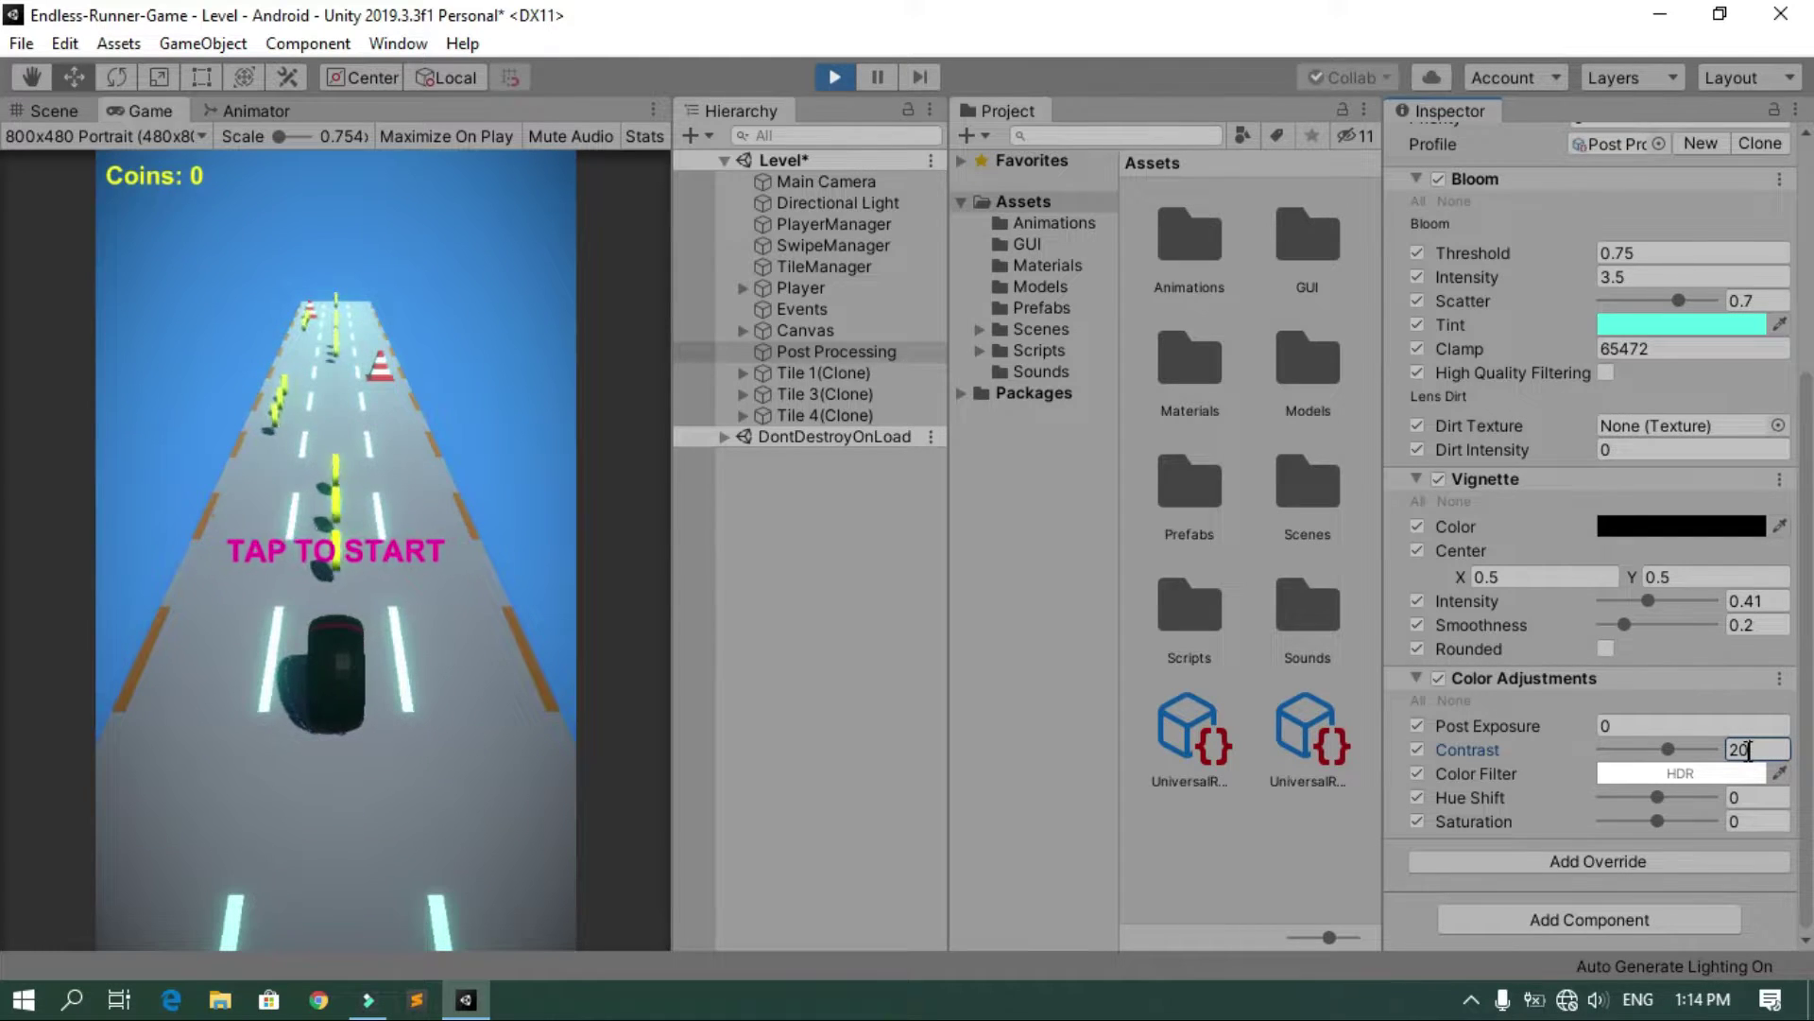
{"action": "left_click", "coordinate": [1760, 821]}
{"action": "type", "text": "50"}
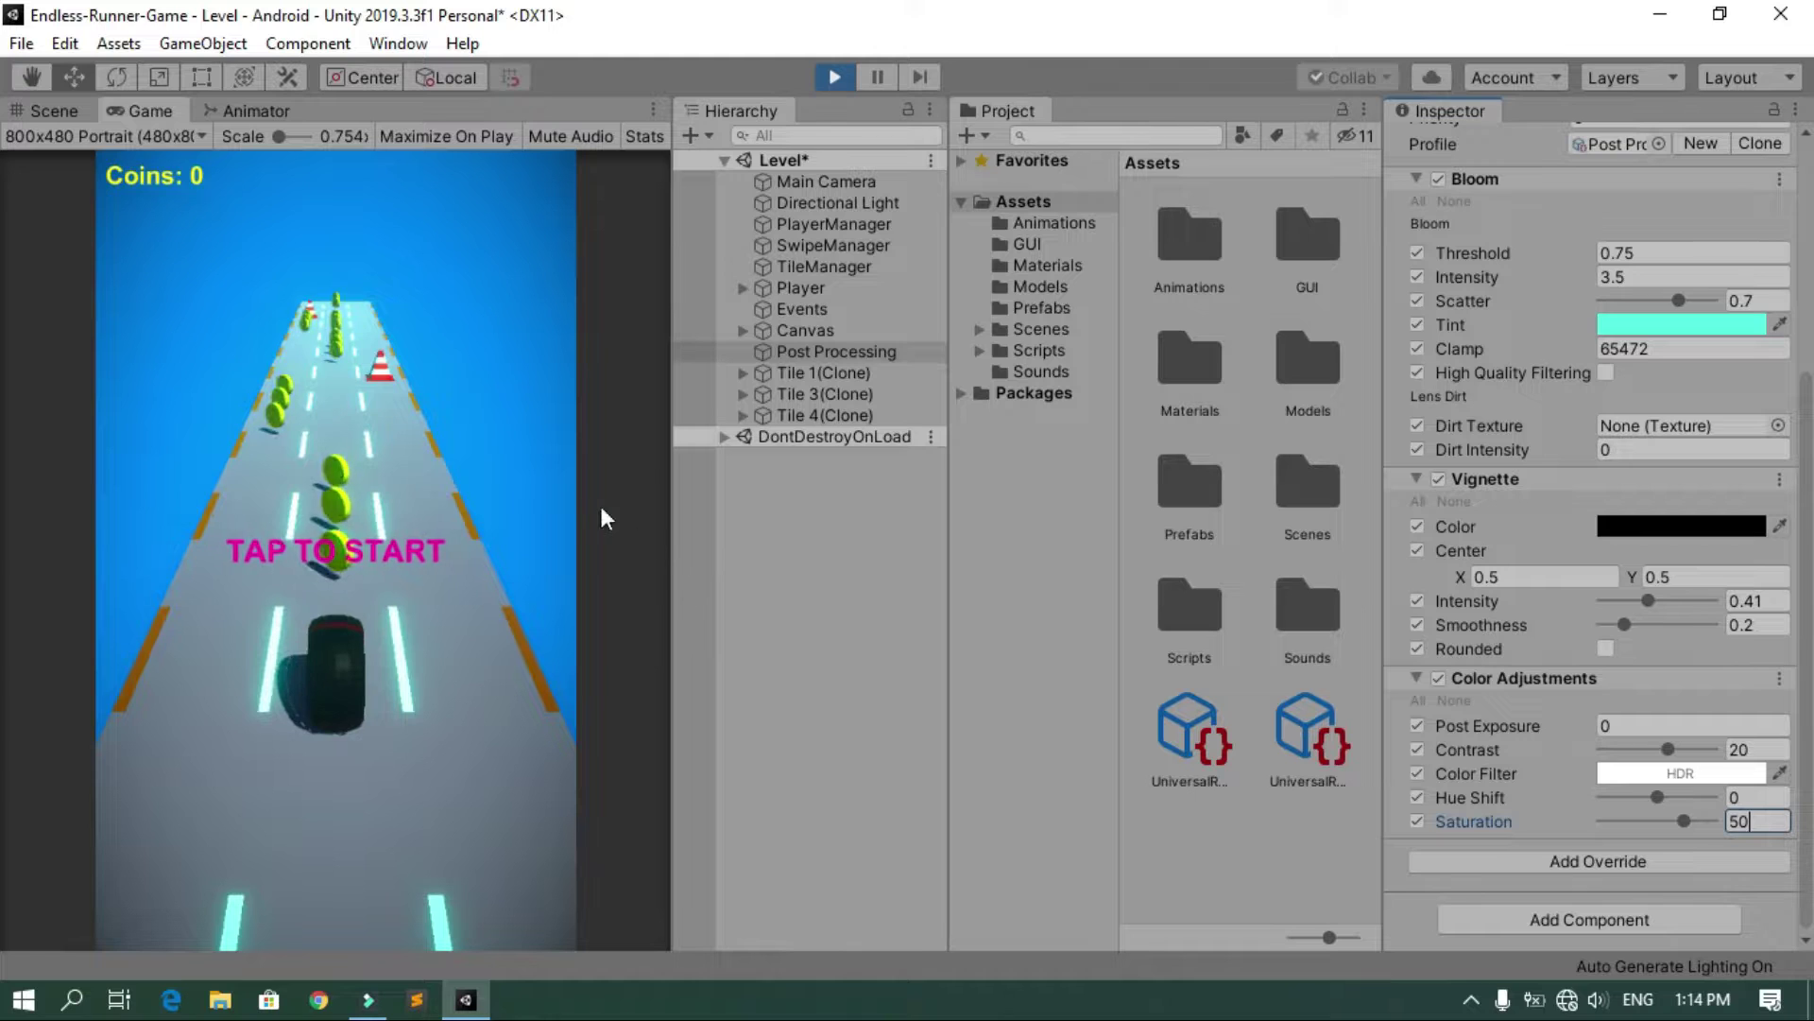
Play the running game for a while to check the post-processing look, and stop play mode
{"action": "left_click", "coordinate": [331, 478]}
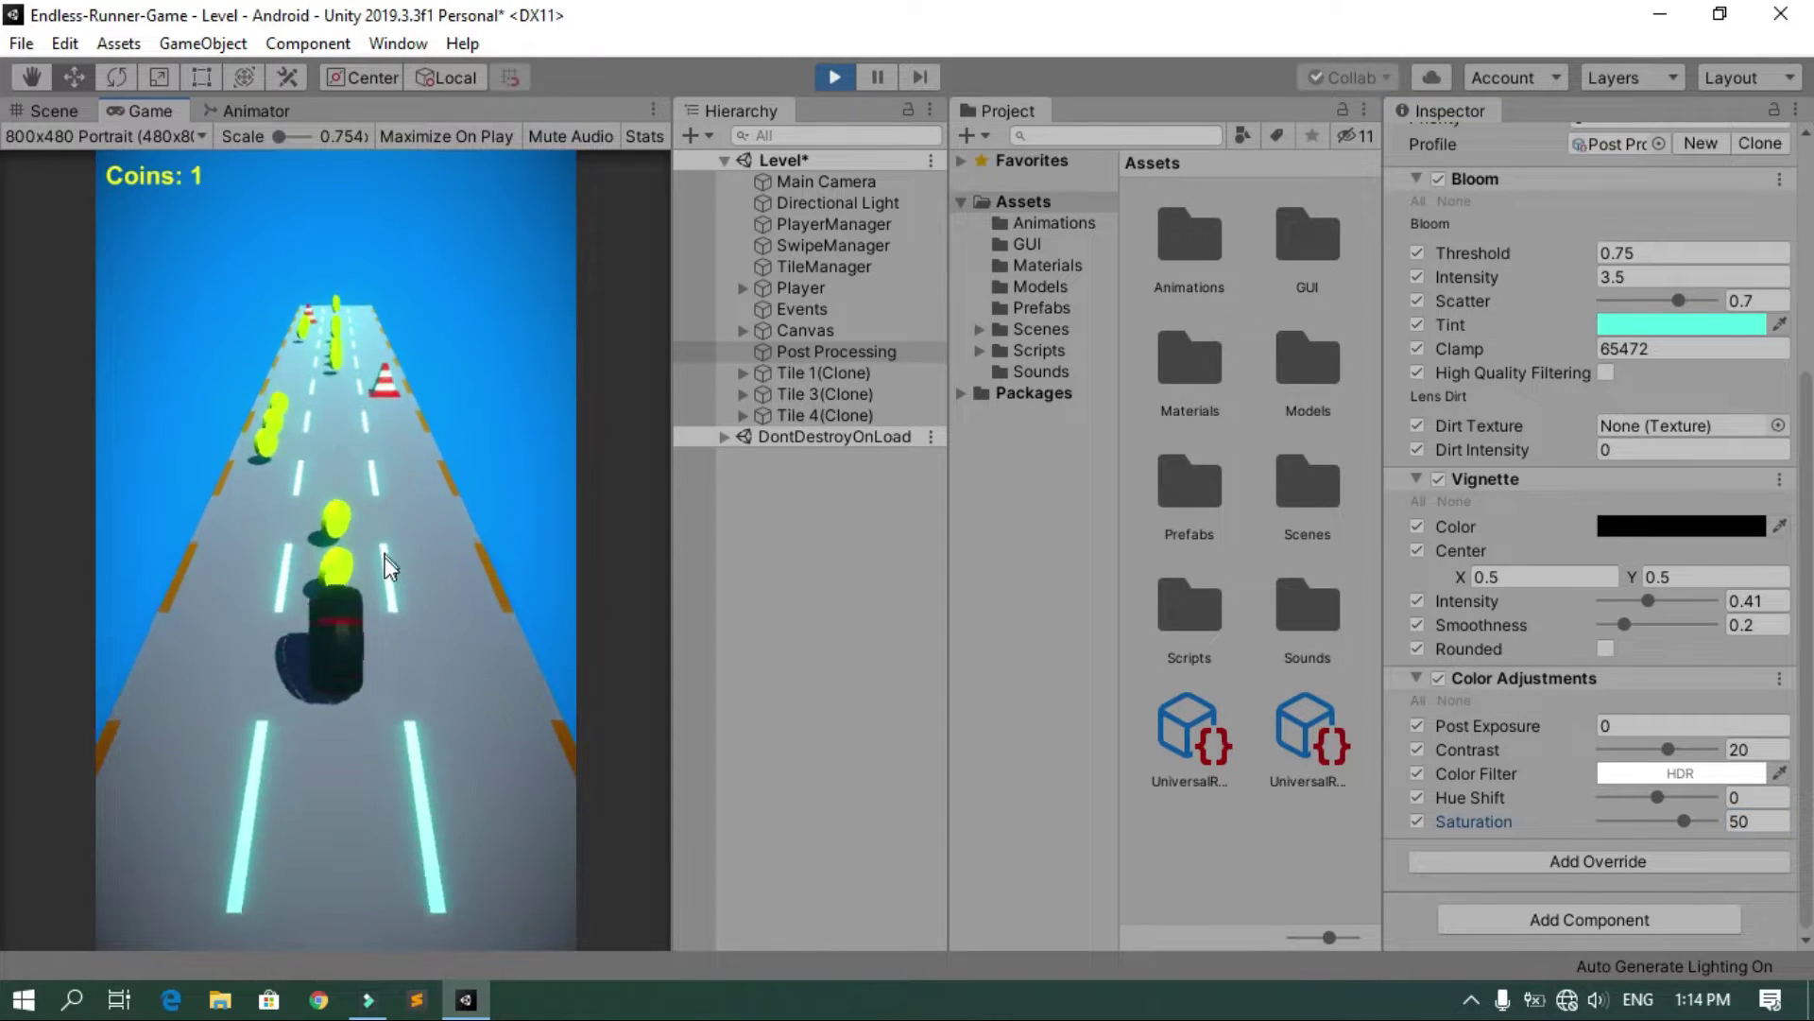
{"action": "mouse_move", "coordinate": [294, 523]}
{"action": "left_mouse_down"}
{"action": "mouse_move", "coordinate": [380, 508]}
{"action": "mouse_move", "coordinate": [64, 514]}
{"action": "left_mouse_up"}
{"action": "left_click_drag", "start_coordinate": [176, 524], "coordinate": [376, 330]}
{"action": "left_click_drag", "start_coordinate": [385, 444], "coordinate": [393, 702]}
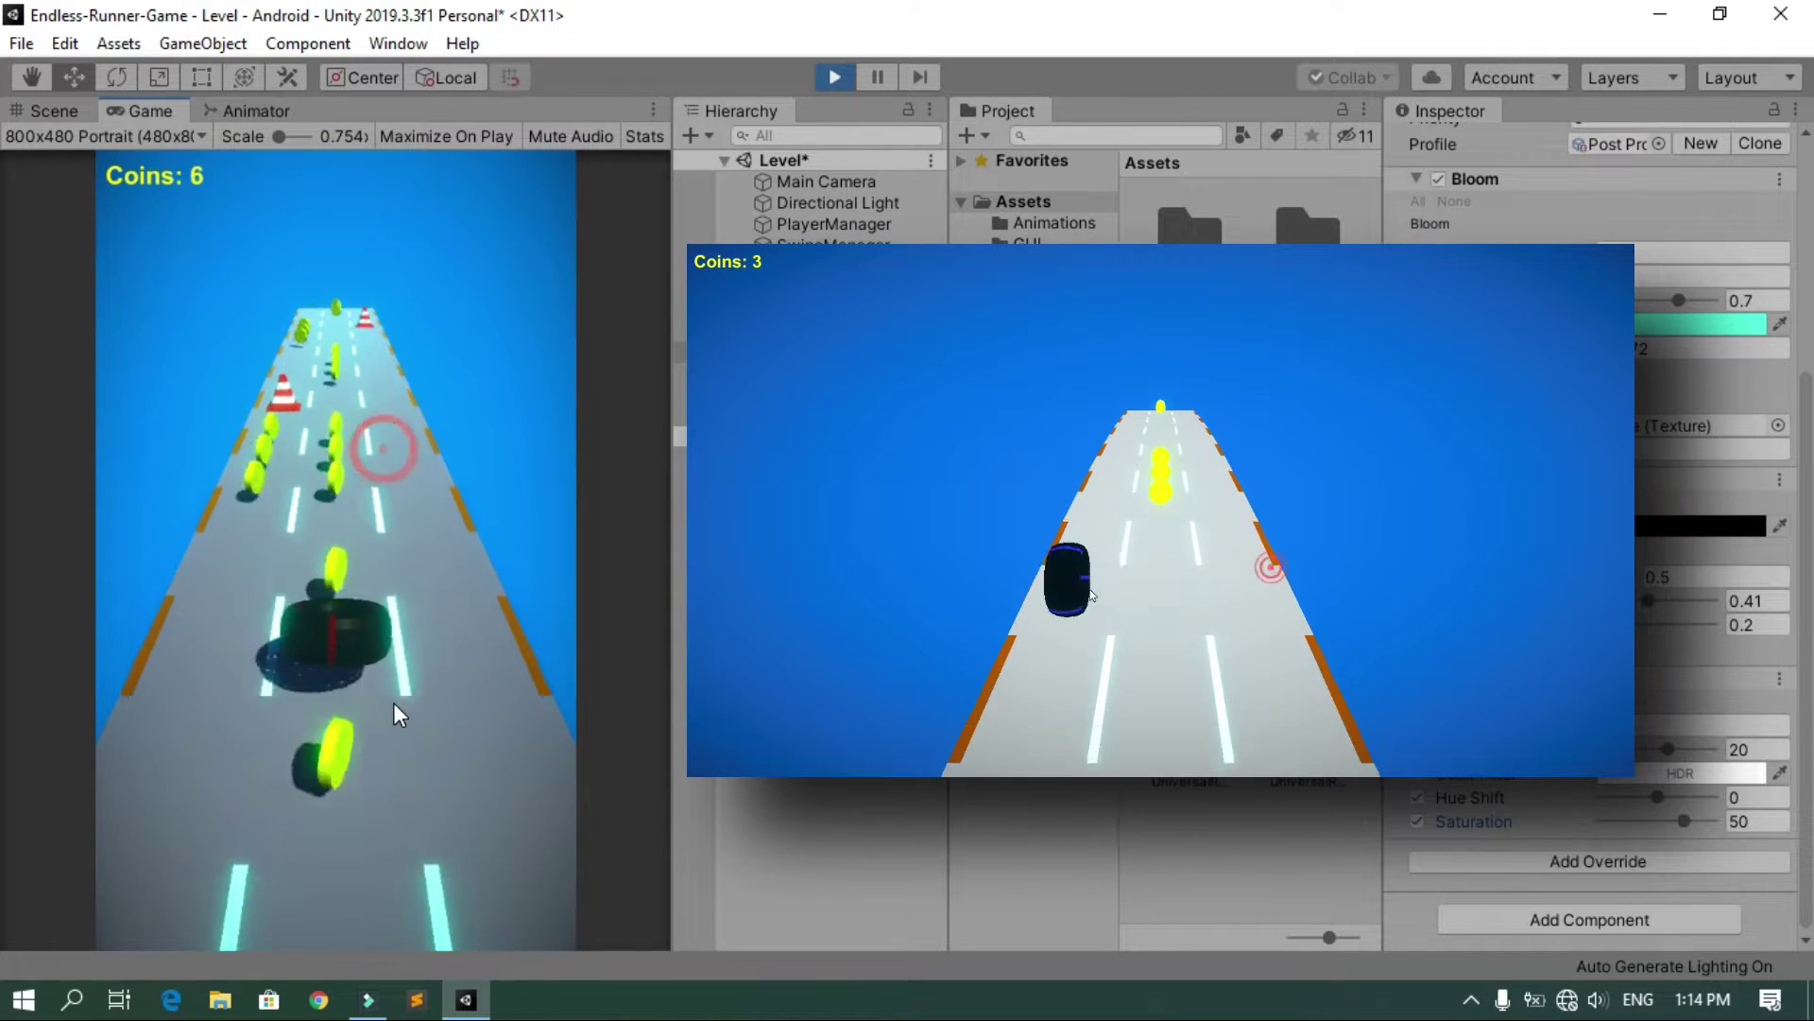
{"action": "left_click_drag", "start_coordinate": [252, 469], "coordinate": [573, 388]}
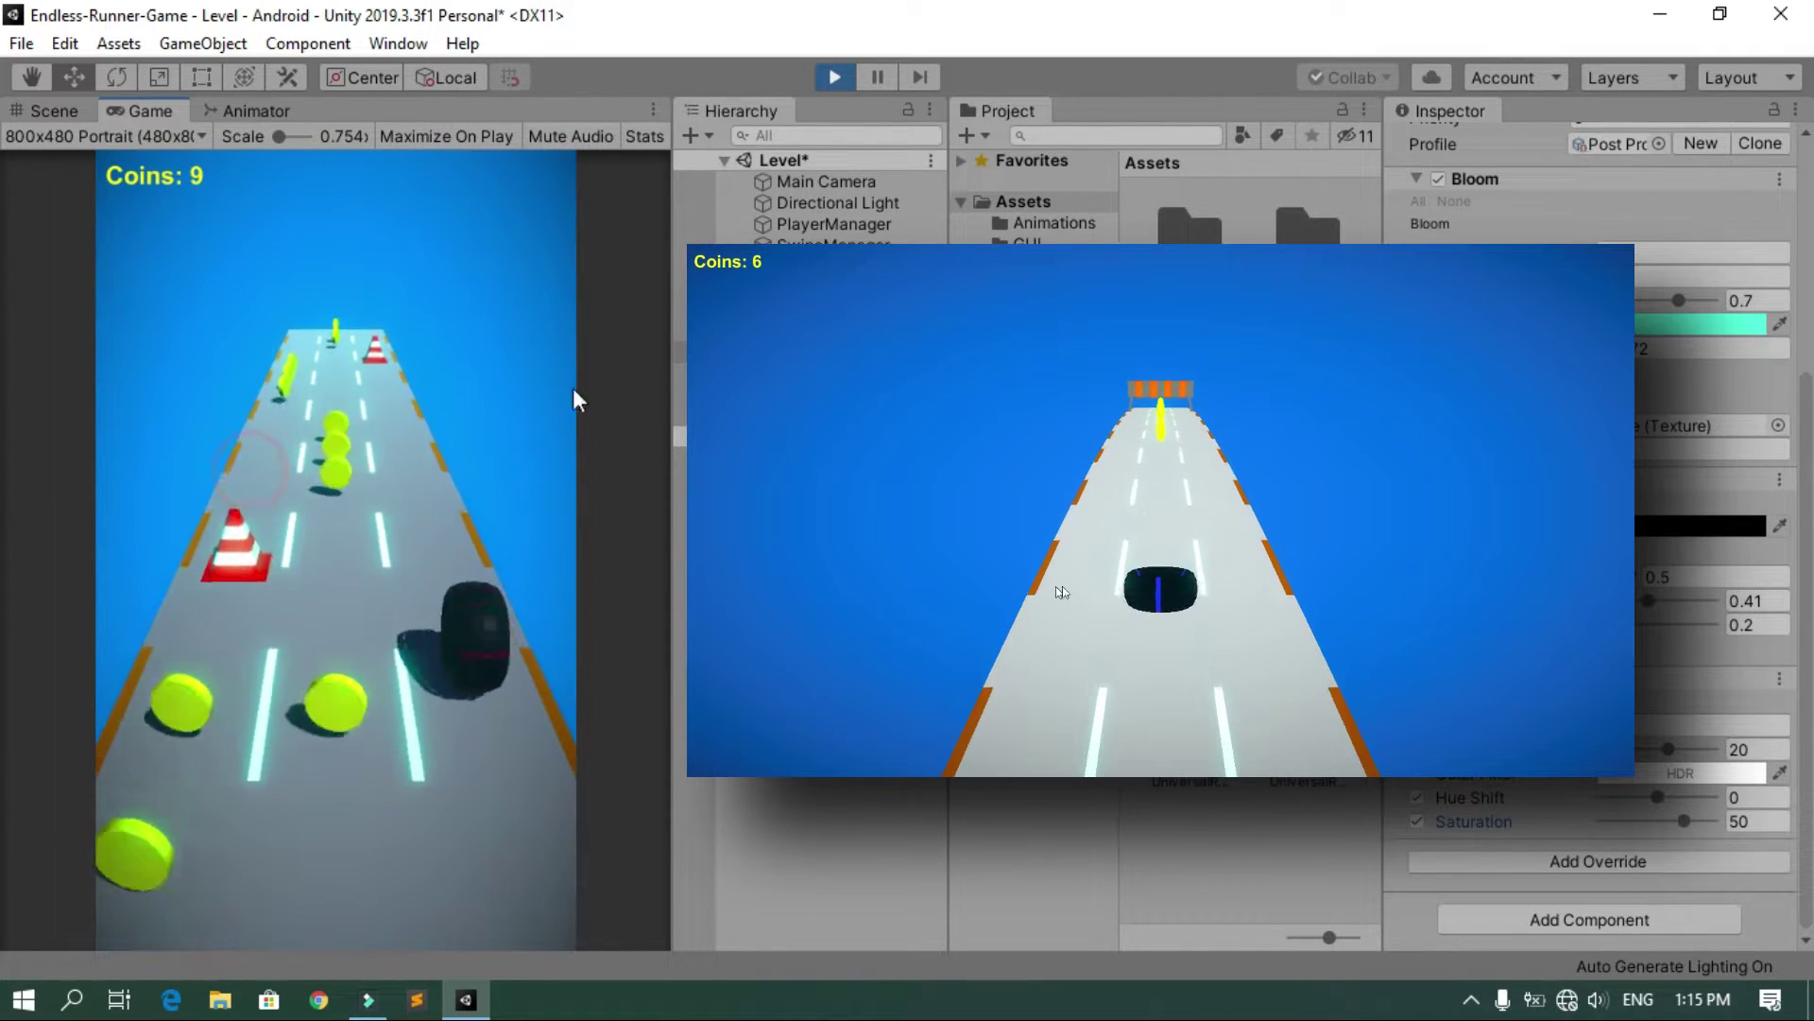
{"action": "left_click", "coordinate": [832, 77]}
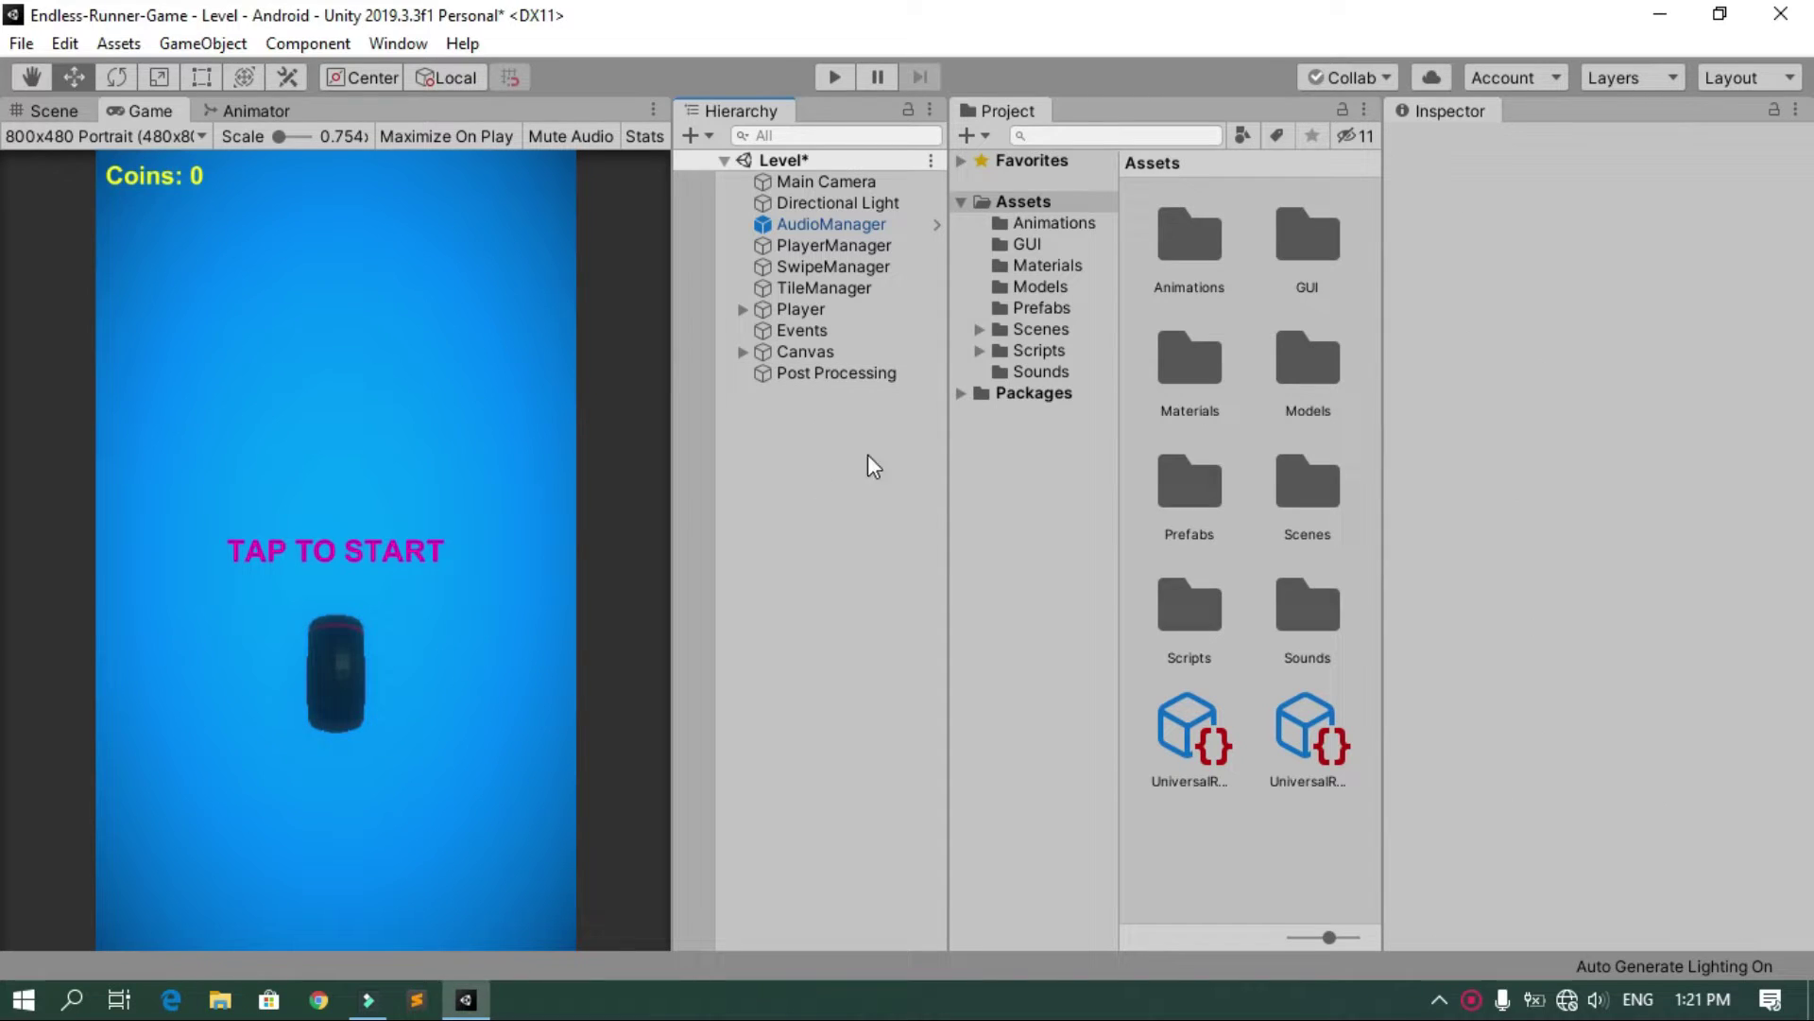
Import the Shaders folder from the desktop into the project's Assets and show its contents
{"action": "left_click", "coordinate": [1660, 14]}
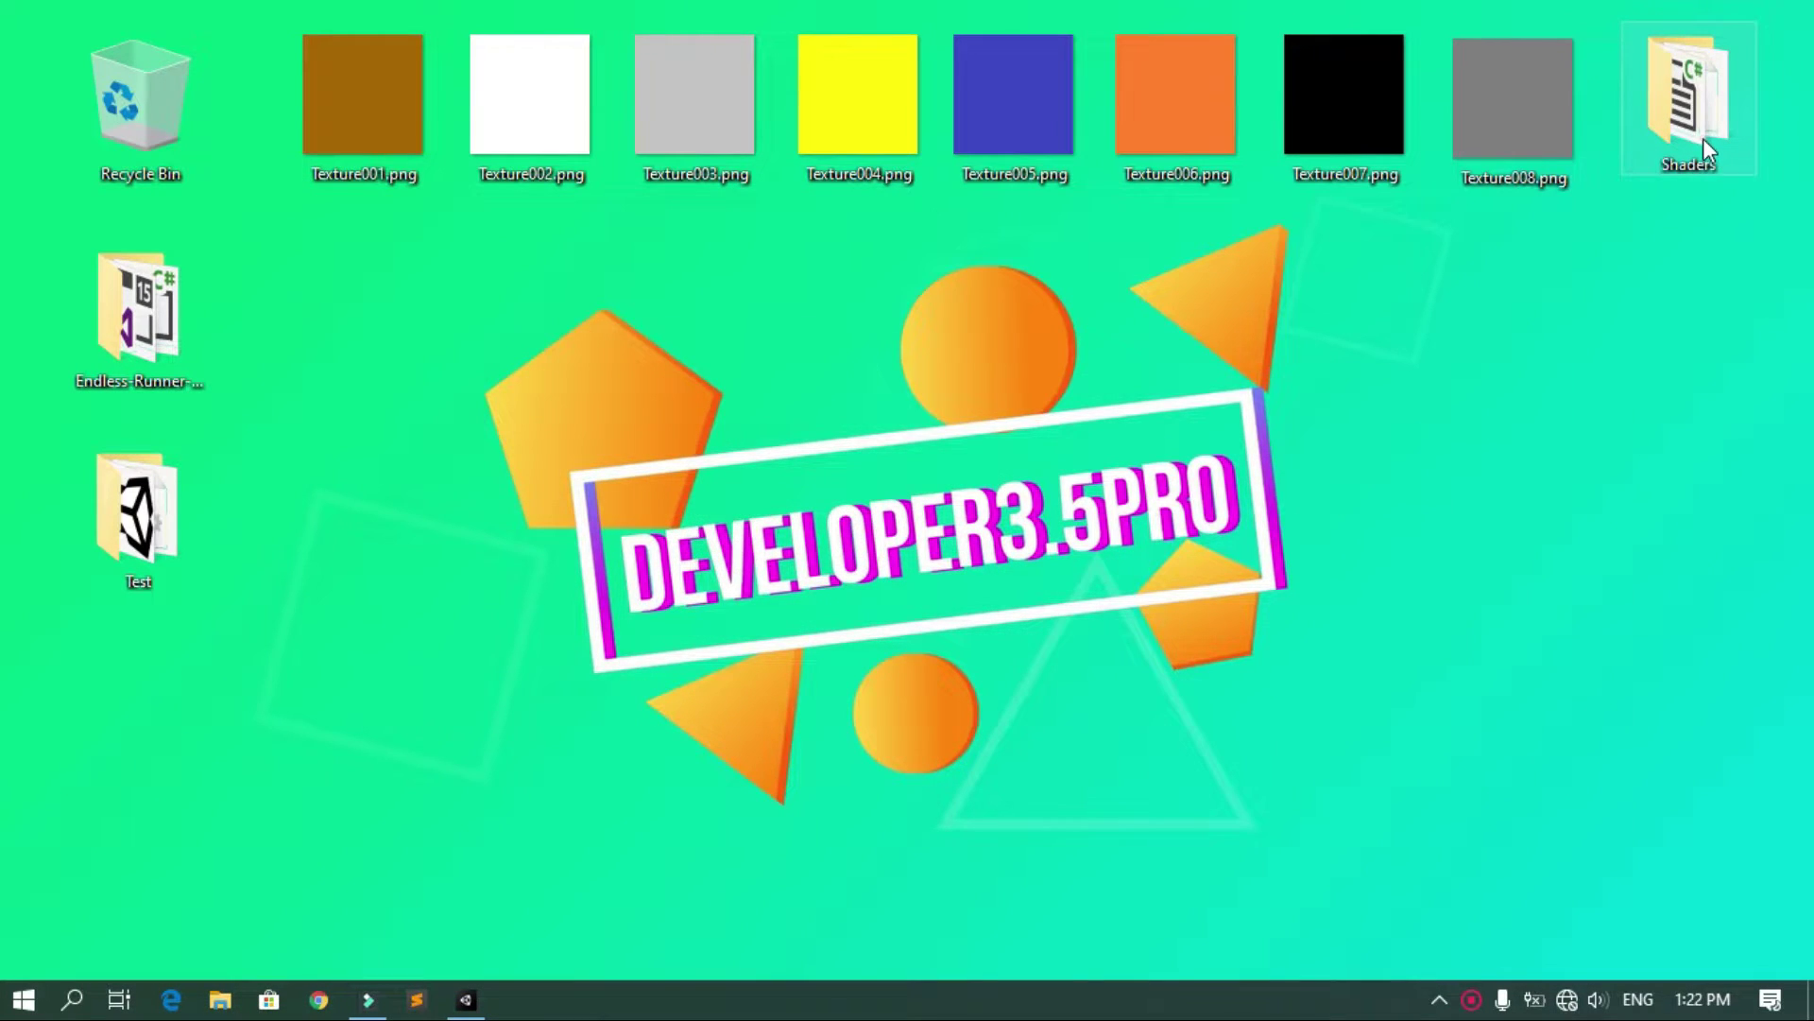
{"action": "double_click", "coordinate": [1703, 138]}
{"action": "left_click_drag", "start_coordinate": [1695, 121], "coordinate": [1081, 204]}
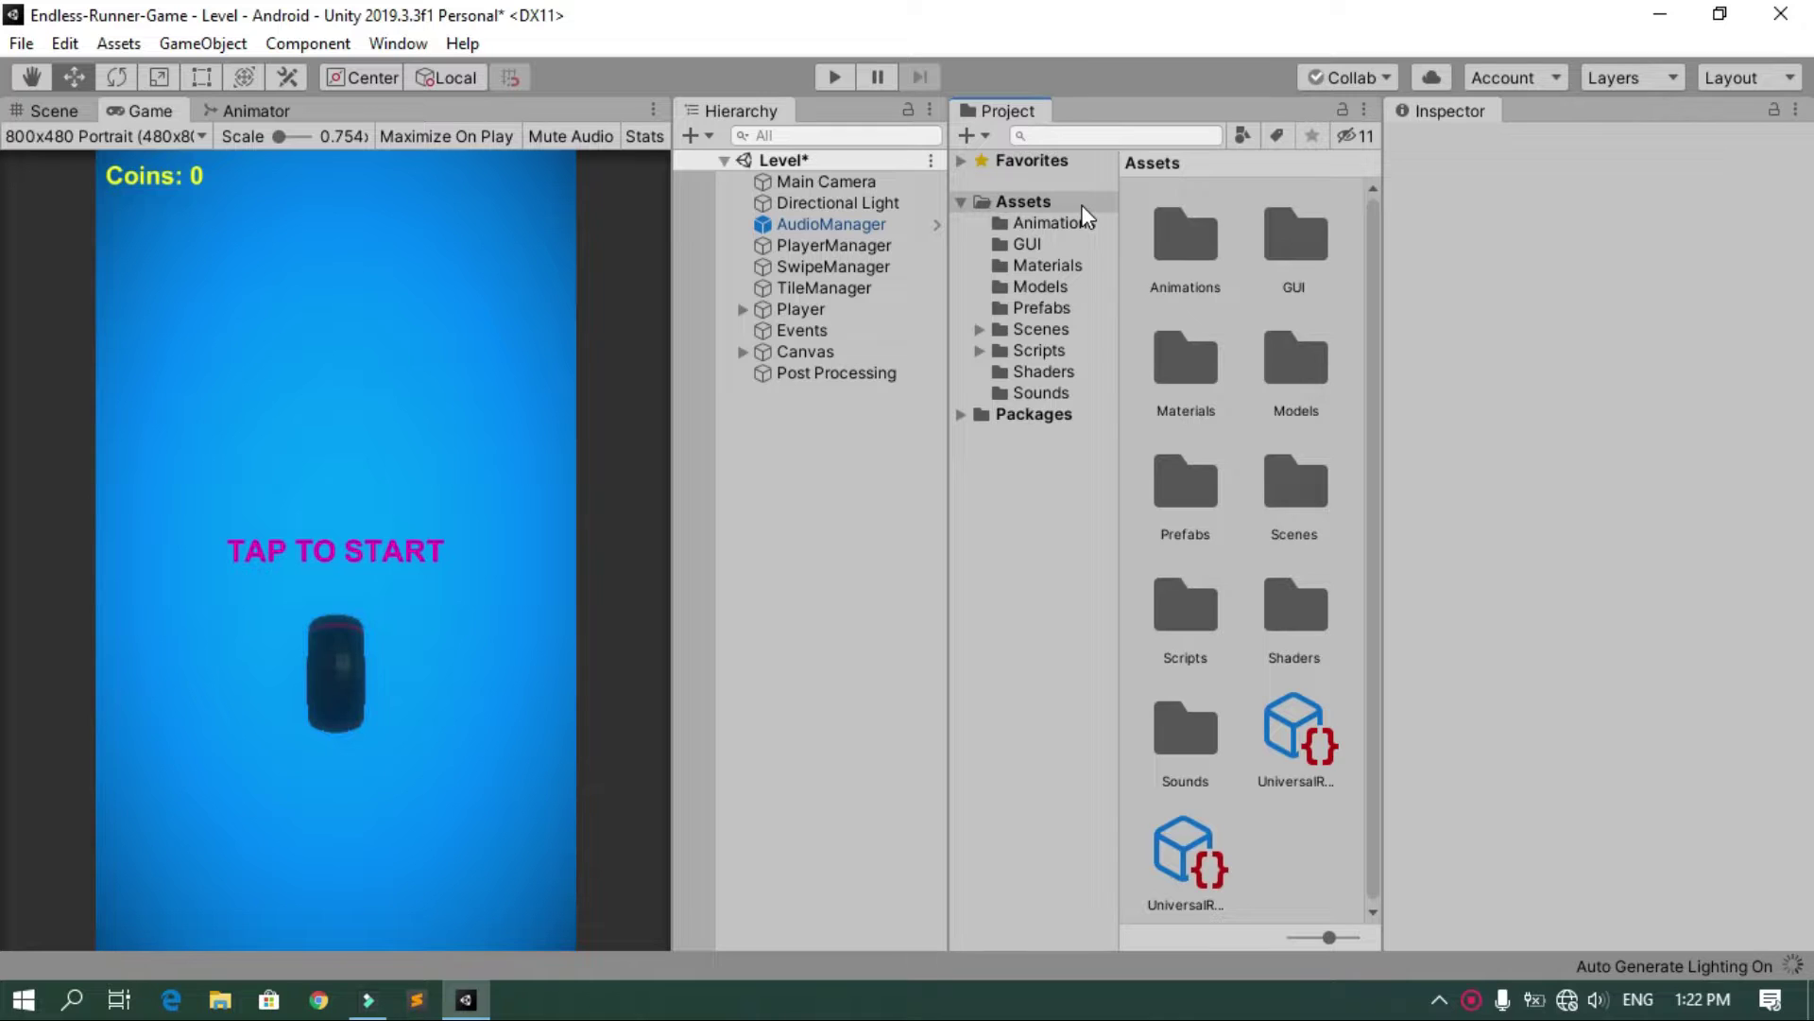
{"action": "left_click", "coordinate": [1070, 369]}
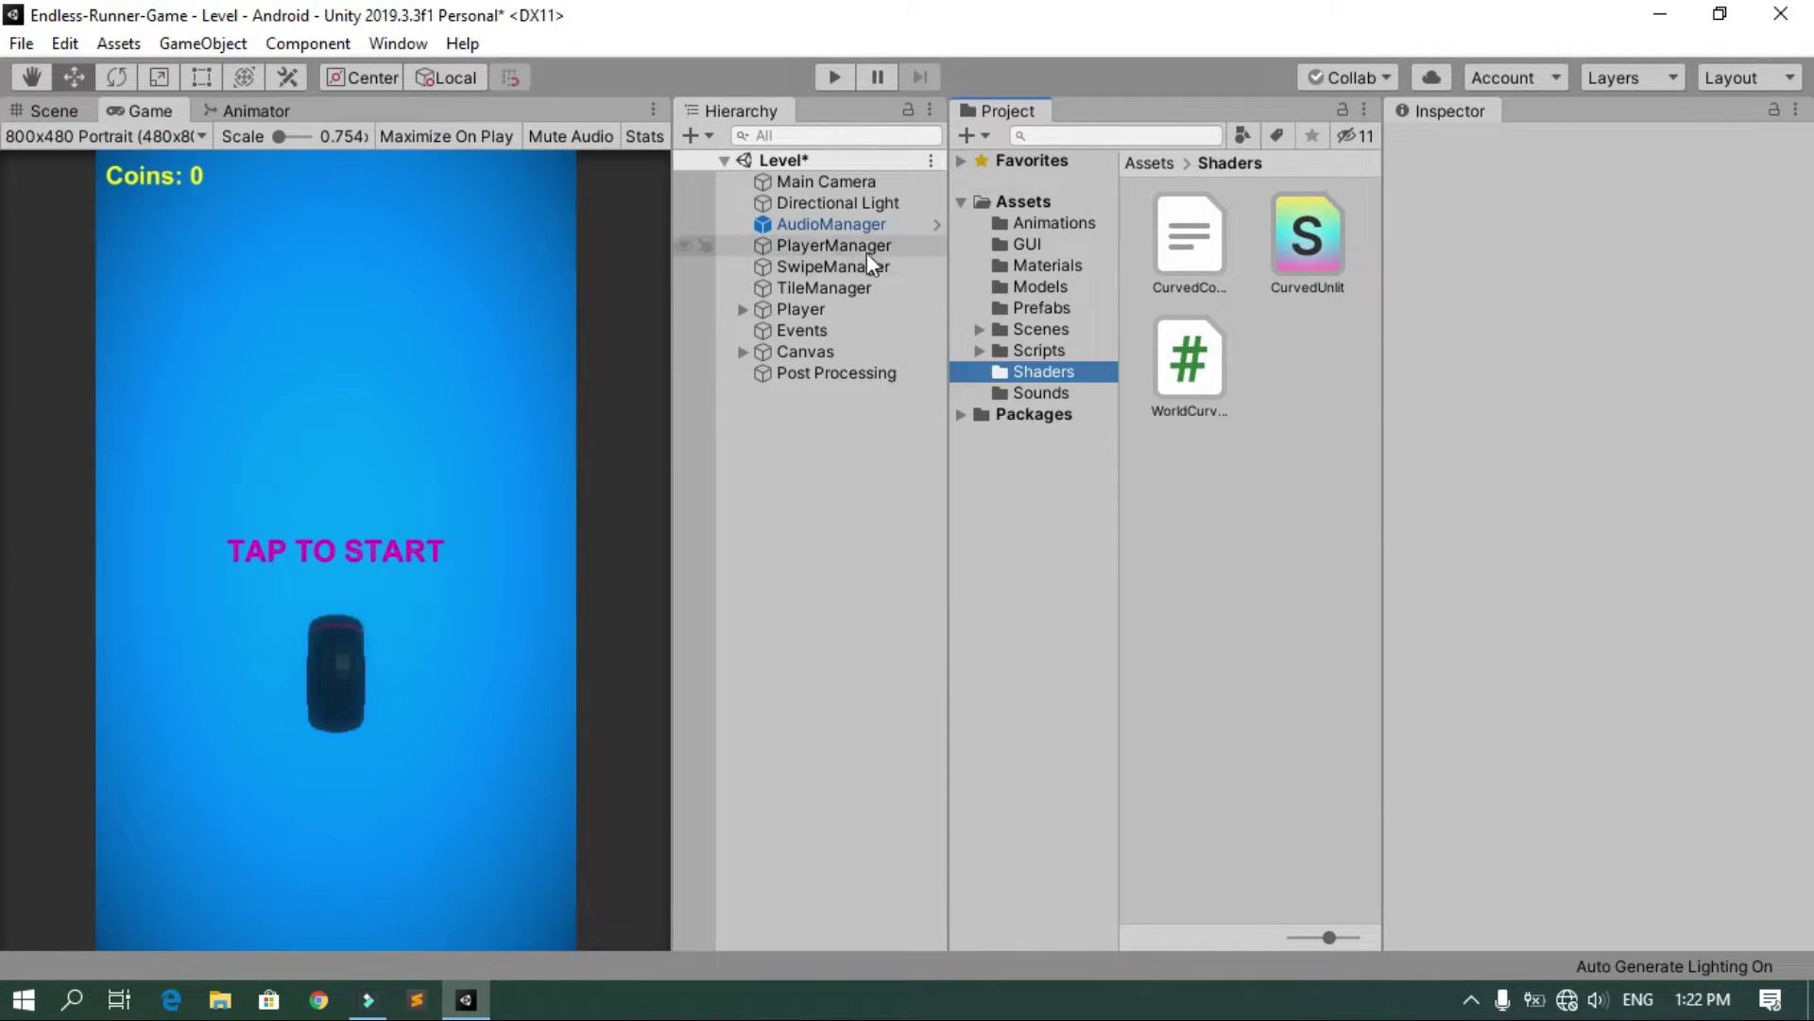
Change the shader of the Coin material in the Materials folder to Unlit/CurvedUnlit
{"action": "left_click", "coordinate": [1066, 262]}
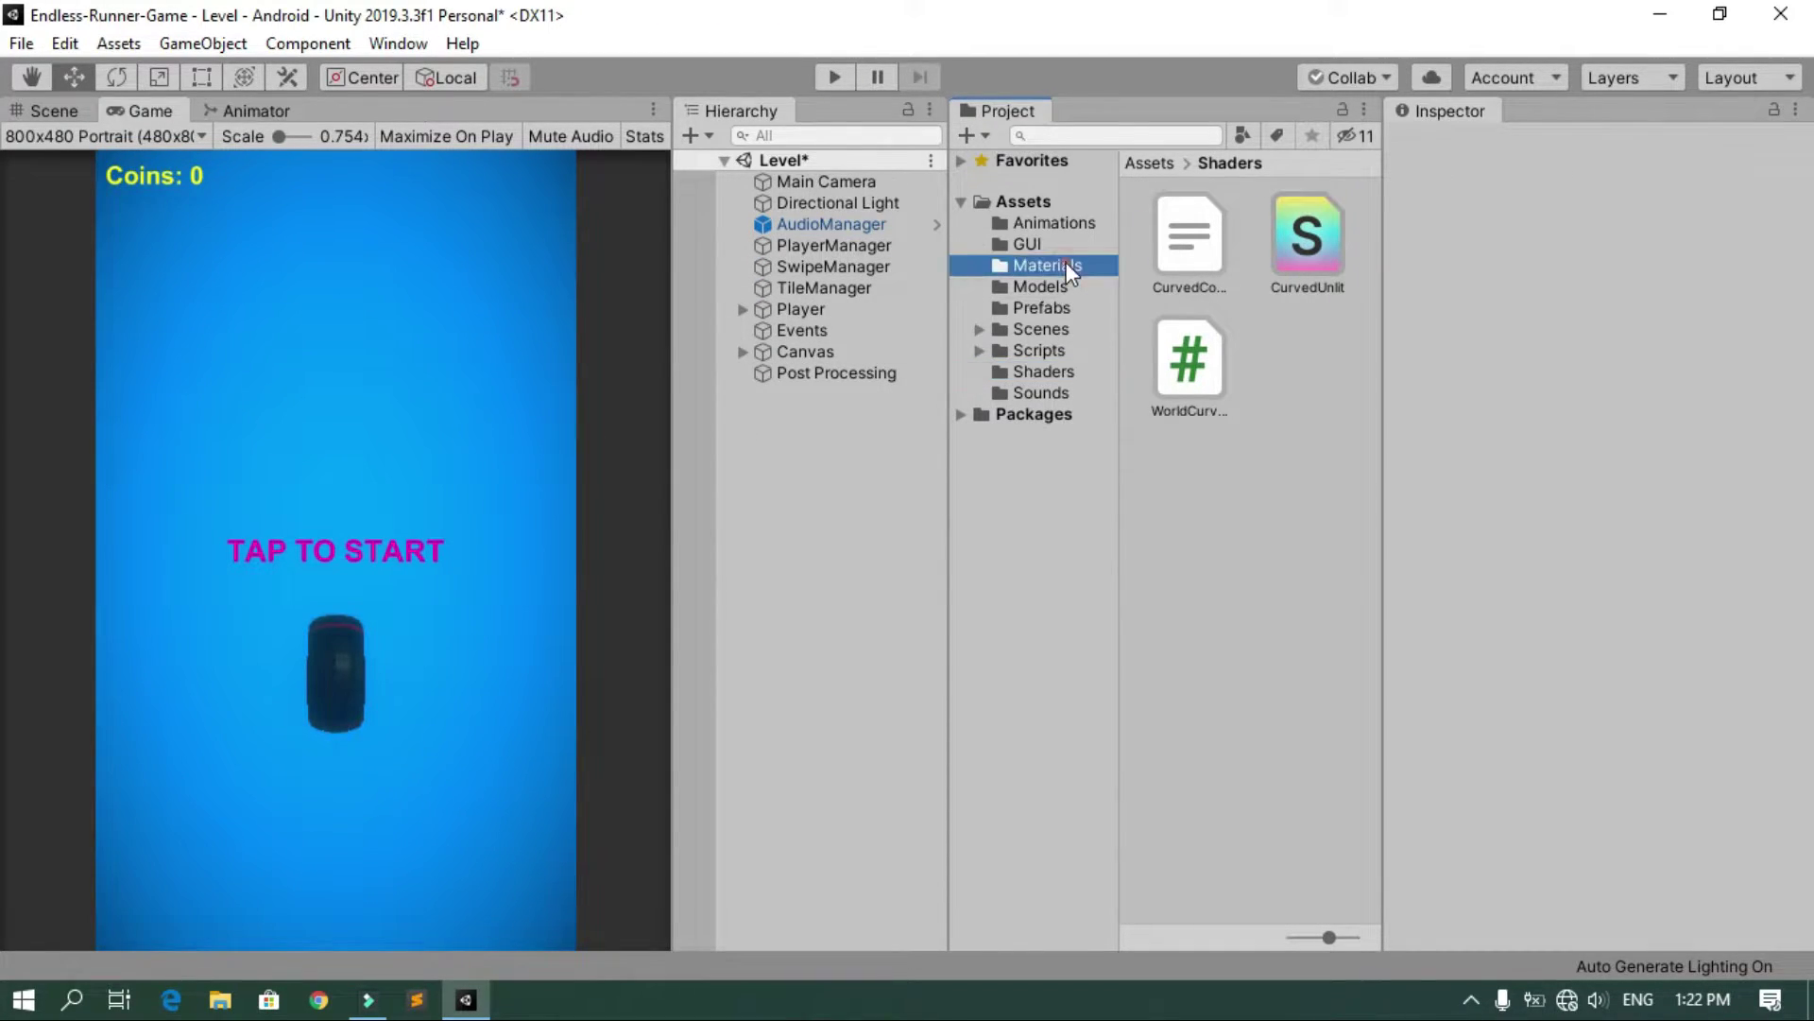
{"action": "left_click", "coordinate": [1185, 263]}
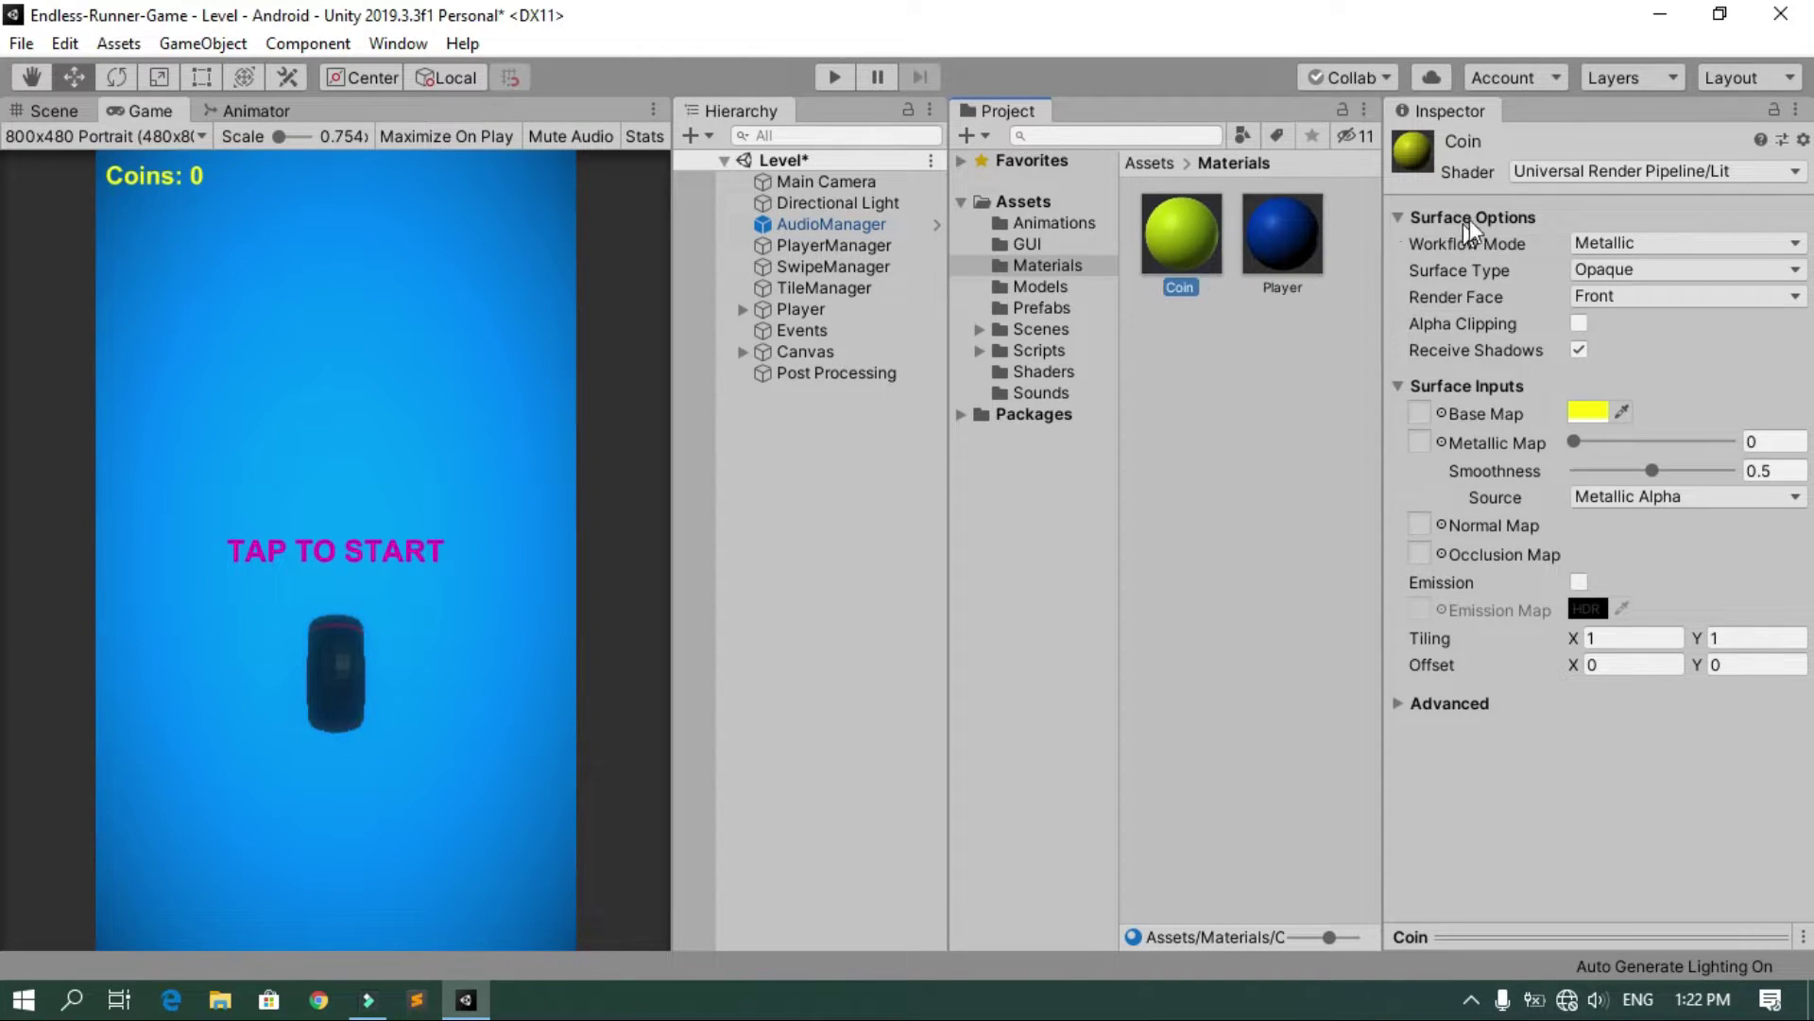
{"action": "left_click", "coordinate": [1572, 176]}
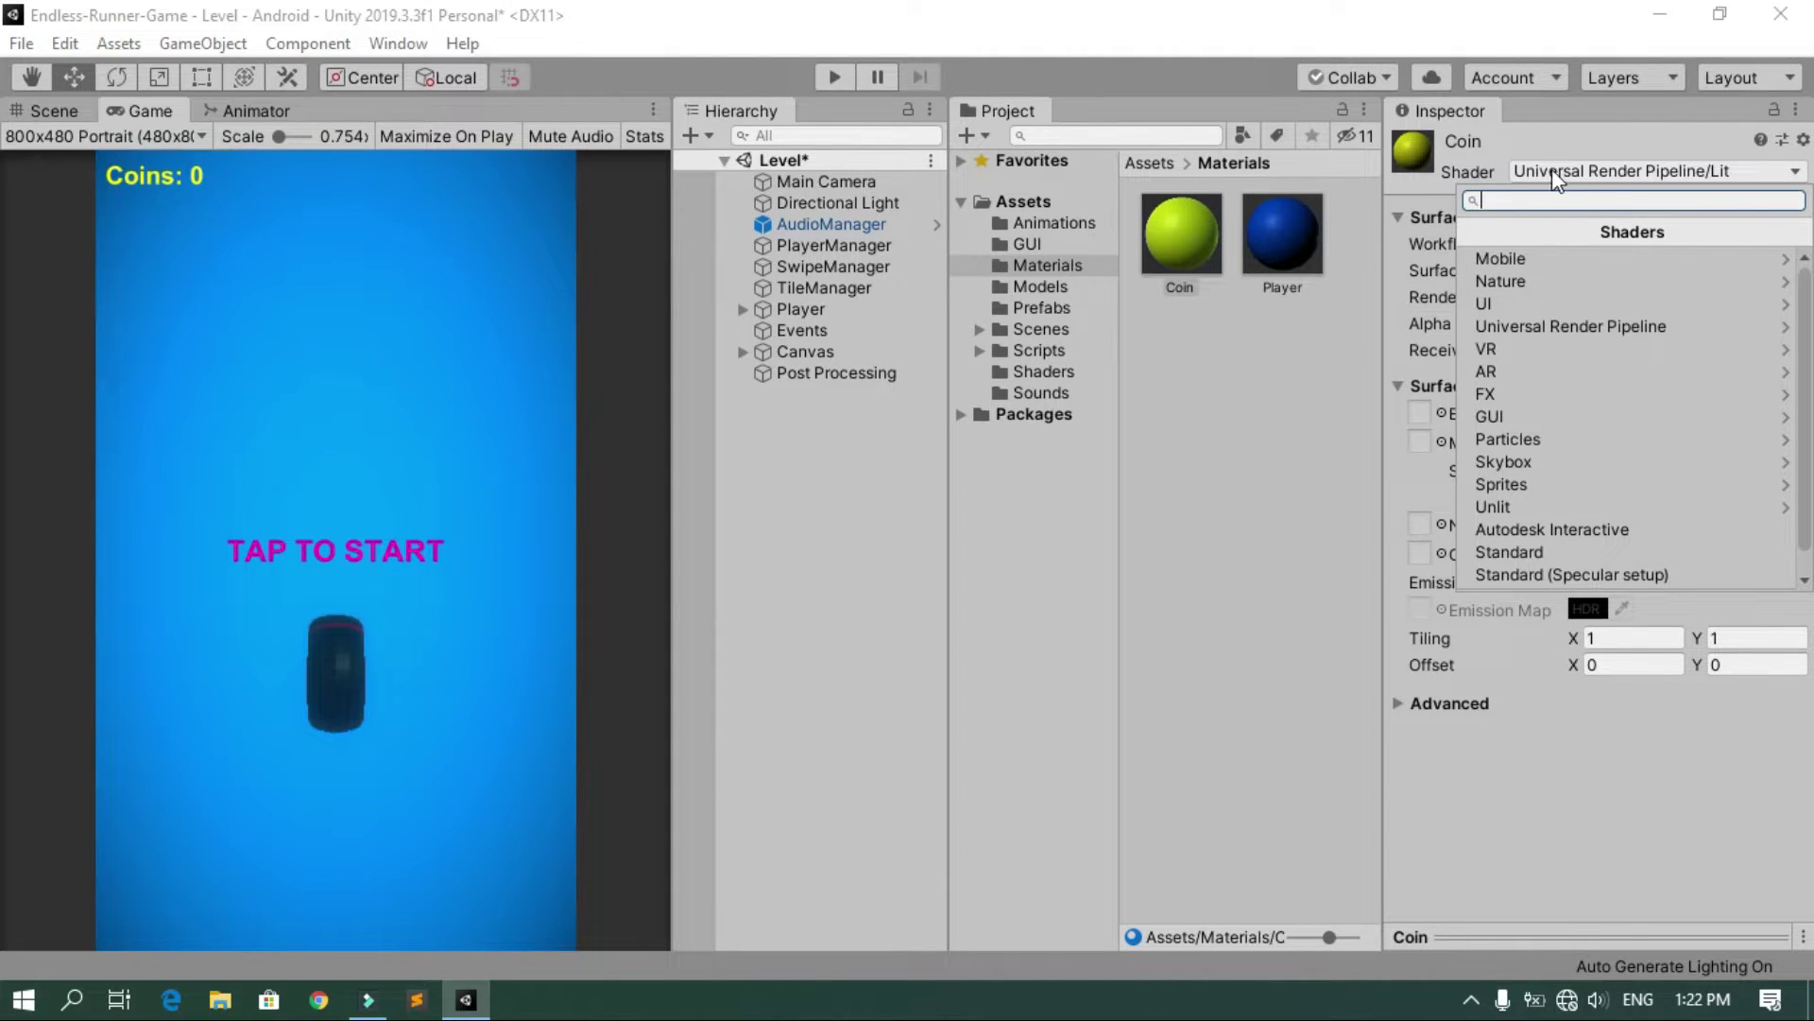
{"action": "left_click", "coordinate": [1539, 510]}
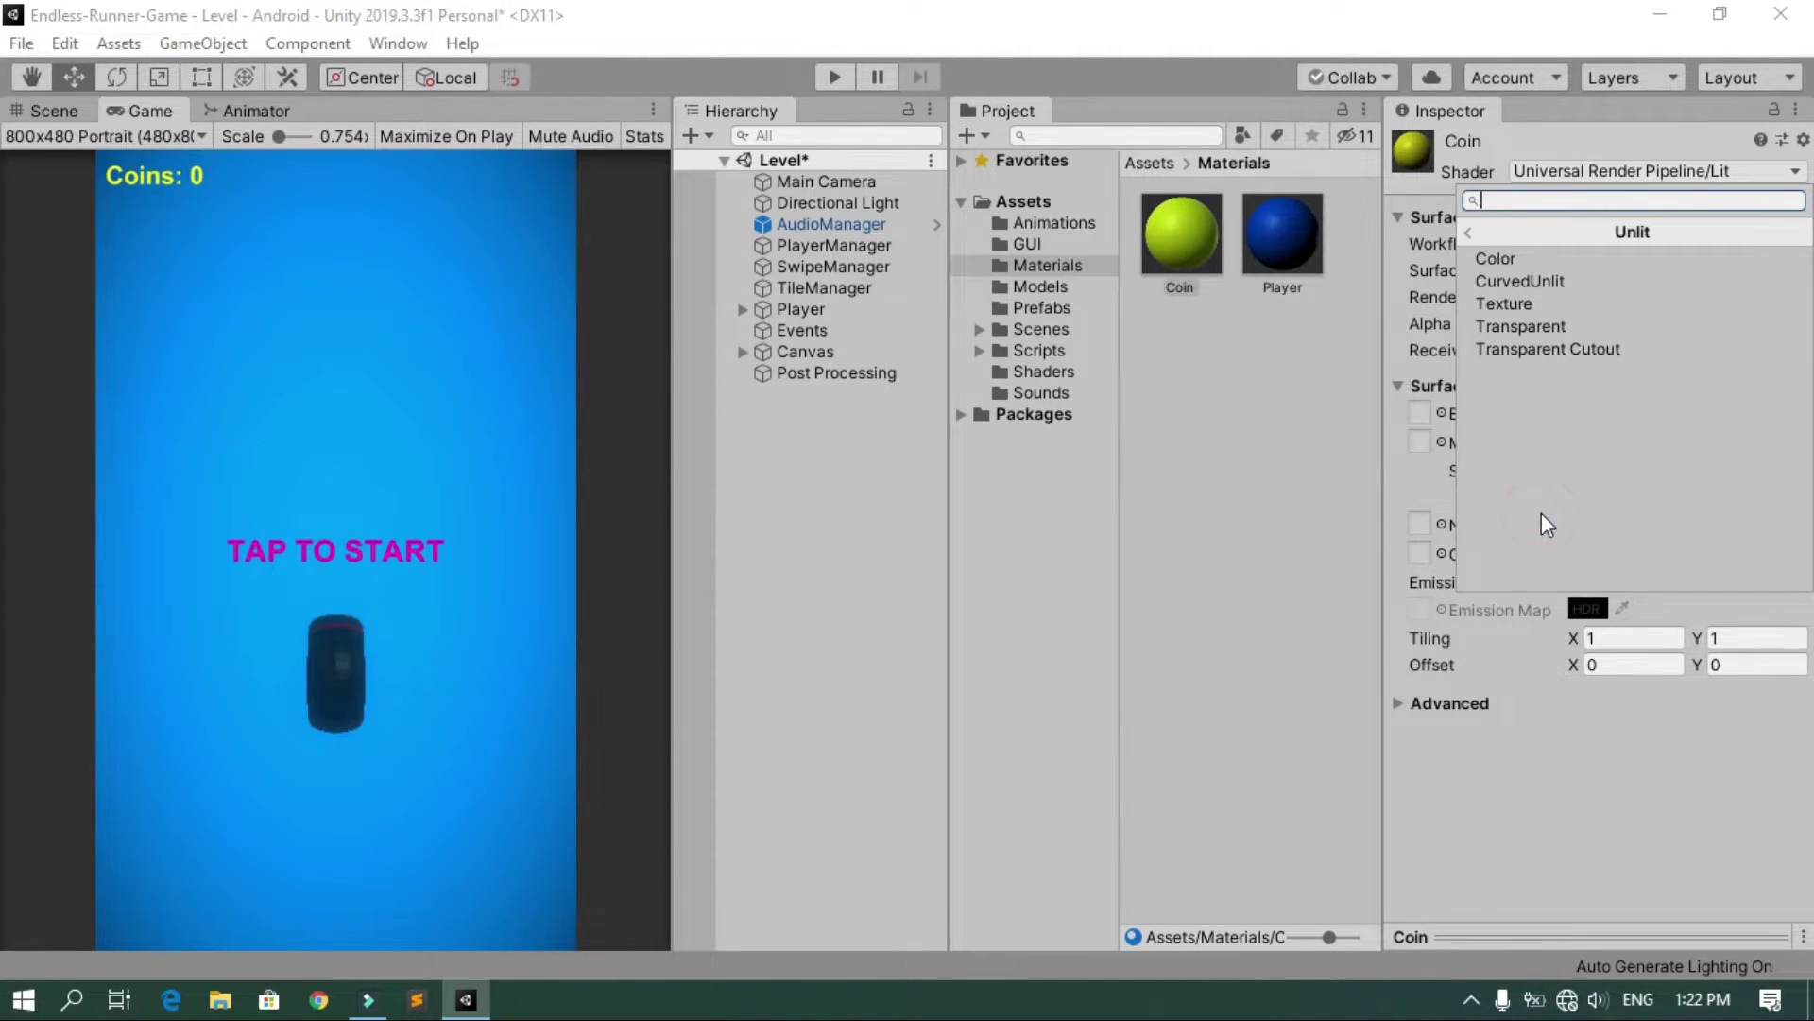
{"action": "left_click", "coordinate": [1542, 285]}
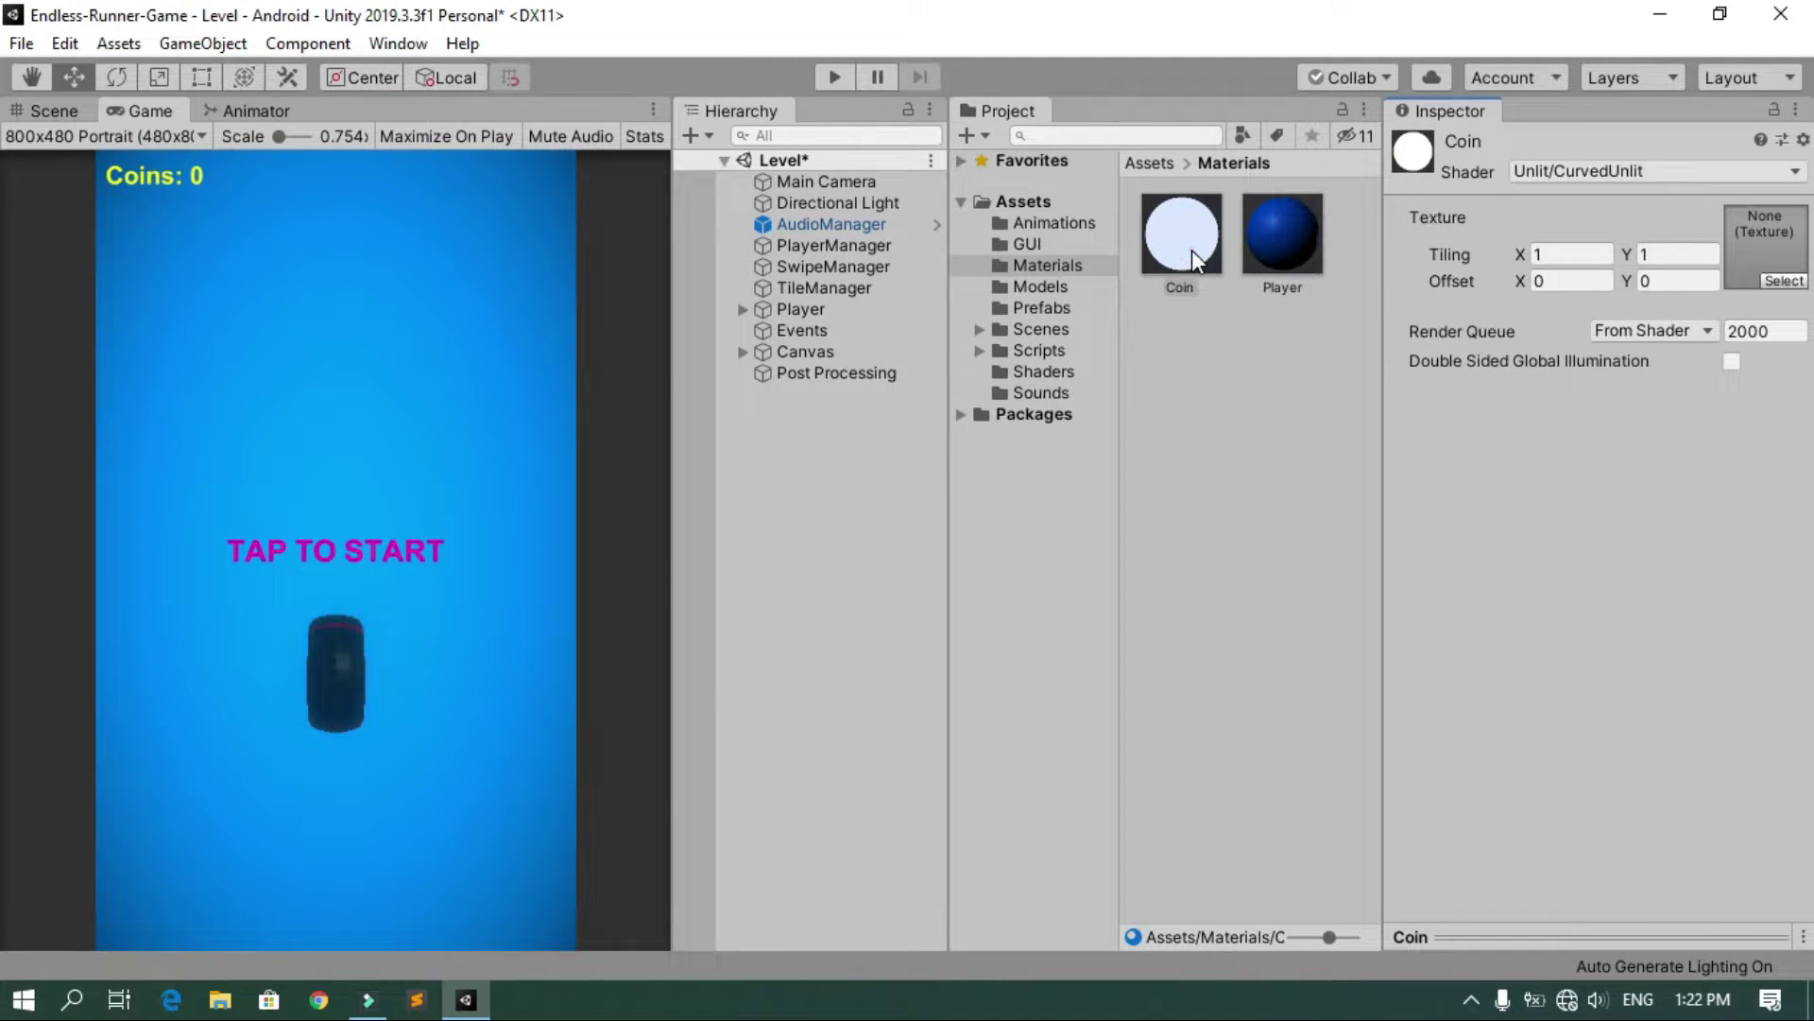
Run the game briefly to check how the coins look with the new shader, and stop it
{"action": "left_click", "coordinate": [836, 79]}
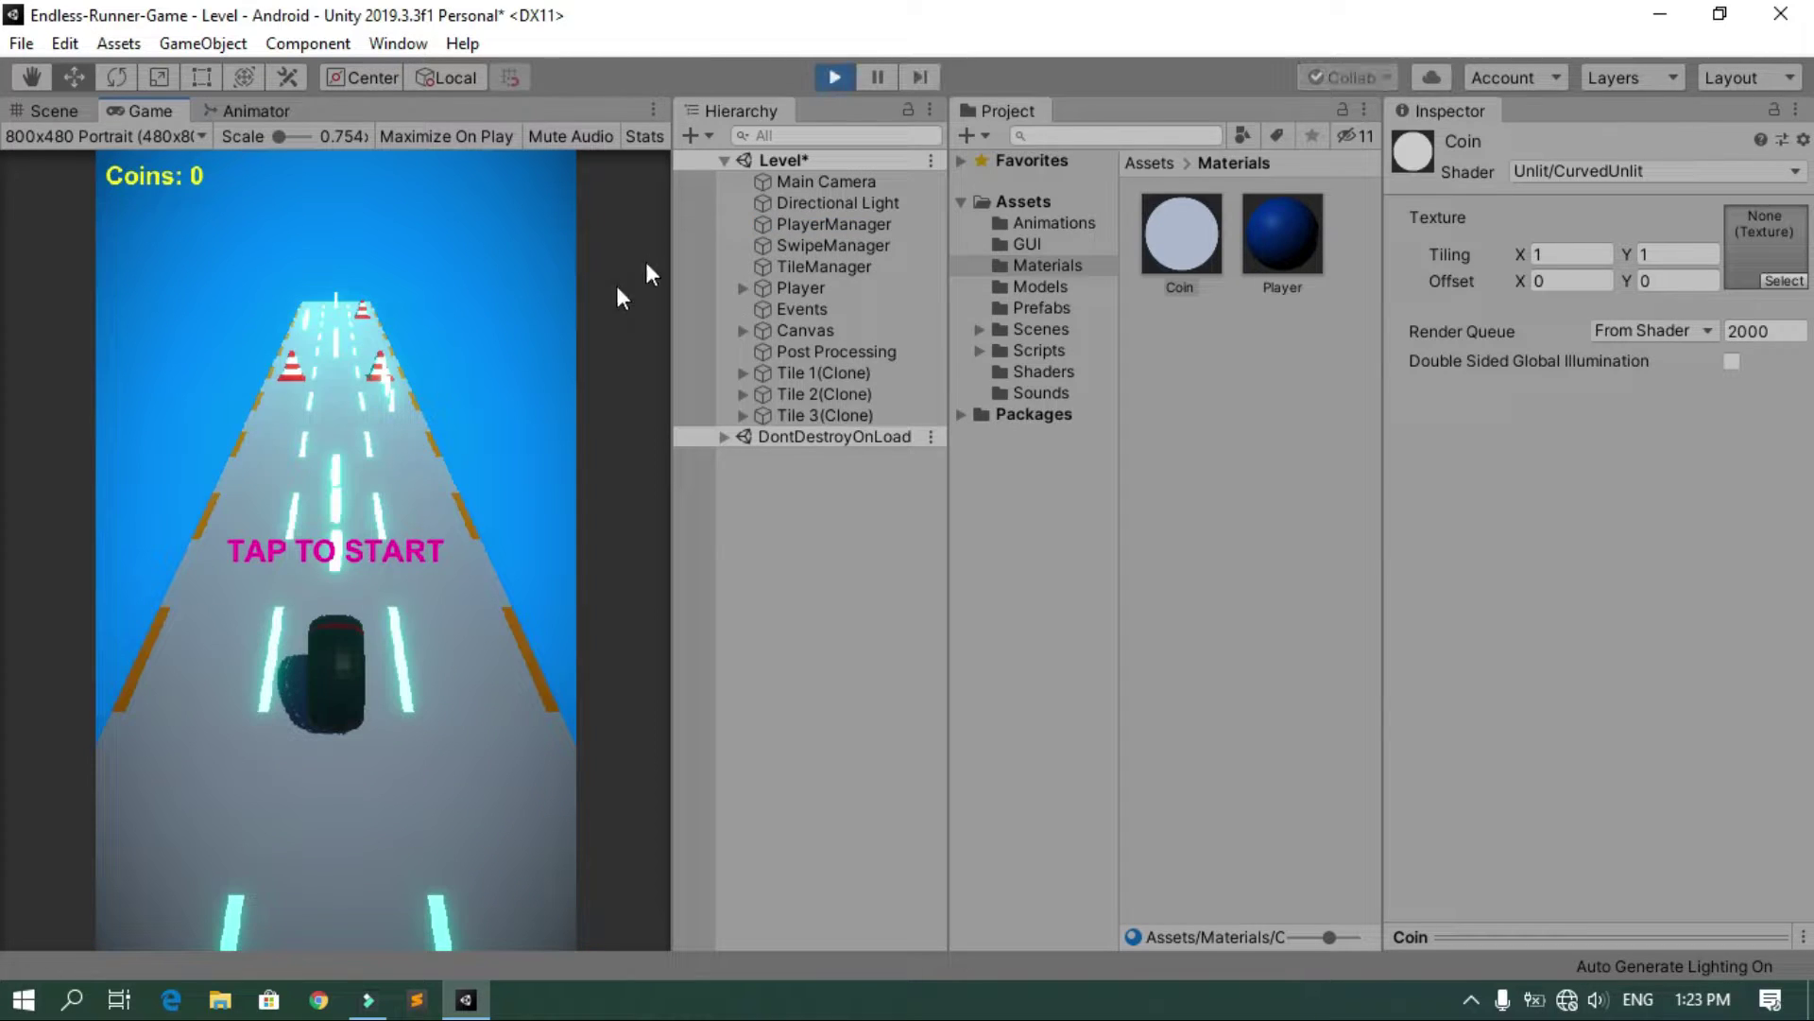
{"action": "left_click", "coordinate": [392, 436]}
{"action": "left_click_drag", "start_coordinate": [370, 557], "coordinate": [473, 529]}
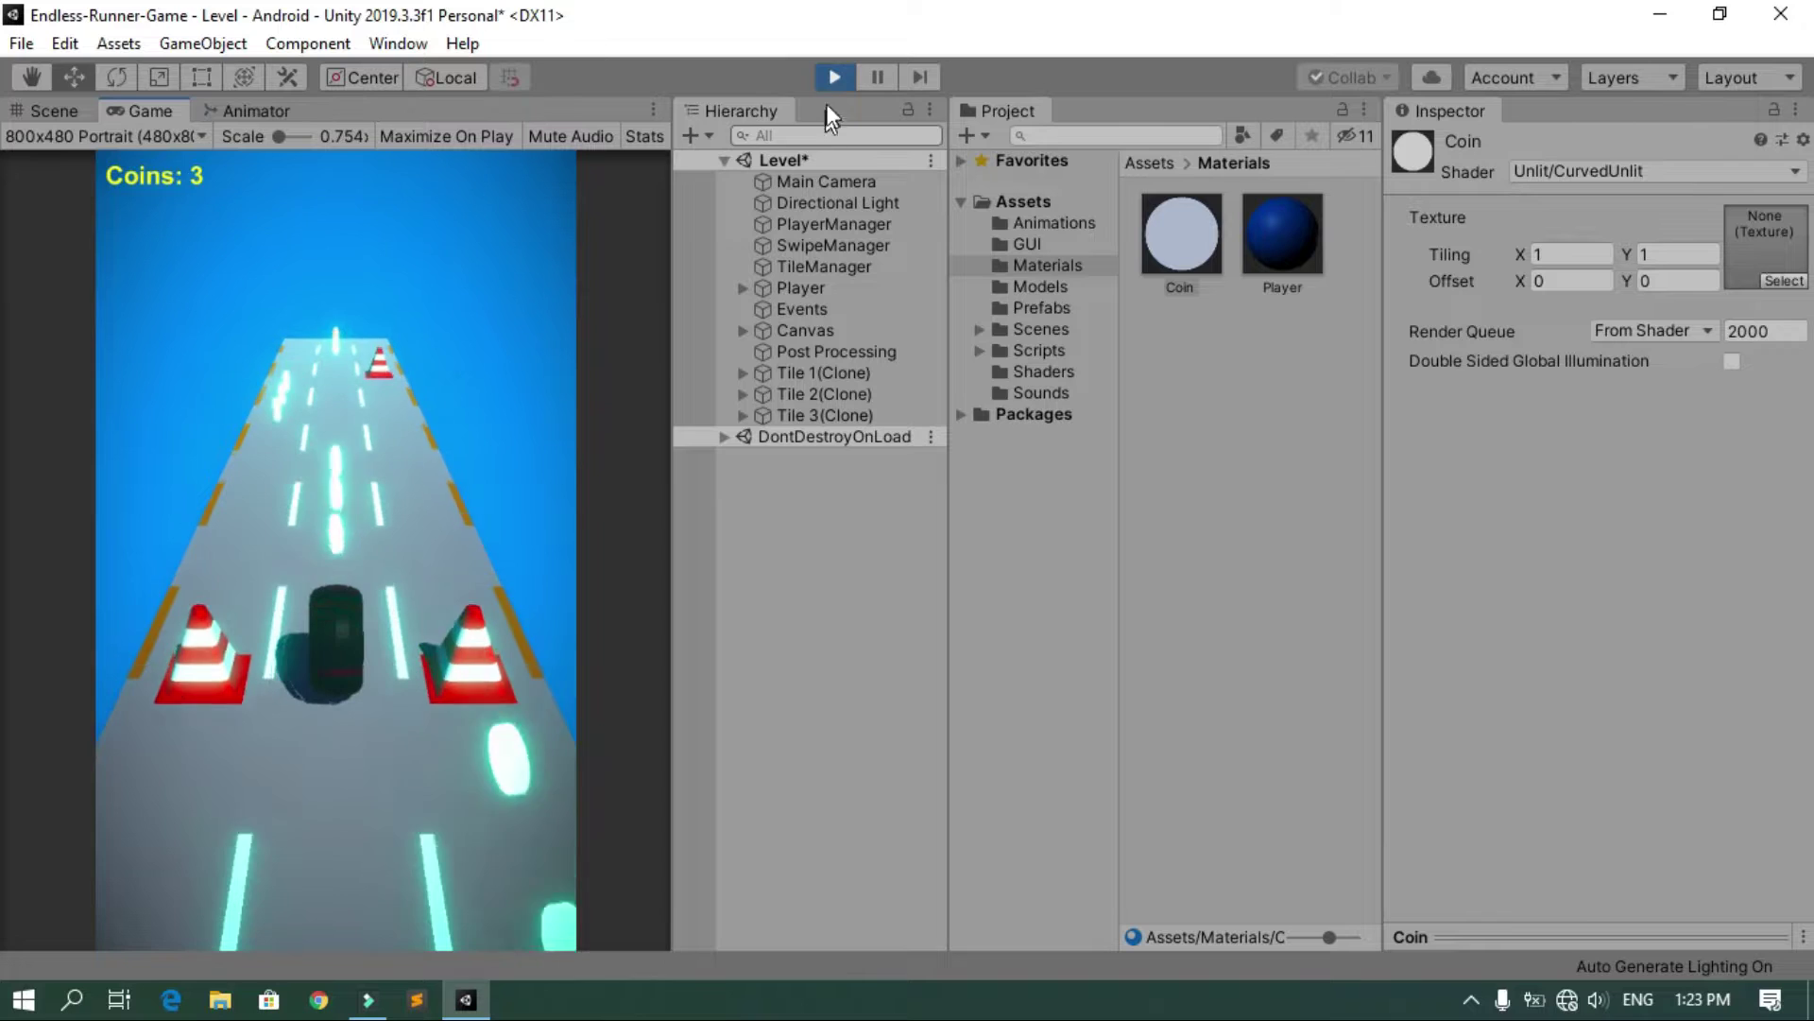
{"action": "left_click", "coordinate": [836, 80]}
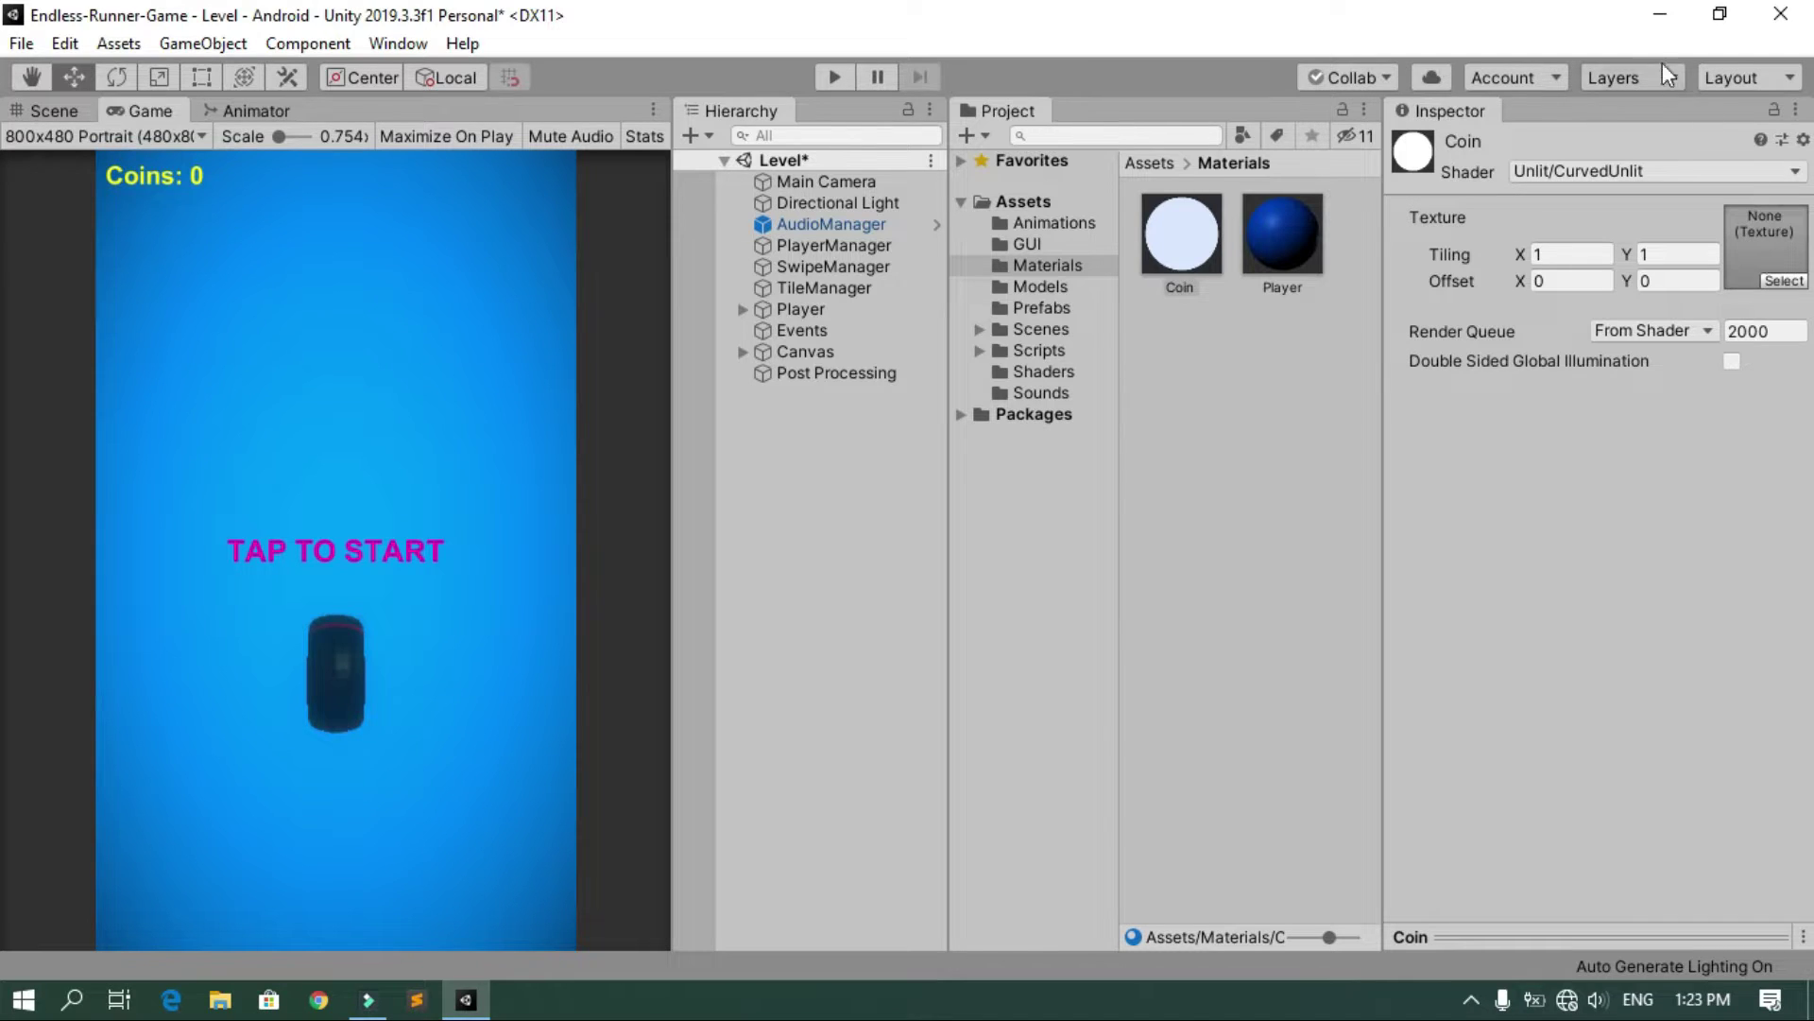
Create a folder named Texutres in Assets and open it
{"action": "left_click", "coordinate": [1065, 204]}
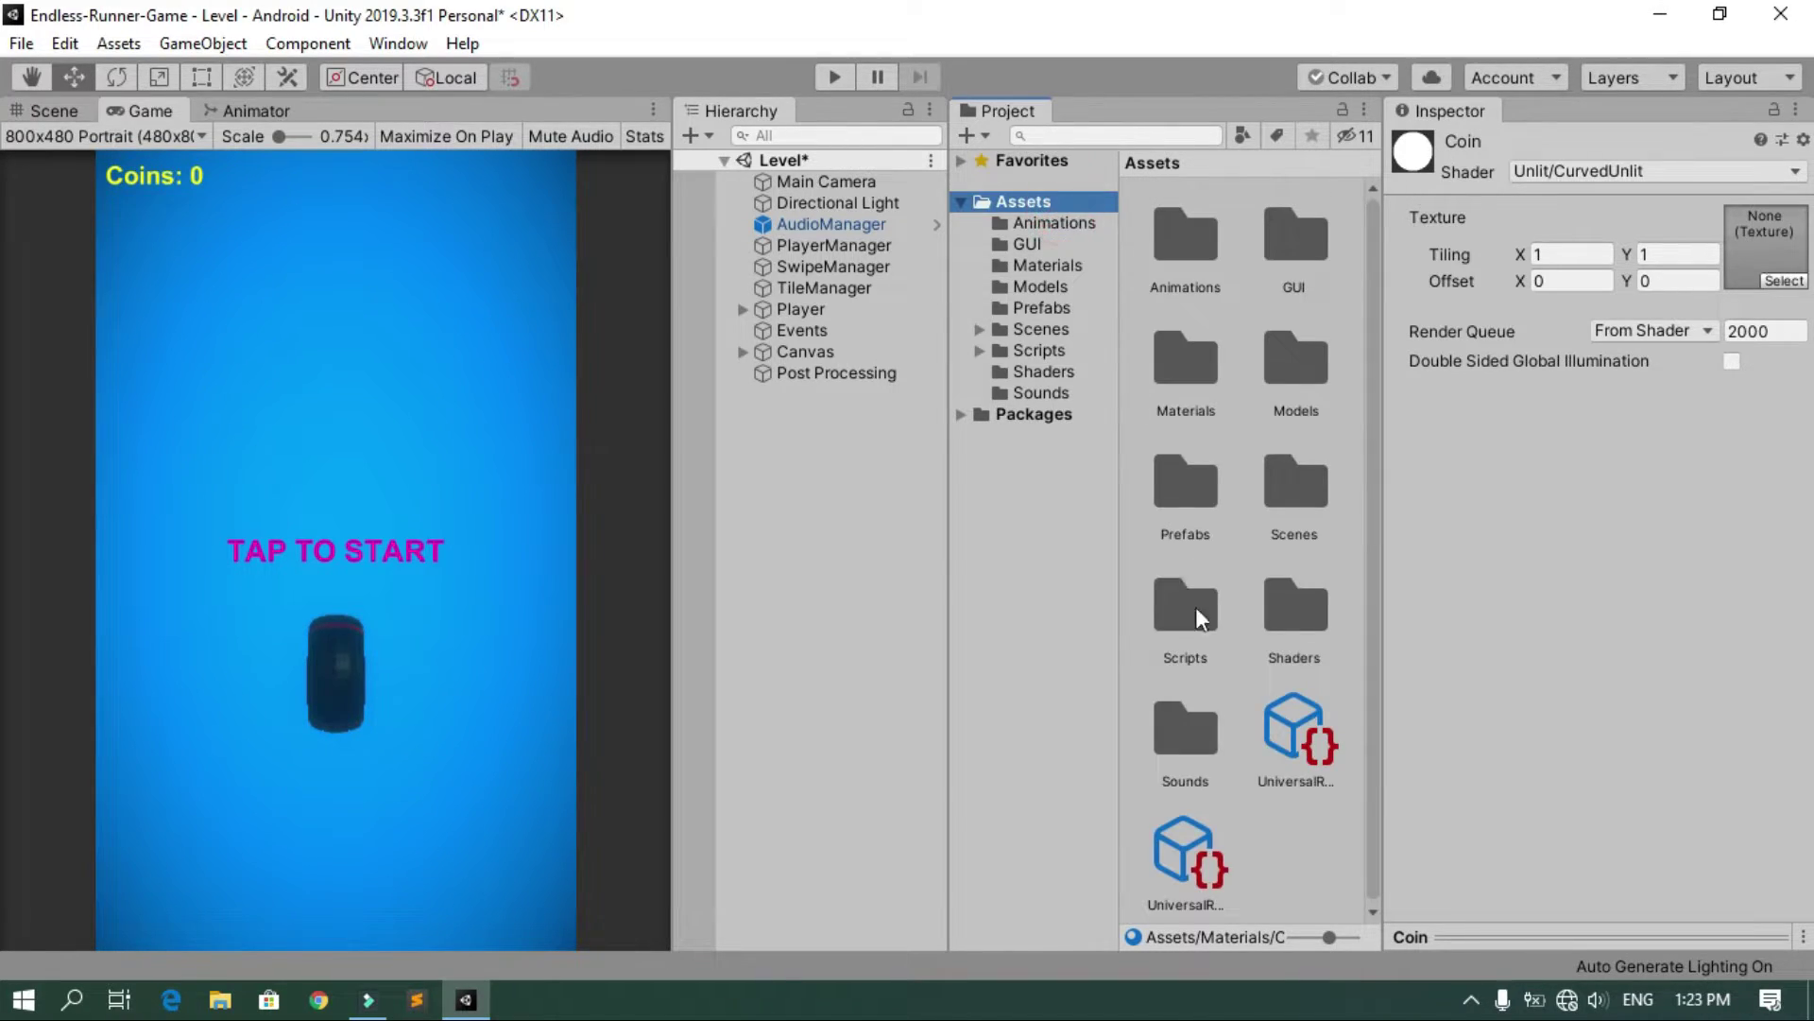
{"action": "right_click", "coordinate": [1287, 876]}
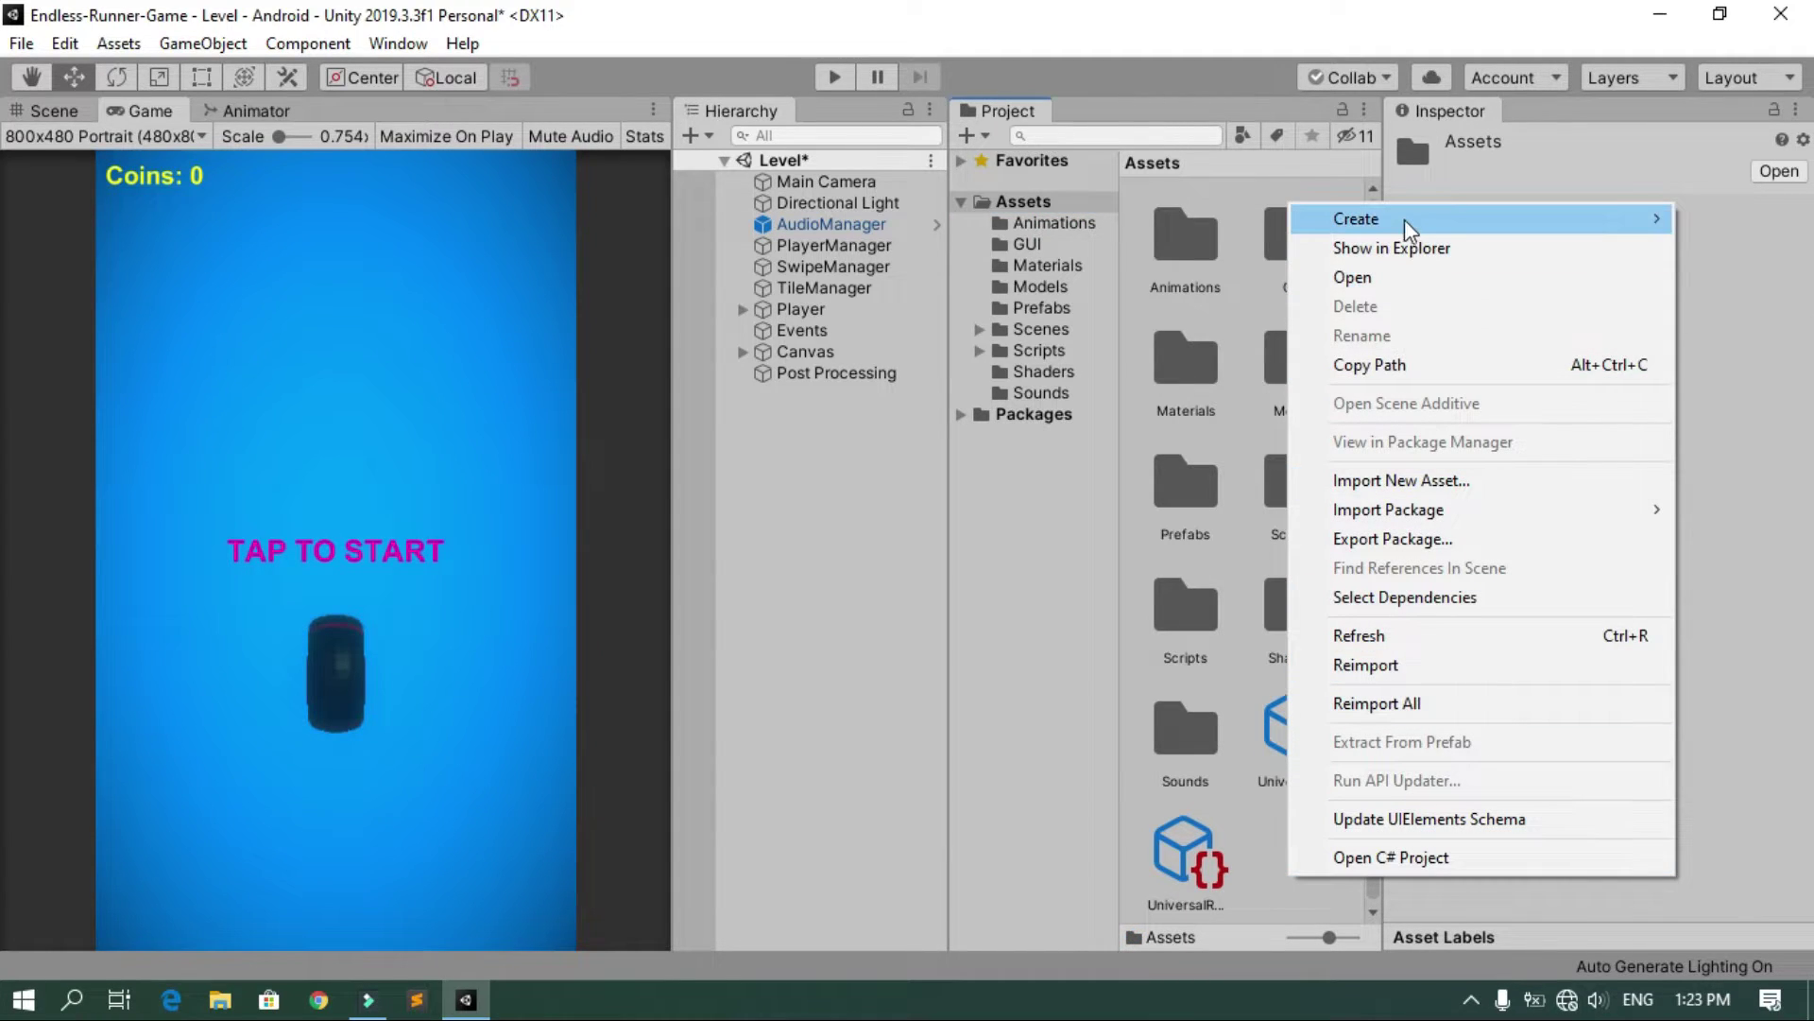
{"action": "mouse_move", "coordinate": [1403, 219]}
{"action": "left_click", "coordinate": [1097, 69]}
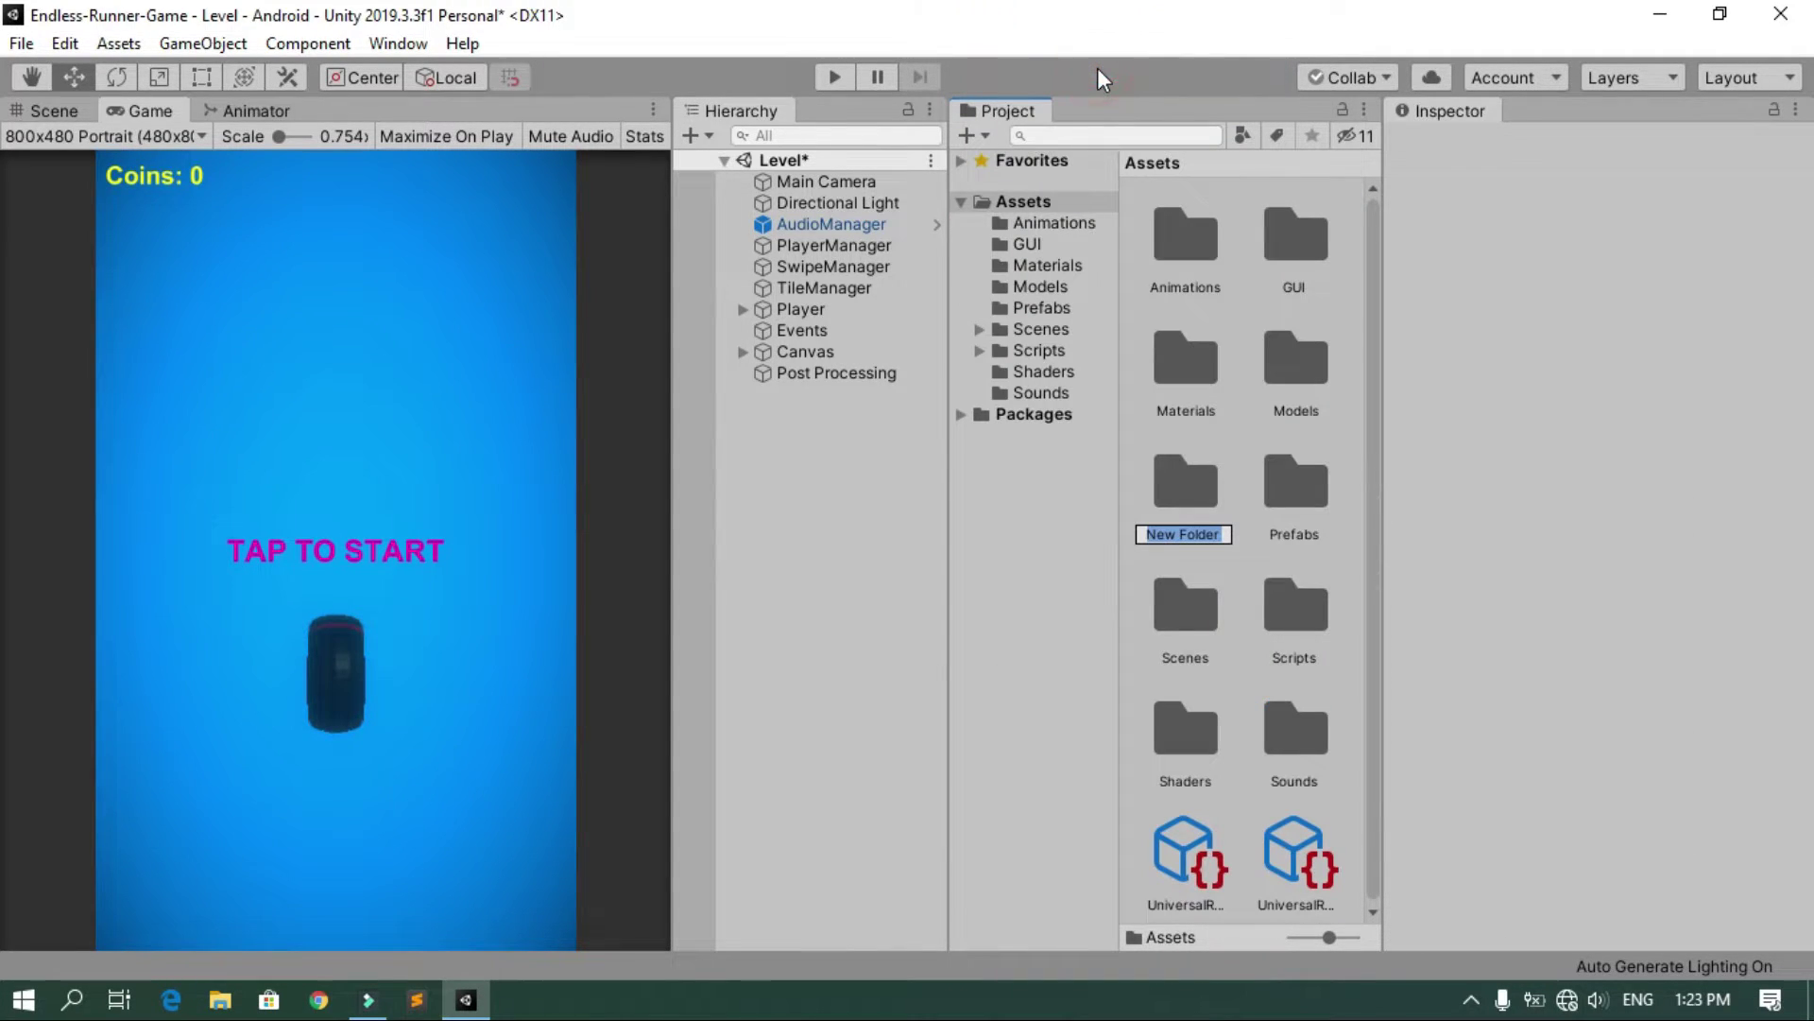
{"action": "type", "text": "Texut"}
{"action": "key", "text": "BackSpace"}
{"action": "key", "text": "BackSpace"}
{"action": "type", "text": "utres"}
{"action": "key", "text": "Return"}
{"action": "key", "text": "Return"}
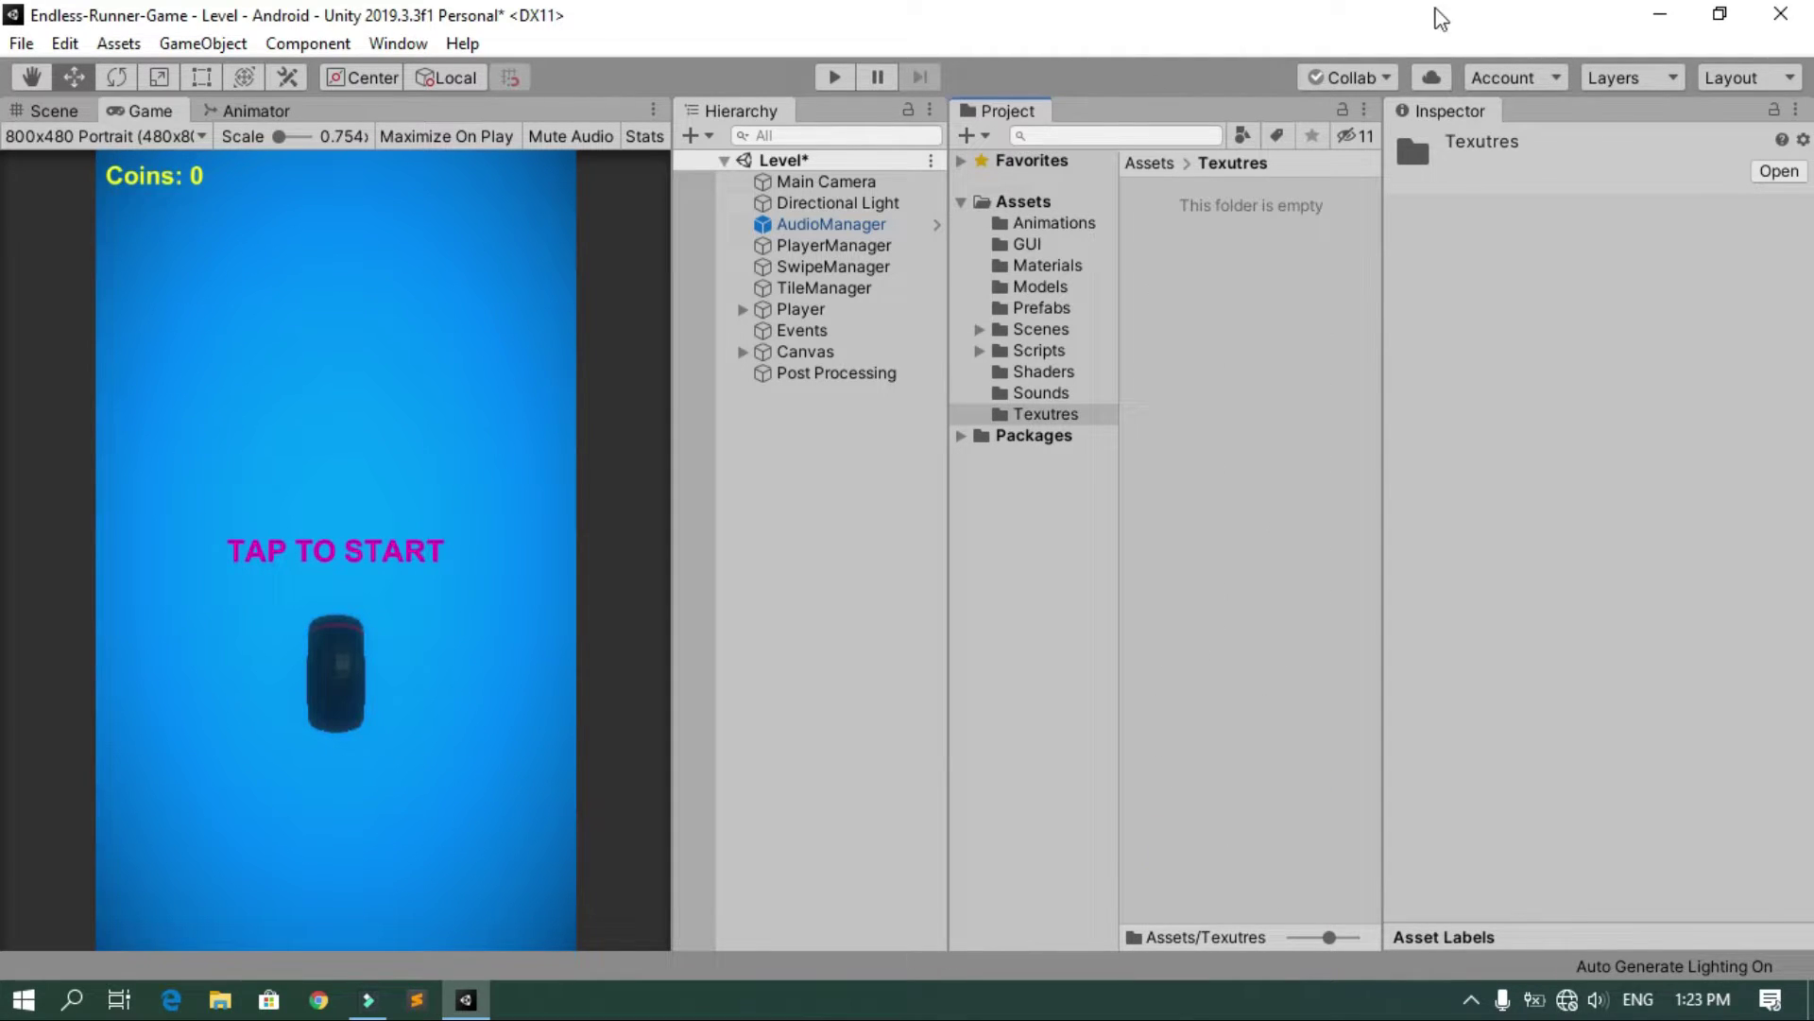
Go to the desktop where the texture images are stored and launch Paint
{"action": "left_click", "coordinate": [1653, 13]}
{"action": "left_click_drag", "start_coordinate": [1485, 310], "coordinate": [293, 65]}
{"action": "left_click", "coordinate": [404, 308]}
{"action": "left_click", "coordinate": [17, 1001]}
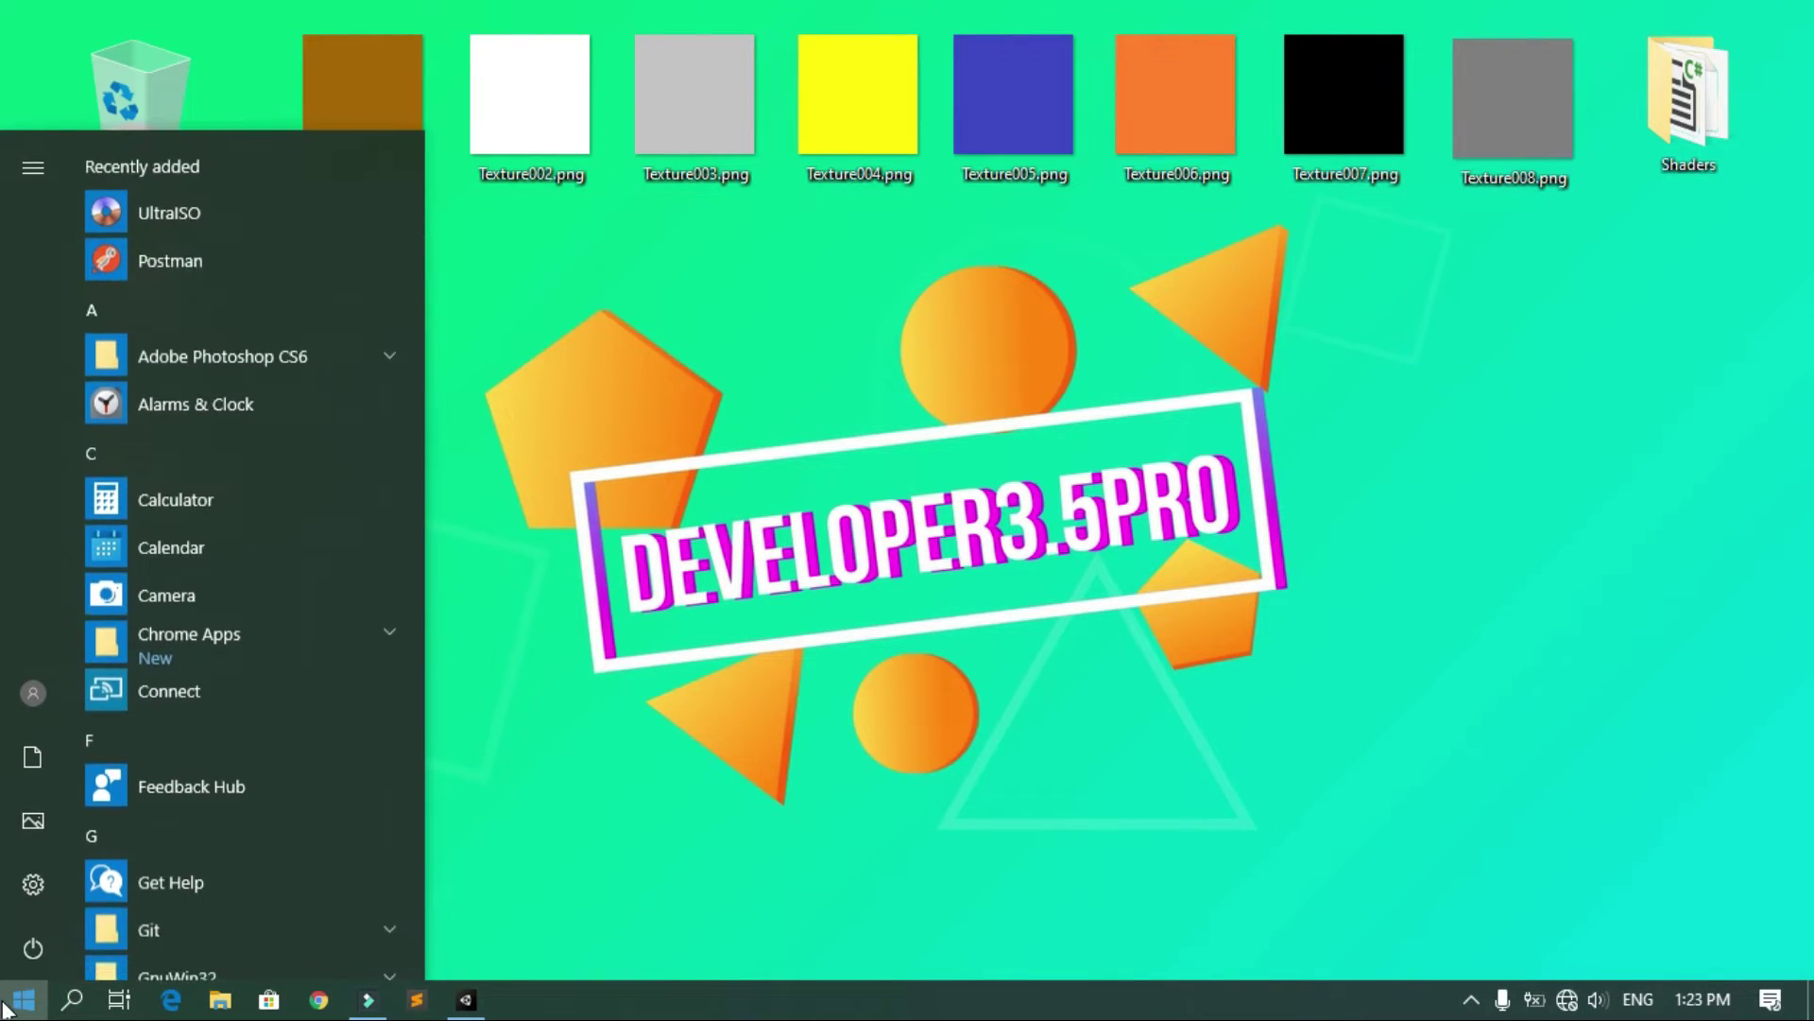
{"action": "type", "text": "paint"}
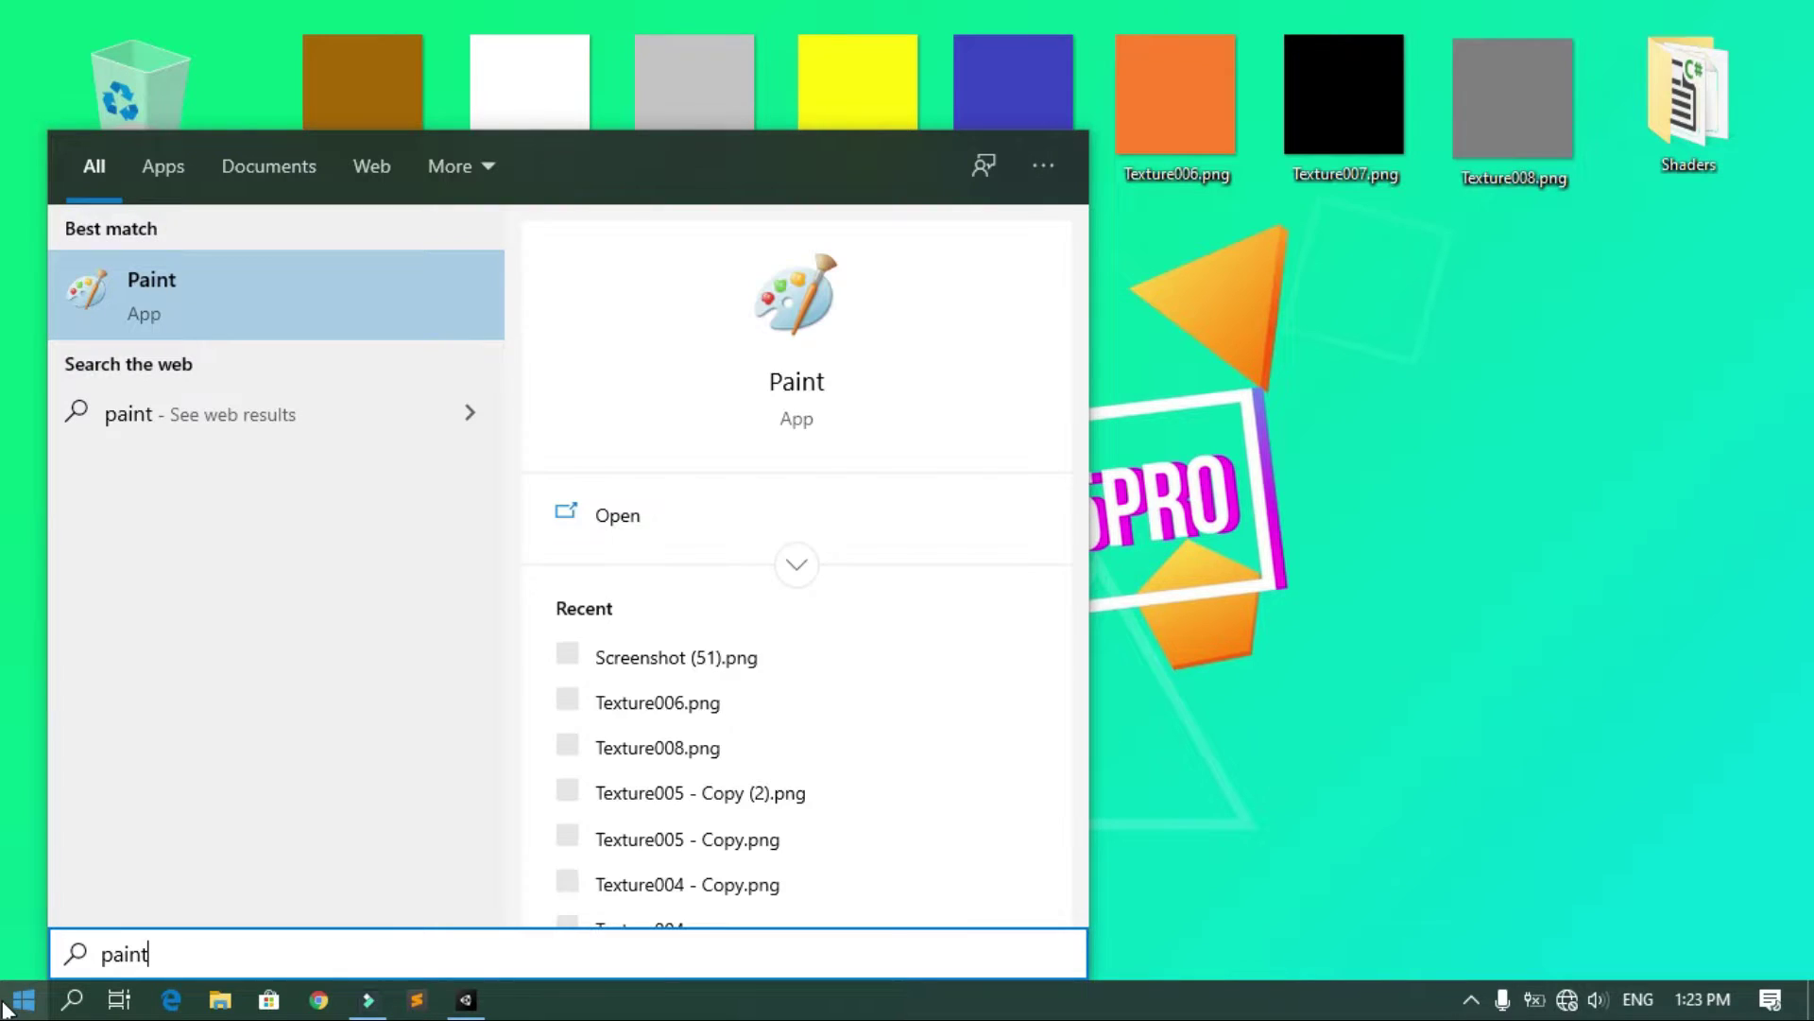
{"action": "key", "text": "Return"}
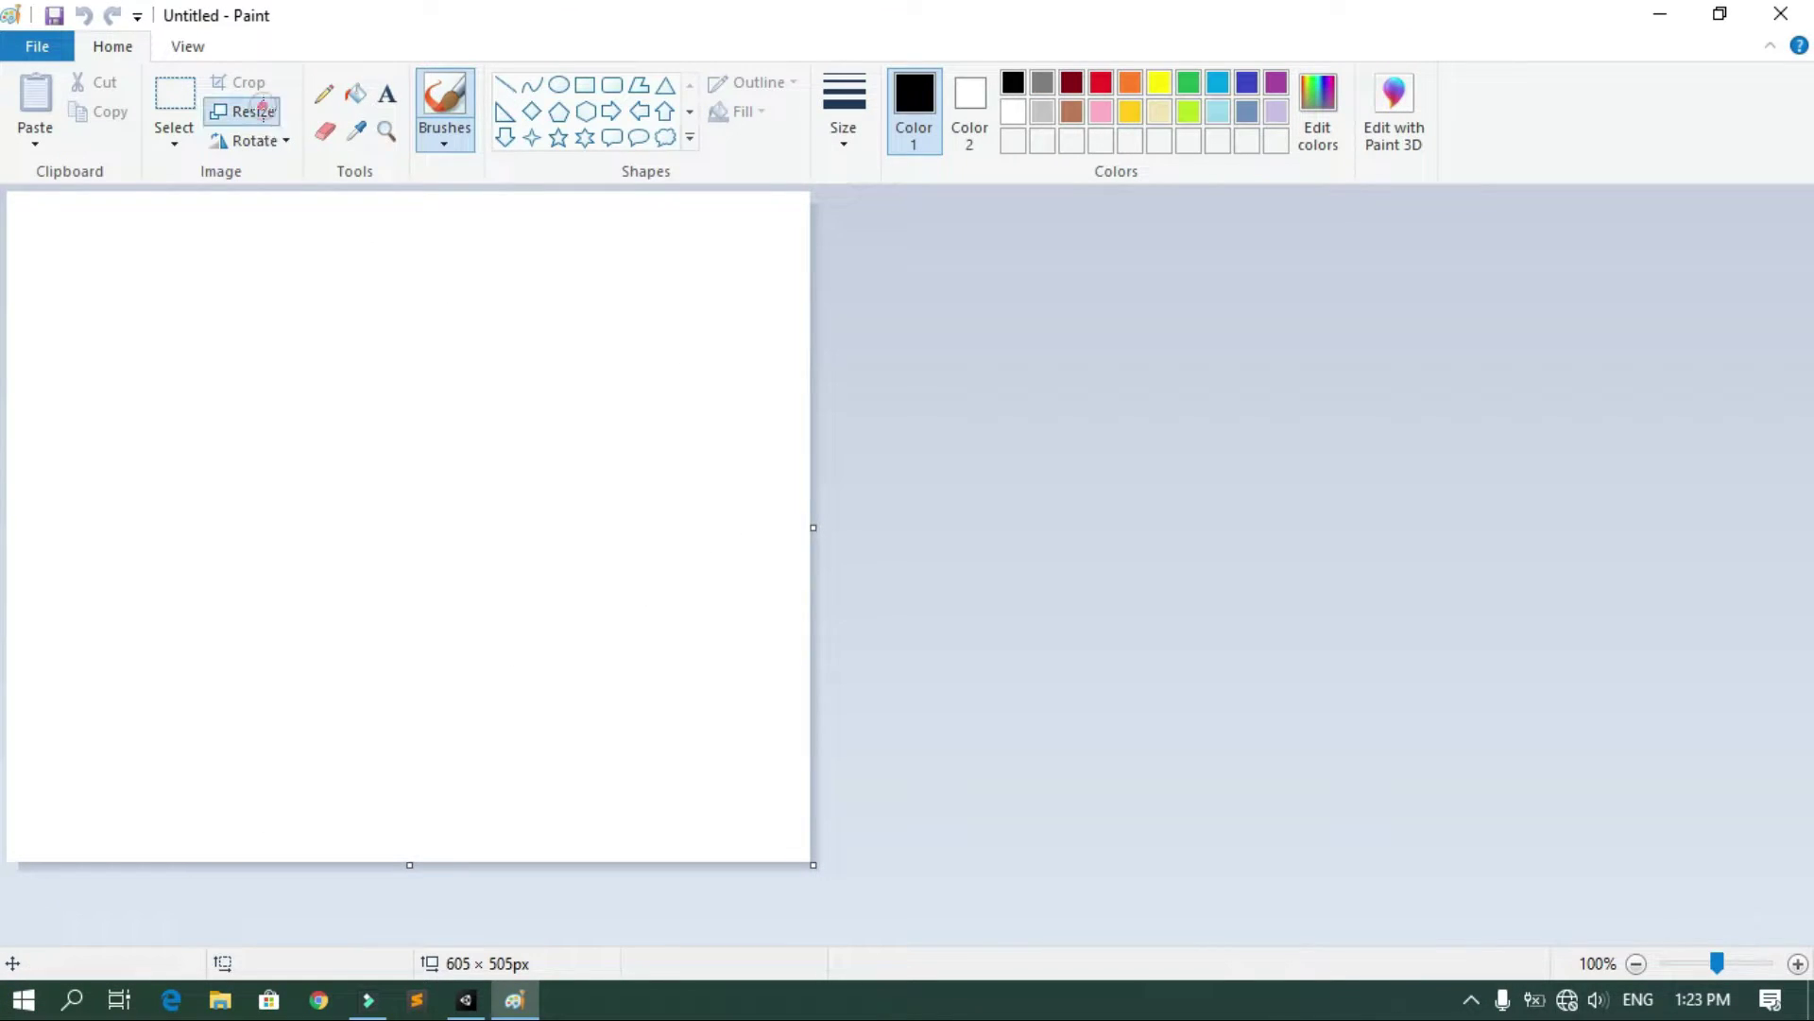
Resize the canvas to 300 × 300 pixels without maintaining the aspect ratio
{"action": "left_click", "coordinate": [246, 112]}
{"action": "left_click", "coordinate": [290, 207]}
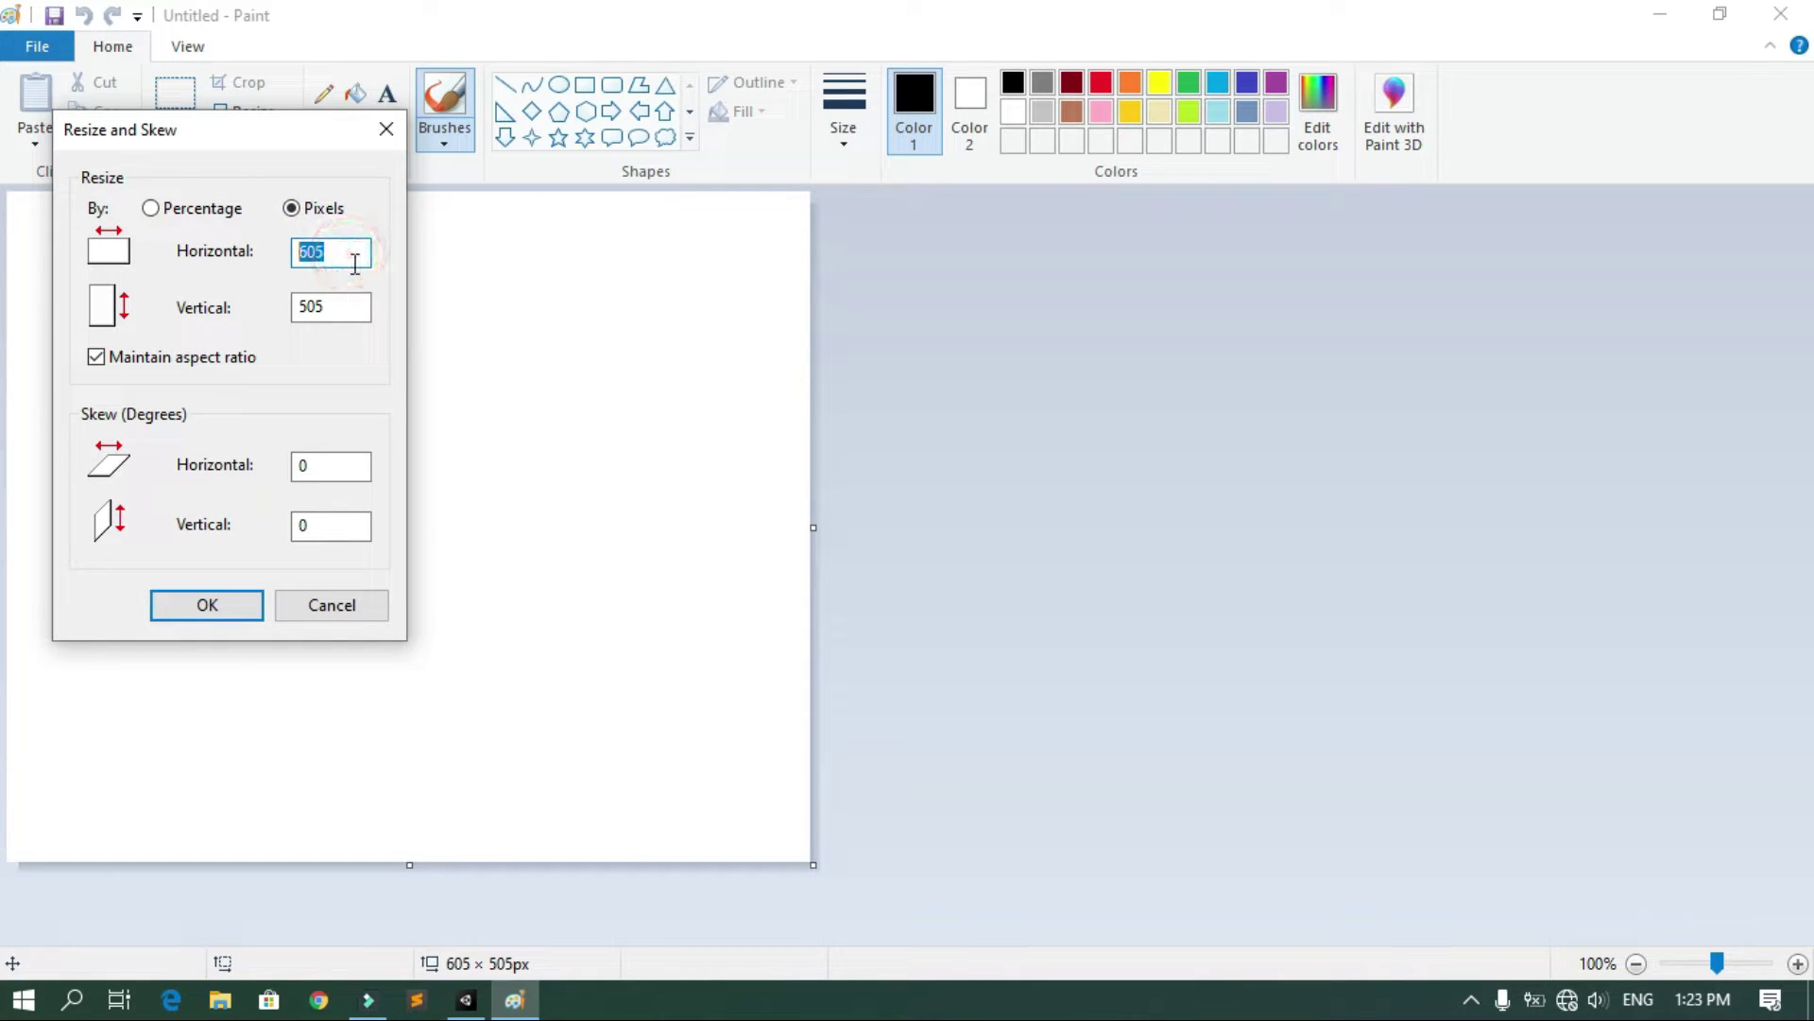
{"action": "left_click", "coordinate": [95, 357]}
{"action": "left_click_drag", "start_coordinate": [345, 307], "coordinate": [301, 306]}
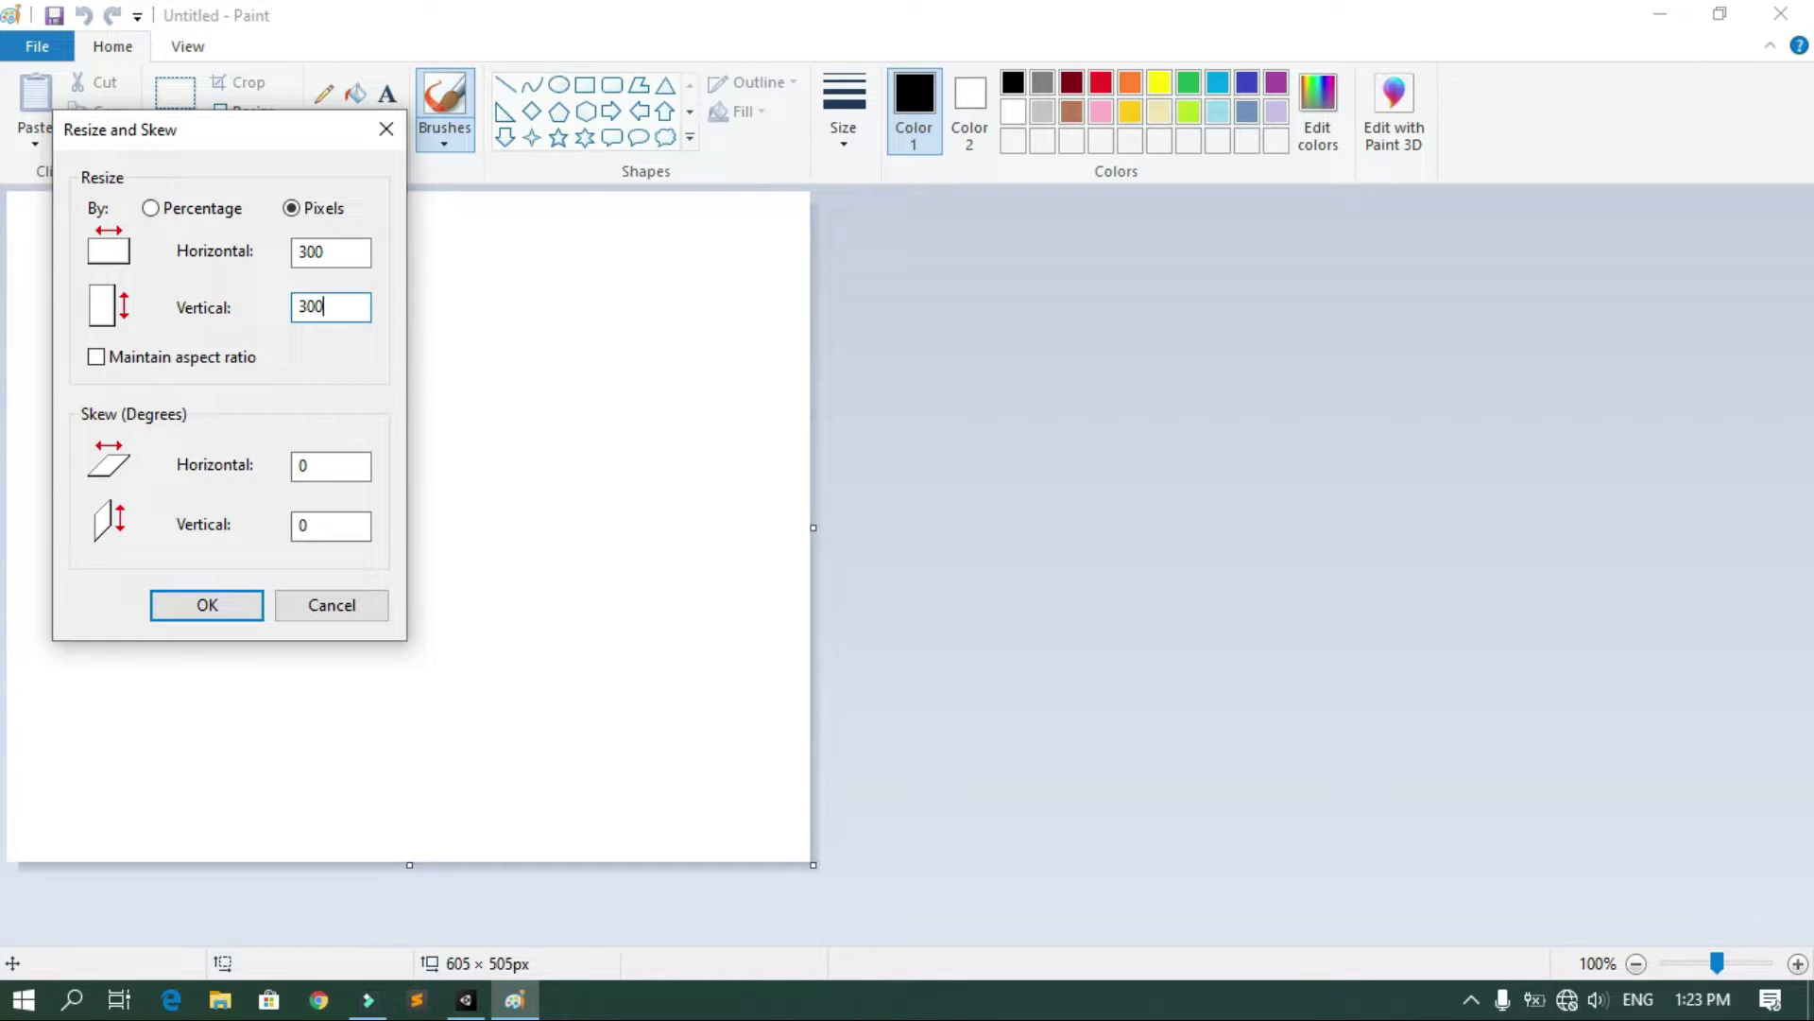
{"action": "left_click", "coordinate": [244, 606]}
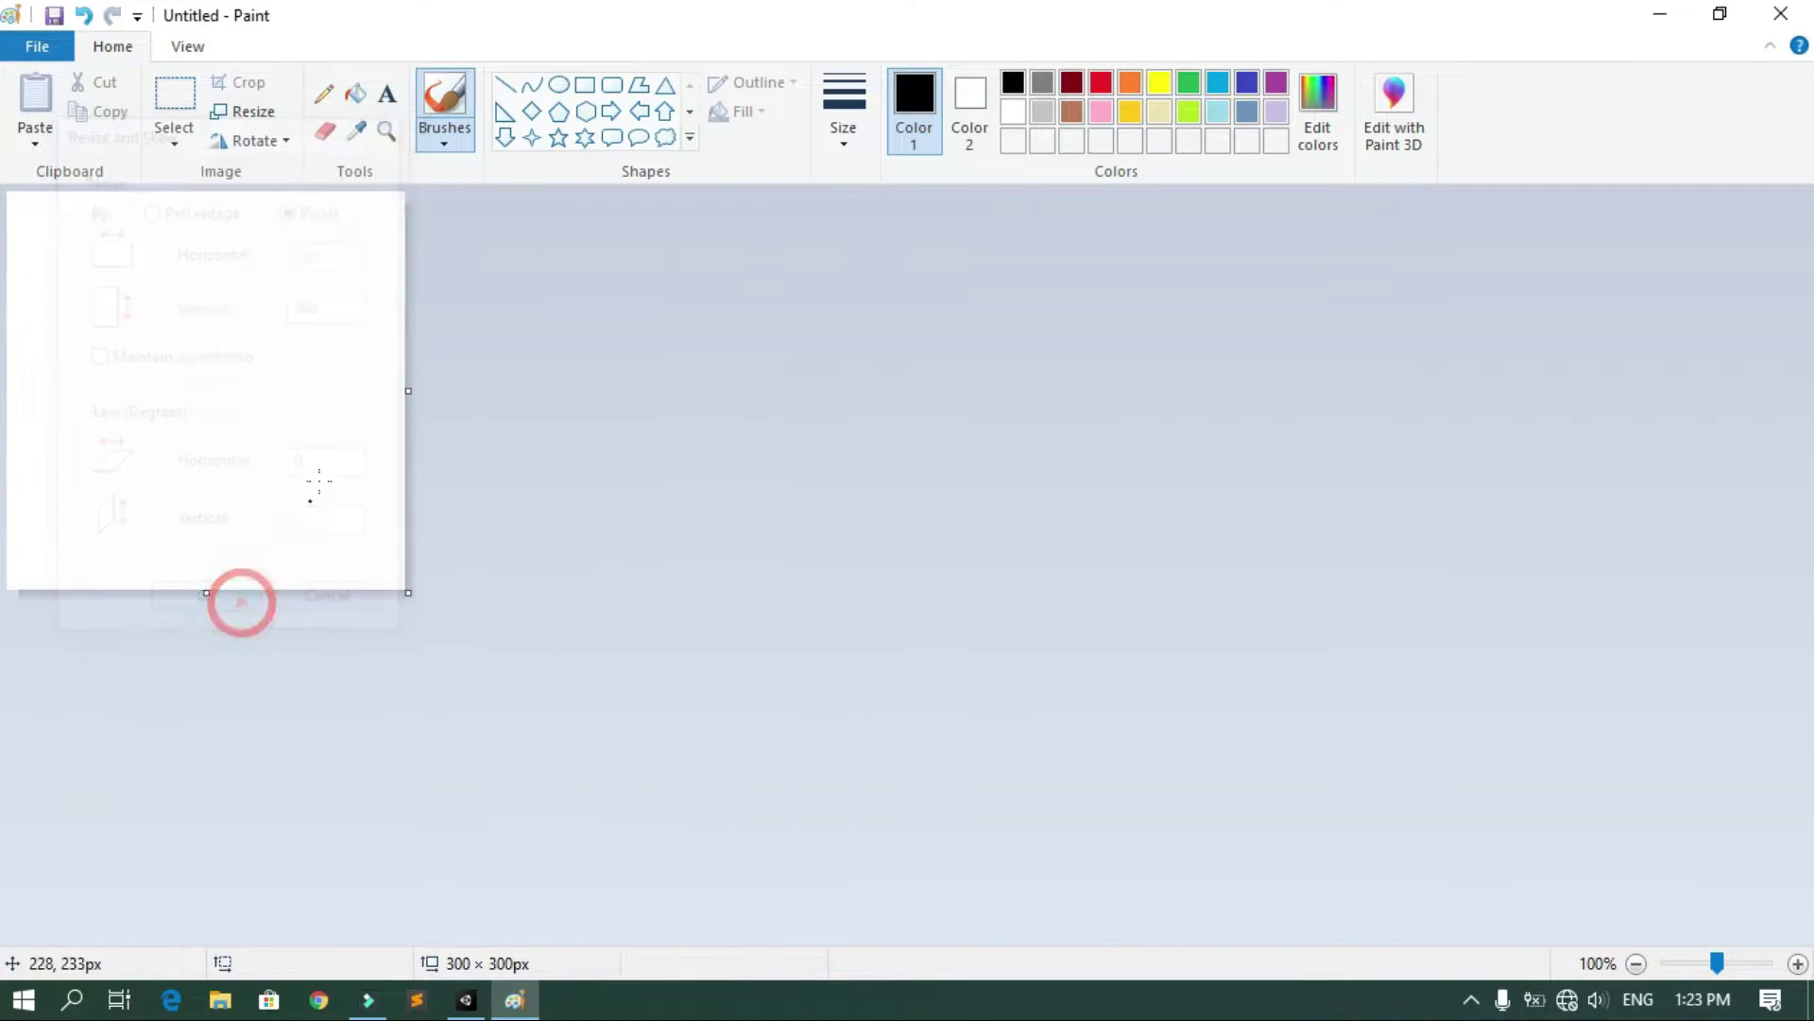
Fill the blank canvas with solid red
{"action": "left_click", "coordinate": [356, 95]}
{"action": "left_click", "coordinate": [1106, 83]}
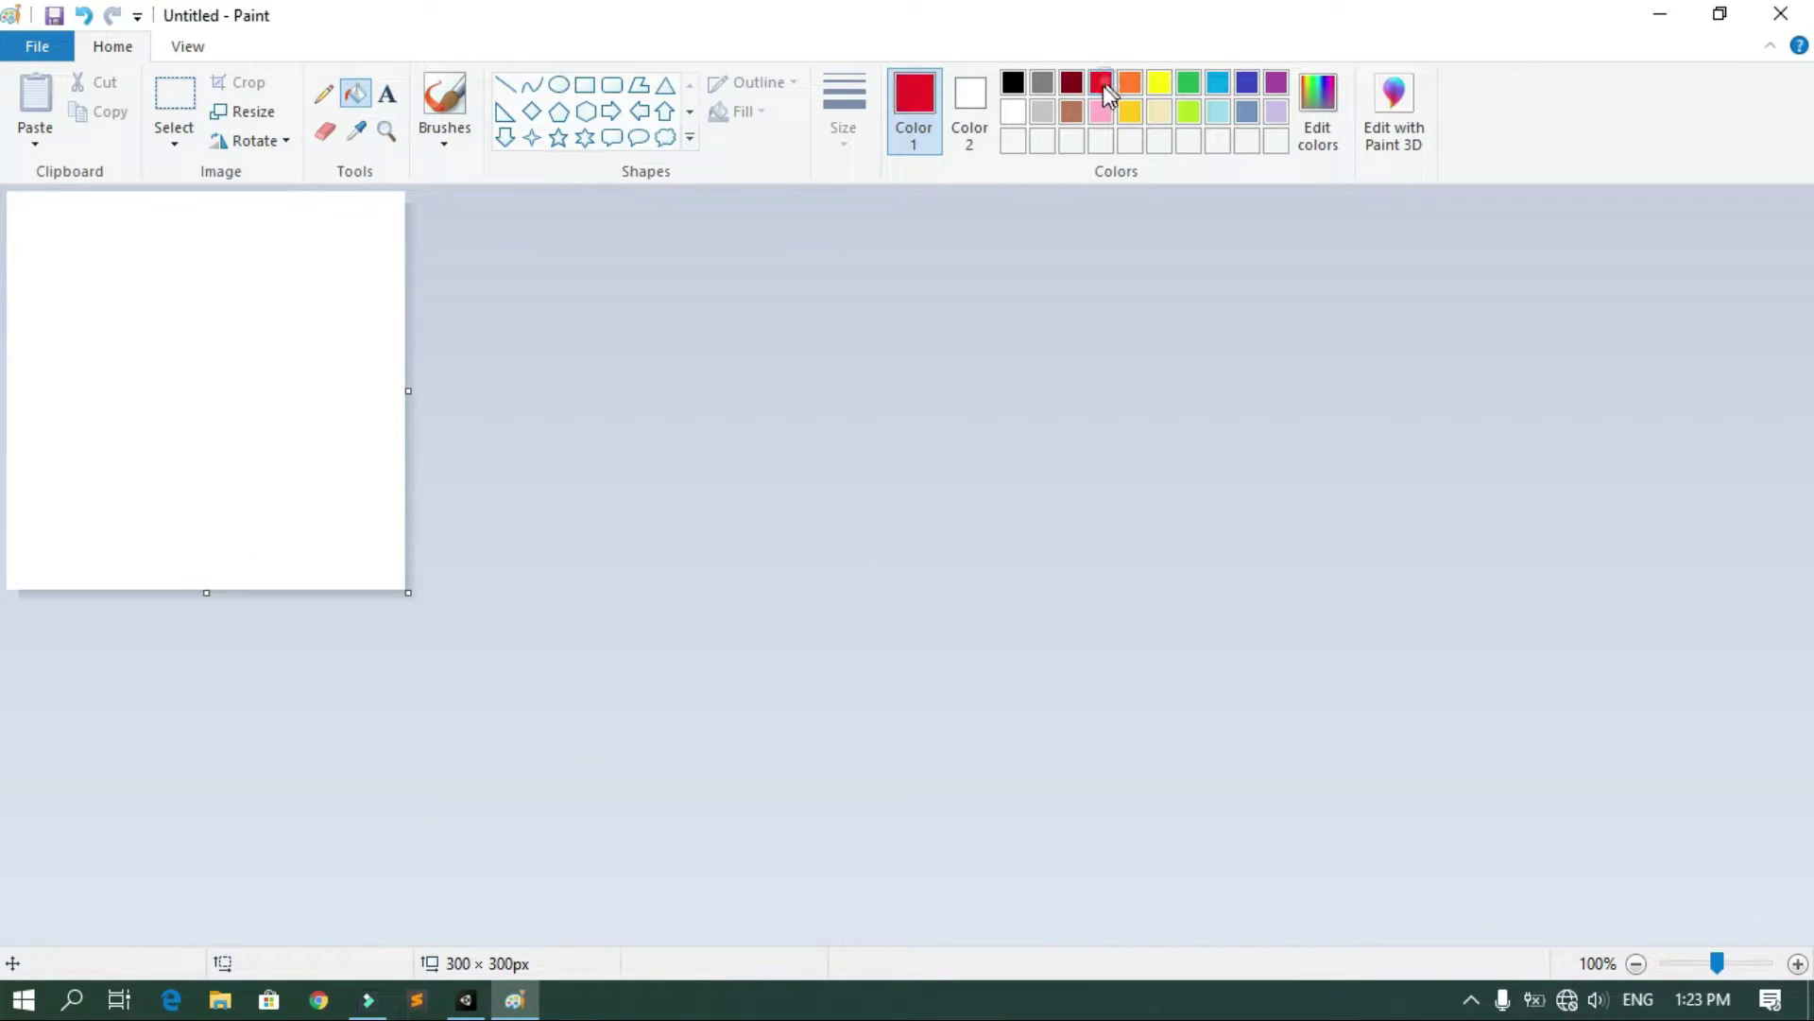
{"action": "left_click", "coordinate": [257, 354]}
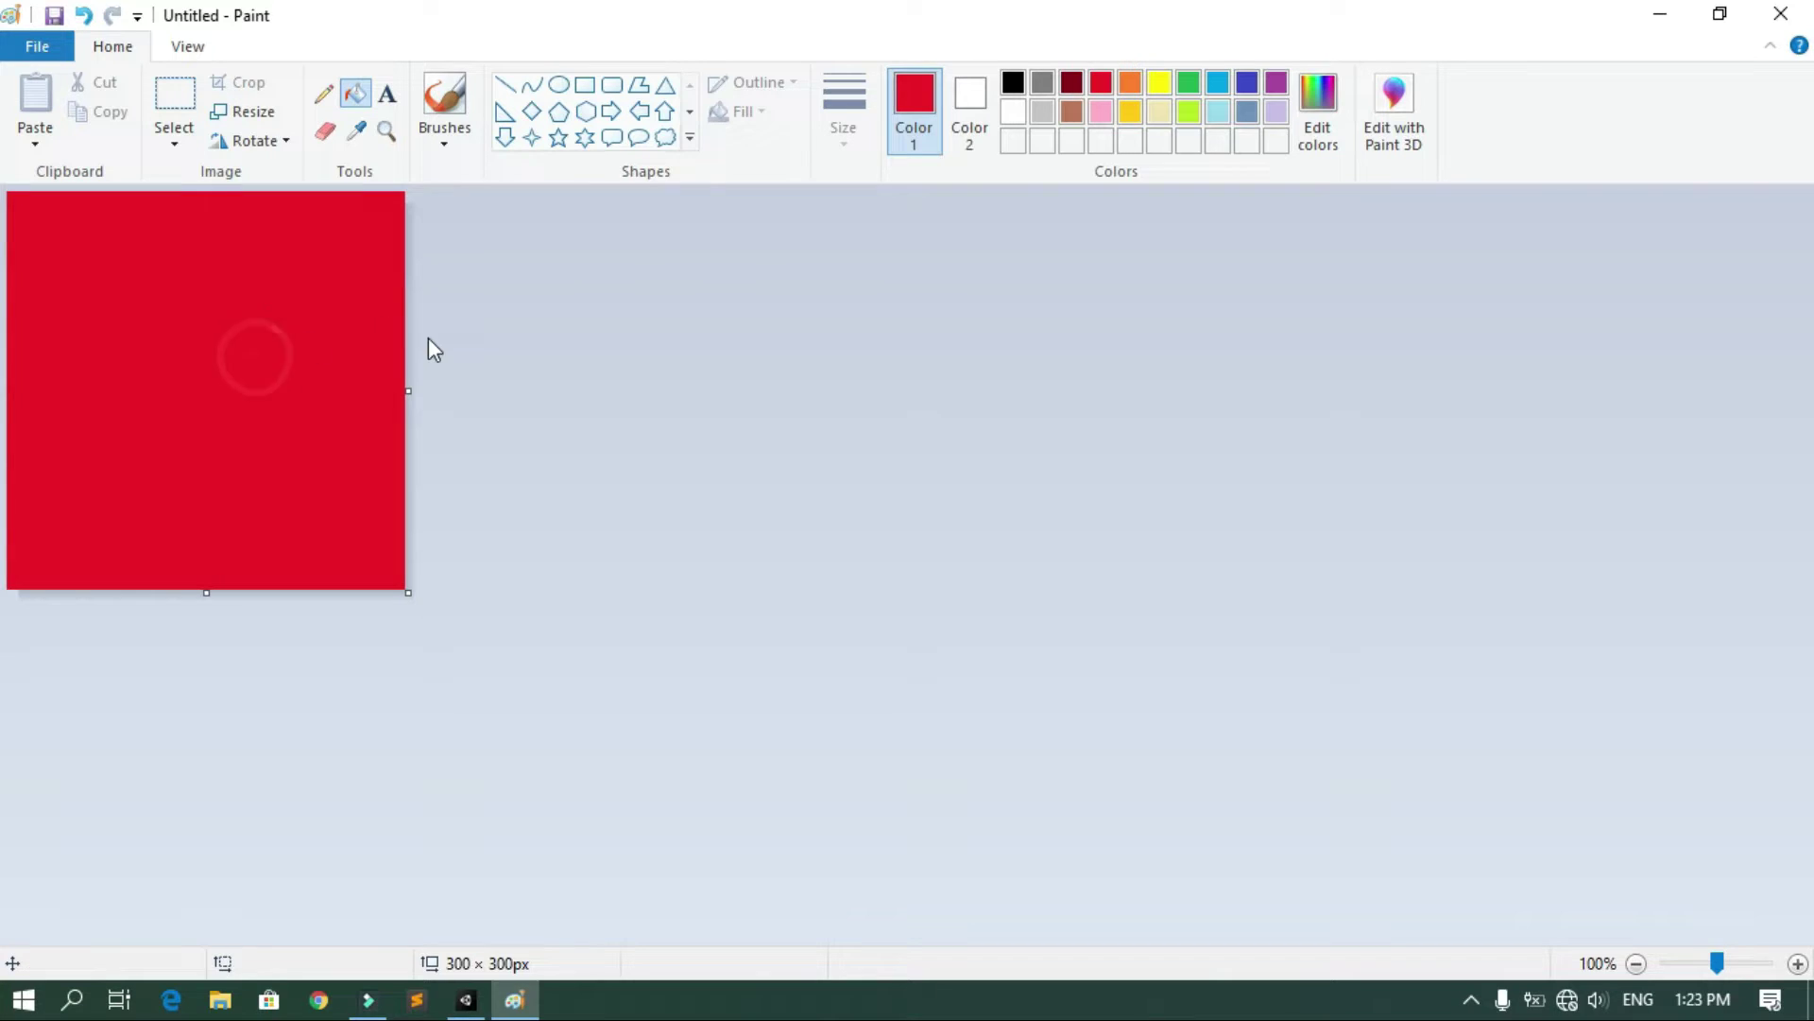
Open the dialog for saving the image as PNG, cancel it, and close Paint without saving
{"action": "left_click", "coordinate": [37, 45]}
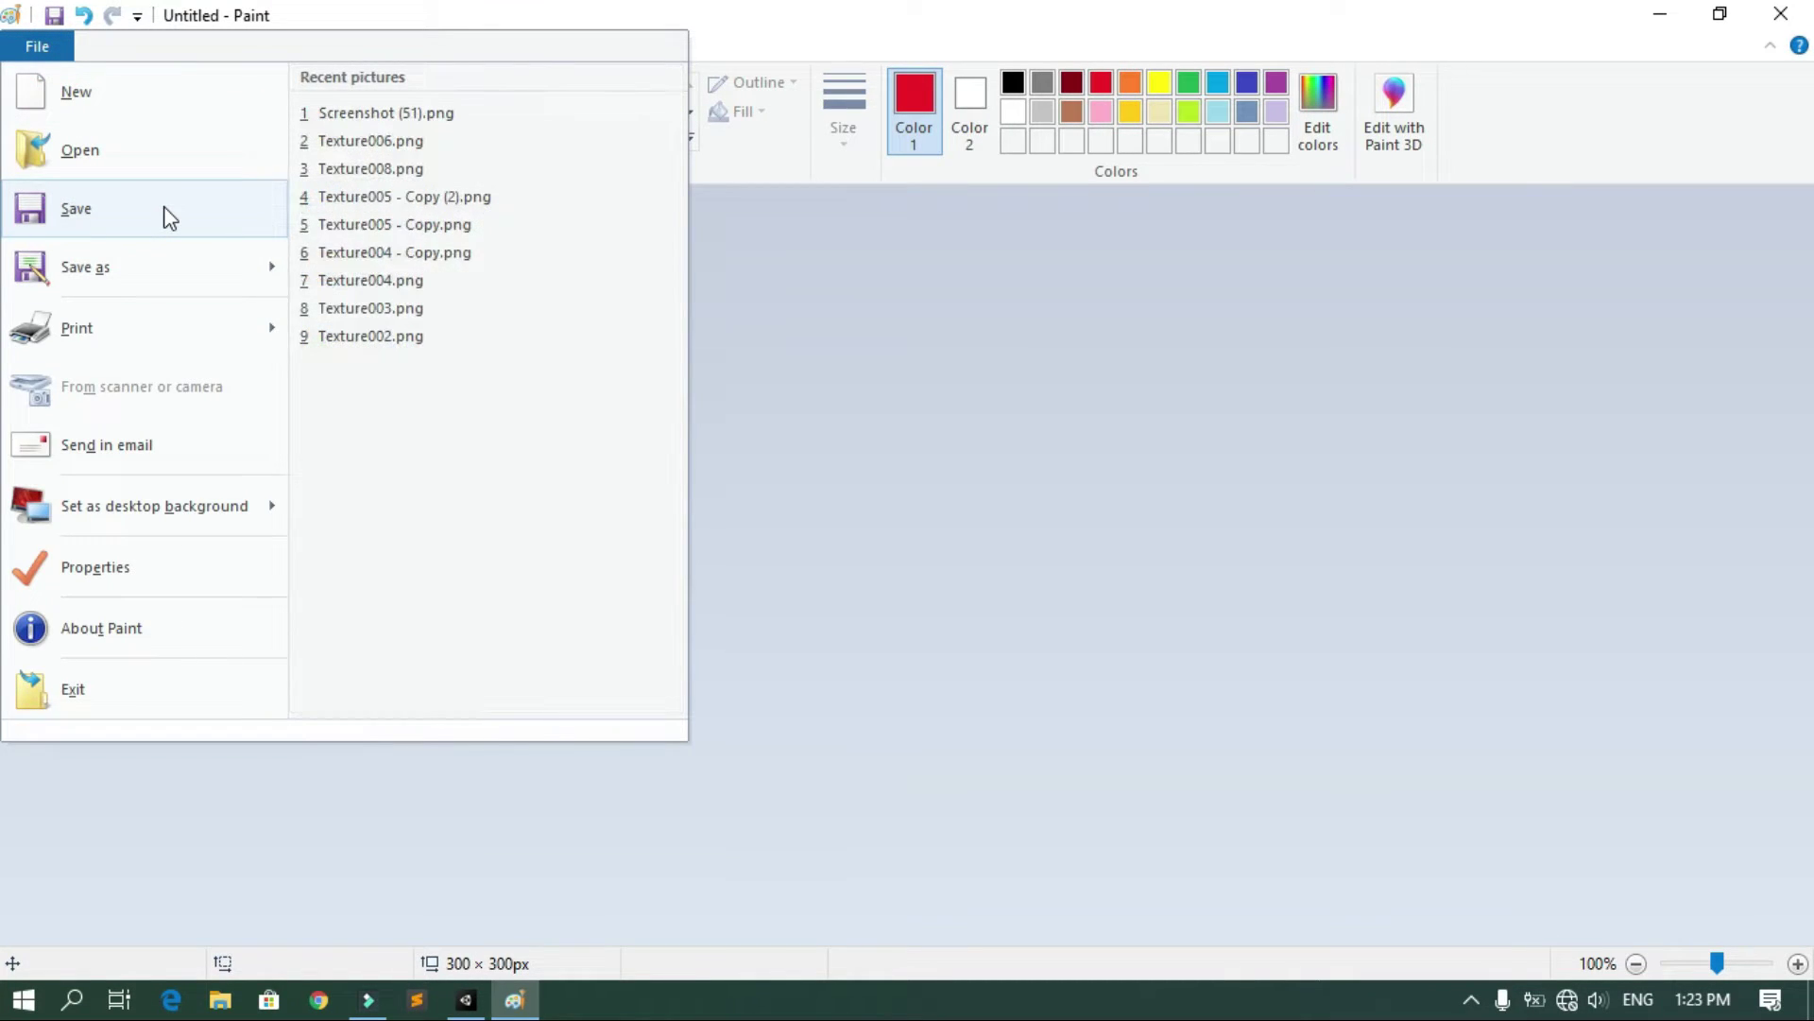
{"action": "mouse_move", "coordinate": [168, 257]}
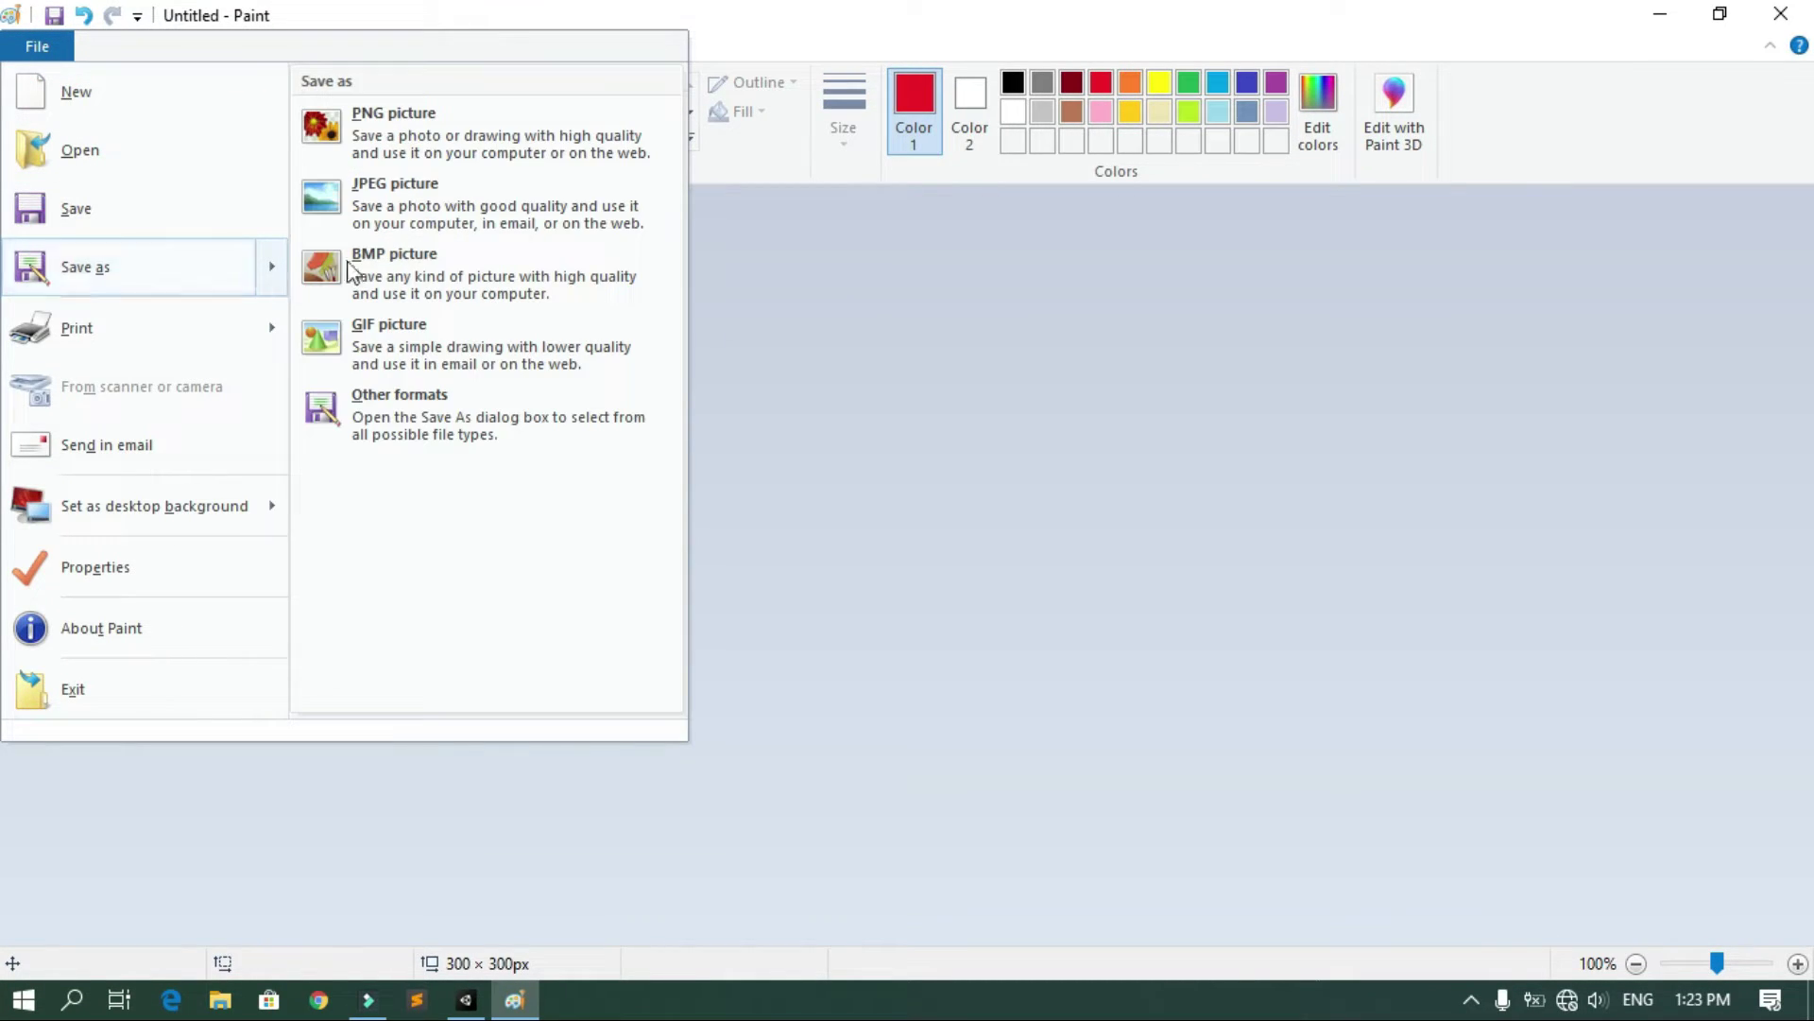
{"action": "left_click", "coordinate": [470, 156]}
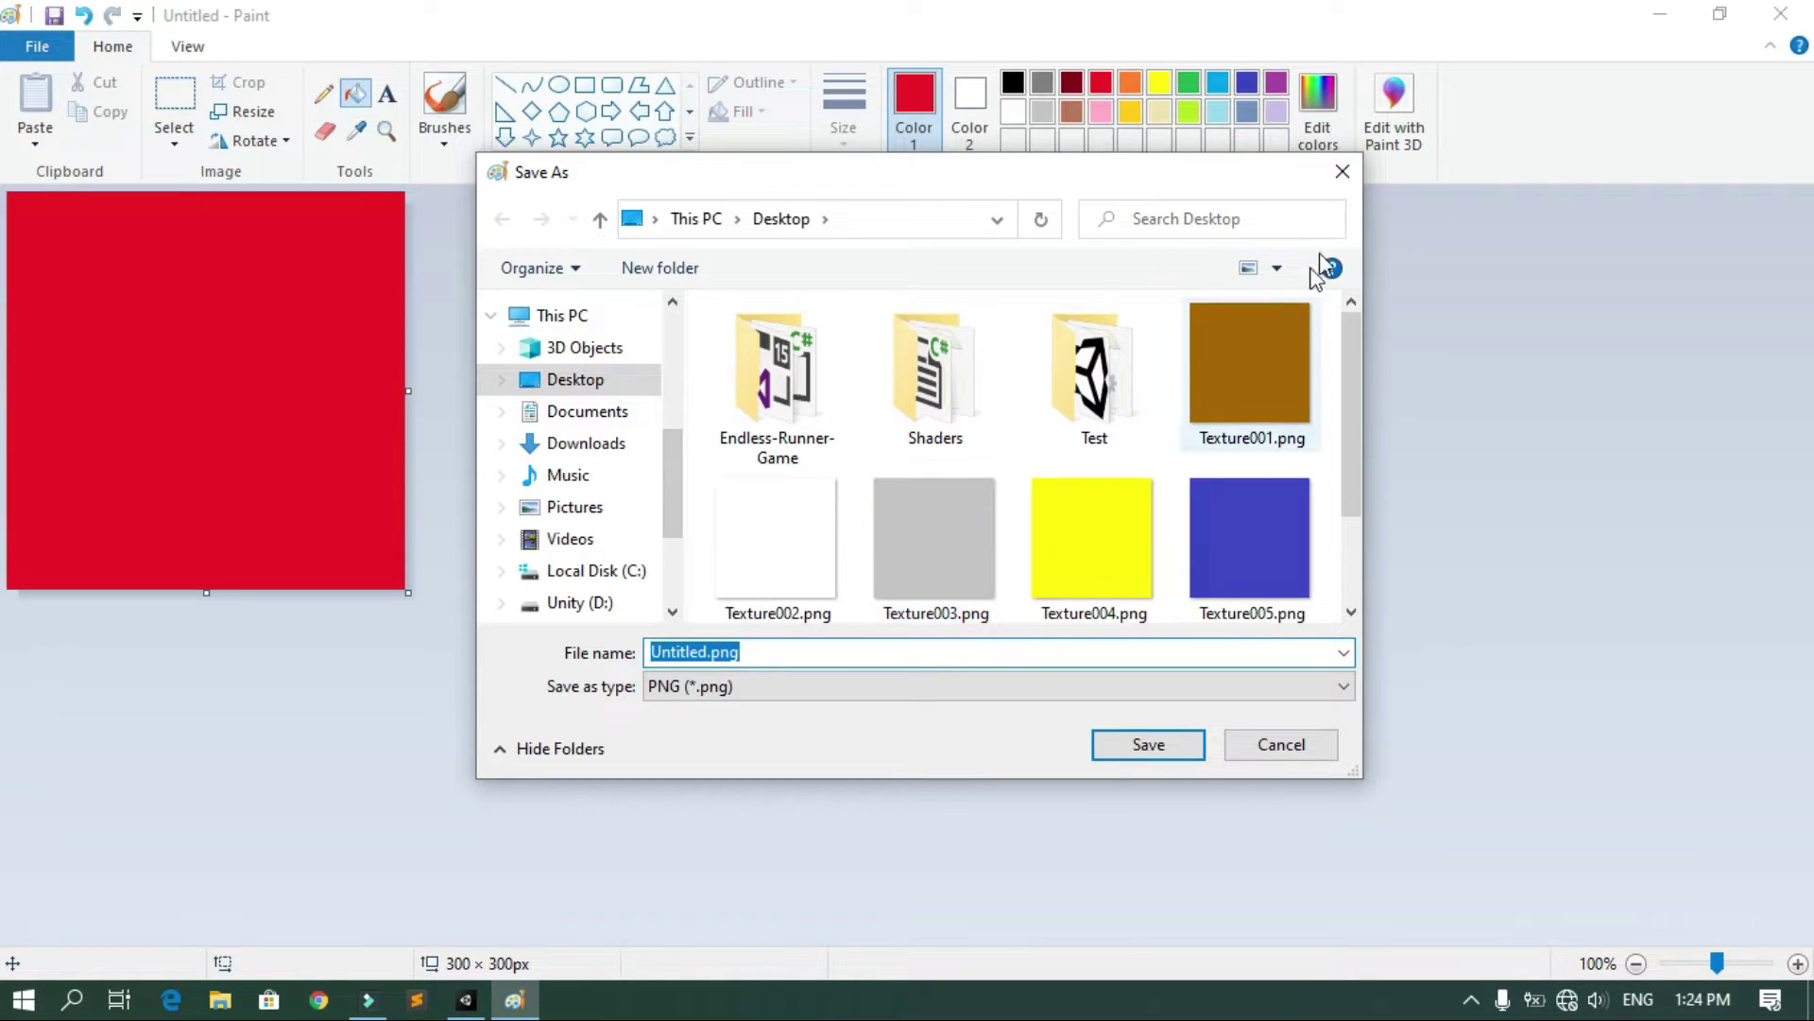
{"action": "left_click", "coordinate": [1343, 173]}
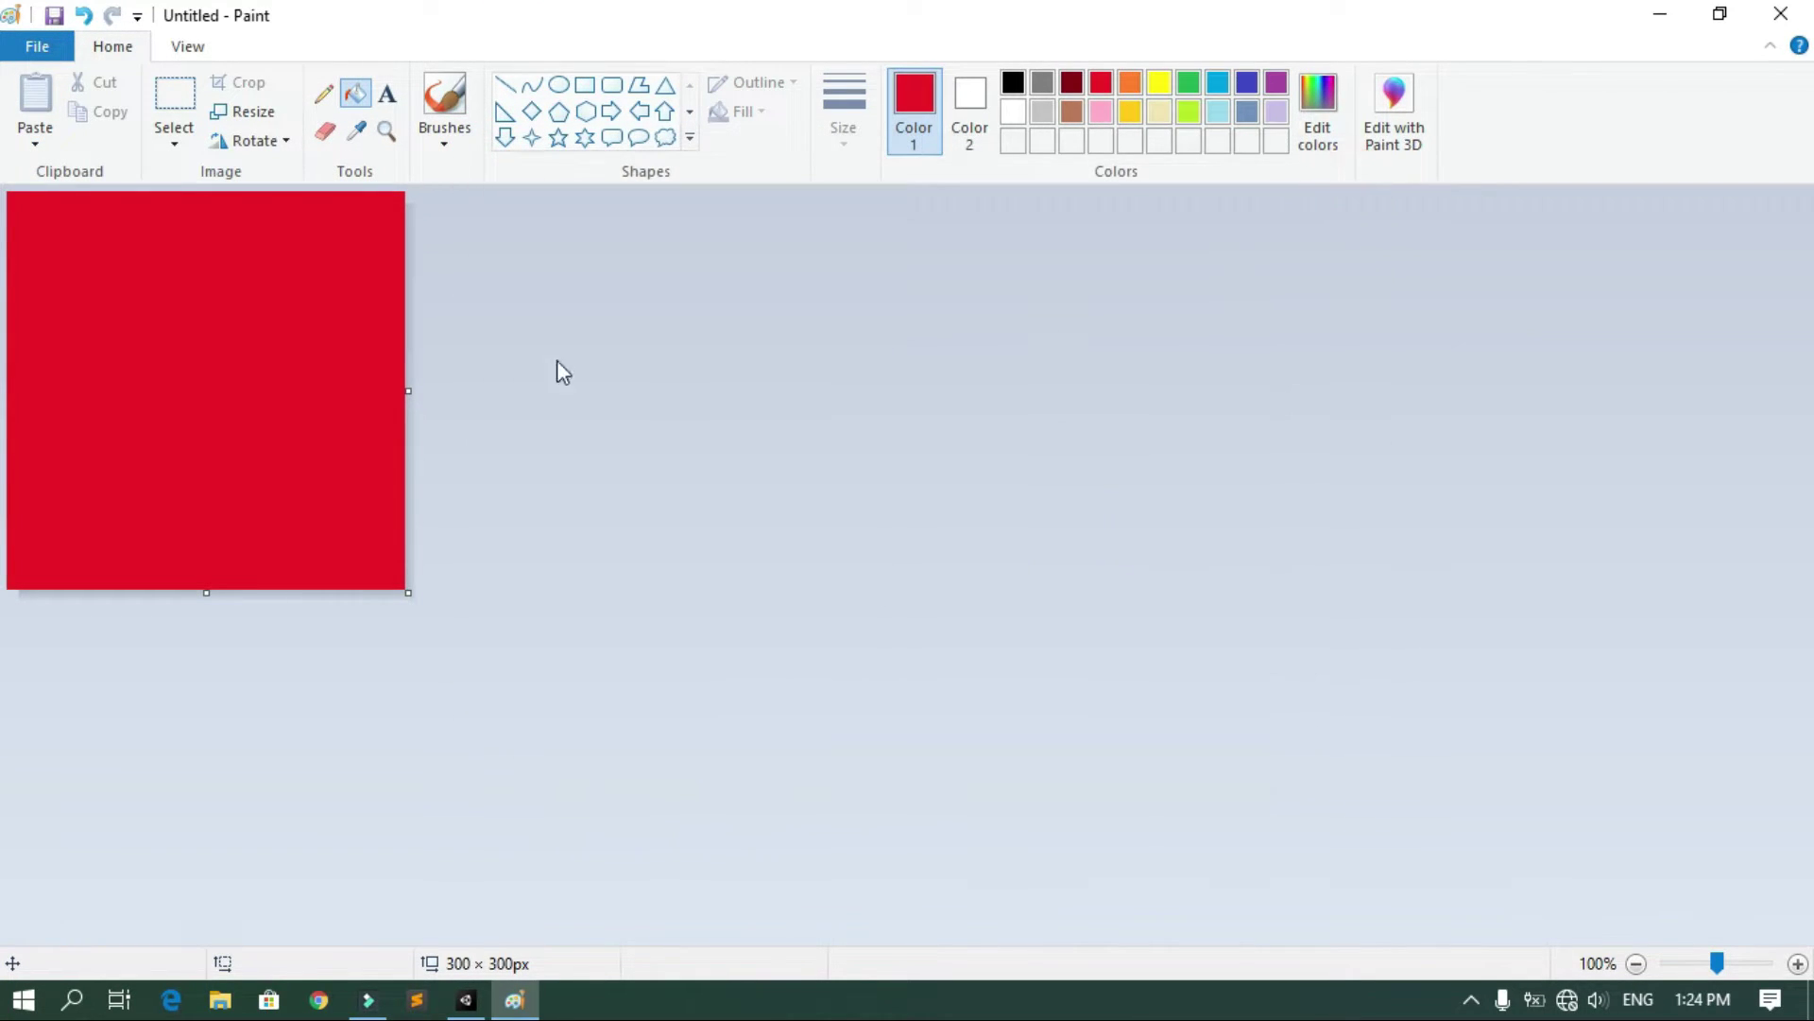
{"action": "left_click", "coordinate": [1782, 13]}
{"action": "left_click", "coordinate": [939, 504]}
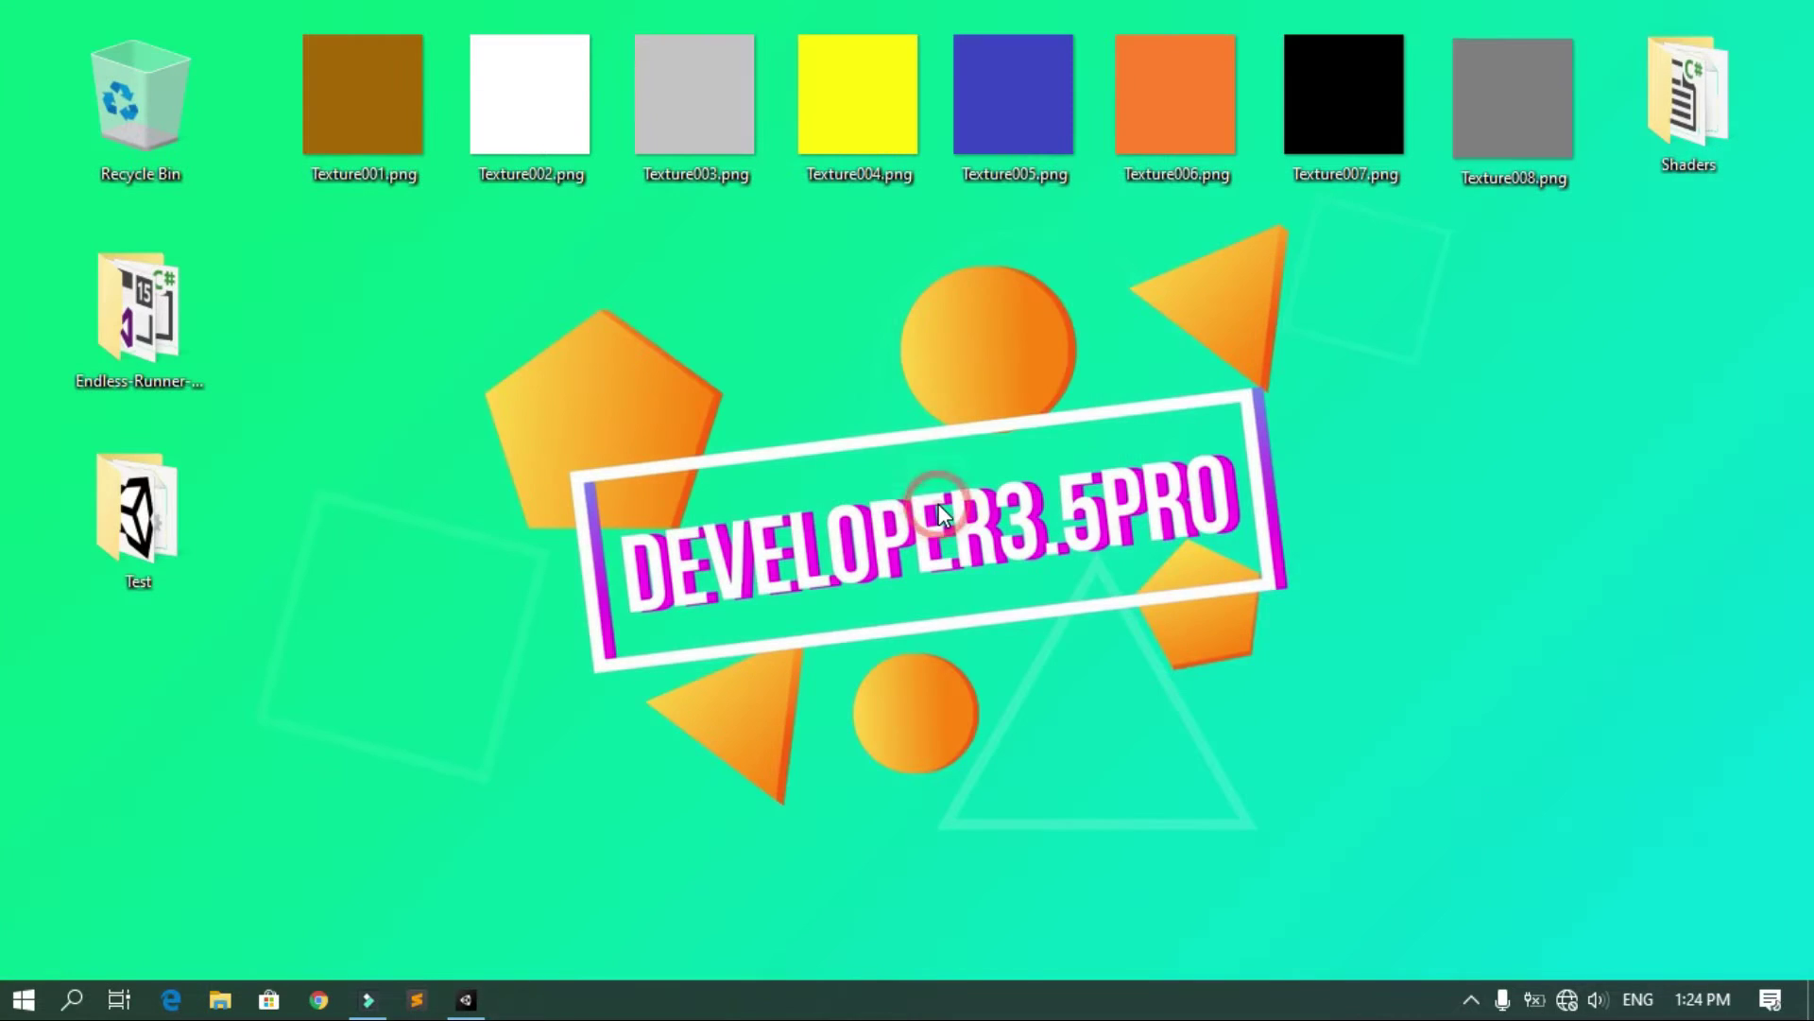
Import the eight images Texture001.png to Texture008.png from the desktop into the Unity project's Texutres folder
{"action": "left_click_drag", "start_coordinate": [1565, 369], "coordinate": [304, 25]}
{"action": "left_click_drag", "start_coordinate": [1493, 167], "coordinate": [1221, 550]}
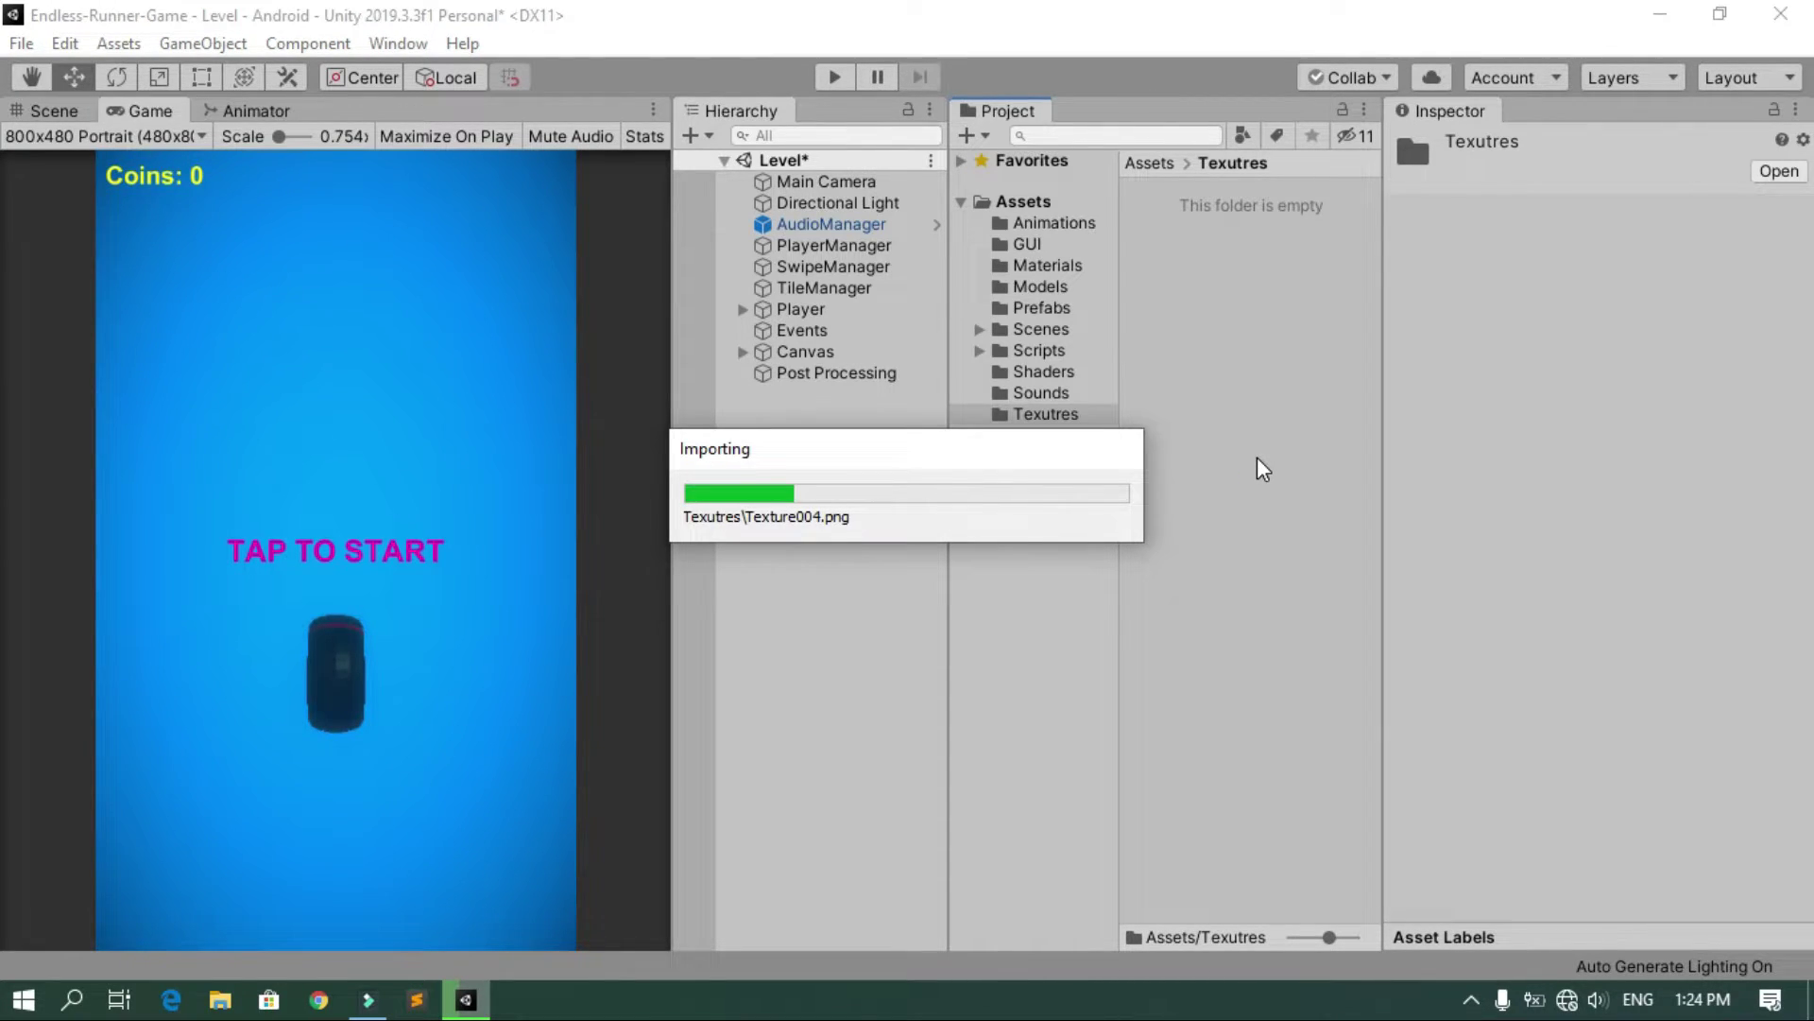
Assign Texture004 as the texture of the Coin material in the Materials folder
{"action": "left_click", "coordinate": [1078, 267]}
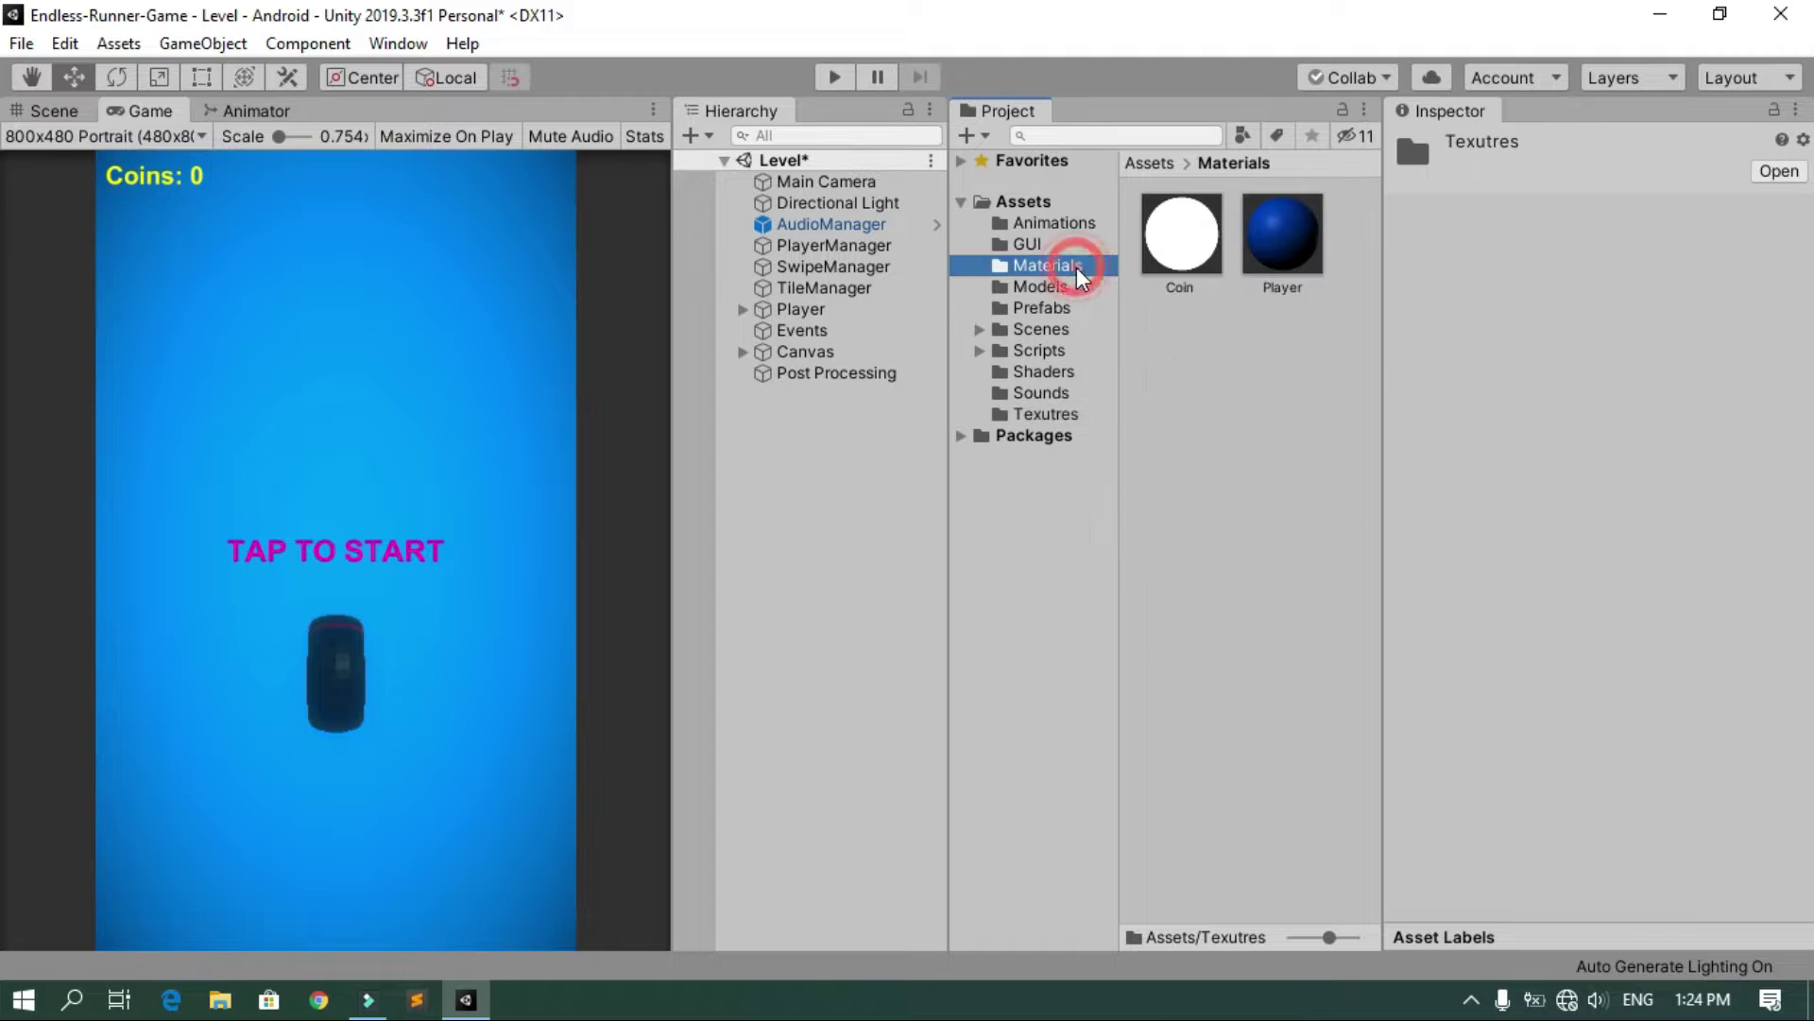
{"action": "left_click", "coordinate": [1206, 254]}
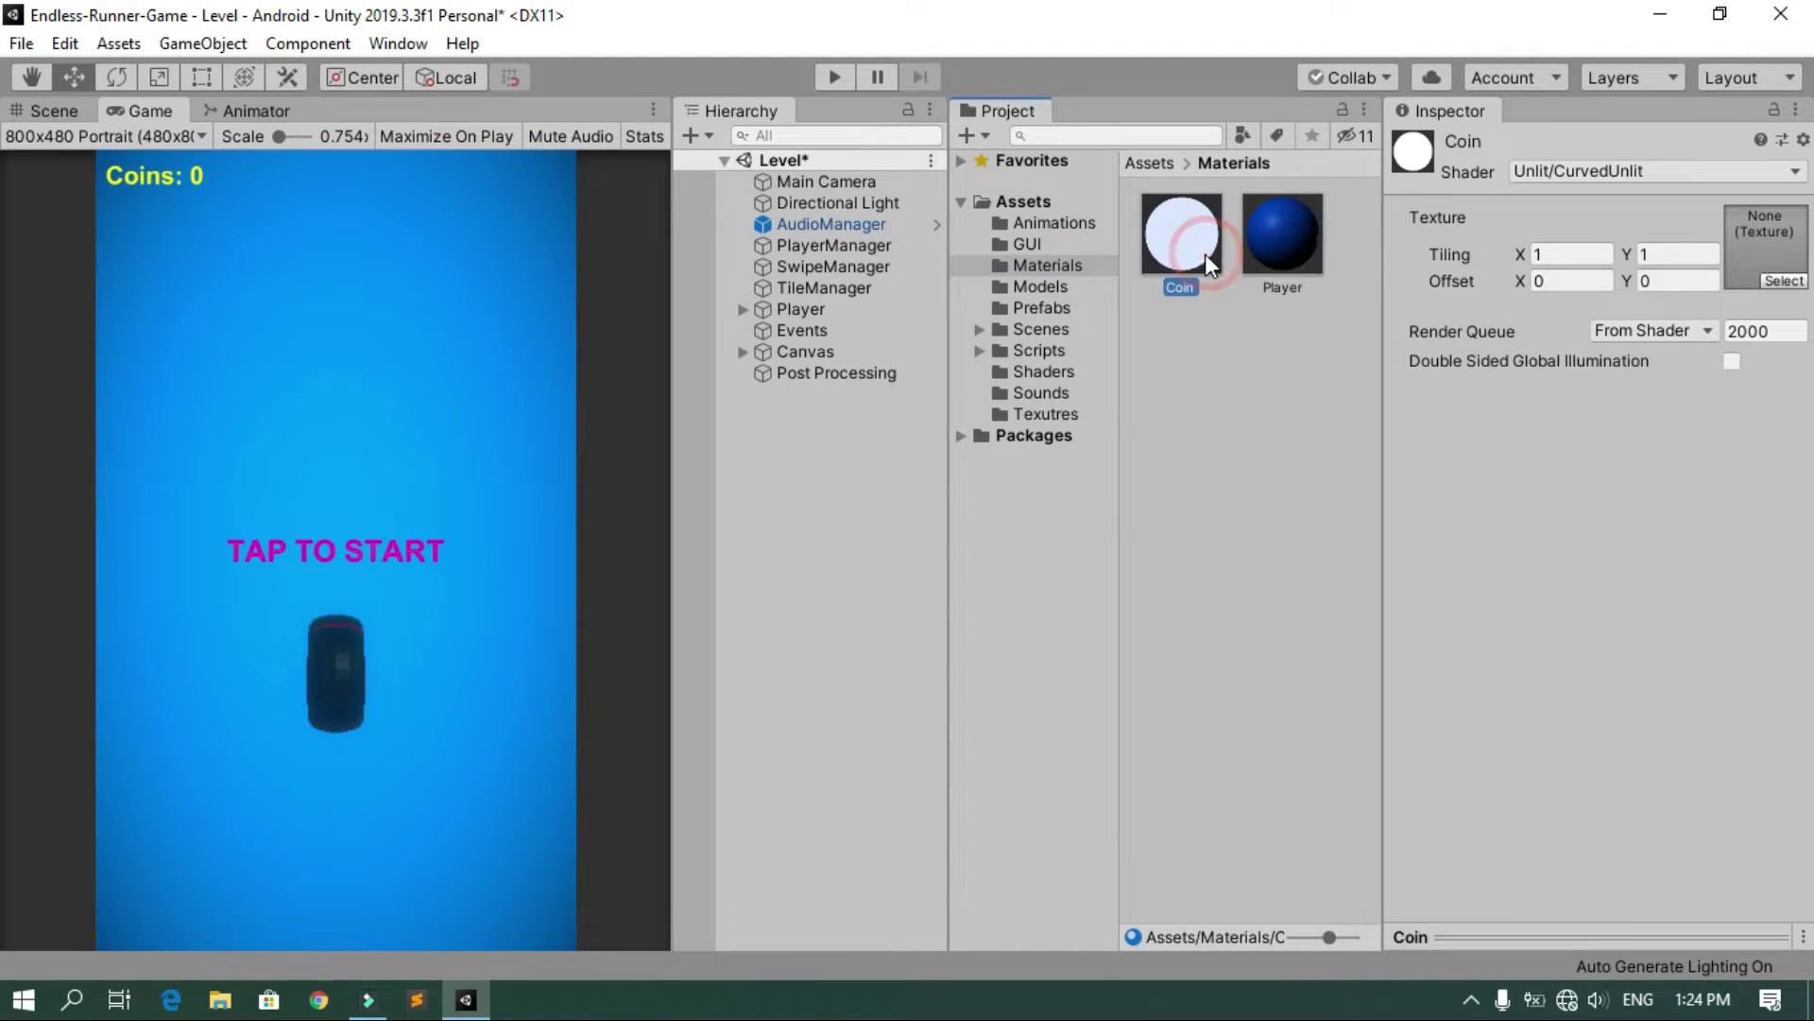
{"action": "left_click", "coordinate": [1784, 282]}
{"action": "scroll", "coordinate": [181, 283], "scroll_direction": "down", "scroll_amount": 3}
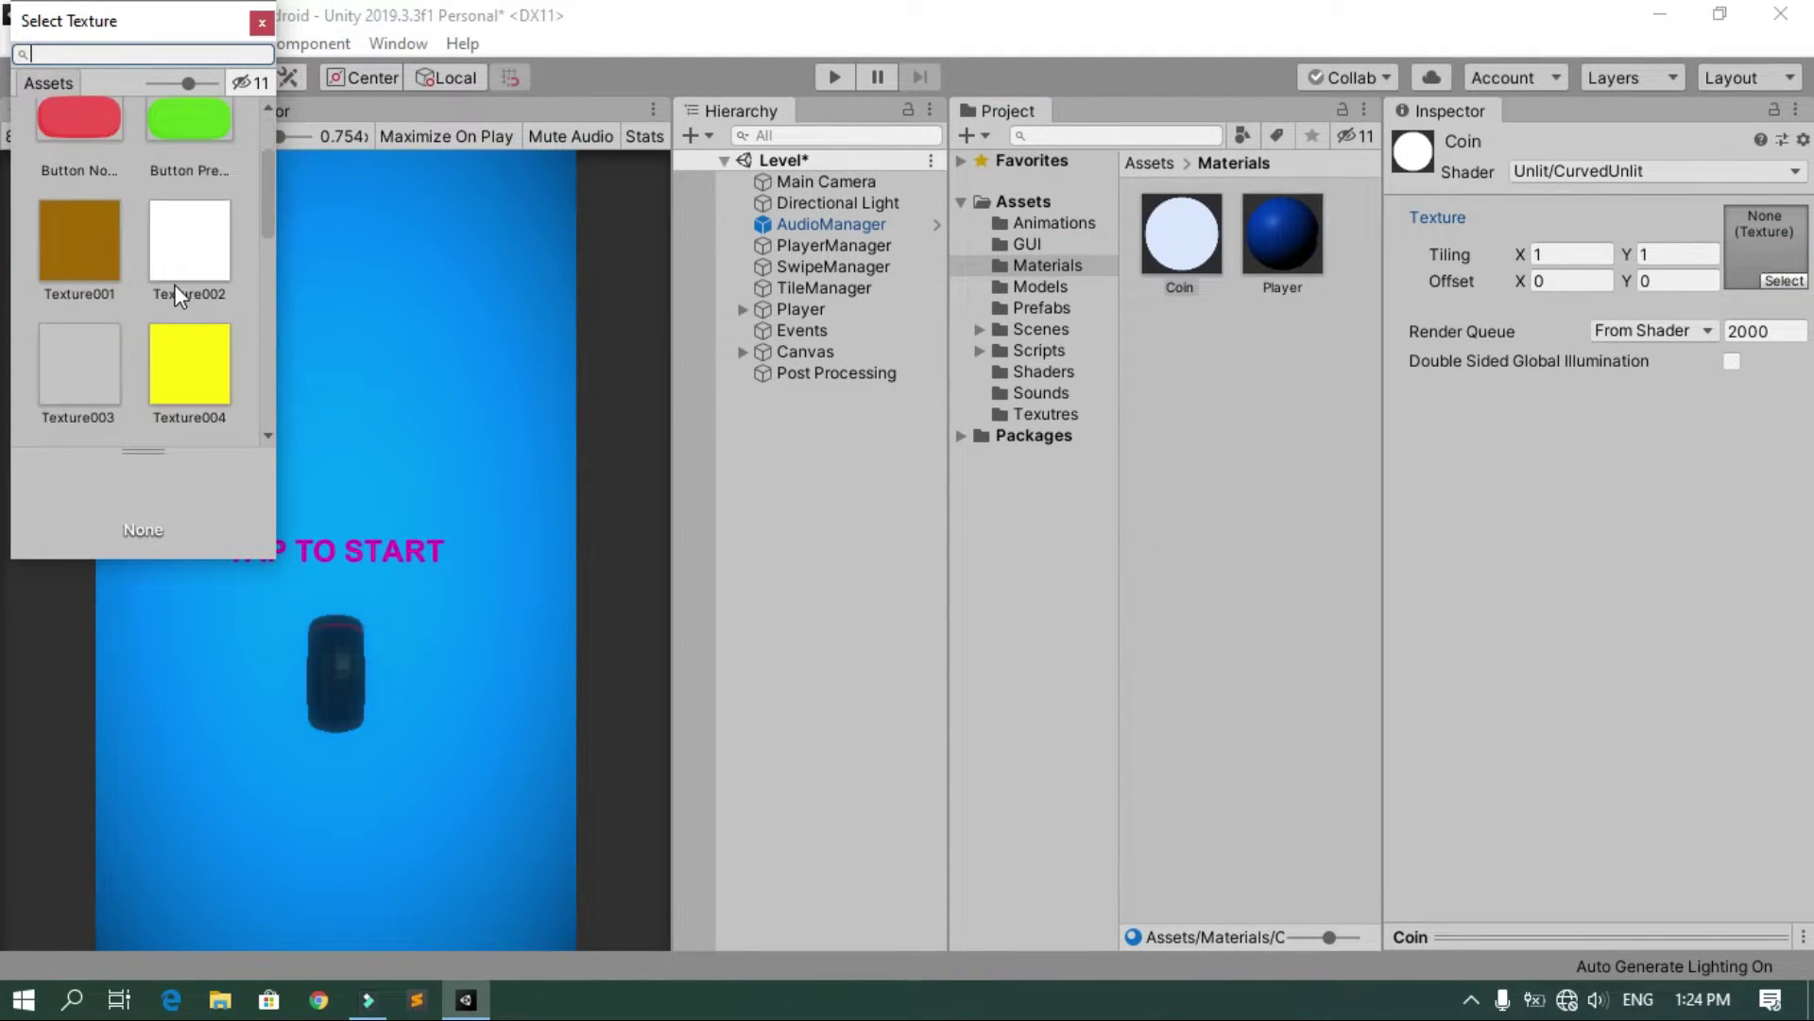
{"action": "left_click", "coordinate": [207, 376]}
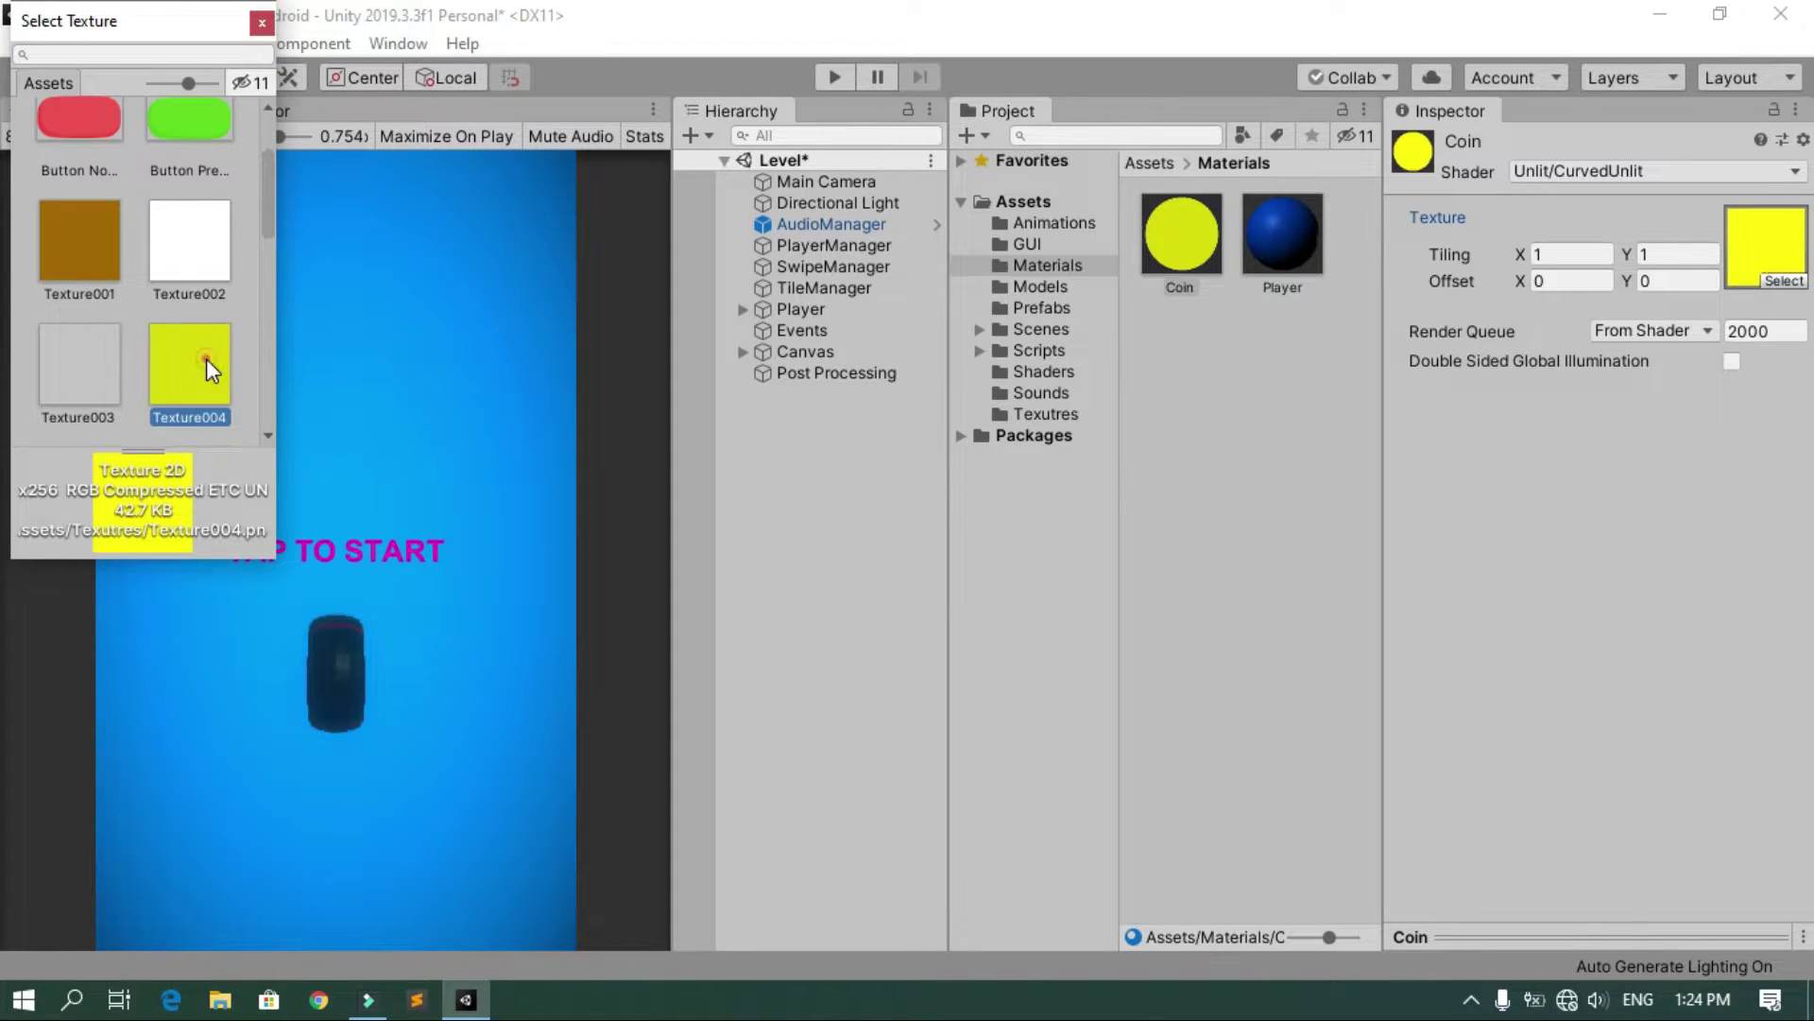
{"action": "double_click", "coordinate": [206, 359]}
Run the game briefly to check the coins' new texture, and stop it
{"action": "left_click", "coordinate": [835, 78]}
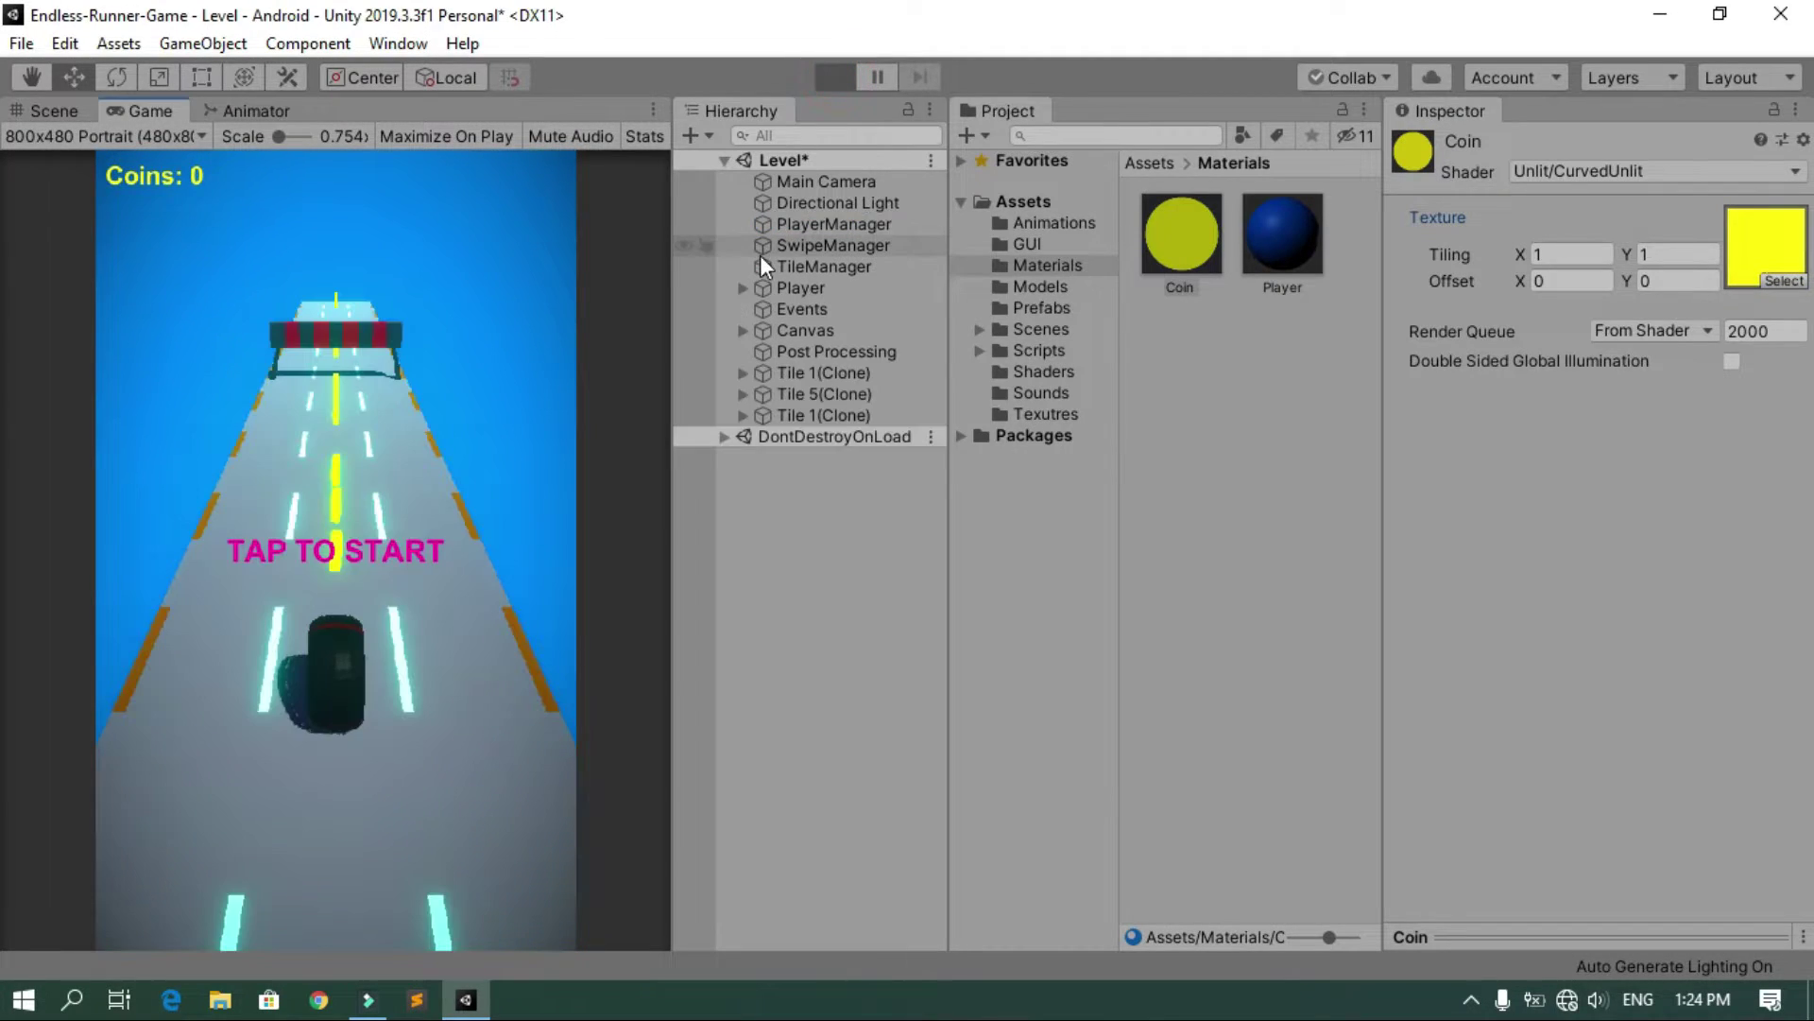
{"action": "left_click", "coordinate": [416, 535]}
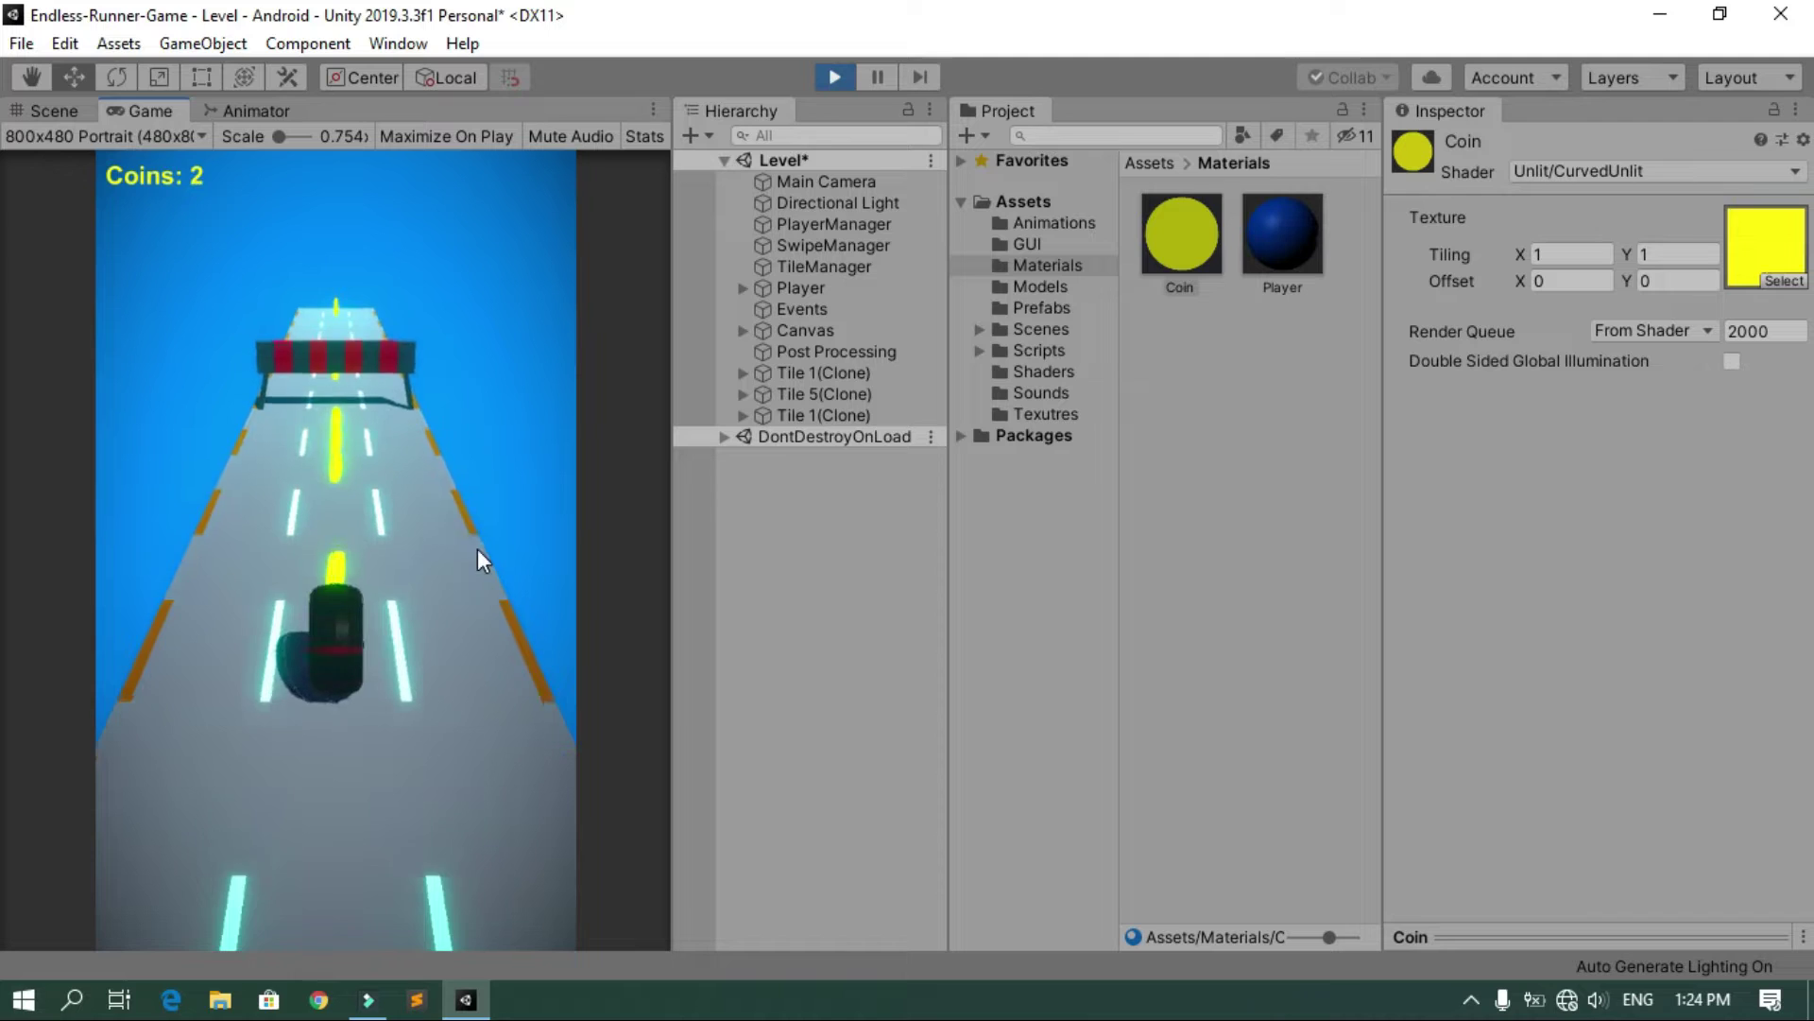
{"action": "left_click", "coordinate": [836, 78]}
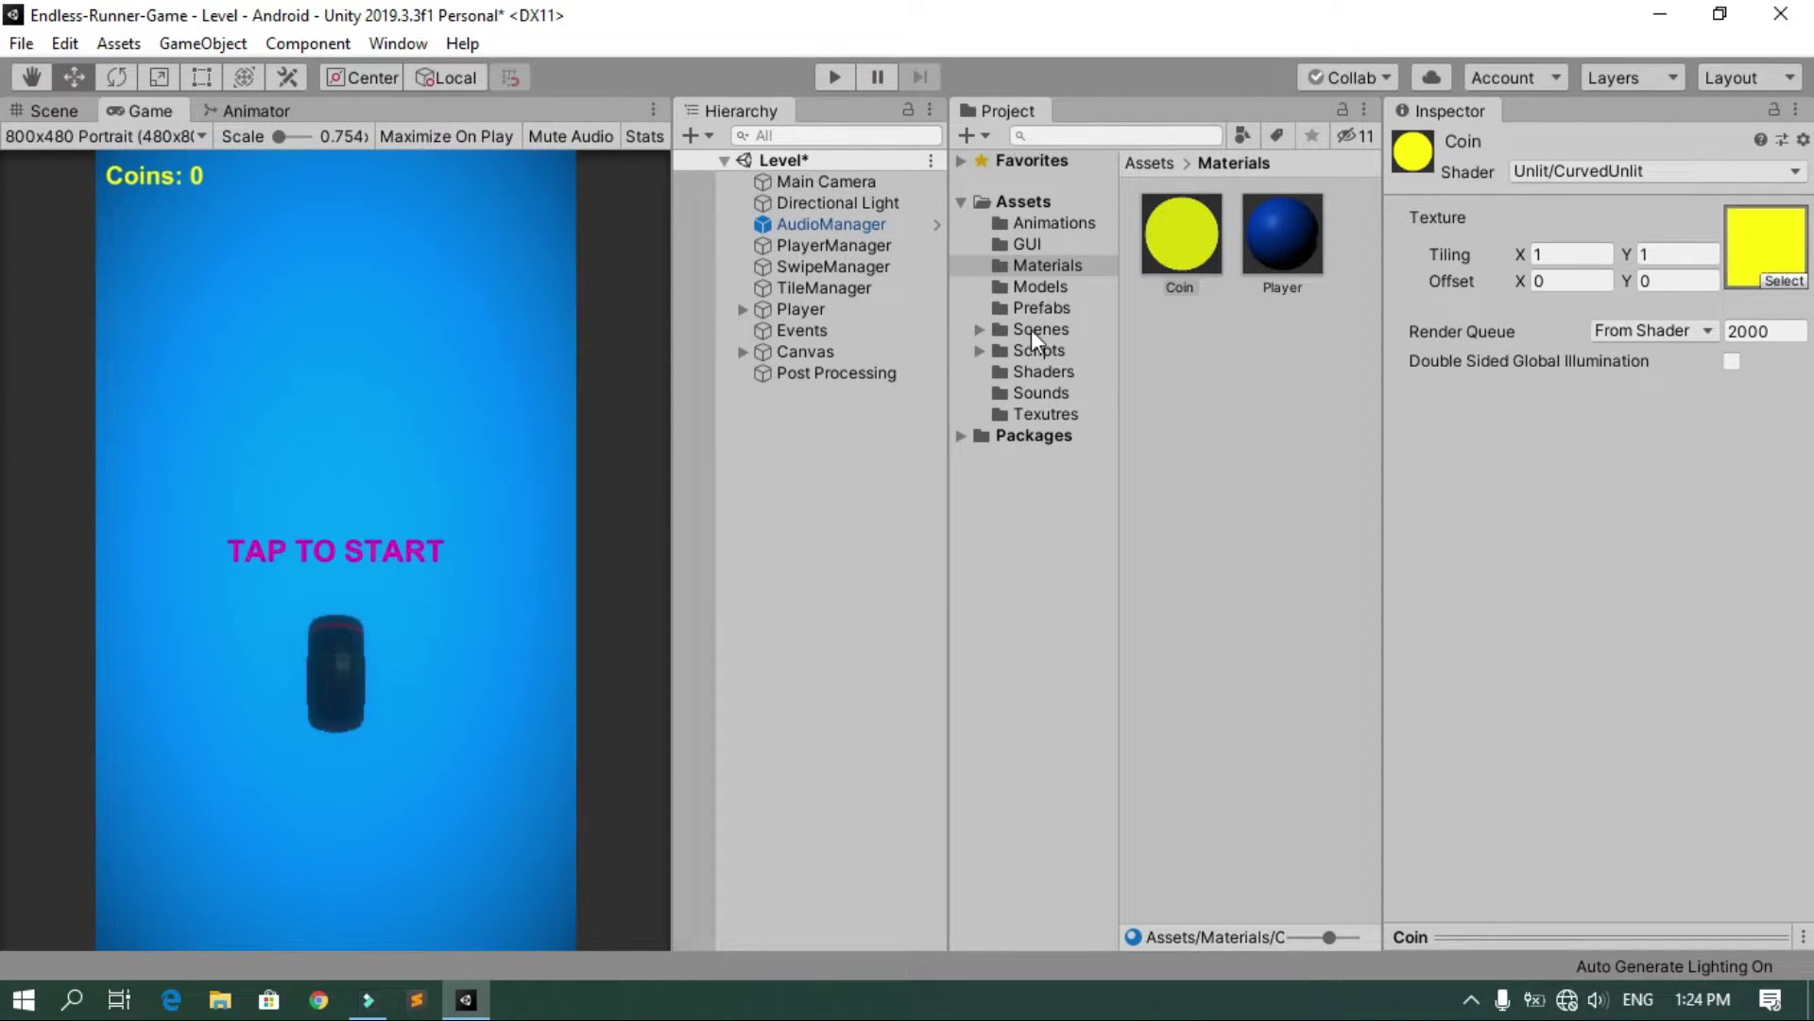
Open the Tile 1 prefab for editing and frame its Road object in the Scene view
{"action": "left_click", "coordinate": [1034, 290]}
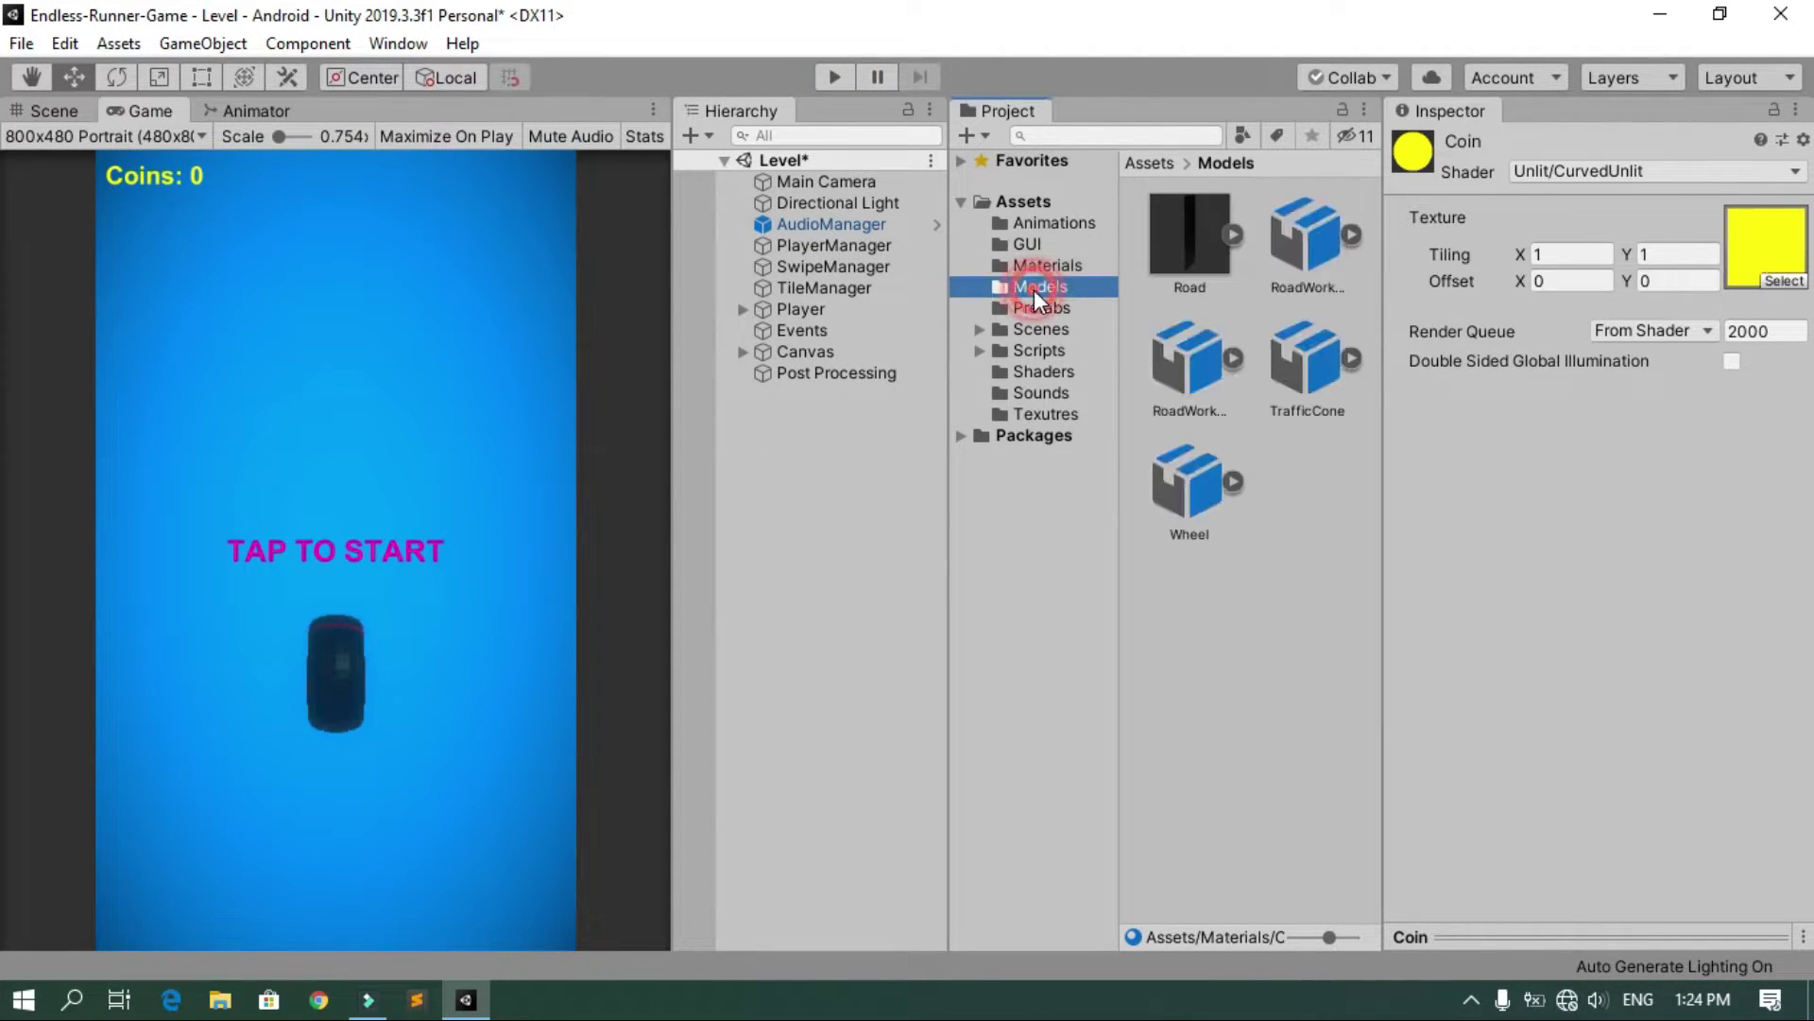
{"action": "left_click", "coordinate": [1047, 307]}
{"action": "double_click", "coordinate": [1213, 392]}
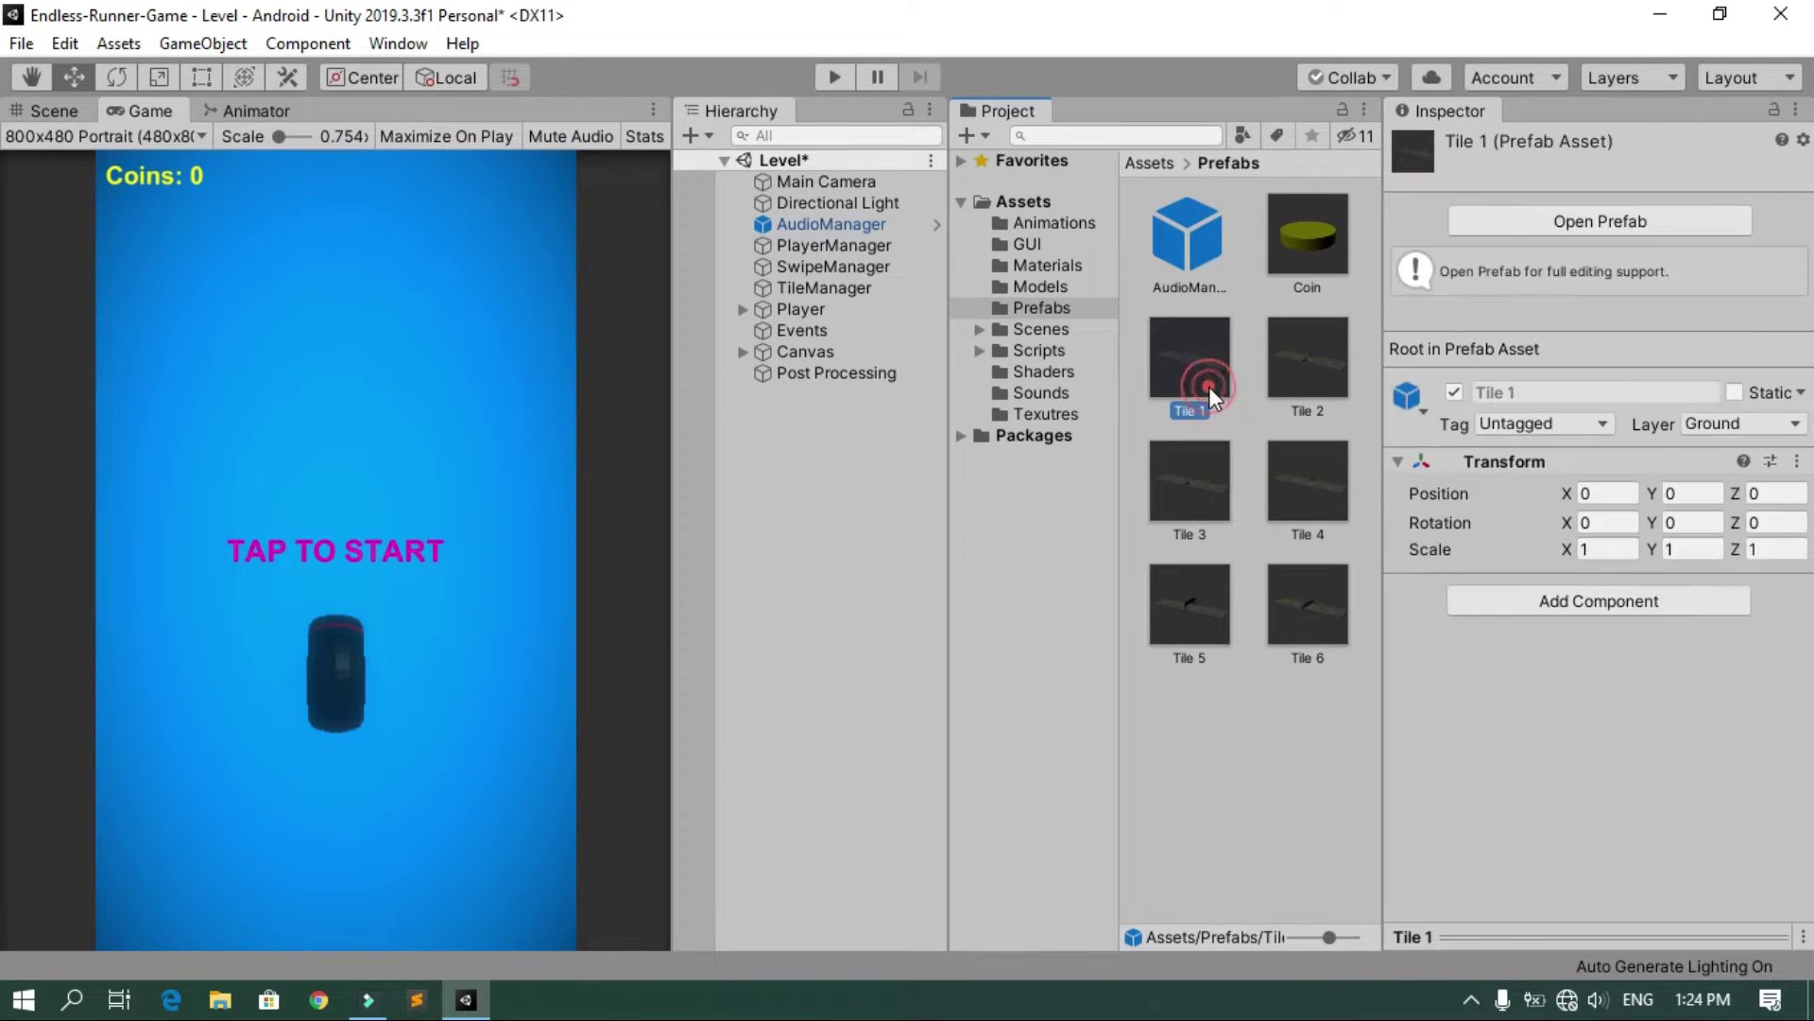
{"action": "left_click", "coordinate": [798, 215]}
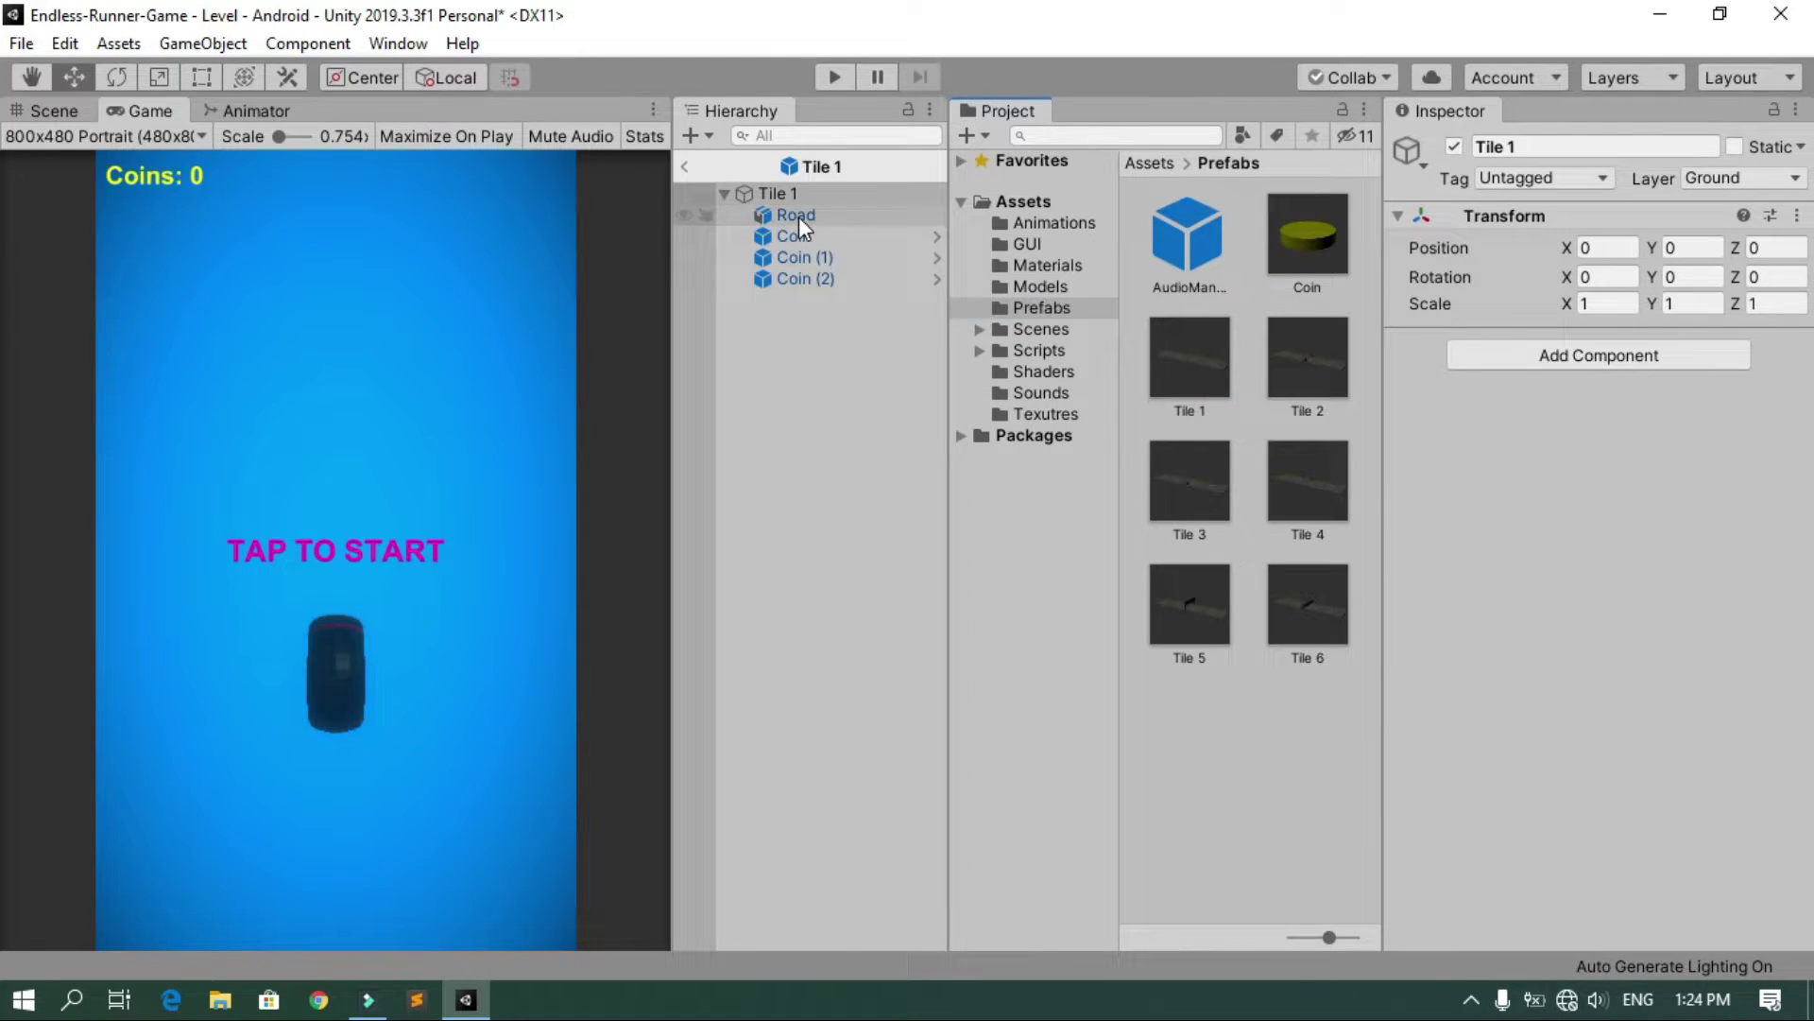
{"action": "left_click", "coordinate": [49, 115]}
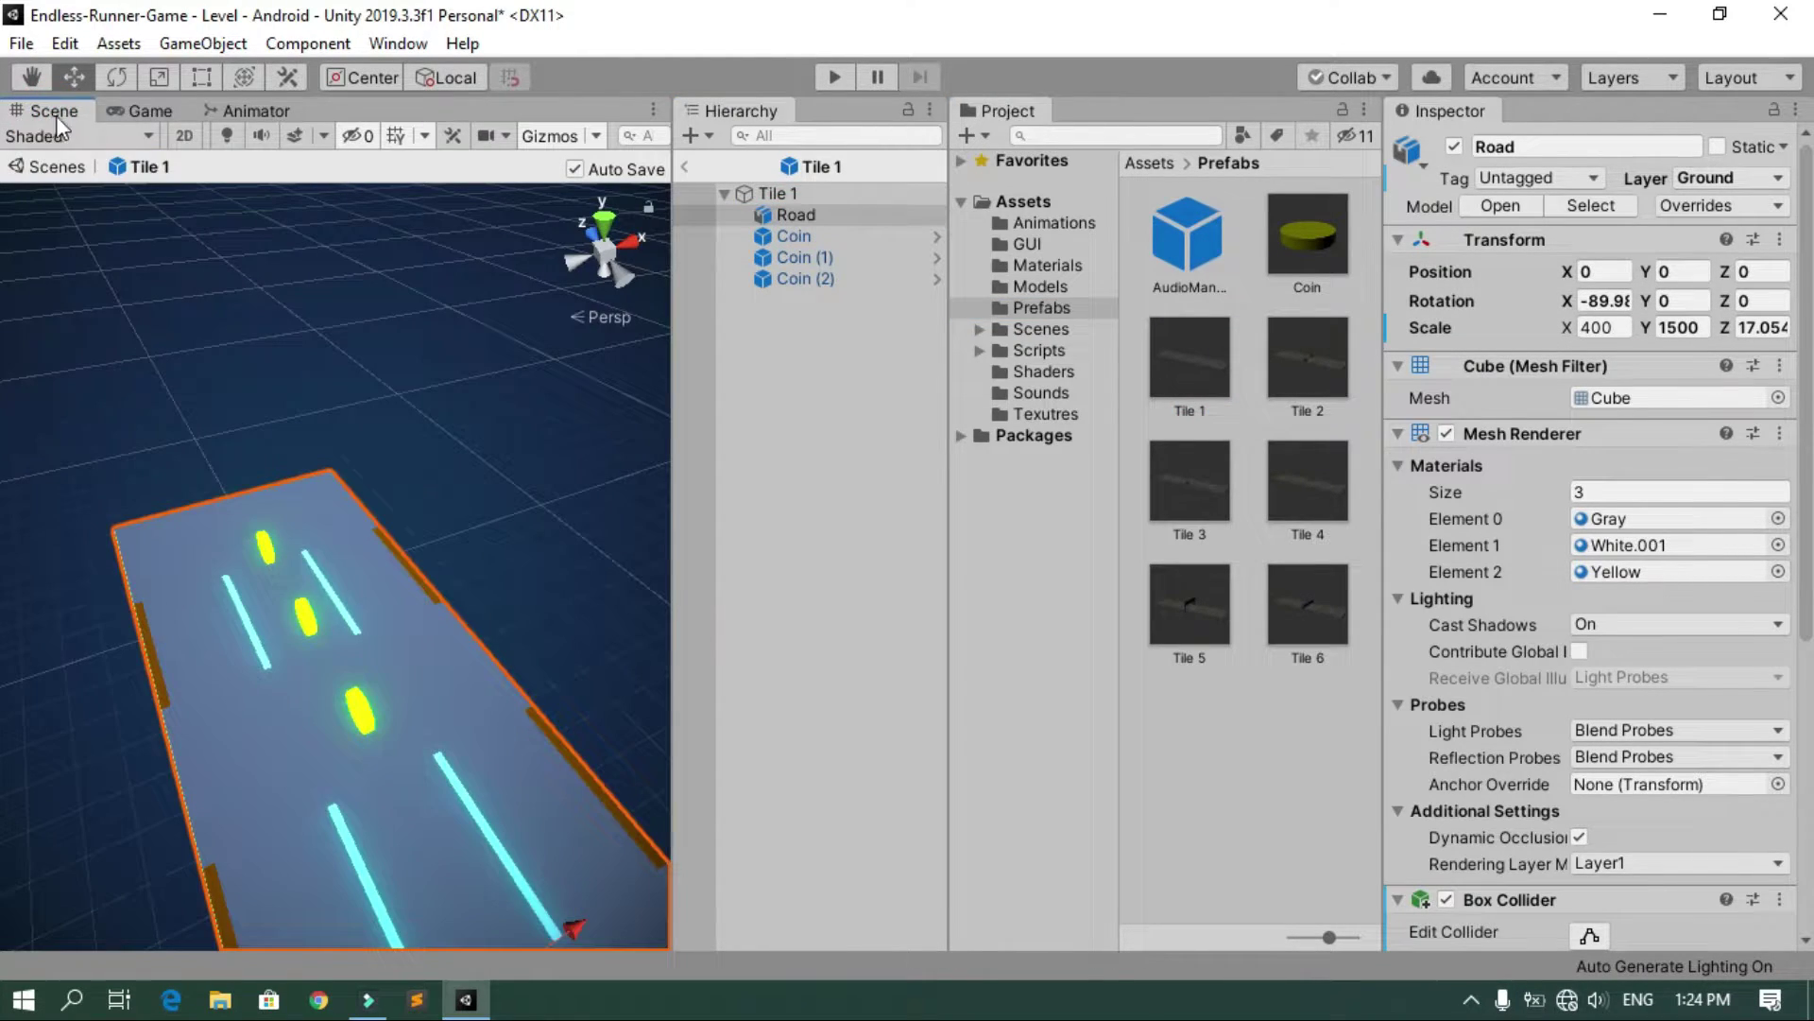
{"action": "double_click", "coordinate": [850, 218]}
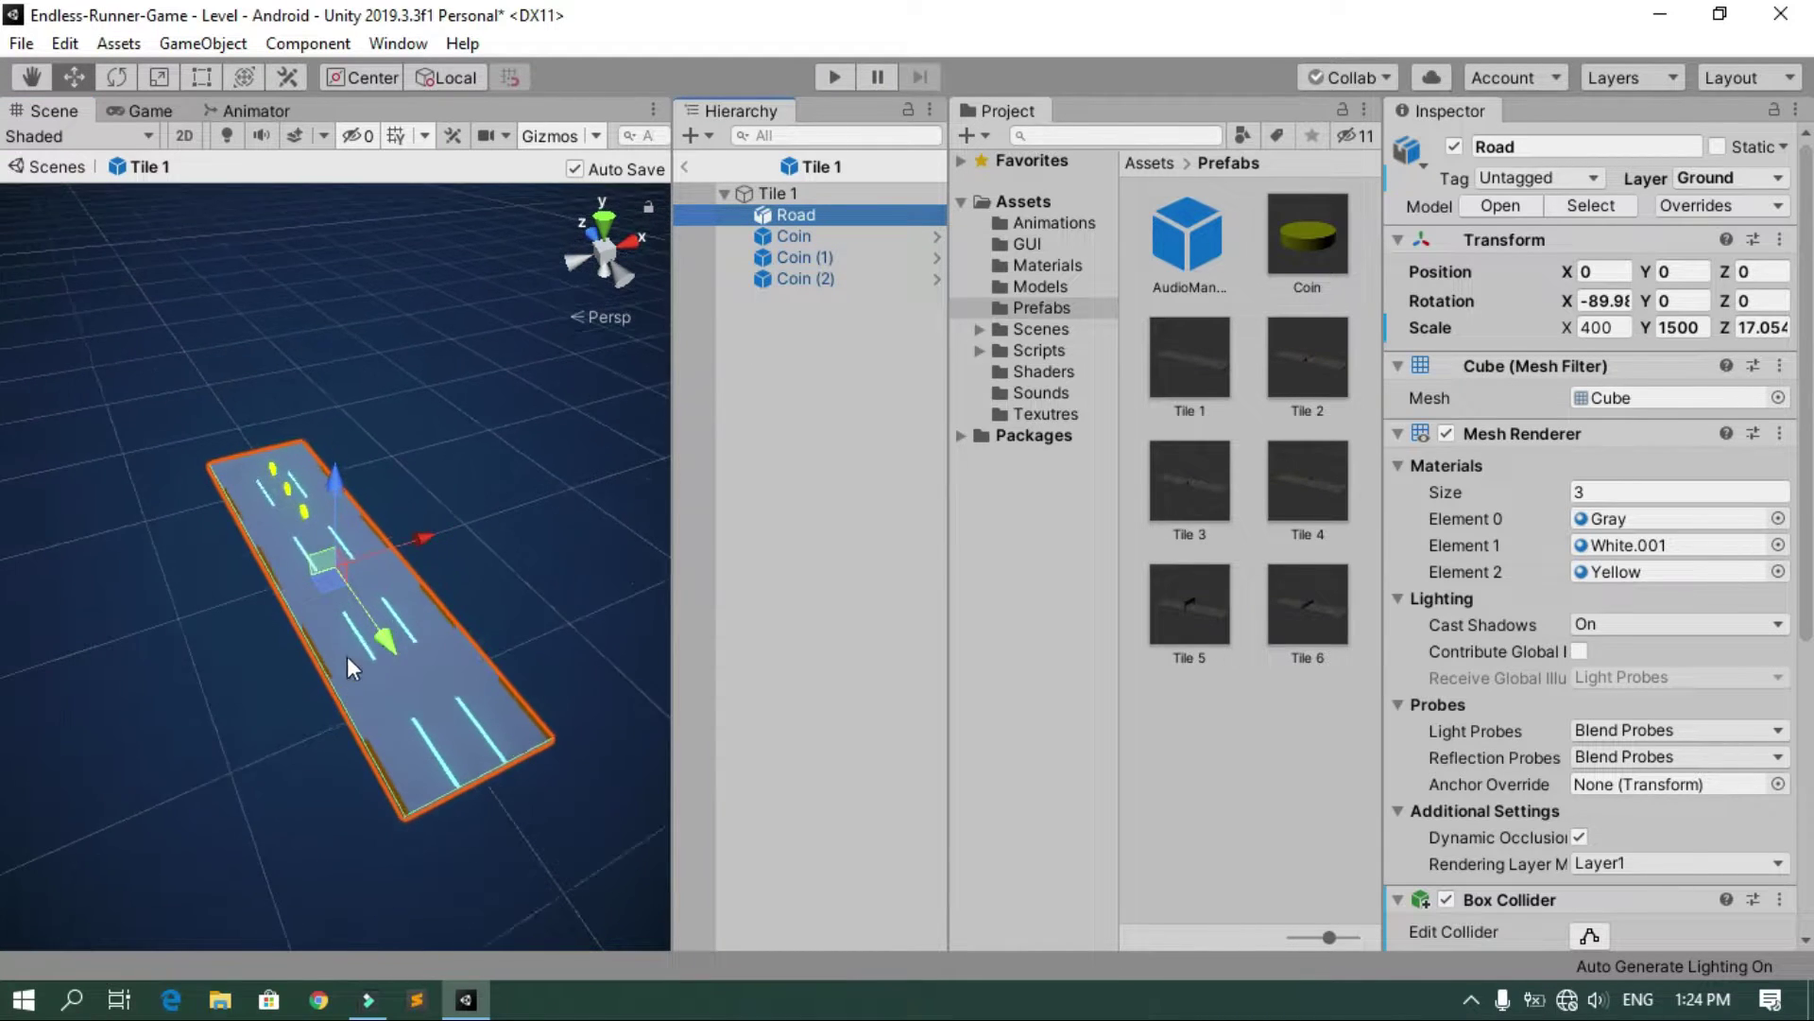
{"action": "scroll", "coordinate": [348, 656], "scroll_direction": "up", "scroll_amount": 5}
{"action": "left_click_drag", "start_coordinate": [326, 654], "coordinate": [376, 666], "text": "alt"}
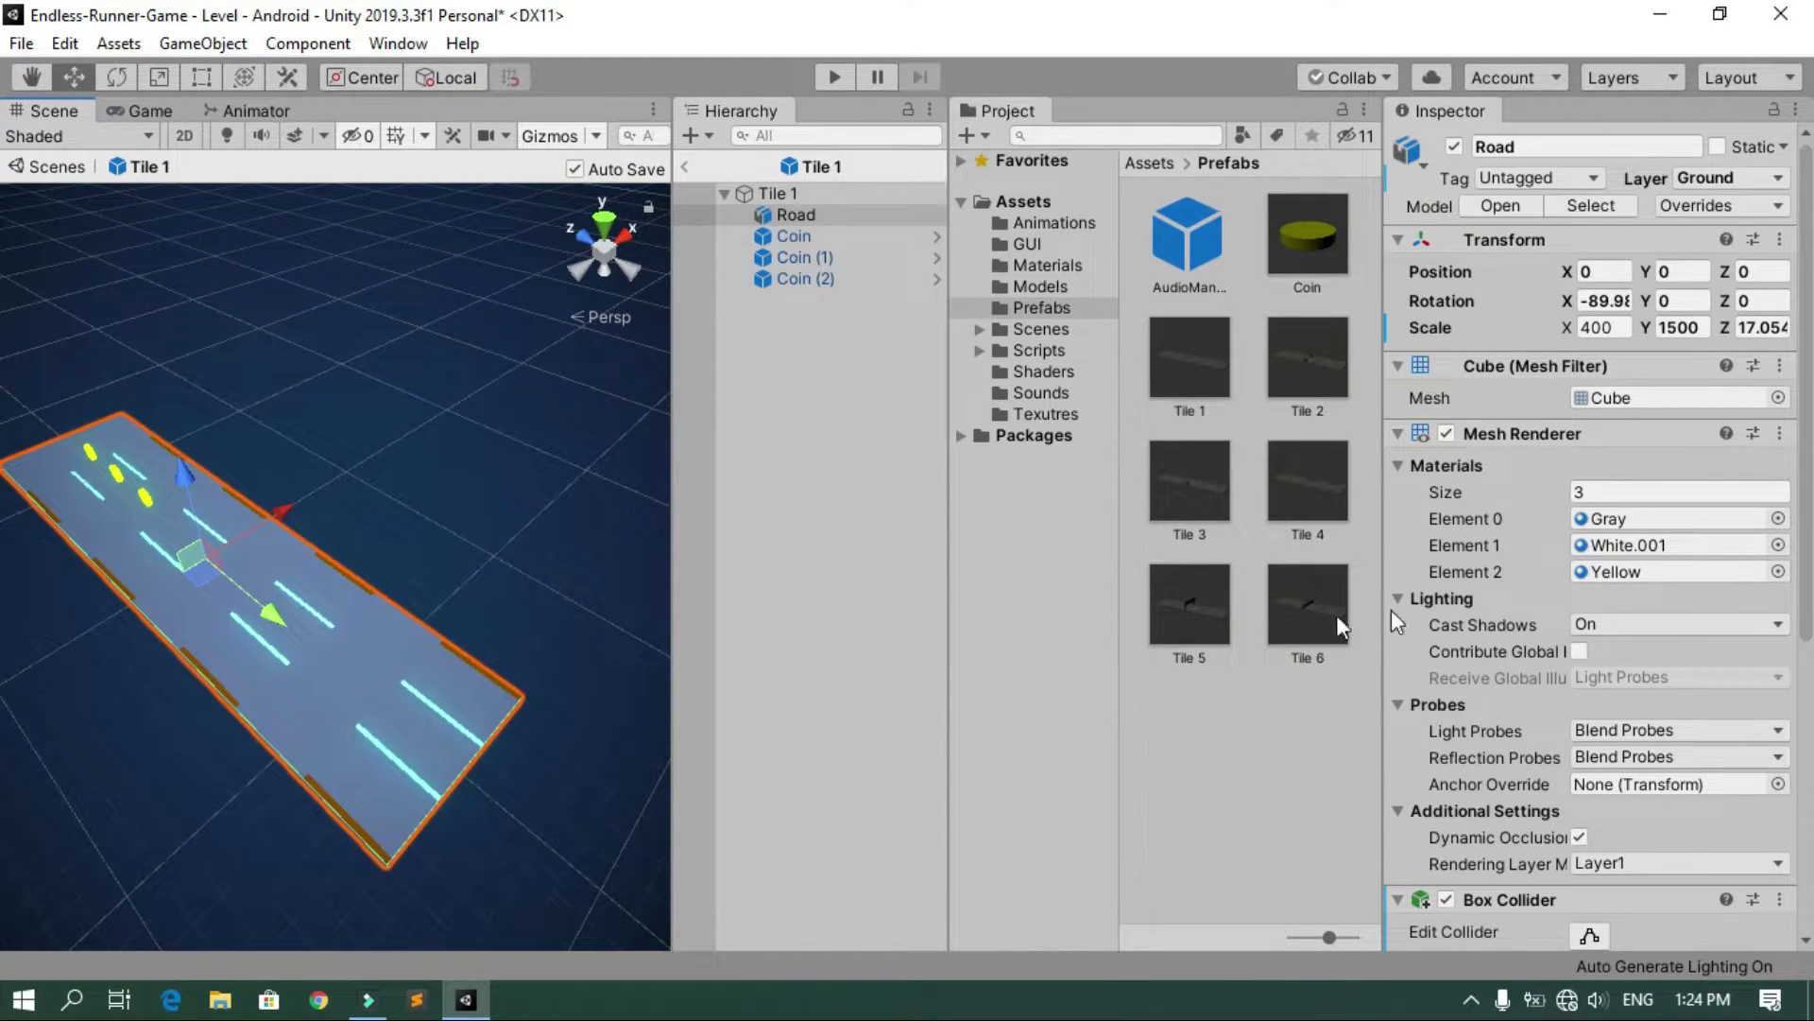
Locate the road's Gray, White.001 and Yellow materials in the project and inspect Gray's settings
{"action": "left_click", "coordinate": [1633, 522]}
{"action": "left_click", "coordinate": [1634, 548]}
{"action": "left_click", "coordinate": [1635, 572]}
{"action": "left_click", "coordinate": [1325, 238]}
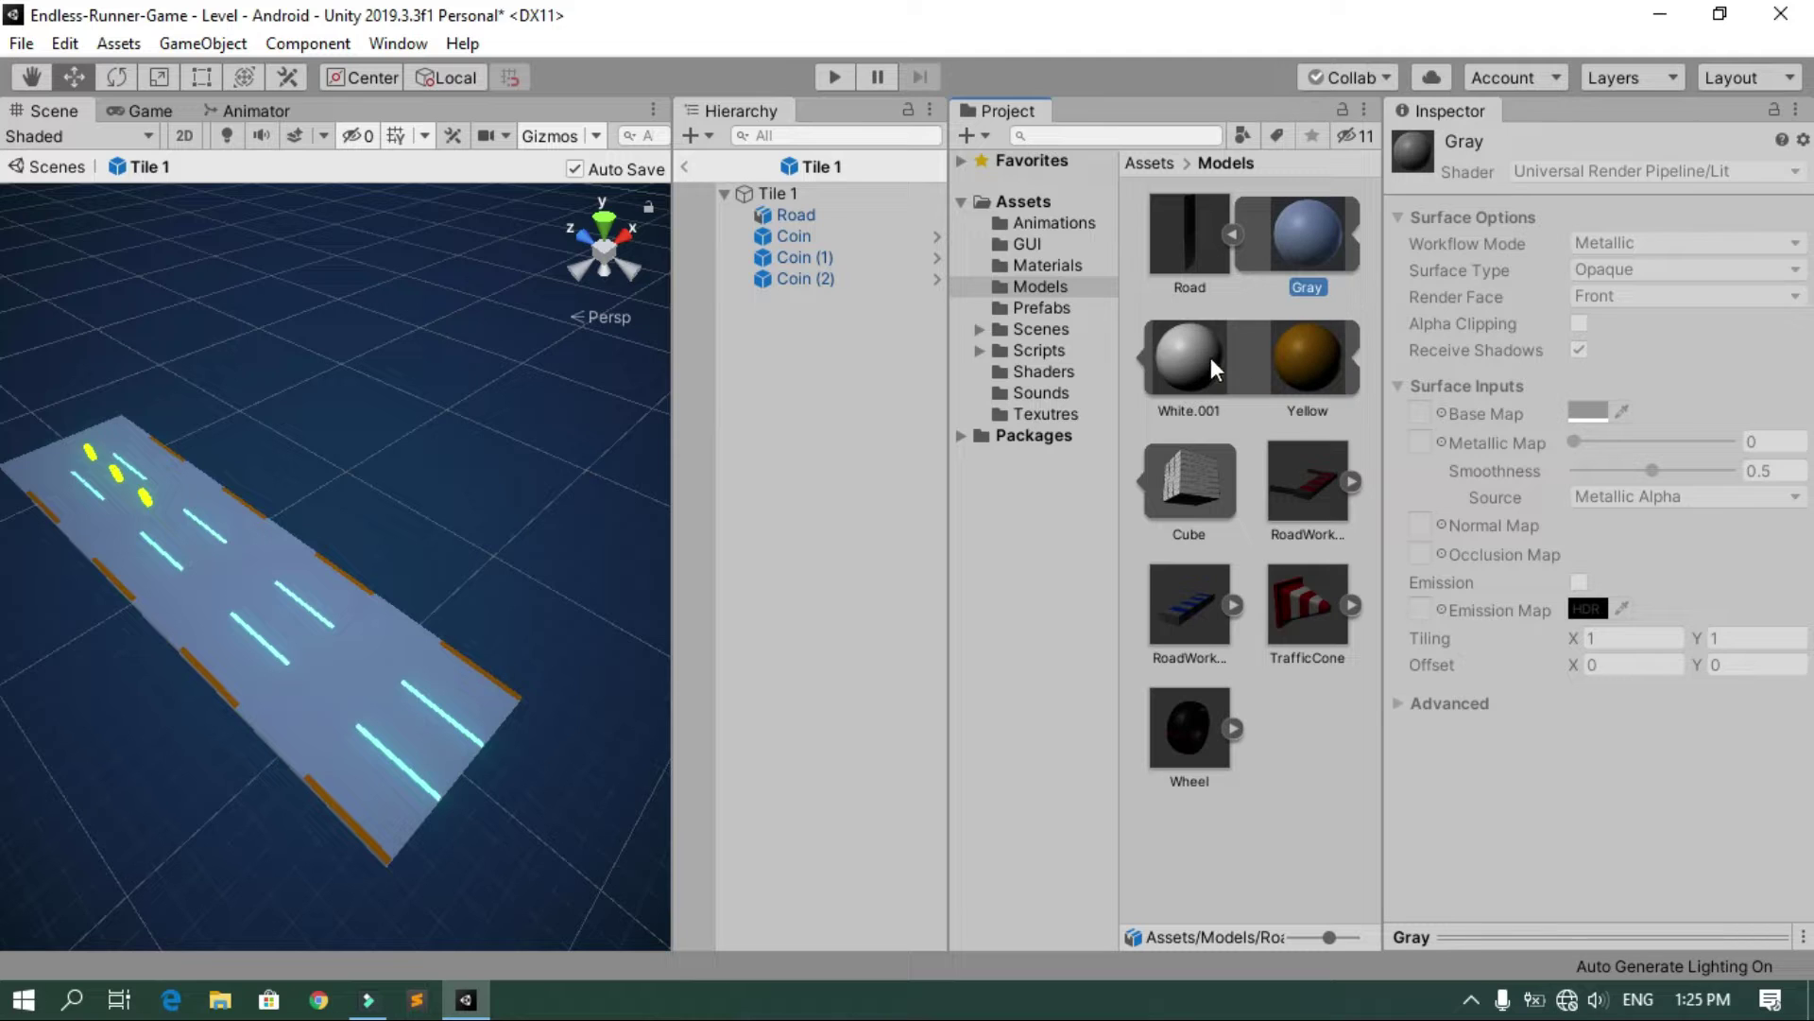
Create a new material named Gray in the Materials folder
{"action": "left_click", "coordinate": [1070, 264]}
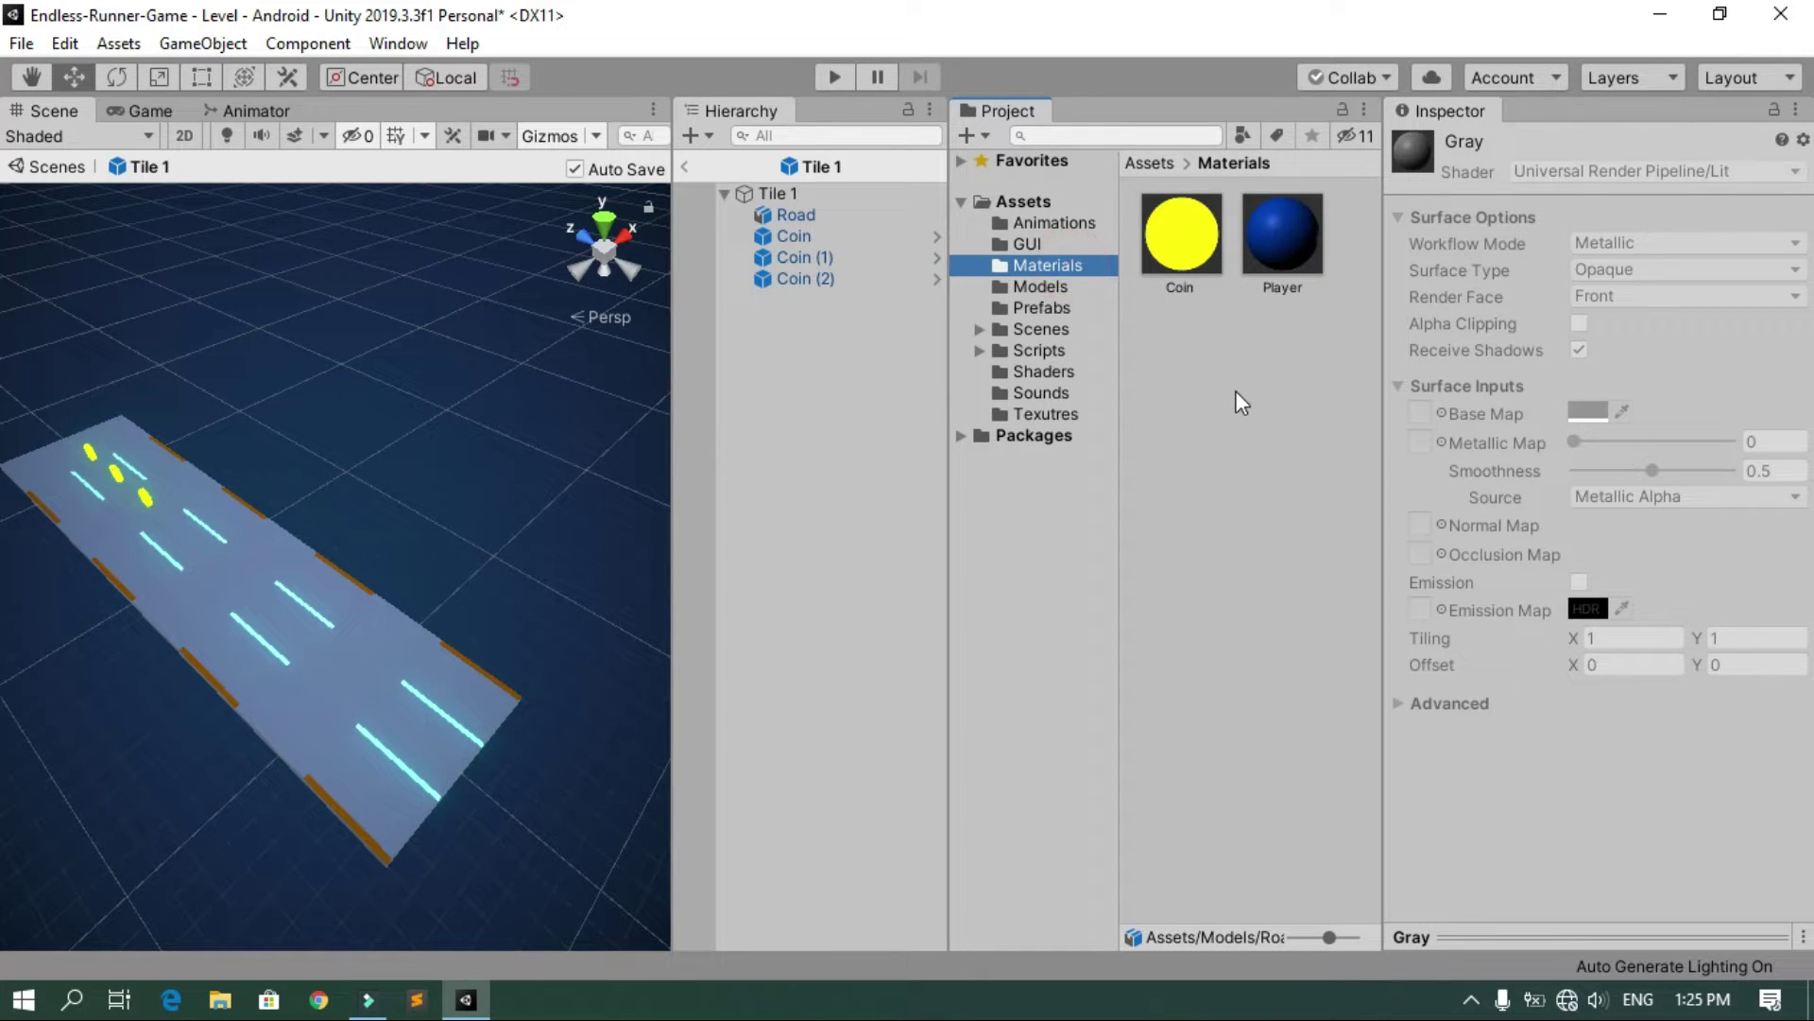
{"action": "right_click", "coordinate": [1239, 308]}
{"action": "mouse_move", "coordinate": [1329, 325]}
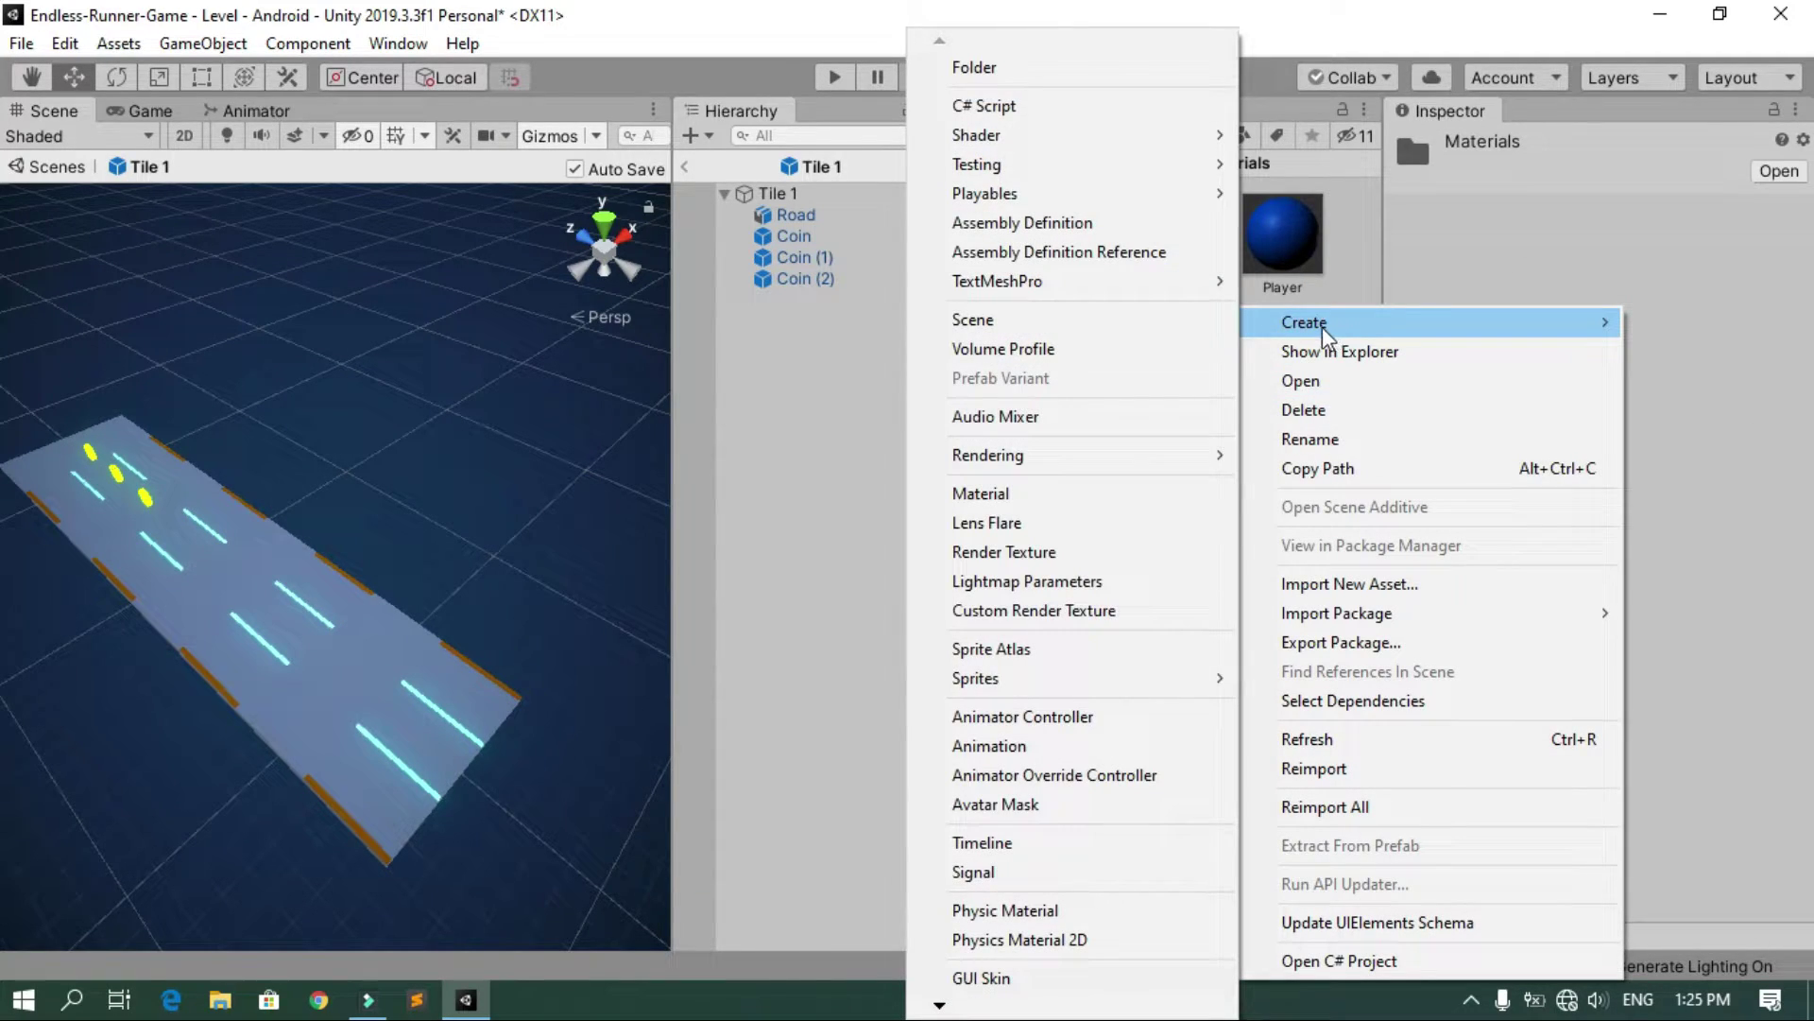
{"action": "left_click", "coordinate": [1100, 492]}
{"action": "type", "text": "Gray"}
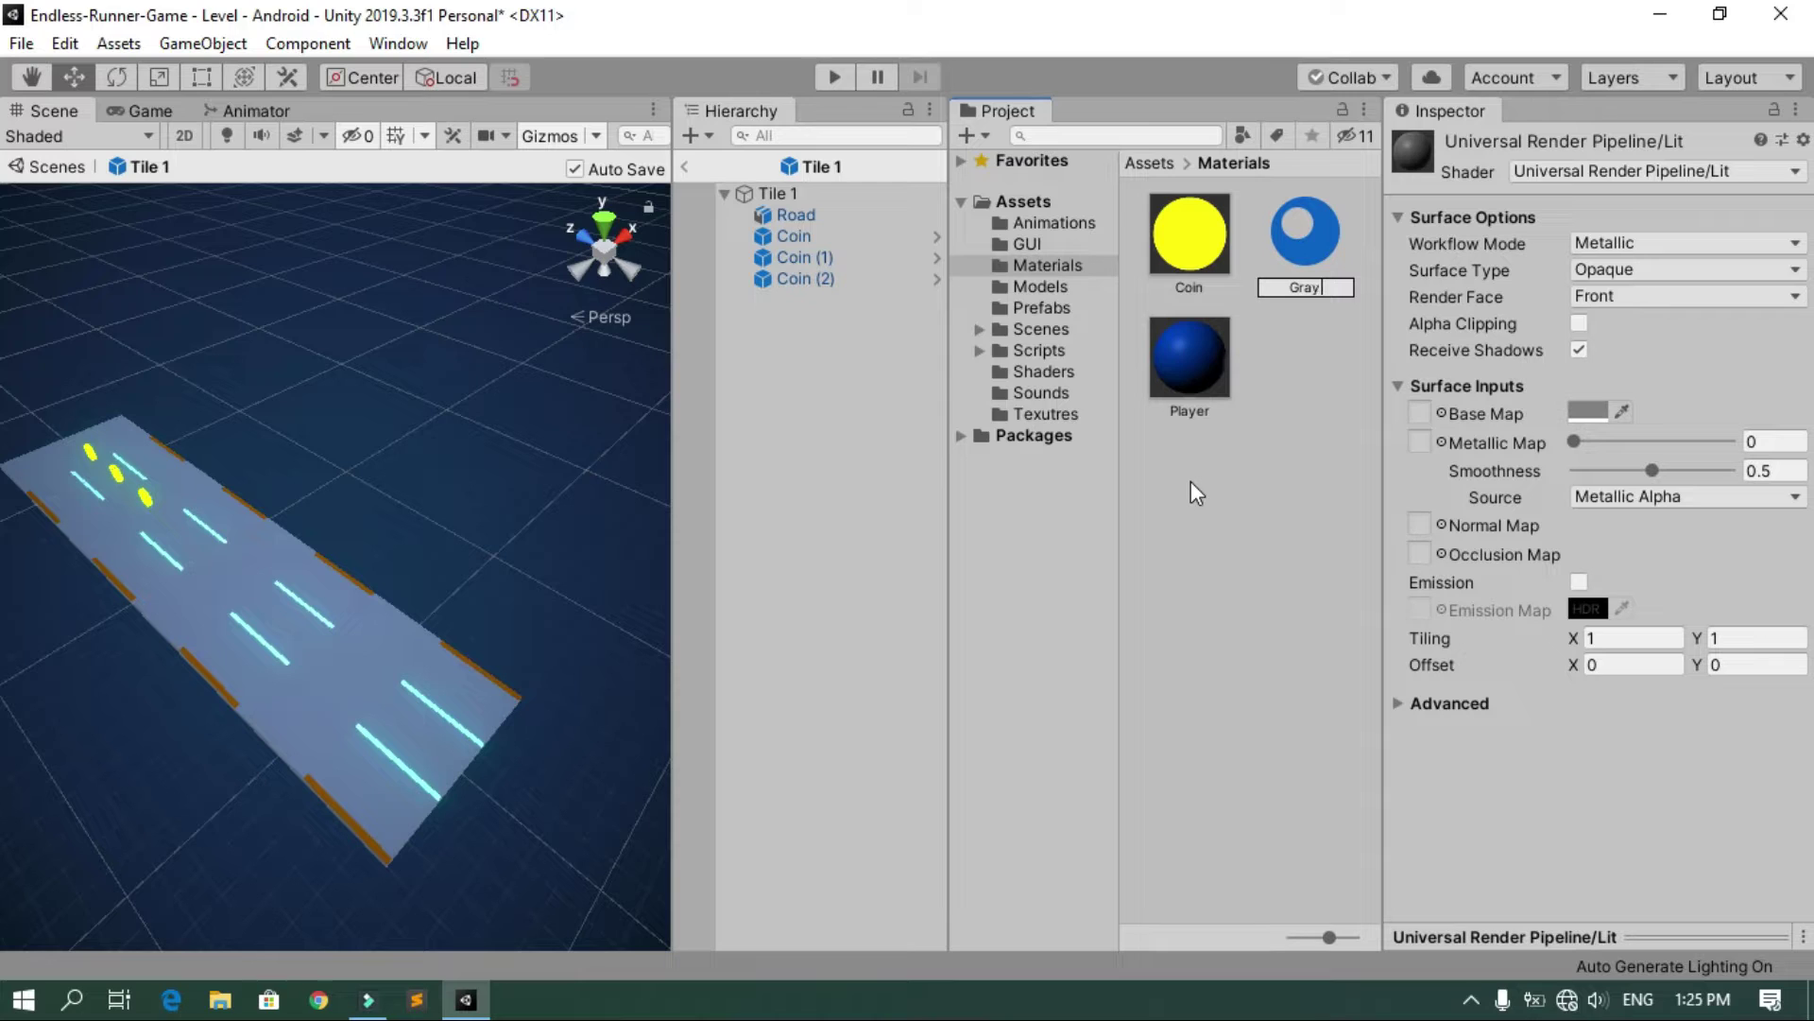
{"action": "key", "text": "Return"}
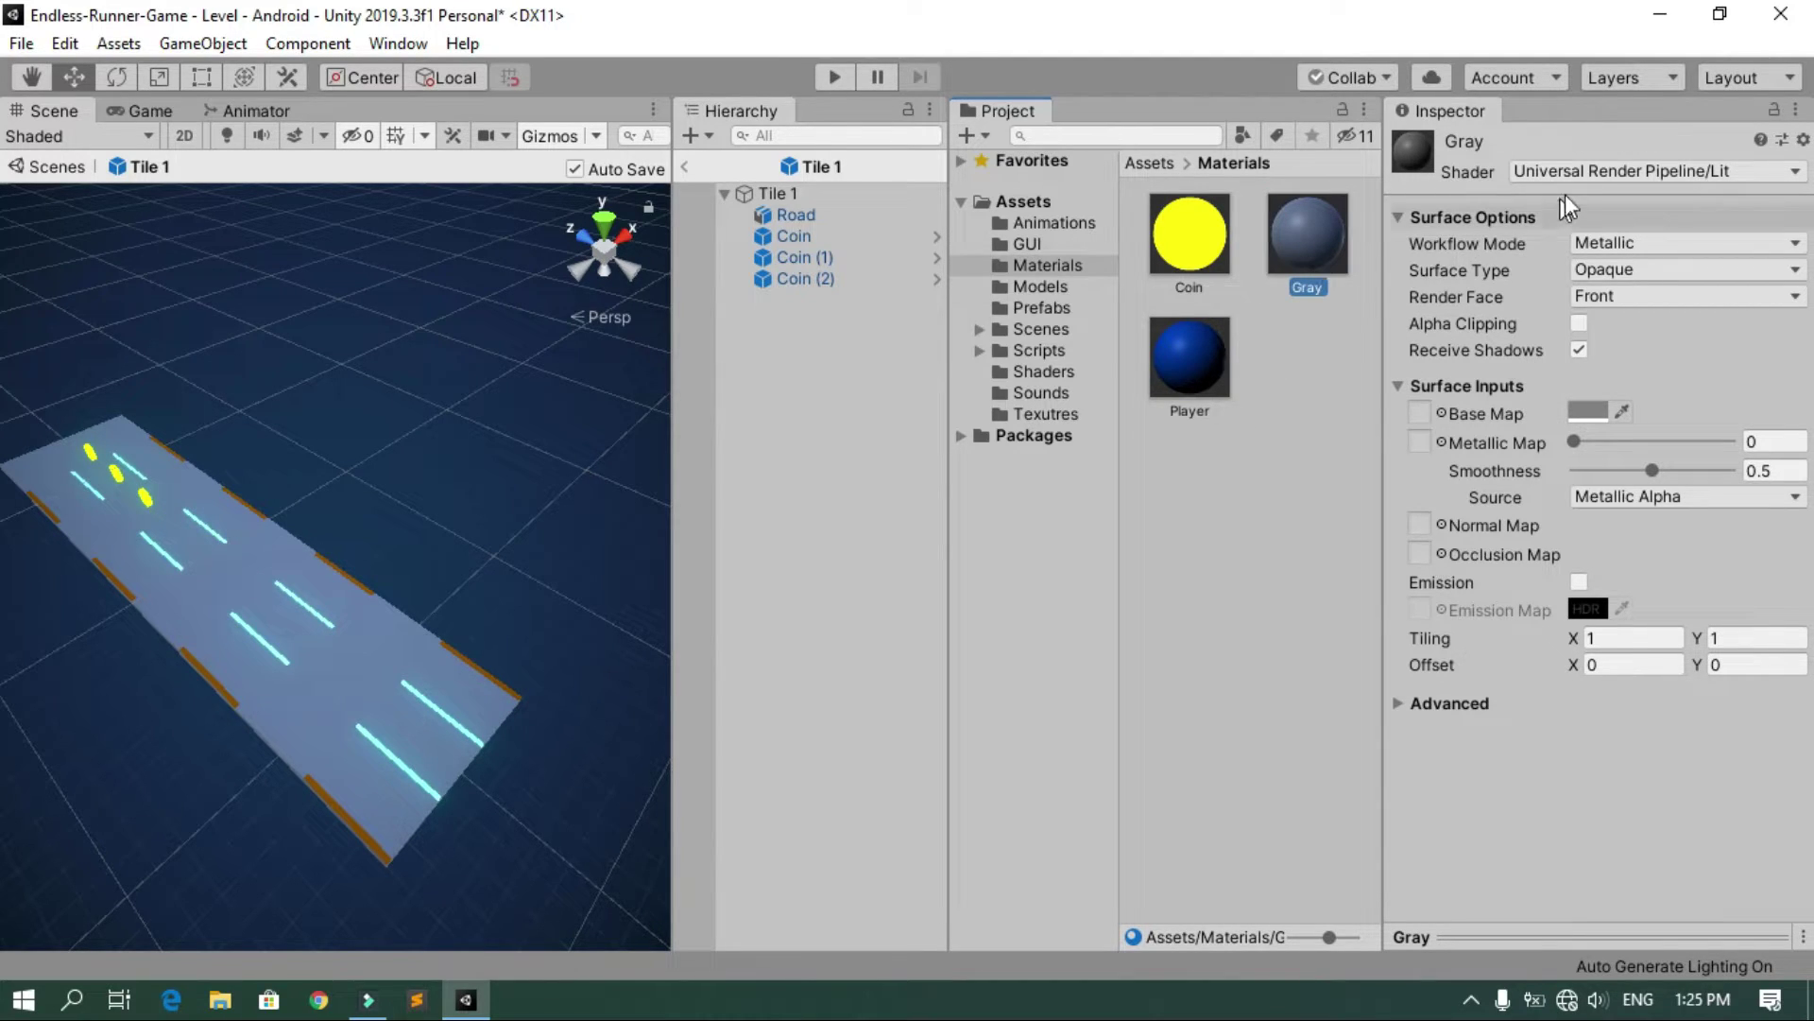
Set the Gray material's shader to Unlit/CurvedUnlit and assign Texture003 as its texture
{"action": "left_click", "coordinate": [1585, 174]}
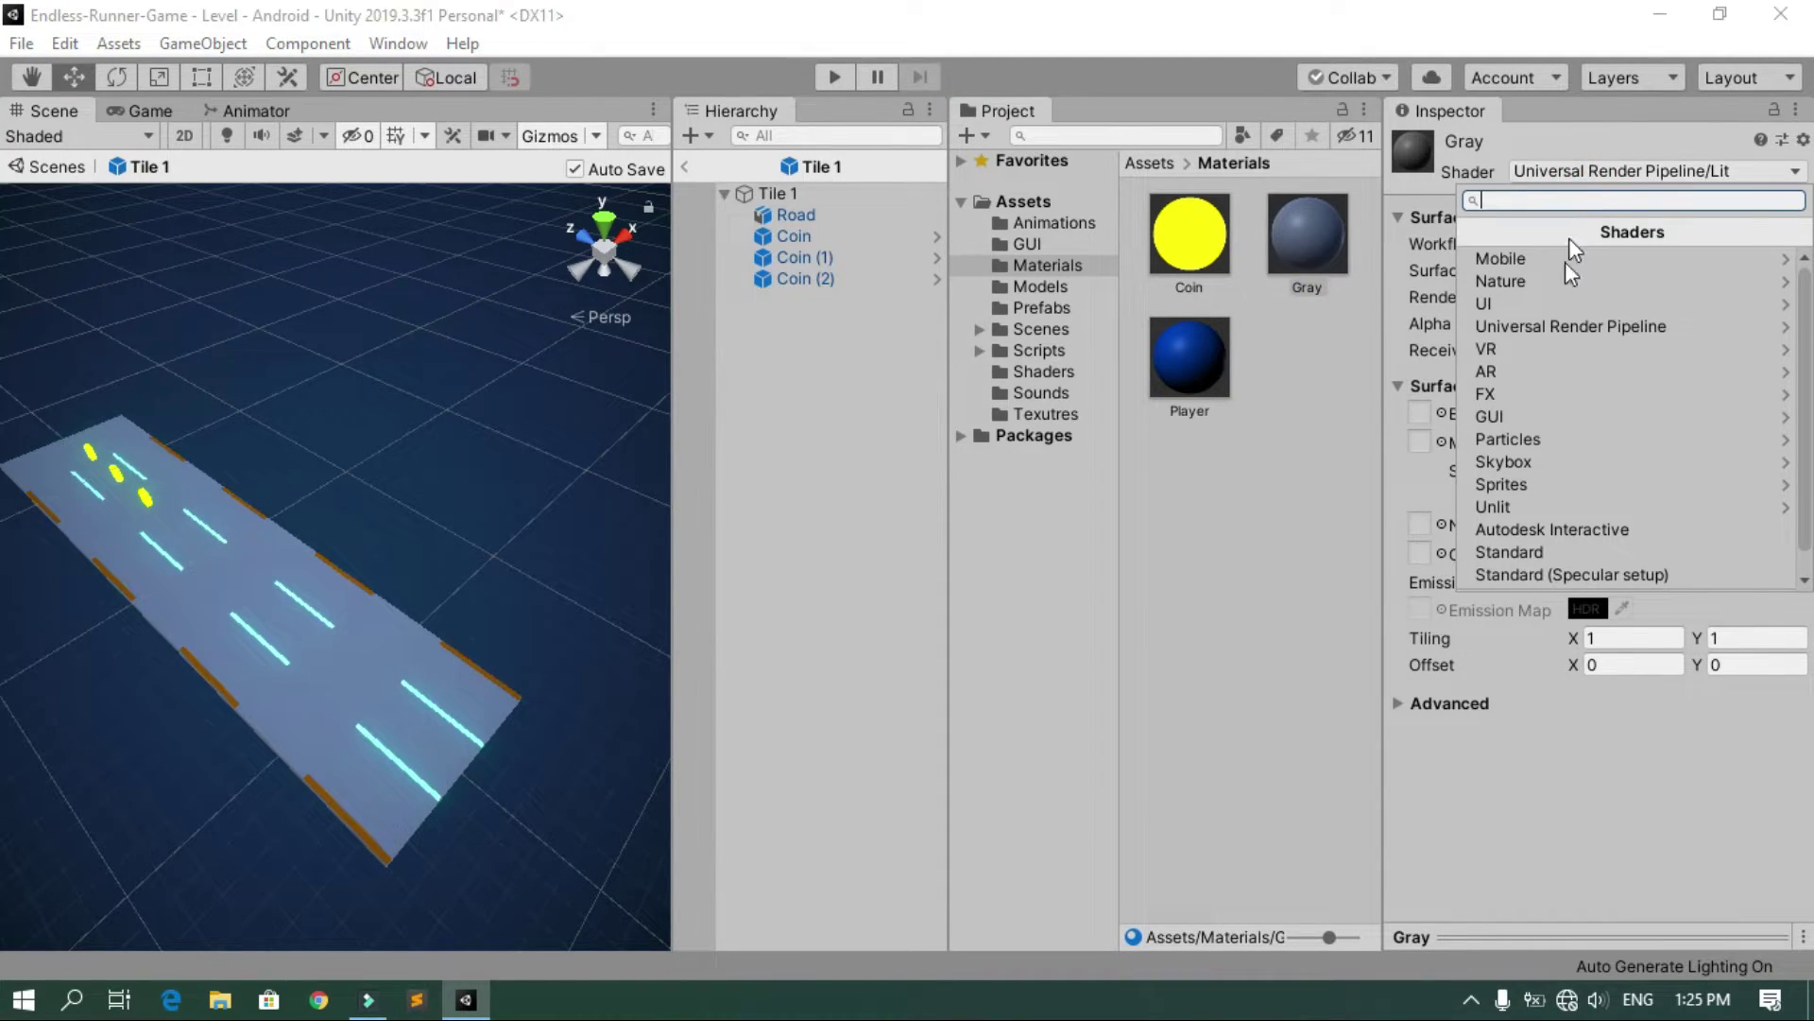
{"action": "left_click", "coordinate": [1552, 501]}
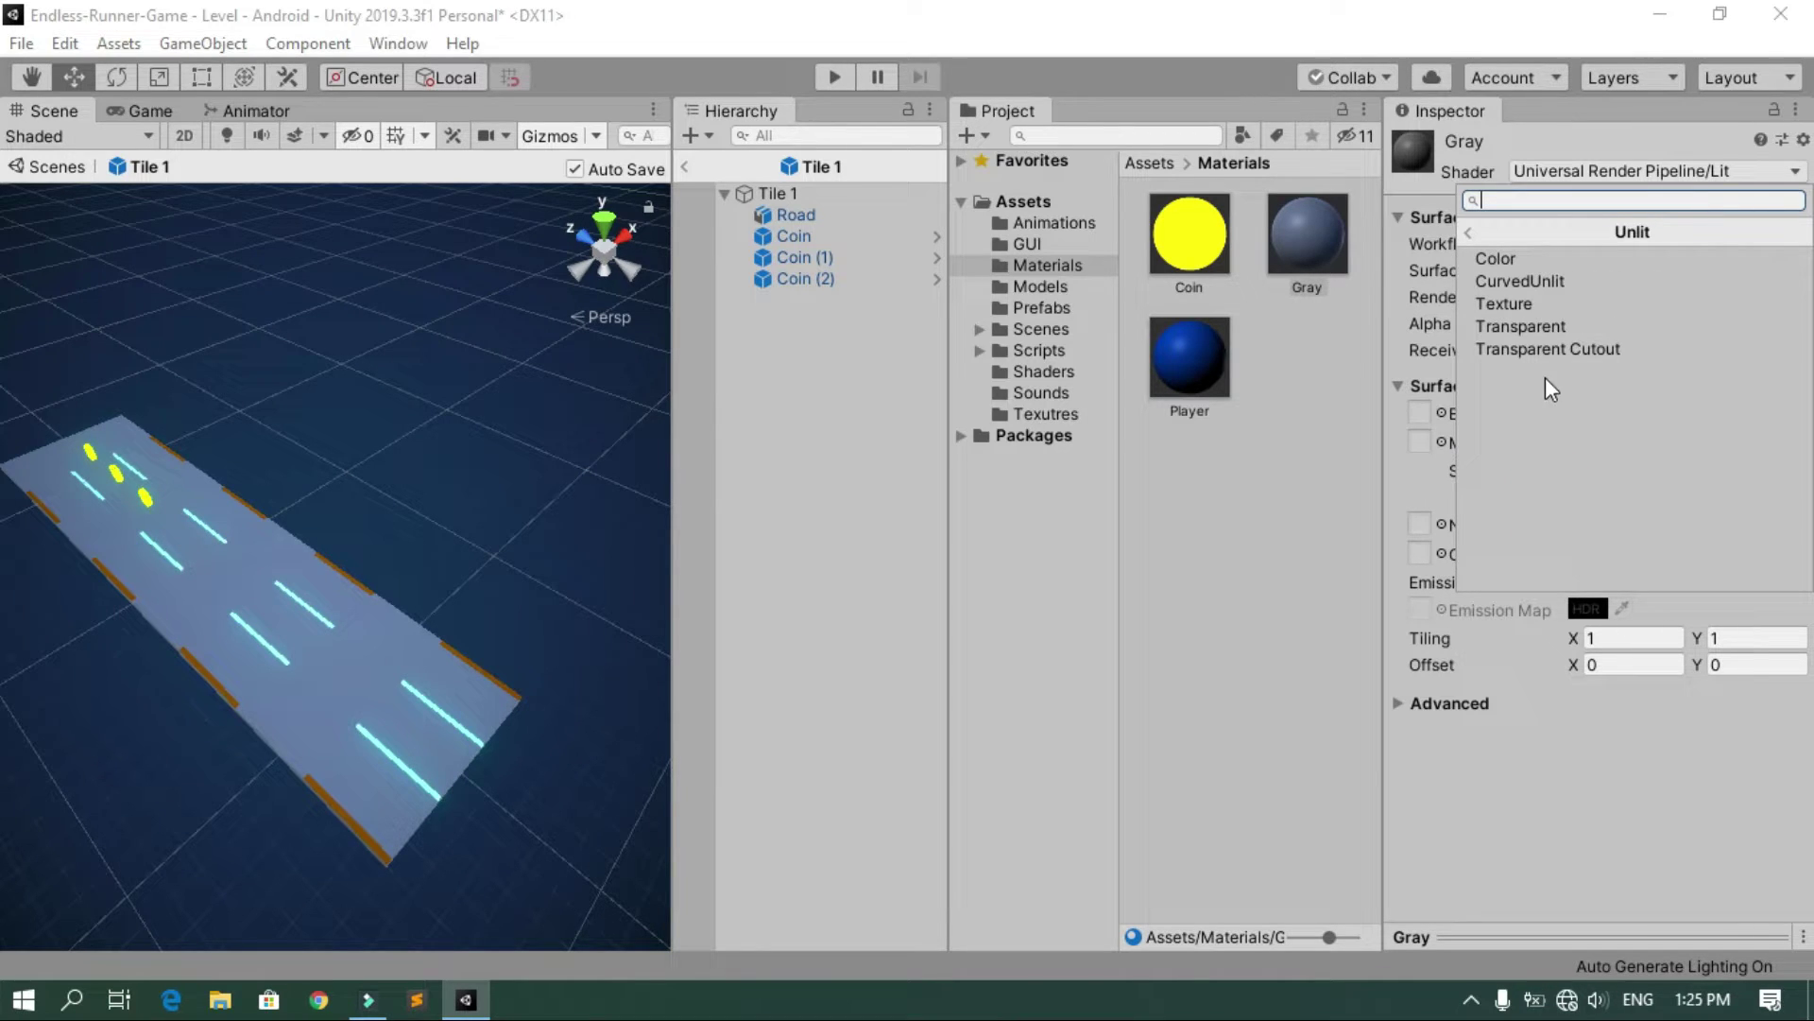
{"action": "left_click", "coordinate": [1545, 287]}
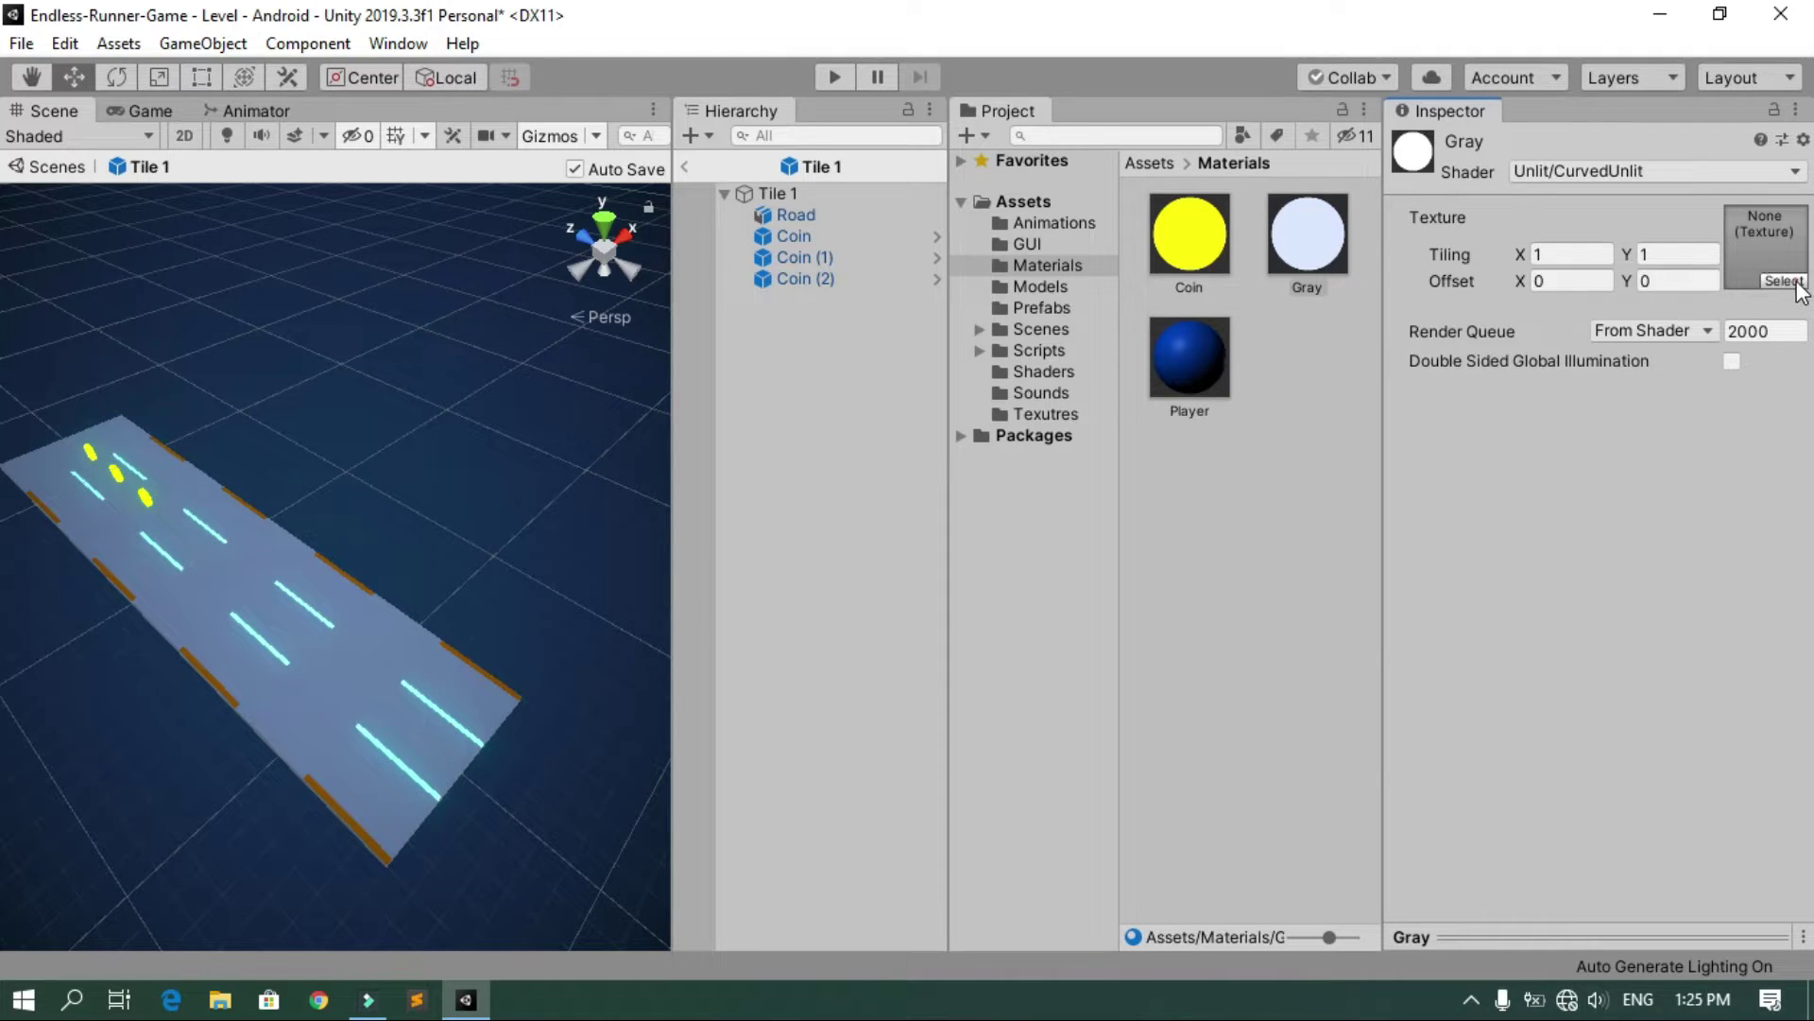
{"action": "left_click", "coordinate": [1785, 281]}
{"action": "scroll", "coordinate": [102, 310], "scroll_direction": "down", "scroll_amount": 3}
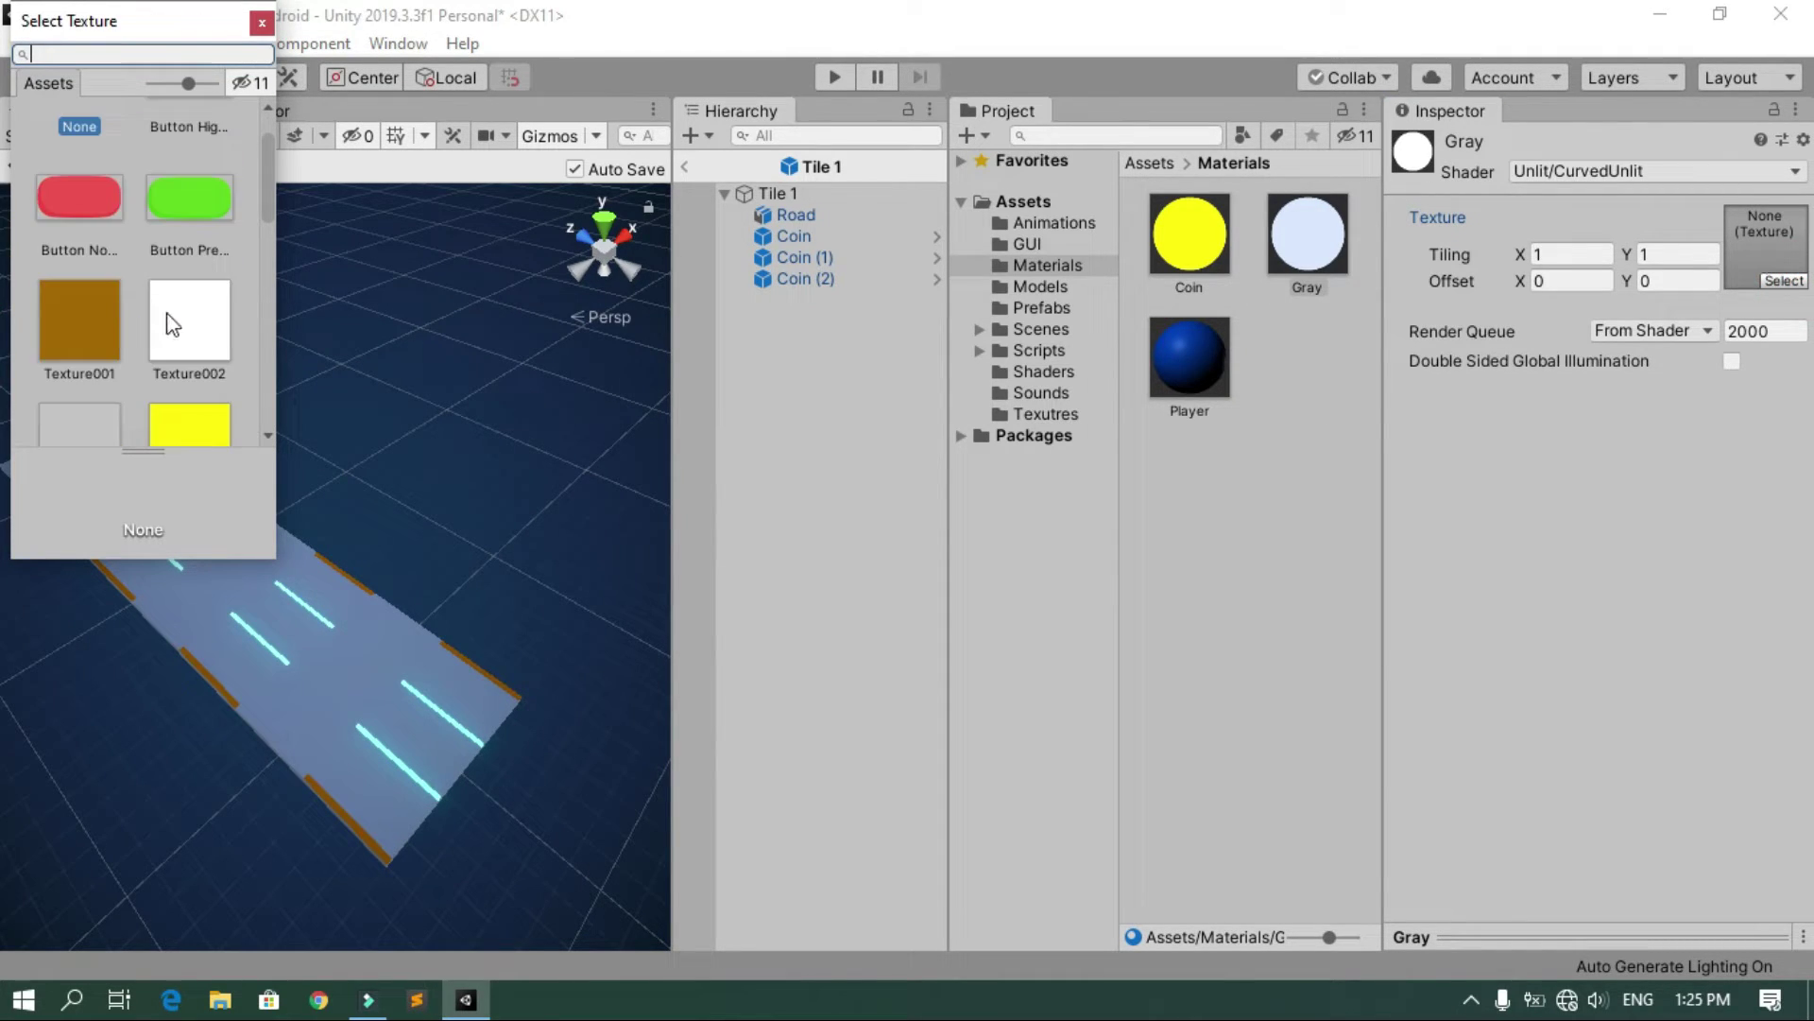
{"action": "left_click", "coordinate": [76, 309]}
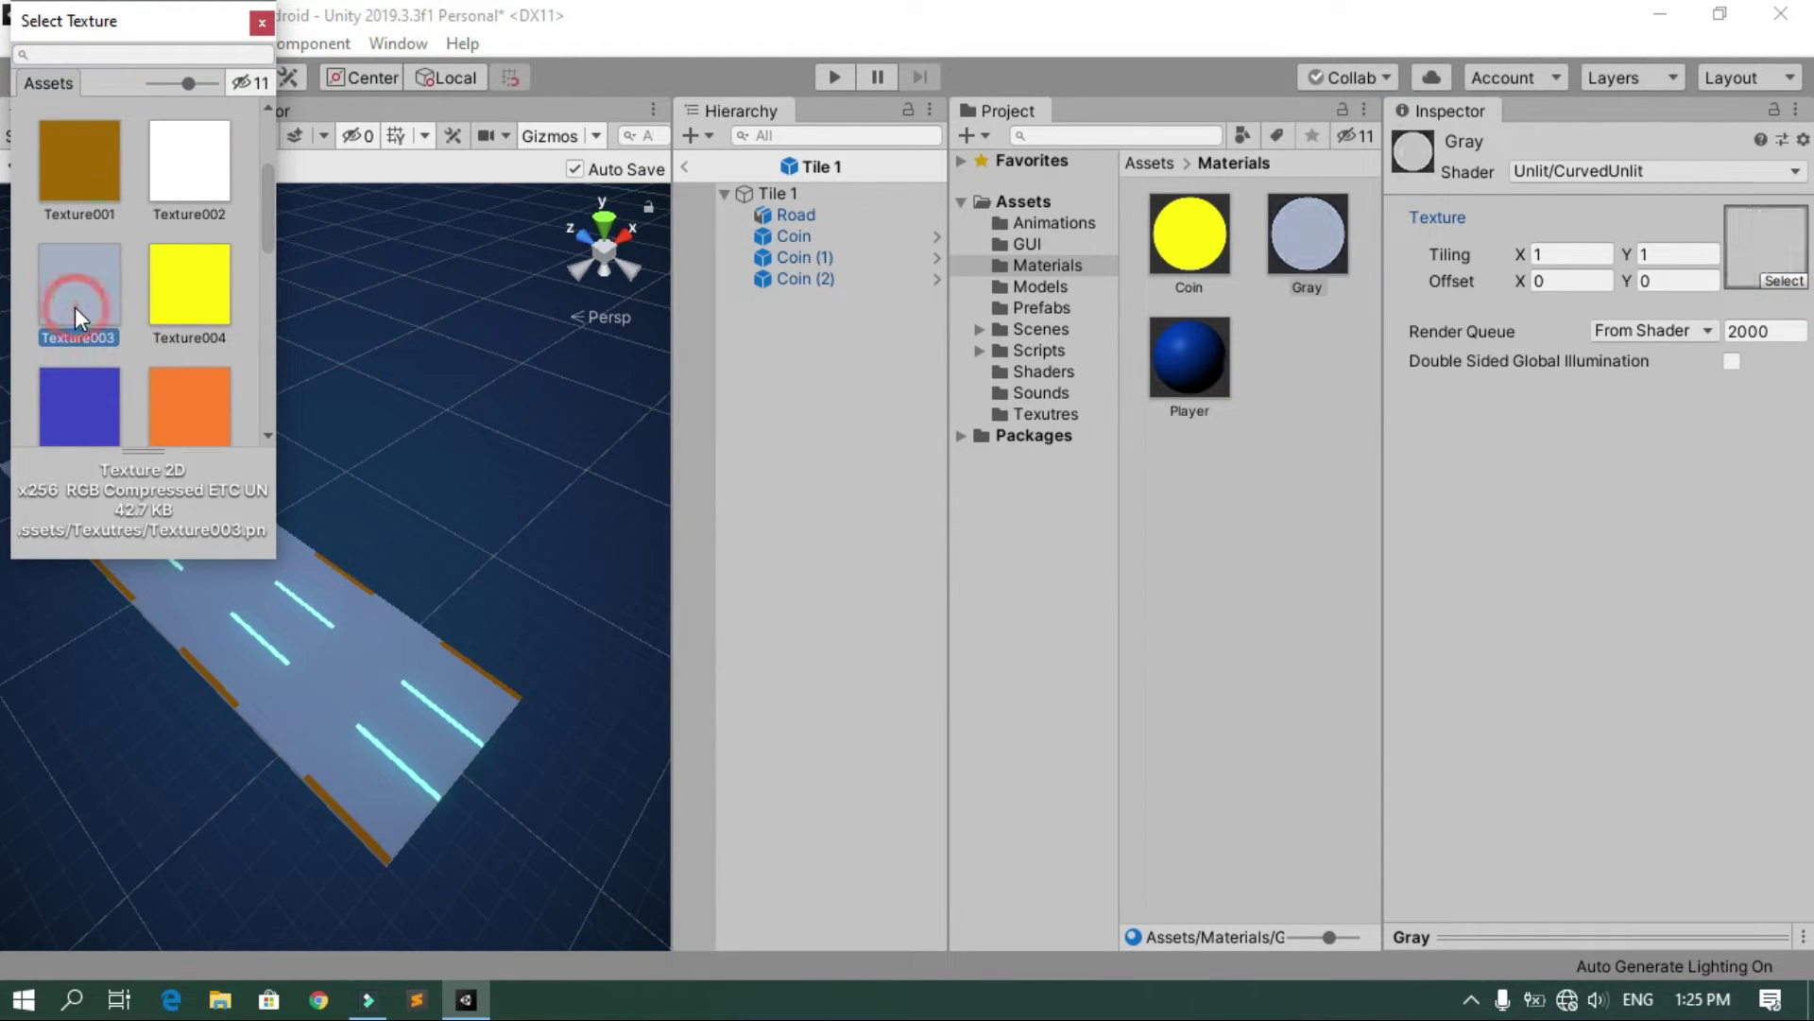
{"action": "double_click", "coordinate": [87, 298]}
Create a new material named White in the Materials folder
{"action": "right_click", "coordinate": [1261, 444]}
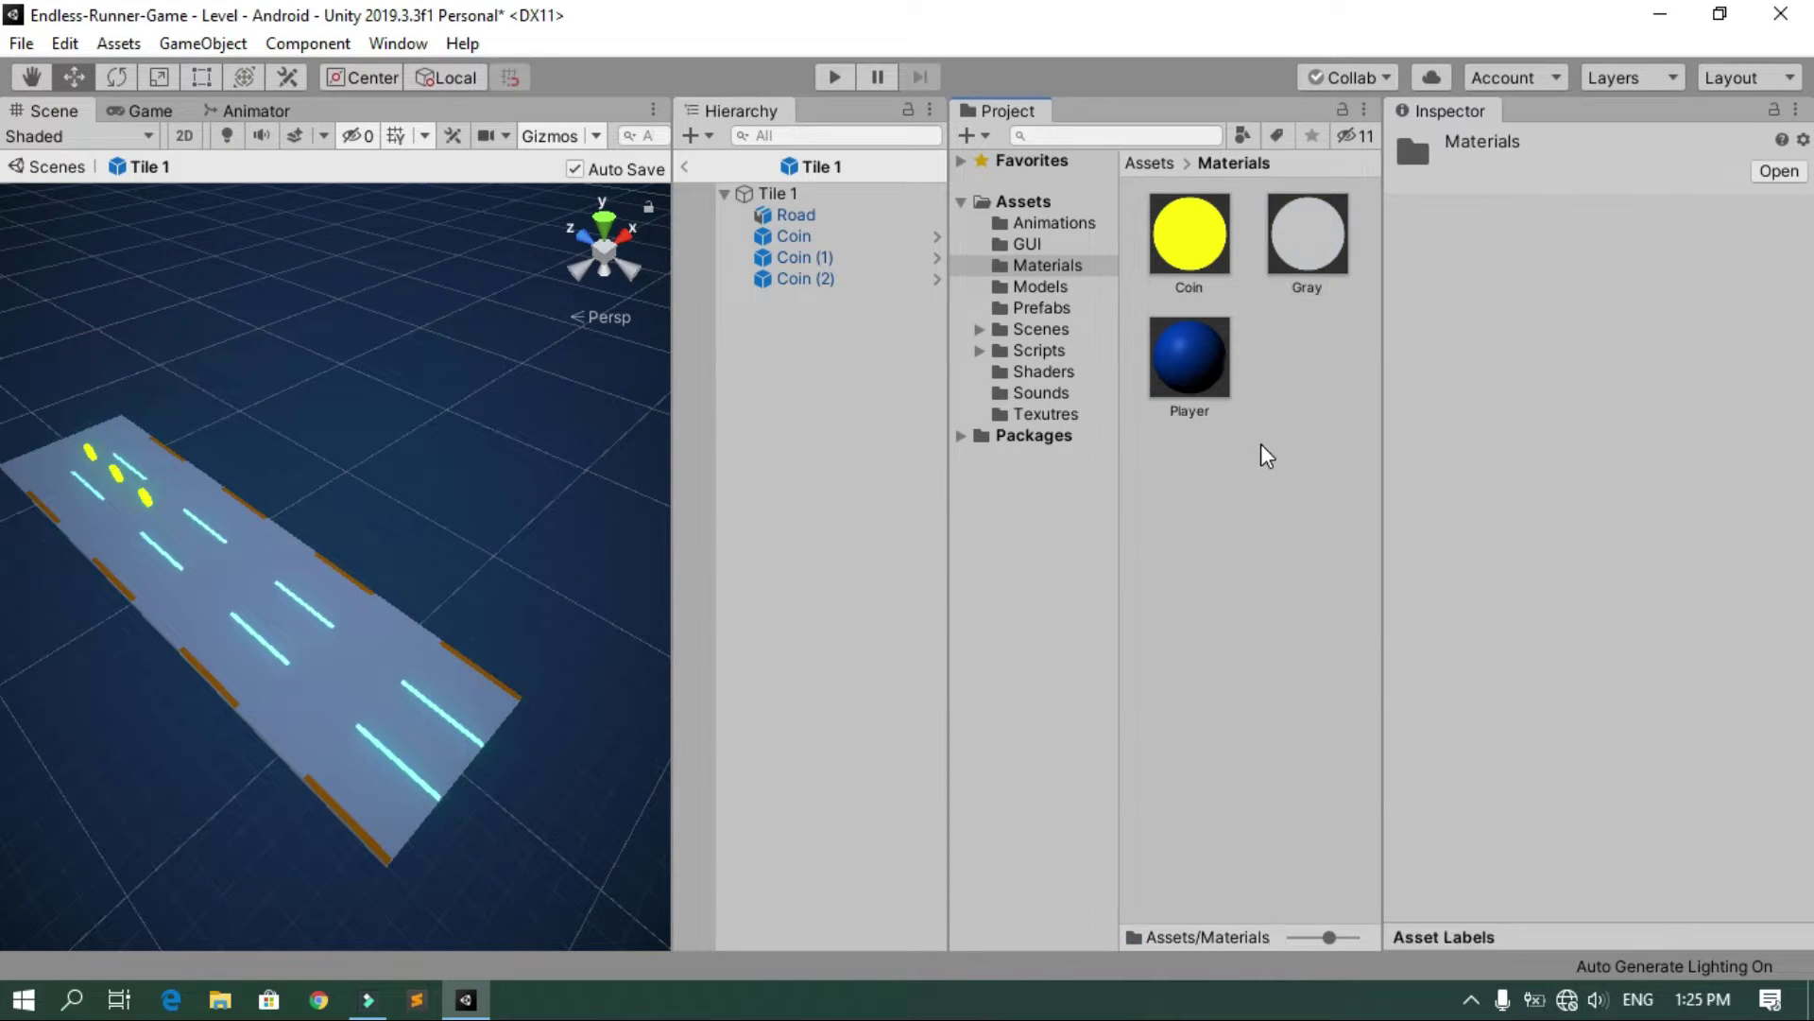
{"action": "mouse_move", "coordinate": [1356, 324]}
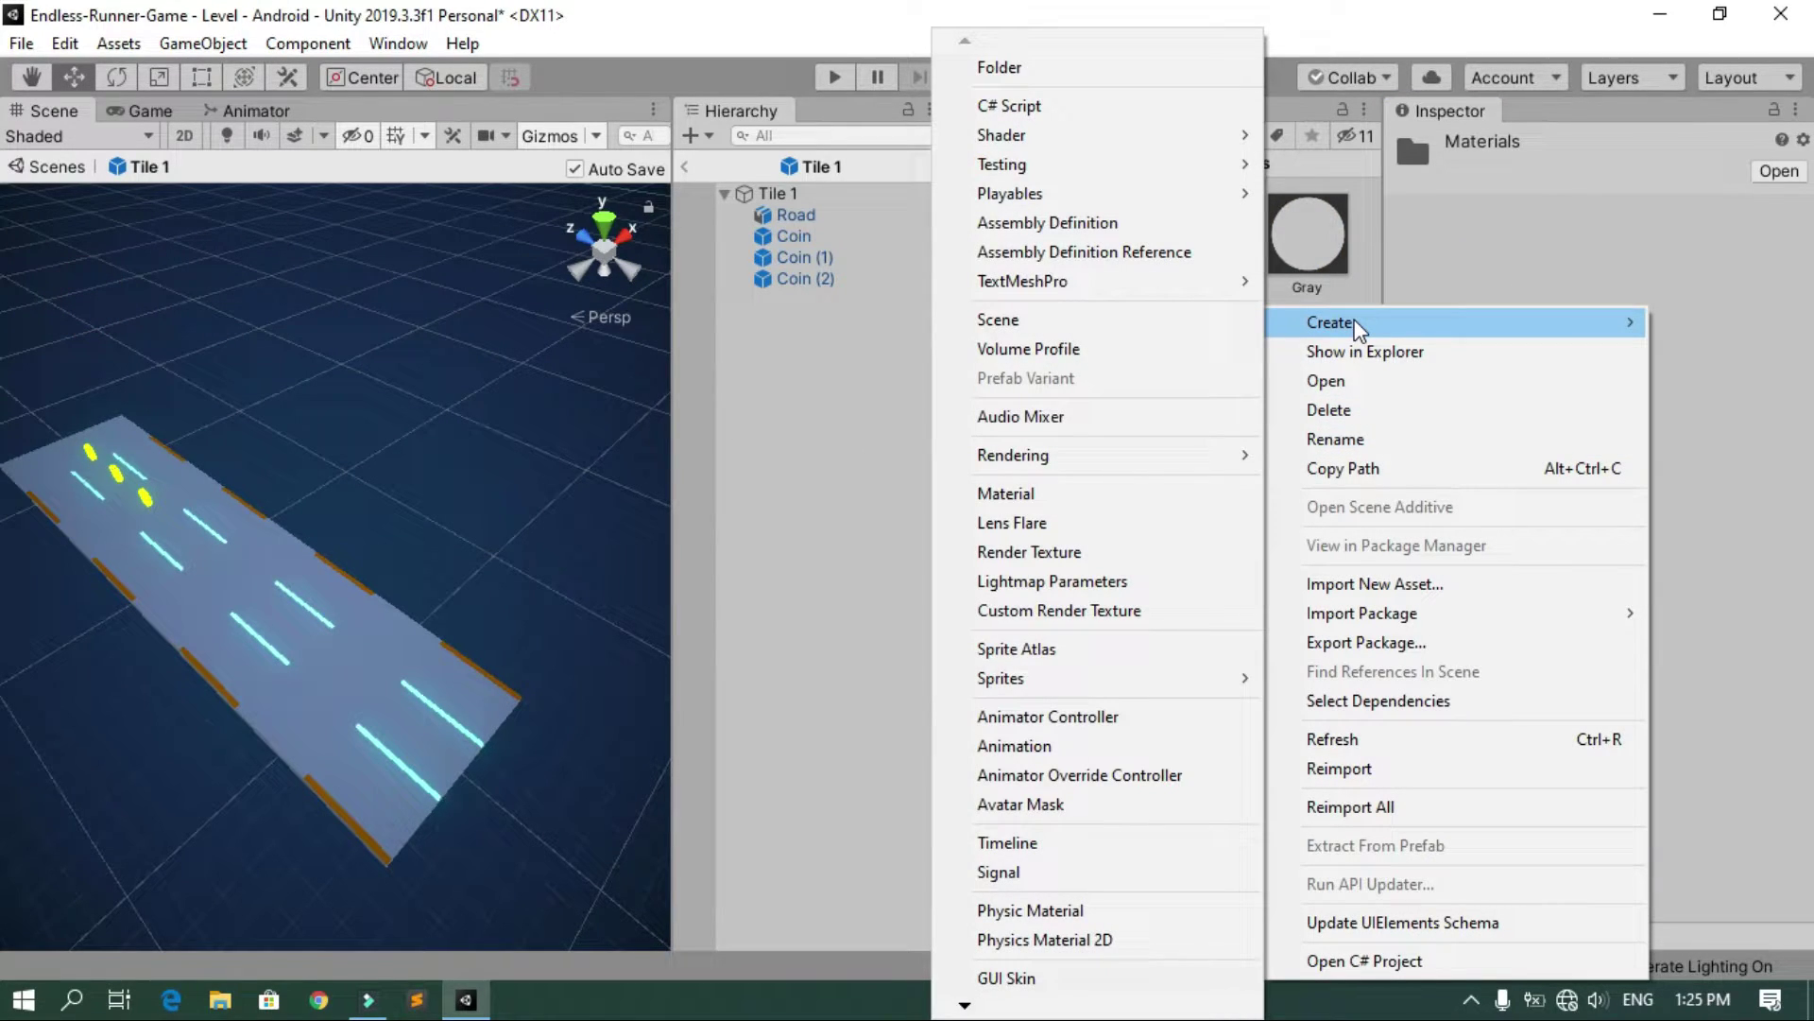
{"action": "left_click", "coordinate": [1106, 485]}
{"action": "type", "text": "Whi"}
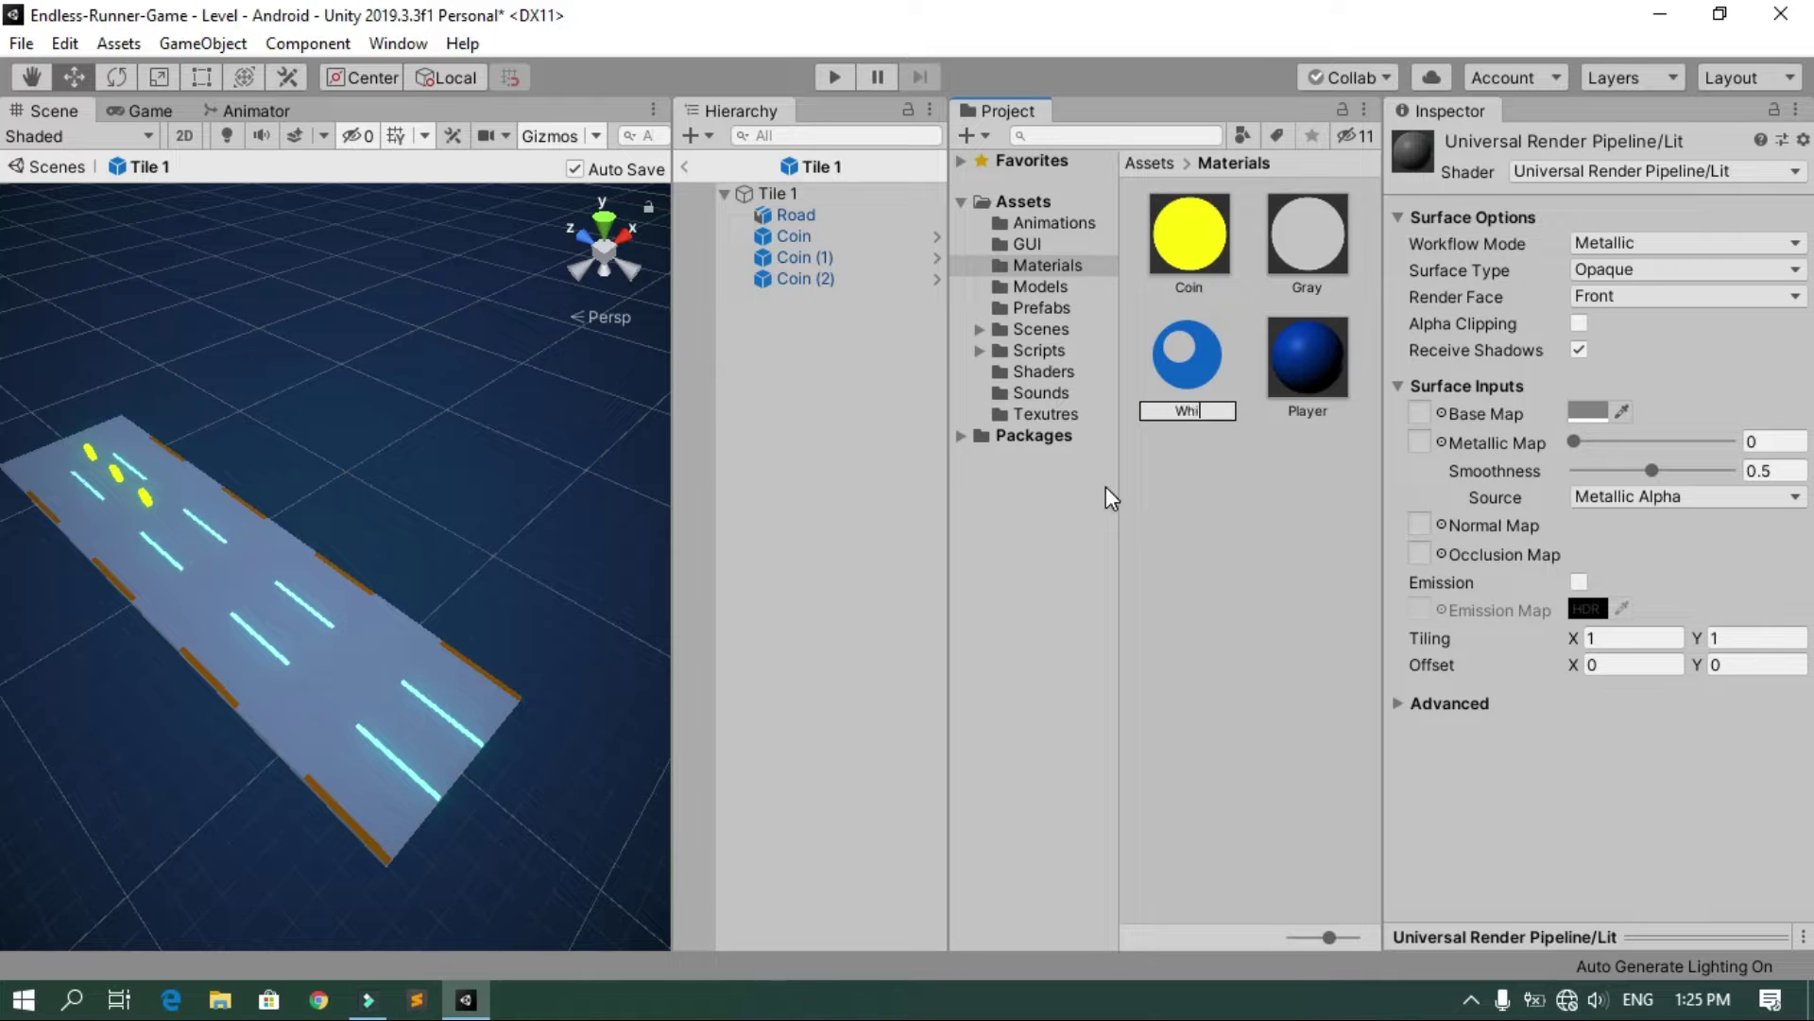
{"action": "type", "text": "te"}
{"action": "key", "text": "Return"}
Set the White material's shader to Unlit/CurvedUnlit and assign the solid white texture to it
{"action": "left_click", "coordinate": [1653, 171]}
{"action": "left_click", "coordinate": [1550, 502]}
{"action": "left_click", "coordinate": [1563, 285]}
{"action": "left_click", "coordinate": [1784, 282]}
{"action": "double_click", "coordinate": [208, 338]}
Create a new material named Yellow in the Materials folder
{"action": "right_click", "coordinate": [1231, 312]}
{"action": "mouse_move", "coordinate": [1342, 322]}
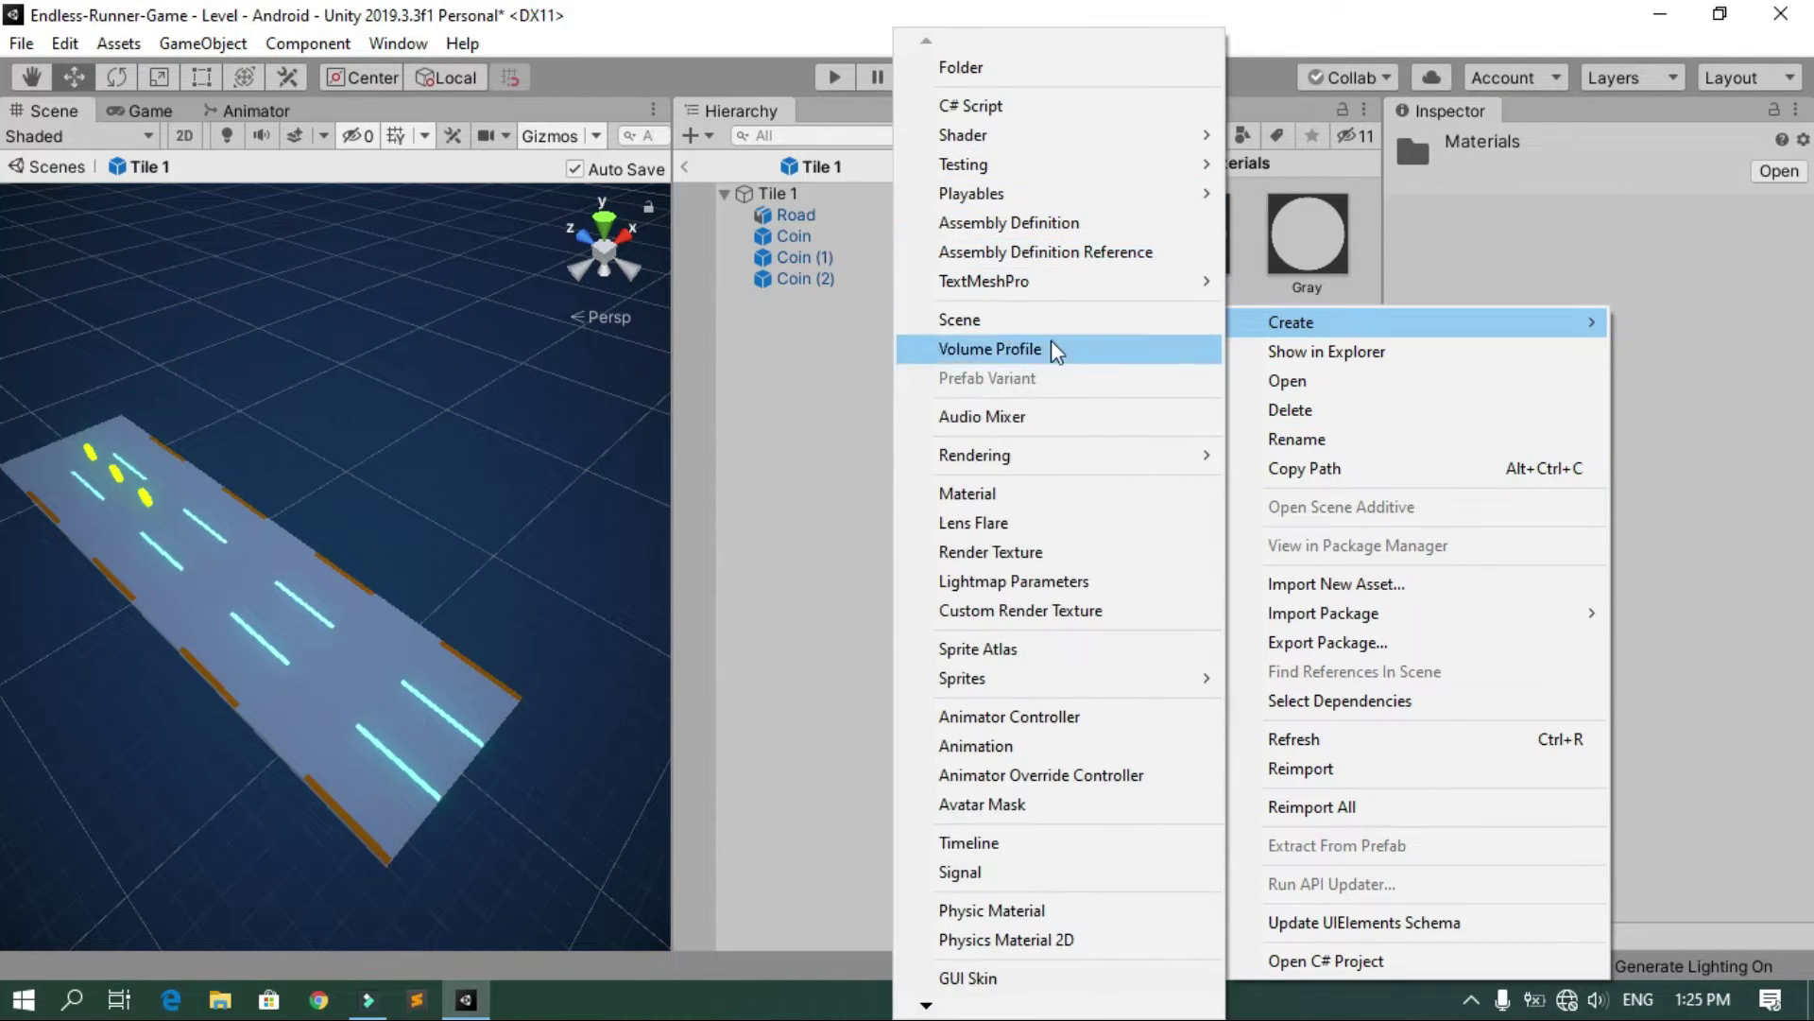
{"action": "left_click", "coordinate": [967, 493]}
{"action": "type", "text": "Yellow"}
{"action": "key", "text": "Return"}
Set the Yellow material's shader to Unlit/CurvedUnlit and assign the solid brown texture to it
{"action": "left_click", "coordinate": [1654, 171]}
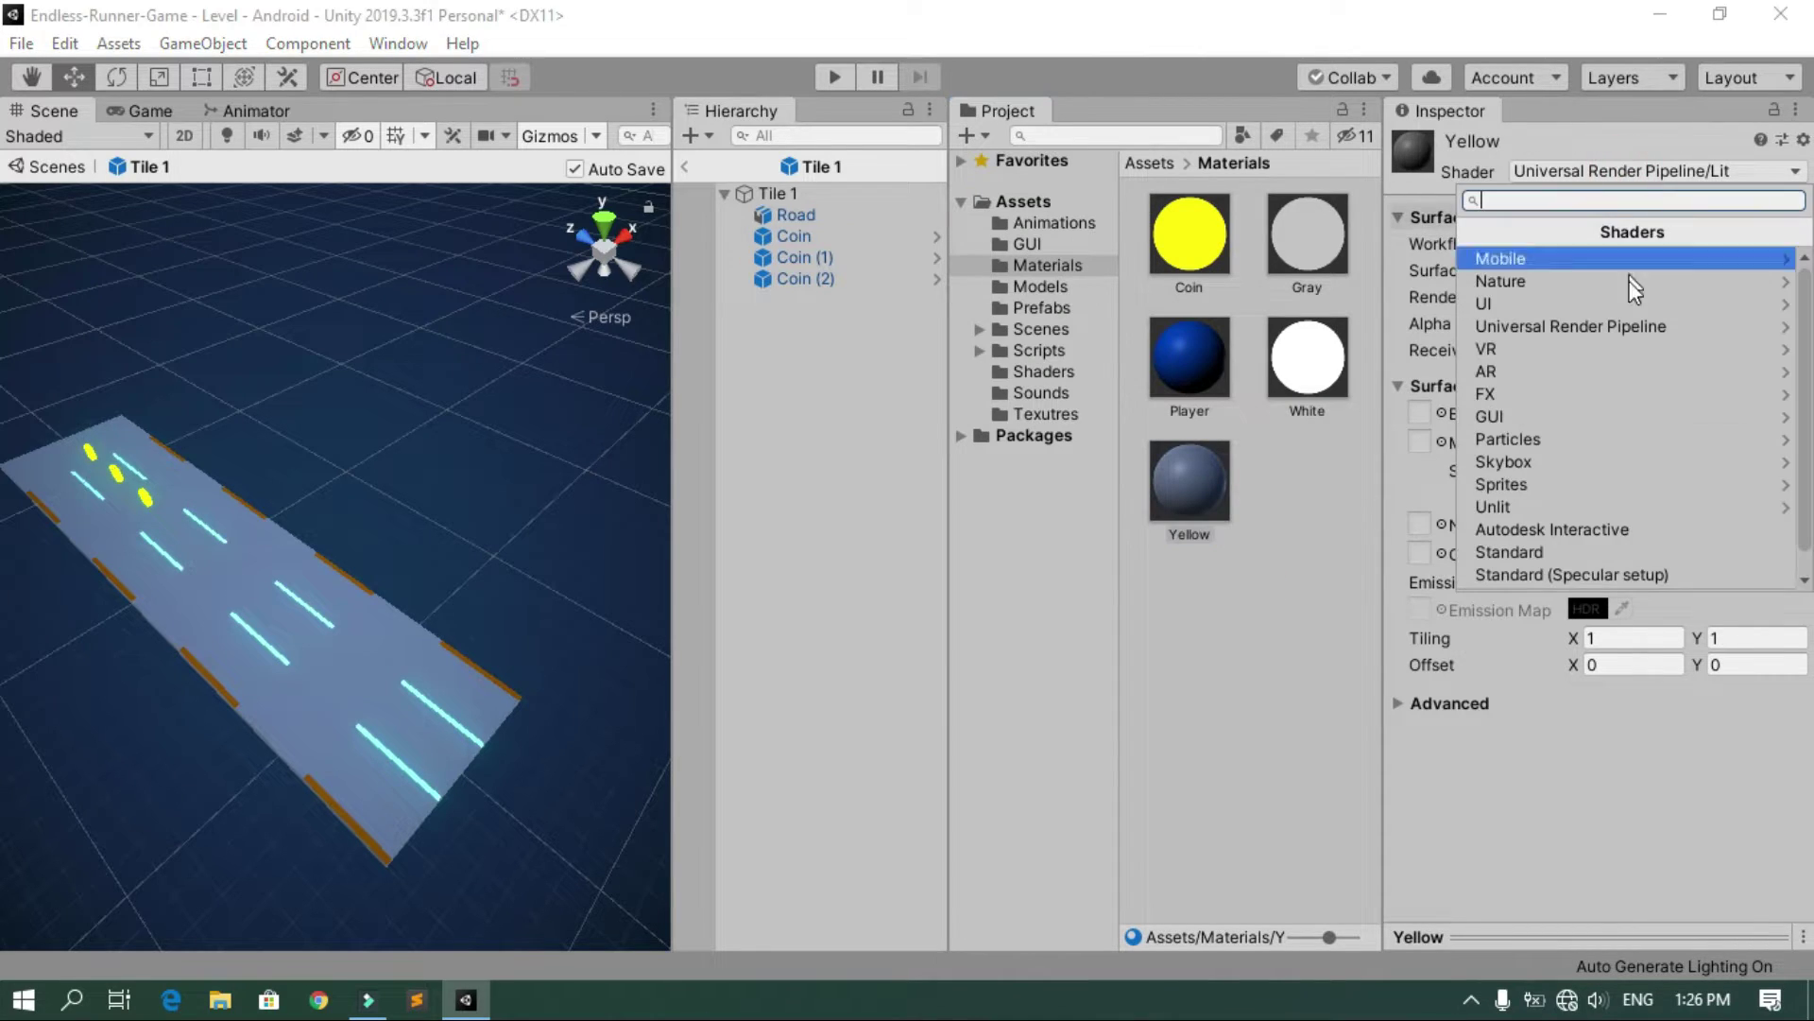
{"action": "left_click", "coordinate": [1550, 506]}
{"action": "left_click", "coordinate": [1563, 285]}
{"action": "left_click", "coordinate": [1784, 282]}
{"action": "left_click", "coordinate": [96, 383]}
{"action": "double_click", "coordinate": [97, 383]}
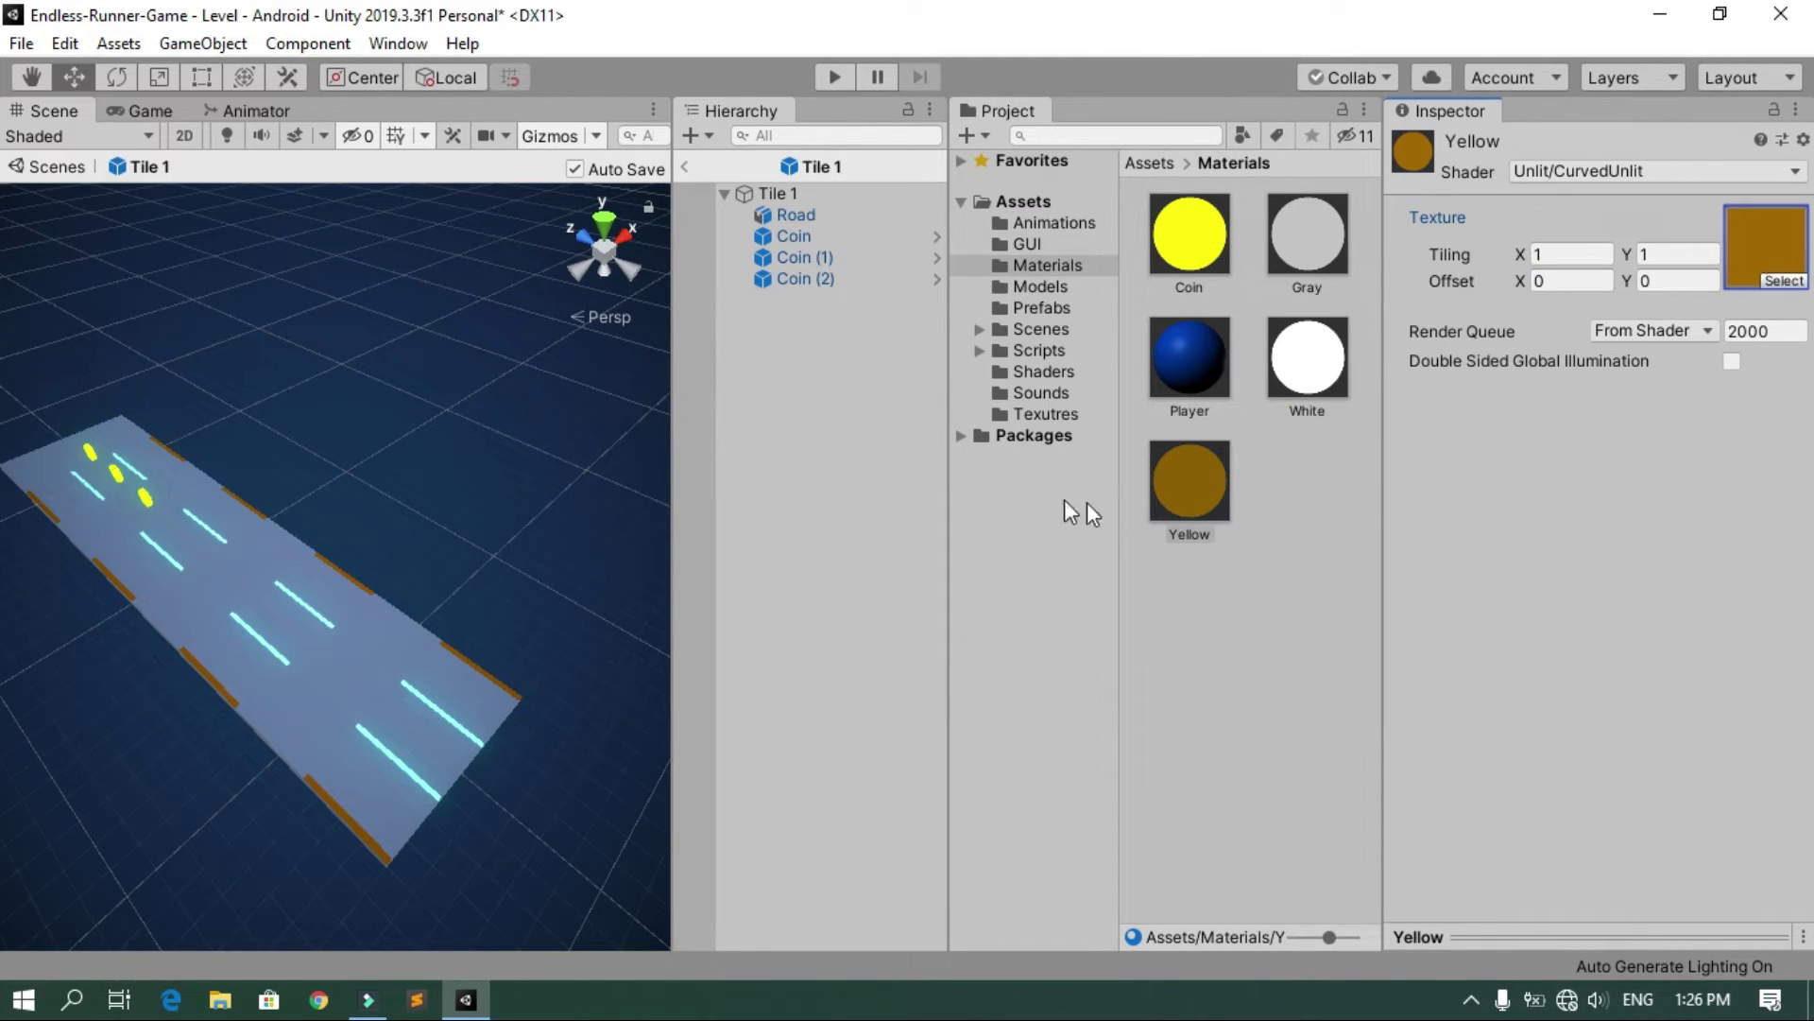
Assign the Gray, White and Yellow materials to Elements 0, 1 and 2 of Tile 1's Road, and return to the Level scene
{"action": "left_click", "coordinate": [815, 214]}
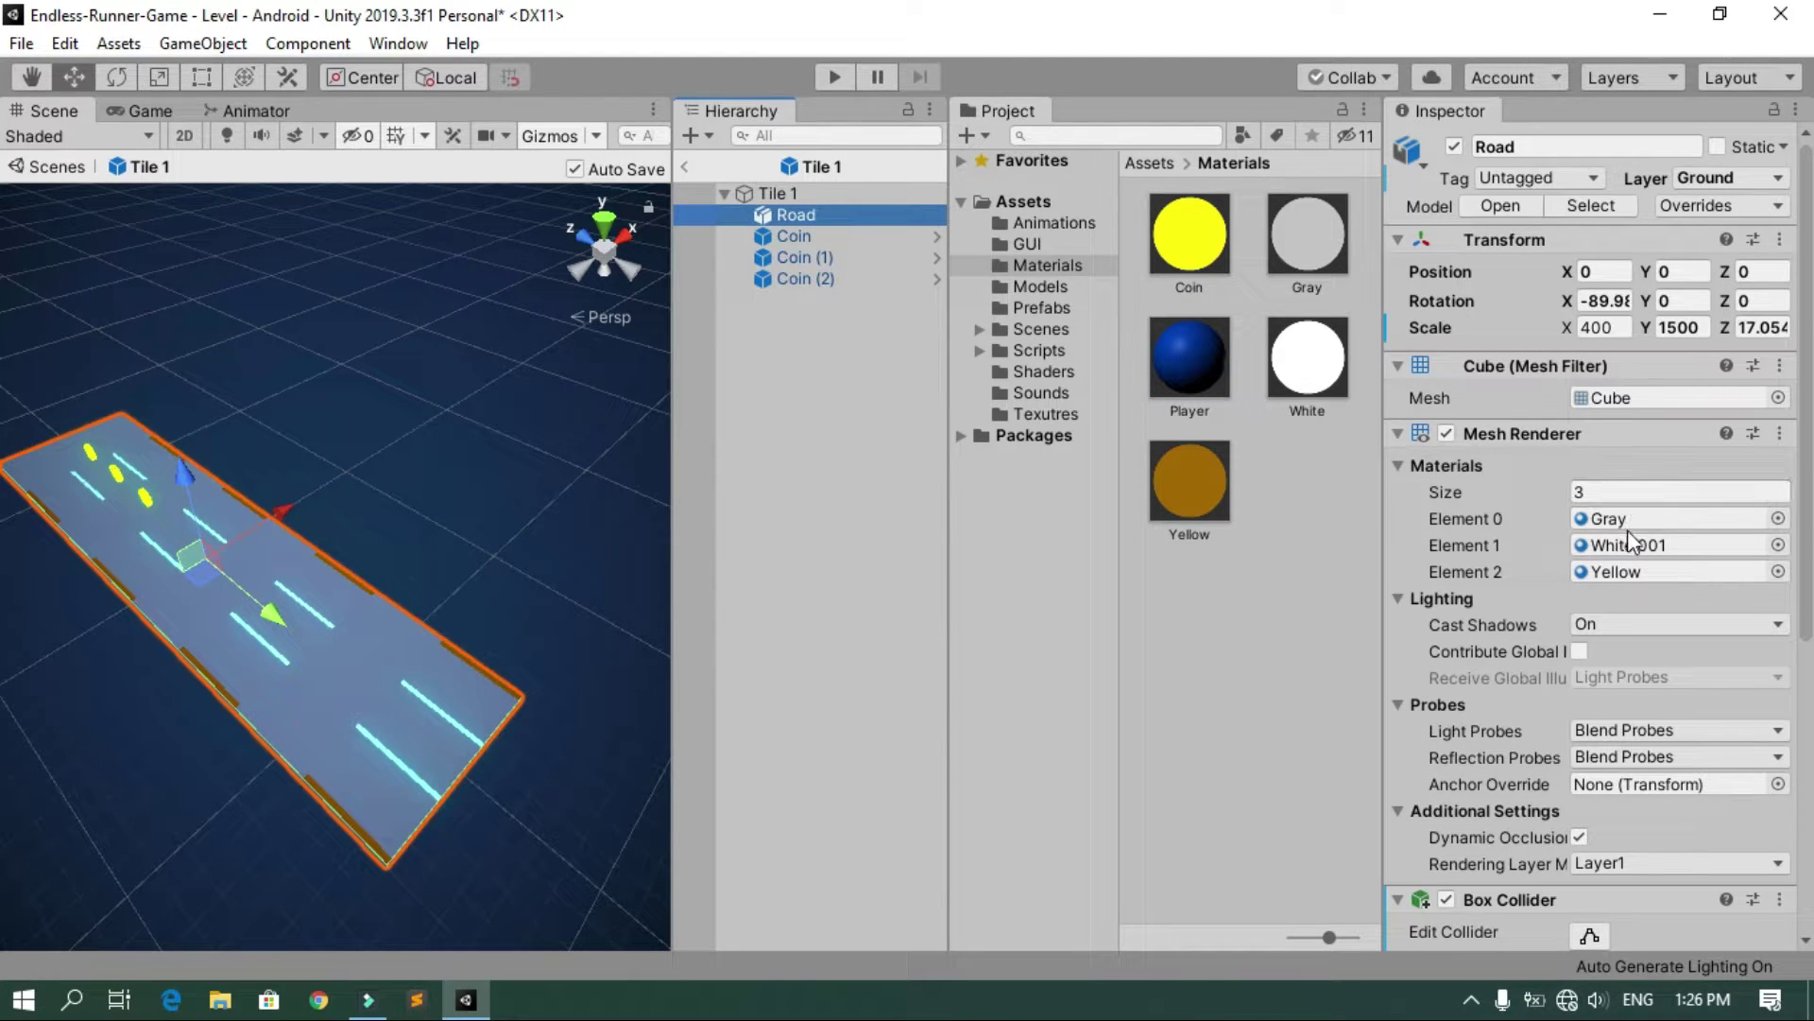
{"action": "left_click_drag", "start_coordinate": [1300, 251], "coordinate": [1663, 524]}
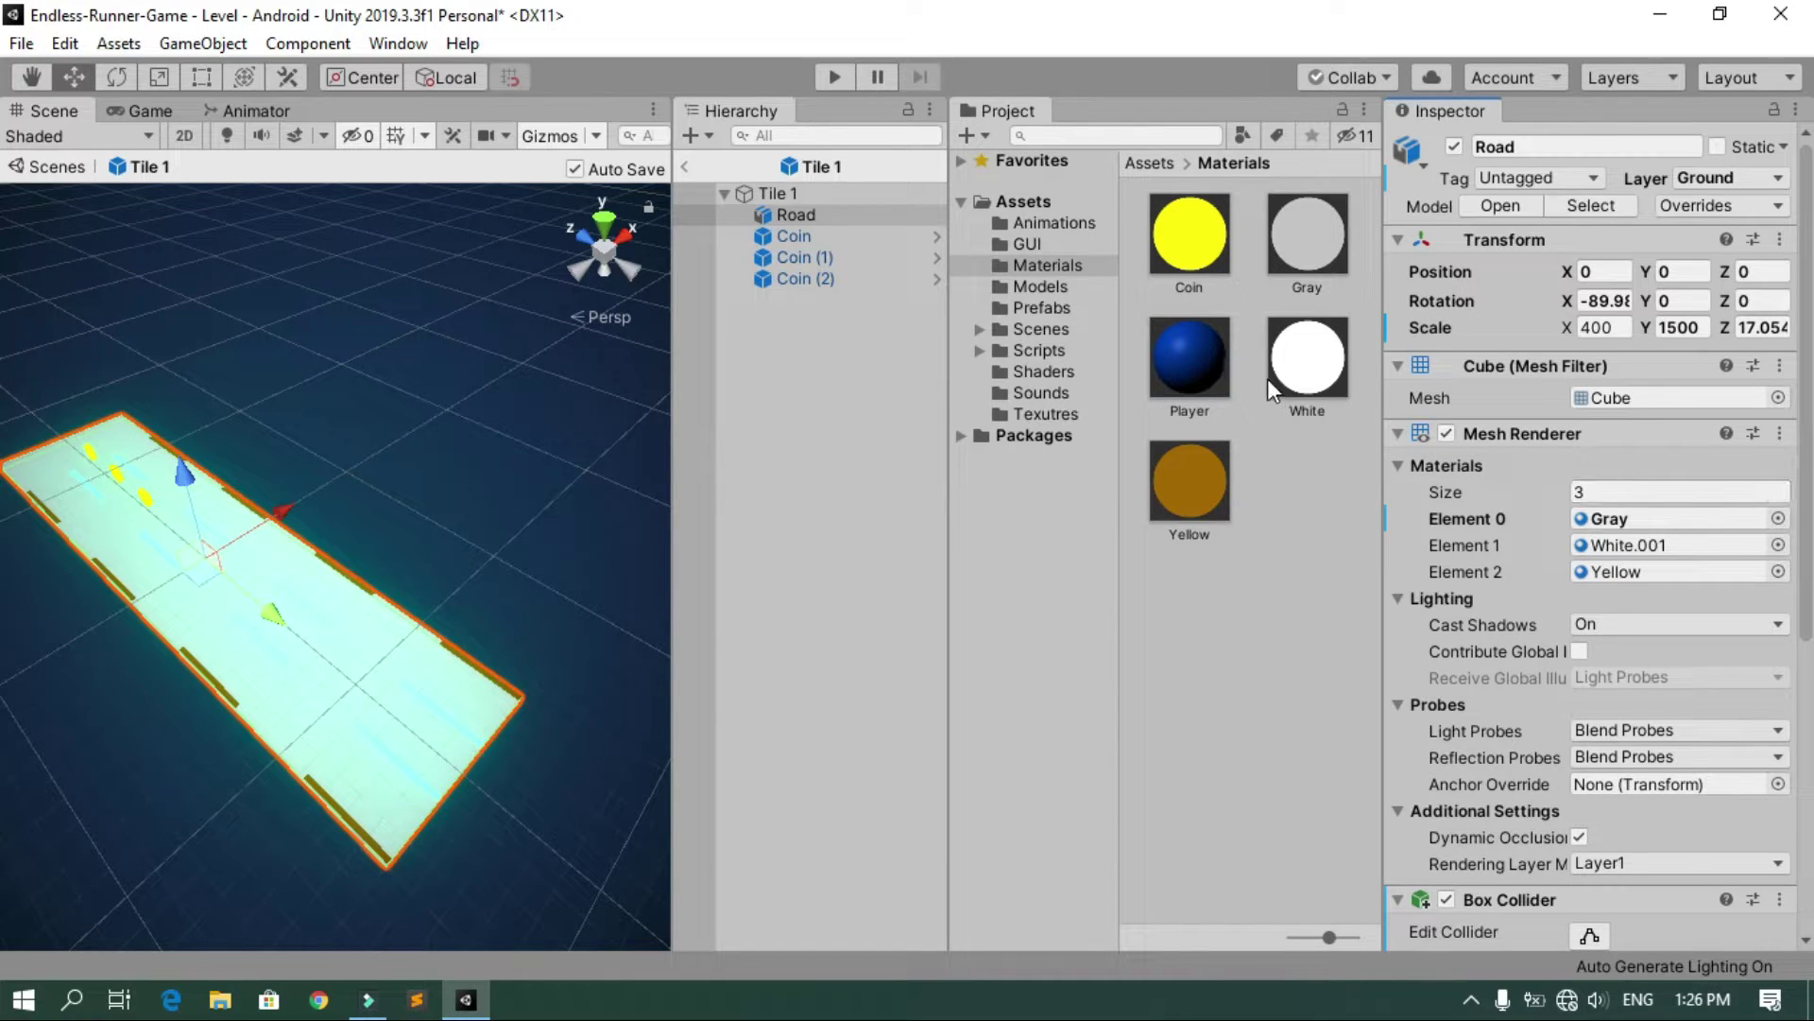
{"action": "left_click_drag", "start_coordinate": [1296, 380], "coordinate": [1633, 543]}
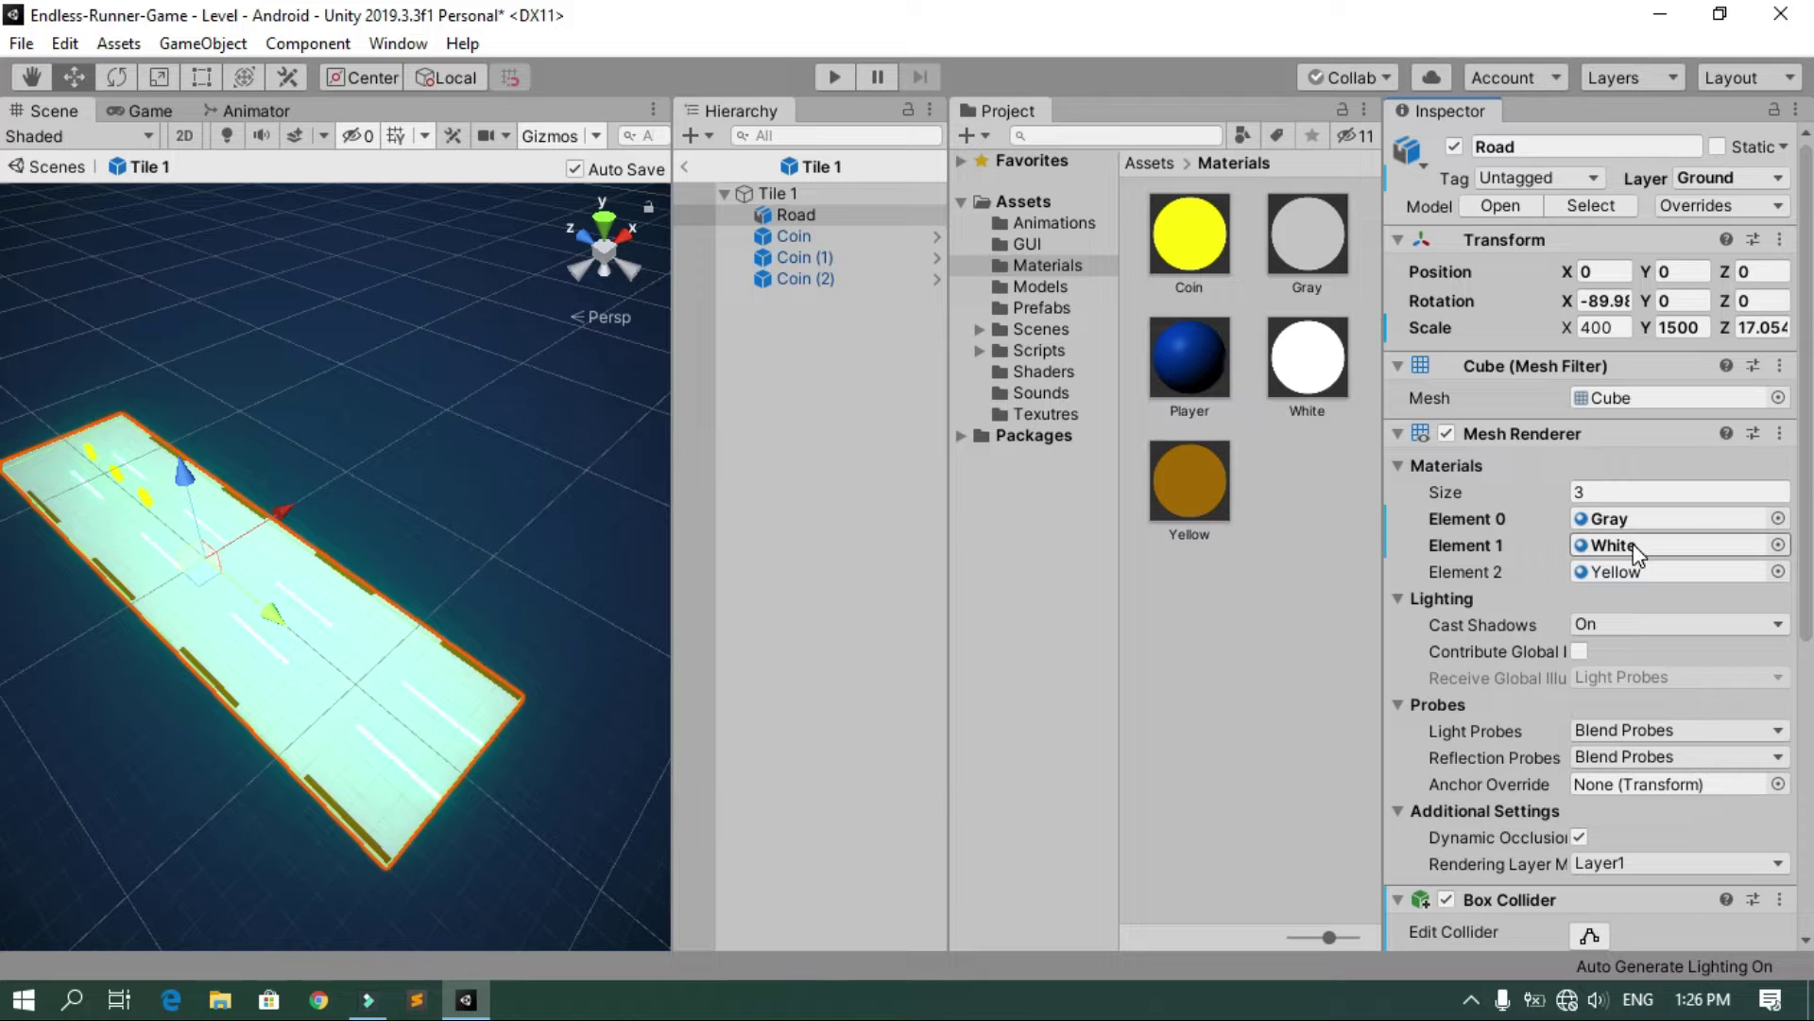
{"action": "left_click_drag", "start_coordinate": [1188, 499], "coordinate": [1623, 577]}
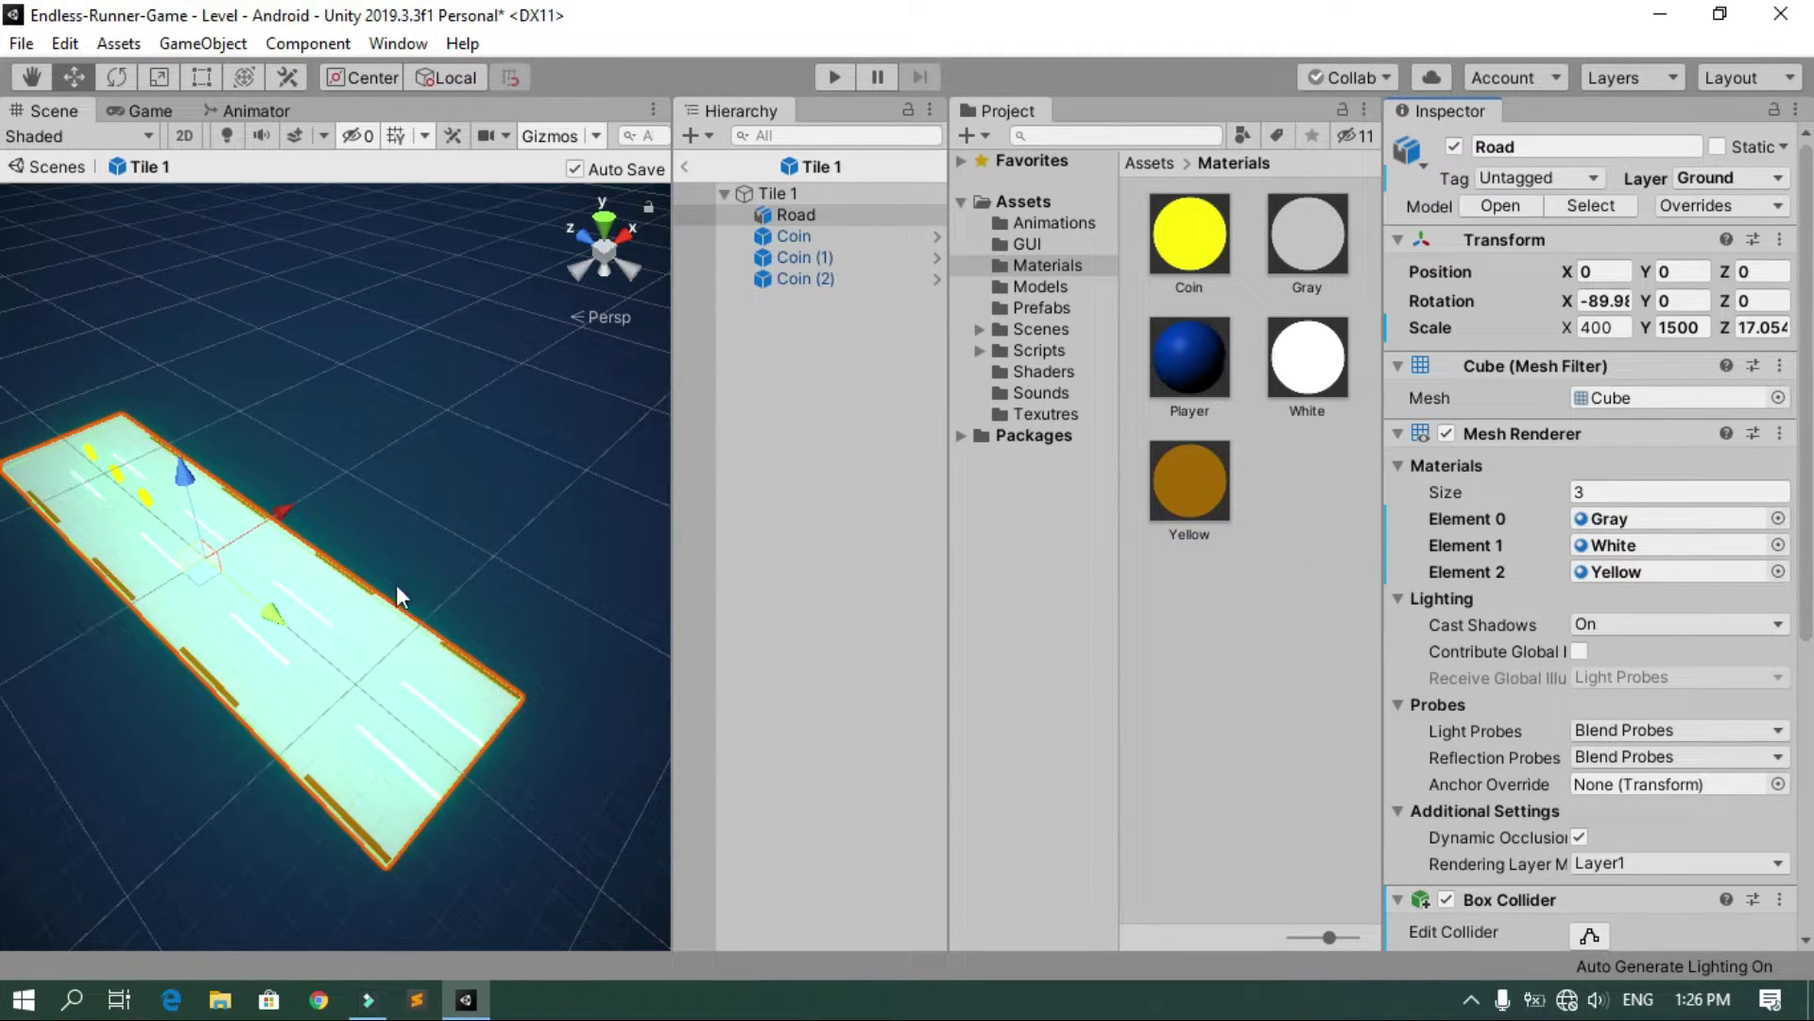
{"action": "left_click", "coordinate": [687, 165]}
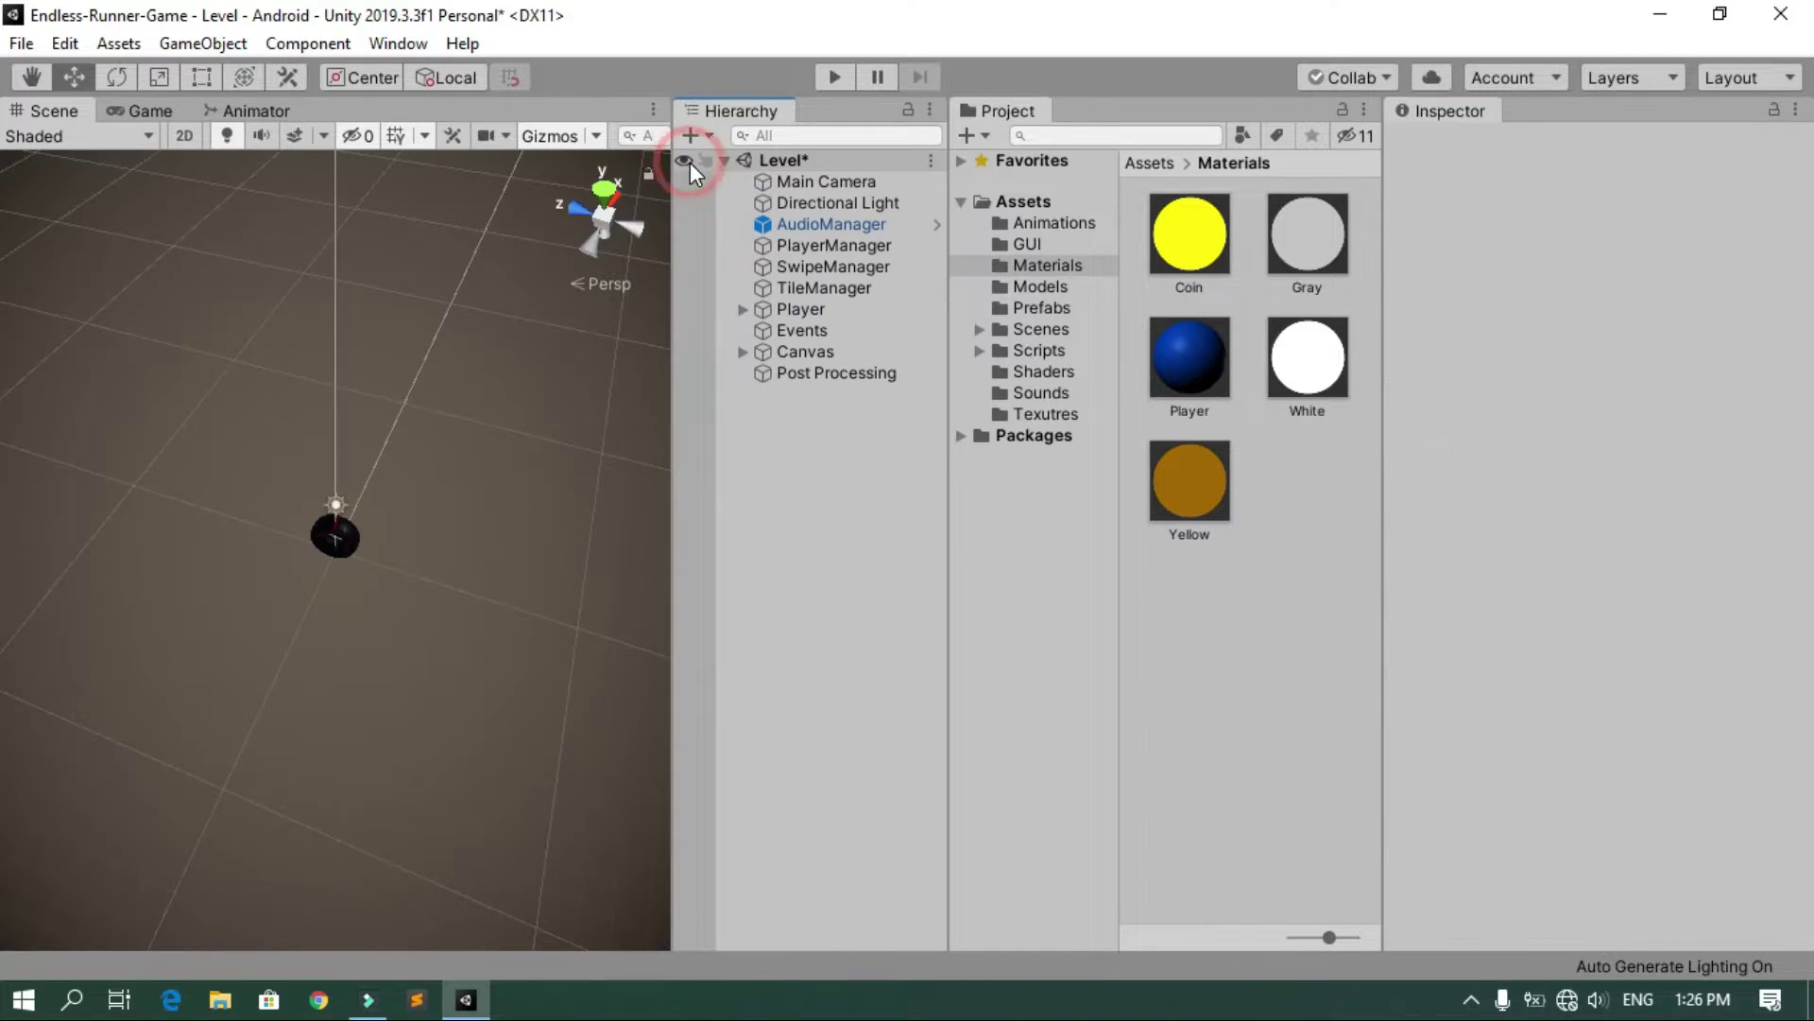
Attach the WorldCurver script from the Shaders folder to the Main Camera
{"action": "left_click", "coordinate": [835, 182]}
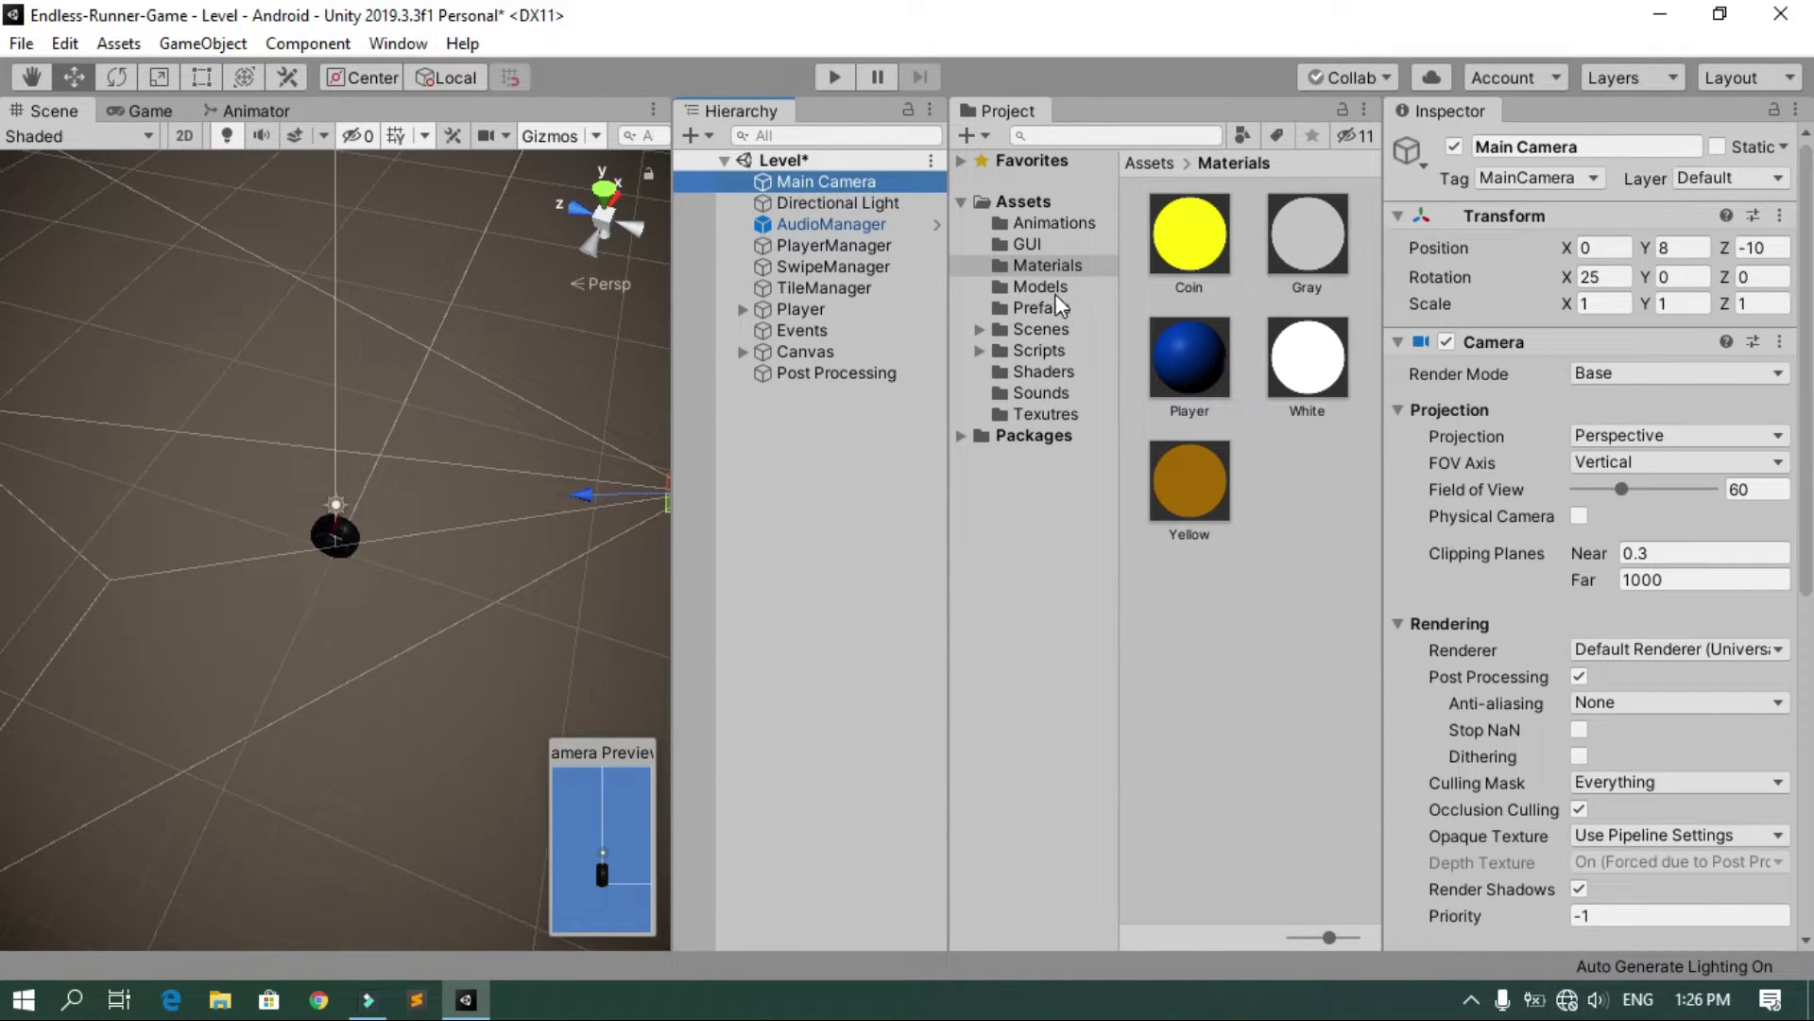
{"action": "left_click", "coordinate": [1062, 373]}
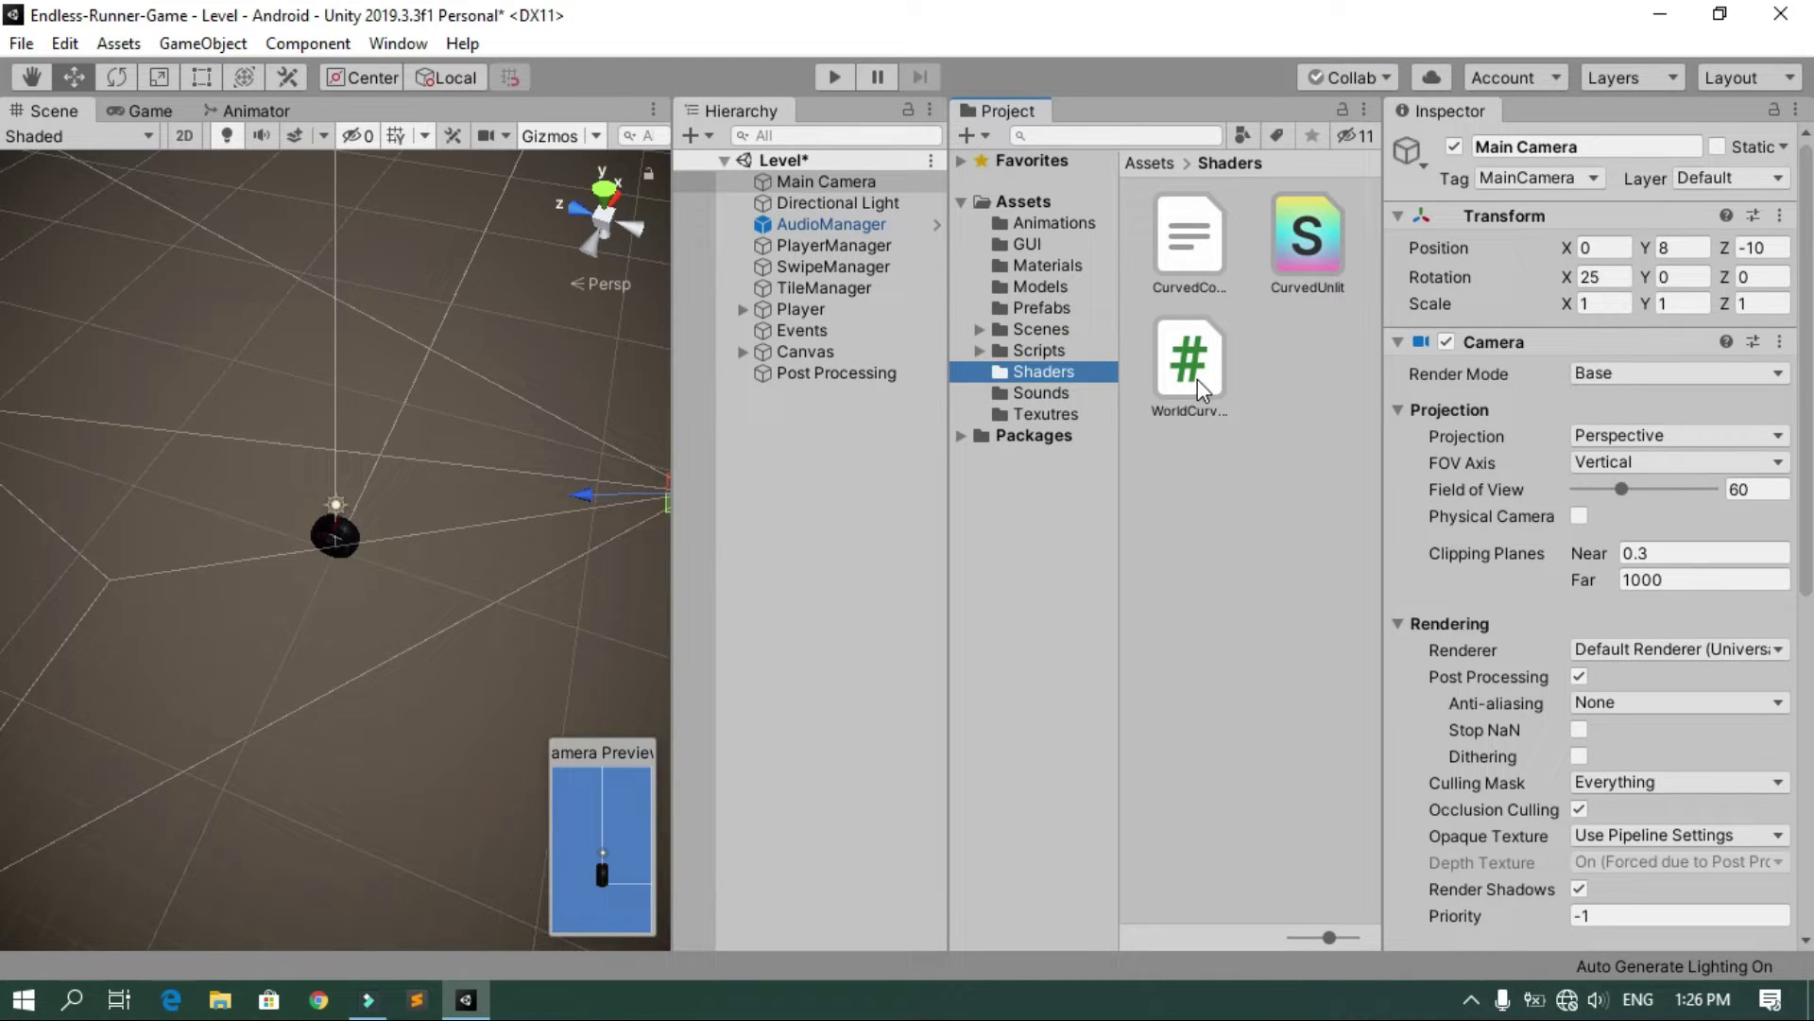
{"action": "left_click_drag", "start_coordinate": [1200, 387], "coordinate": [835, 189]}
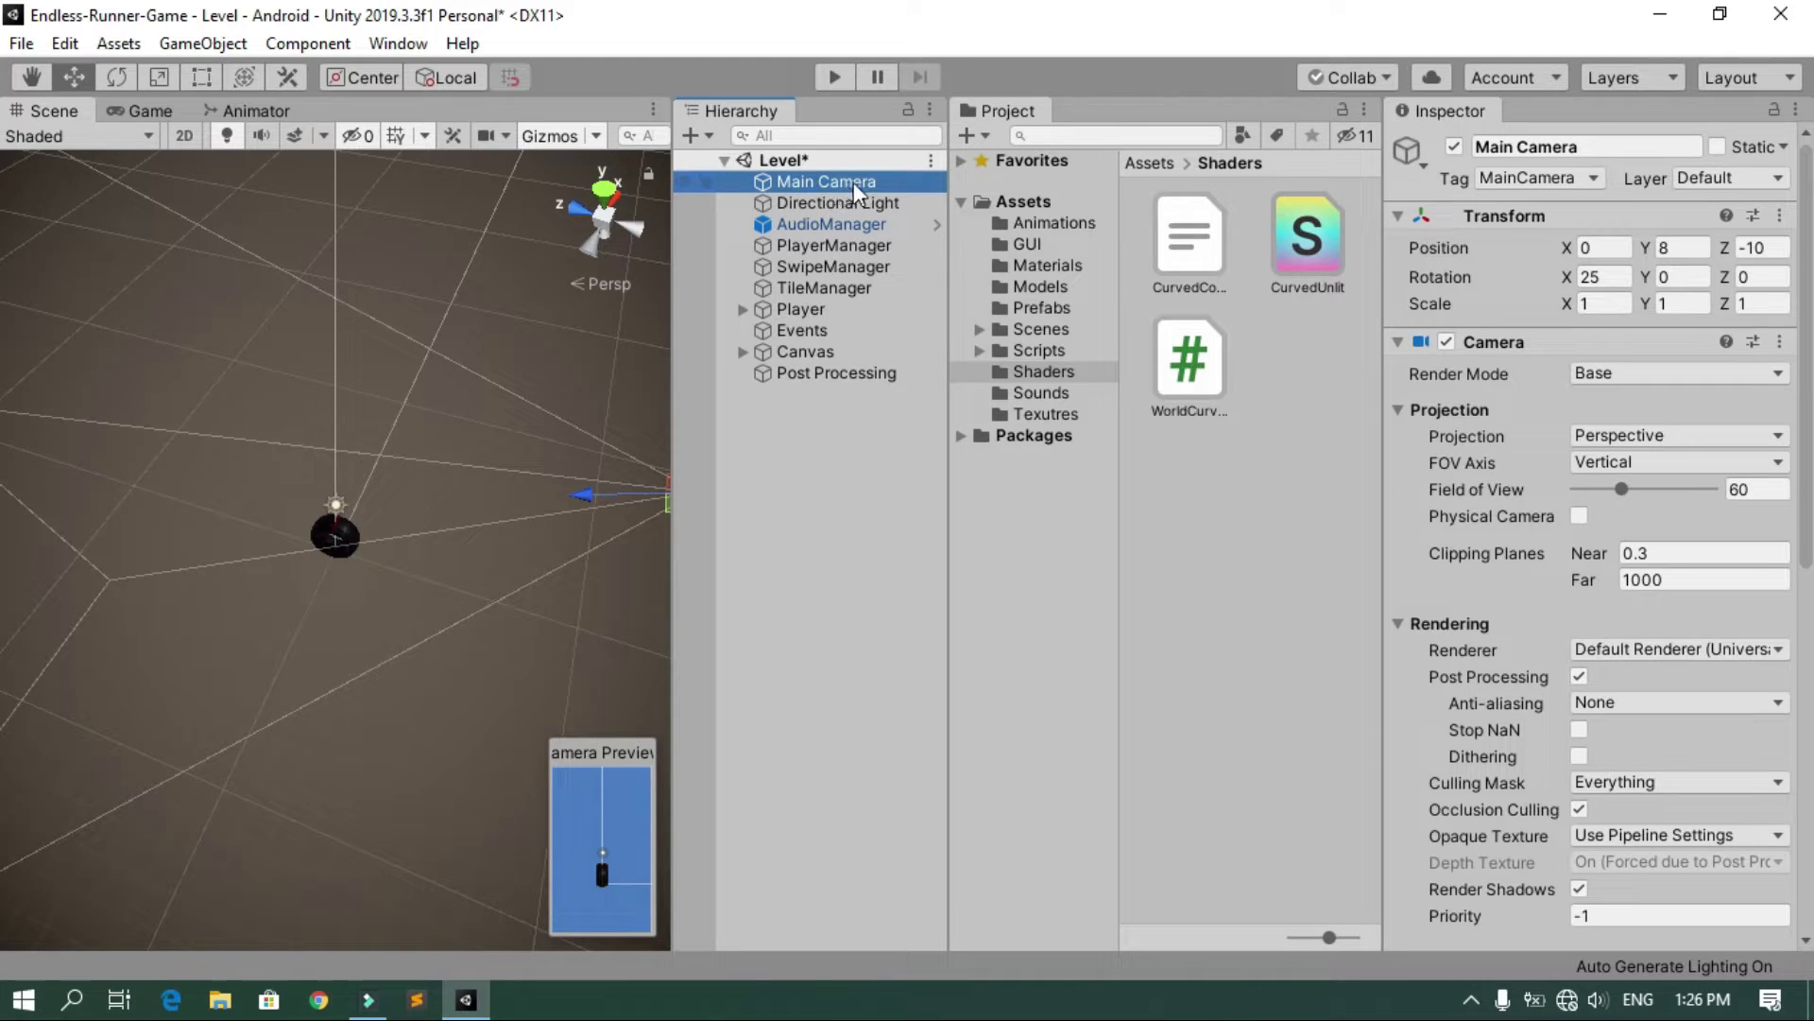
{"action": "scroll", "coordinate": [1488, 699], "scroll_direction": "down", "scroll_amount": 8}
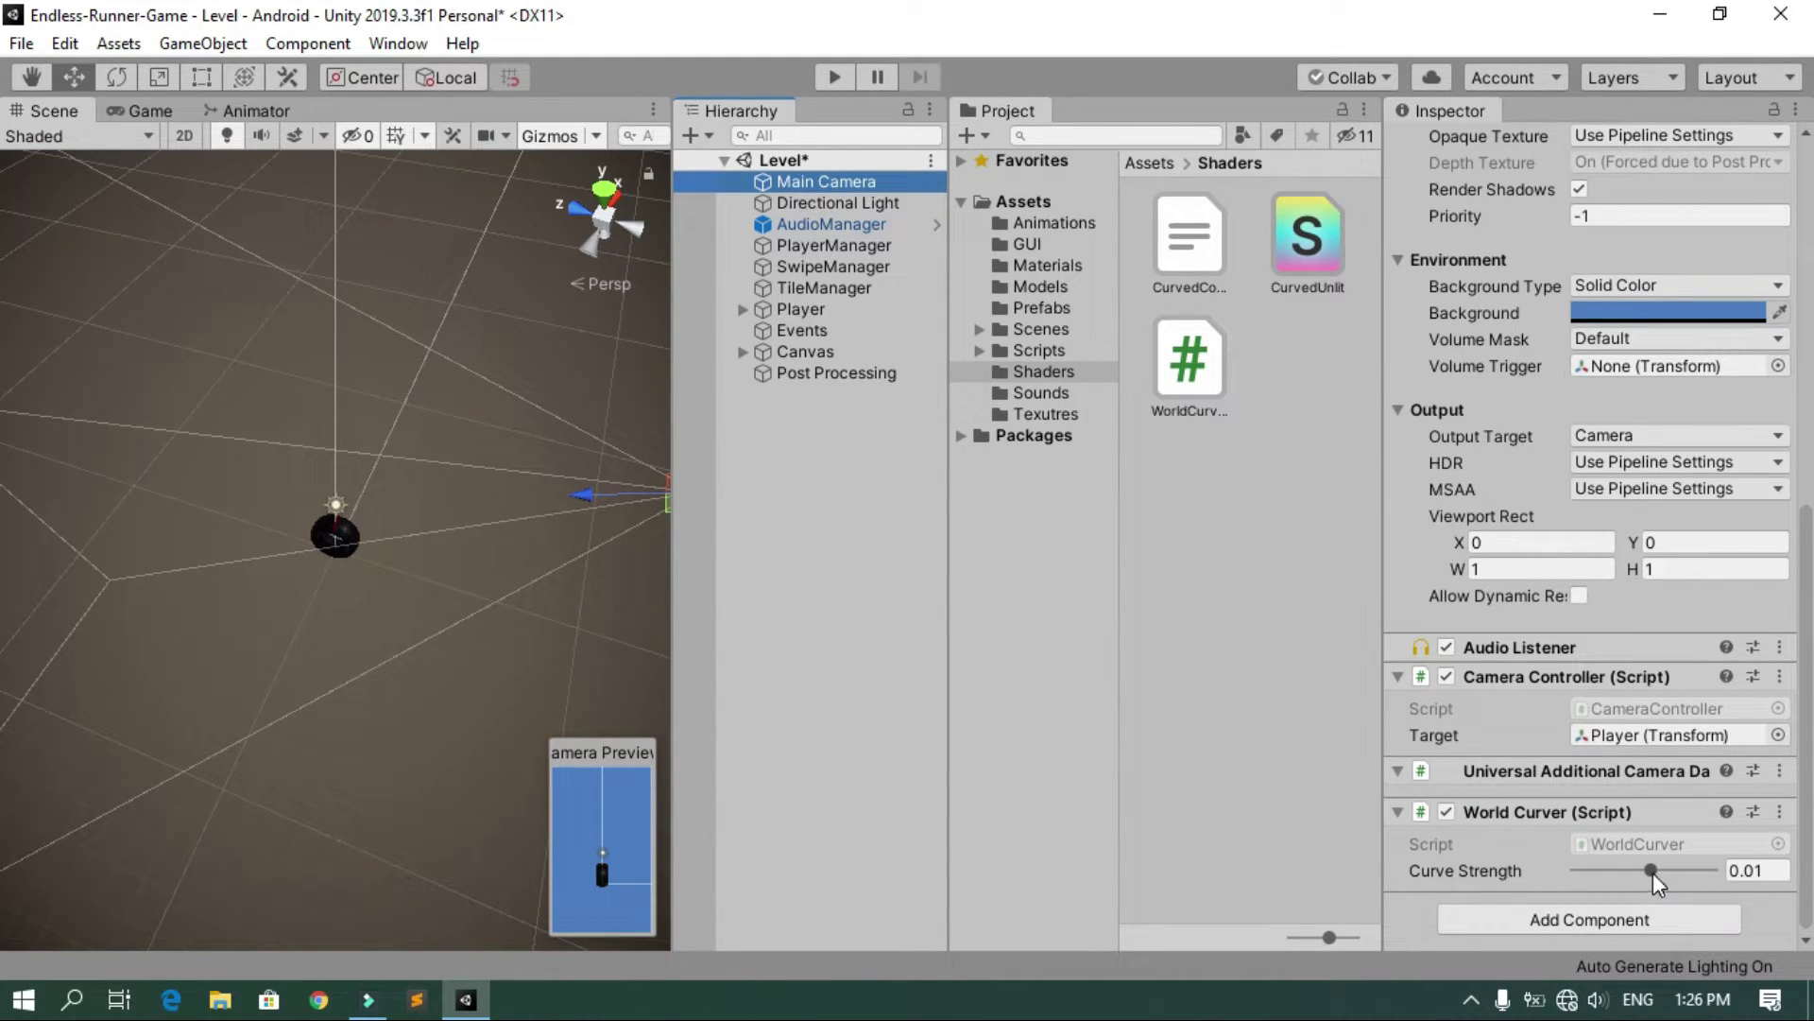
Open the Tile 1 prefab, examine how its road and coins bend in the scene, and return to the Level scene
{"action": "left_click", "coordinate": [1054, 307]}
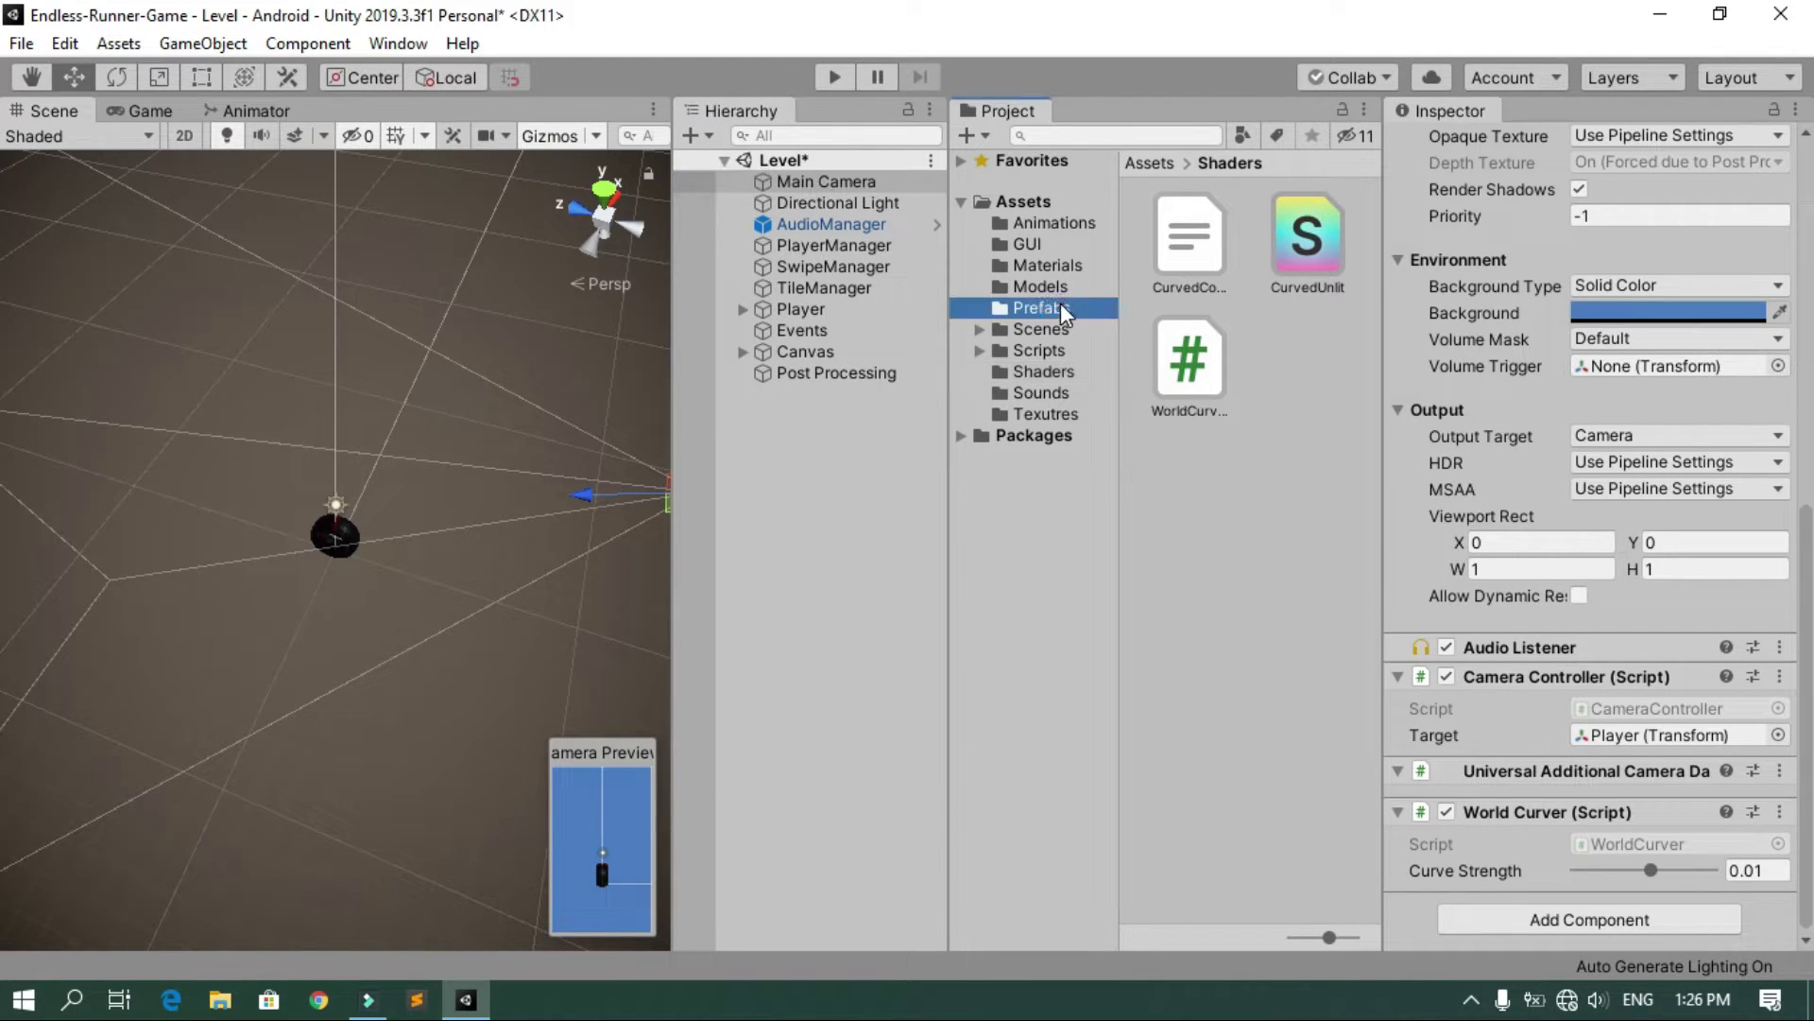
{"action": "double_click", "coordinate": [1218, 369]}
{"action": "left_click_drag", "start_coordinate": [354, 645], "coordinate": [170, 535], "text": "alt"}
{"action": "middle_click_drag", "start_coordinate": [170, 535], "coordinate": [335, 687]}
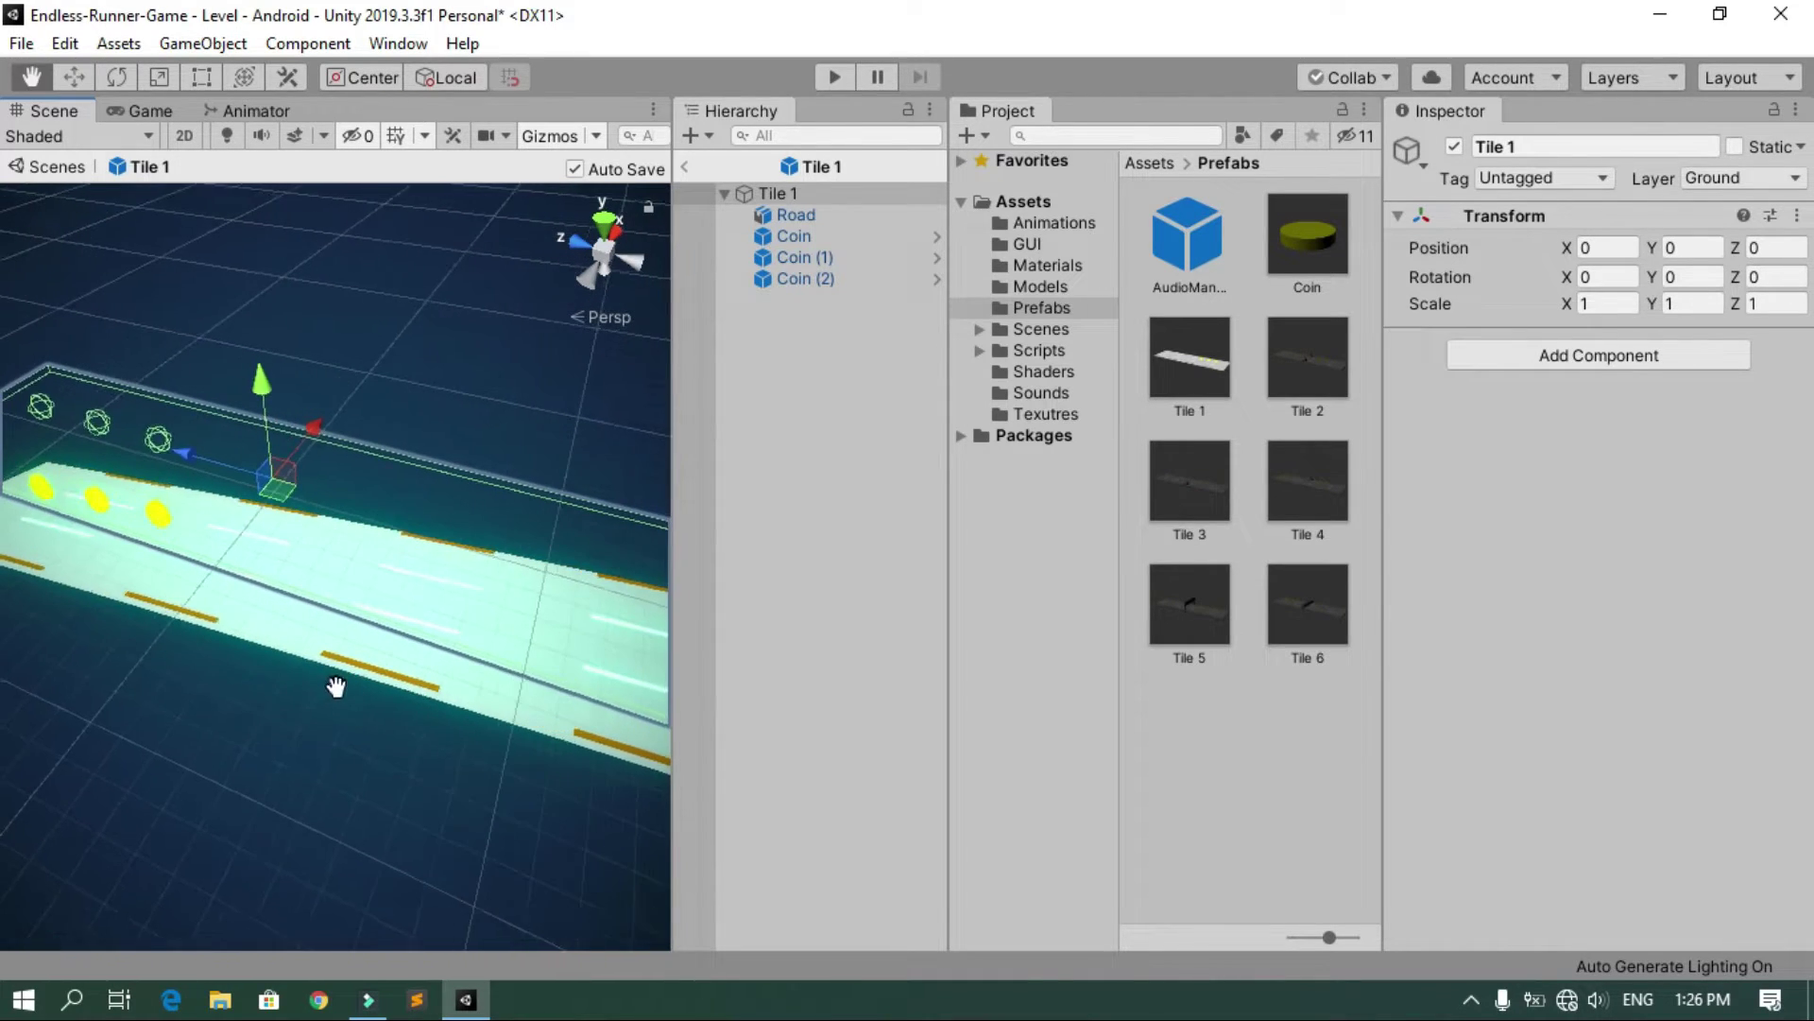
{"action": "scroll", "coordinate": [336, 684], "scroll_direction": "down", "scroll_amount": 3}
{"action": "left_click_drag", "start_coordinate": [346, 669], "coordinate": [520, 689], "text": "alt"}
{"action": "middle_click_drag", "start_coordinate": [527, 676], "coordinate": [510, 510]}
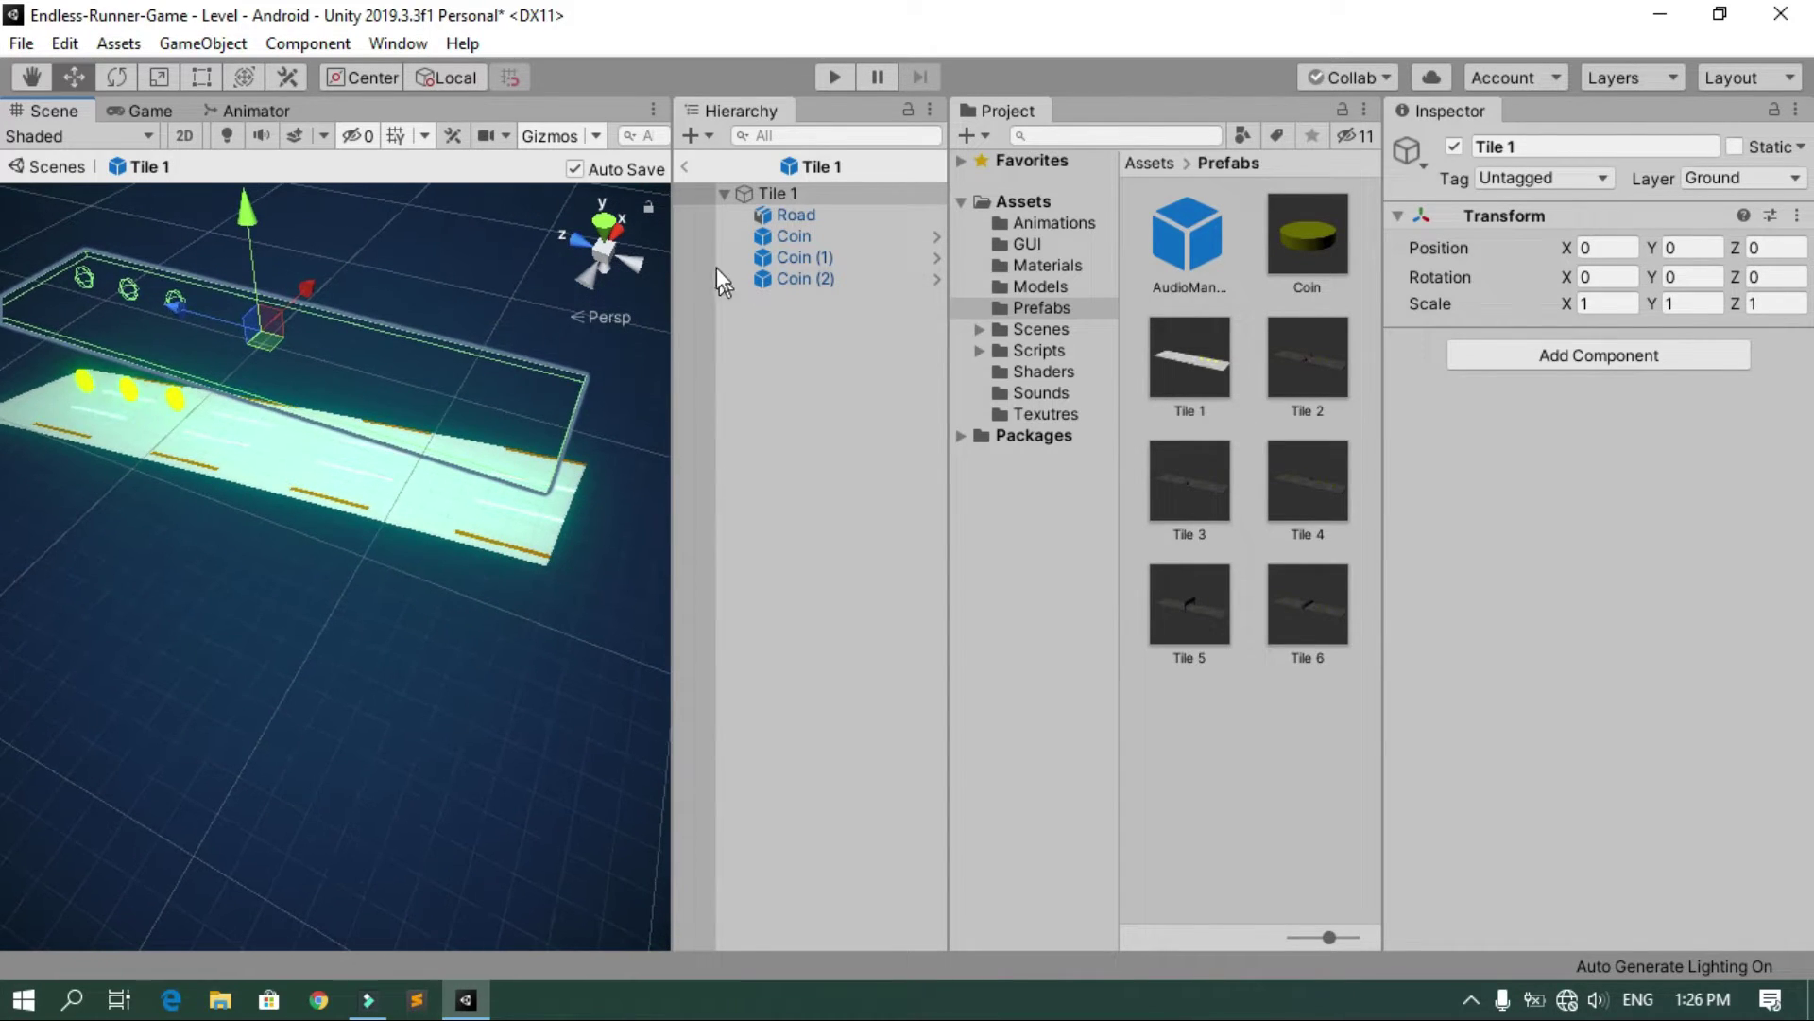
{"action": "left_click", "coordinate": [690, 164]}
Set the Main Camera's World Curver Curve Strength to 0.024 and open the Tile 1 prefab to check the bend
{"action": "left_click", "coordinate": [785, 182]}
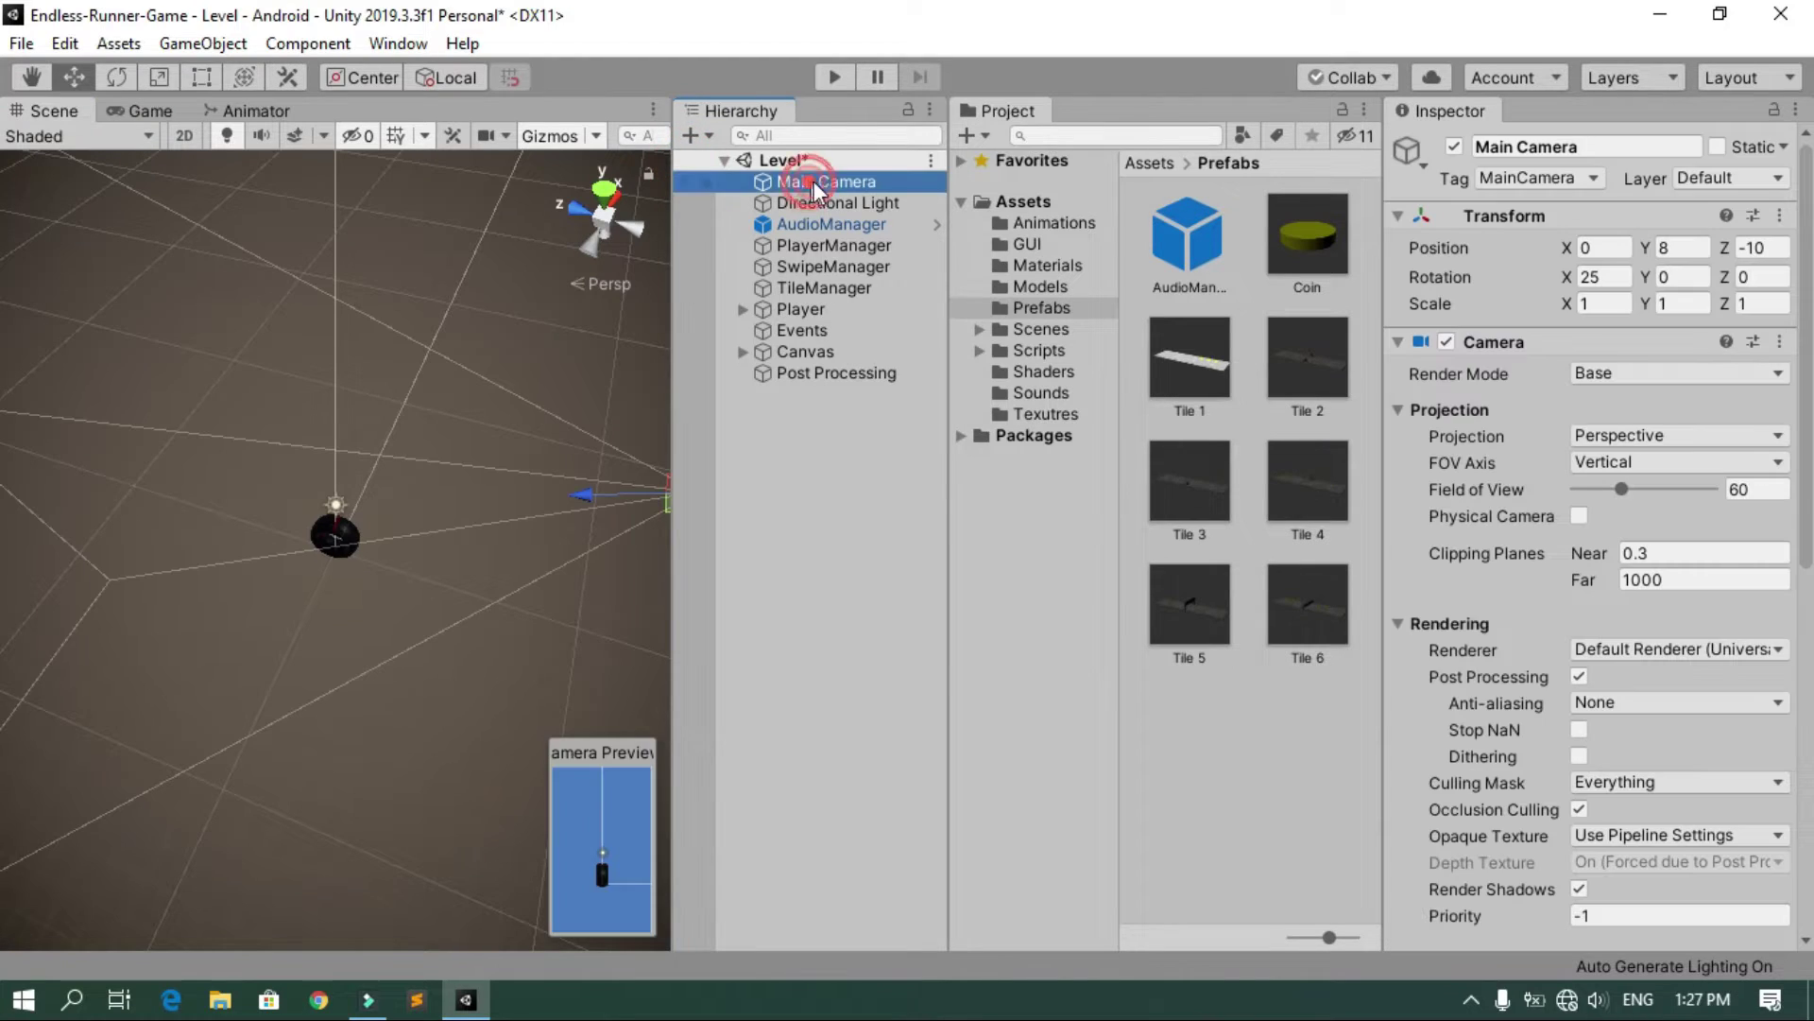
{"action": "scroll", "coordinate": [1758, 855], "scroll_direction": "down", "scroll_amount": 8}
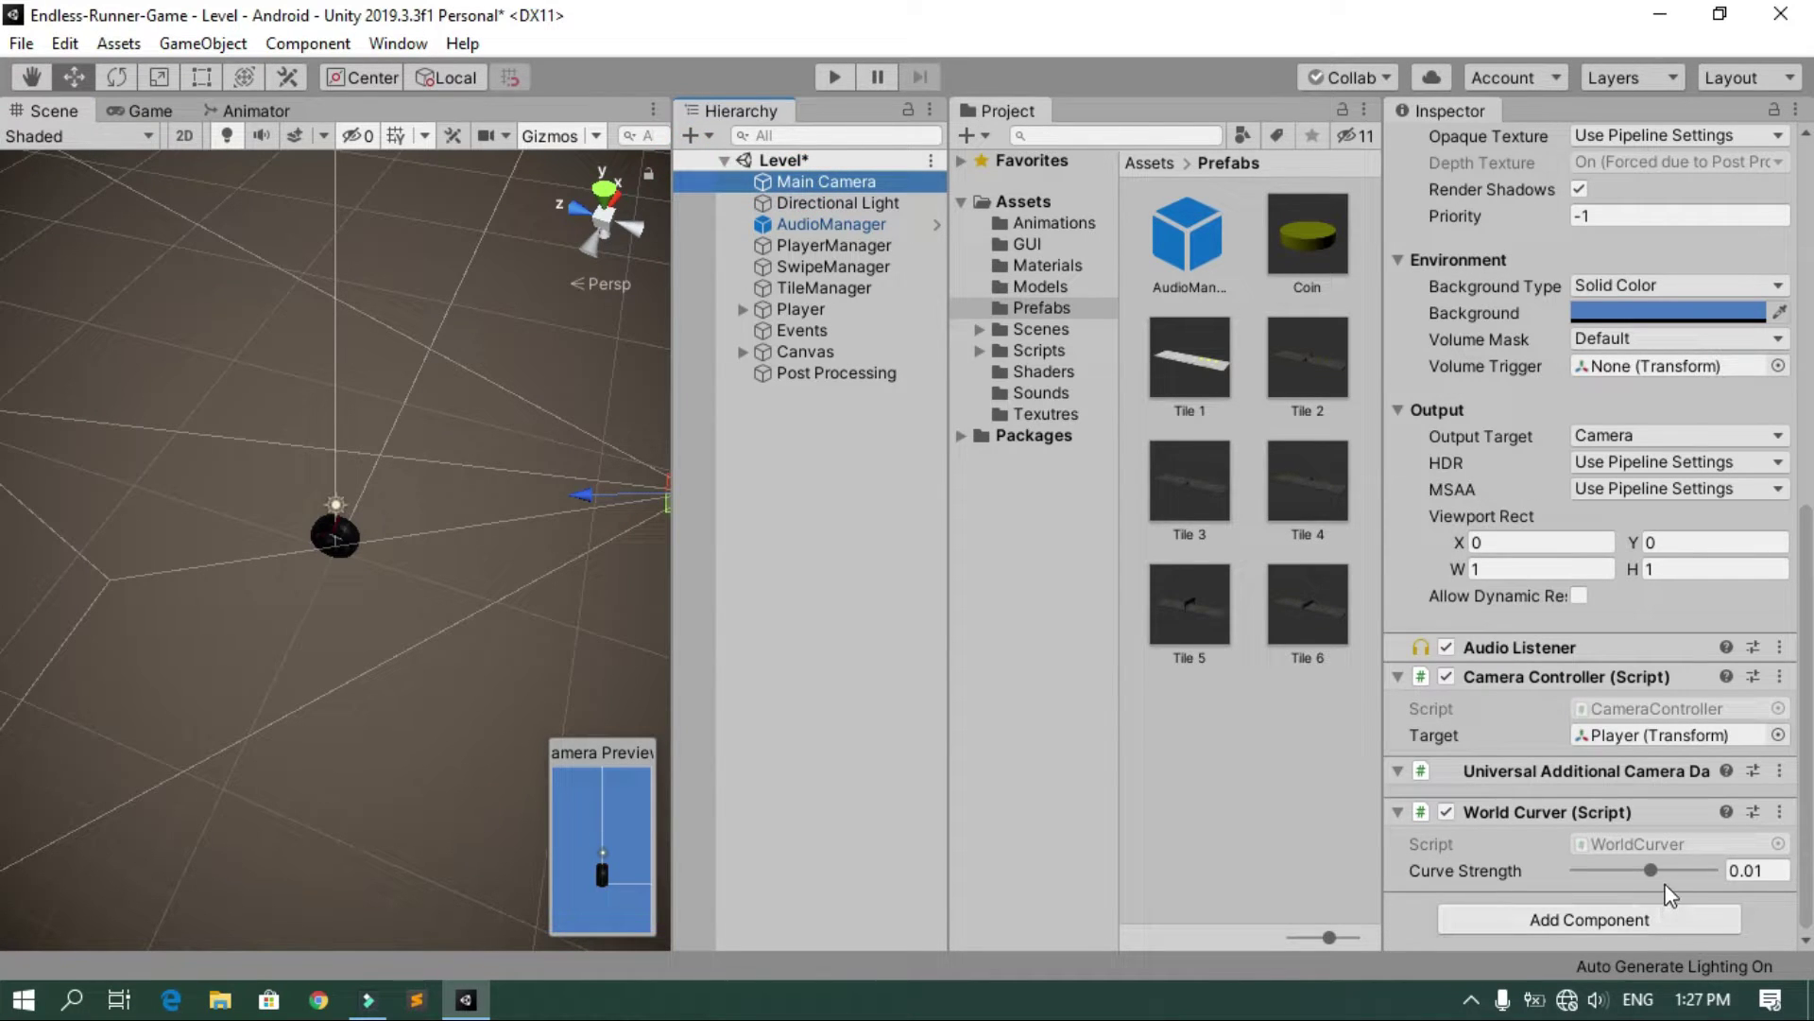
{"action": "left_click_drag", "start_coordinate": [1652, 870], "coordinate": [1663, 872]}
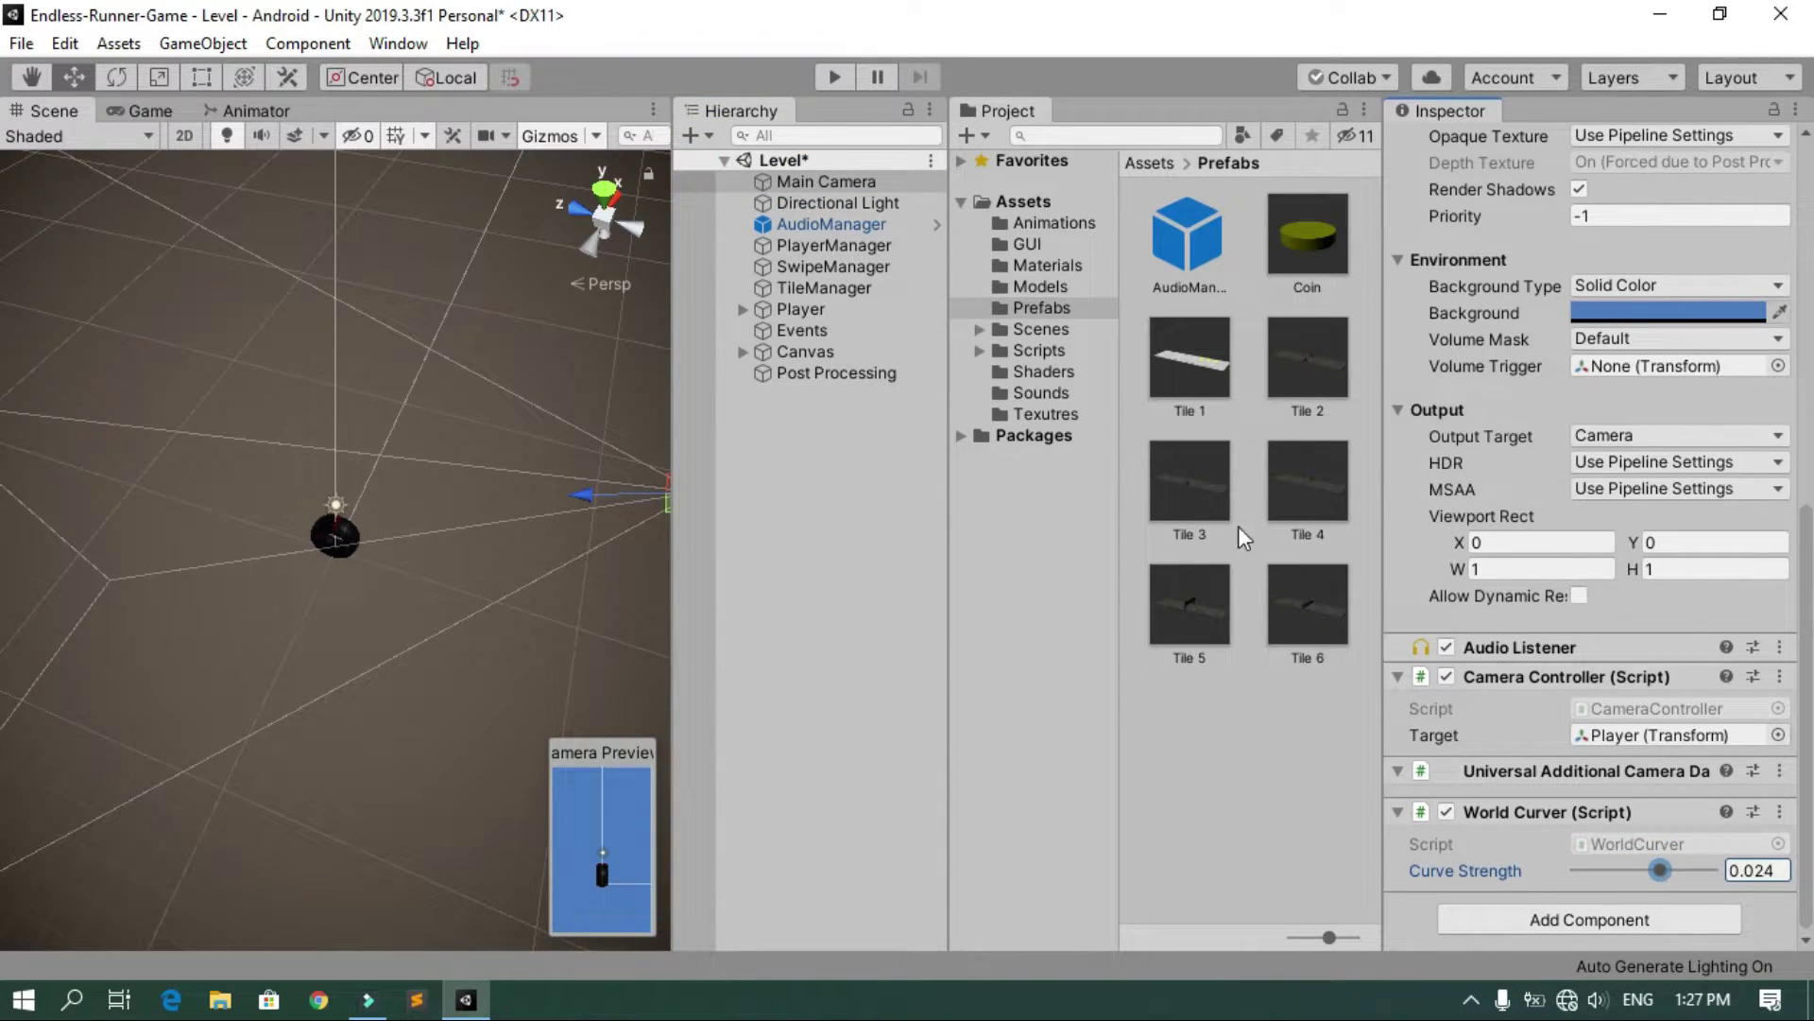
{"action": "double_click", "coordinate": [1171, 349]}
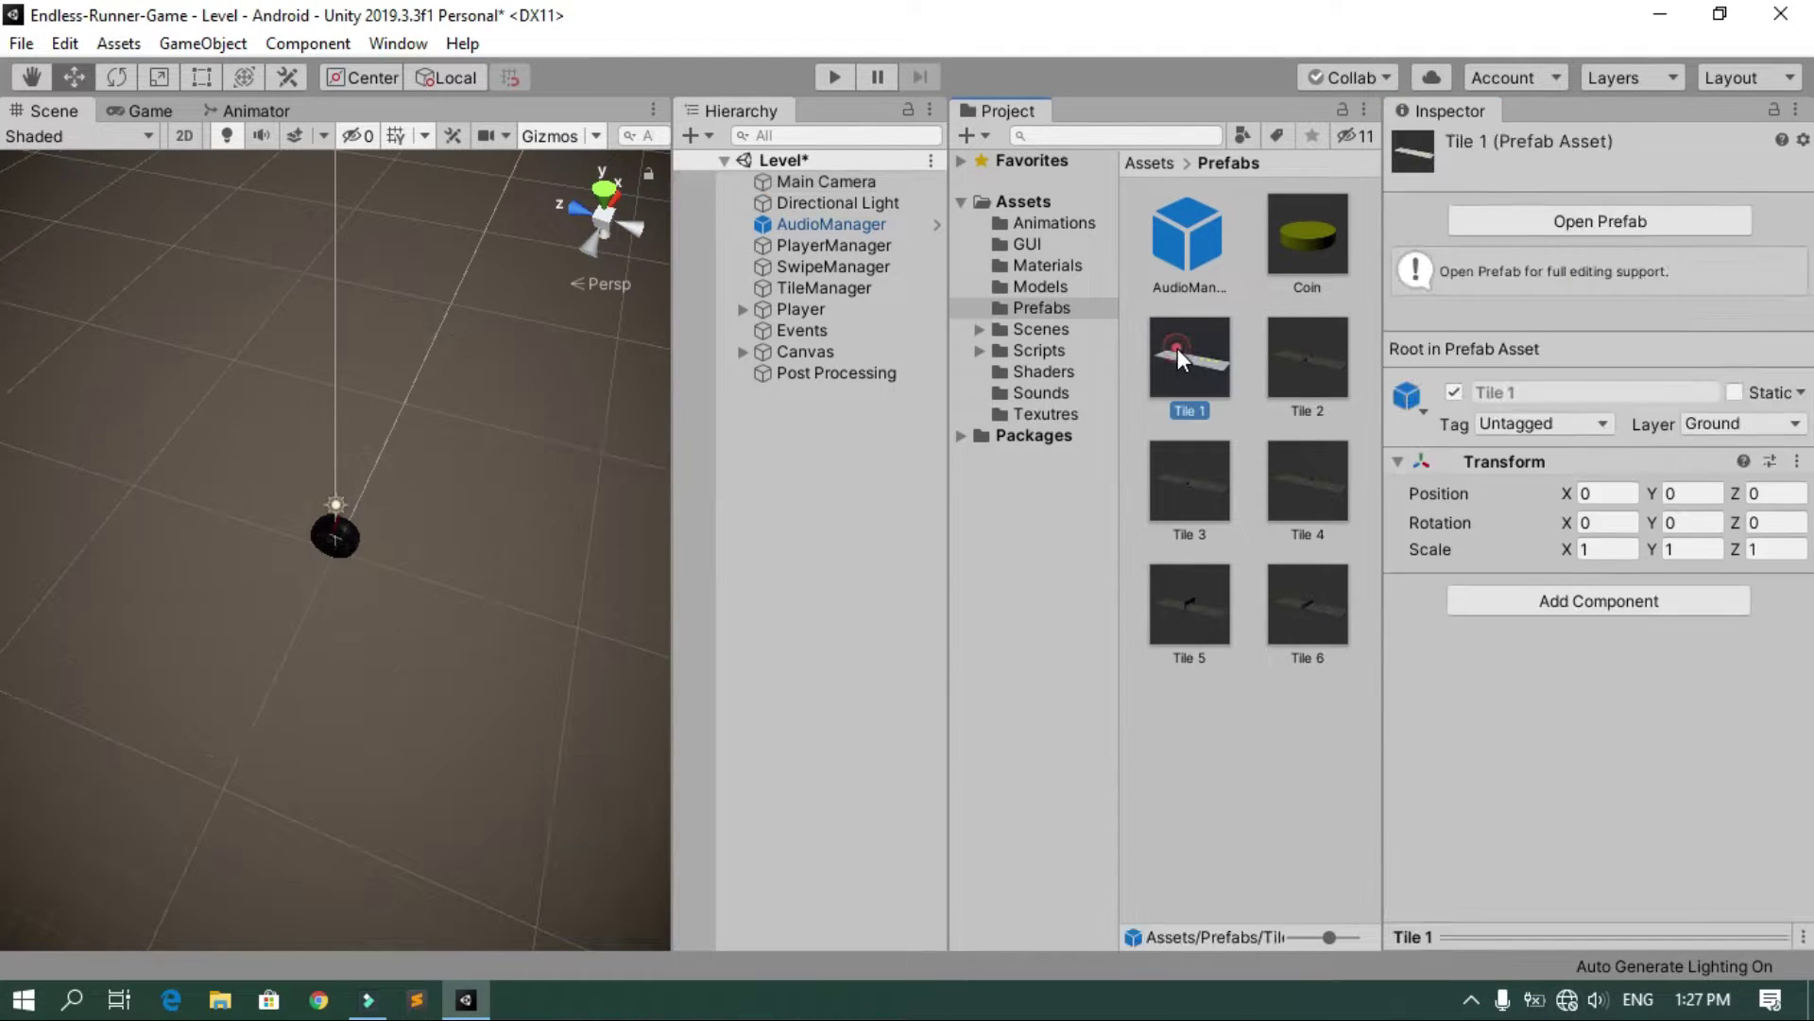
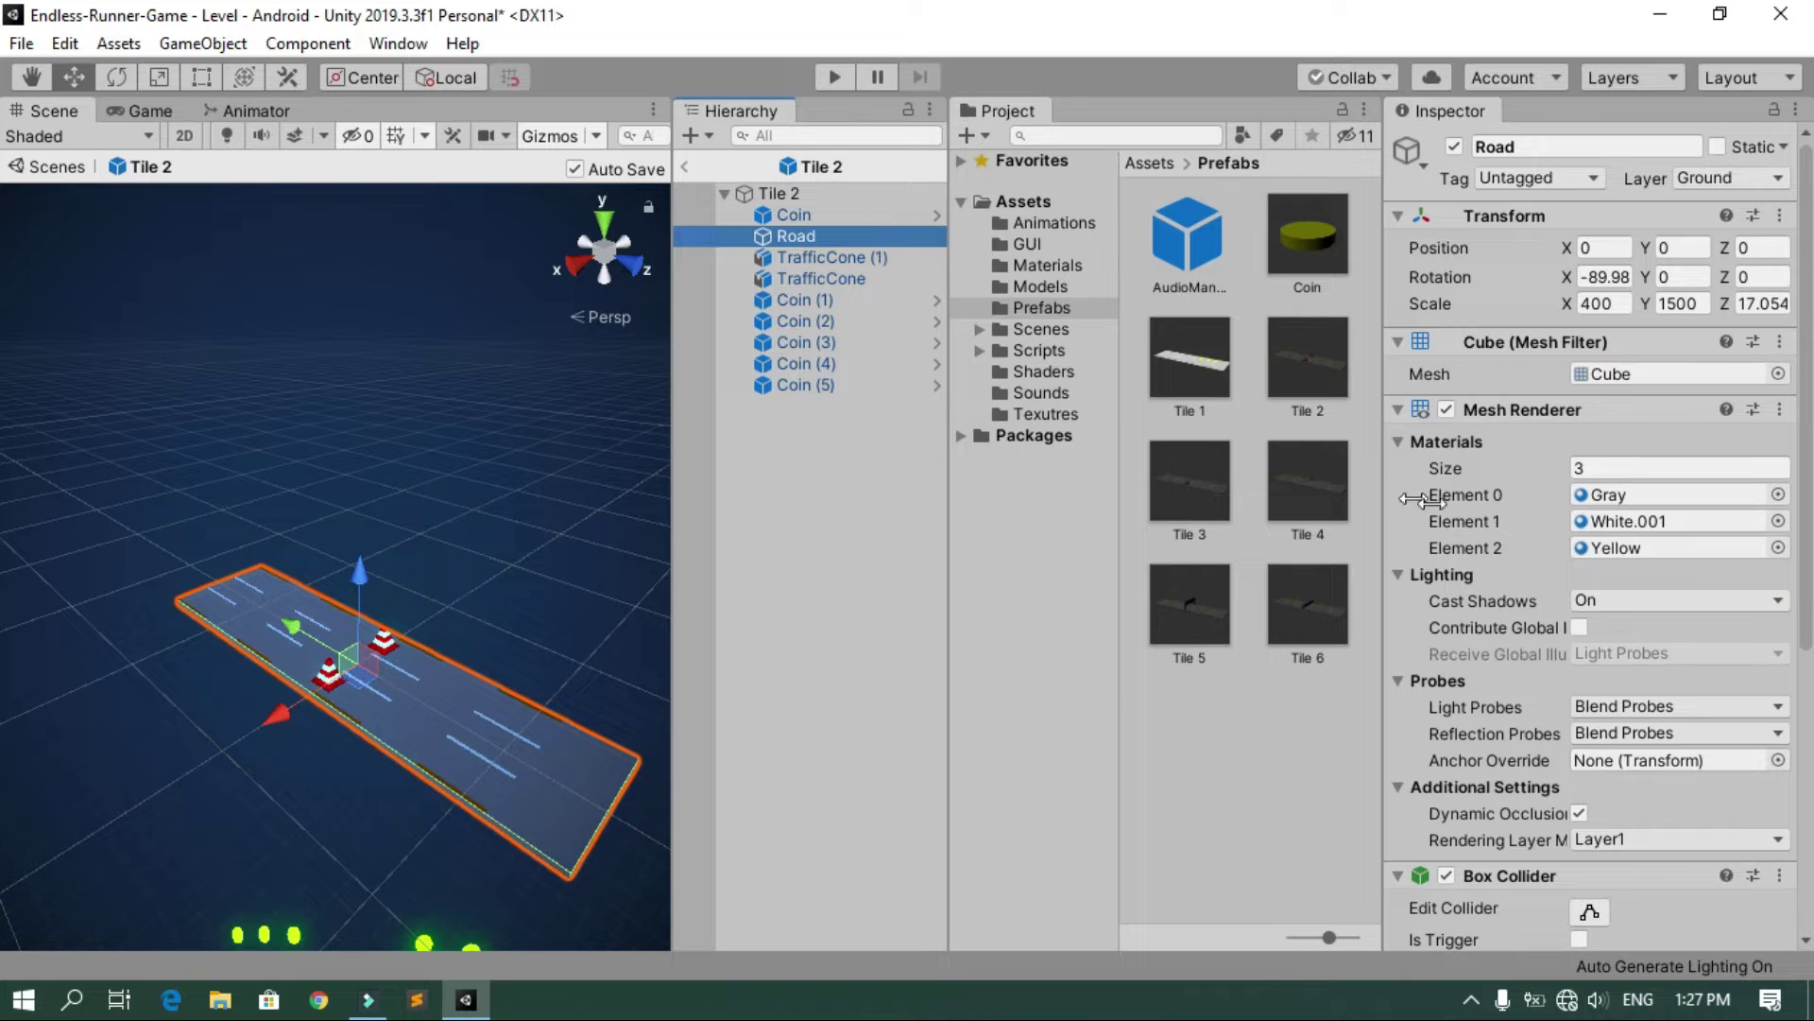
Assign the Gray, White and Yellow materials to Elements 0, 1 and 2 of the Road in Tile 2
{"action": "left_click", "coordinate": [1051, 266]}
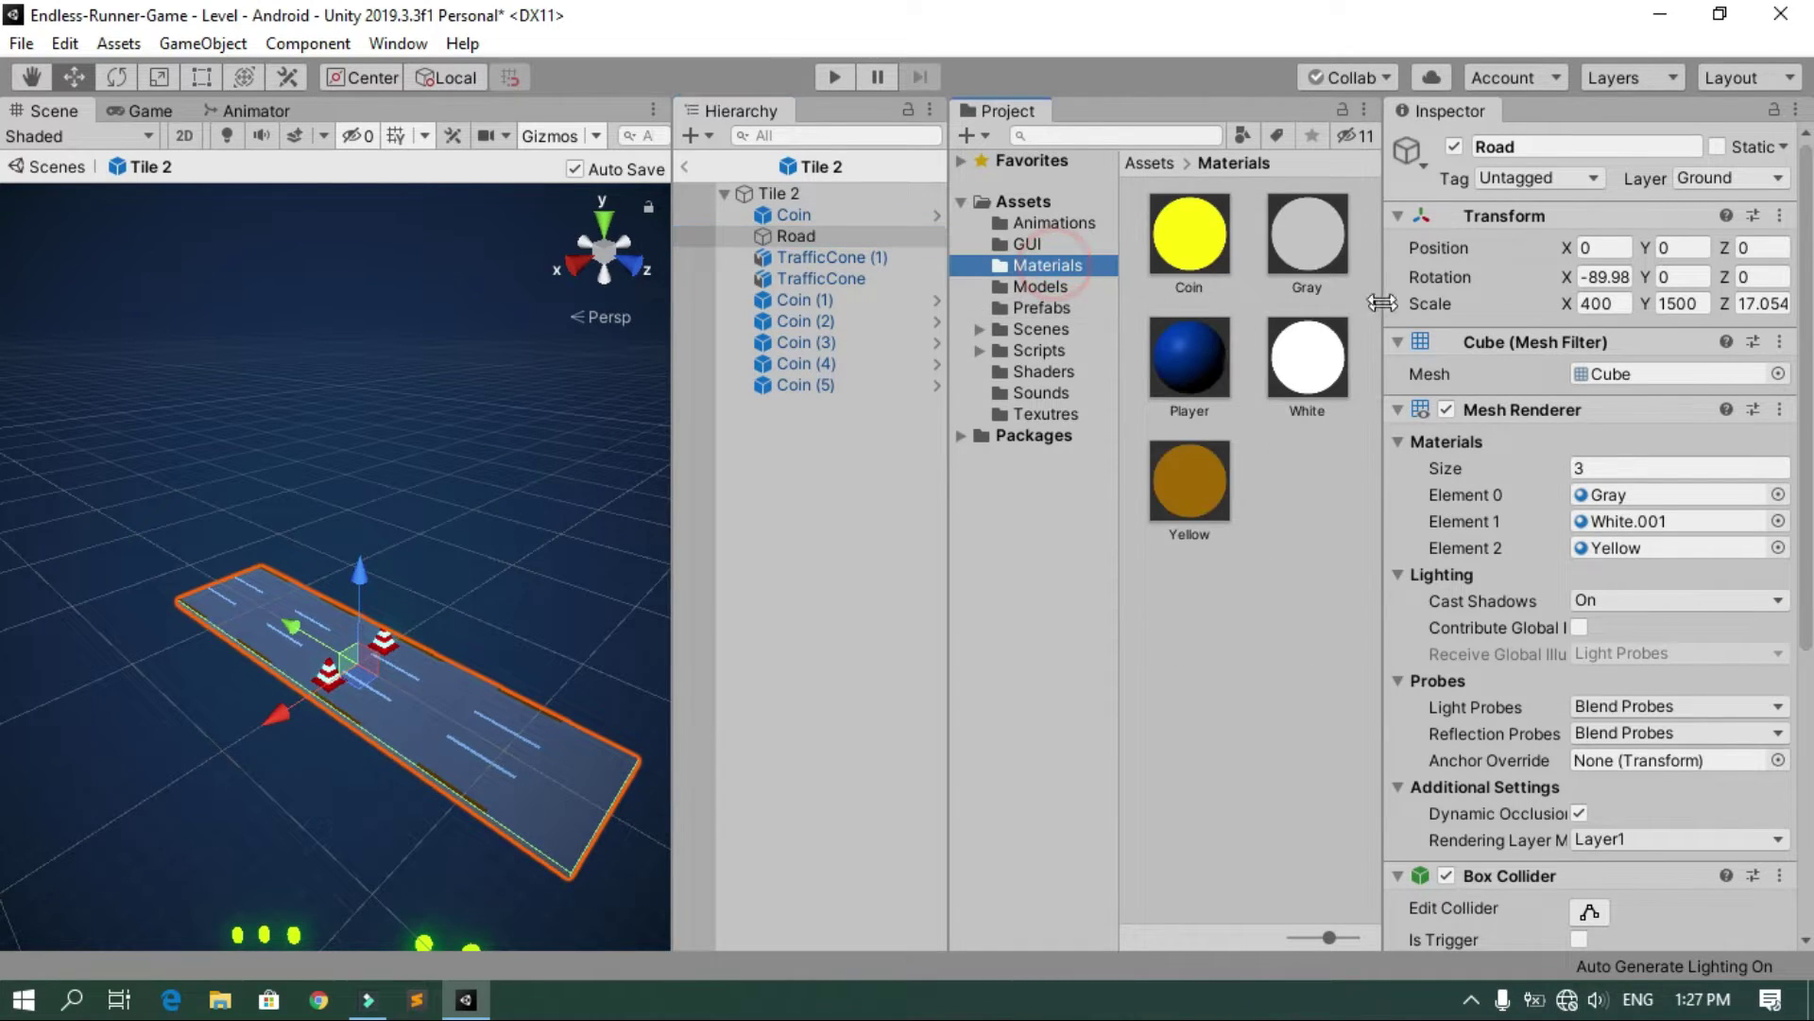
{"action": "mouse_move", "coordinate": [1313, 256]}
{"action": "left_mouse_down"}
{"action": "mouse_move", "coordinate": [1590, 433]}
{"action": "mouse_move", "coordinate": [1646, 497]}
{"action": "mouse_move", "coordinate": [1625, 494]}
{"action": "left_mouse_up"}
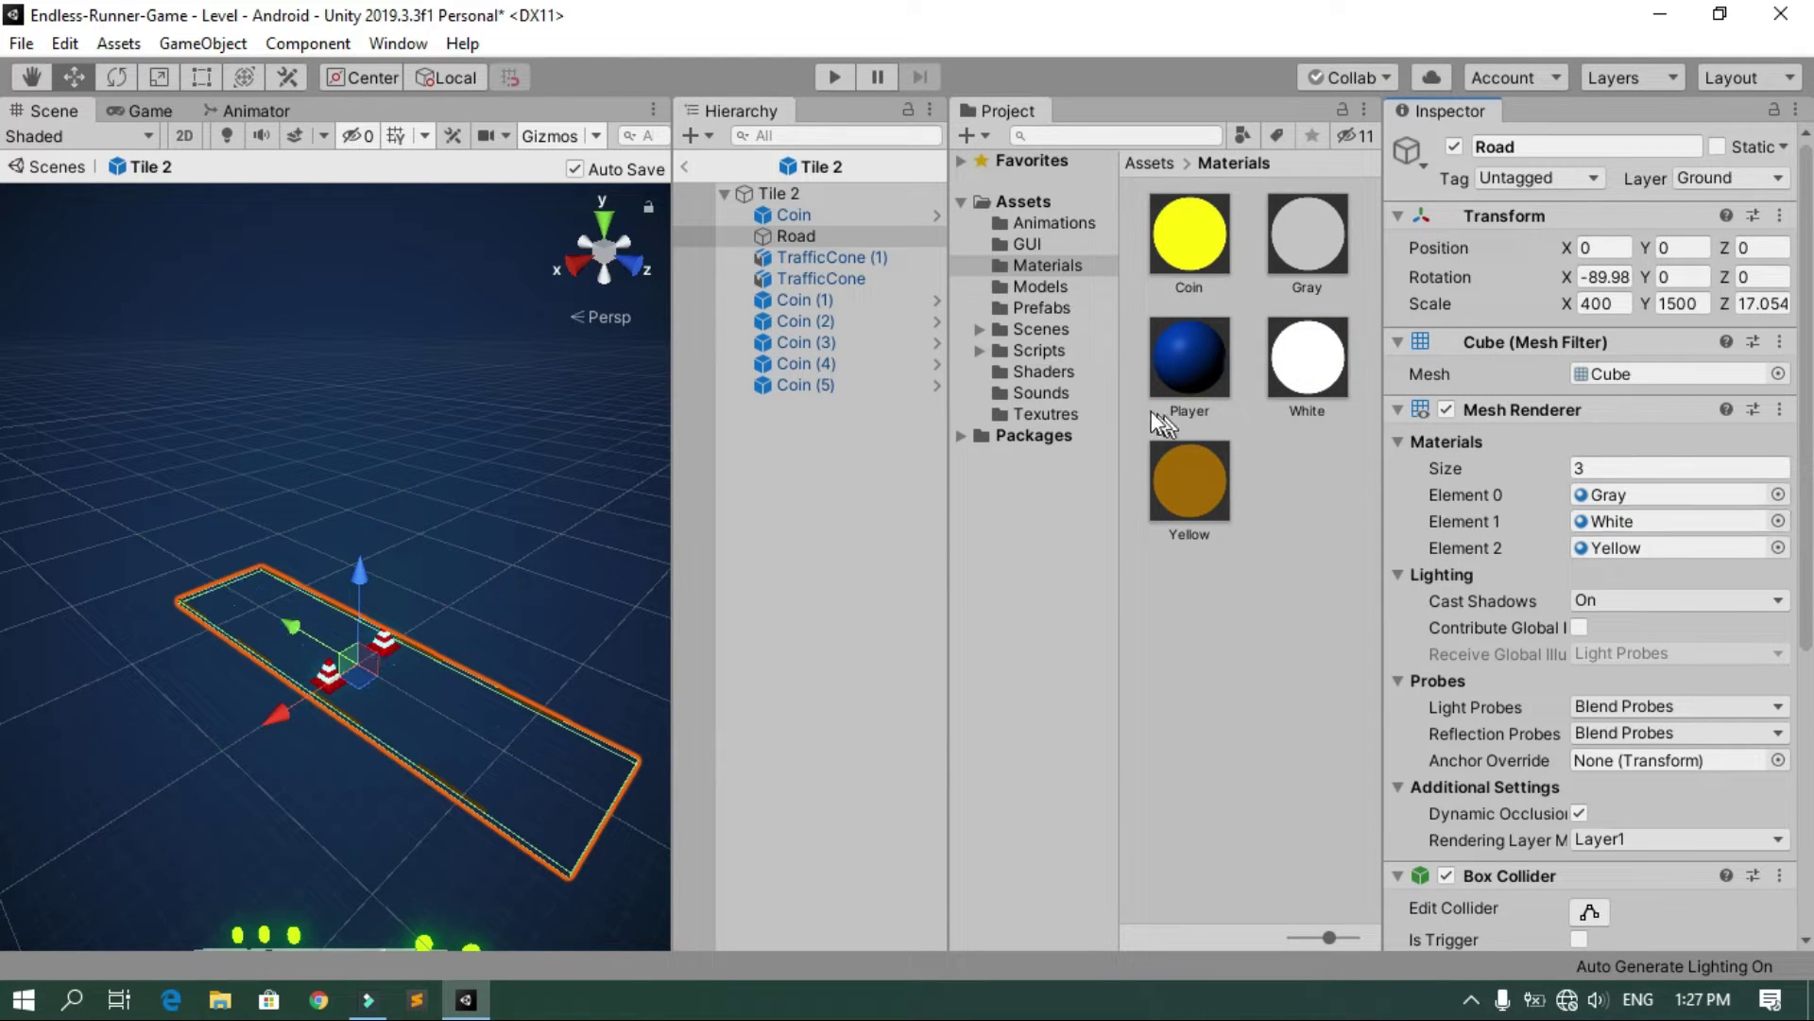
{"action": "left_click_drag", "start_coordinate": [1200, 485], "coordinate": [1636, 557]}
{"action": "right_click_drag", "start_coordinate": [491, 699], "coordinate": [314, 699]}
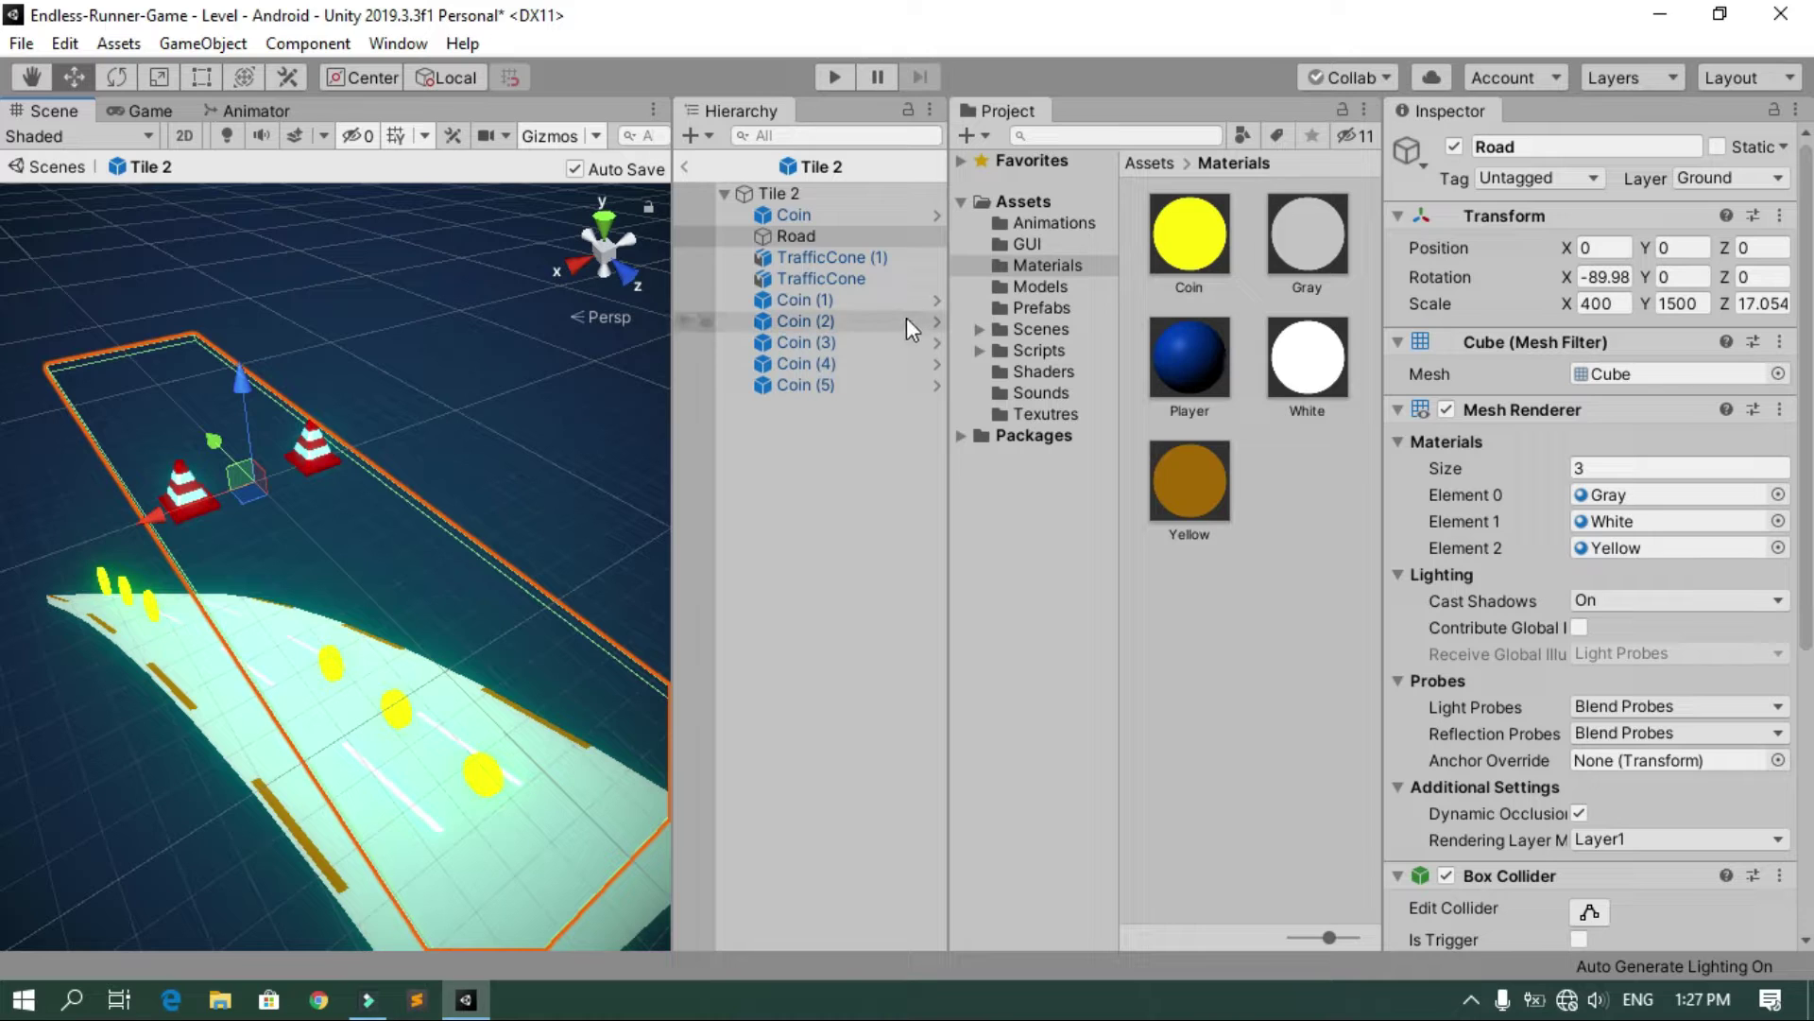
Create a new material named Orange in the Materials folder
{"action": "right_click", "coordinate": [1289, 523]}
{"action": "mouse_move", "coordinate": [1381, 326]}
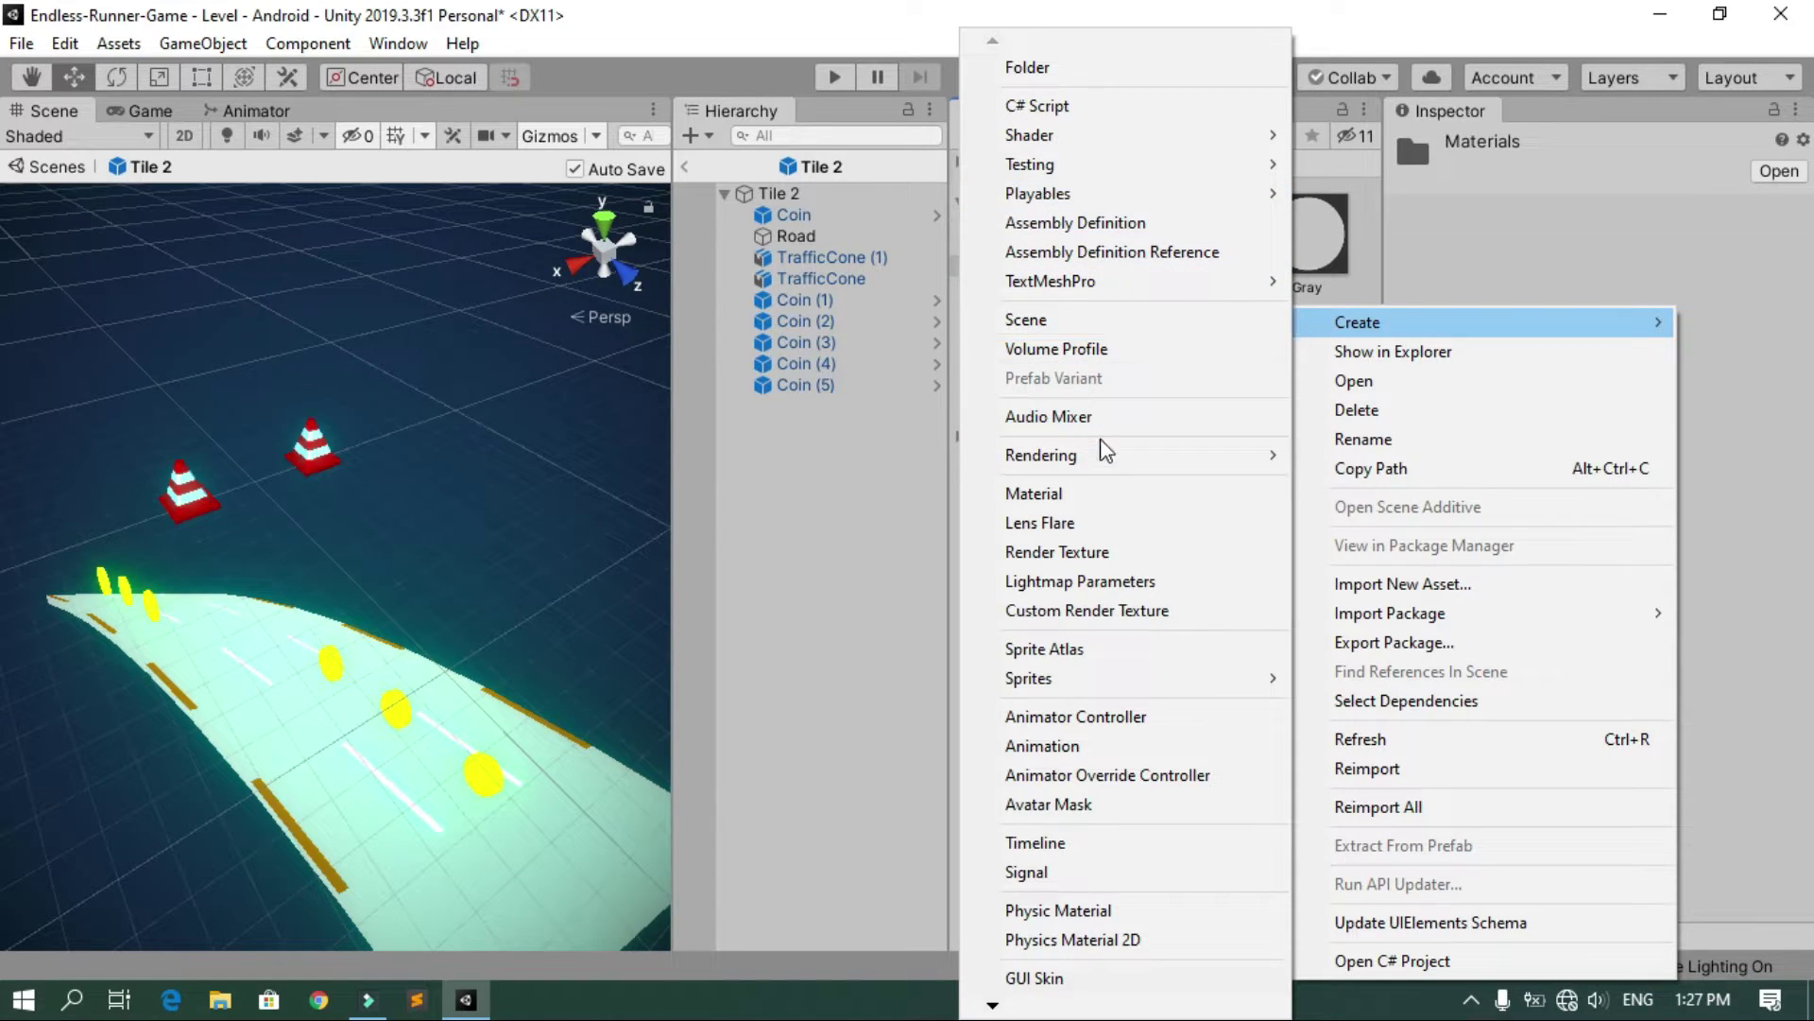
{"action": "left_click", "coordinate": [1102, 493]}
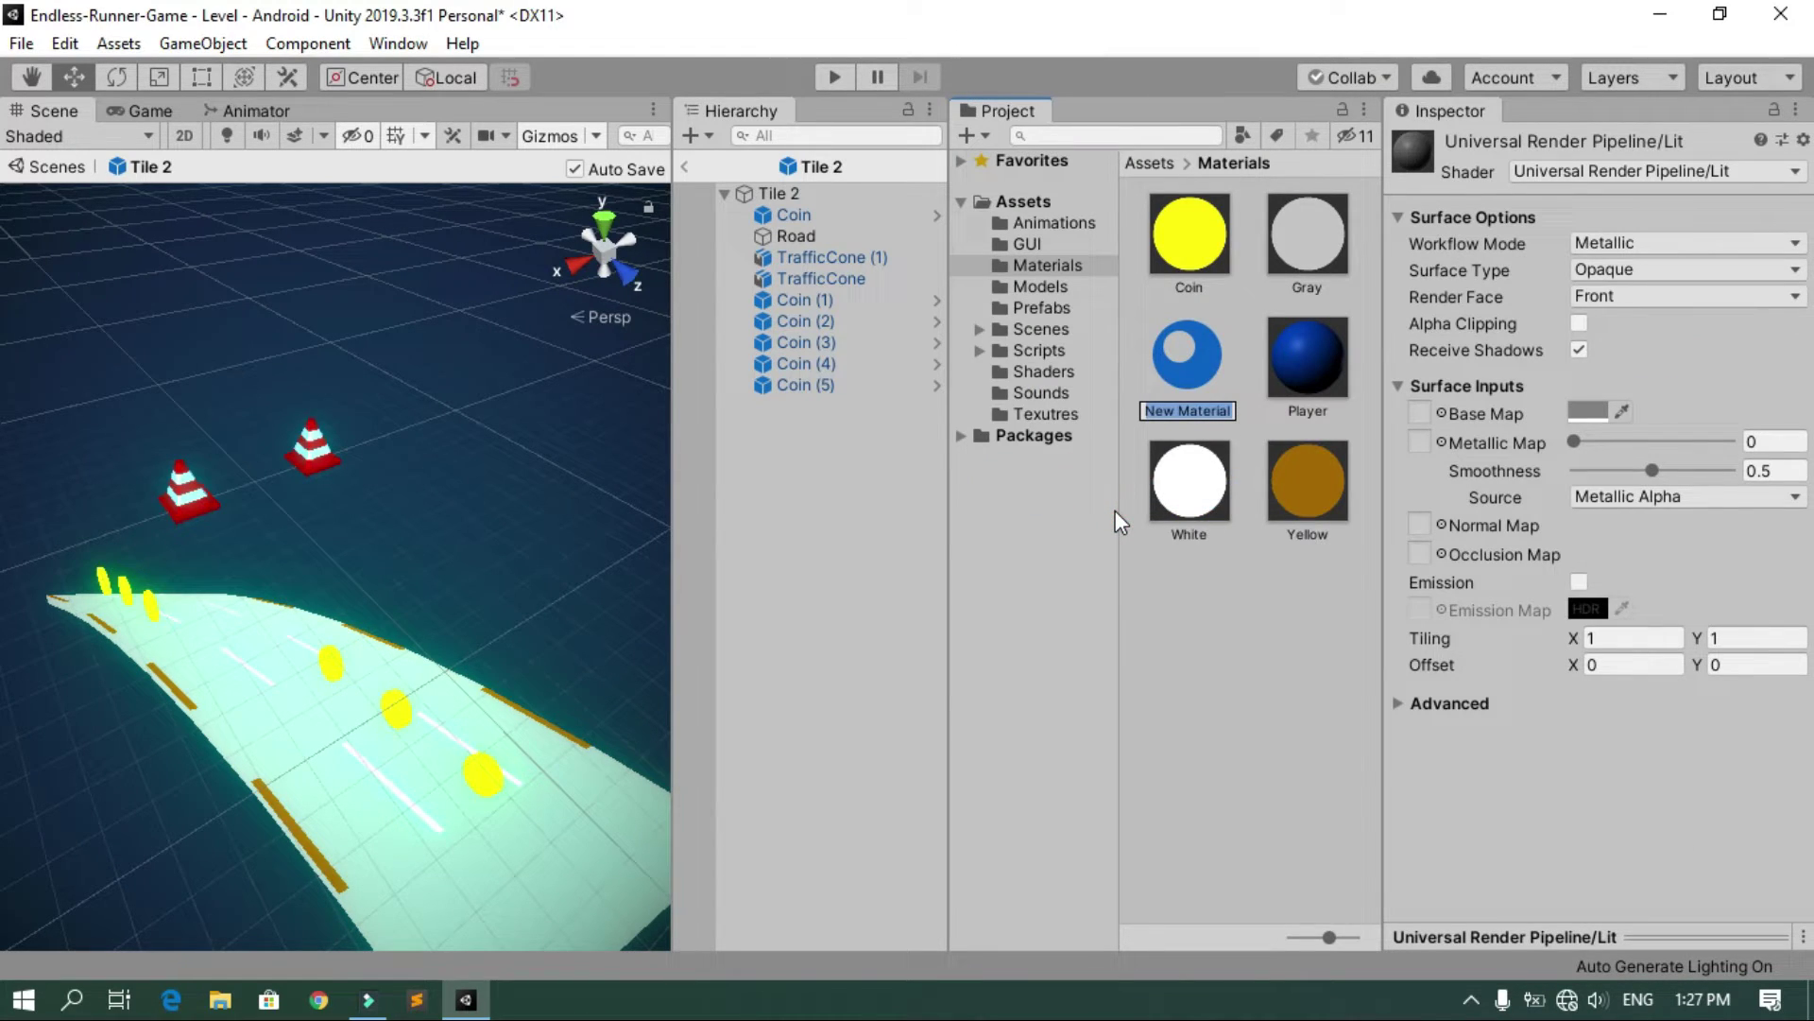
{"action": "type", "text": "Orange"}
{"action": "key", "text": "Return"}
Set the Orange material's shader to Unlit/CurvedUnlit and assign Texture006 as its texture
{"action": "left_click", "coordinate": [1538, 179]}
{"action": "left_click", "coordinate": [1550, 516]}
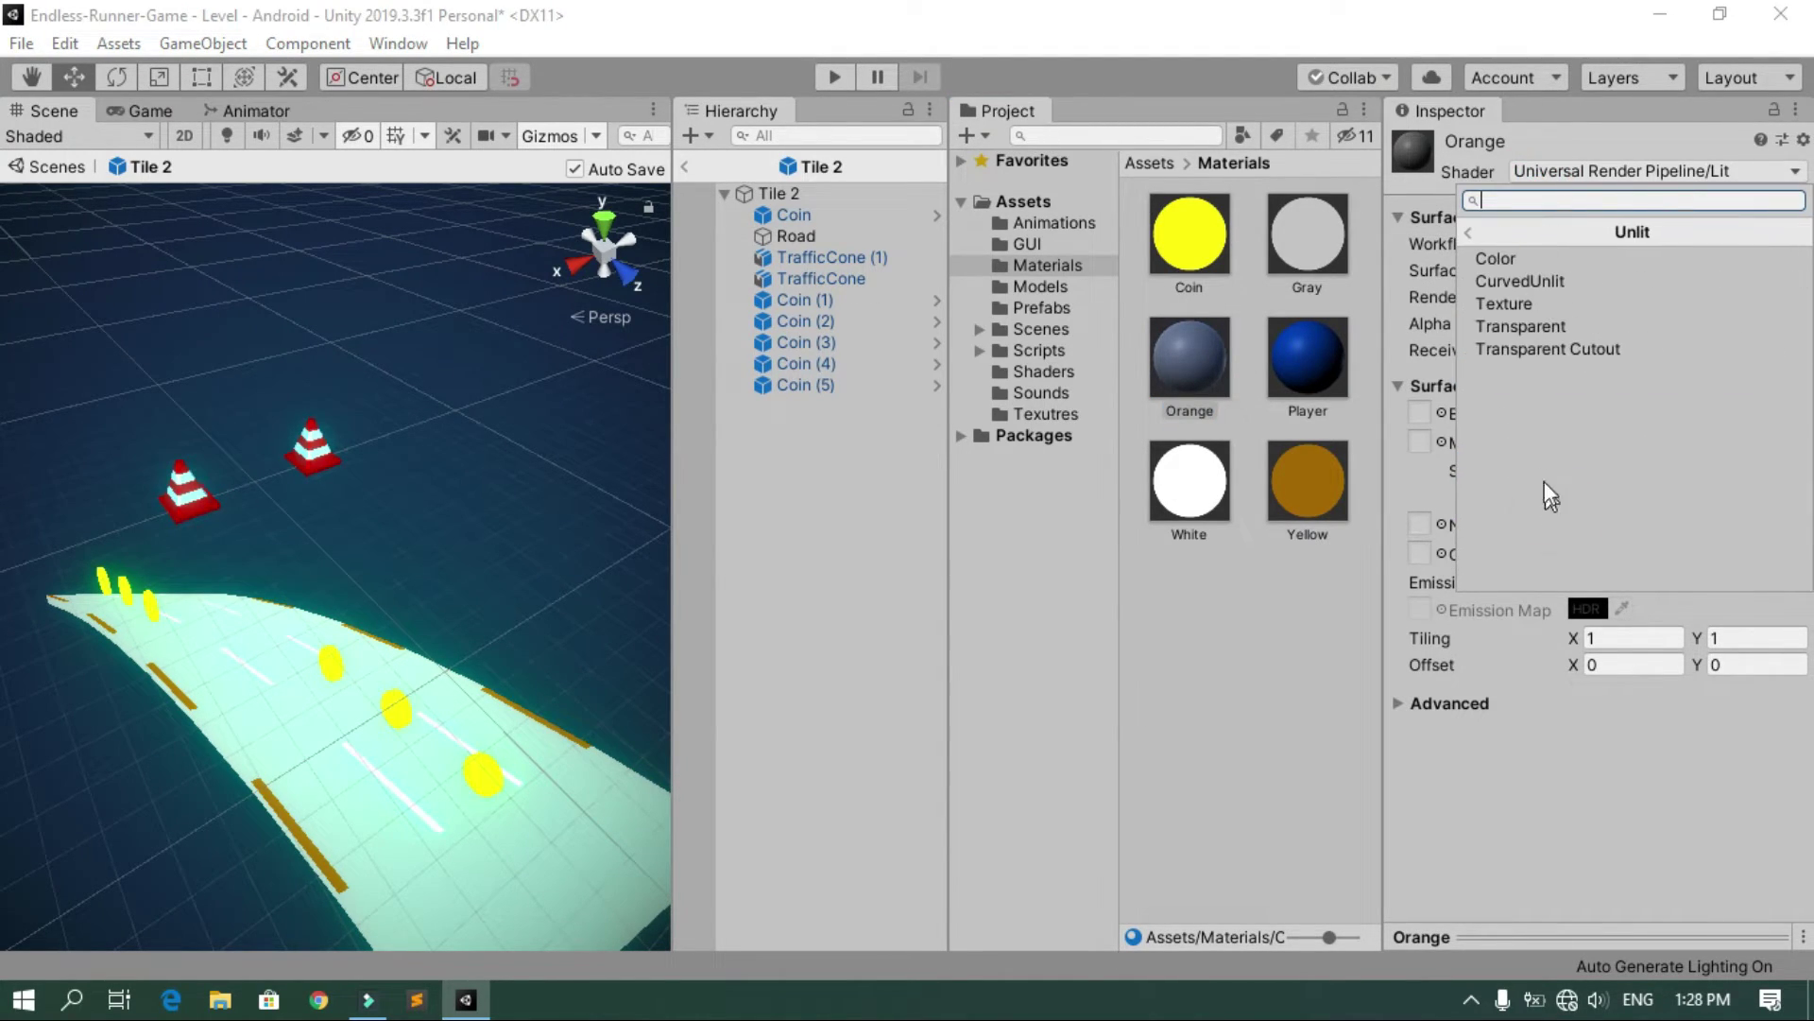
{"action": "left_click", "coordinate": [1545, 282]}
{"action": "left_click", "coordinate": [1494, 344]}
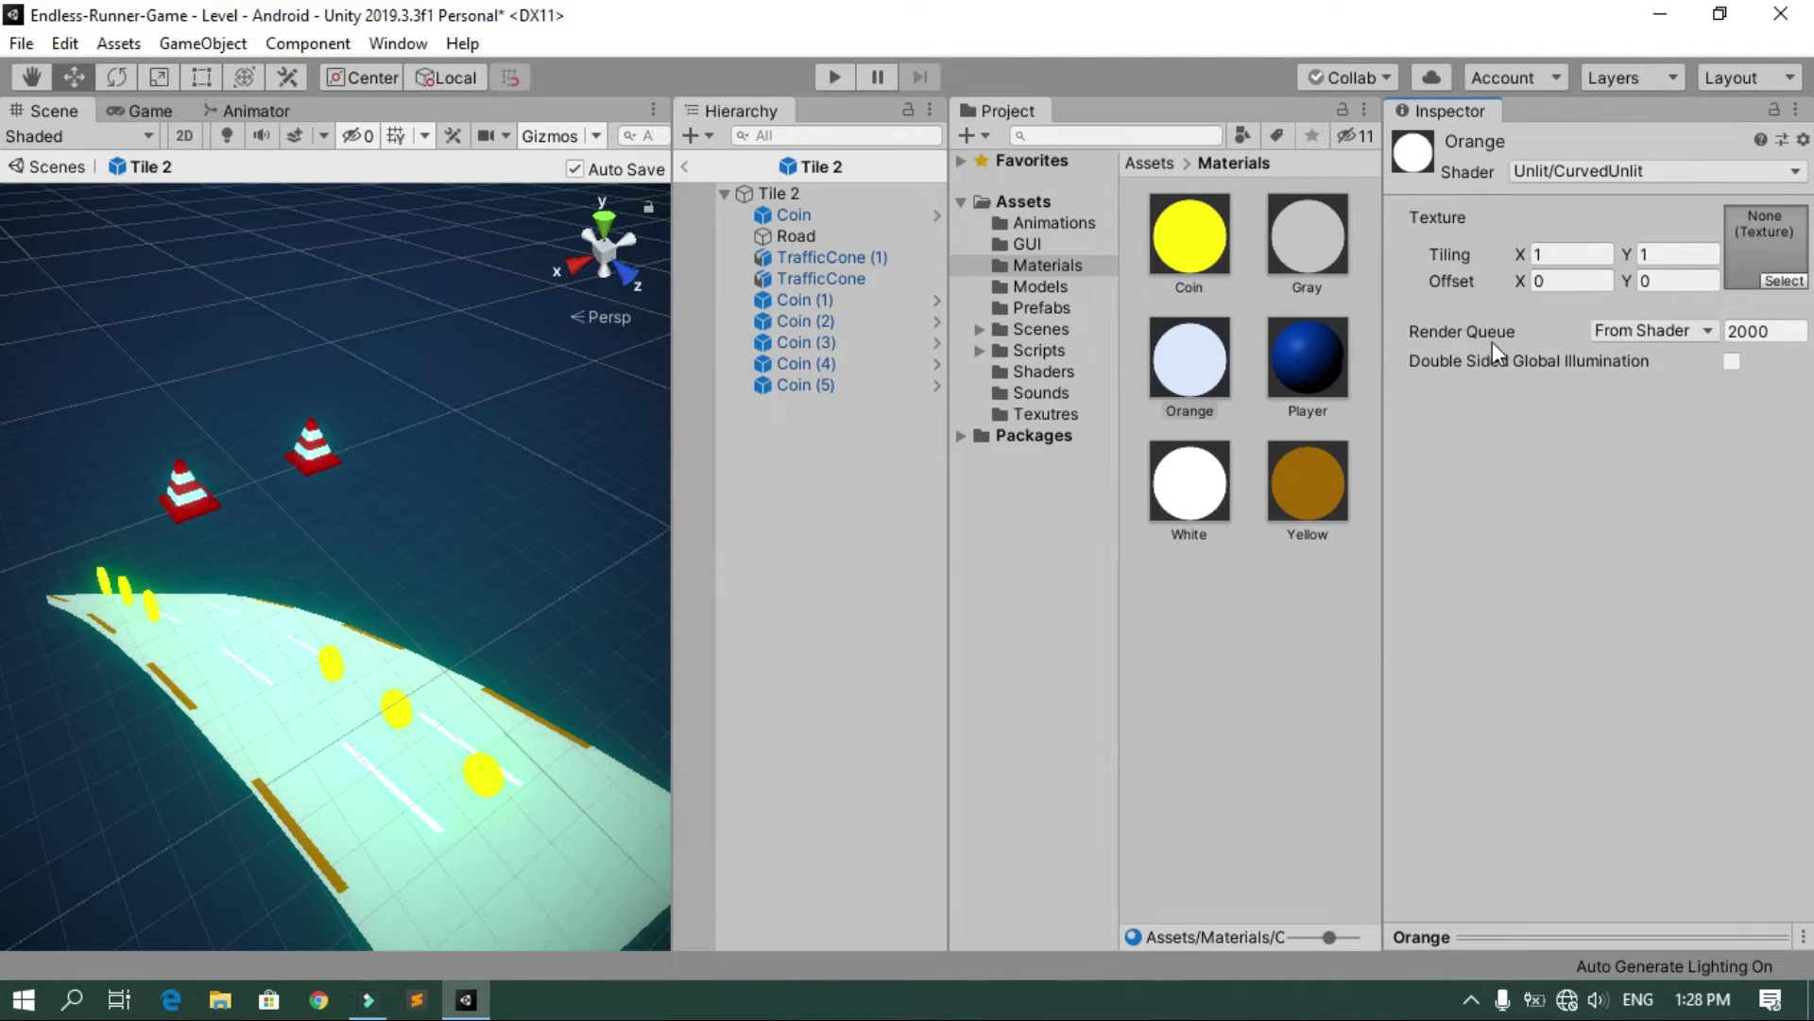
{"action": "left_click", "coordinate": [1777, 282]}
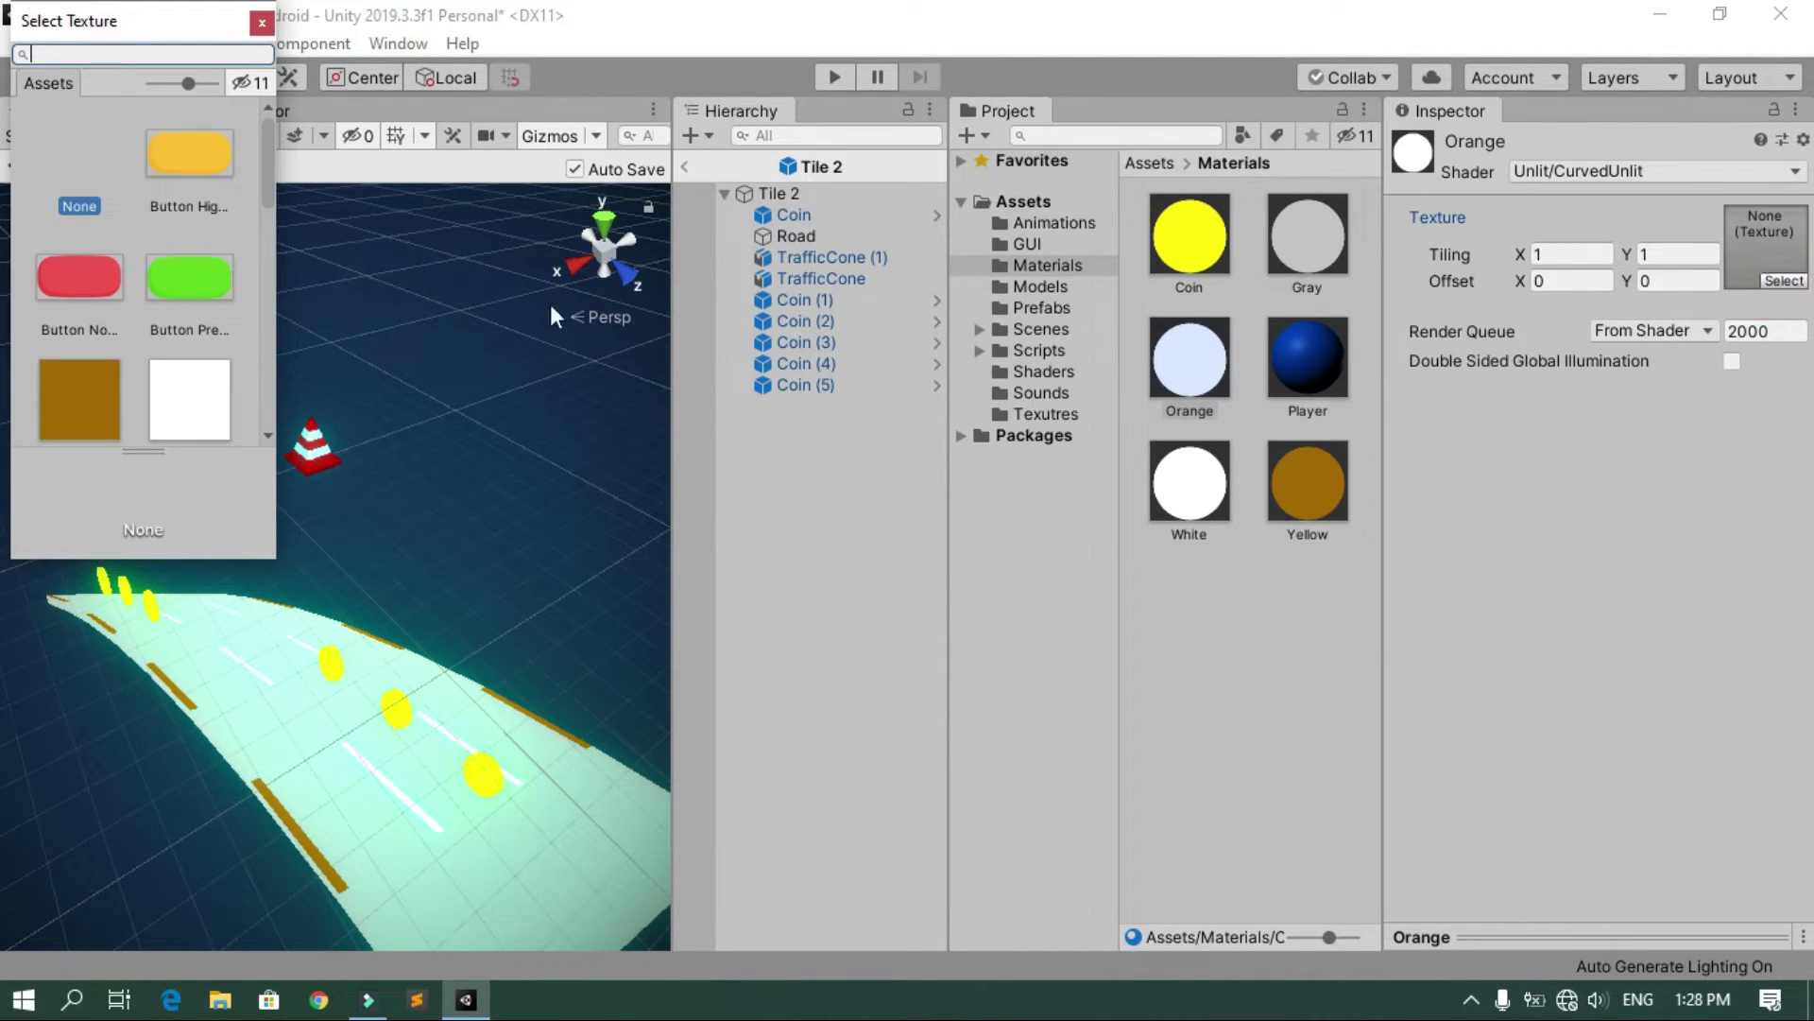
{"action": "scroll", "coordinate": [168, 247], "scroll_direction": "down", "scroll_amount": 4}
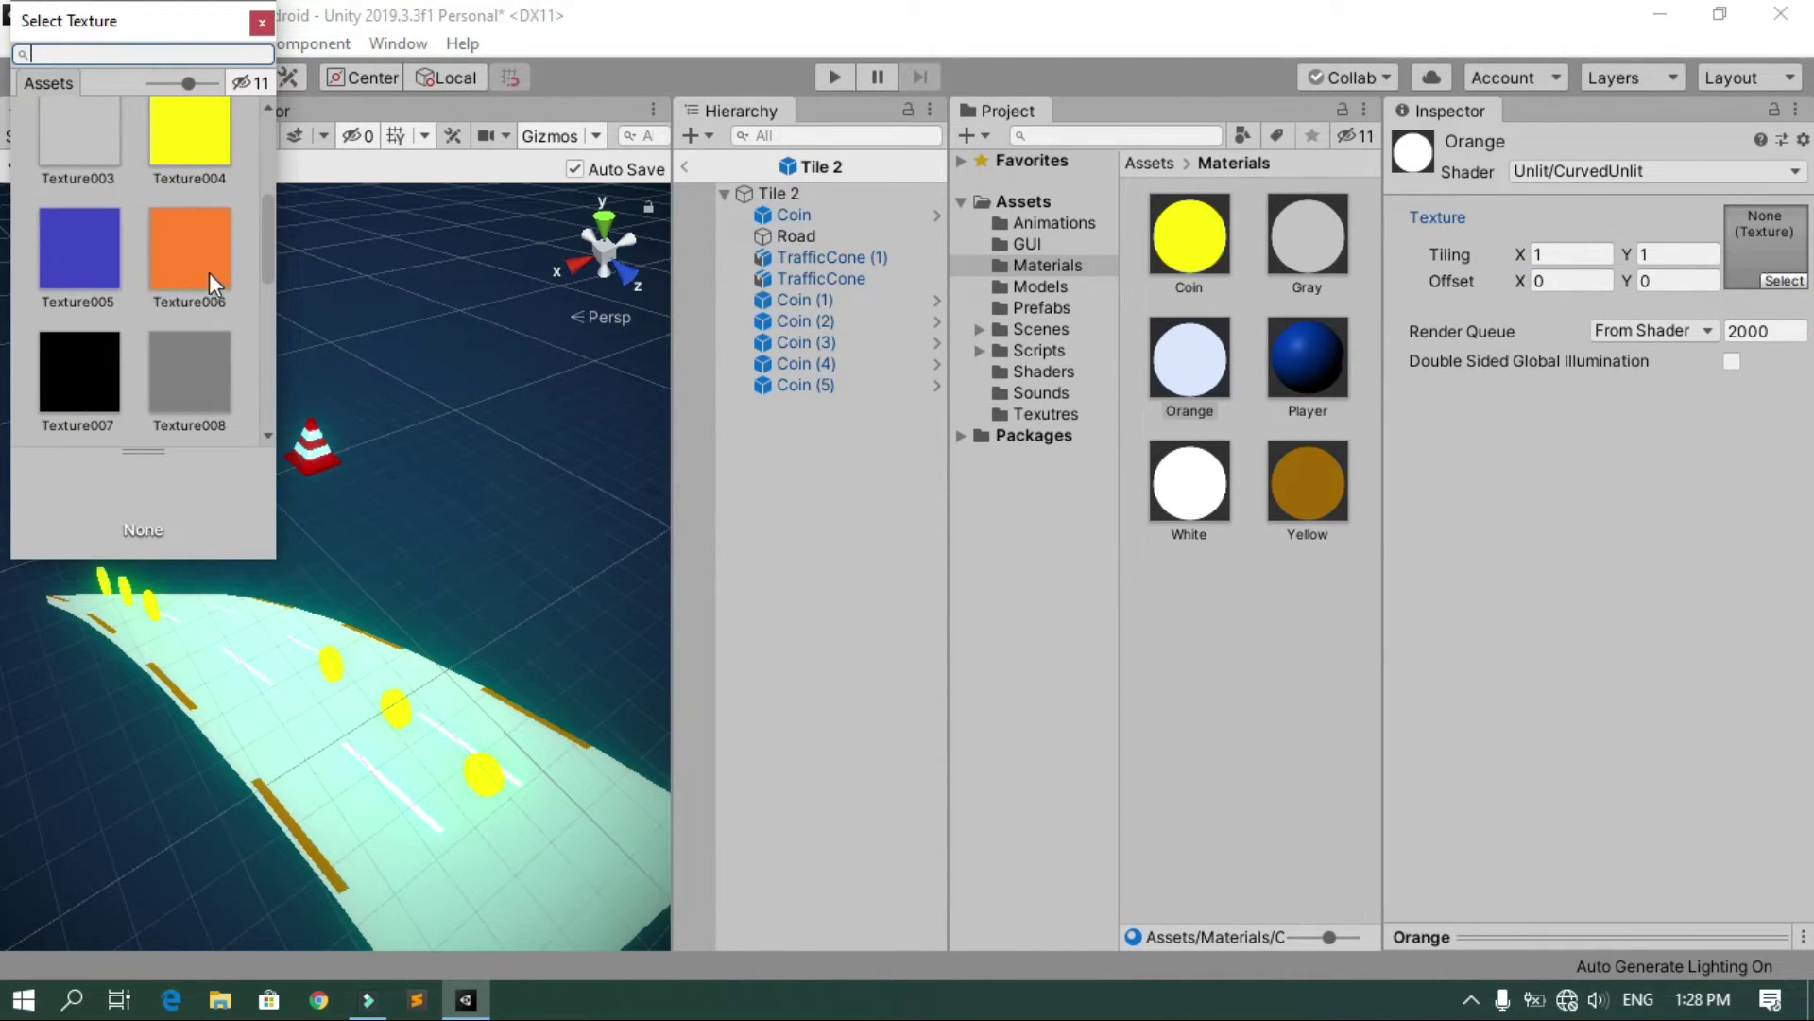
{"action": "double_click", "coordinate": [208, 272]}
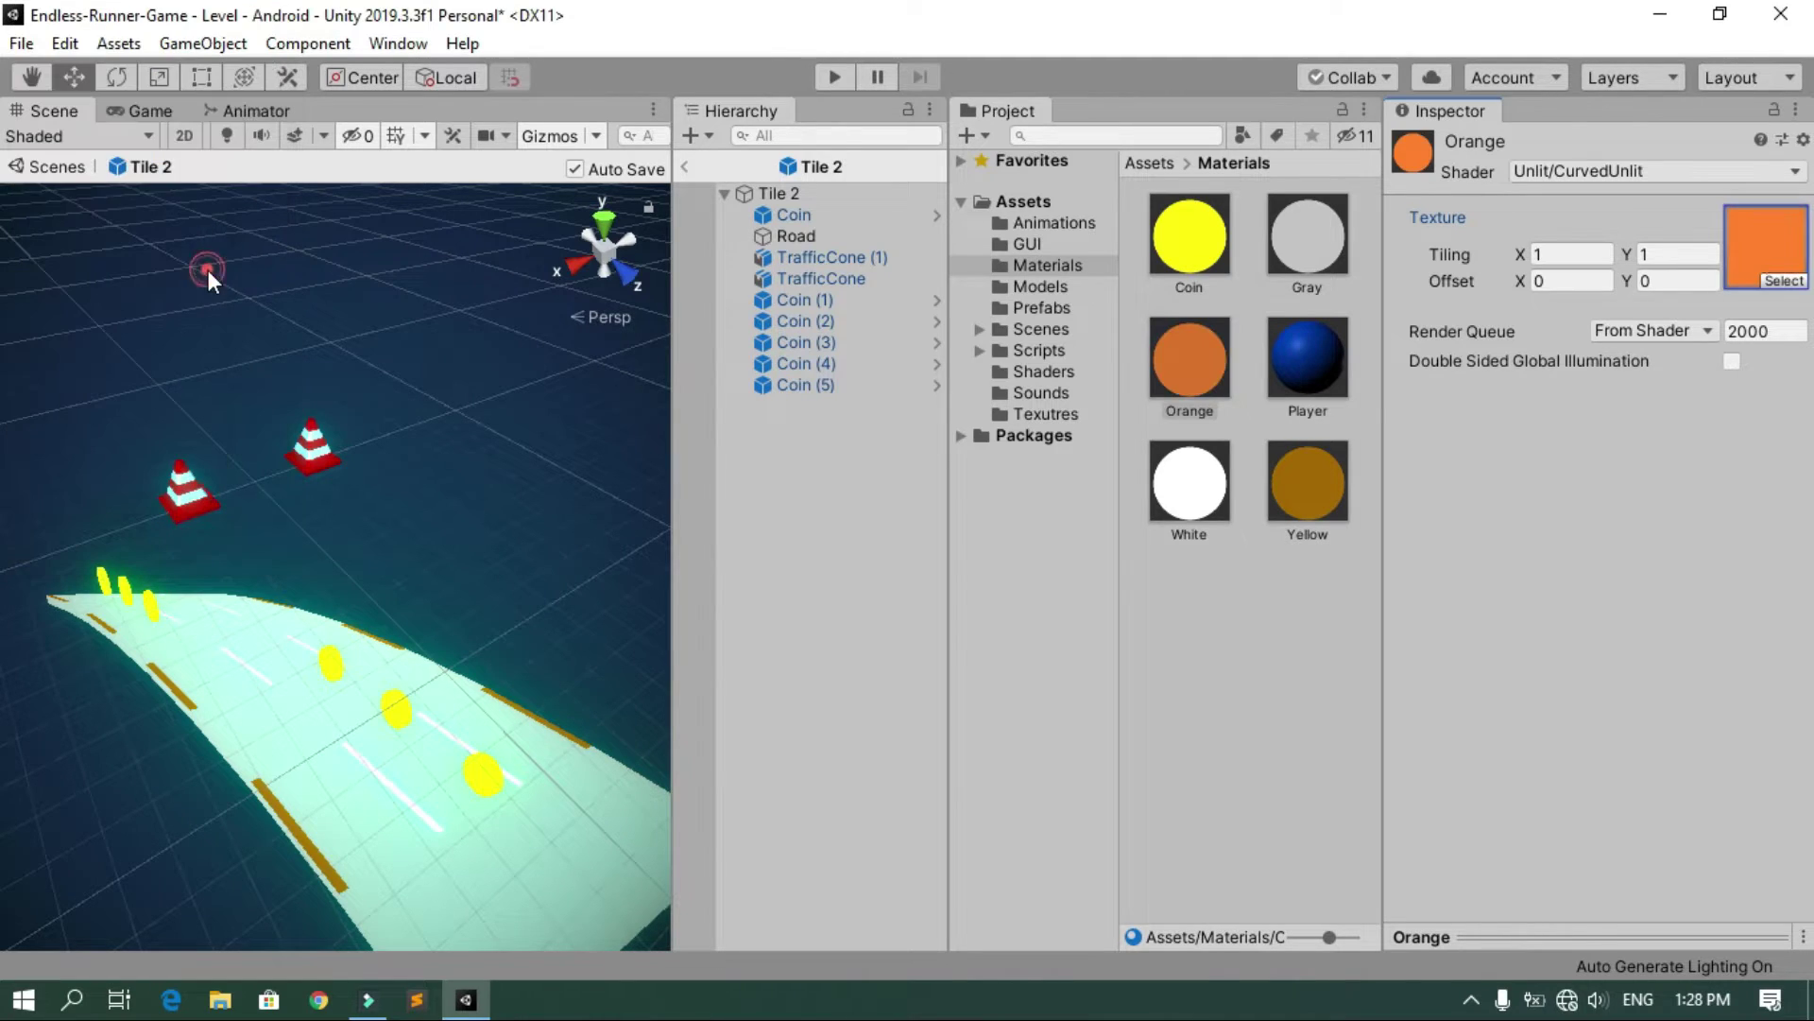
Assign the Orange and White materials to Elements 0 and 1 of both traffic cones in Tile 2
{"action": "left_click", "coordinate": [835, 255]}
{"action": "left_click", "coordinate": [840, 269], "text": "ctrl"}
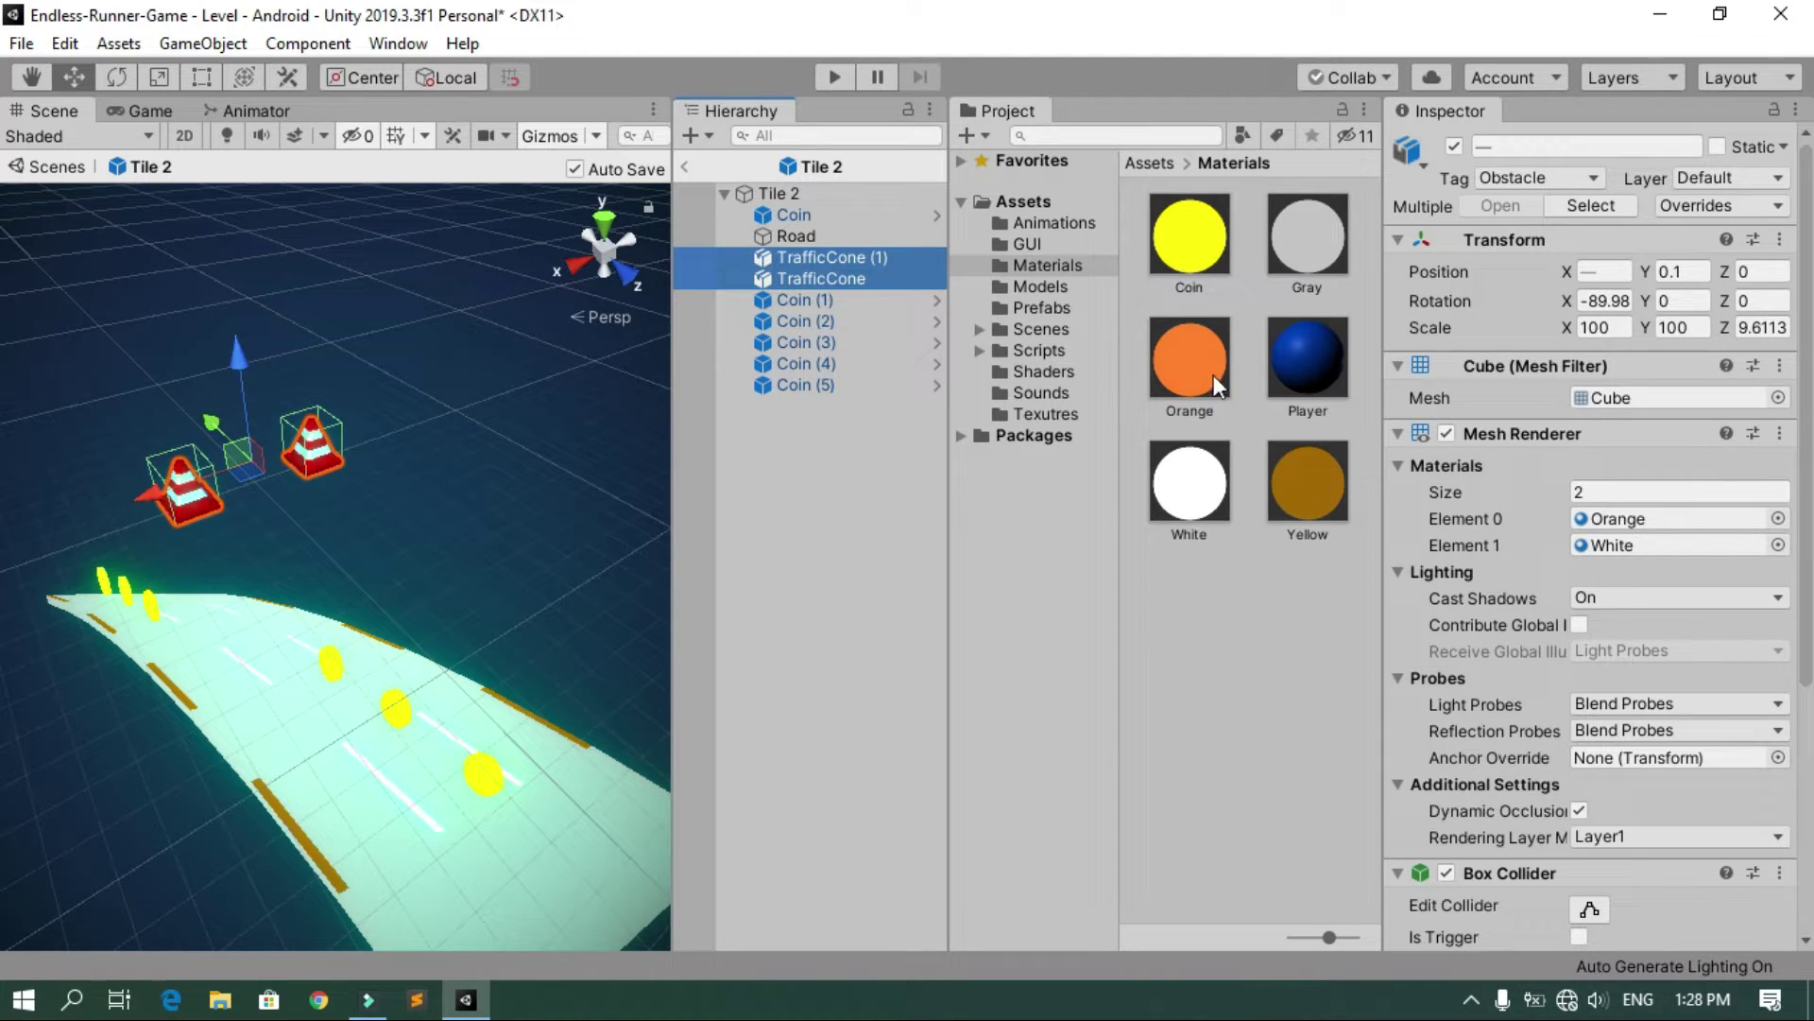
{"action": "left_click_drag", "start_coordinate": [1208, 371], "coordinate": [1653, 520]}
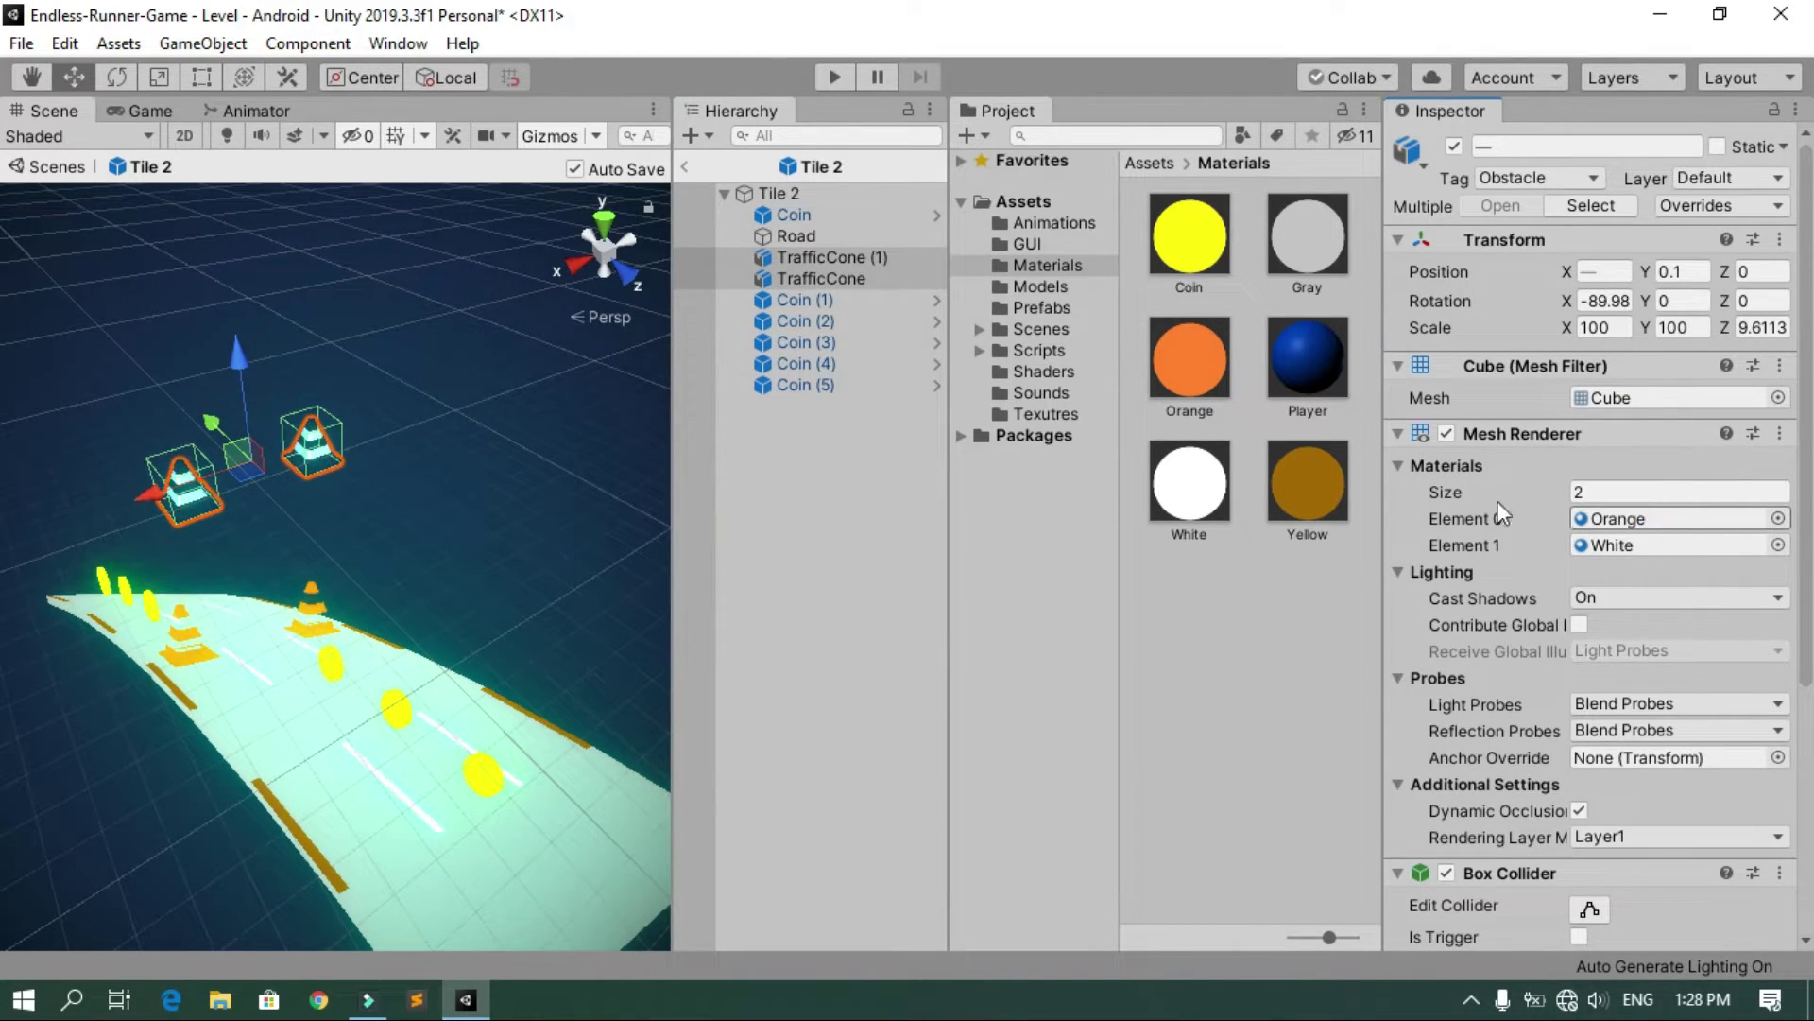
{"action": "left_click_drag", "start_coordinate": [1512, 570], "coordinate": [1629, 547]}
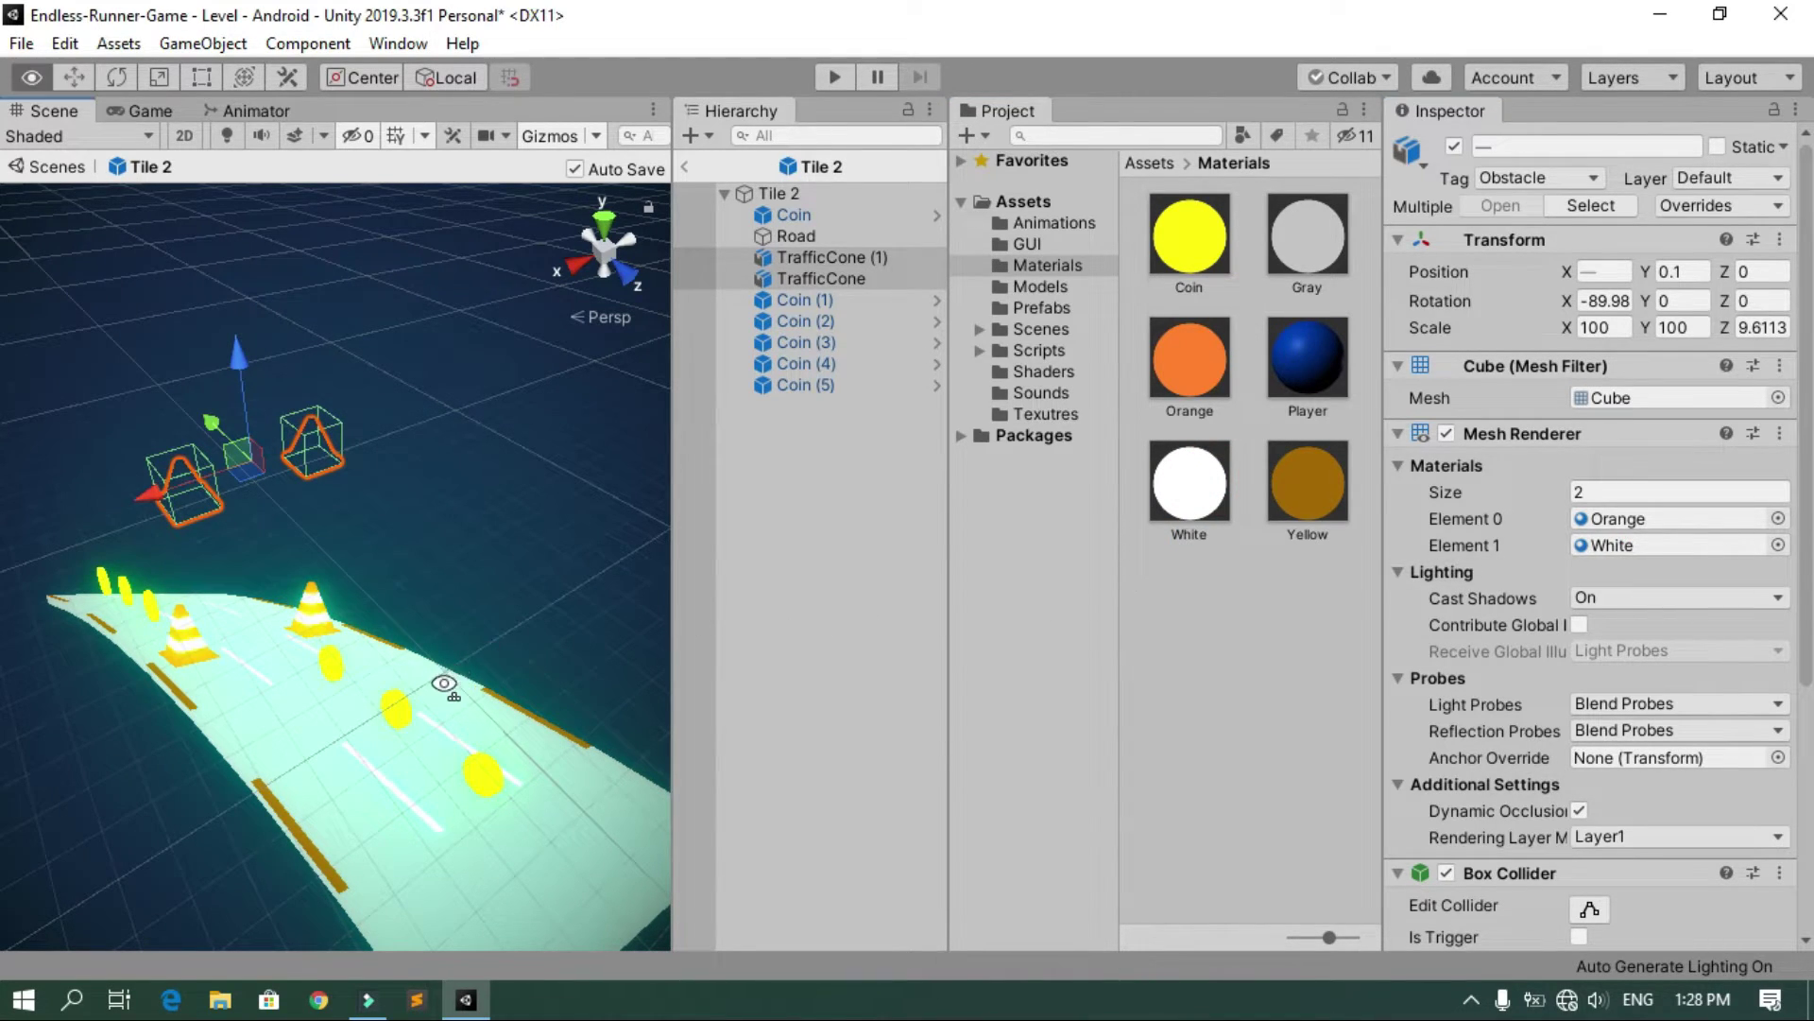
{"action": "right_click_drag", "start_coordinate": [444, 685], "coordinate": [460, 719]}
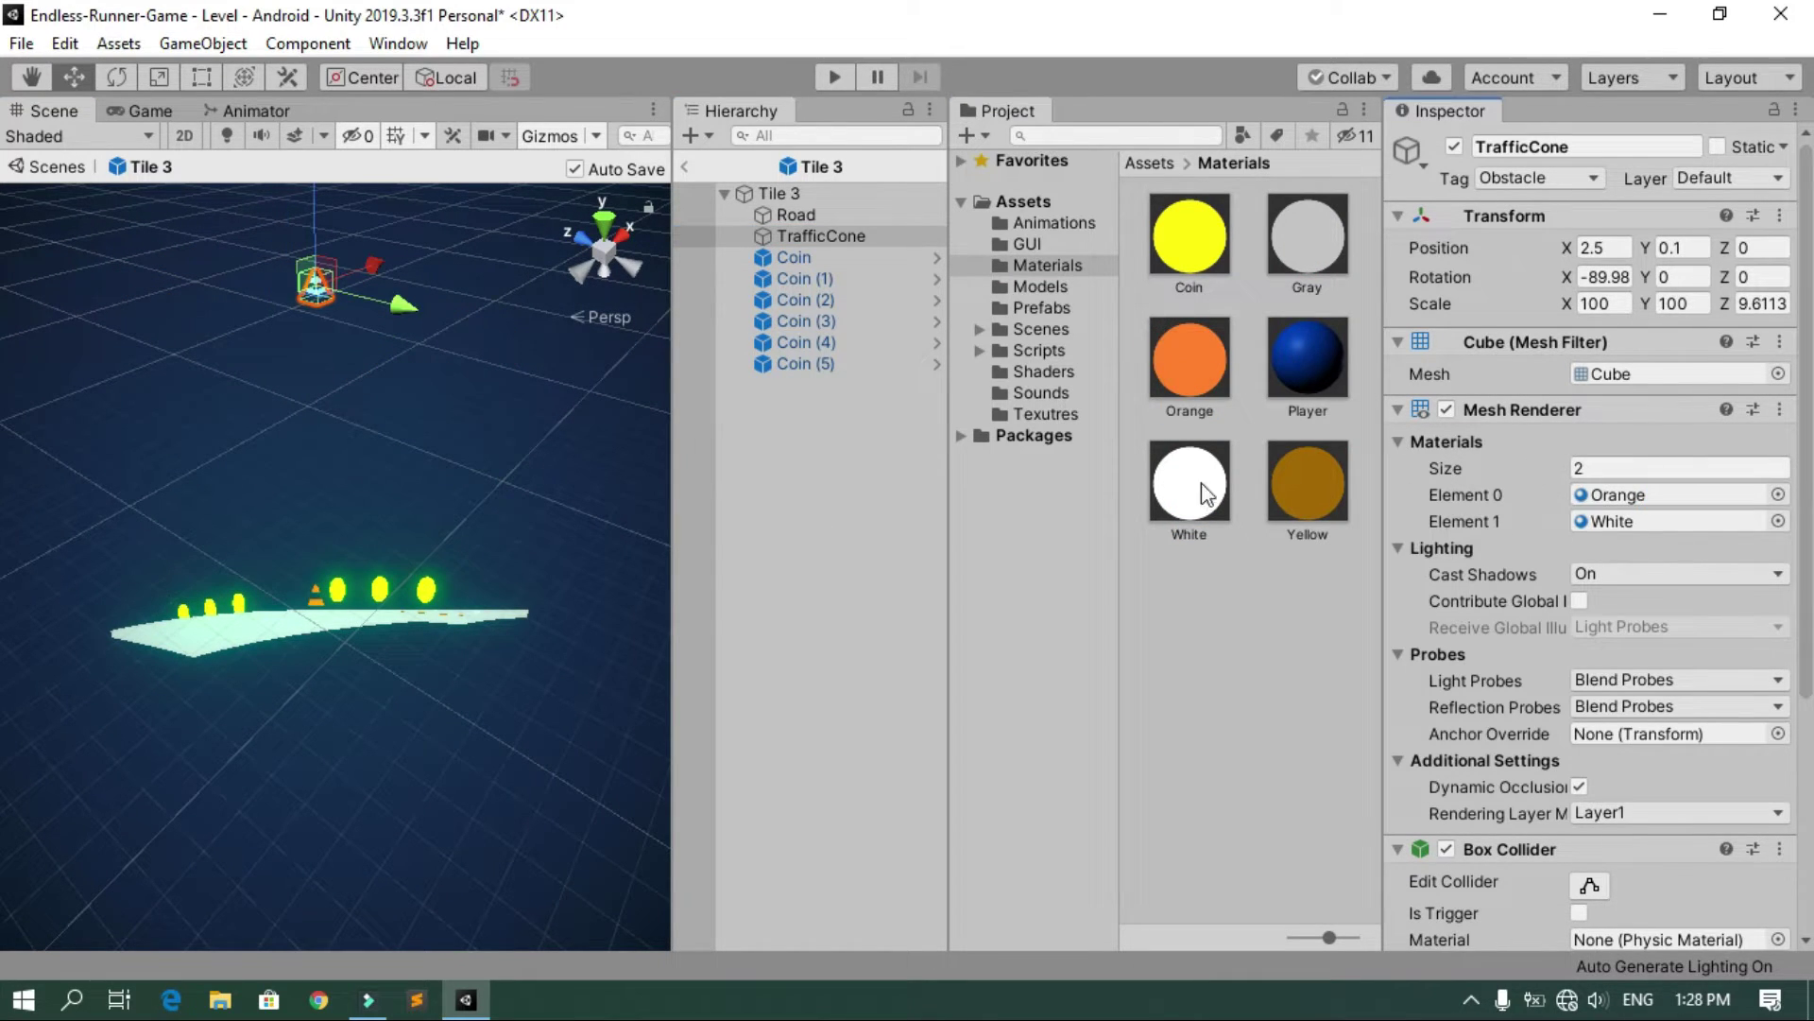
{"action": "right_click_drag", "start_coordinate": [312, 605], "coordinate": [204, 638]}
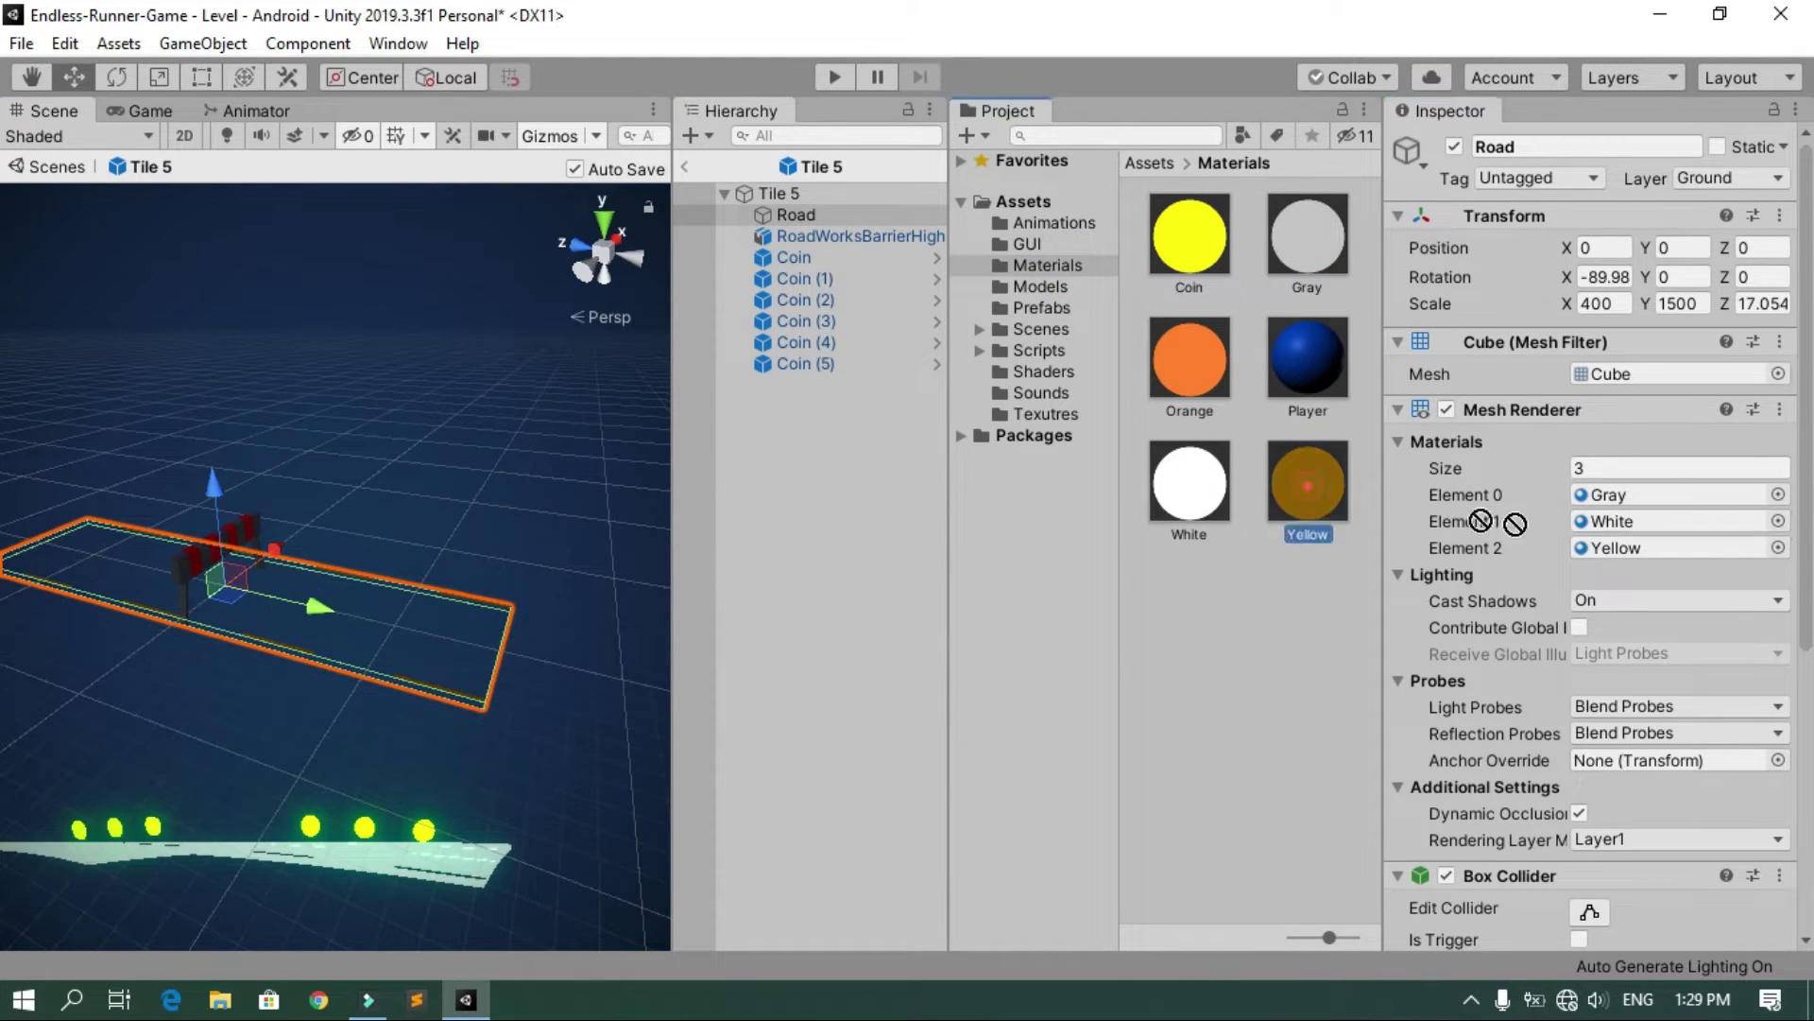
Apply the Orange material to the high road works barrier in Tile 5 and create a new material named DarkGray
{"action": "left_click", "coordinate": [849, 236]}
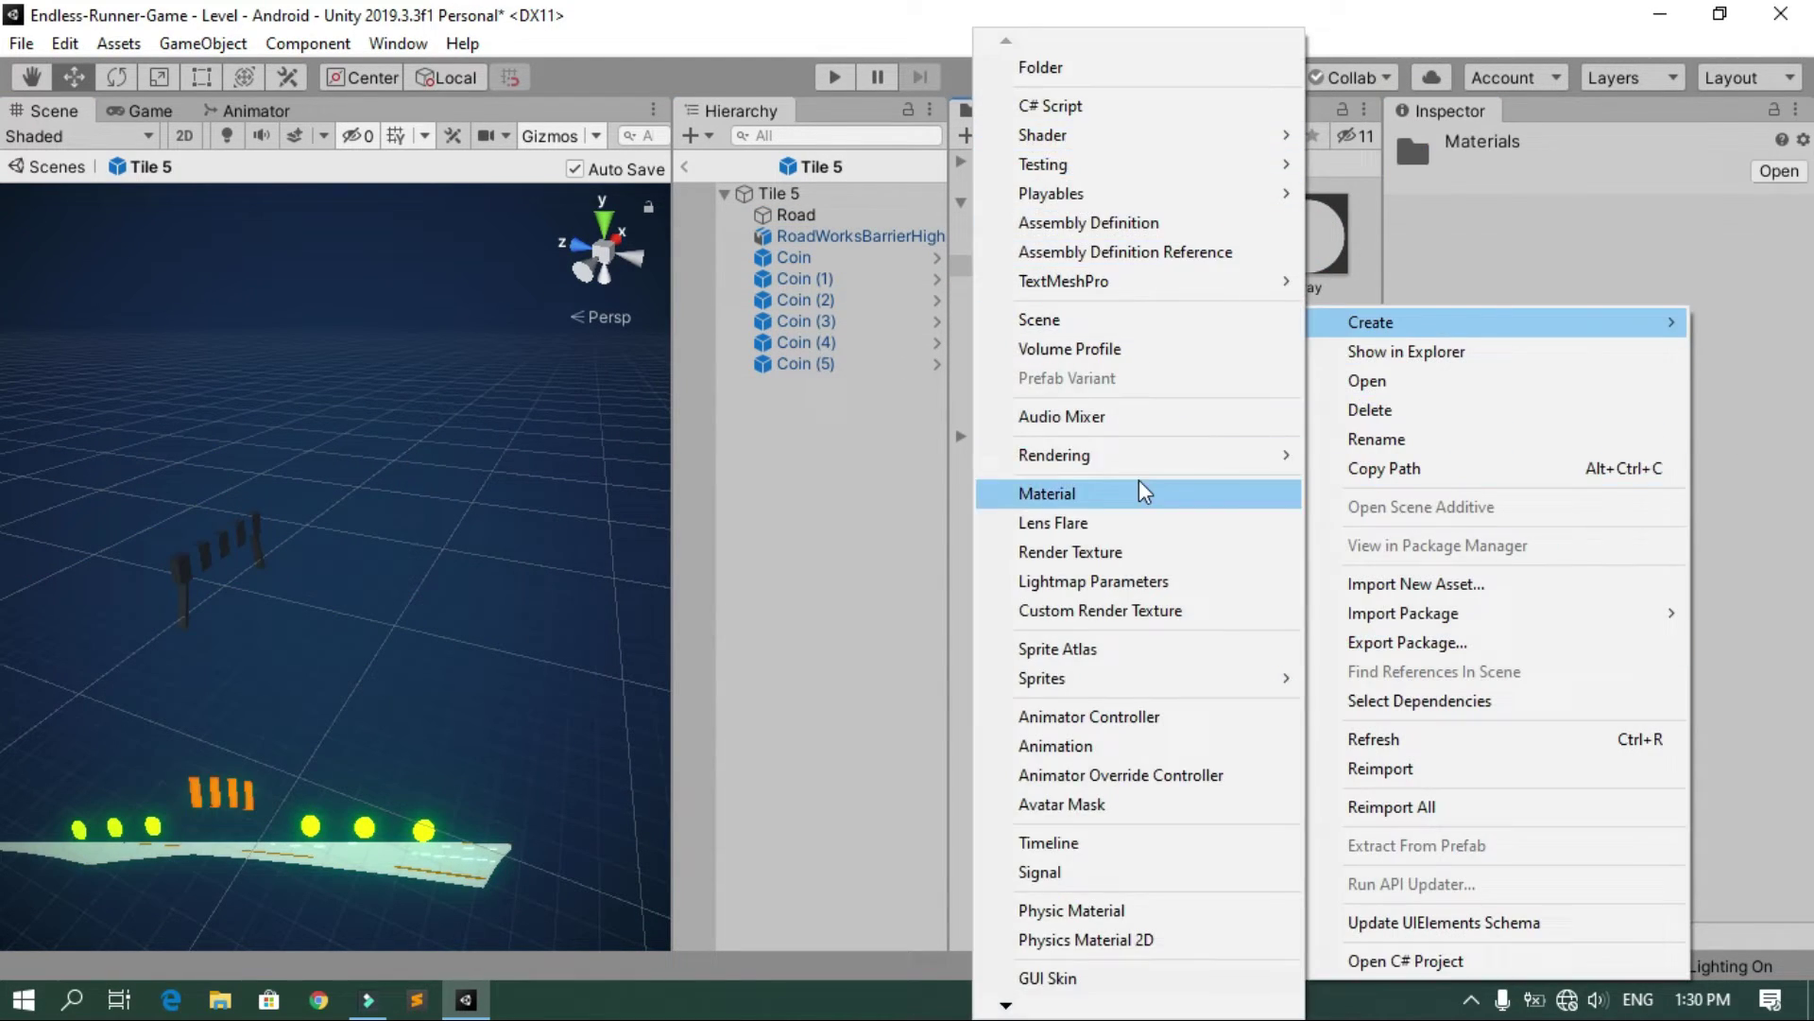
{"action": "left_click", "coordinate": [1146, 490]}
{"action": "type", "text": "Dark"}
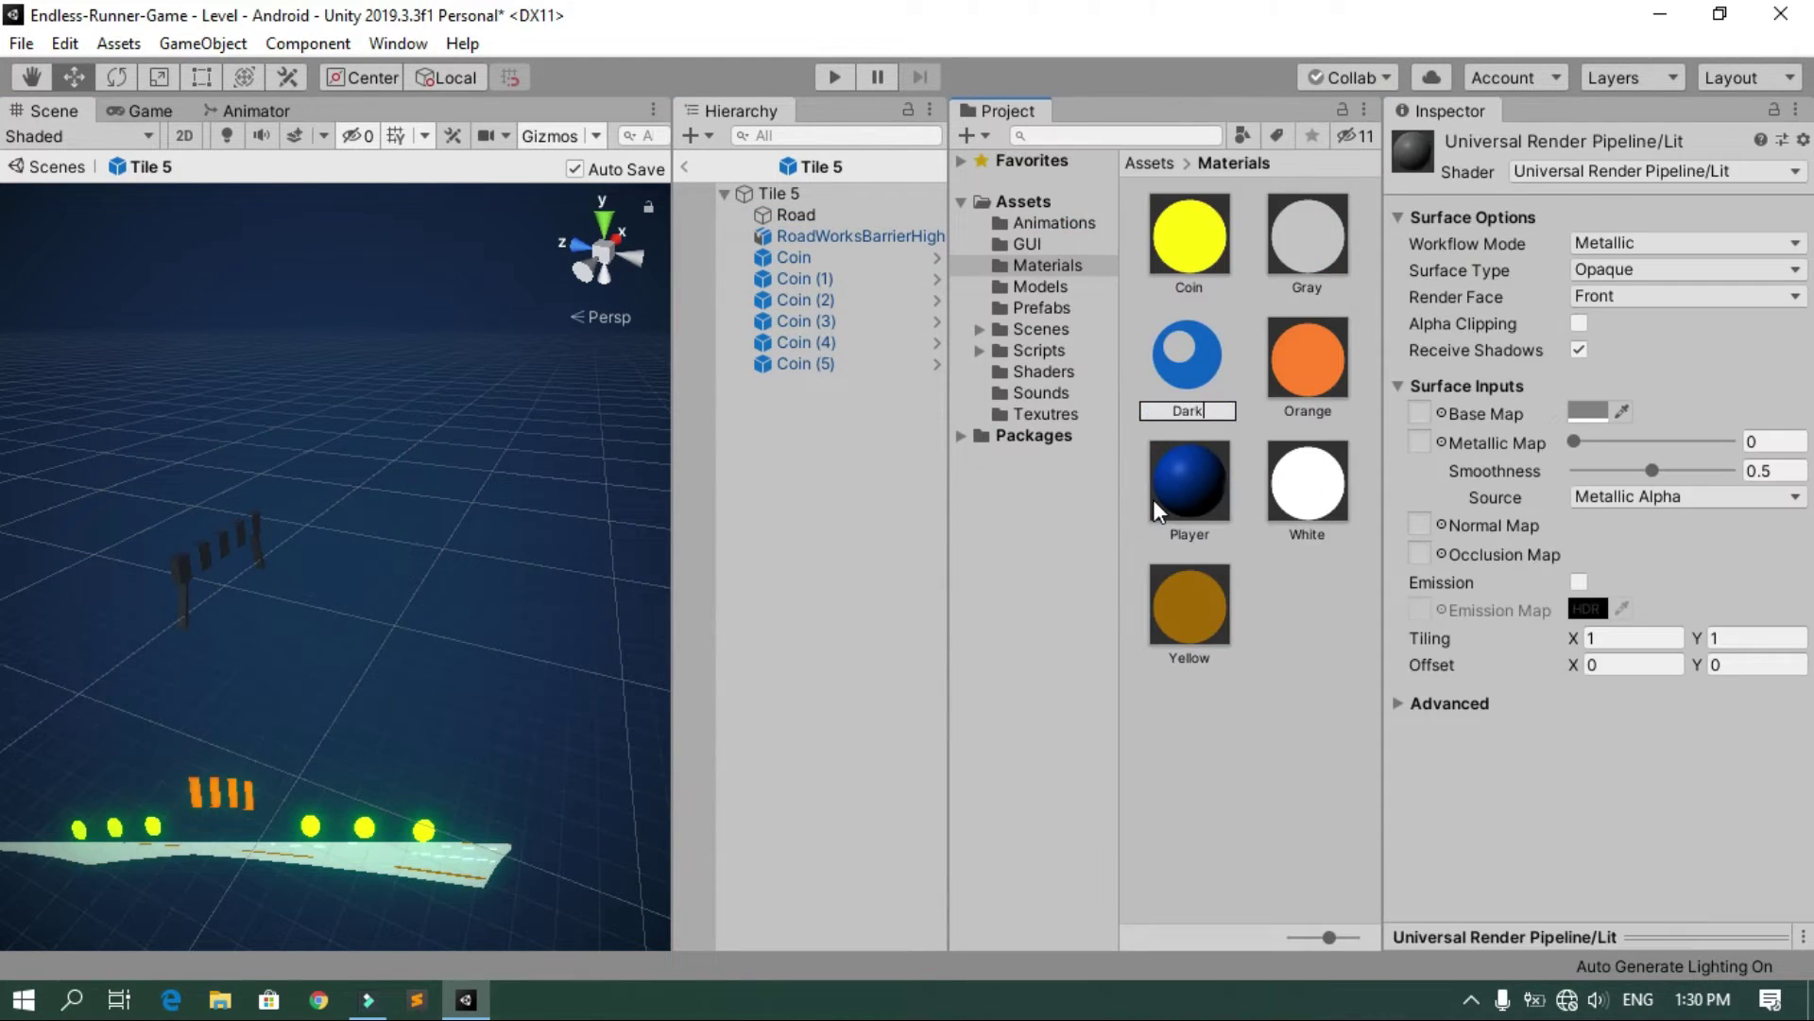
{"action": "type", "text": "Gray"}
{"action": "key", "text": "Return"}
Set the DarkGray material's shader to Unlit/CurvedUnlit with the gray texture and select Tile 5's high road works barrier
{"action": "left_click", "coordinate": [1654, 171]}
{"action": "left_click", "coordinate": [1549, 283]}
{"action": "left_click", "coordinate": [1784, 281]}
{"action": "key", "text": "Escape"}
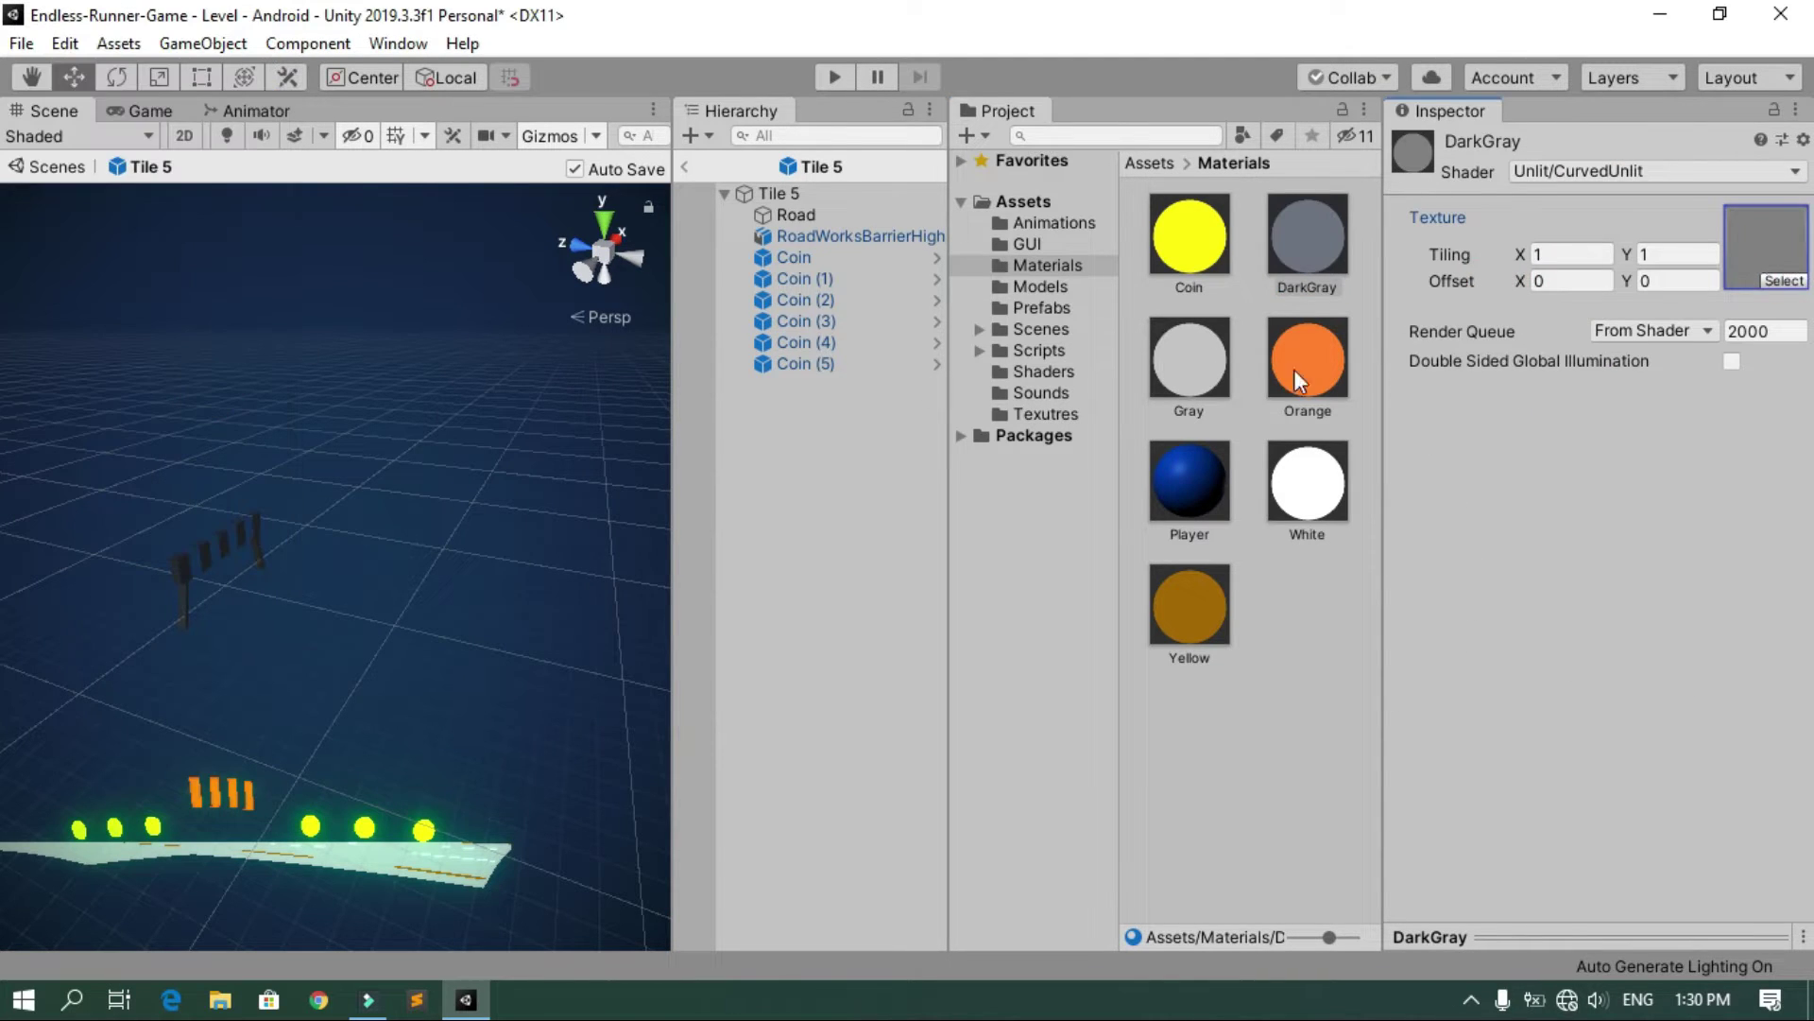
{"action": "left_click", "coordinate": [849, 236]}
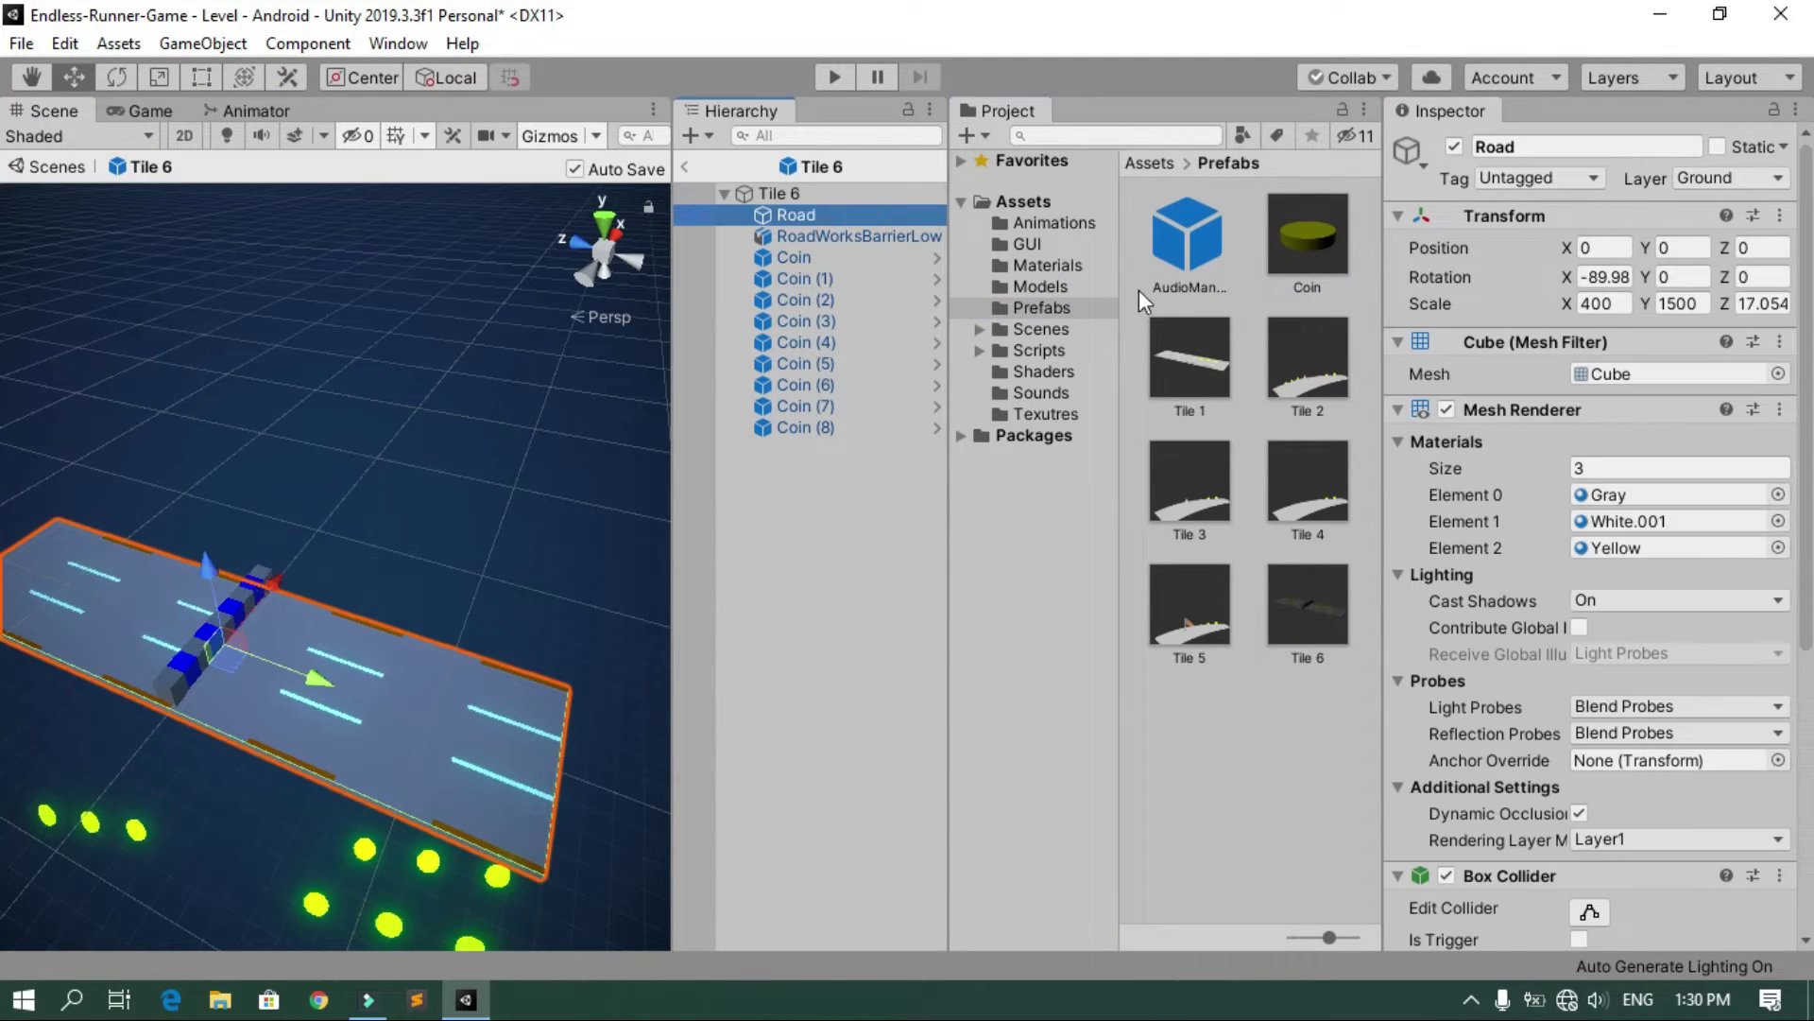
Assign Gray, White and Yellow to the Road in Tile 6, and DarkGray to Element 0 of its low road works barrier
{"action": "left_click", "coordinate": [1047, 265]}
{"action": "left_click_drag", "start_coordinate": [1307, 482], "coordinate": [1664, 521]}
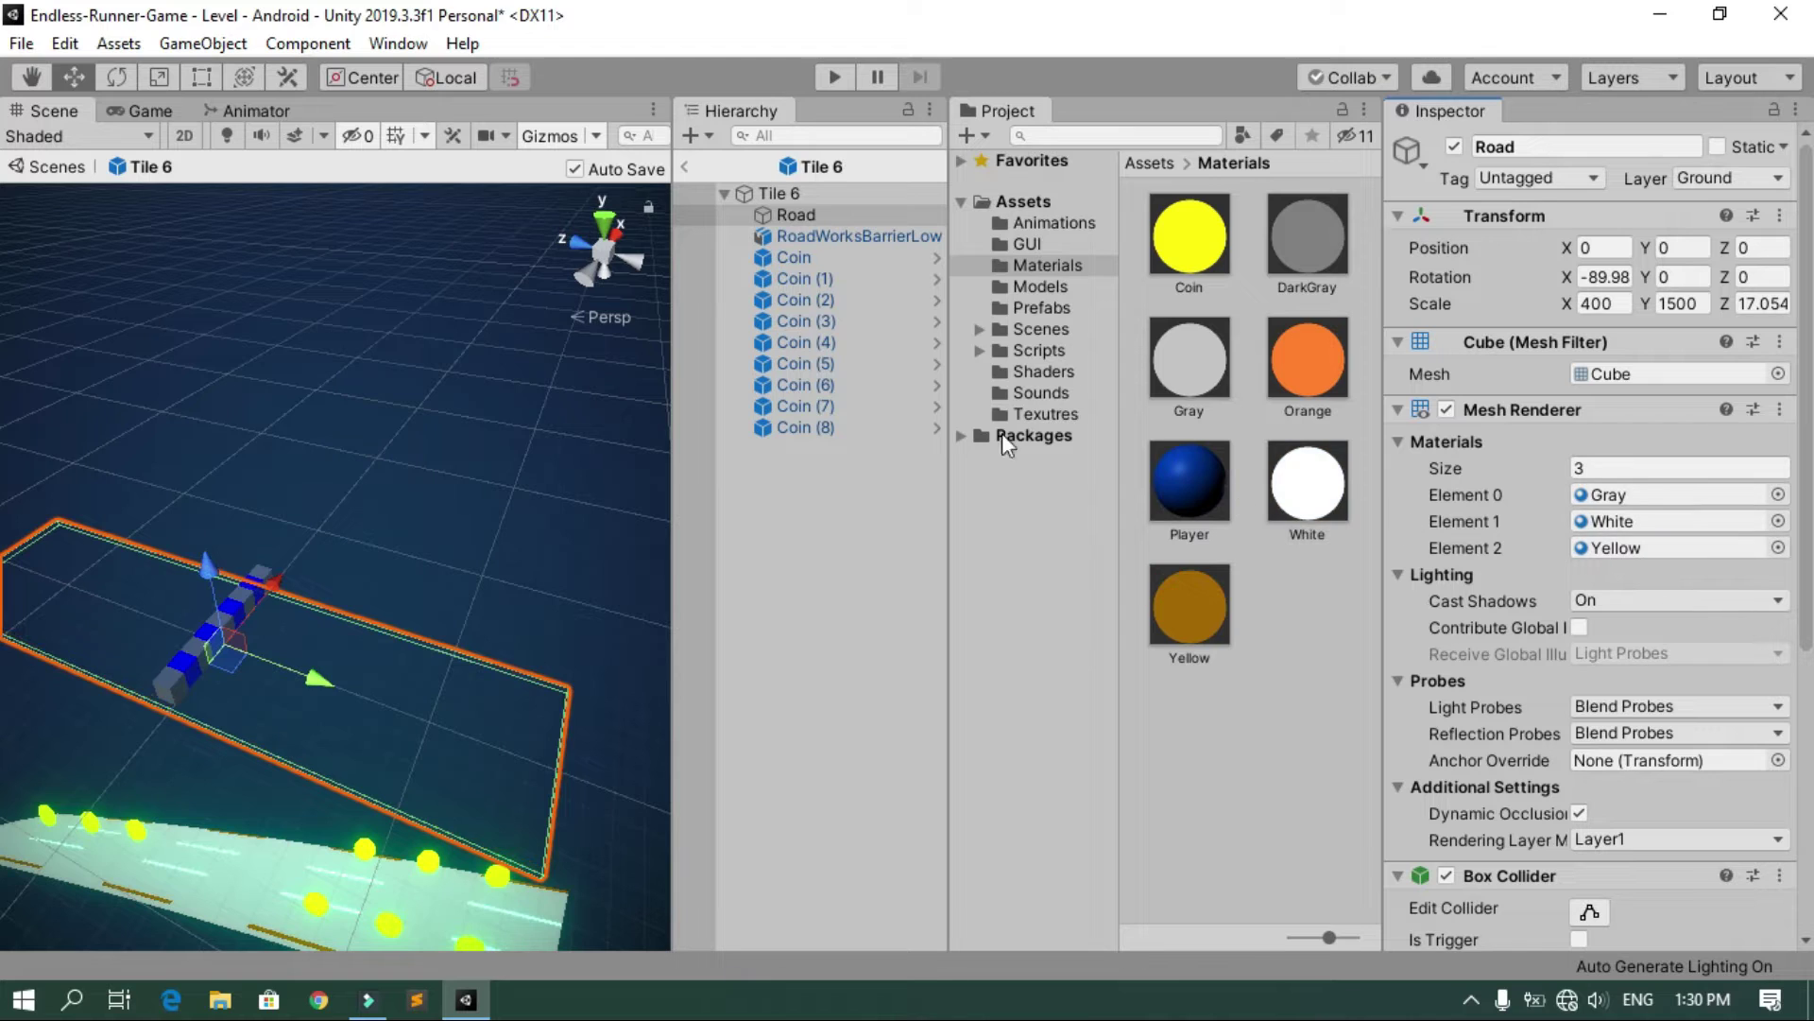
{"action": "left_click", "coordinate": [859, 235]}
{"action": "left_click_drag", "start_coordinate": [1307, 241], "coordinate": [1635, 494]}
Create a new material named Blue in the Materials folder
{"action": "right_click", "coordinate": [1283, 622]}
{"action": "mouse_move", "coordinate": [1349, 323]}
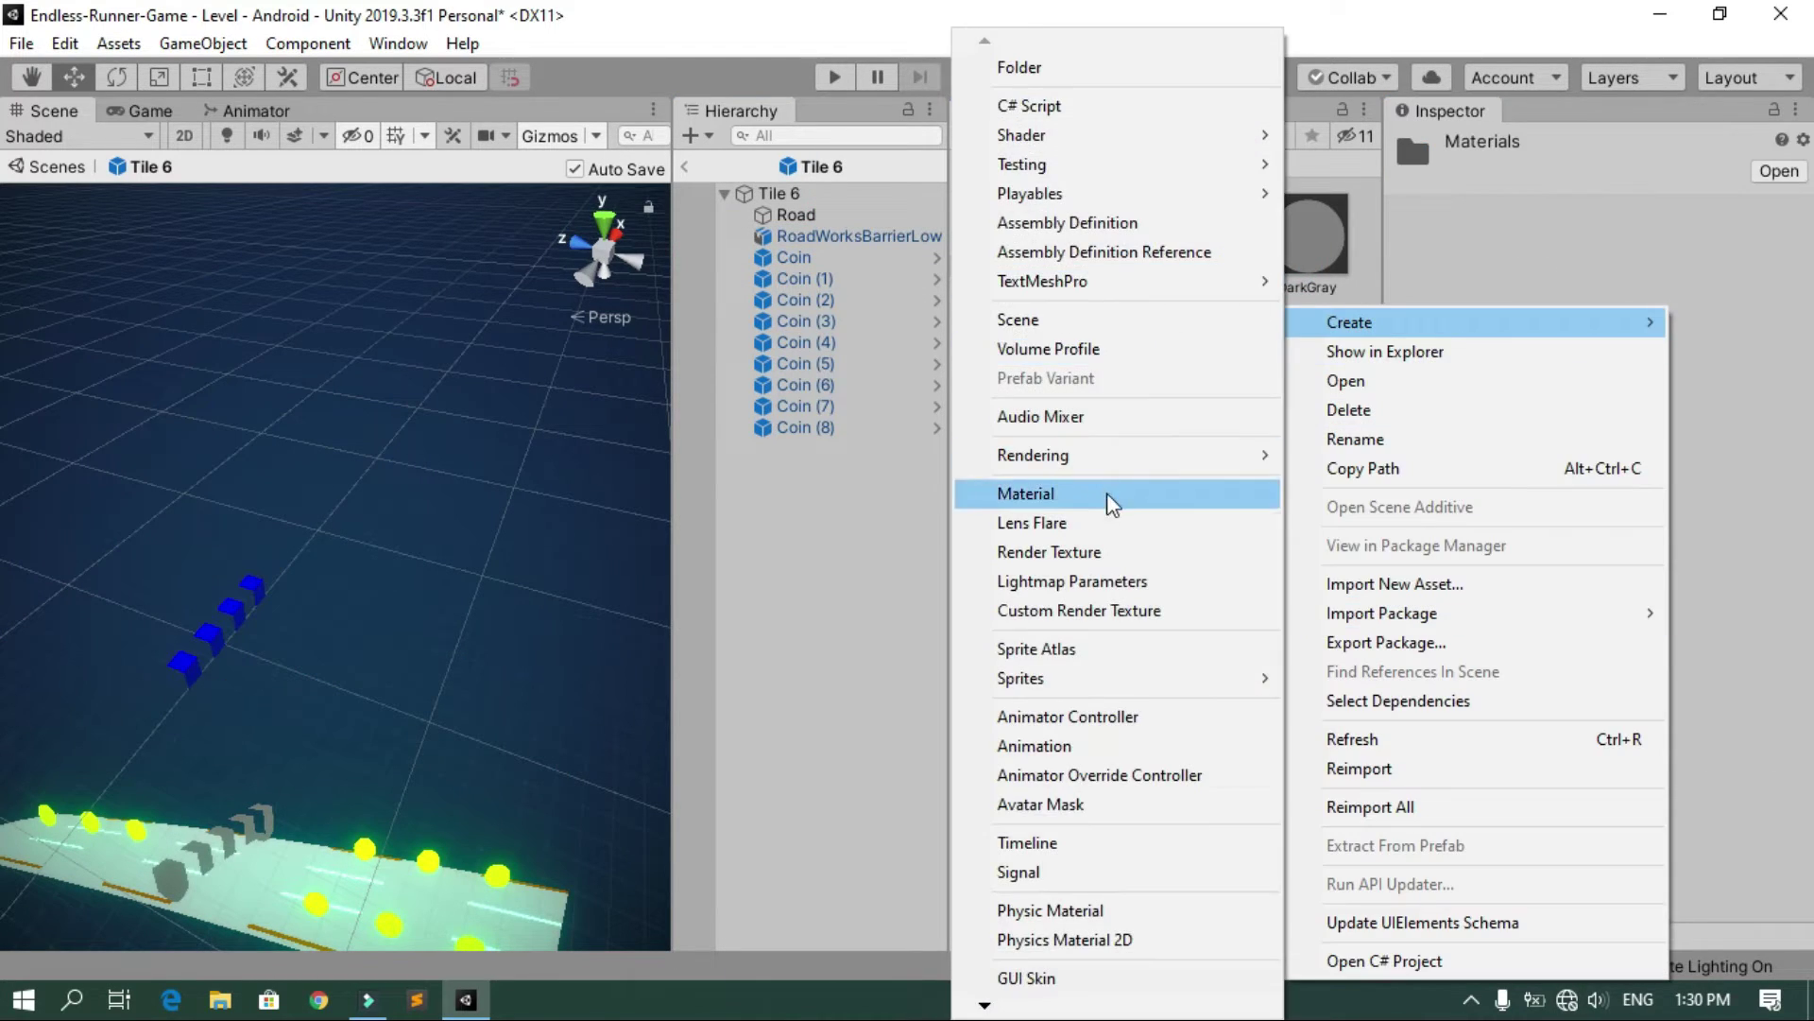
{"action": "left_click", "coordinate": [1108, 492]}
{"action": "type", "text": "Blue"}
{"action": "key", "text": "Return"}
Set the Blue material's shader to Unlit/CurvedUnlit and assign the blue texture to it
{"action": "left_click", "coordinate": [1654, 171]}
{"action": "left_click", "coordinate": [1663, 396]}
{"action": "left_click", "coordinate": [1785, 281]}
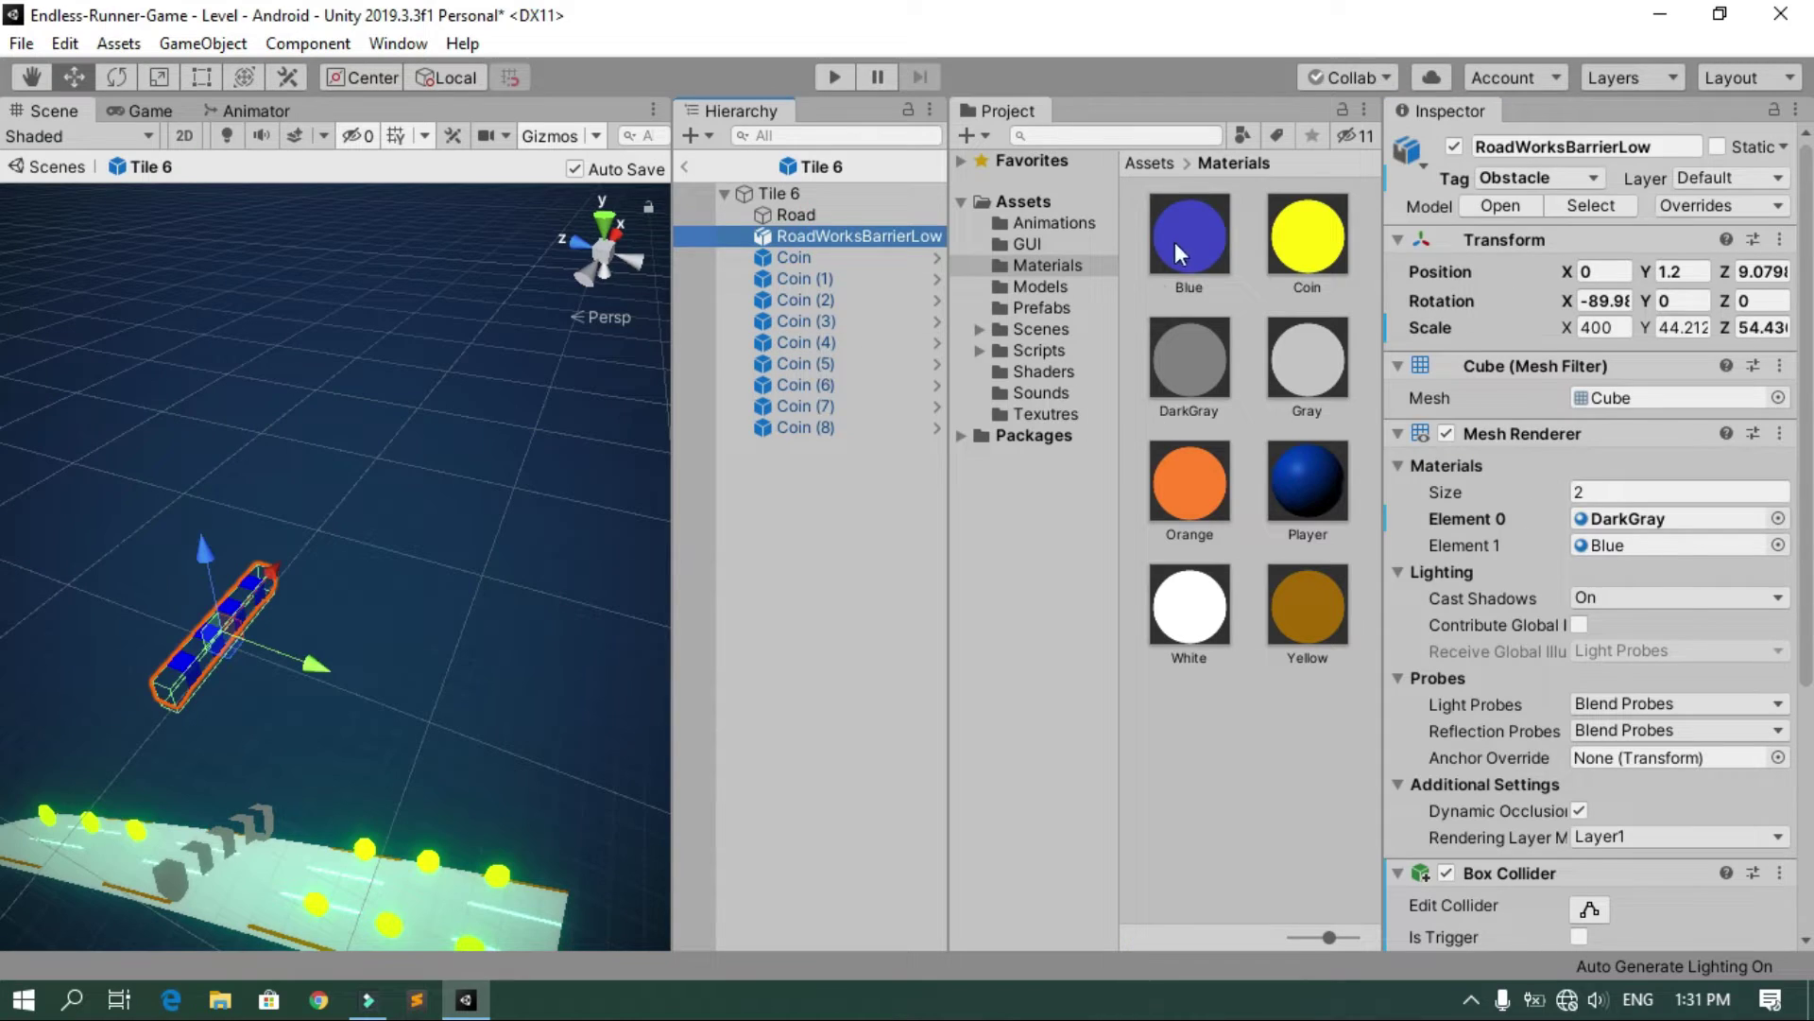
Assign the Blue material to Element 1 of Tile 6's low road works barrier and return to the Level scene
{"action": "left_click_drag", "start_coordinate": [1175, 242], "coordinate": [1664, 545]}
{"action": "middle_click_drag", "start_coordinate": [510, 870], "coordinate": [406, 791]}
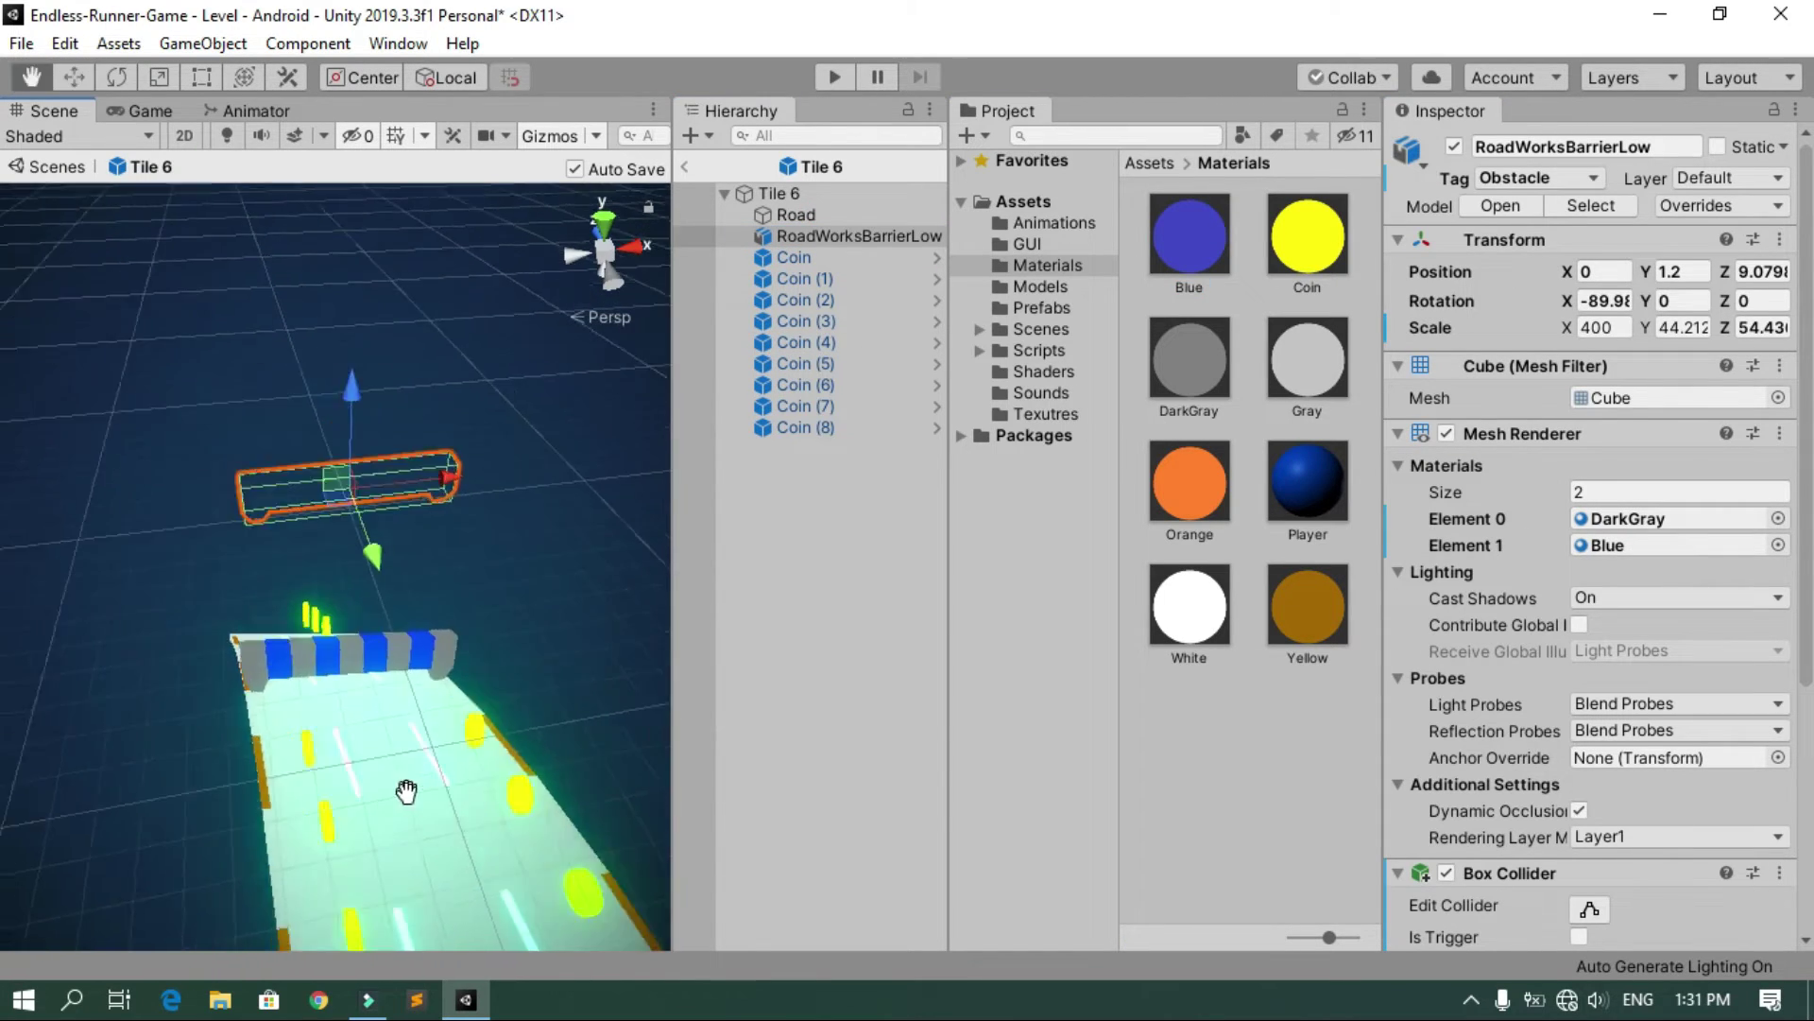
{"action": "left_click", "coordinate": [695, 170]}
Play the level, set the Main Camera's Curve Strength to -0.003 for testing, and start the run
{"action": "left_click", "coordinate": [822, 78]}
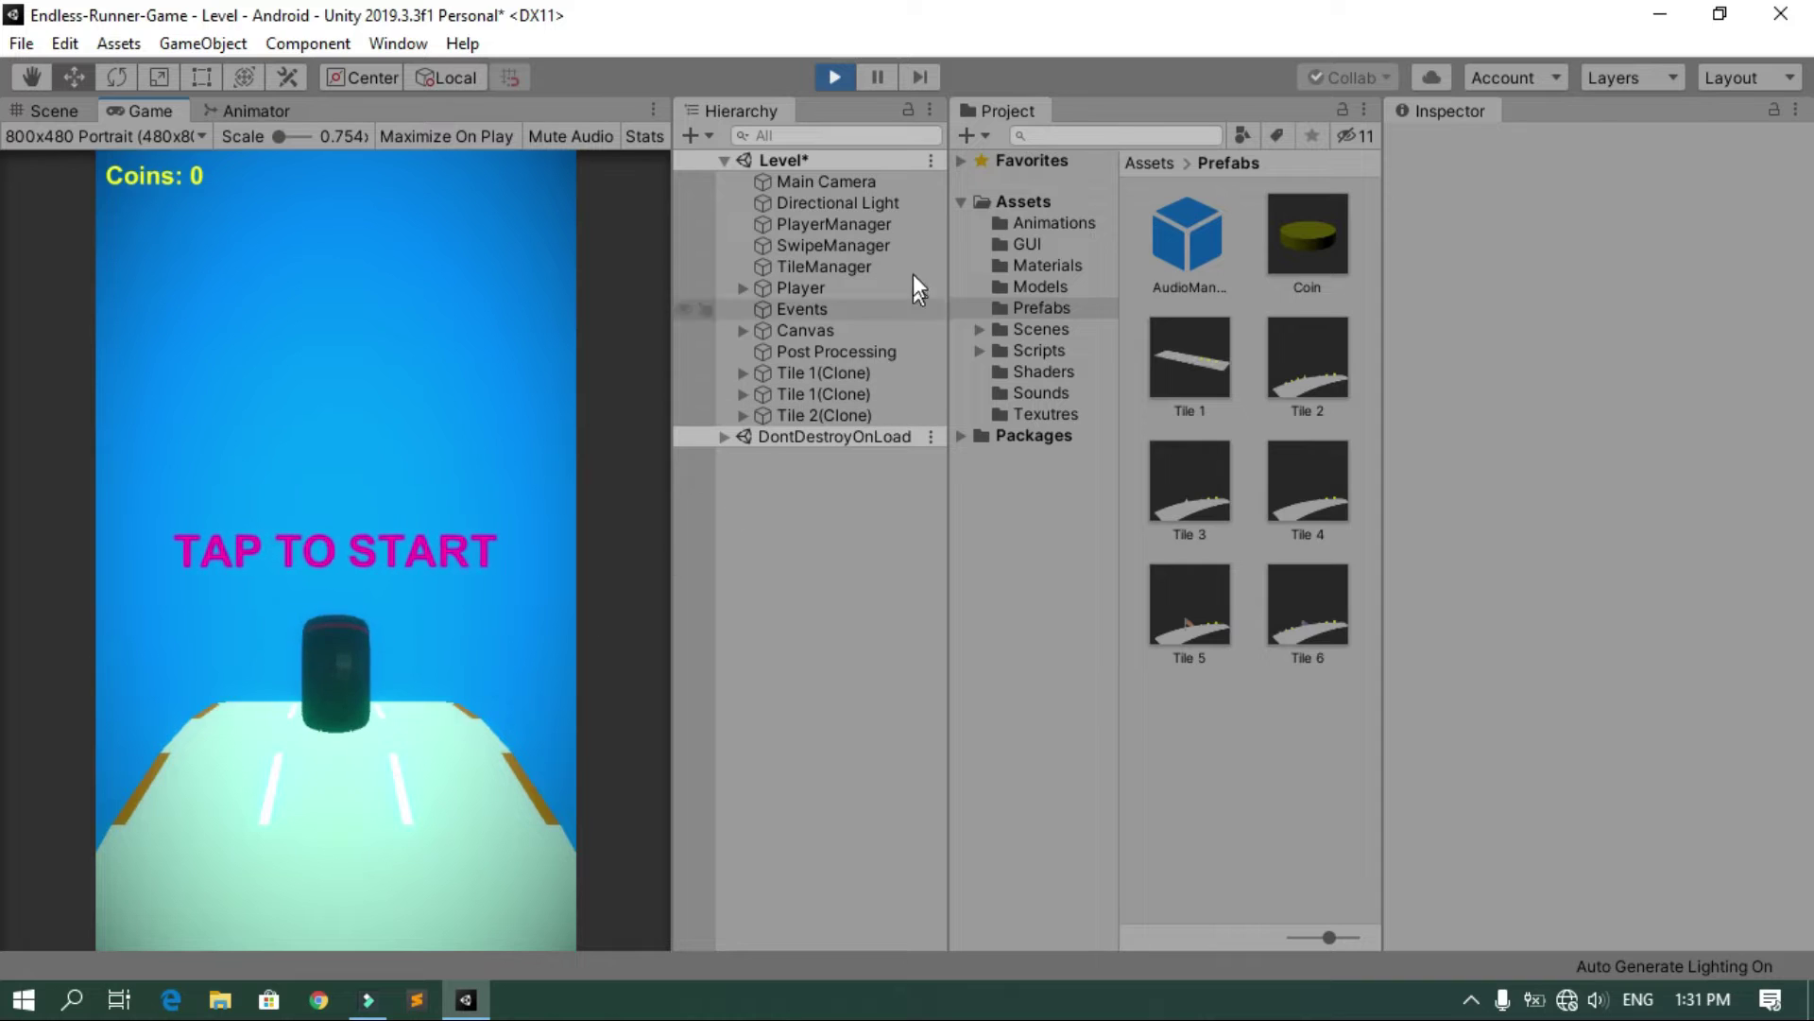
{"action": "left_click", "coordinate": [898, 176]}
{"action": "scroll", "coordinate": [1607, 784], "scroll_direction": "down", "scroll_amount": 10}
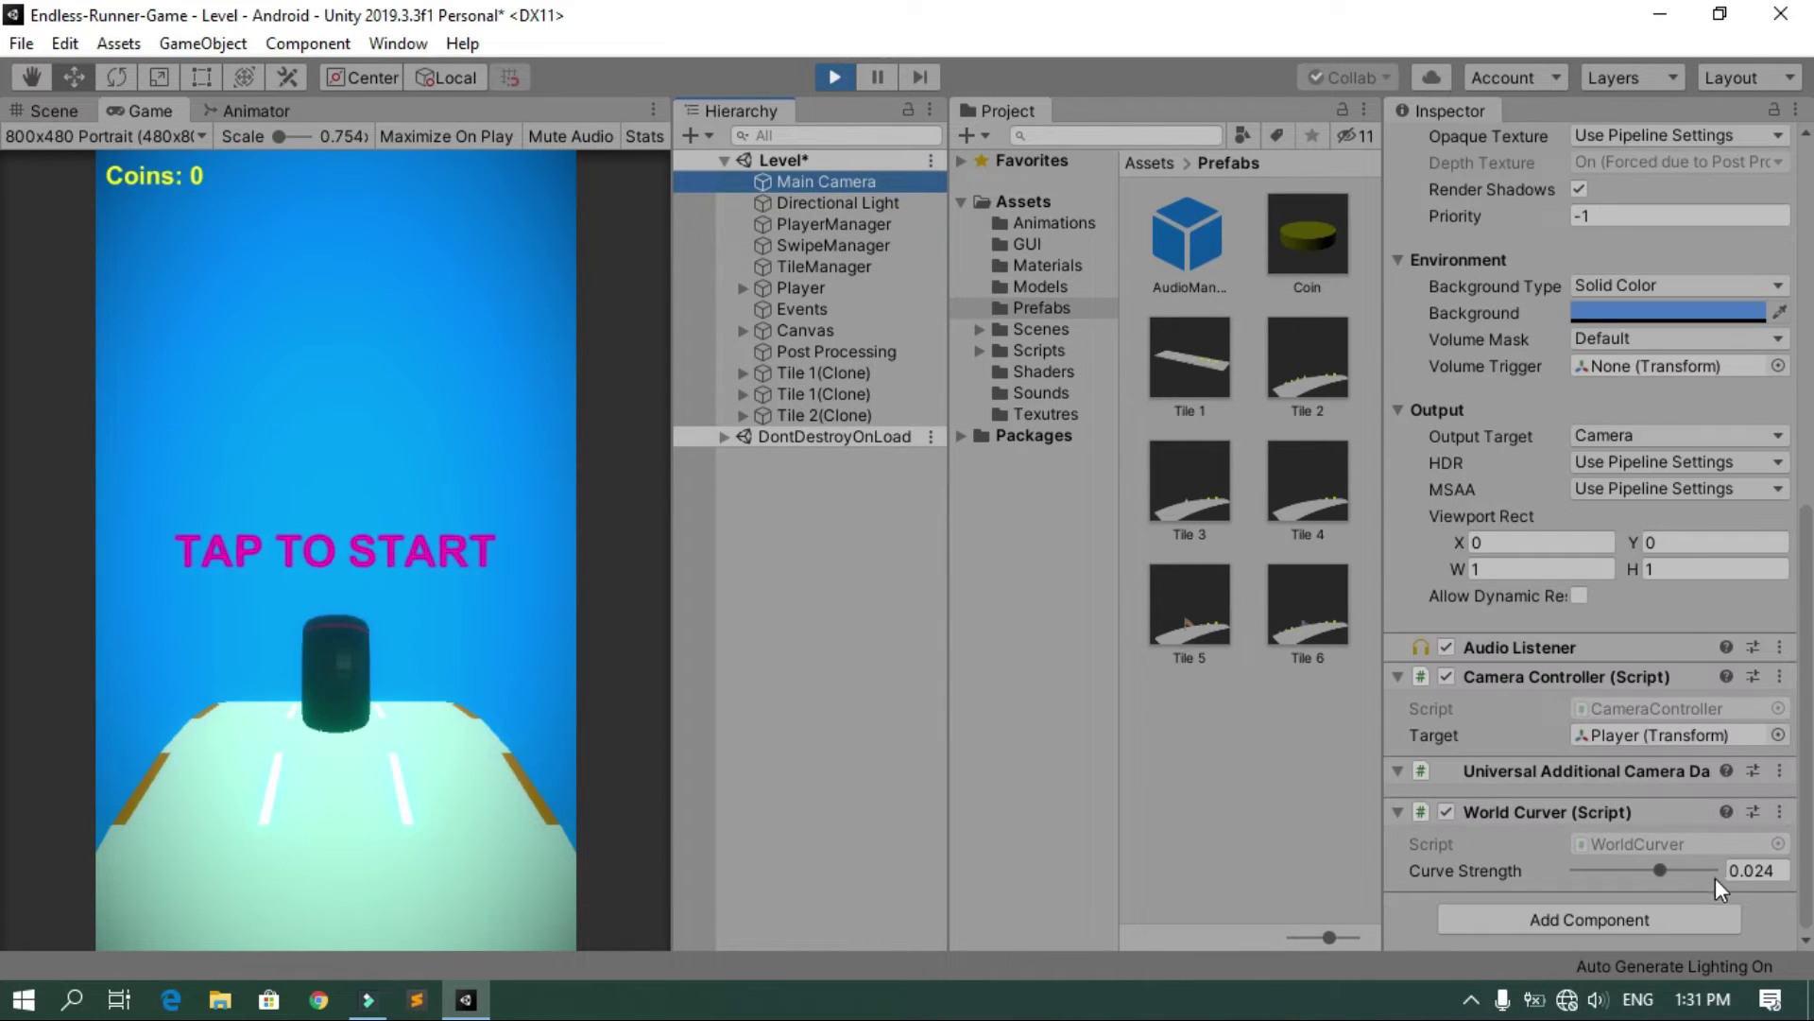
{"action": "left_click_drag", "start_coordinate": [1663, 870], "coordinate": [1642, 872]}
{"action": "left_click", "coordinate": [442, 647]}
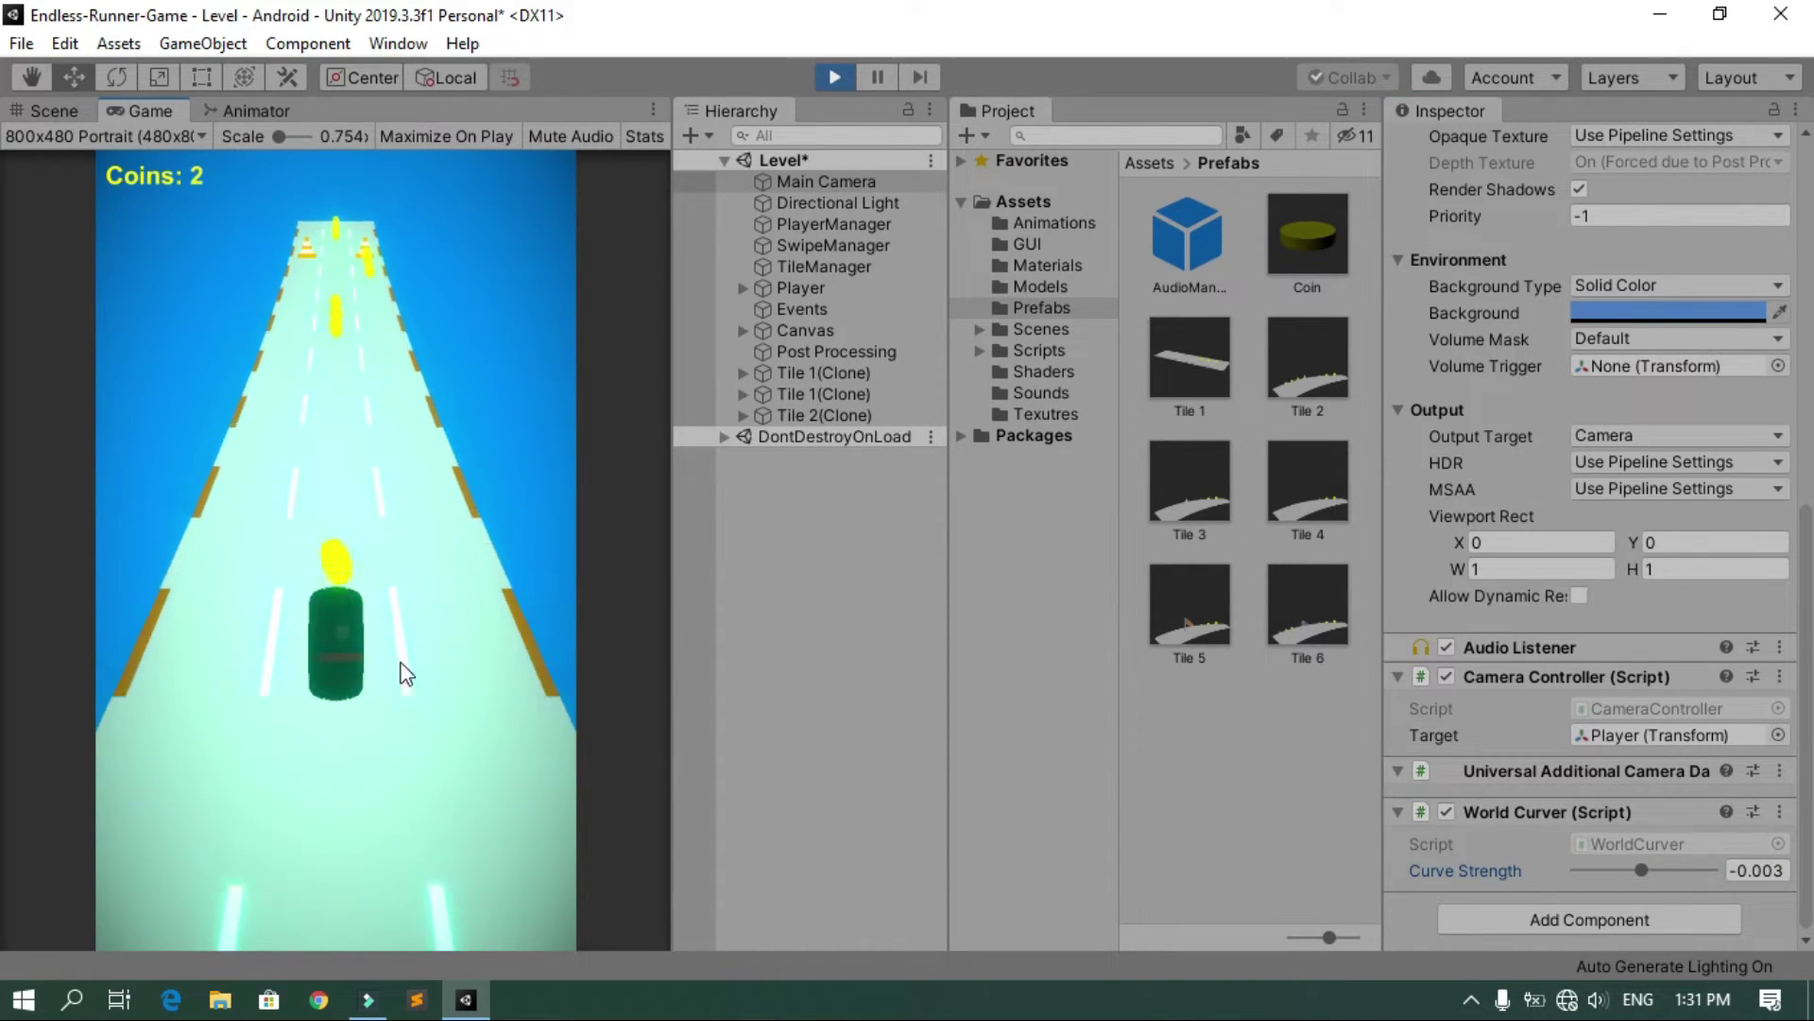
Swipe the player through the lanes and past obstacles, testing the running game with Curve Strength at 0.007
{"action": "left_click_drag", "start_coordinate": [407, 674], "coordinate": [243, 628]}
{"action": "left_click_drag", "start_coordinate": [349, 600], "coordinate": [363, 417]}
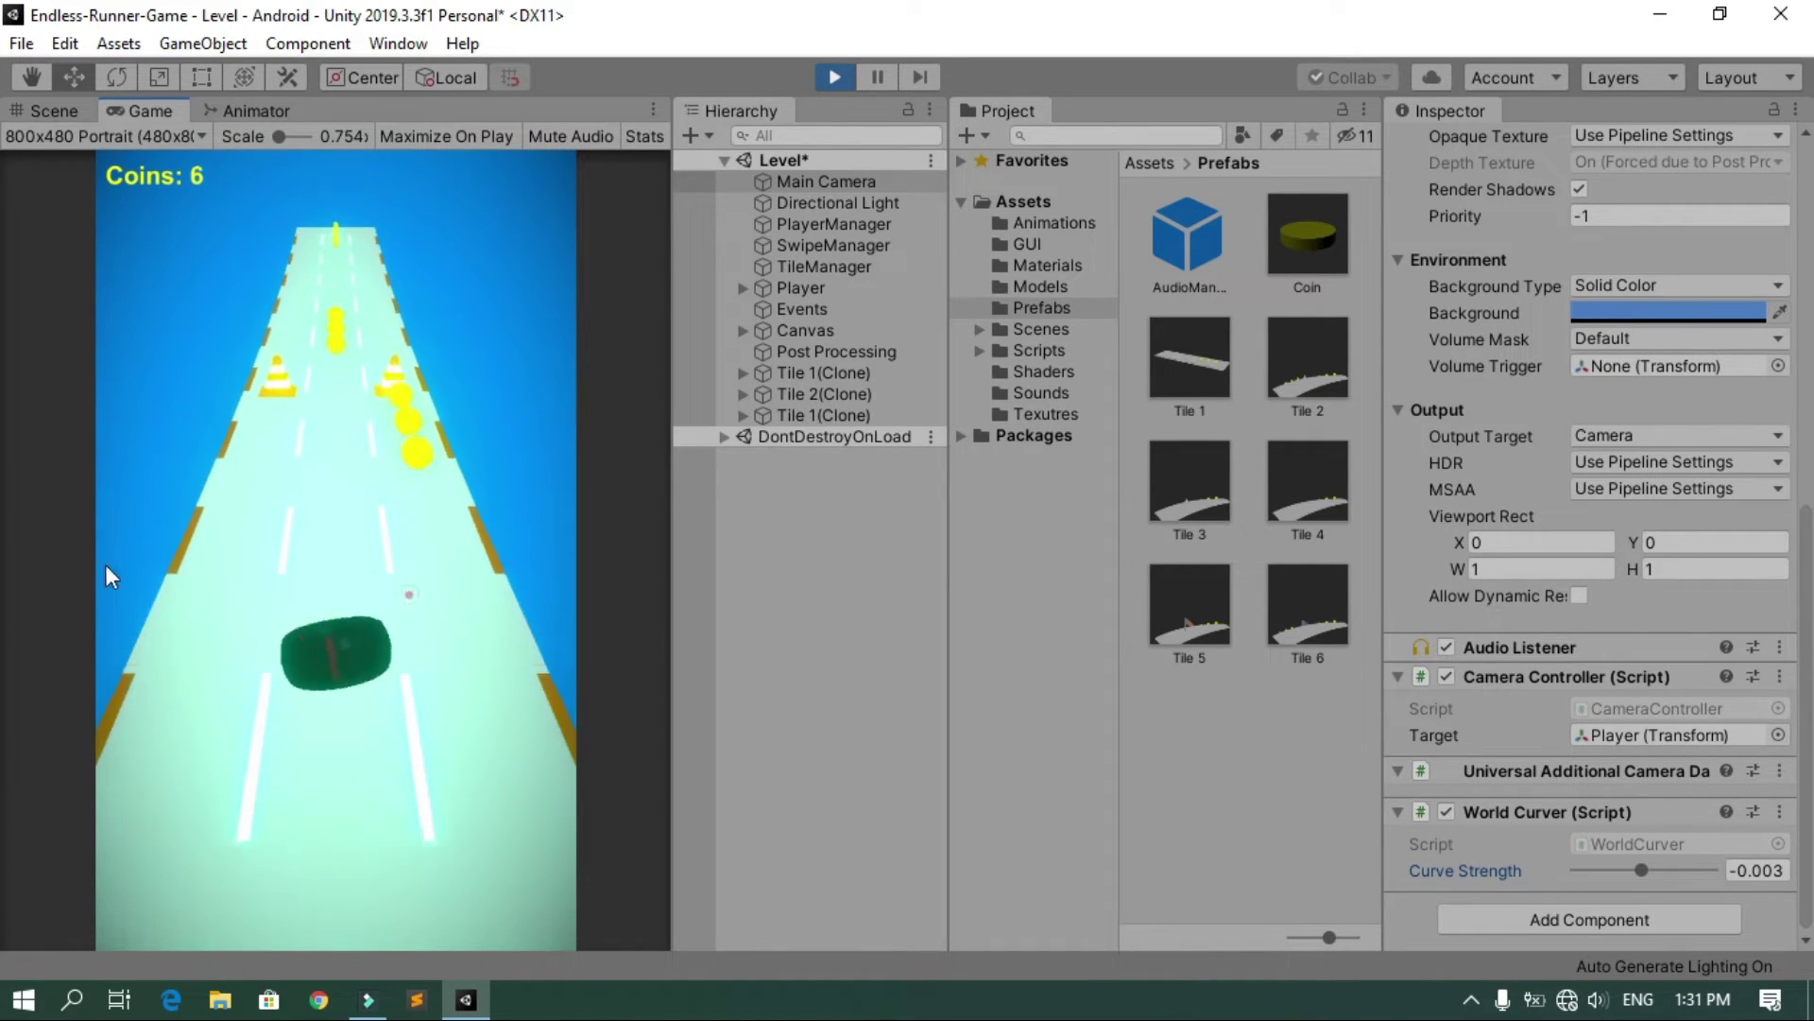
{"action": "left_click_drag", "start_coordinate": [163, 620], "coordinate": [312, 619]}
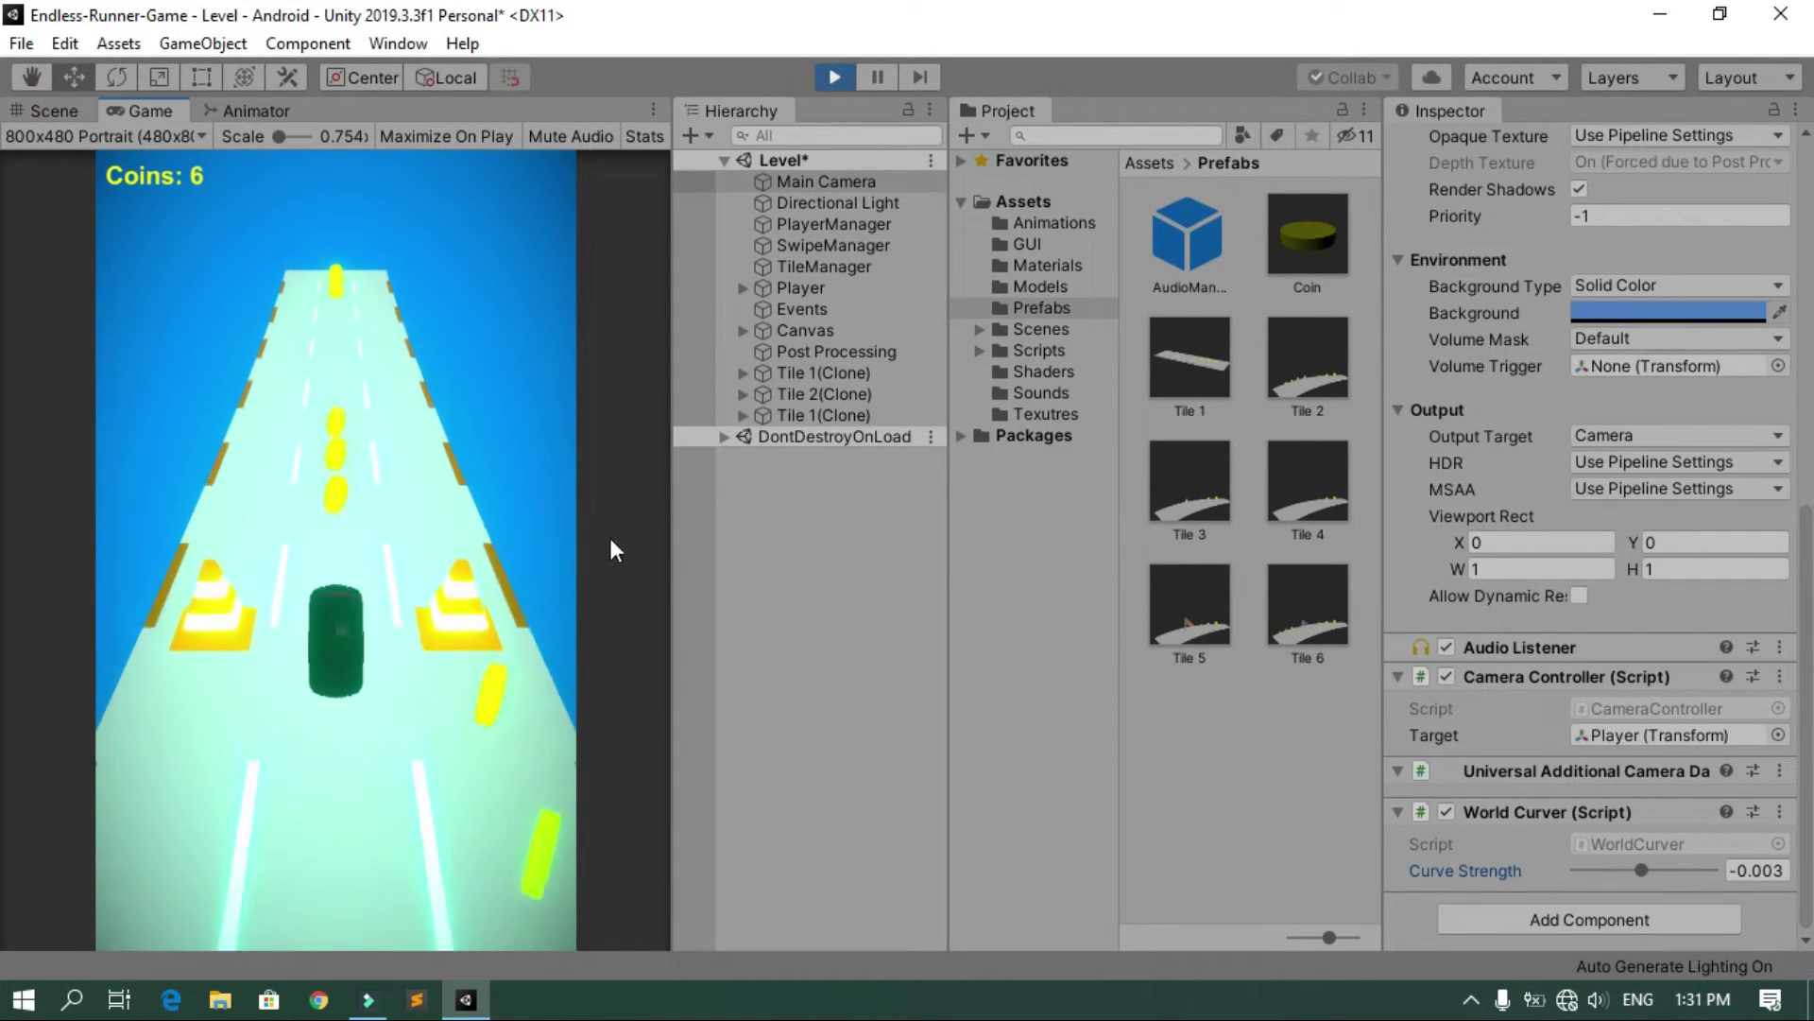
{"action": "left_click_drag", "start_coordinate": [1643, 873], "coordinate": [1648, 875]}
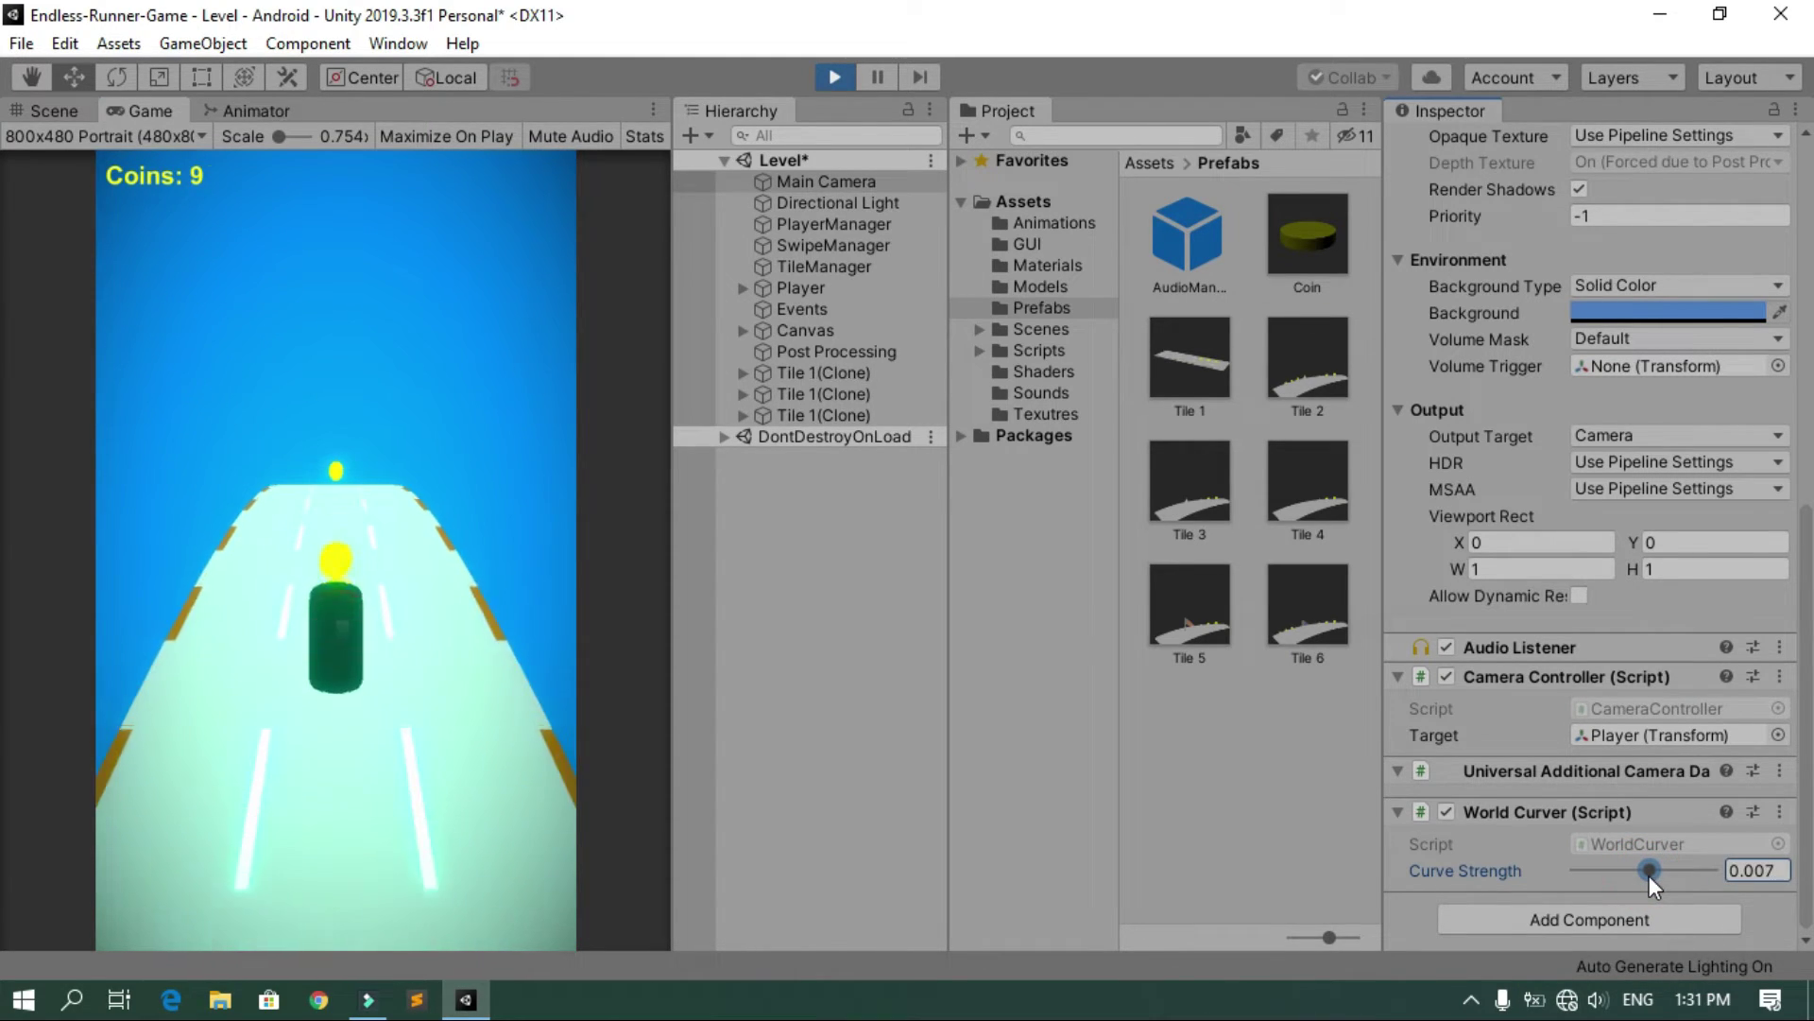
{"action": "left_click_drag", "start_coordinate": [336, 616], "coordinate": [397, 822]}
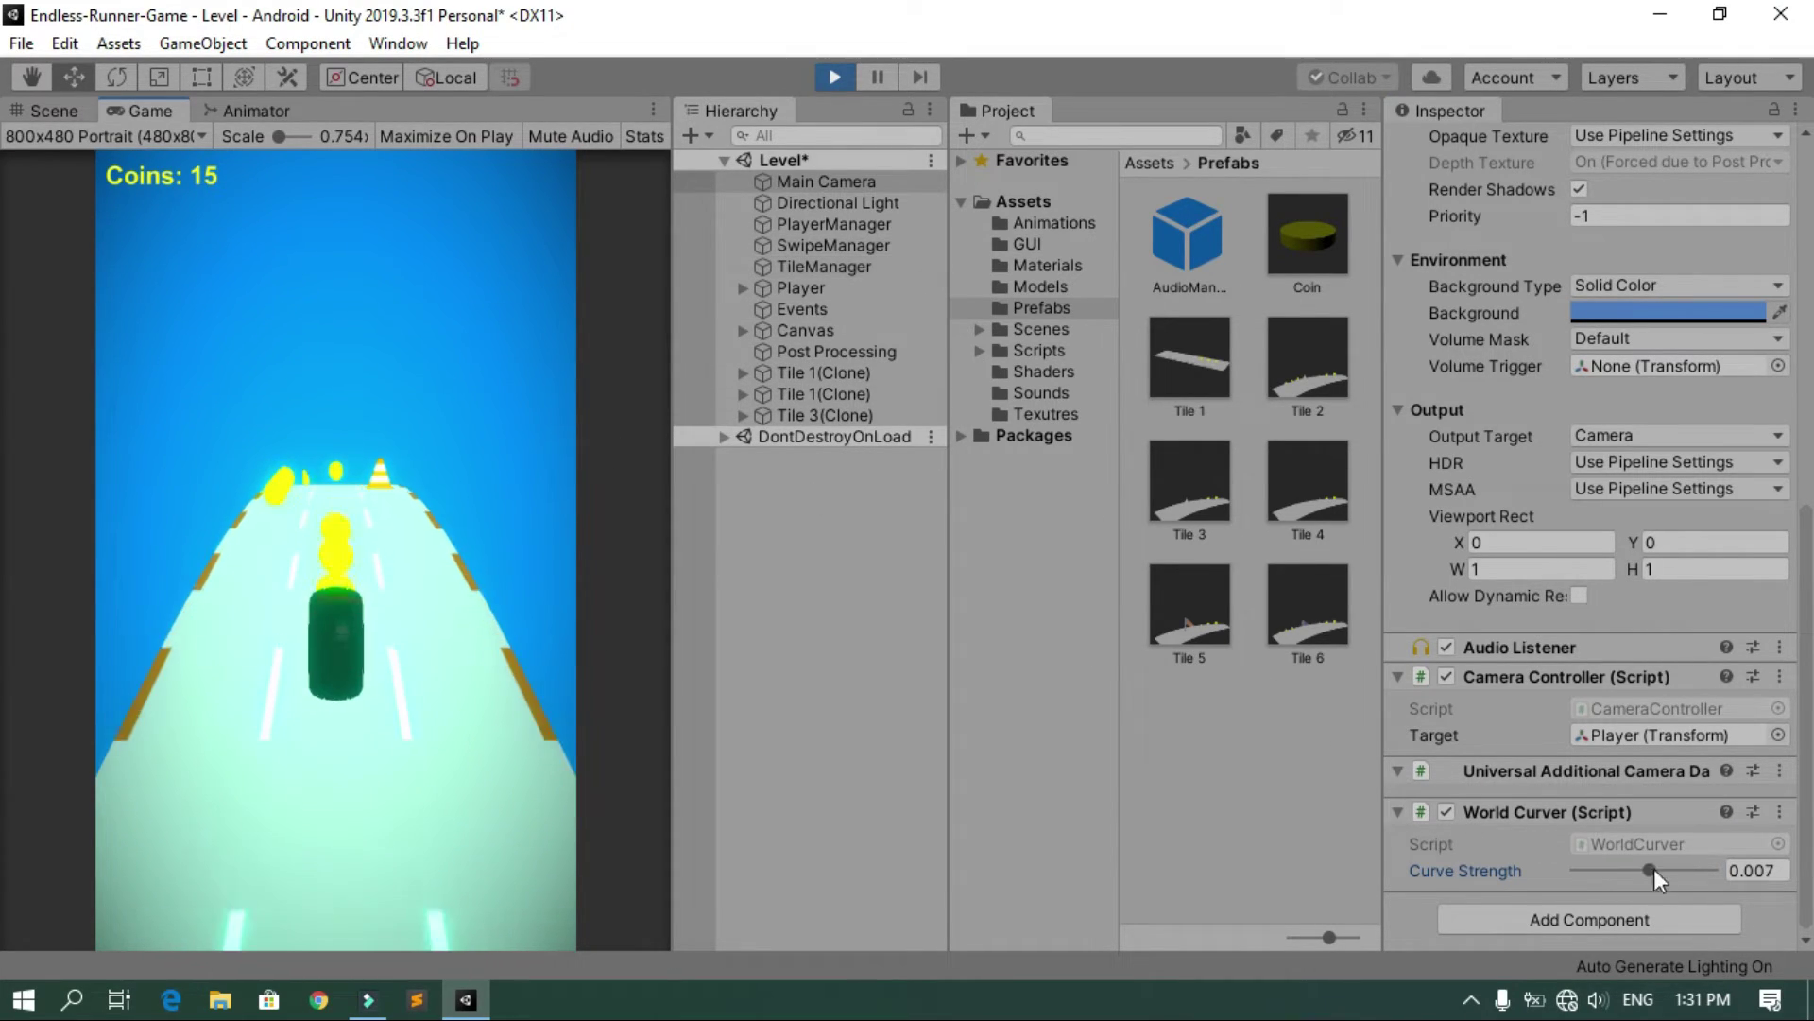
Stop the play test and set the Curve Strength of the Main Camera's World Curver to 0.007
{"action": "left_click", "coordinate": [1758, 870]}
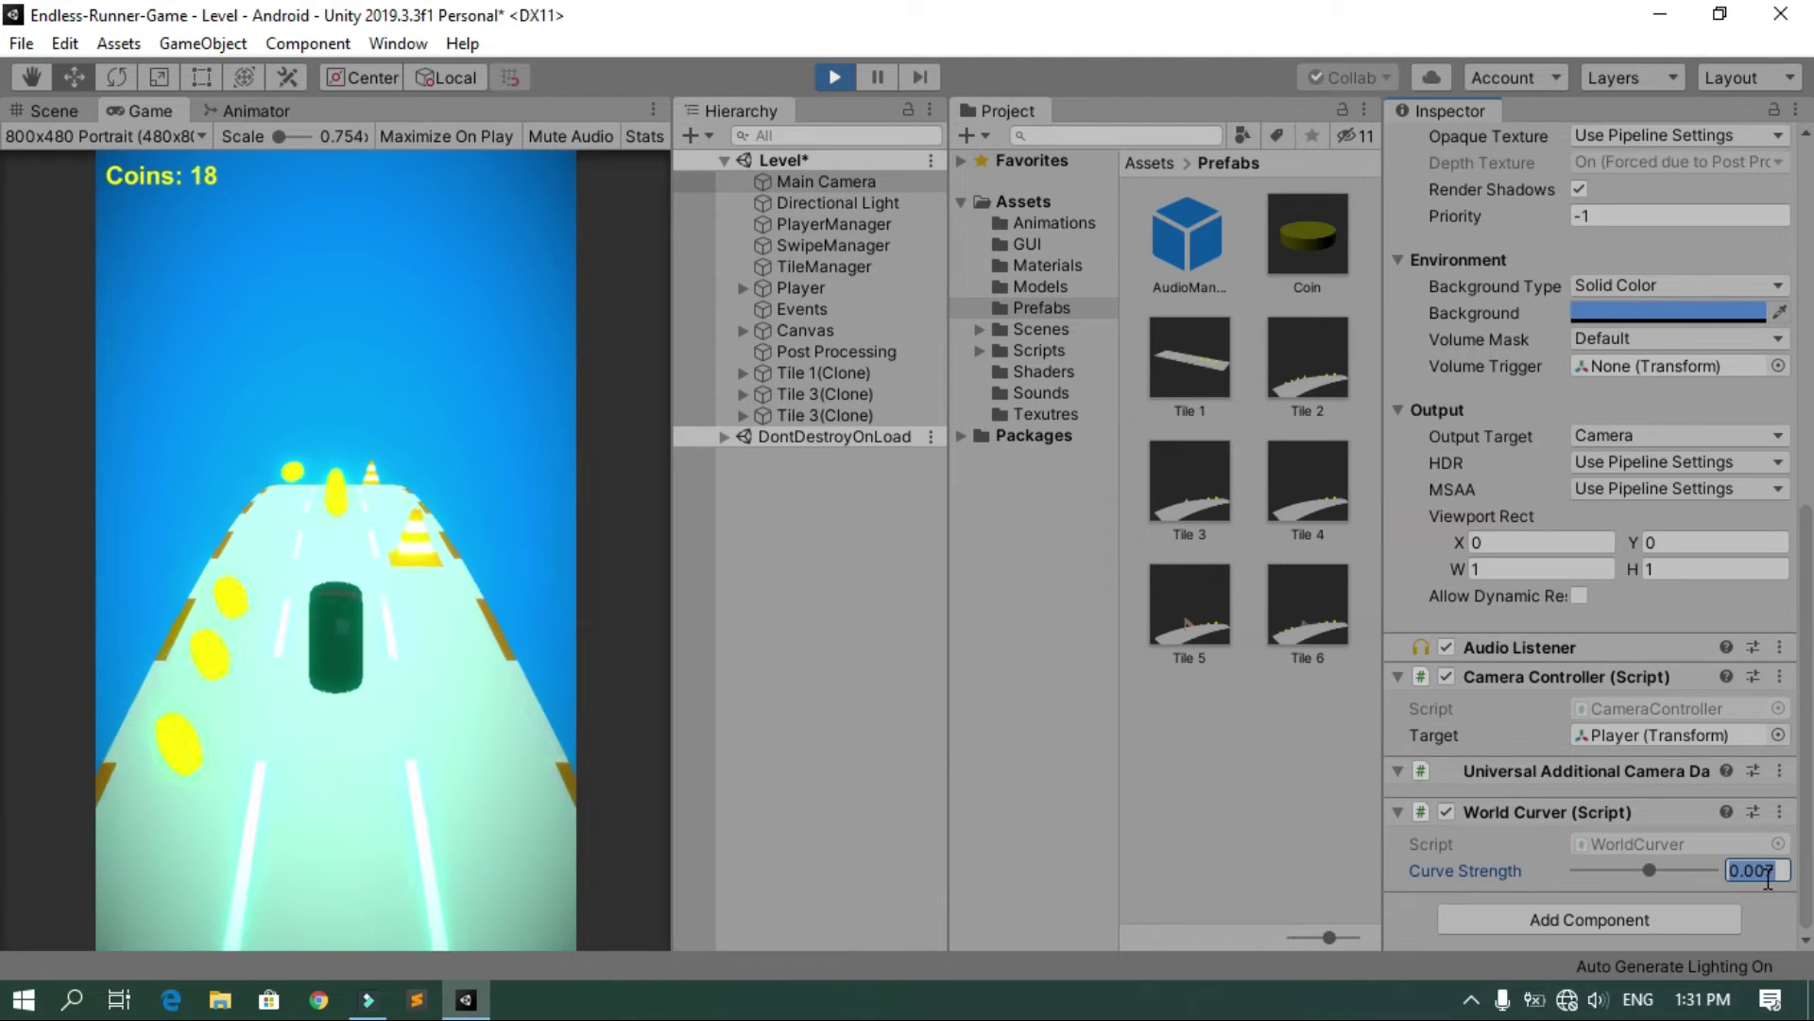
{"action": "left_click", "coordinate": [828, 77]}
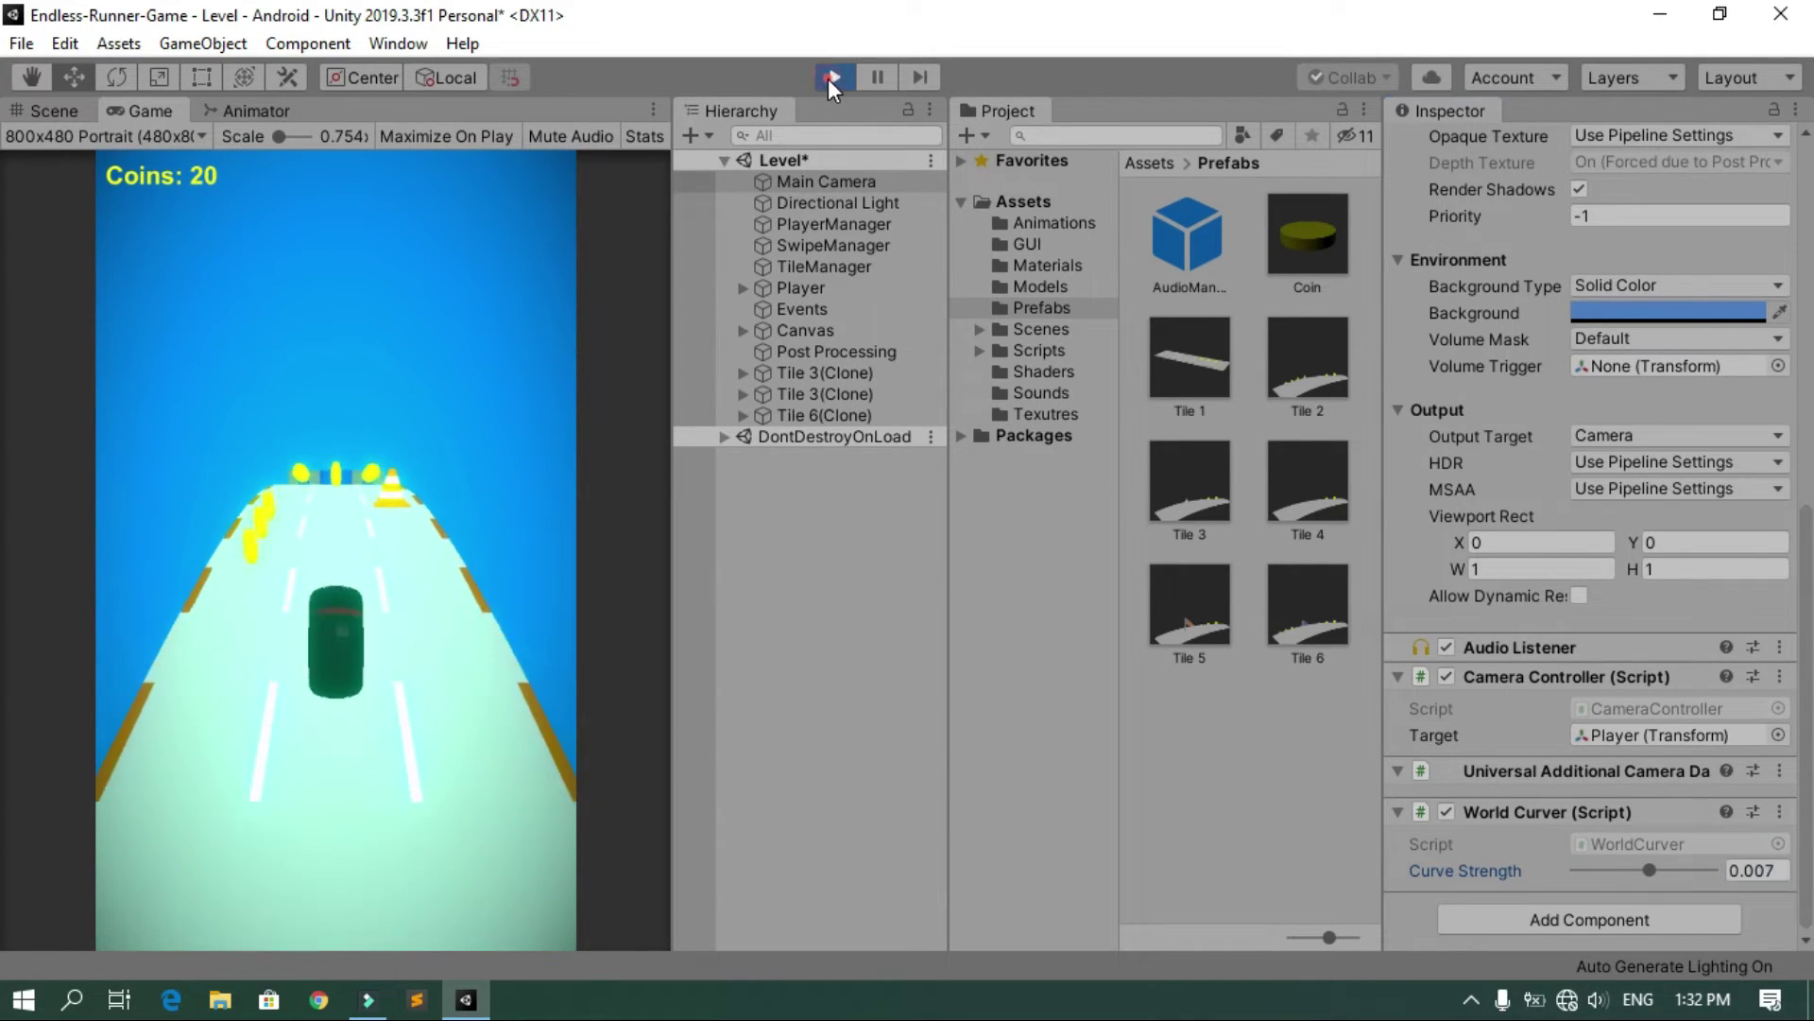
{"action": "left_click", "coordinate": [863, 181]}
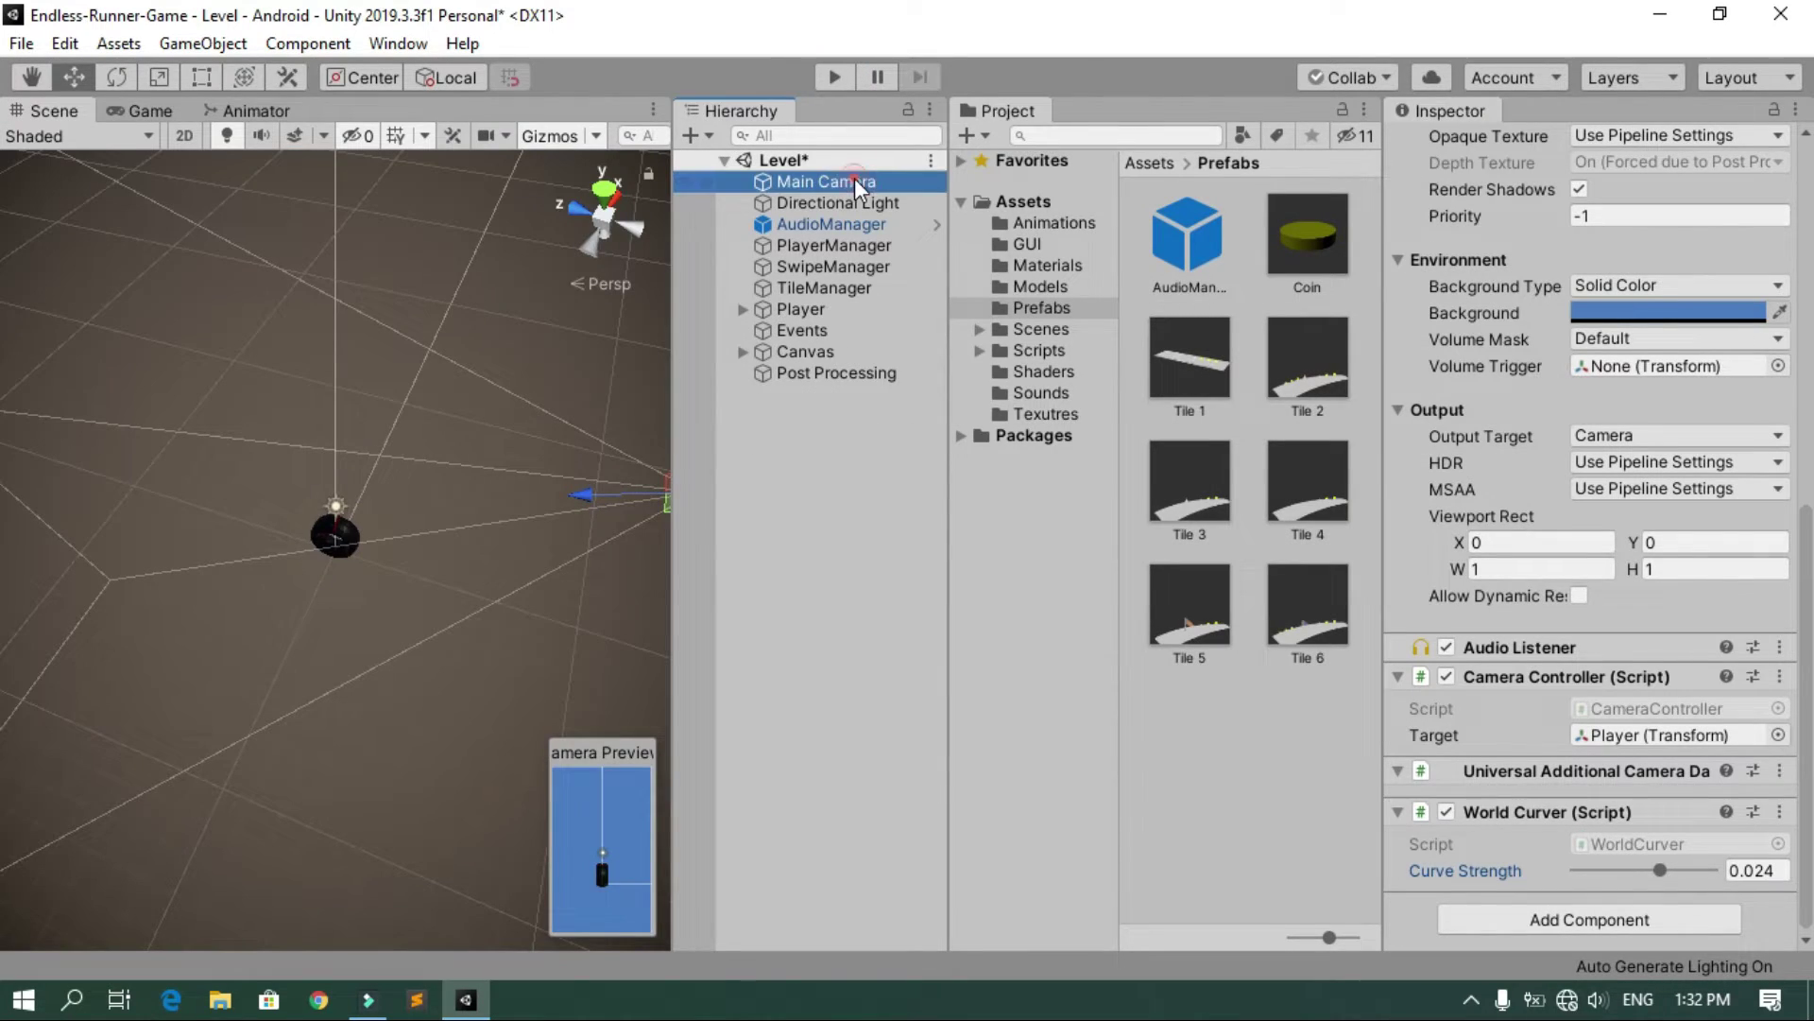
{"action": "left_click", "coordinate": [1789, 870]}
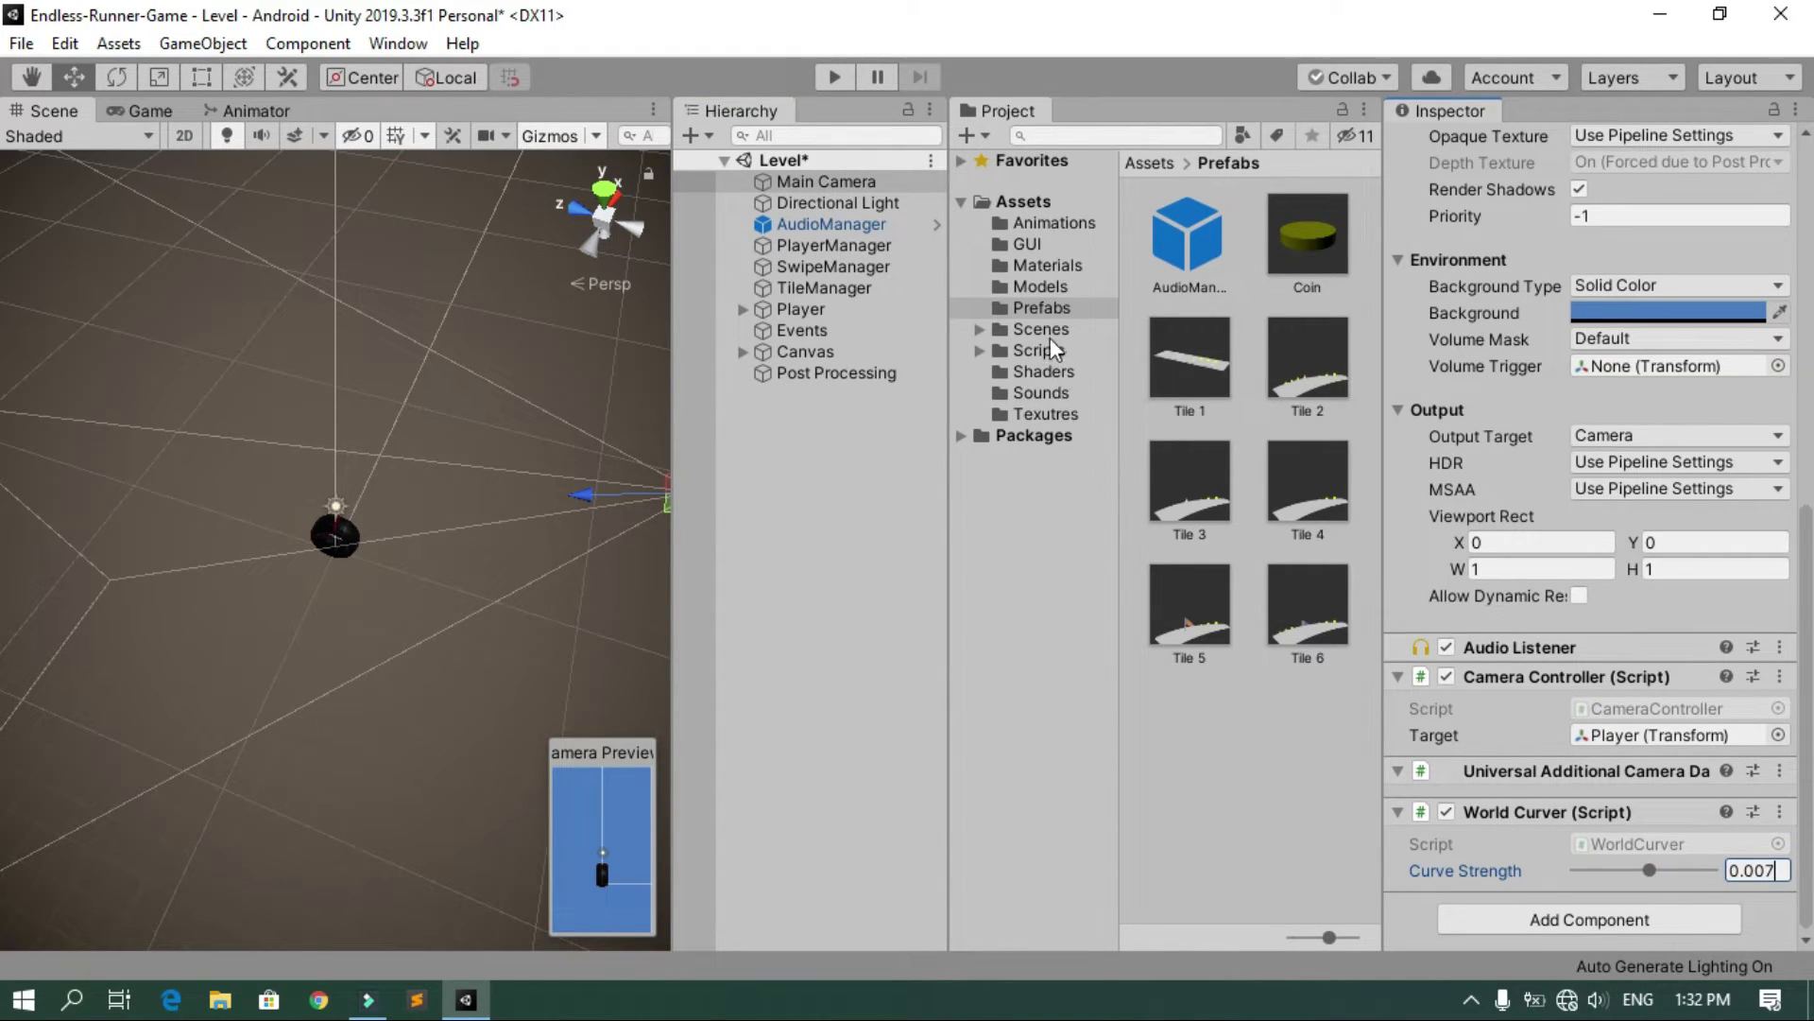
Expand the Player object down to its nested Wheel mesh and examine the materials the mesh uses
{"action": "left_click", "coordinate": [820, 310]}
{"action": "middle_click_drag", "start_coordinate": [445, 512], "coordinate": [315, 587]}
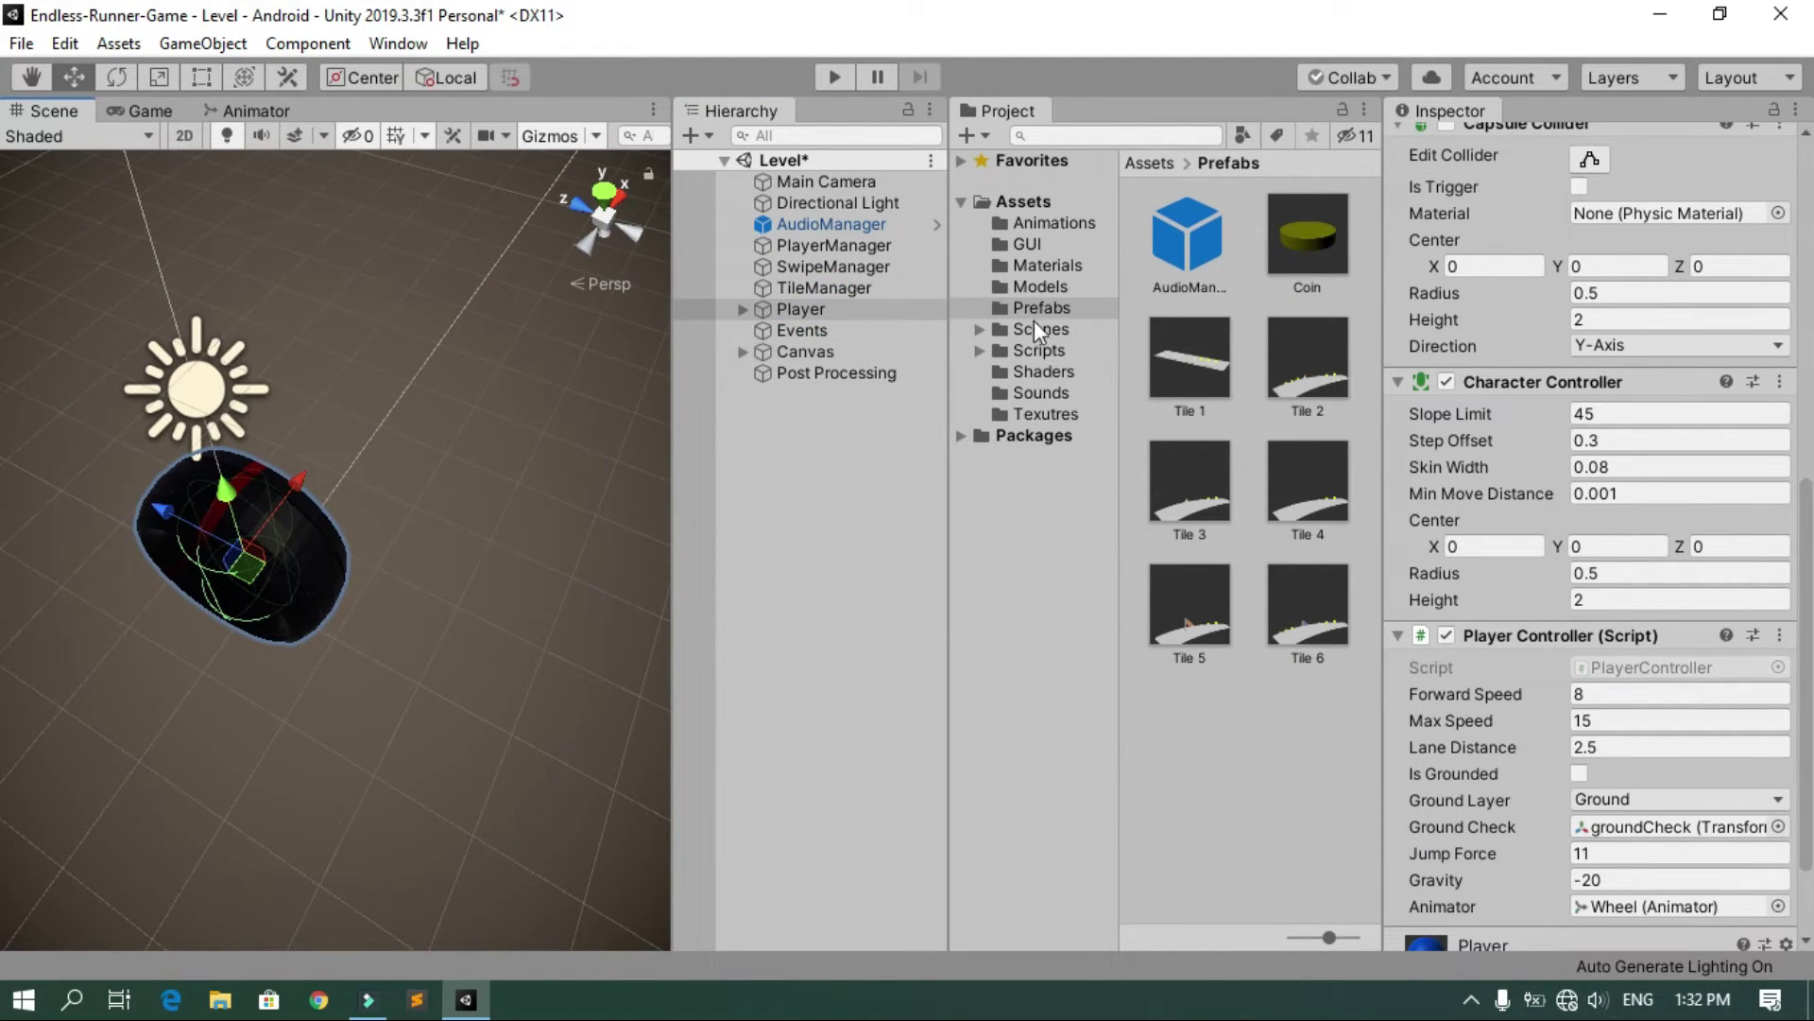
{"action": "left_click", "coordinate": [738, 311]}
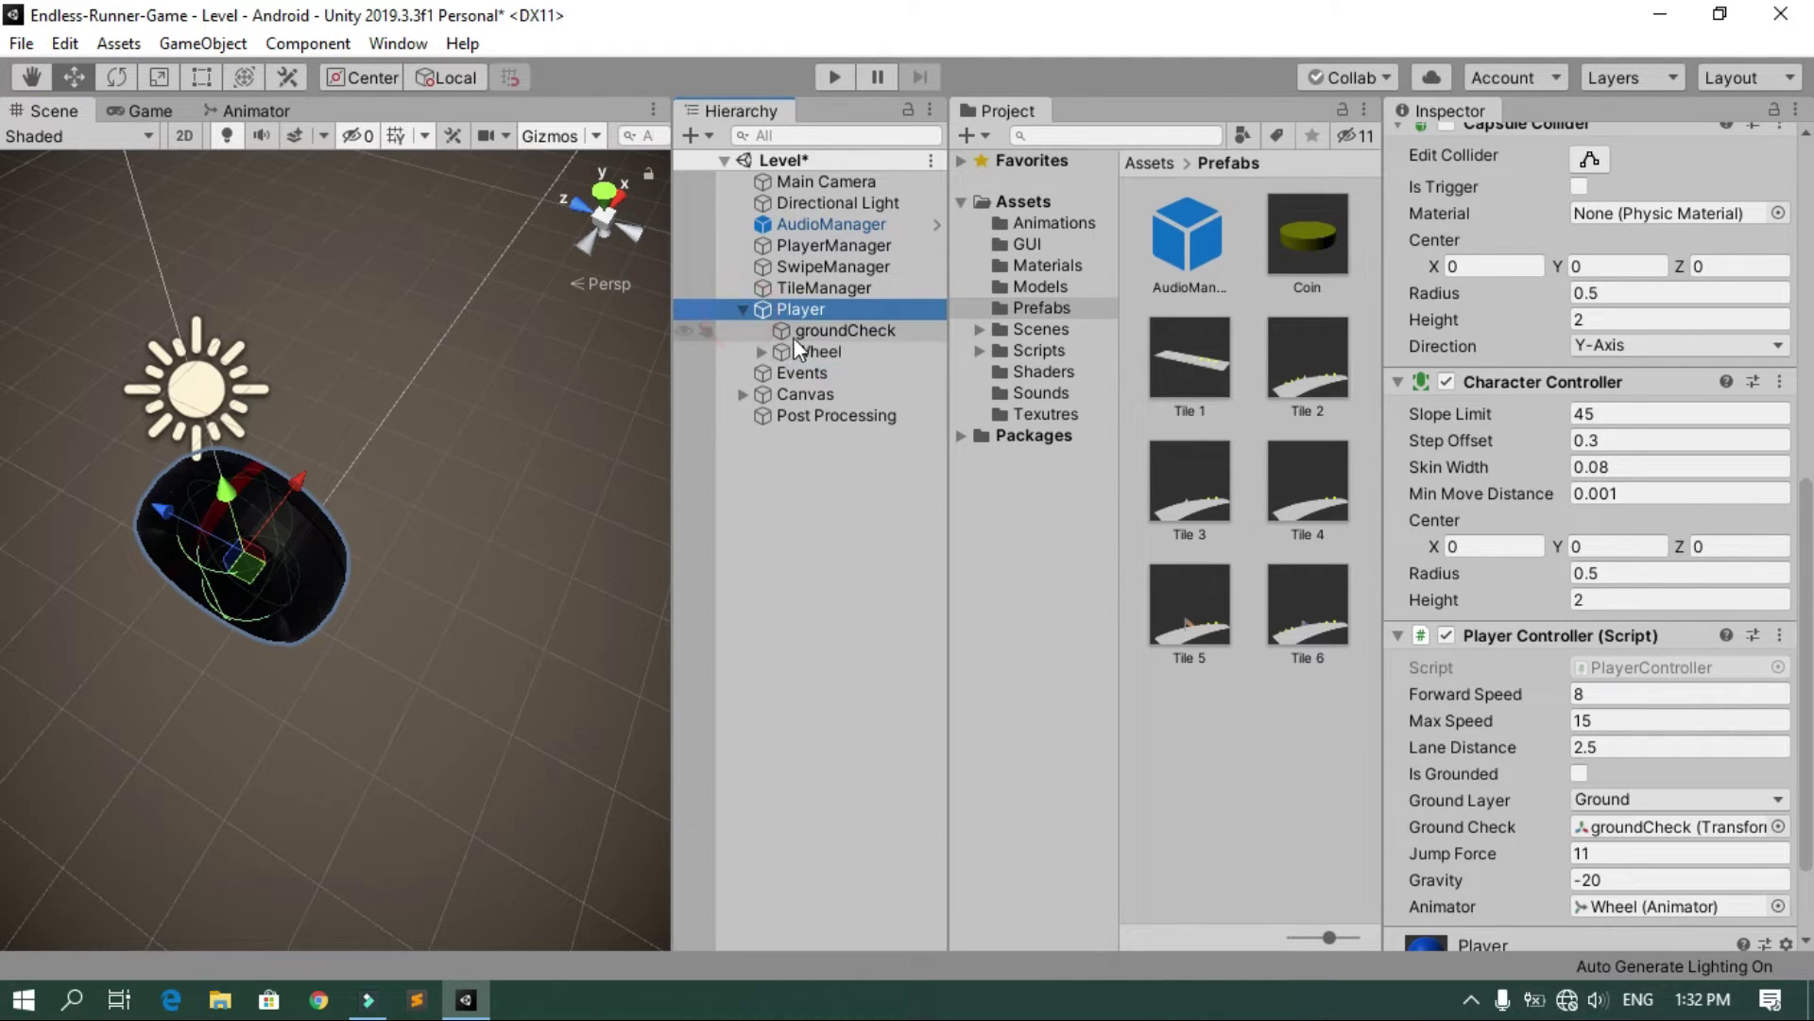
{"action": "left_click", "coordinate": [758, 351]}
{"action": "left_click", "coordinate": [836, 372]}
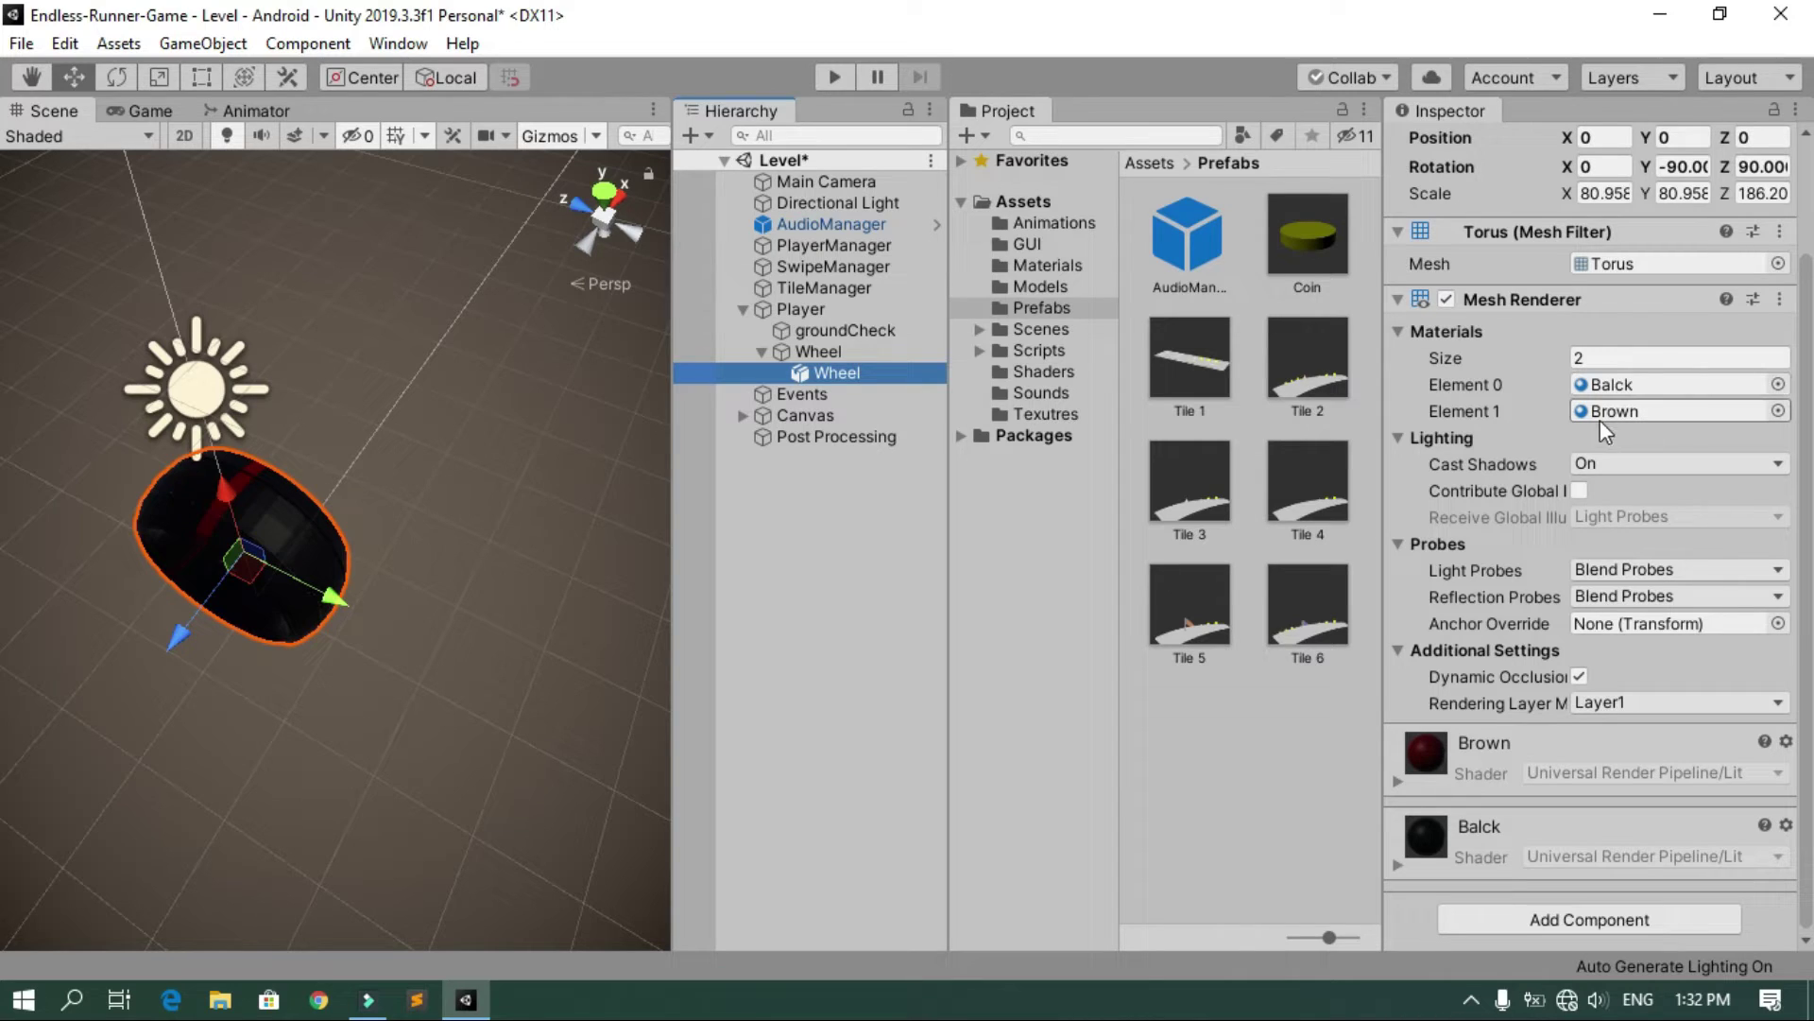
Create a new material named Black in the Materials folder
{"action": "left_click", "coordinate": [1066, 265]}
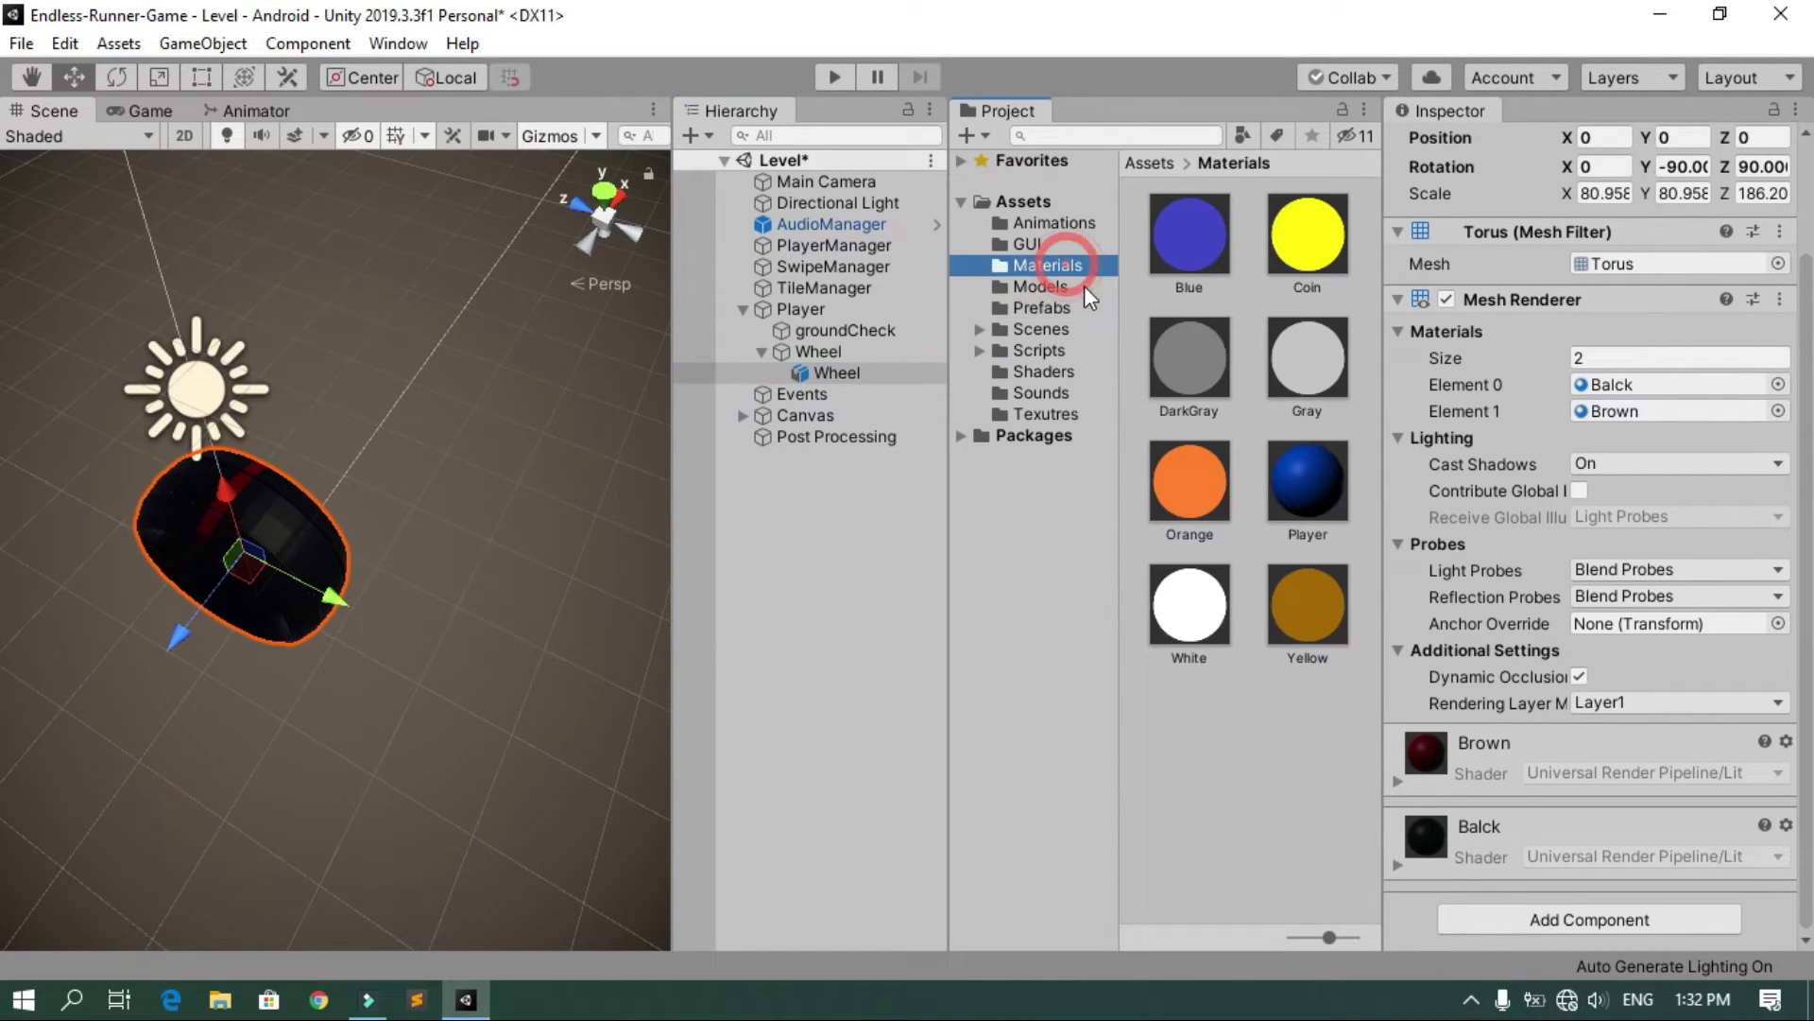
{"action": "right_click", "coordinate": [1233, 720]}
{"action": "mouse_move", "coordinate": [1375, 60]}
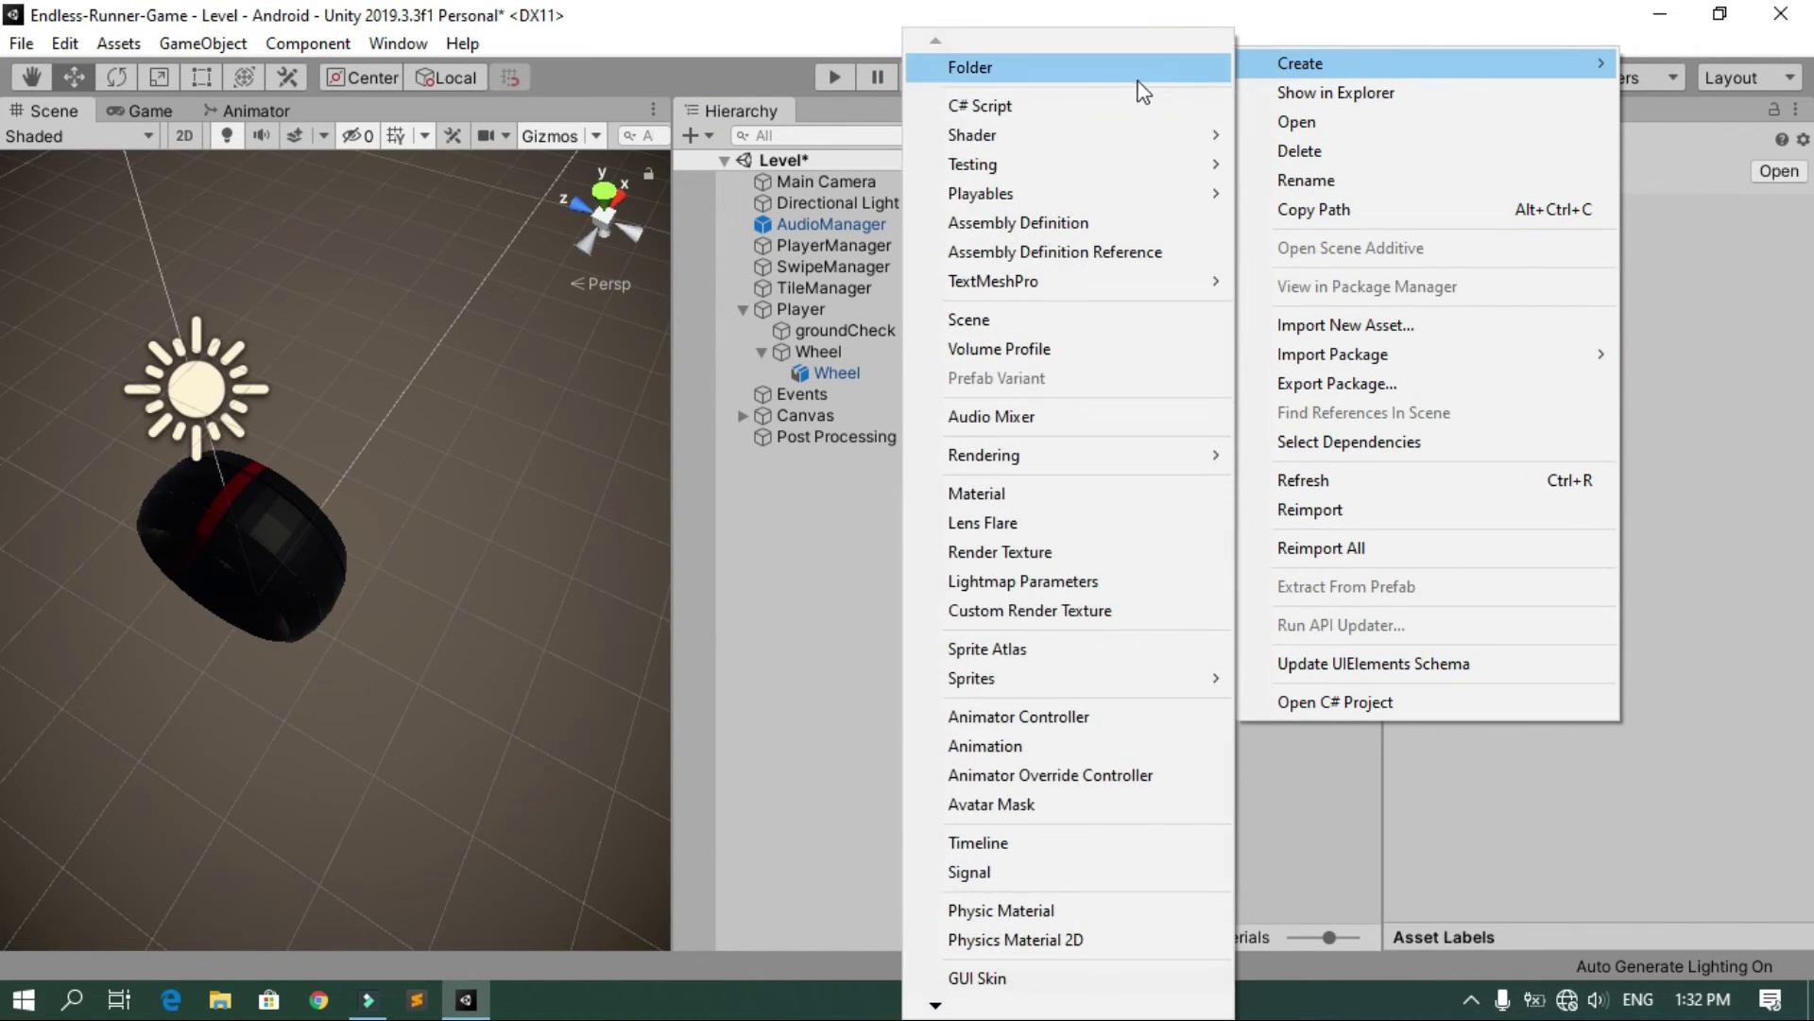
{"action": "left_click", "coordinate": [1051, 486]}
{"action": "type", "text": "Black"}
{"action": "key", "text": "Return"}
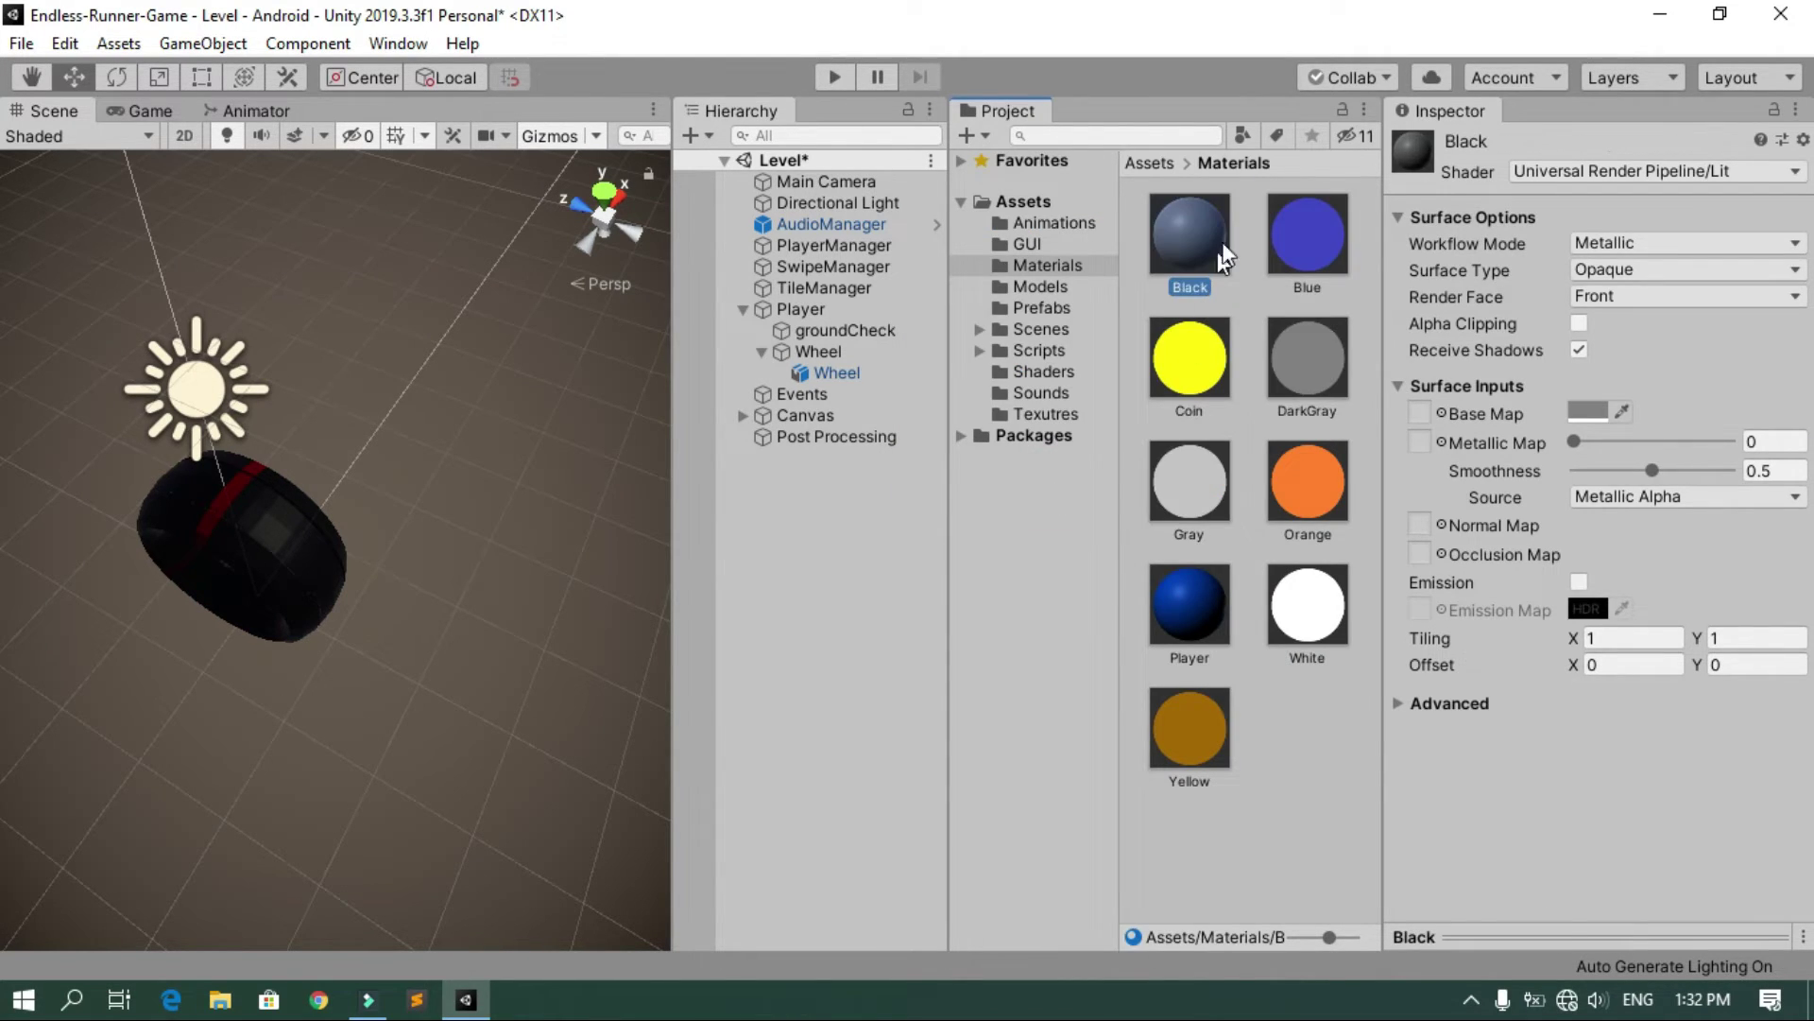
Set the Black material's shader to Unlit/CurvedUnlit and assign Texture007 as its texture
{"action": "left_click", "coordinate": [1593, 178]}
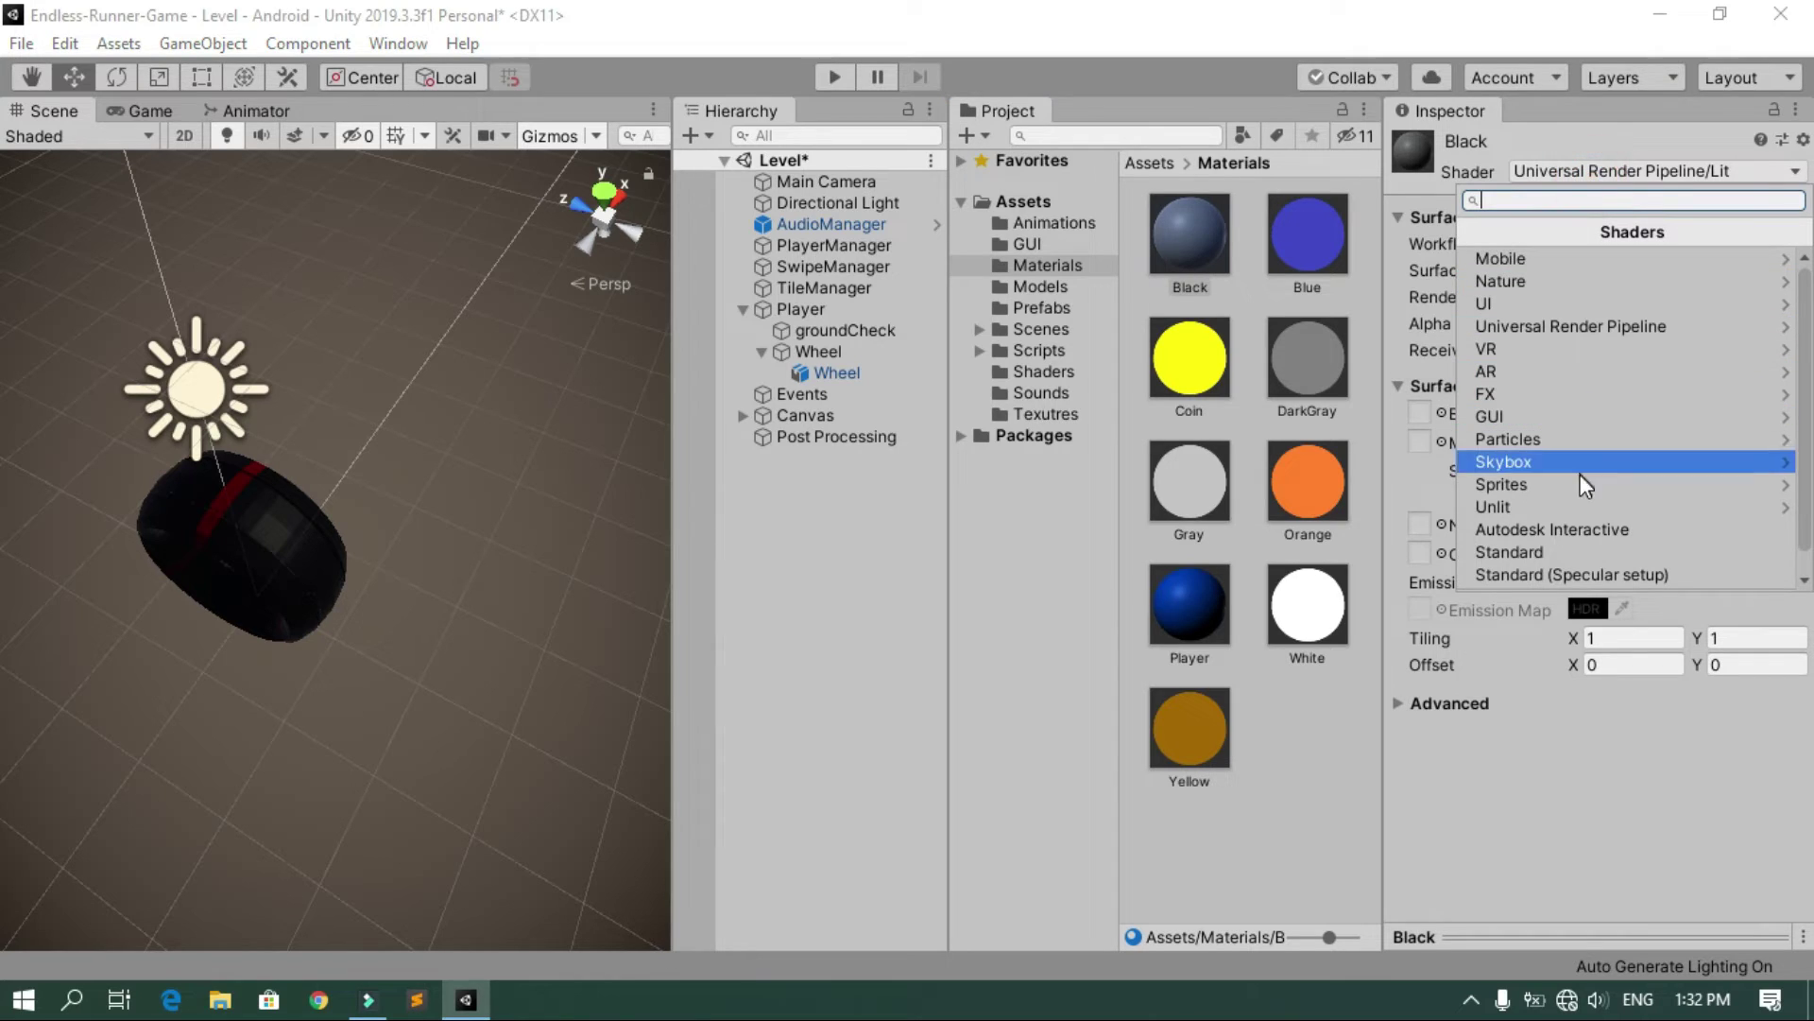
{"action": "left_click", "coordinate": [1580, 507]}
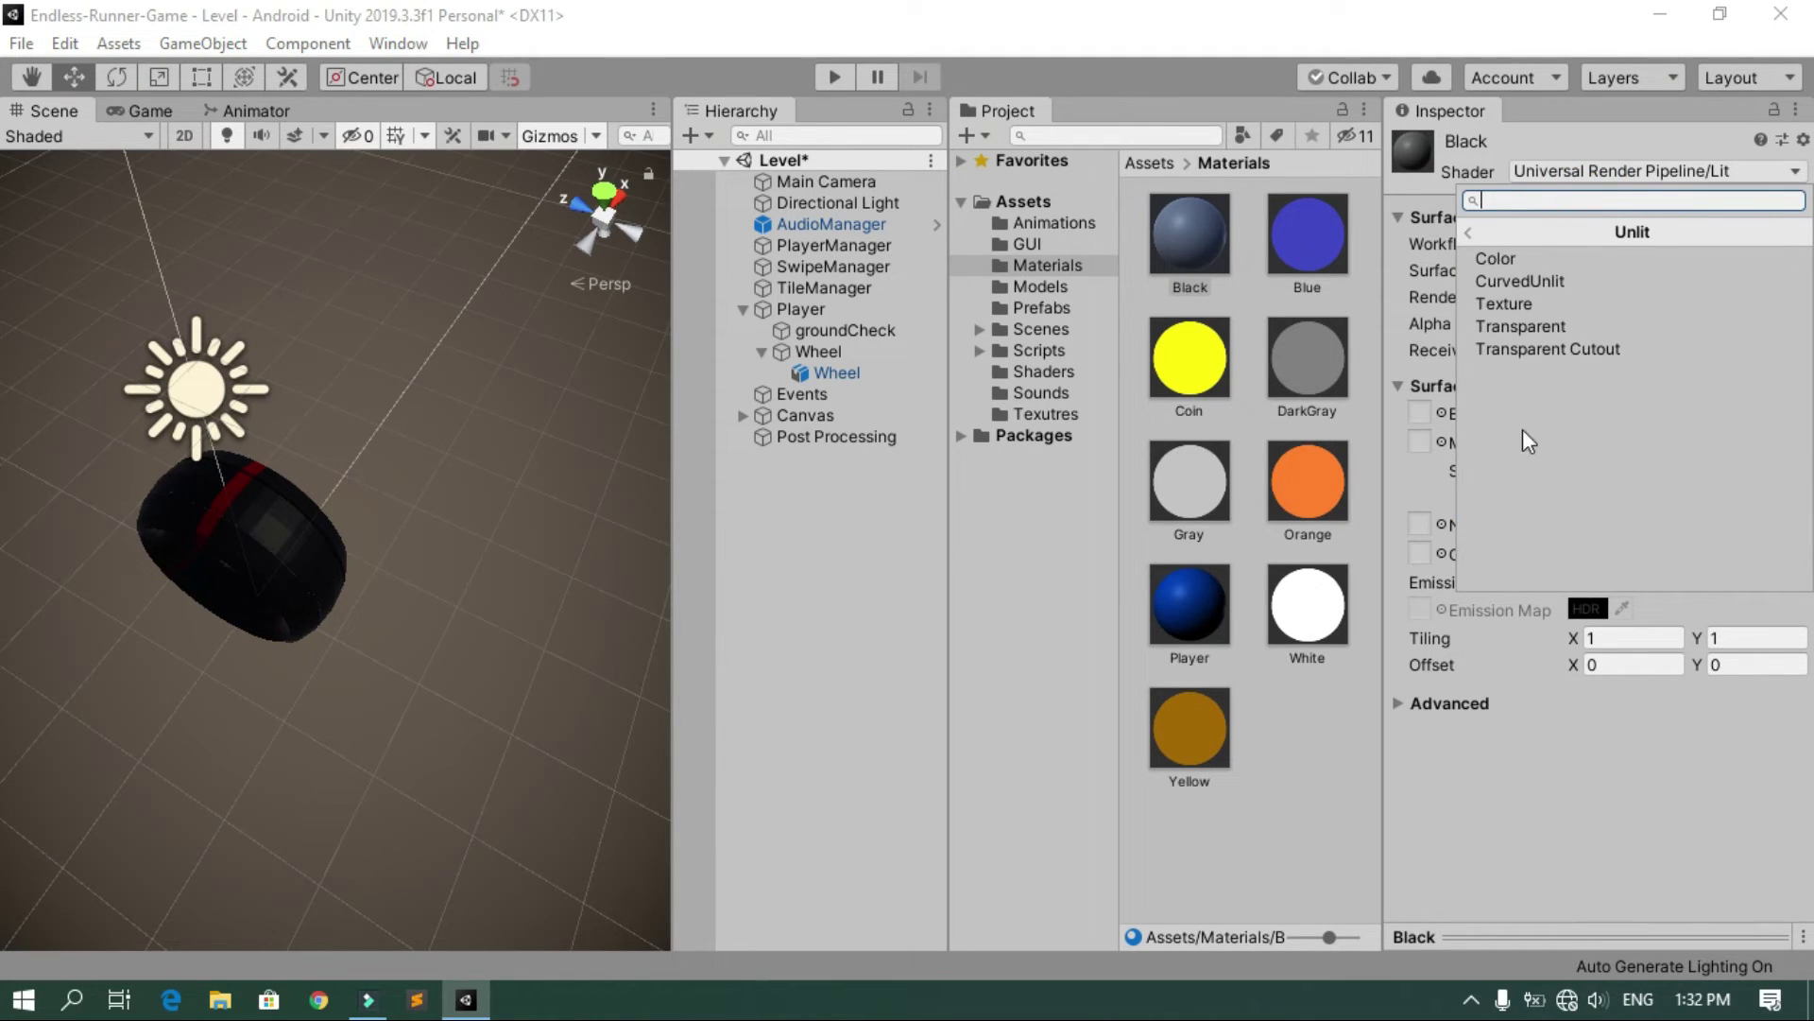
{"action": "left_click", "coordinate": [1527, 281]}
{"action": "left_click", "coordinate": [1784, 281]}
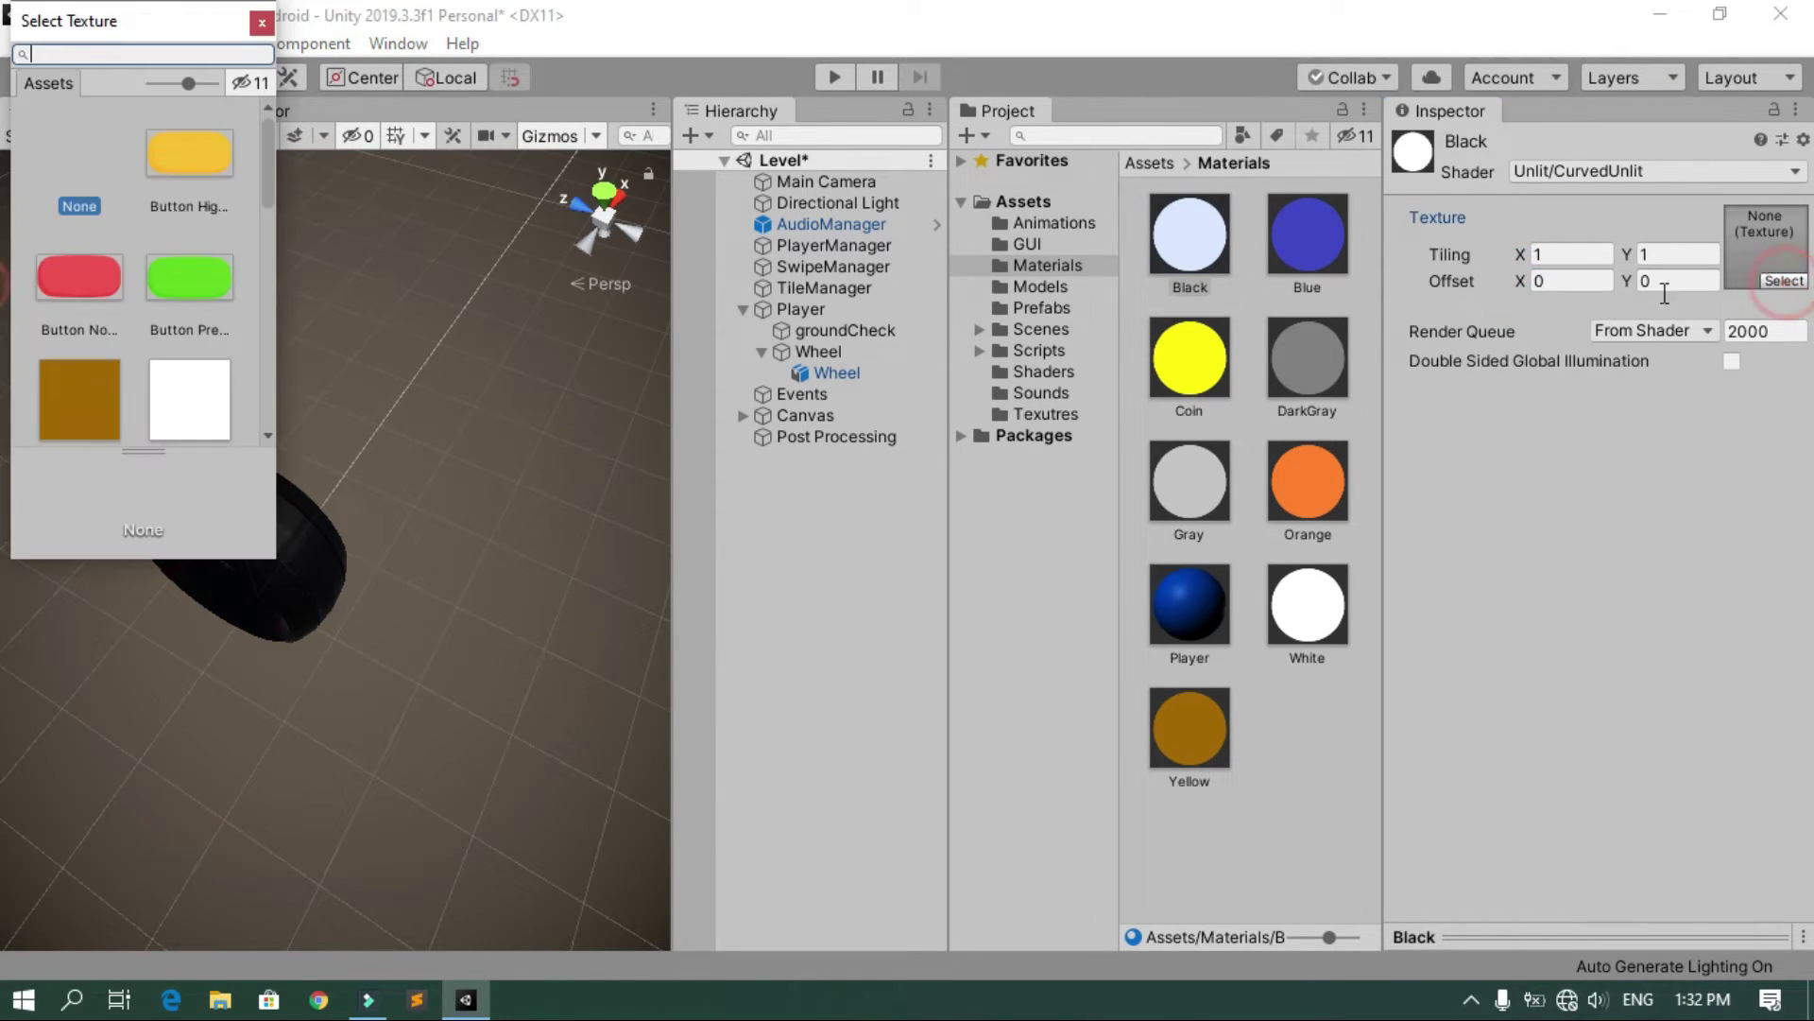
{"action": "scroll", "coordinate": [193, 291], "scroll_direction": "down", "scroll_amount": 6}
{"action": "left_click", "coordinate": [104, 316]}
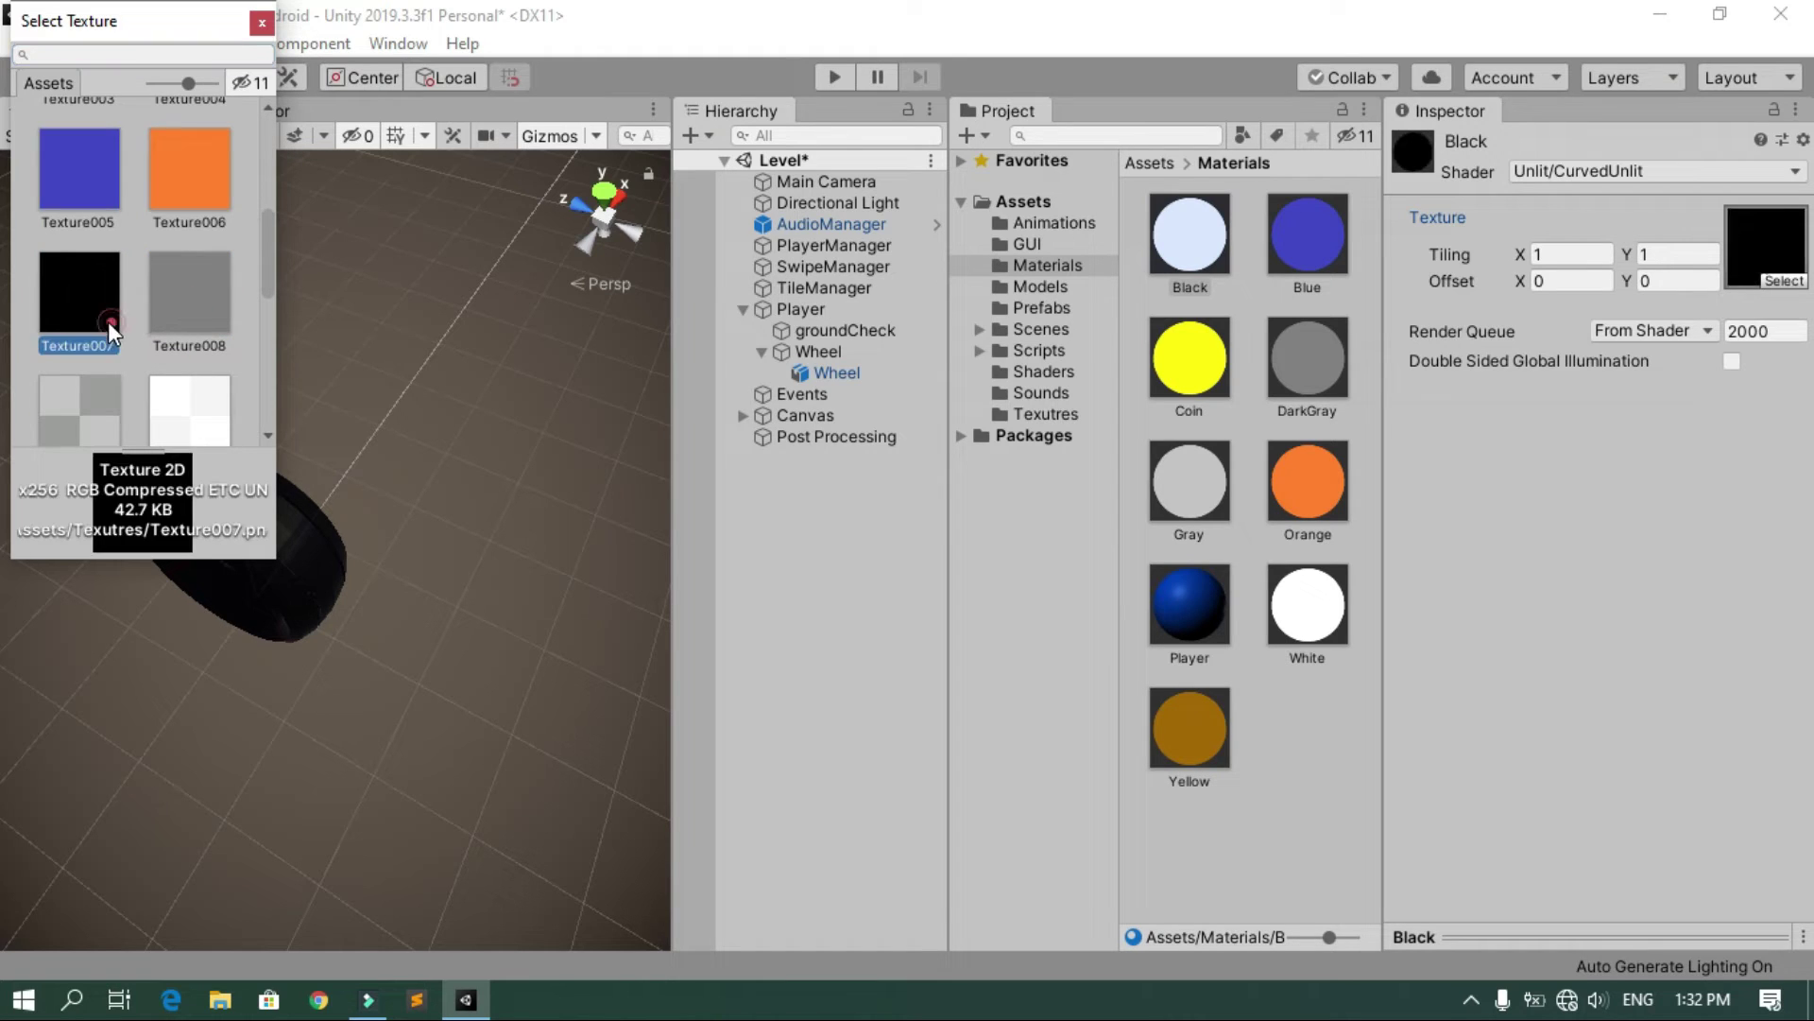
{"action": "double_click", "coordinate": [101, 315]}
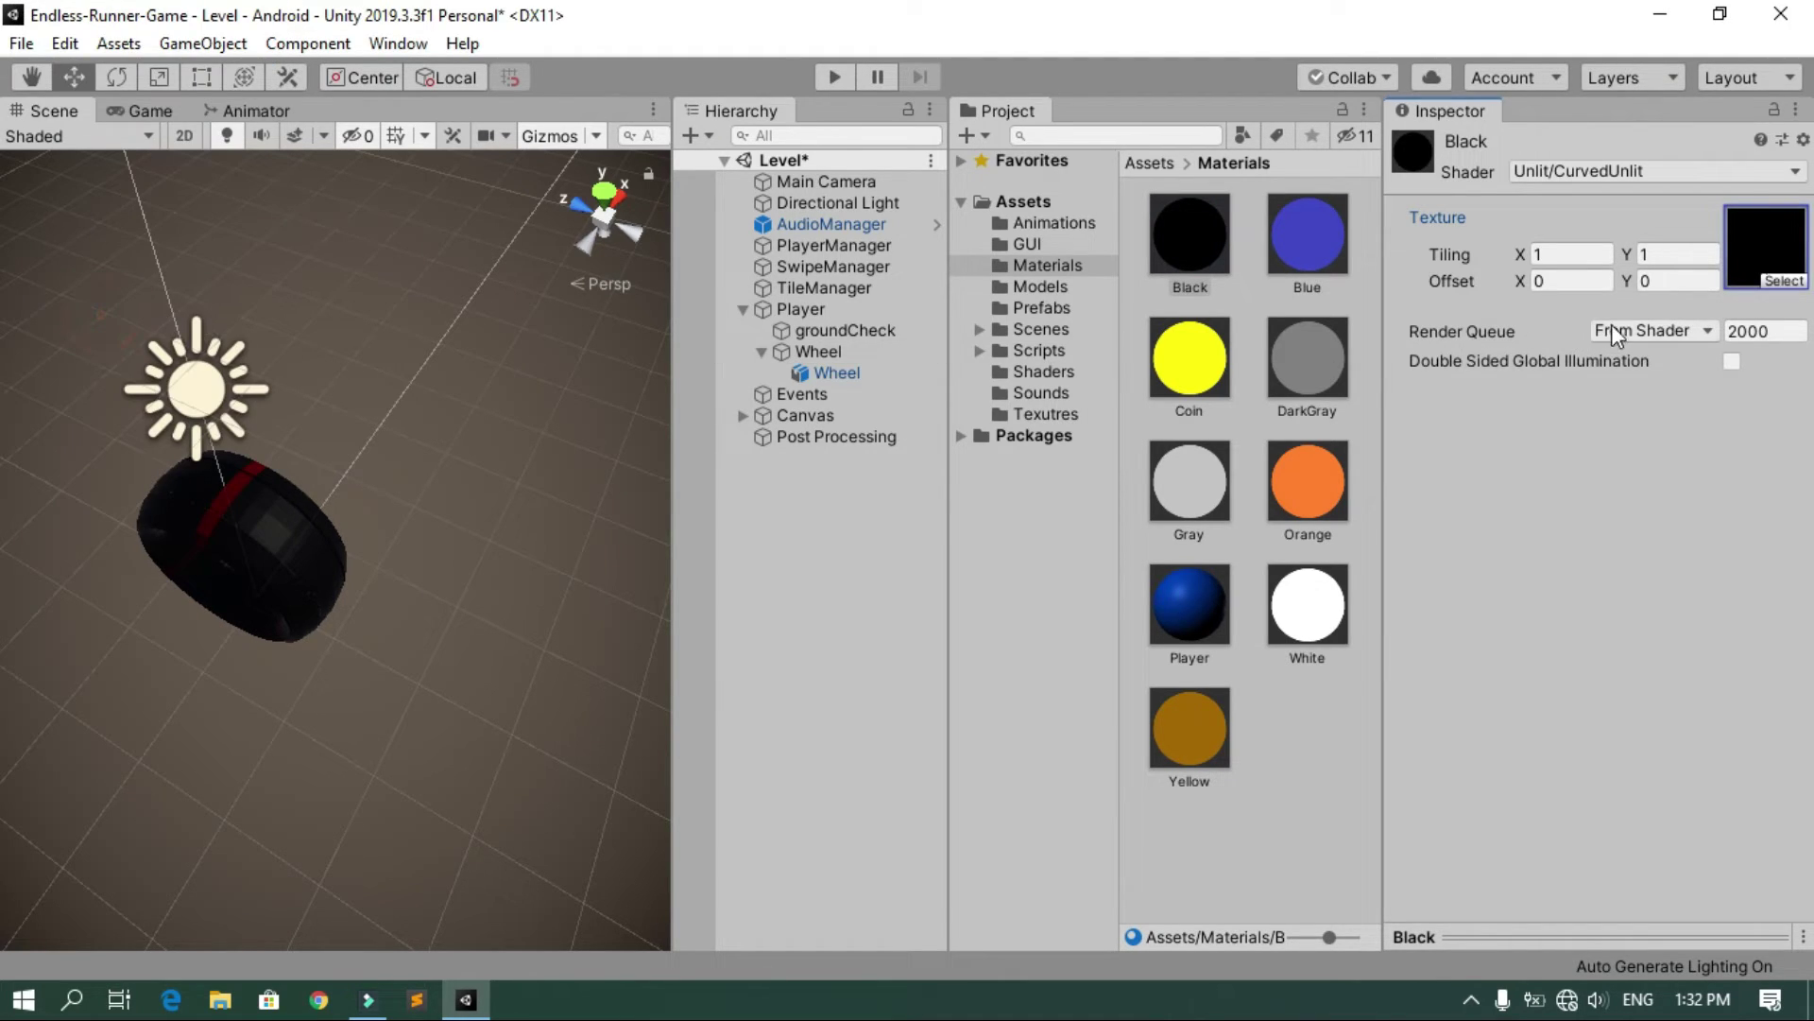
Assign Black to Element 0 of the player's Wheel mesh, and try Blue before applying Coin to Element 1
{"action": "left_click", "coordinate": [846, 369]}
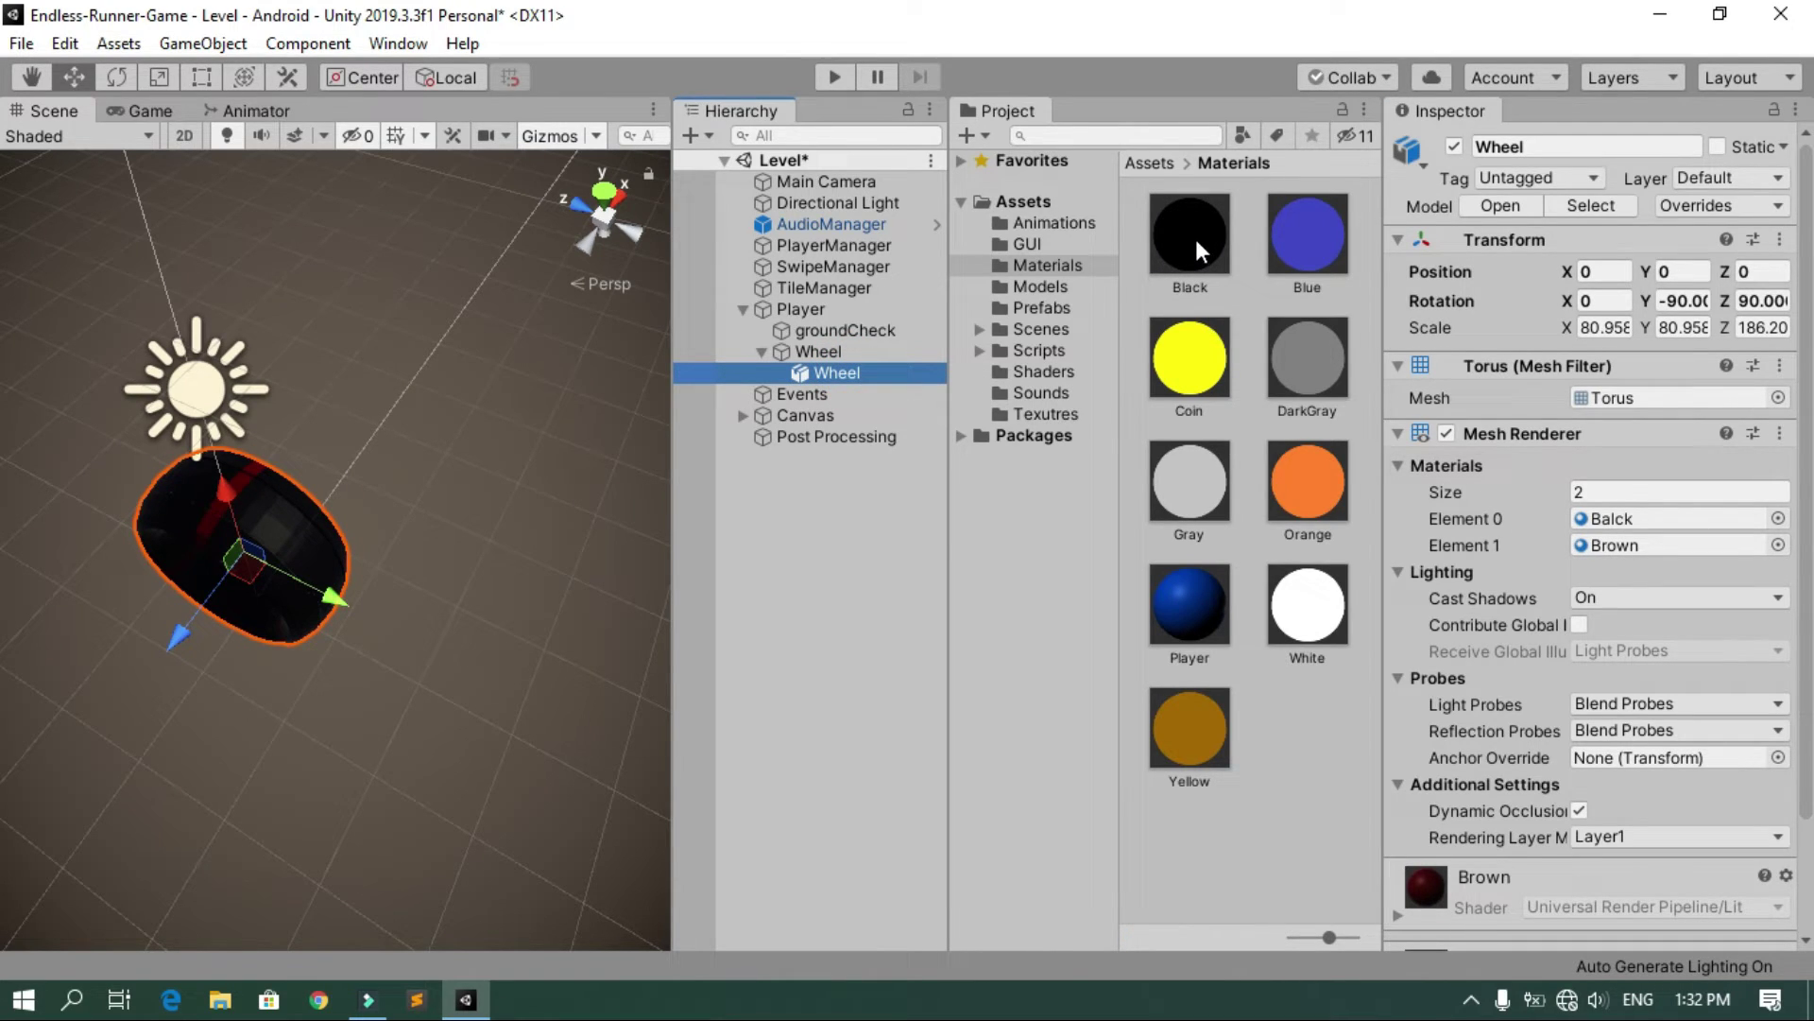
{"action": "left_click_drag", "start_coordinate": [1195, 236], "coordinate": [1633, 523]}
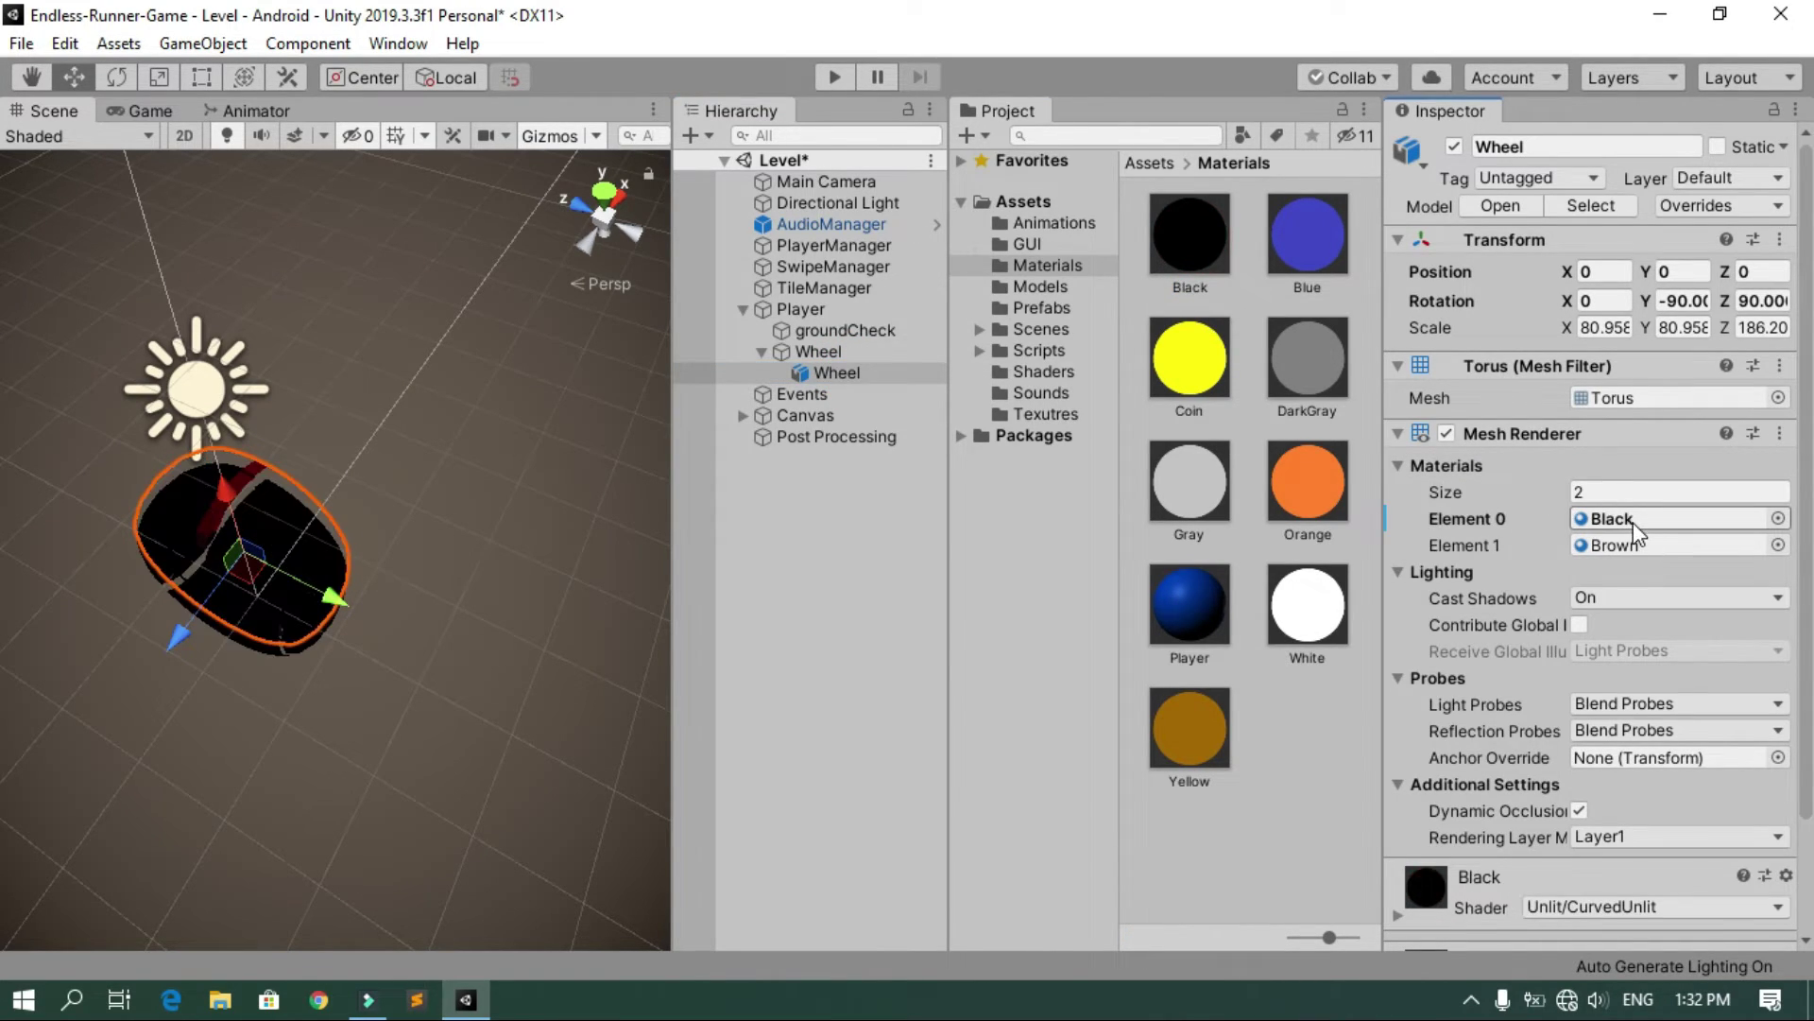
{"action": "right_click_drag", "start_coordinate": [440, 550], "coordinate": [370, 742]}
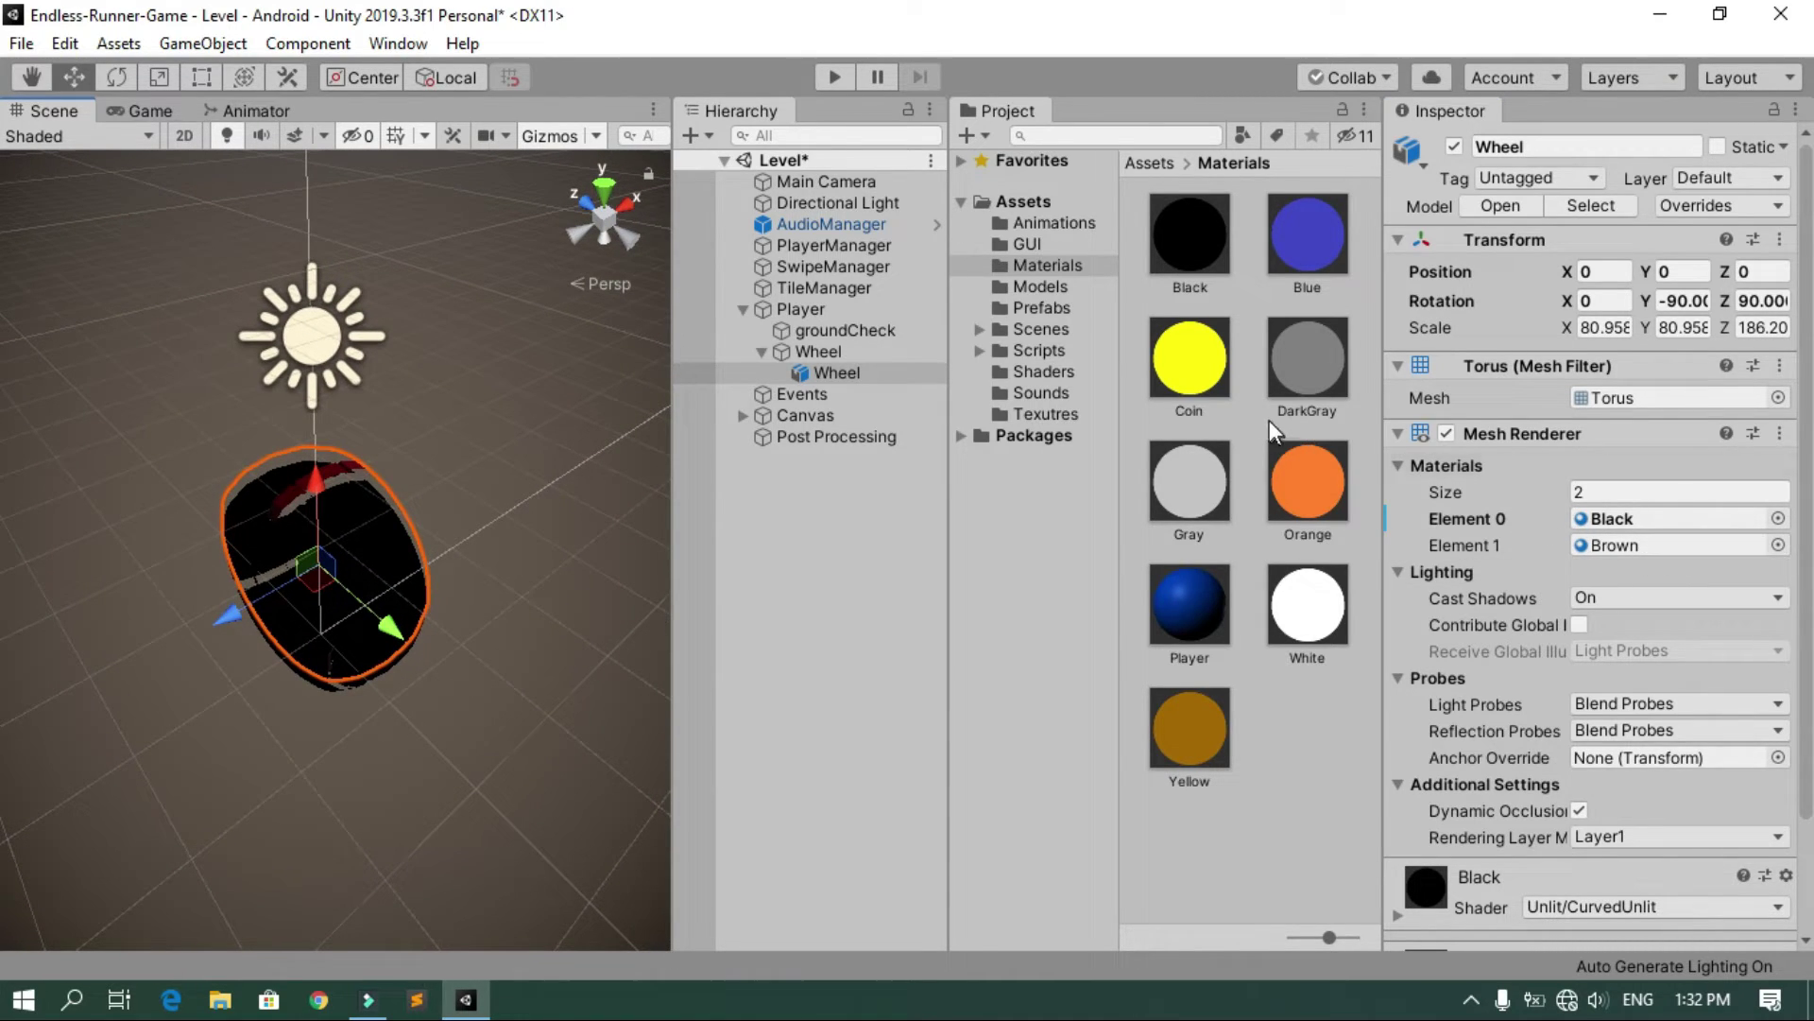
{"action": "left_click_drag", "start_coordinate": [1308, 251], "coordinate": [1636, 544]}
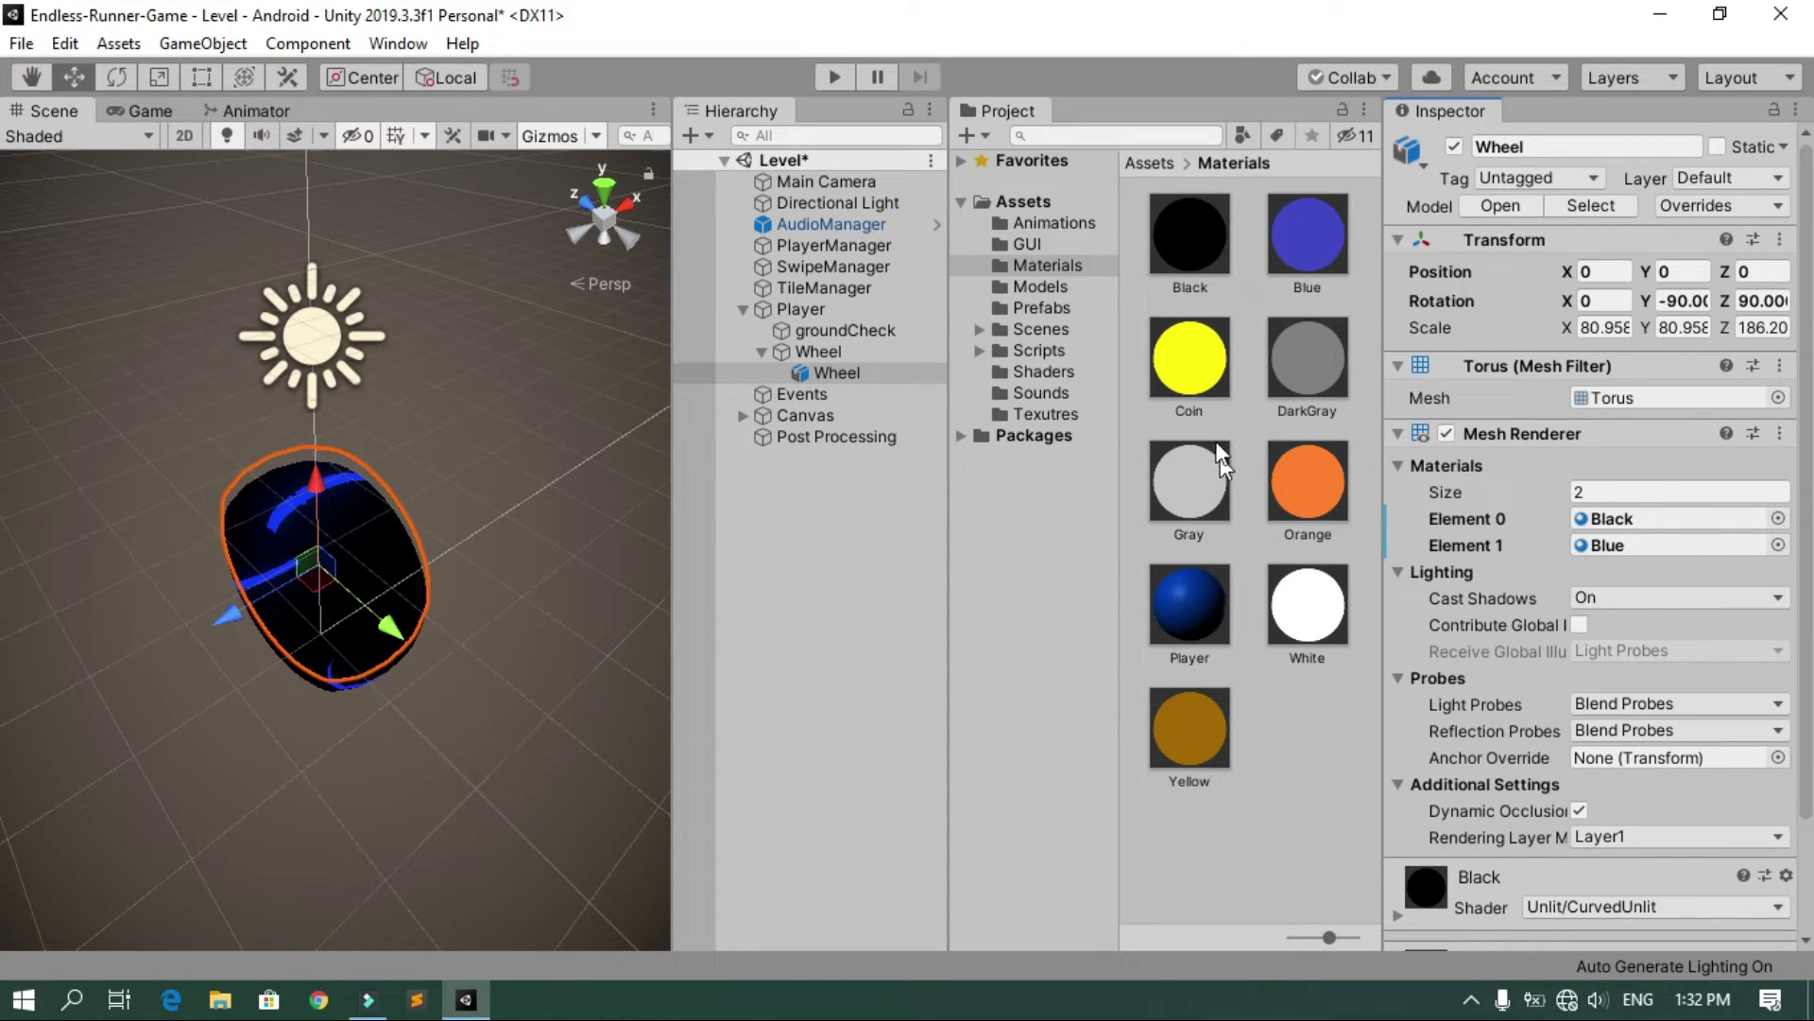
{"action": "left_click_drag", "start_coordinate": [1341, 458], "coordinate": [1624, 547]}
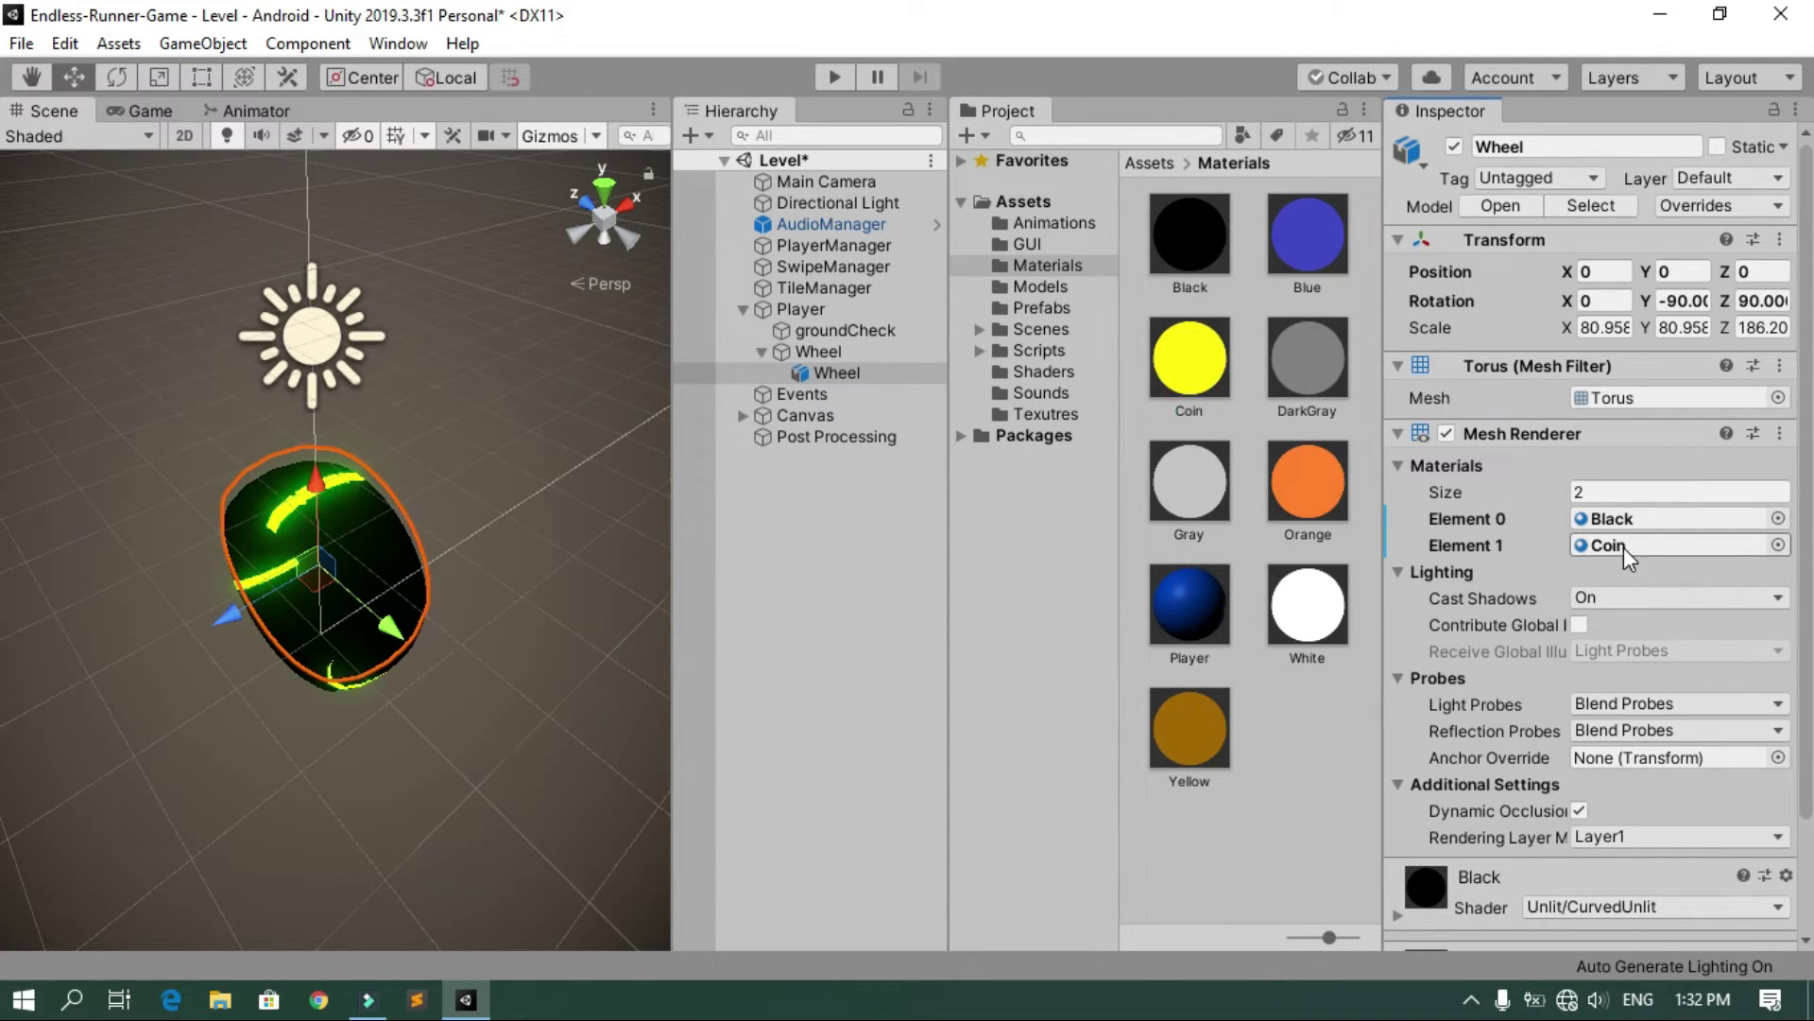
Run the Level scene and steer the wheel past obstacles and coins to check its new materials
{"action": "left_click", "coordinate": [825, 77]}
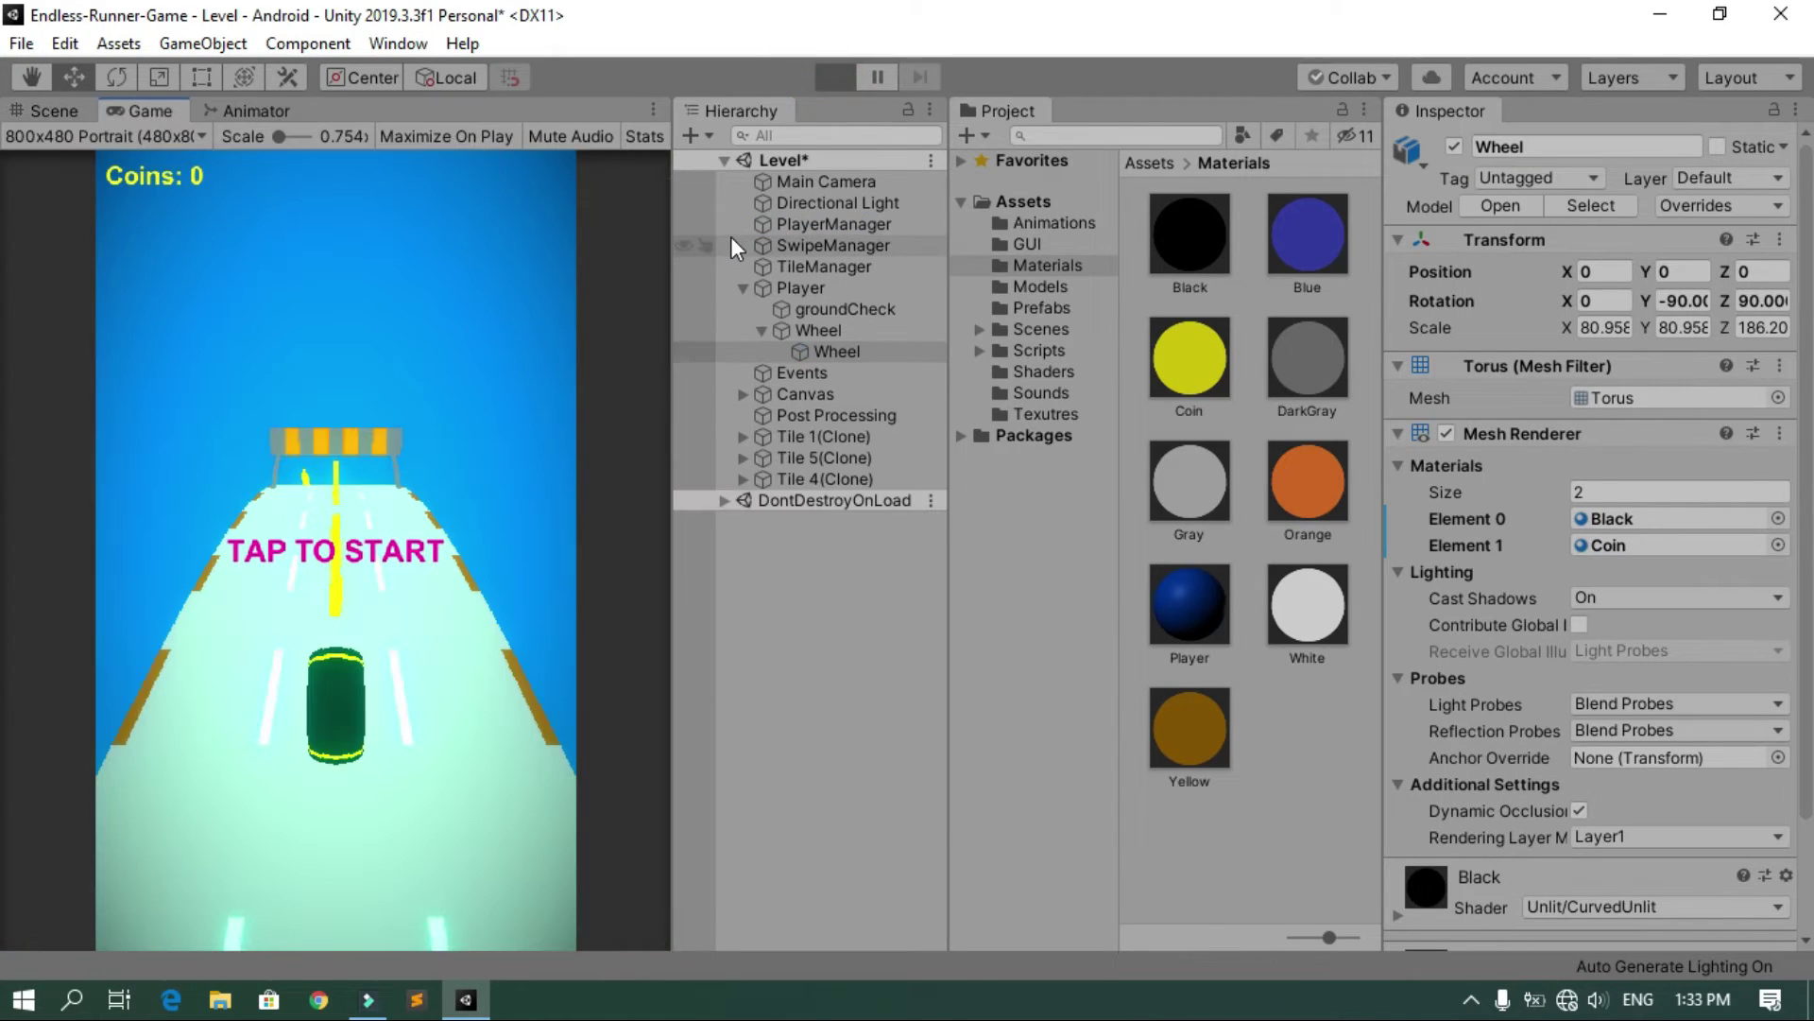
{"action": "left_click", "coordinate": [368, 514]}
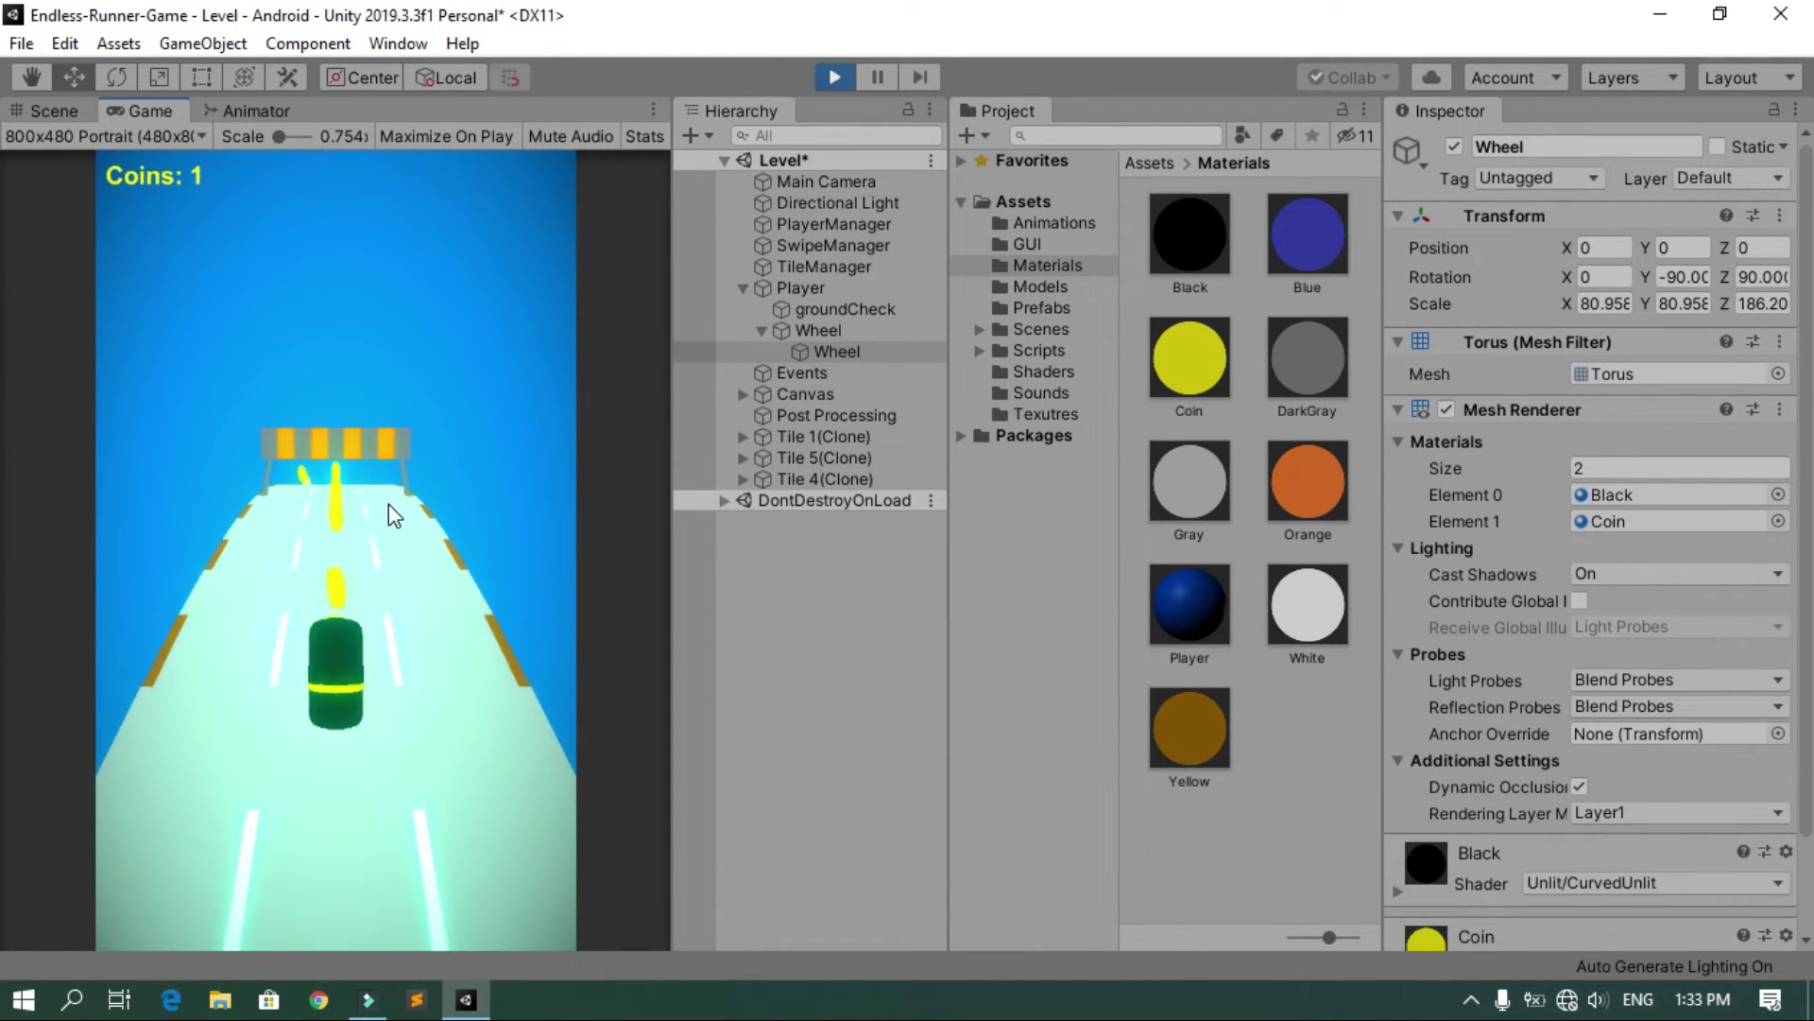
{"action": "left_click_drag", "start_coordinate": [389, 503], "coordinate": [457, 530]}
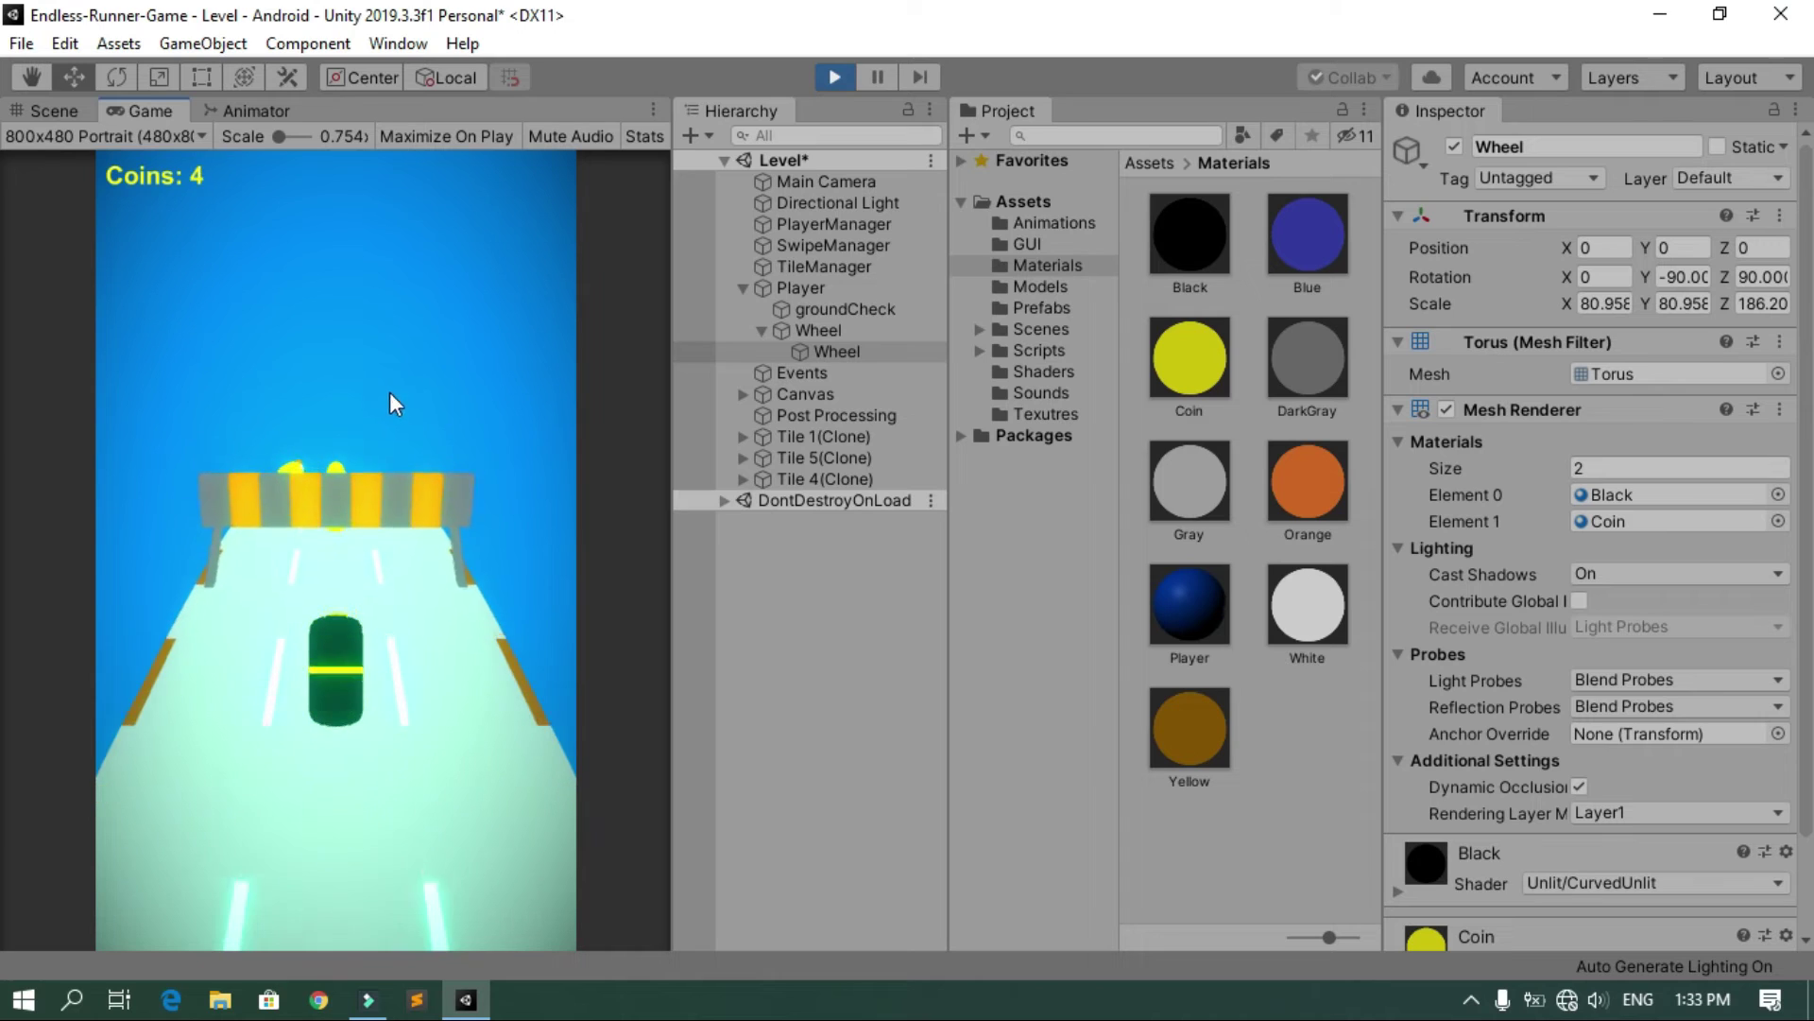
{"action": "left_click_drag", "start_coordinate": [389, 391], "coordinate": [412, 662]}
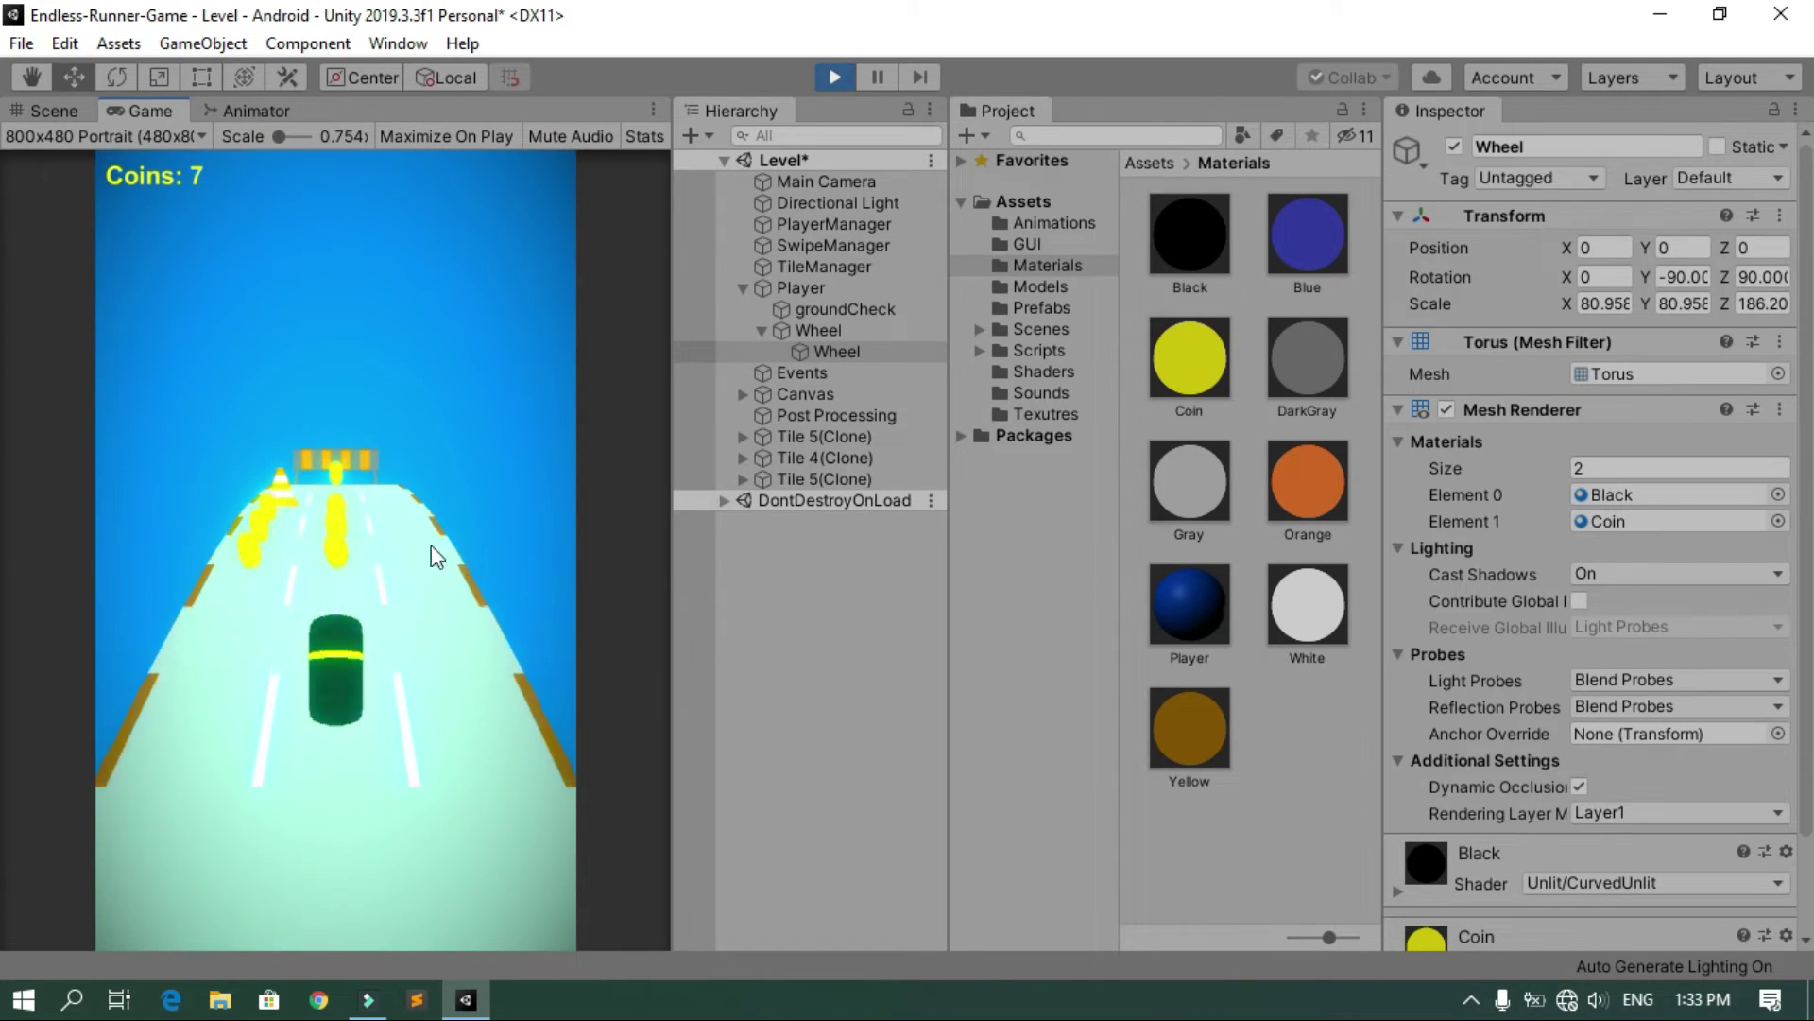
{"action": "left_click_drag", "start_coordinate": [431, 546], "coordinate": [480, 616]}
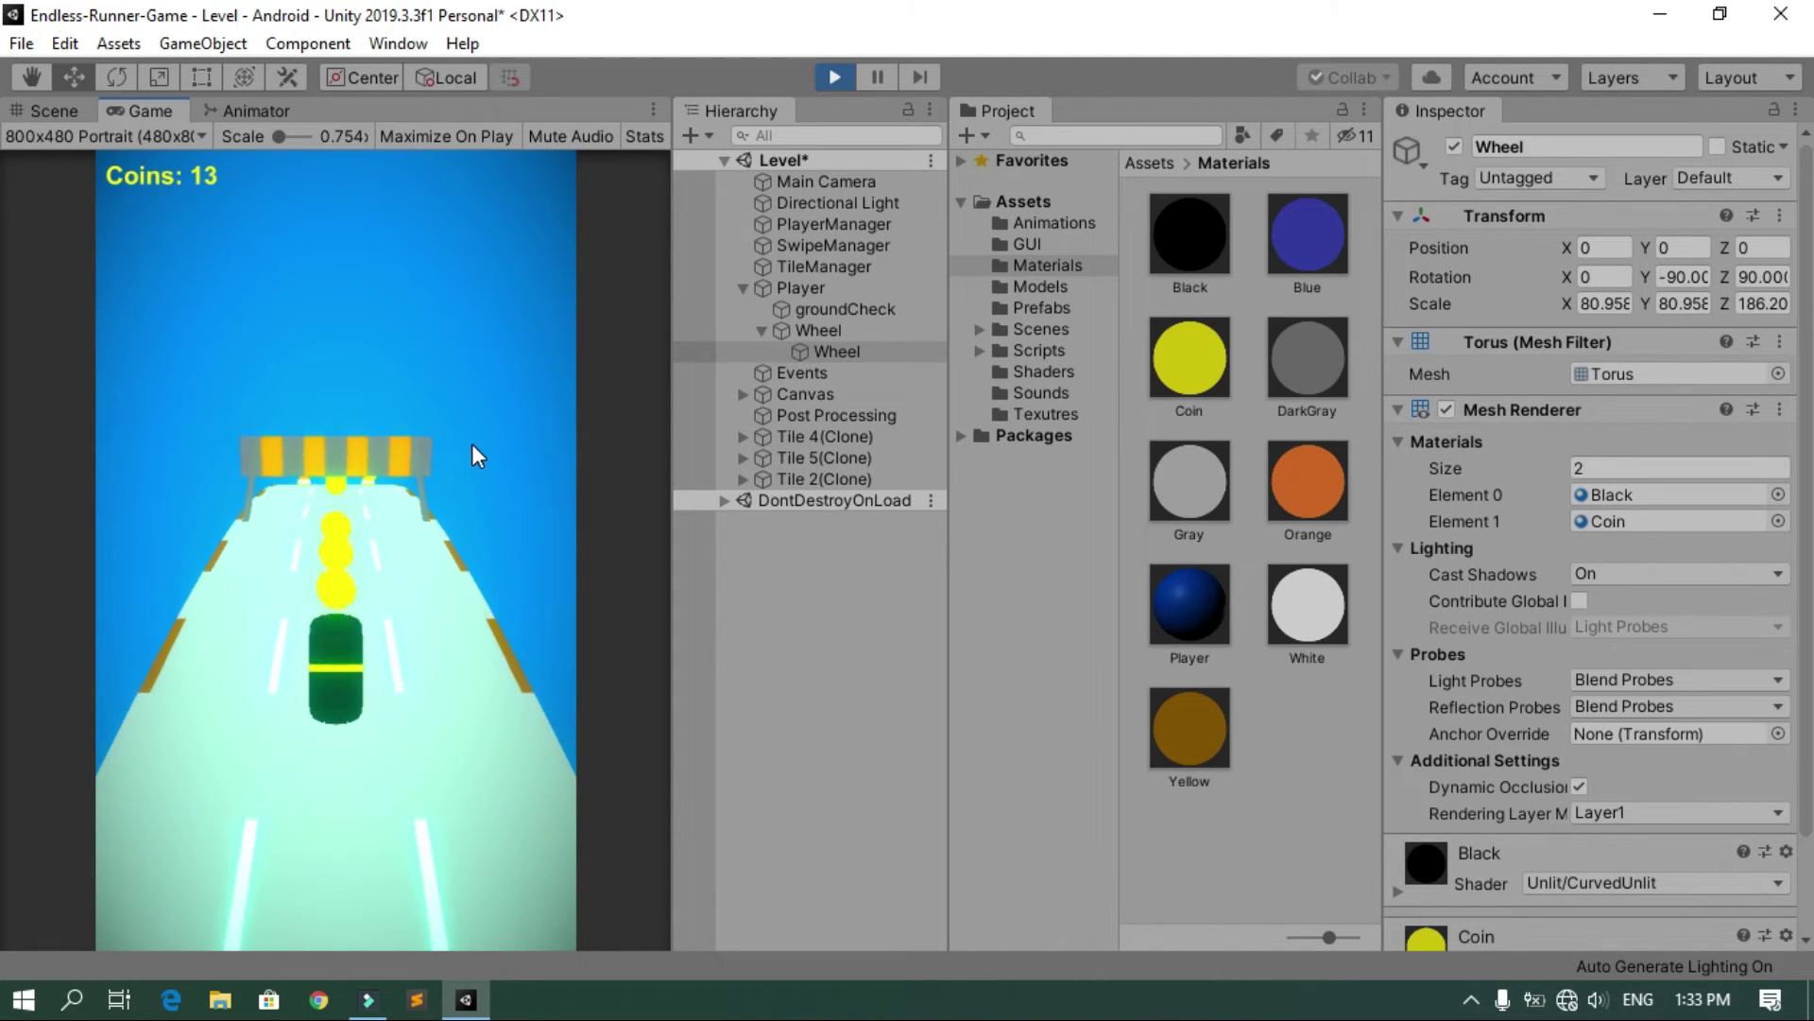
{"action": "left_click_drag", "start_coordinate": [452, 412], "coordinate": [454, 686]}
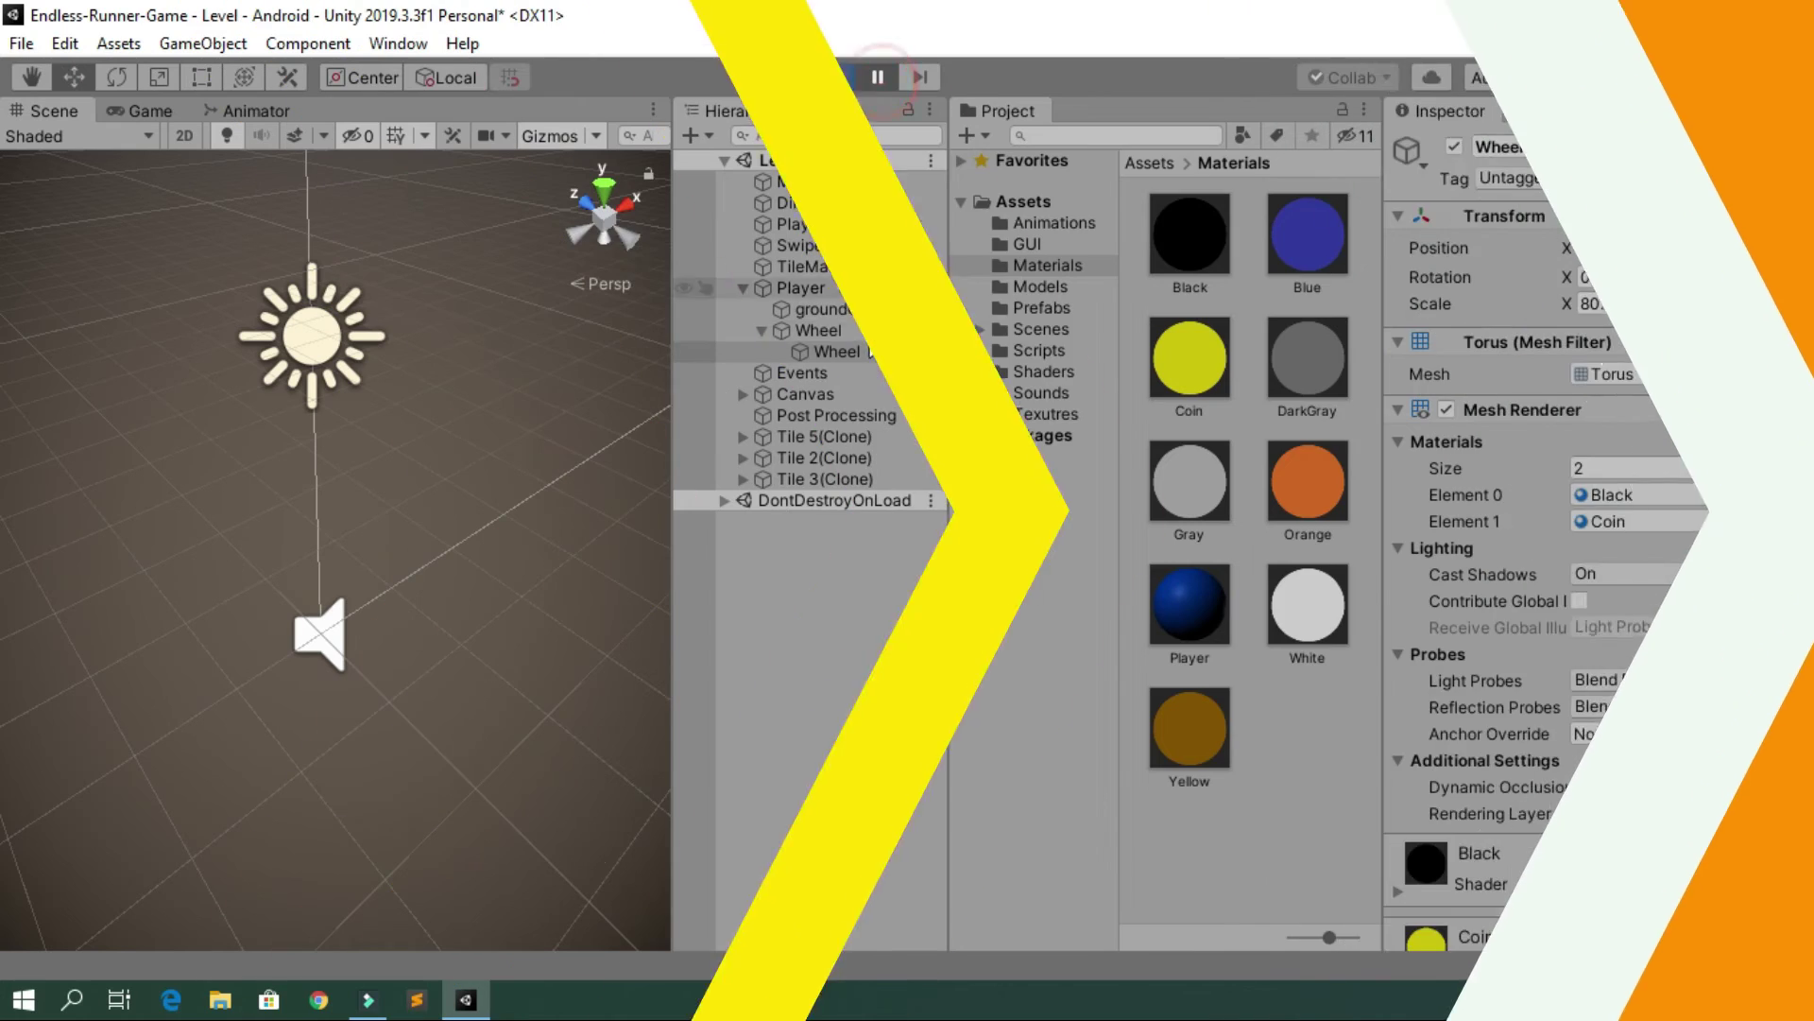
Set the Post Processing volume's Bloom Intensity to 2.5 and check the effect in the running game
{"action": "left_click", "coordinate": [888, 417]}
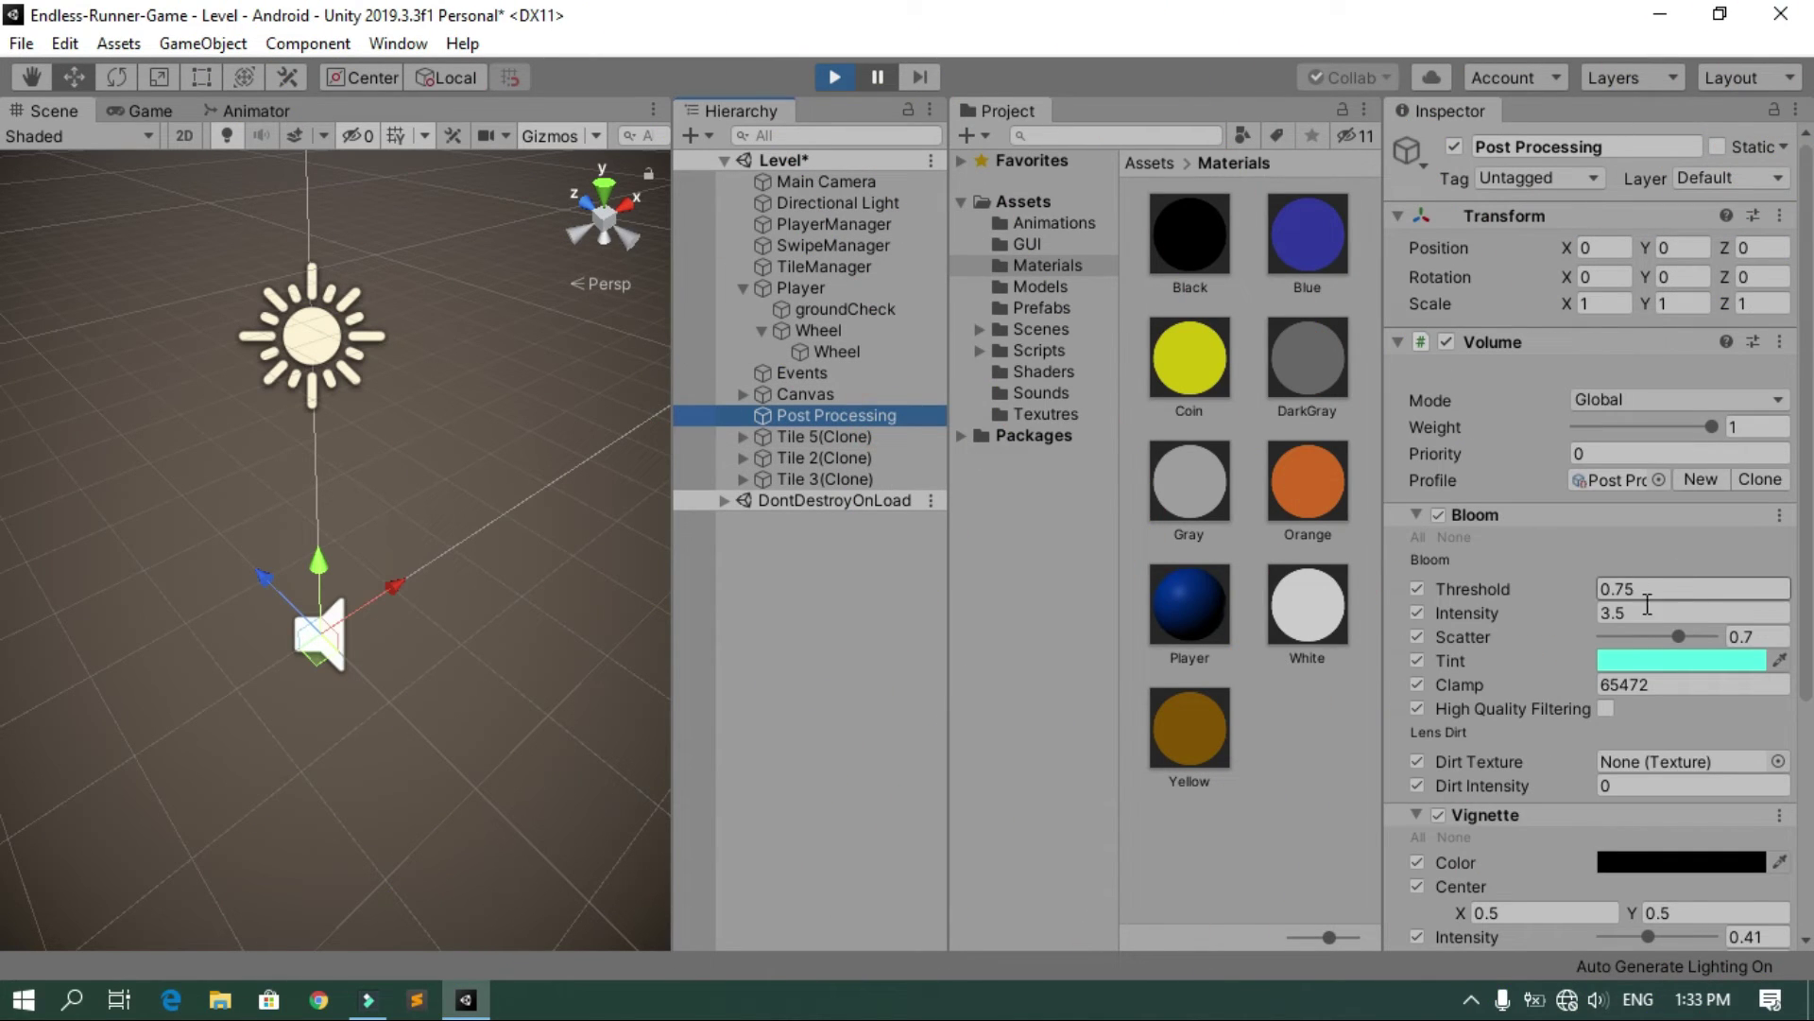
{"action": "left_click", "coordinate": [1643, 617]}
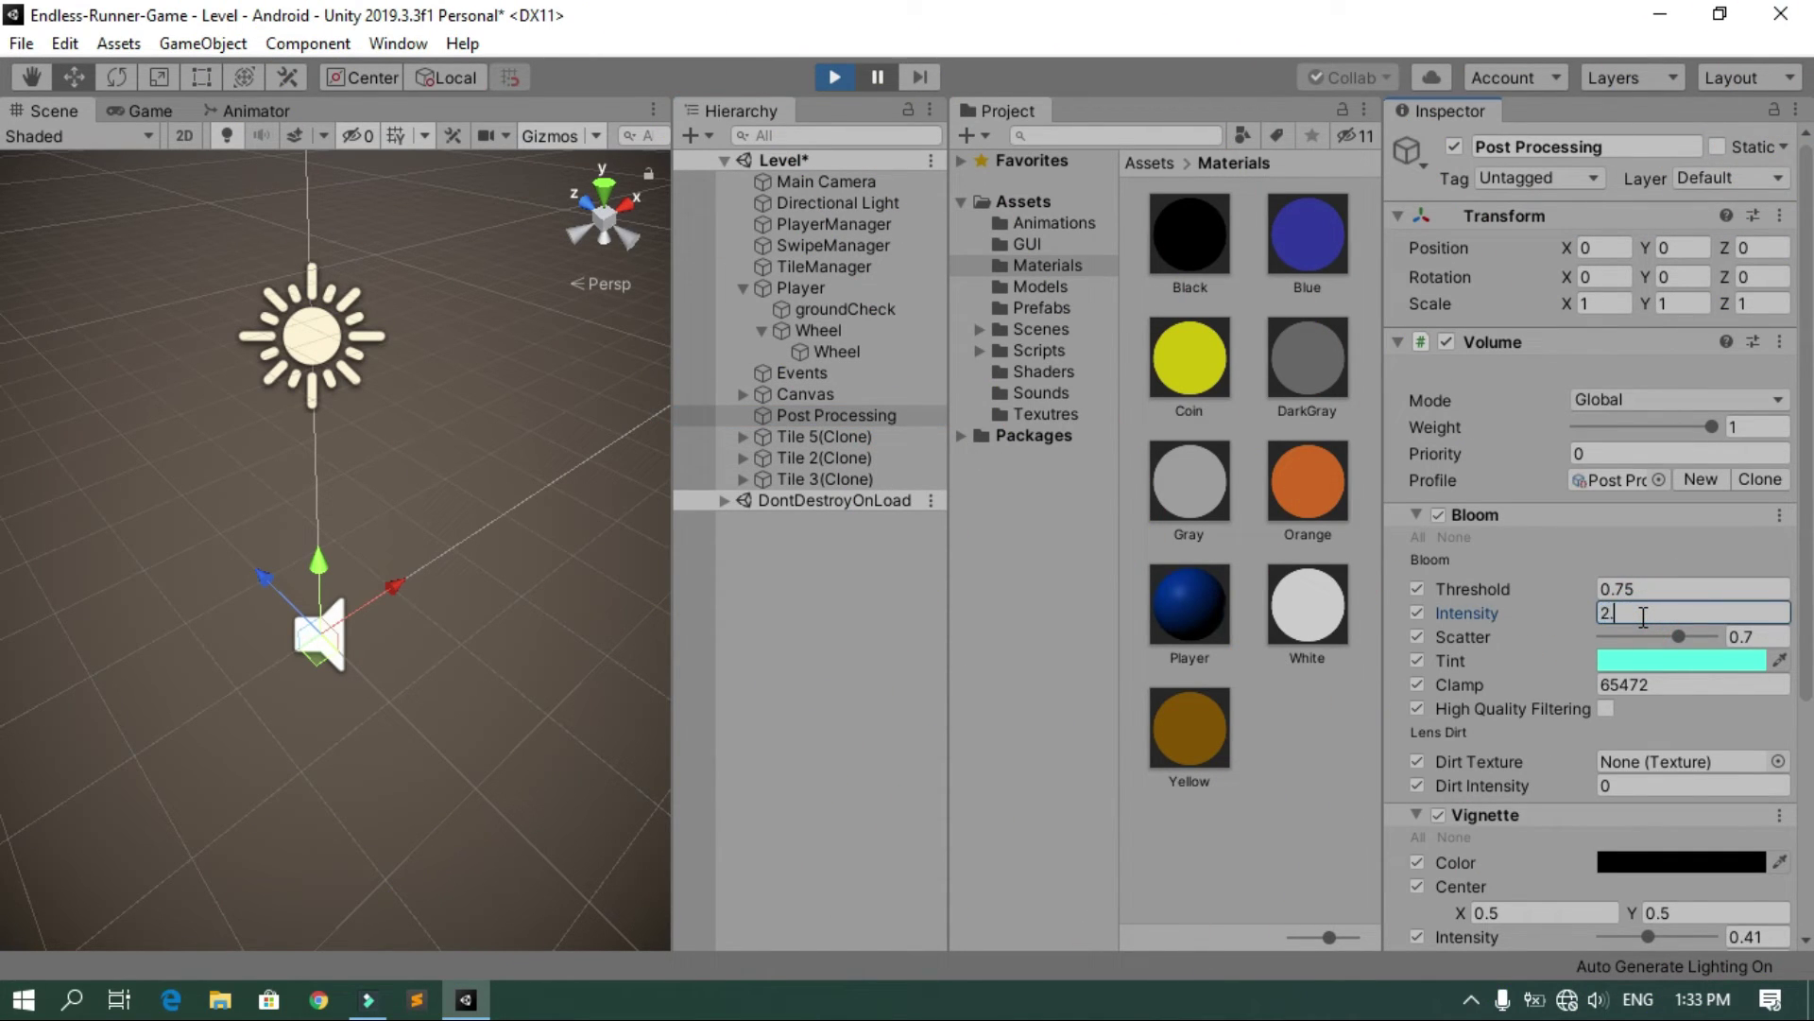
{"action": "left_click", "coordinate": [149, 111]}
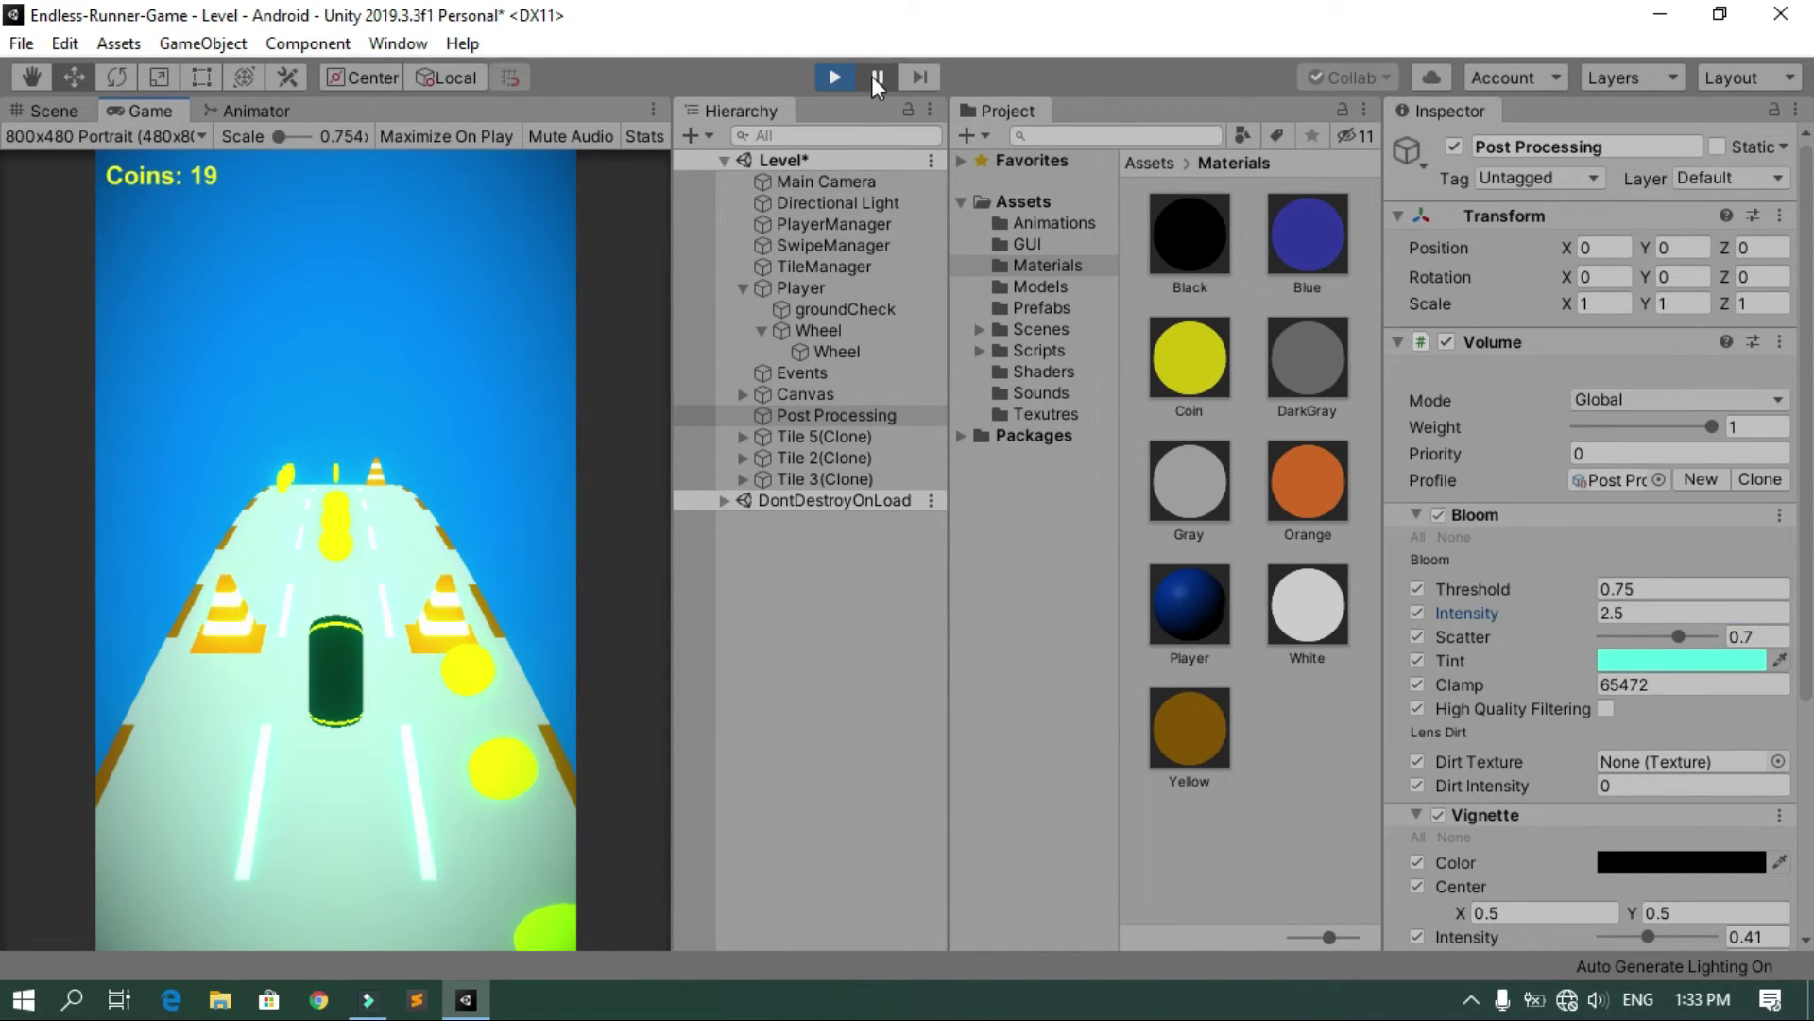
{"action": "key", "text": "Right"}
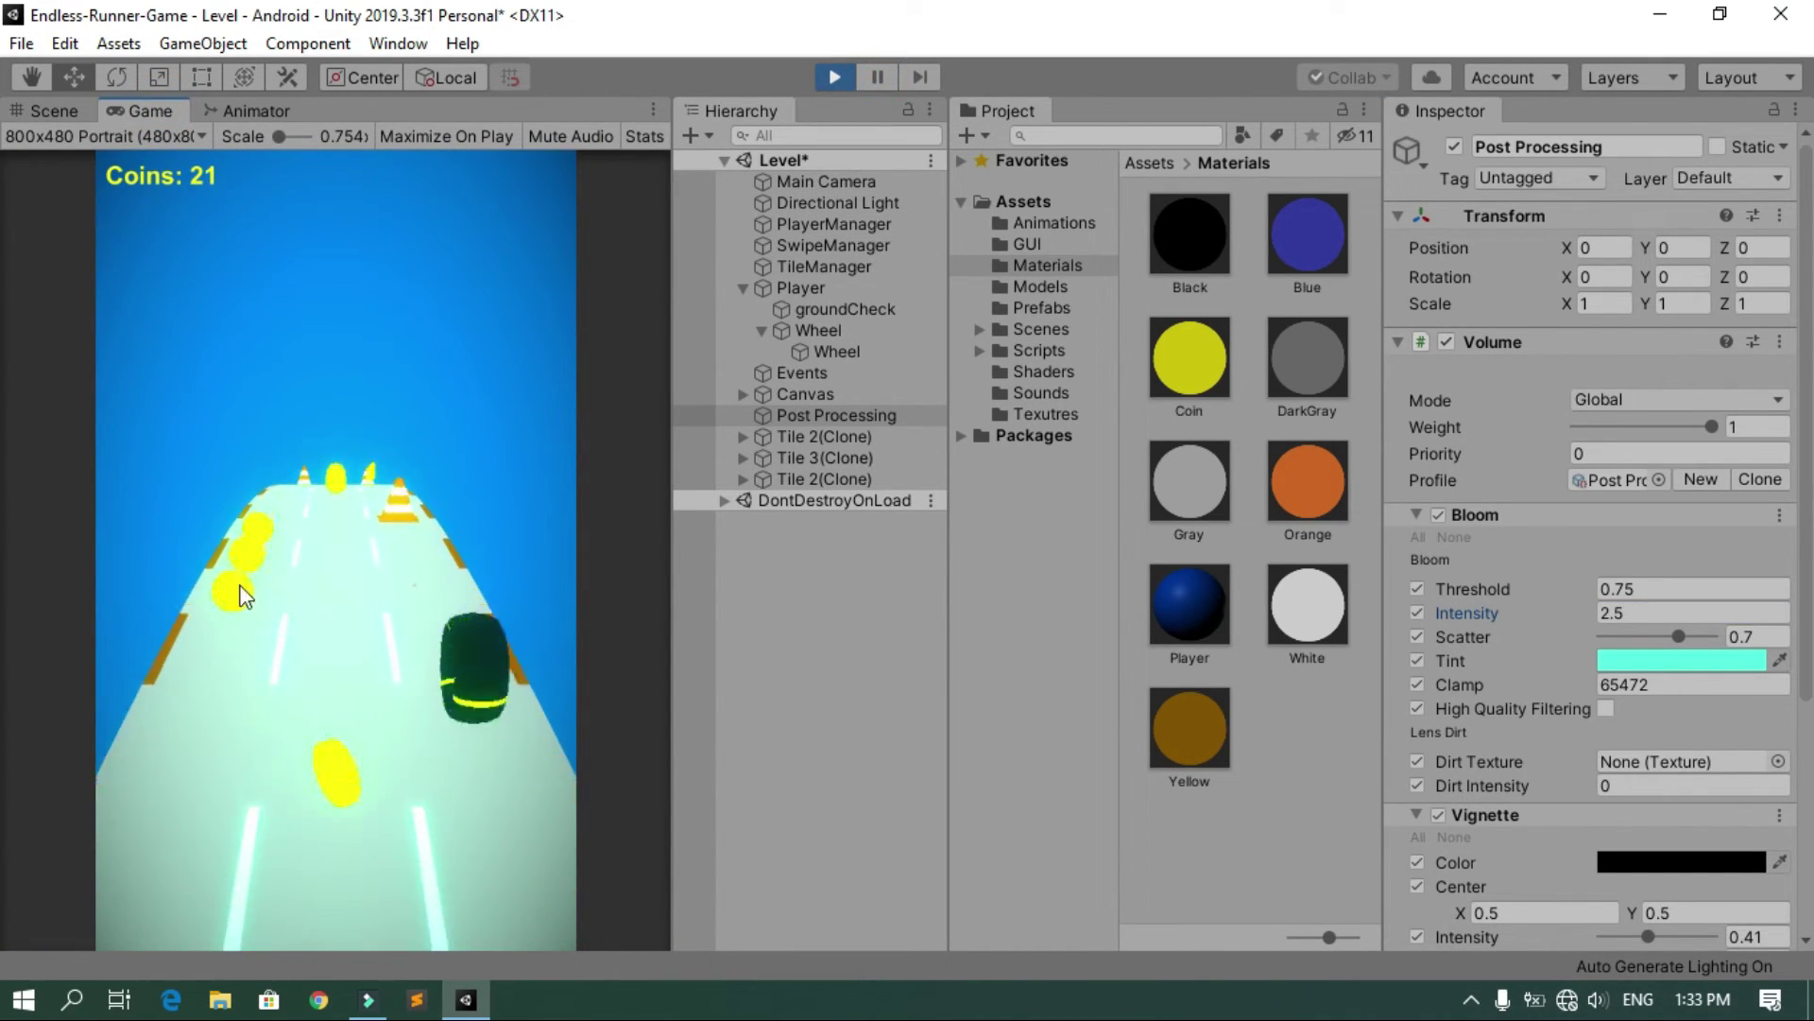
{"action": "key", "text": "Left"}
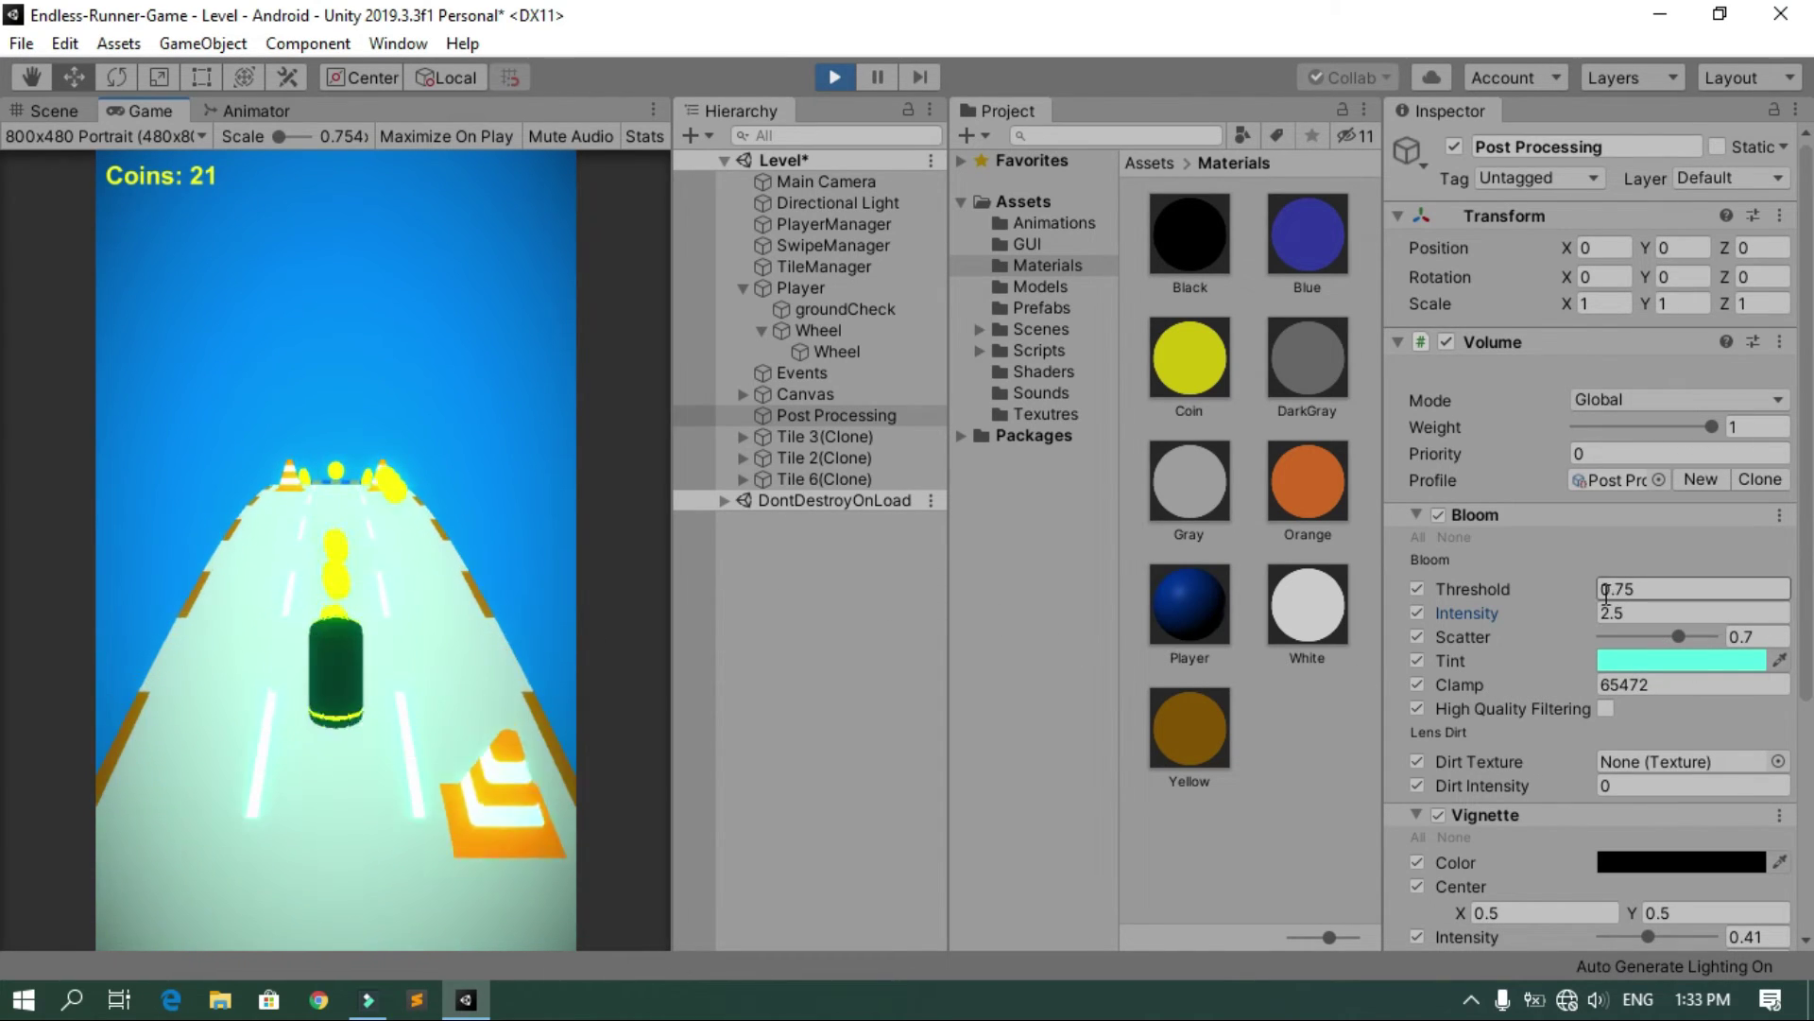
Try a Bloom Threshold of 0.93 on the Post Processing volume, then set it to 0.8
{"action": "double_click", "coordinate": [1602, 589]}
{"action": "type", "text": "0.93"}
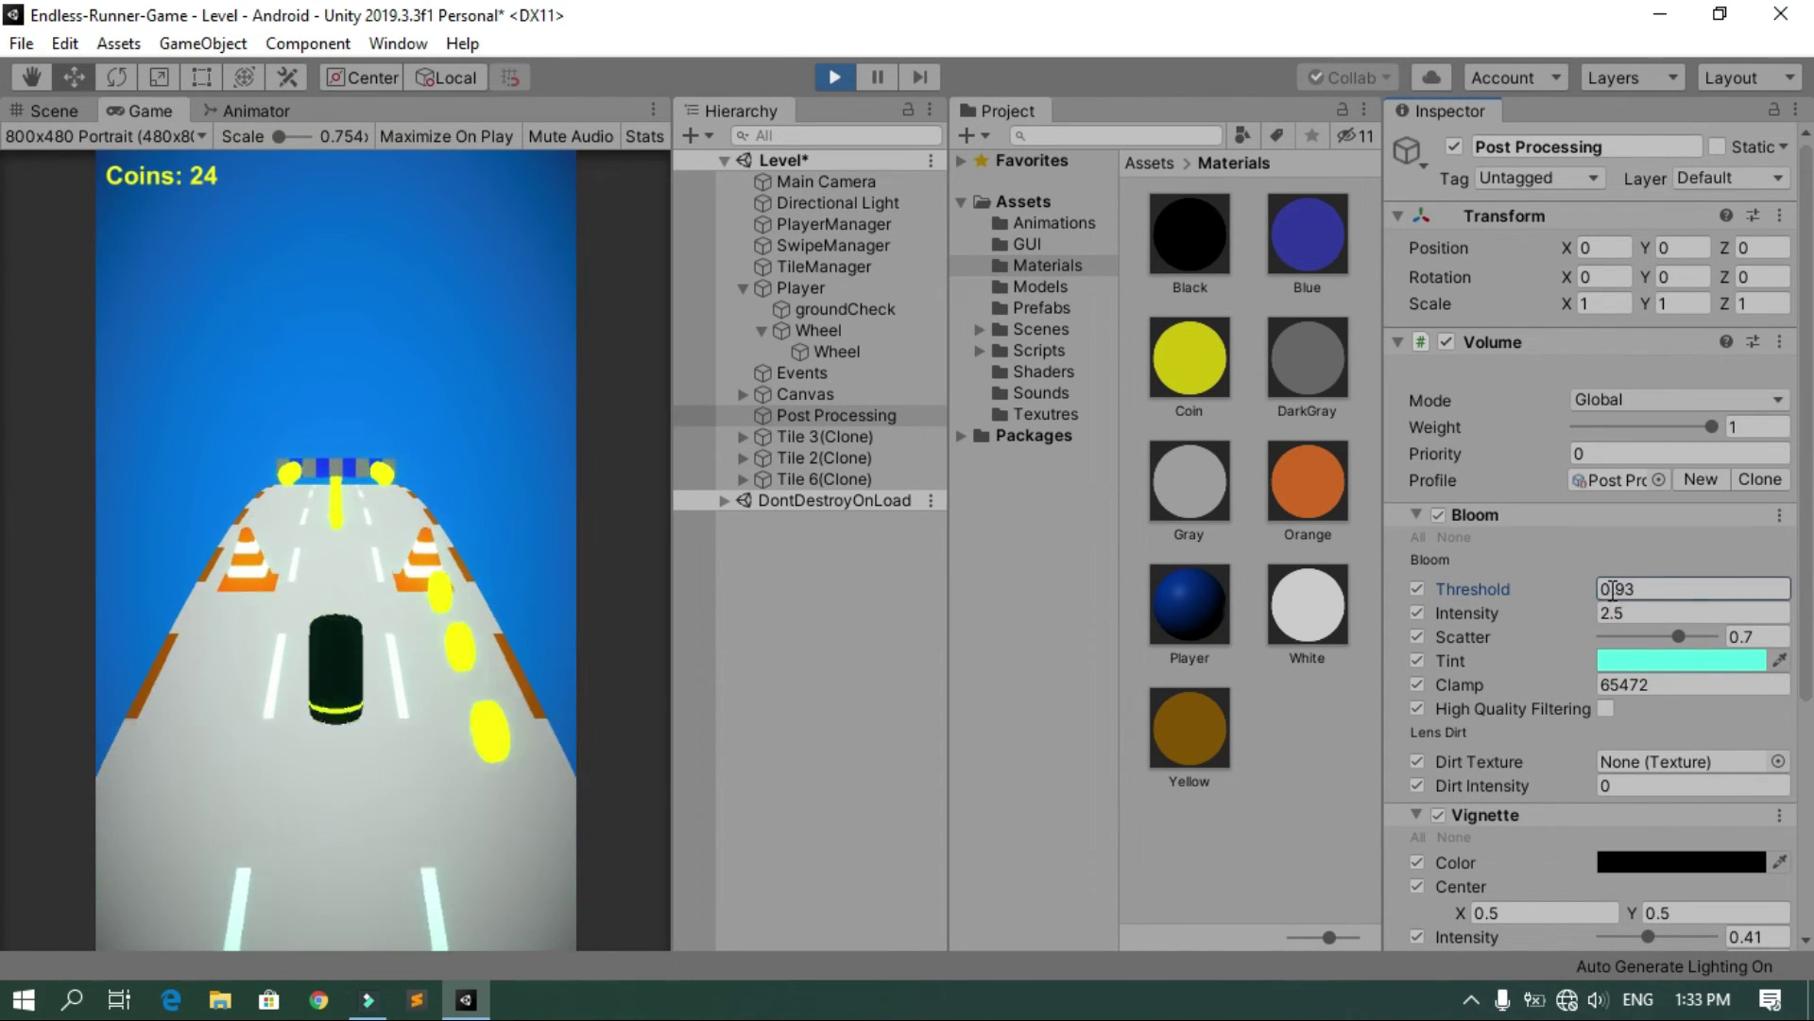
{"action": "double_click", "coordinate": [1645, 590]}
{"action": "type", "text": "0."}
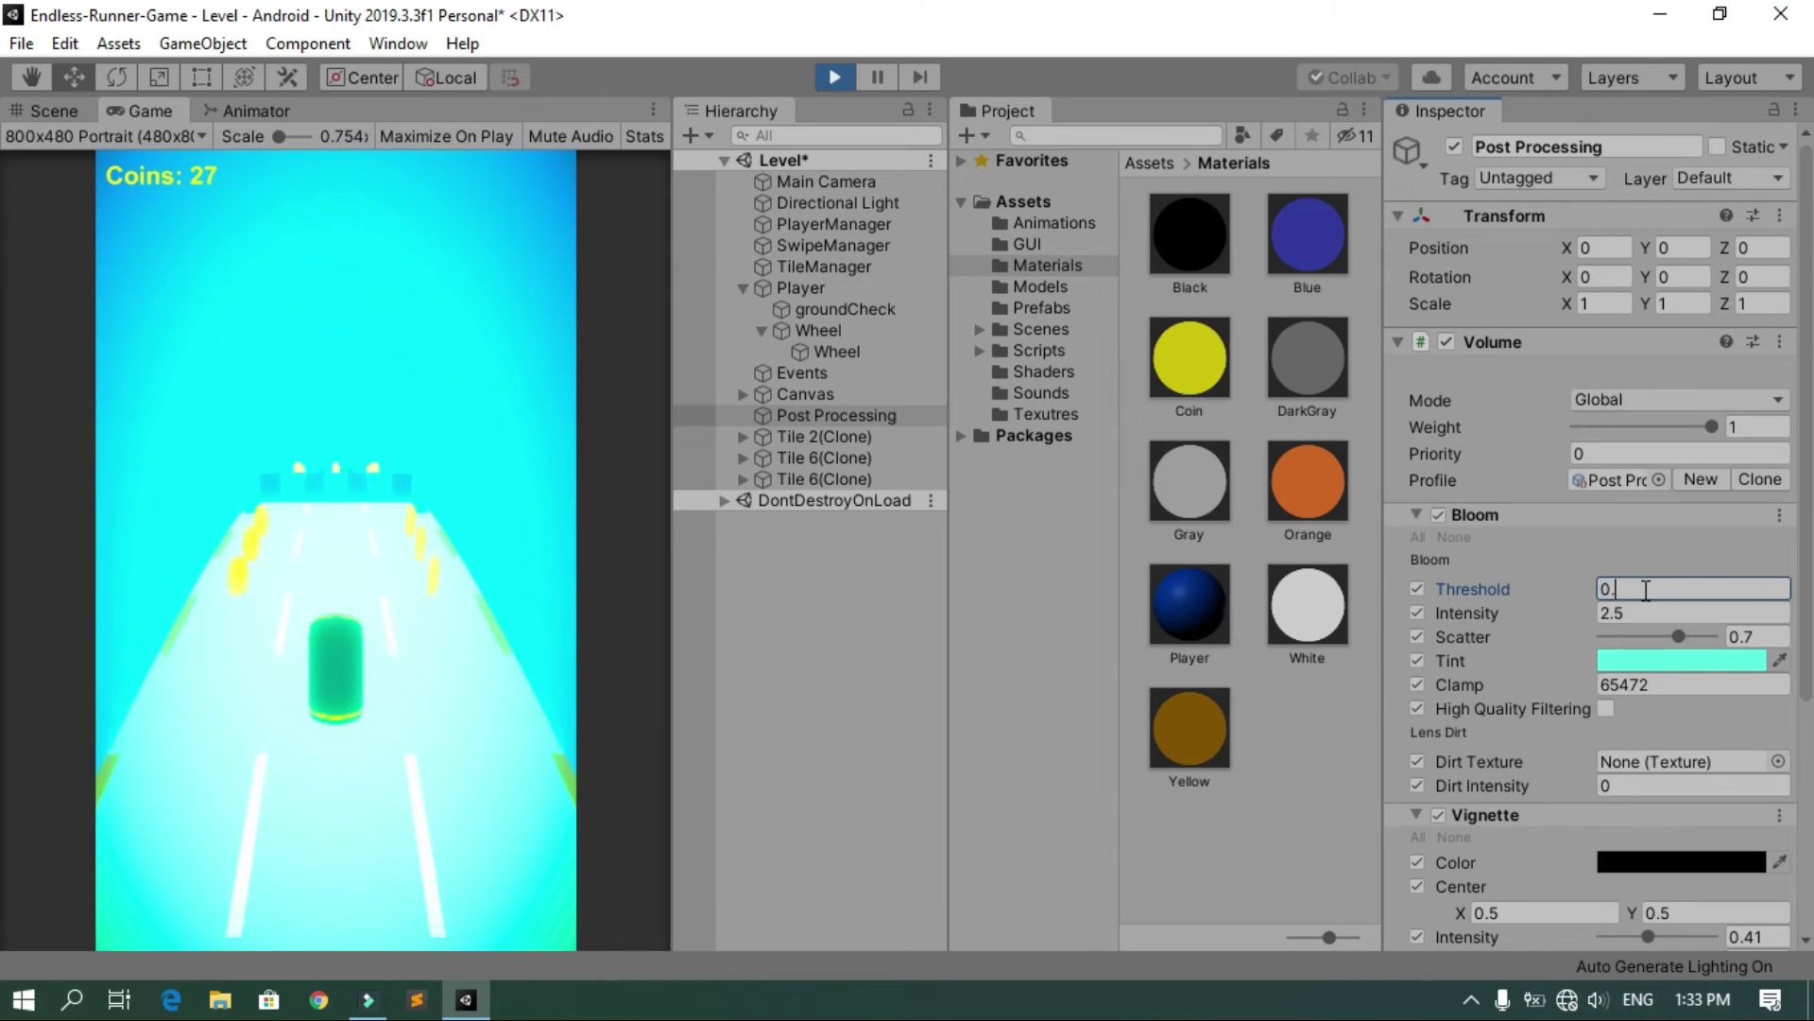
{"action": "type", "text": "8"}
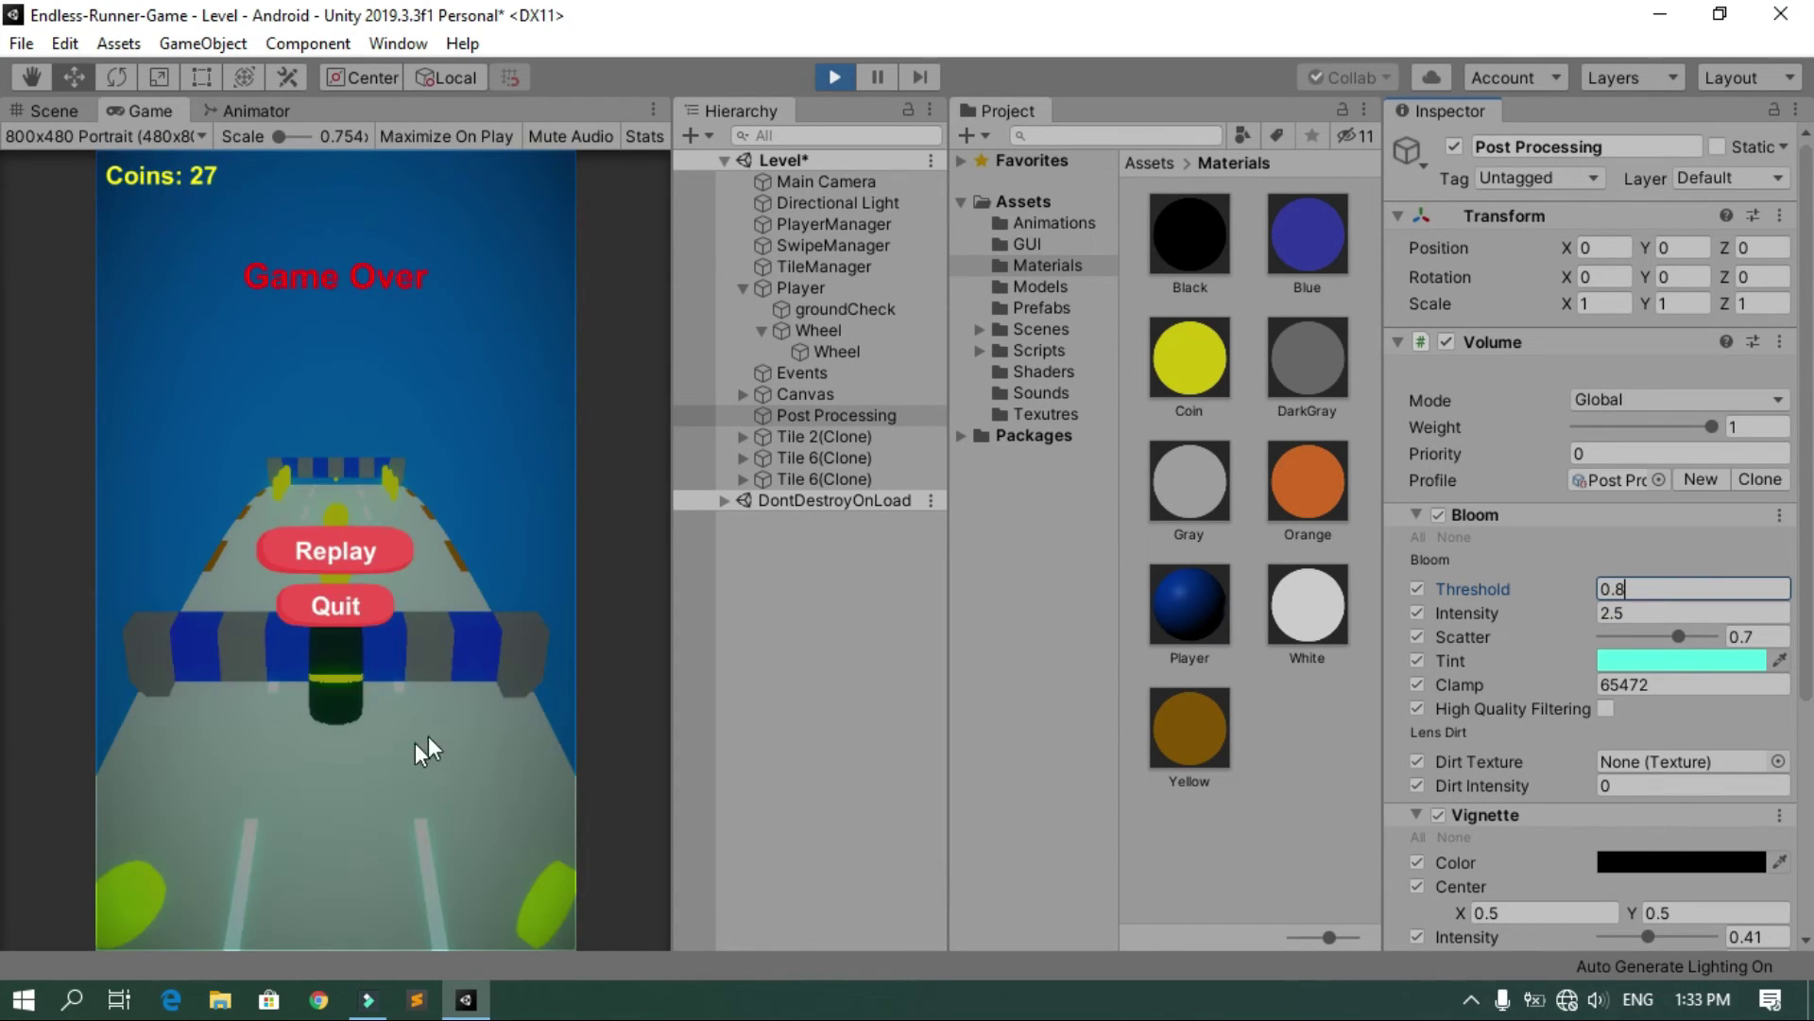
Replay the level to check the adjusted bloom, steering the wheel past the obstacles, and stop the game
{"action": "left_click", "coordinate": [319, 548]}
{"action": "left_click", "coordinate": [385, 580]}
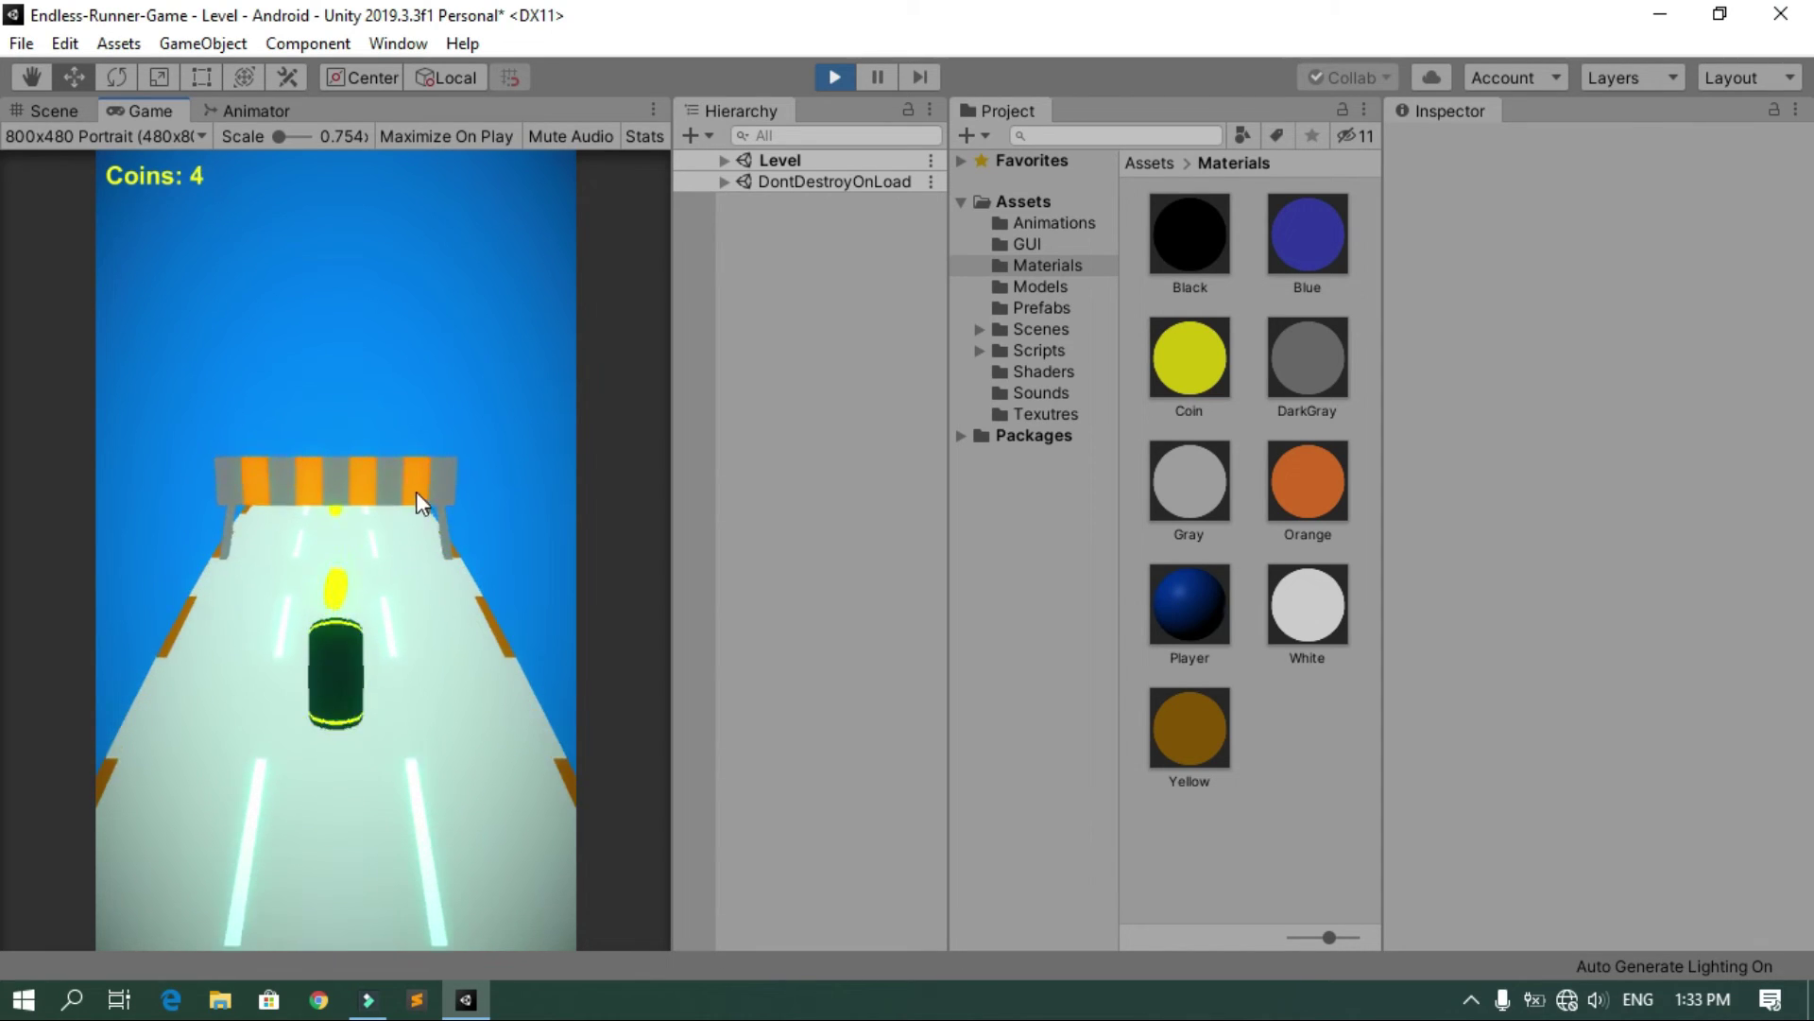
{"action": "left_click_drag", "start_coordinate": [416, 491], "coordinate": [411, 729]}
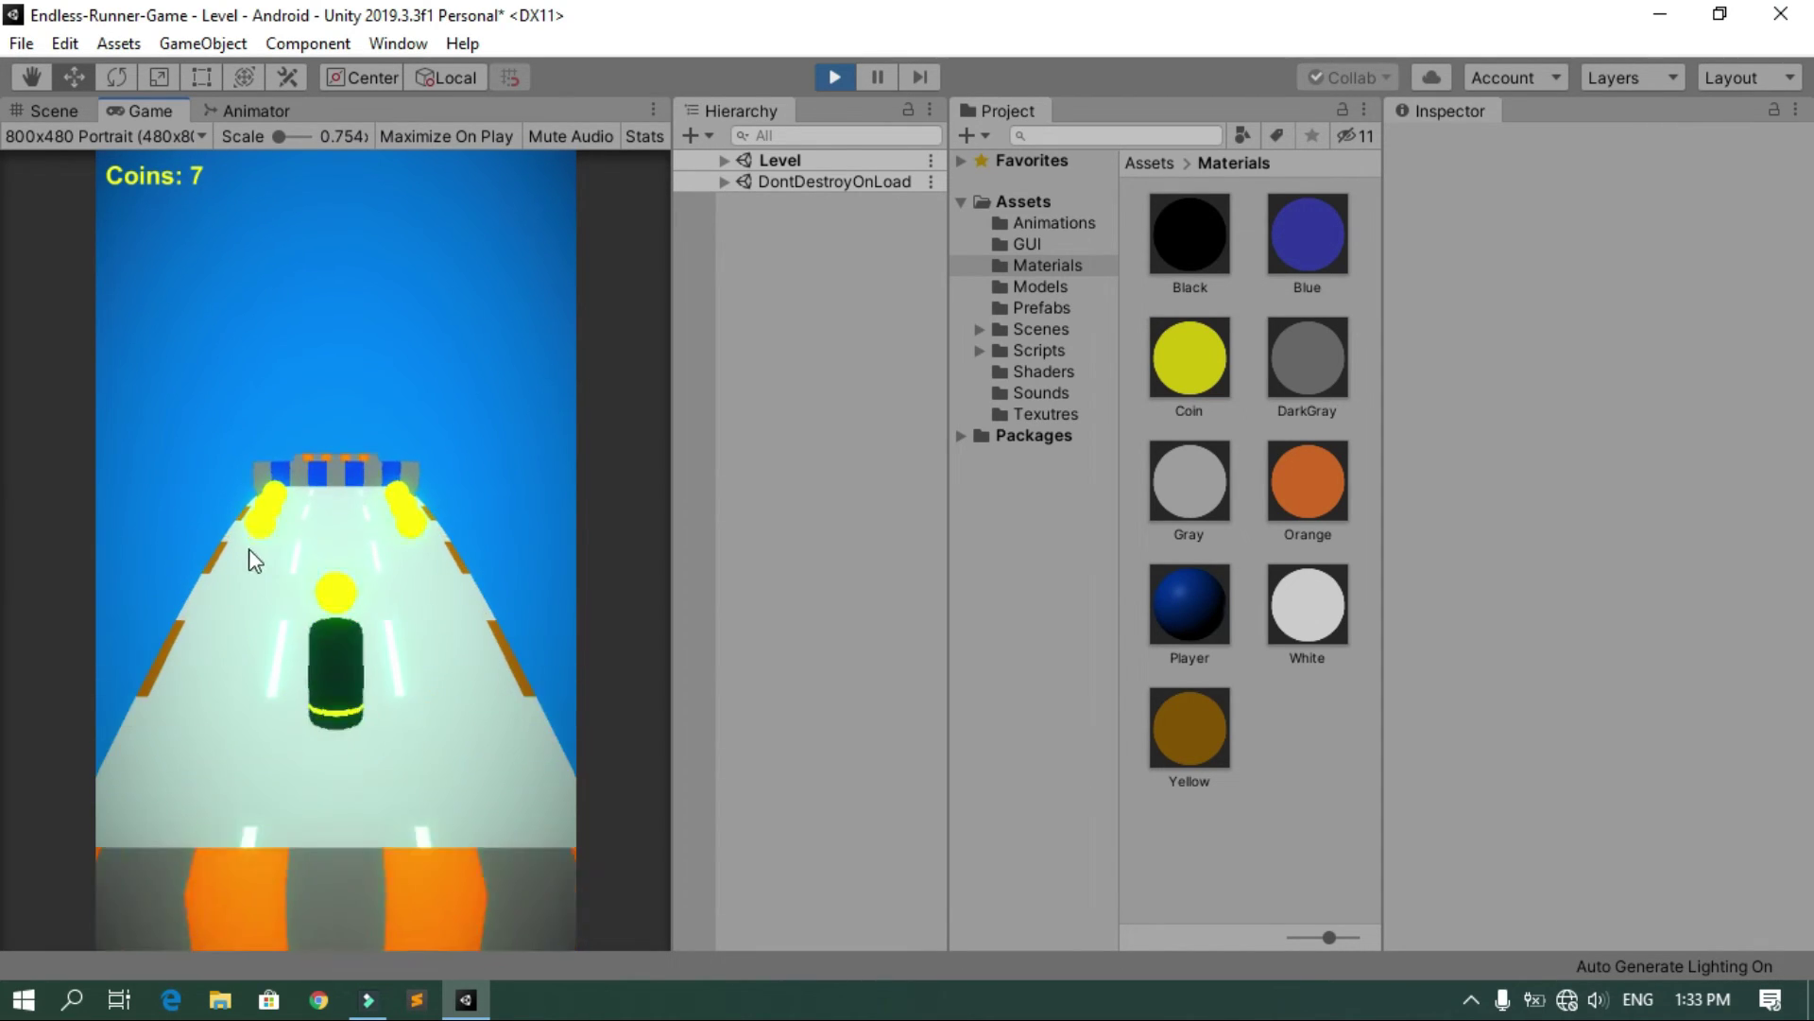
{"action": "left_click_drag", "start_coordinate": [247, 548], "coordinate": [457, 537]}
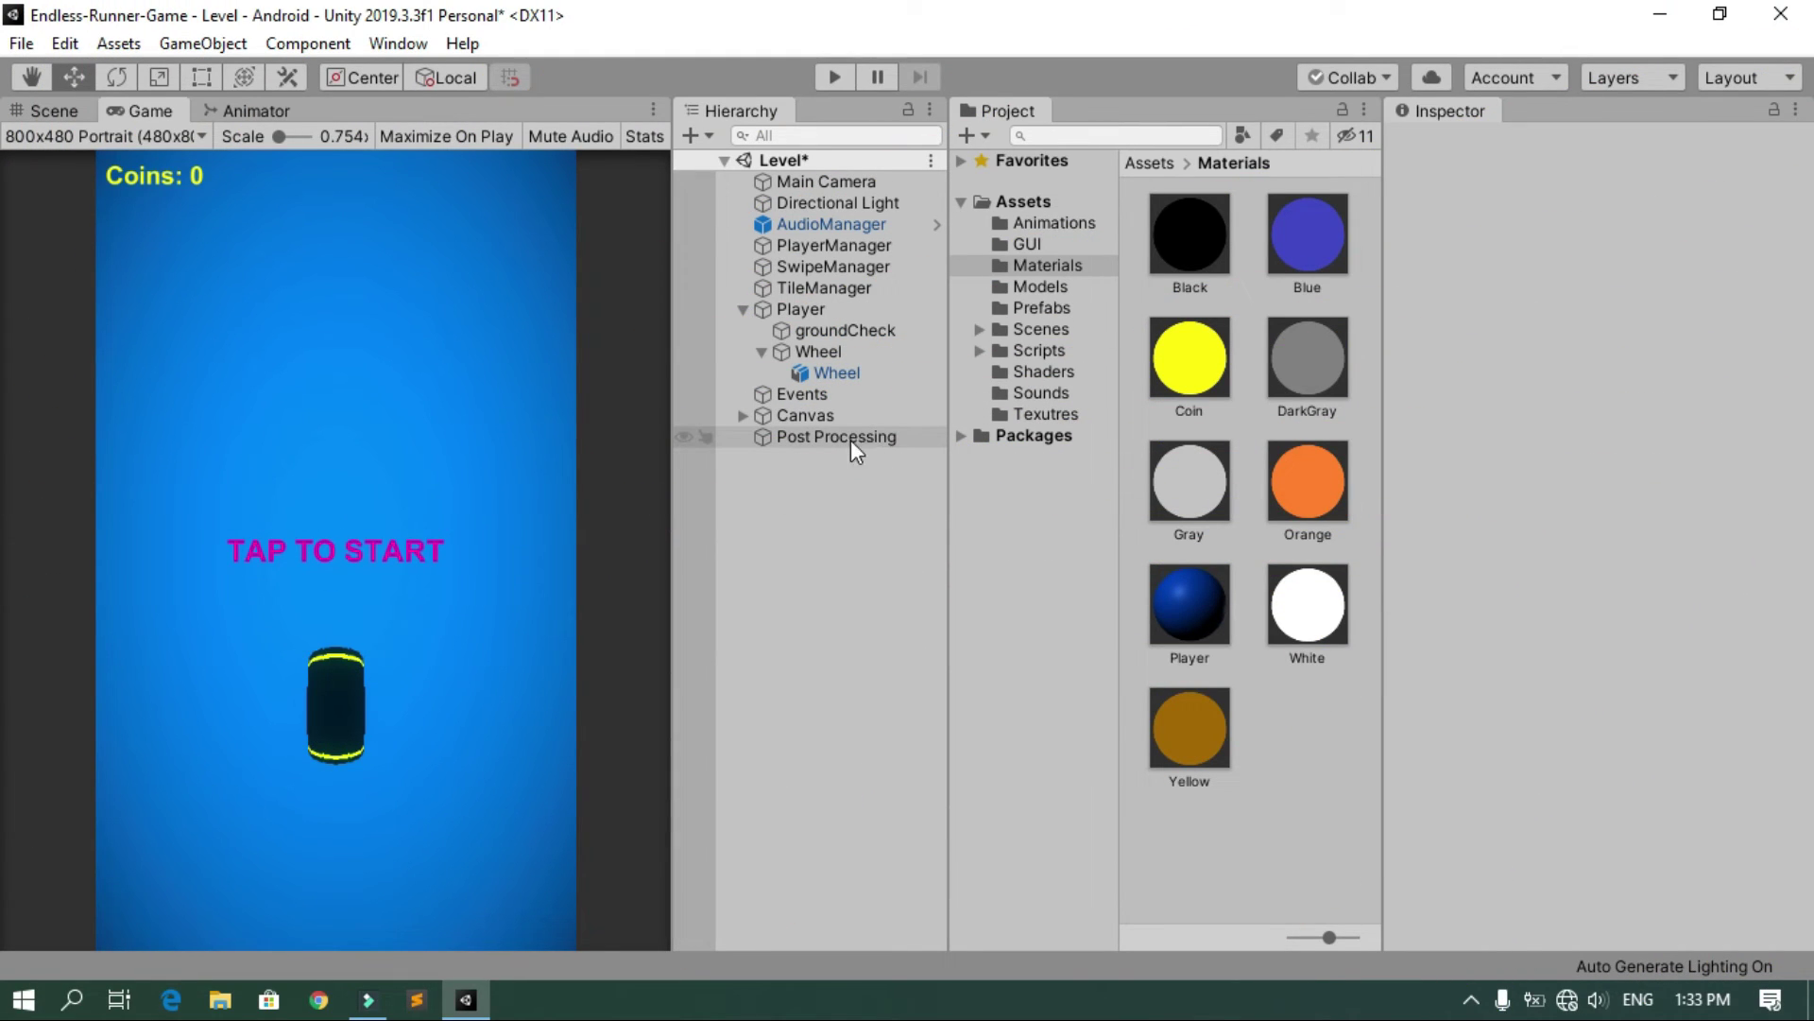
Turn the Post Processing object into a prefab in the Prefabs folder
{"action": "left_click", "coordinate": [1043, 308]}
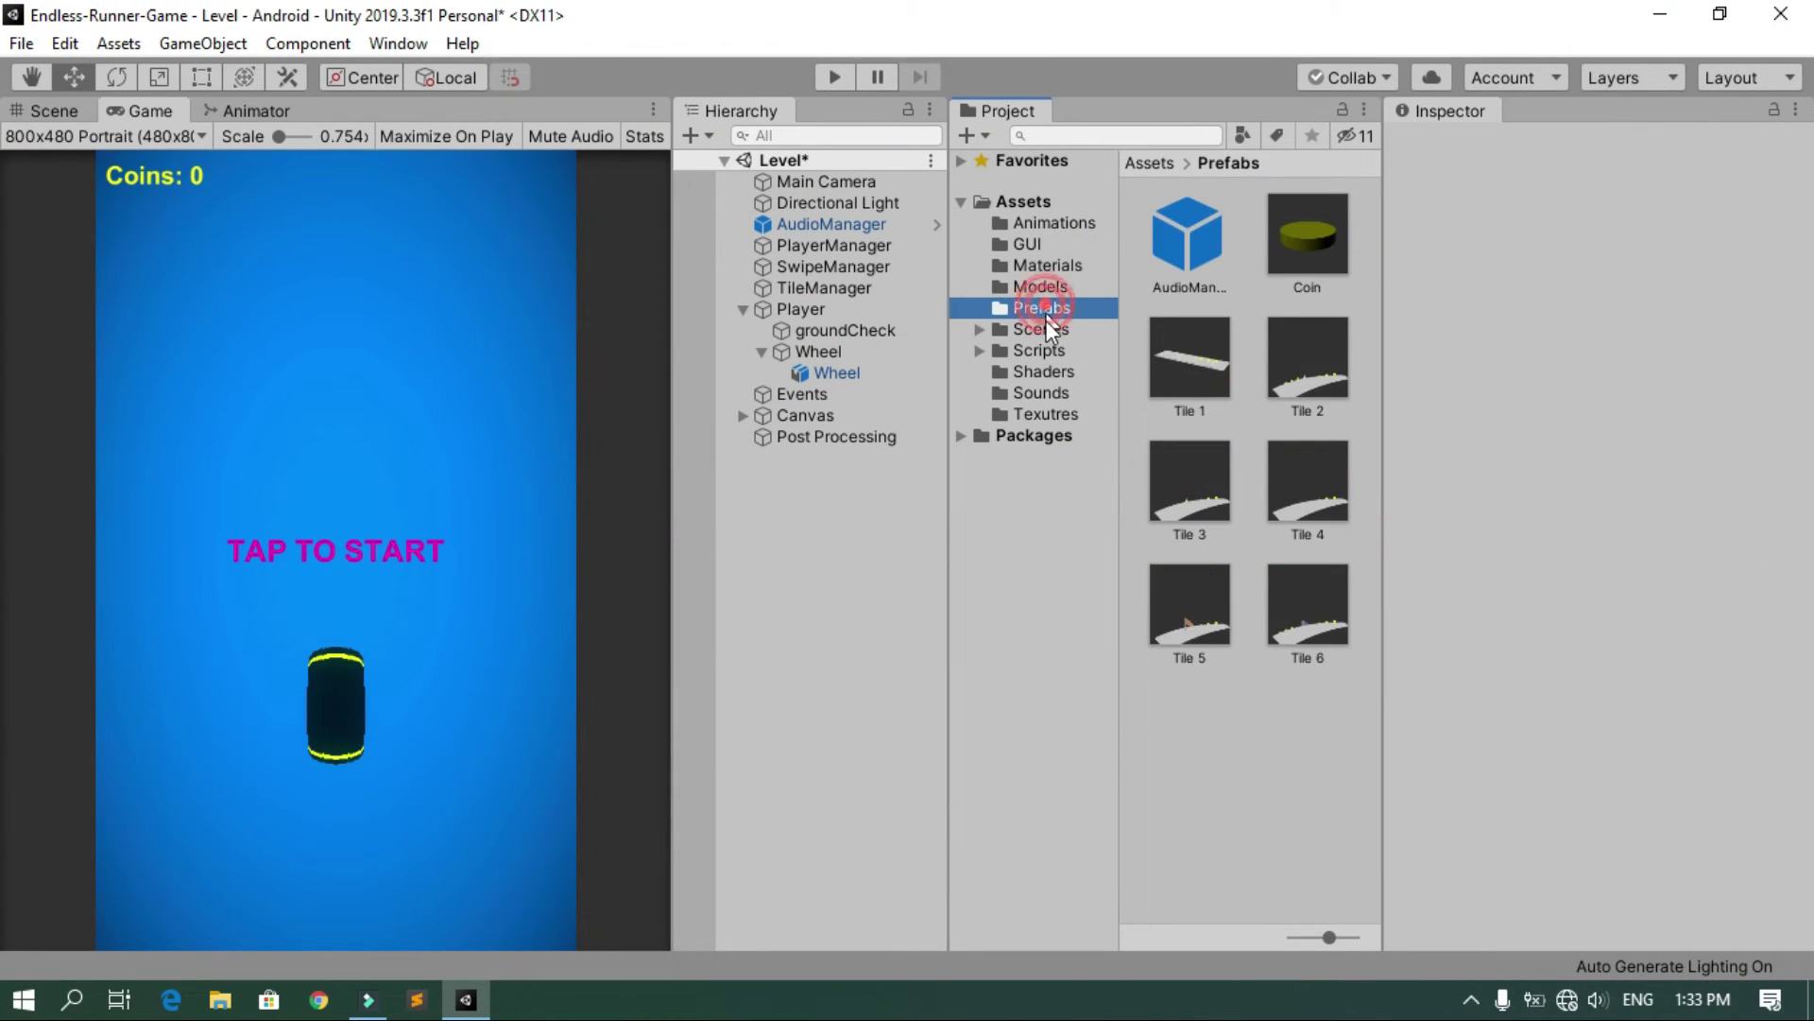
{"action": "left_click_drag", "start_coordinate": [863, 437], "coordinate": [1261, 770]}
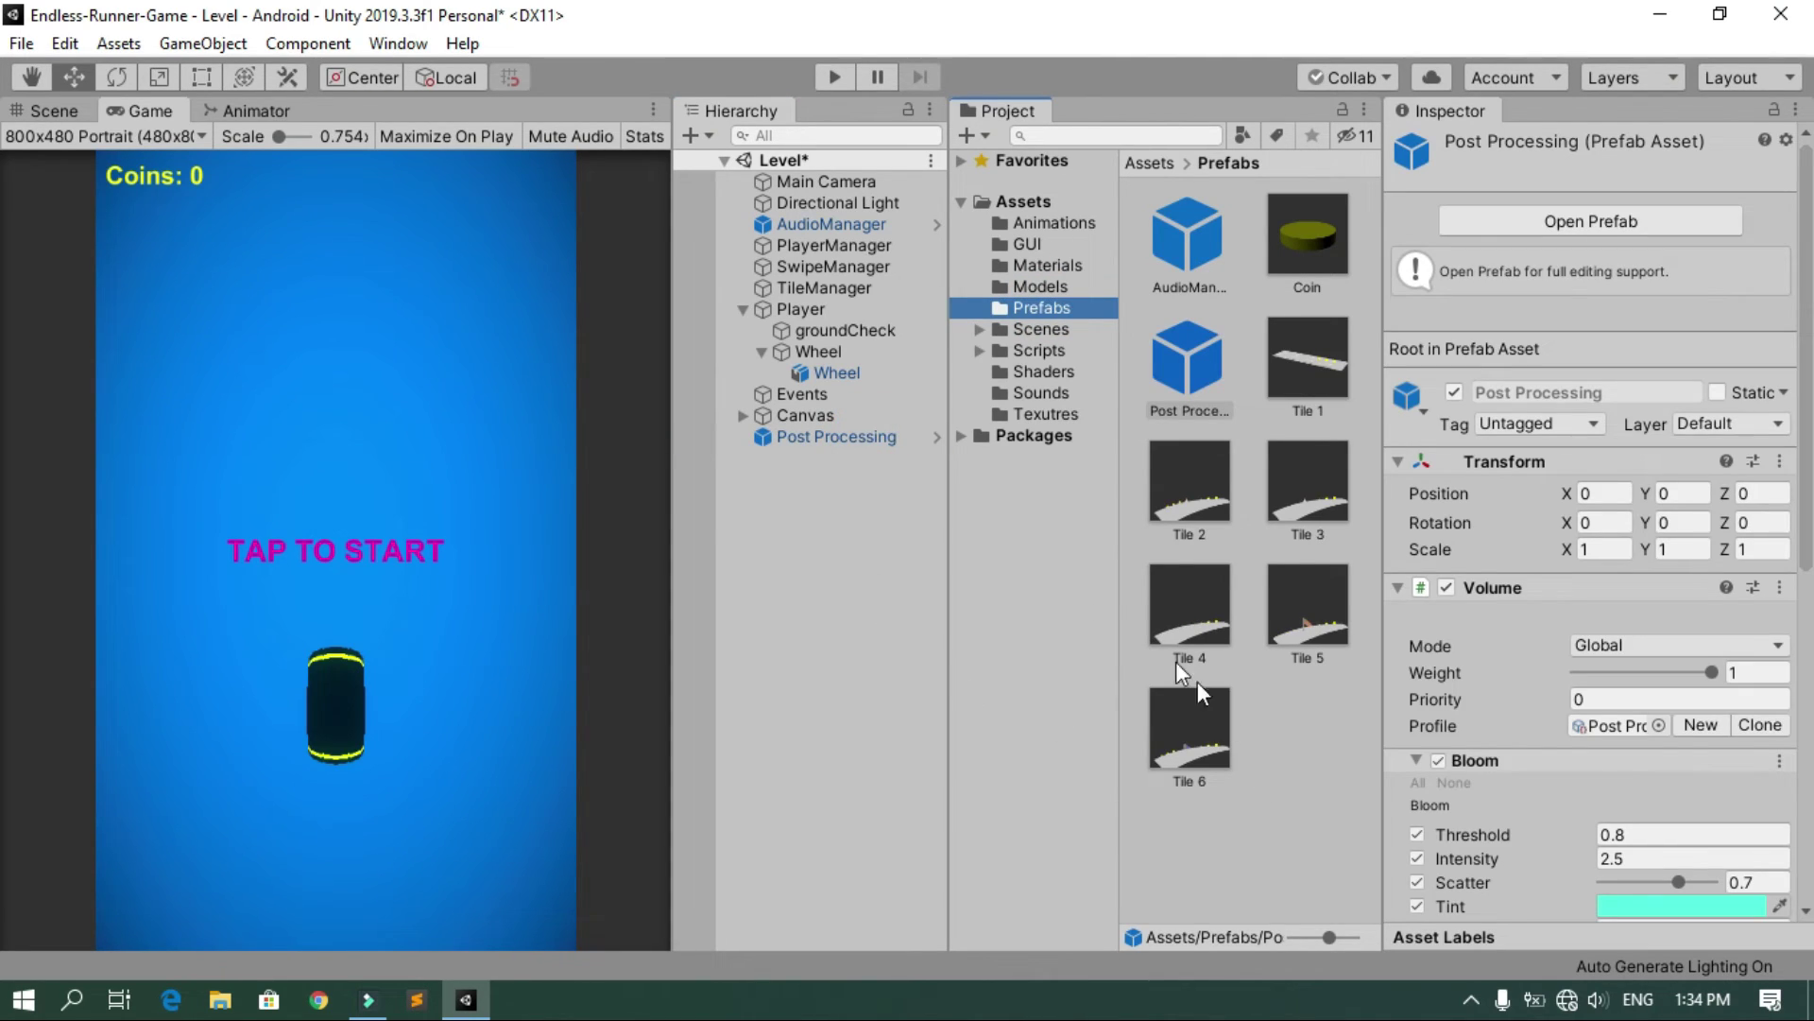
Open the Menu scene, saving the Level scene's changes, and add the Post Processing prefab to it
{"action": "left_click", "coordinate": [1045, 328]}
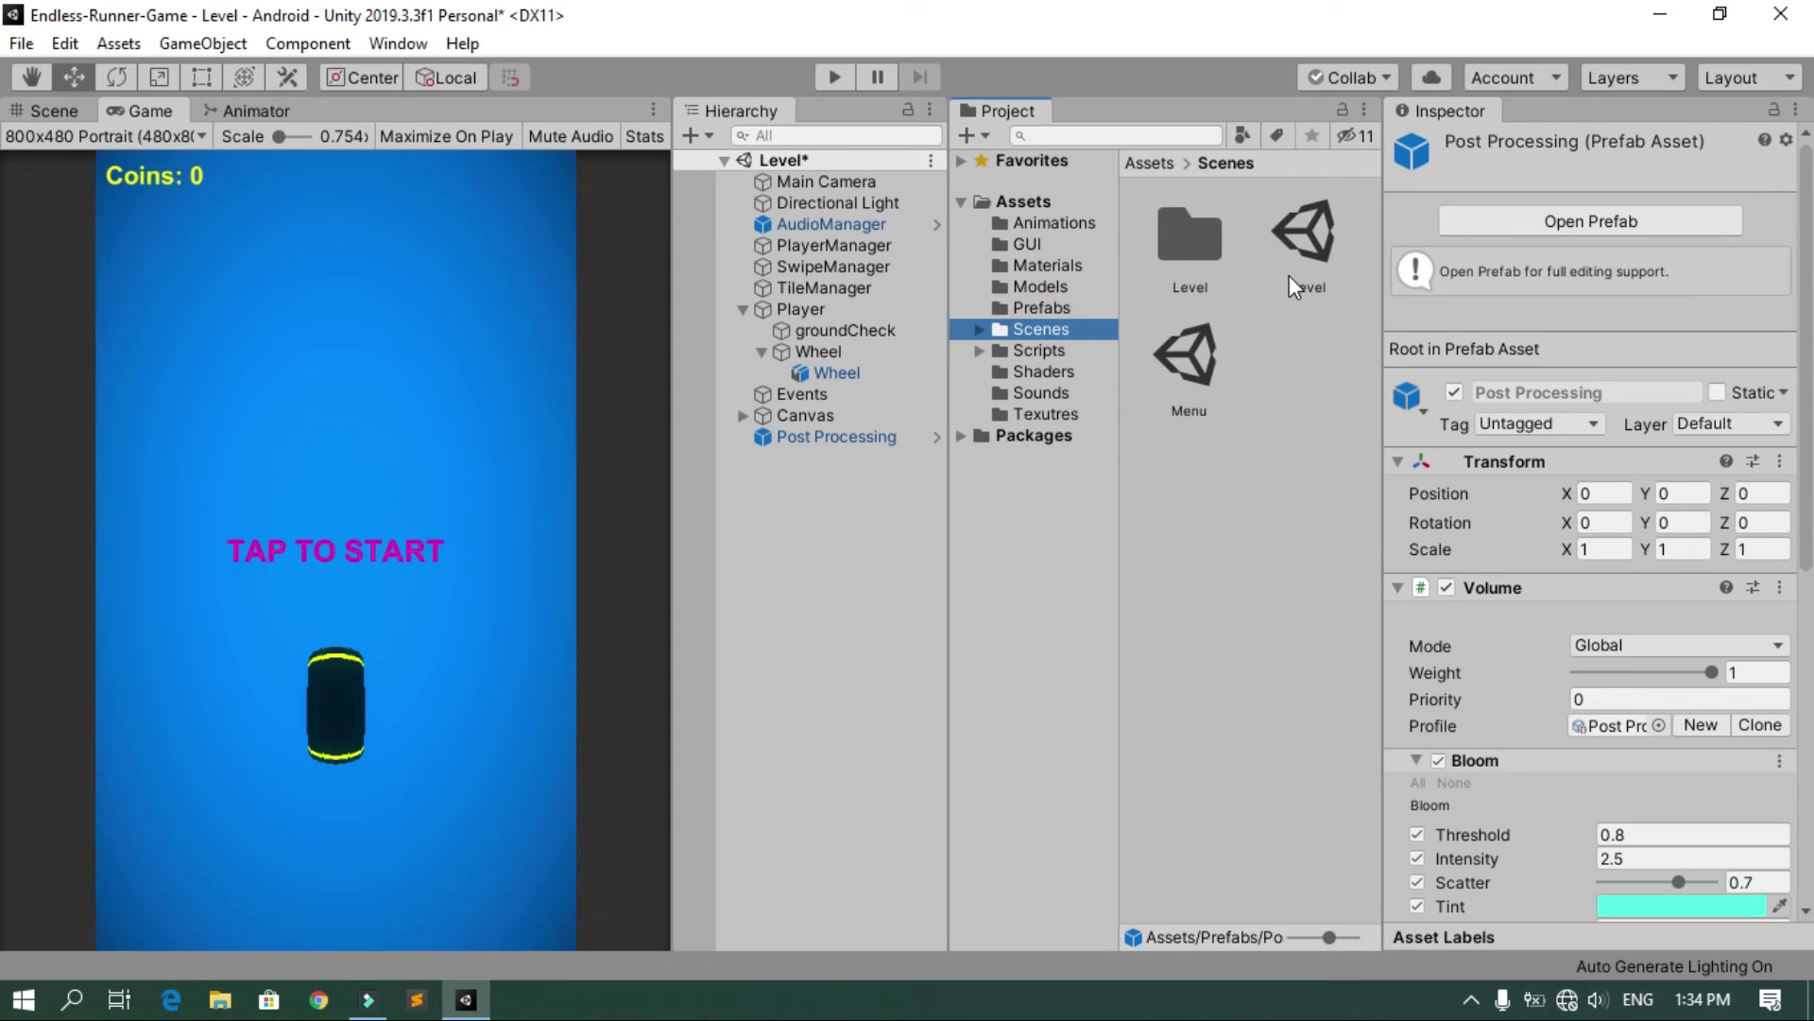
{"action": "double_click", "coordinate": [1211, 360]}
{"action": "left_click", "coordinate": [887, 554]}
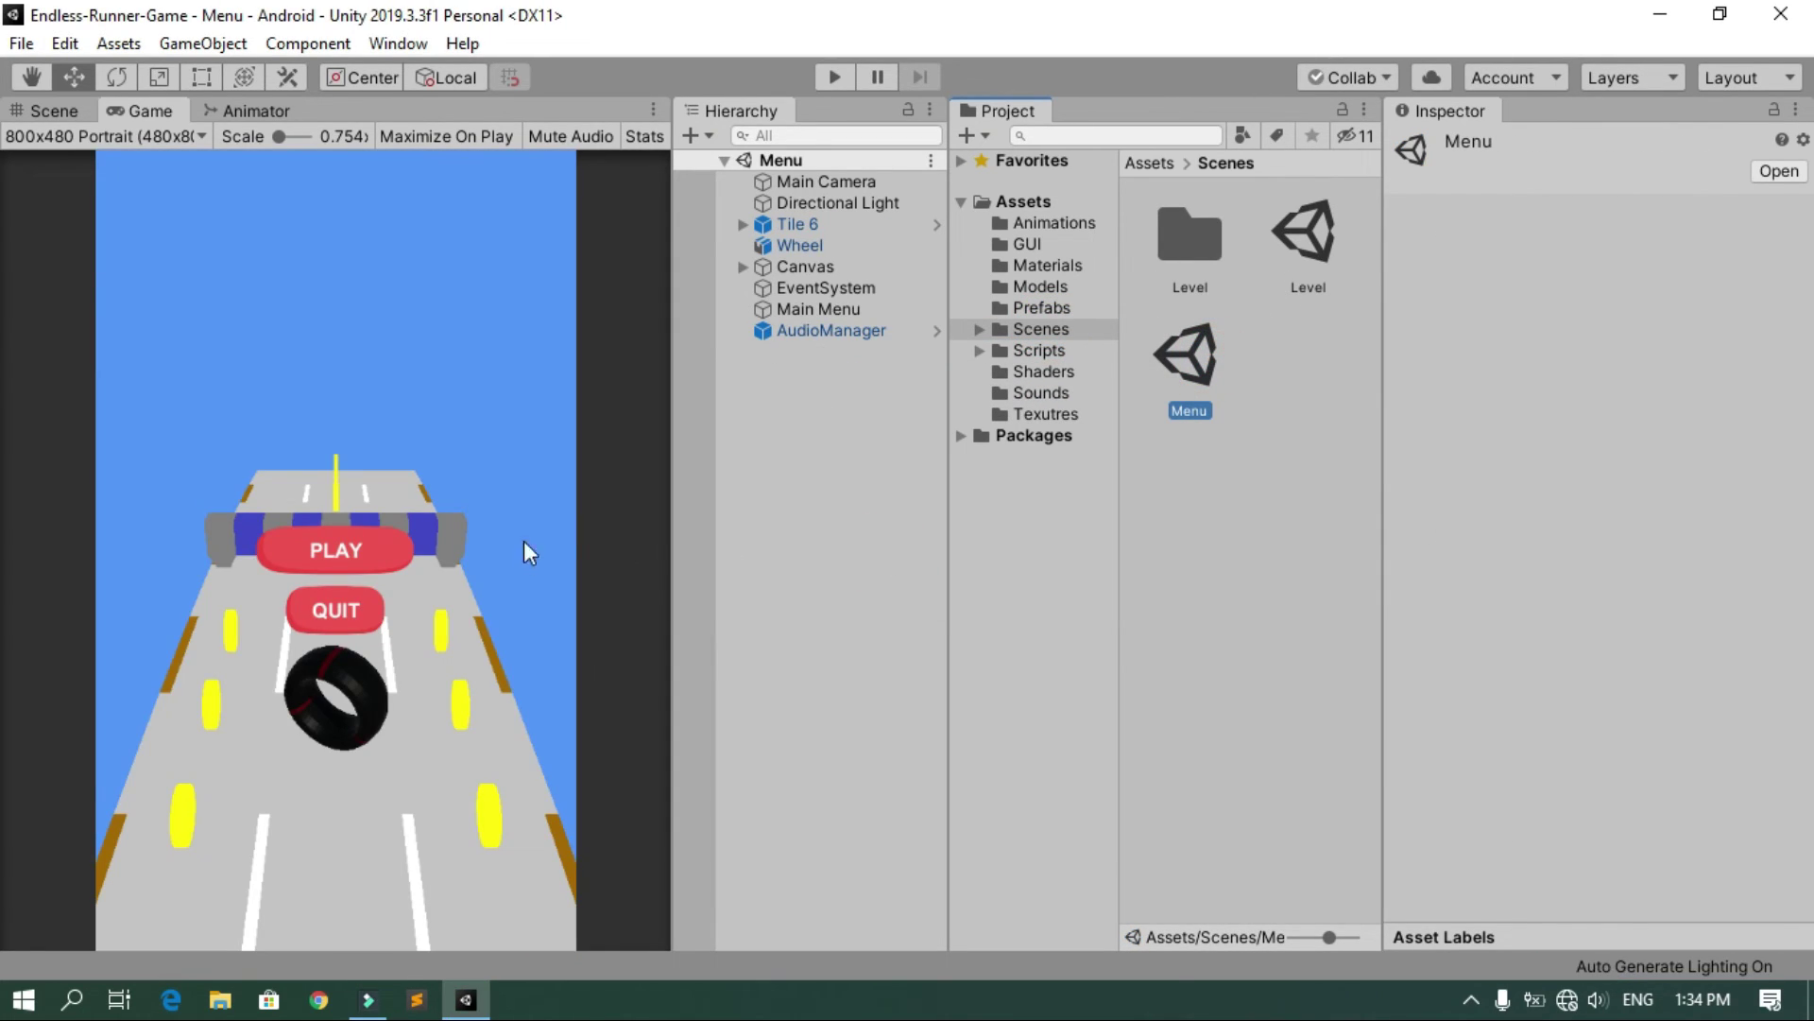
{"action": "left_click", "coordinate": [1069, 311]}
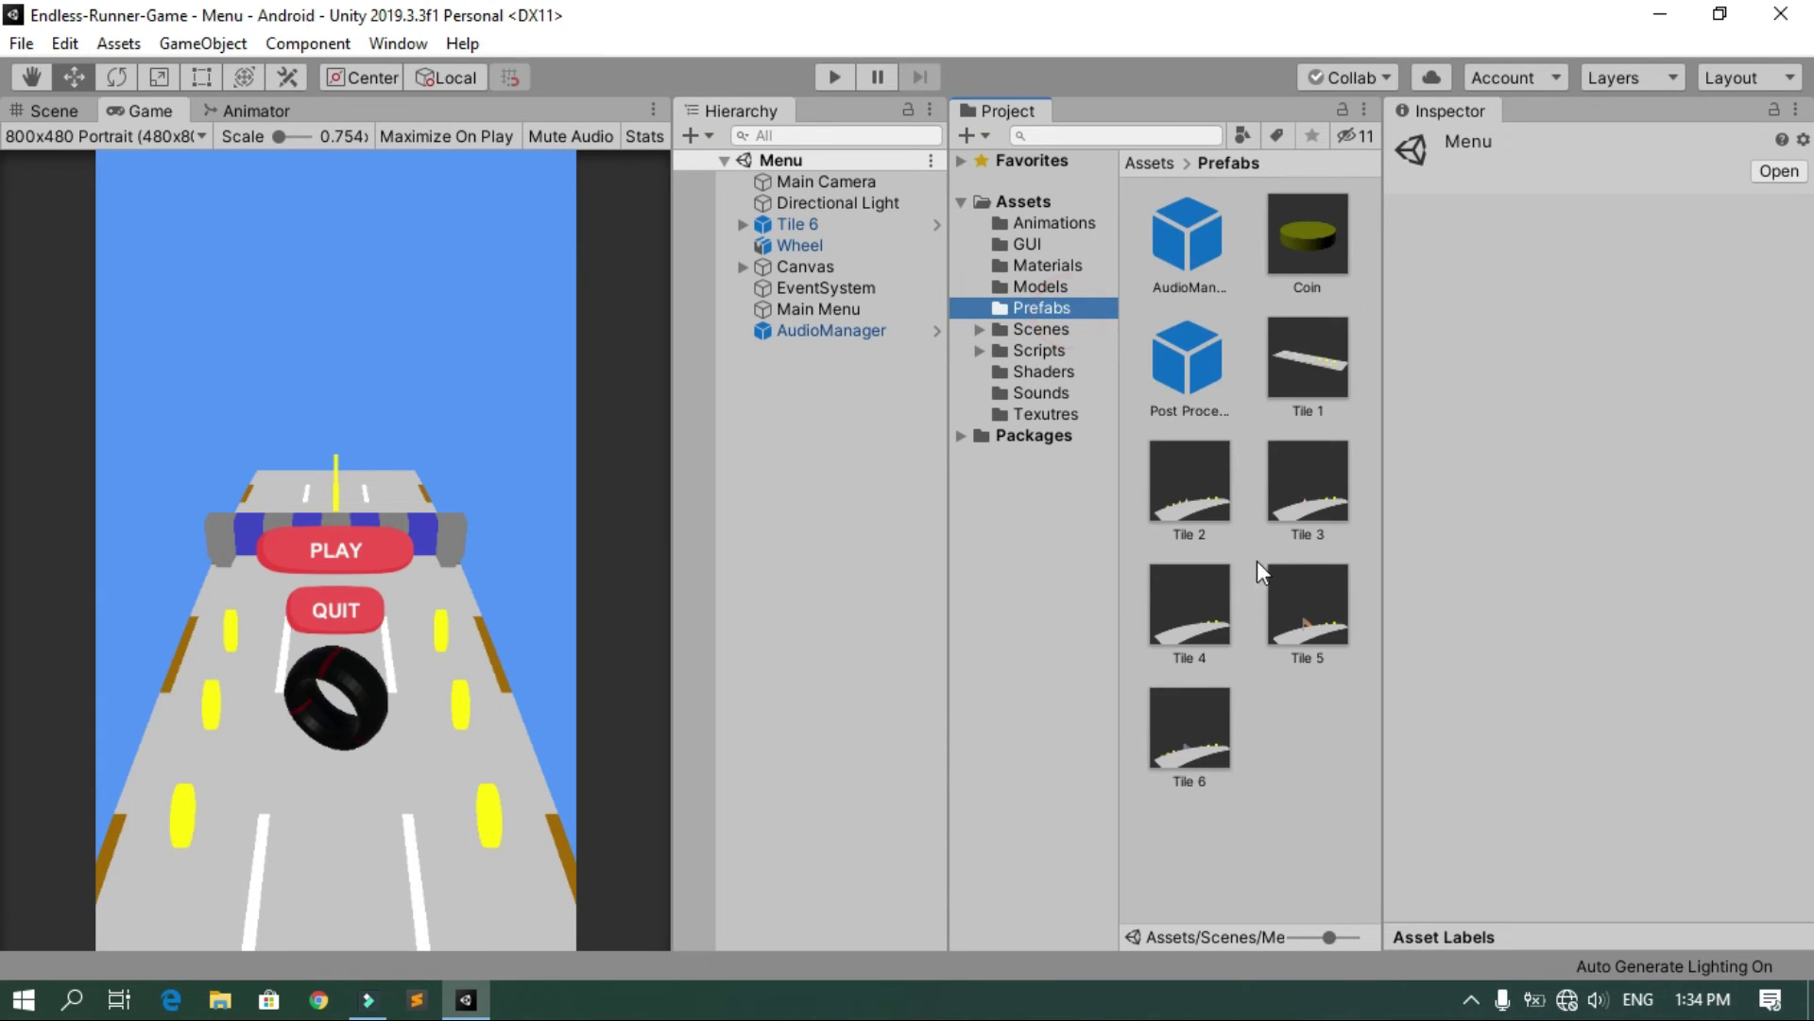
{"action": "left_click_drag", "start_coordinate": [1207, 370], "coordinate": [808, 503]}
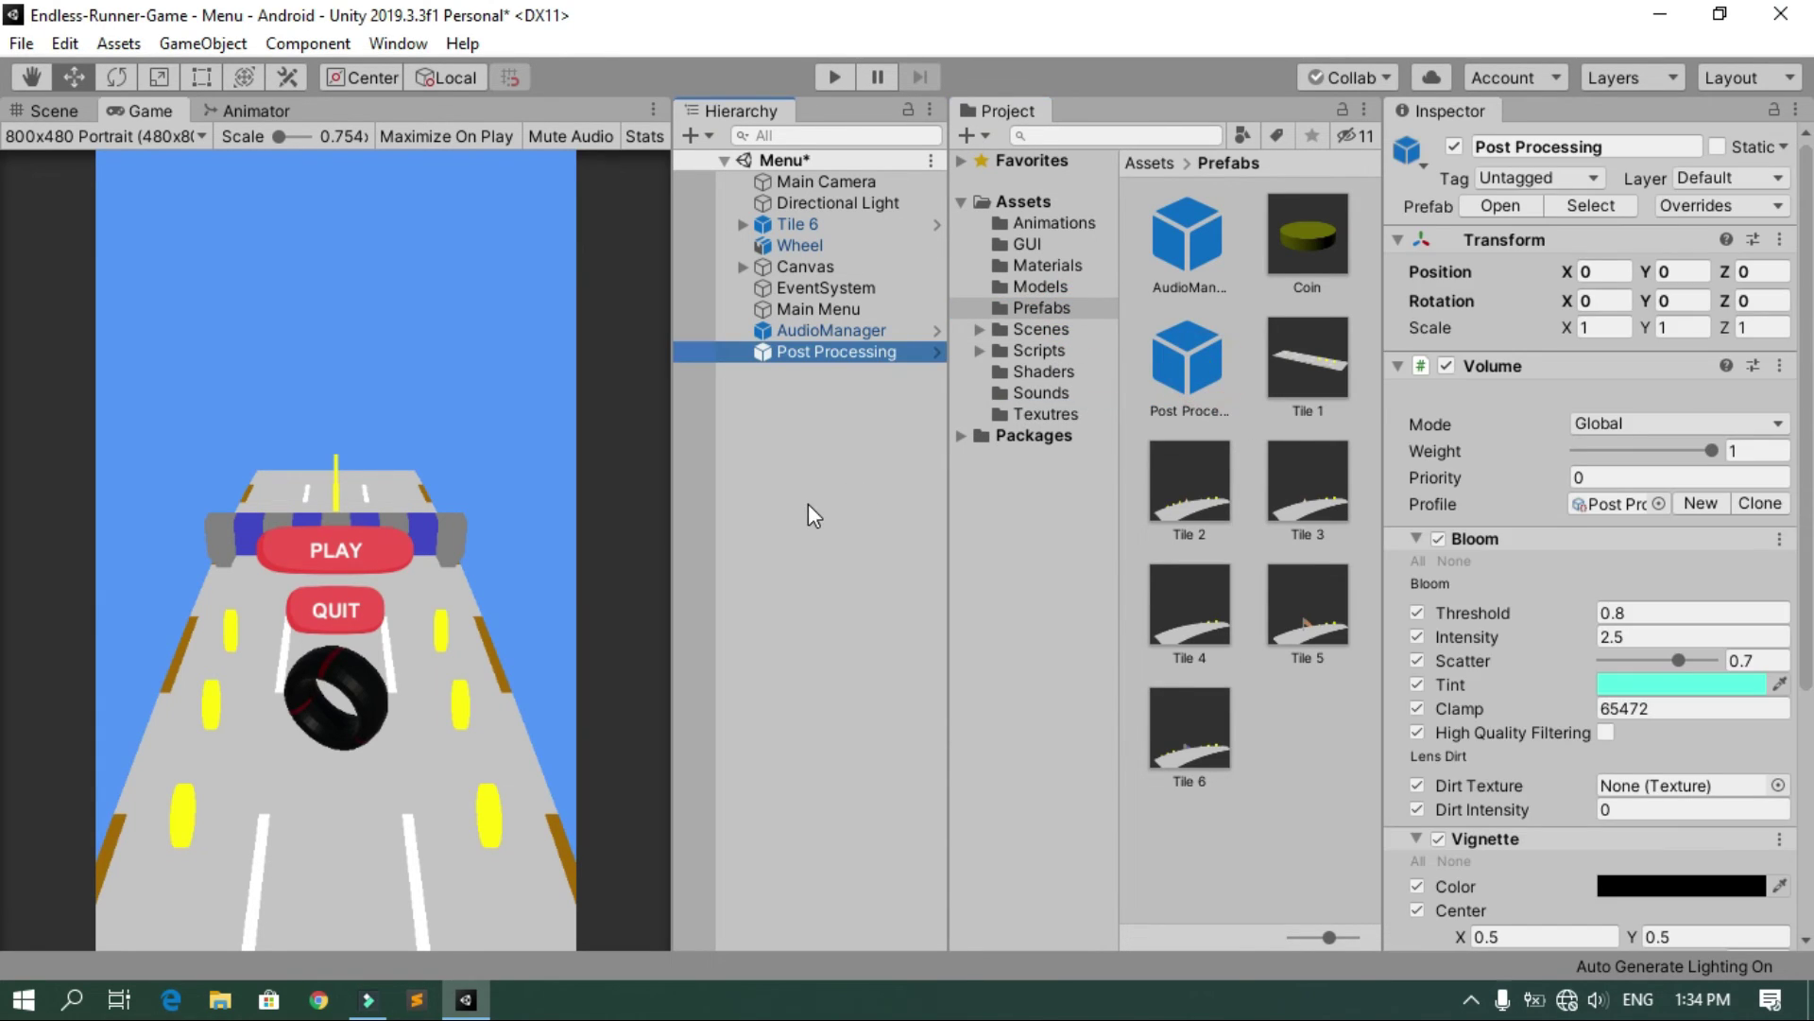
Attach the world-curving script from the Shaders folder to the Menu scene's Main Camera and enable Post Processing on the camera
{"action": "left_click", "coordinate": [1049, 350]}
{"action": "left_click", "coordinate": [1061, 371]}
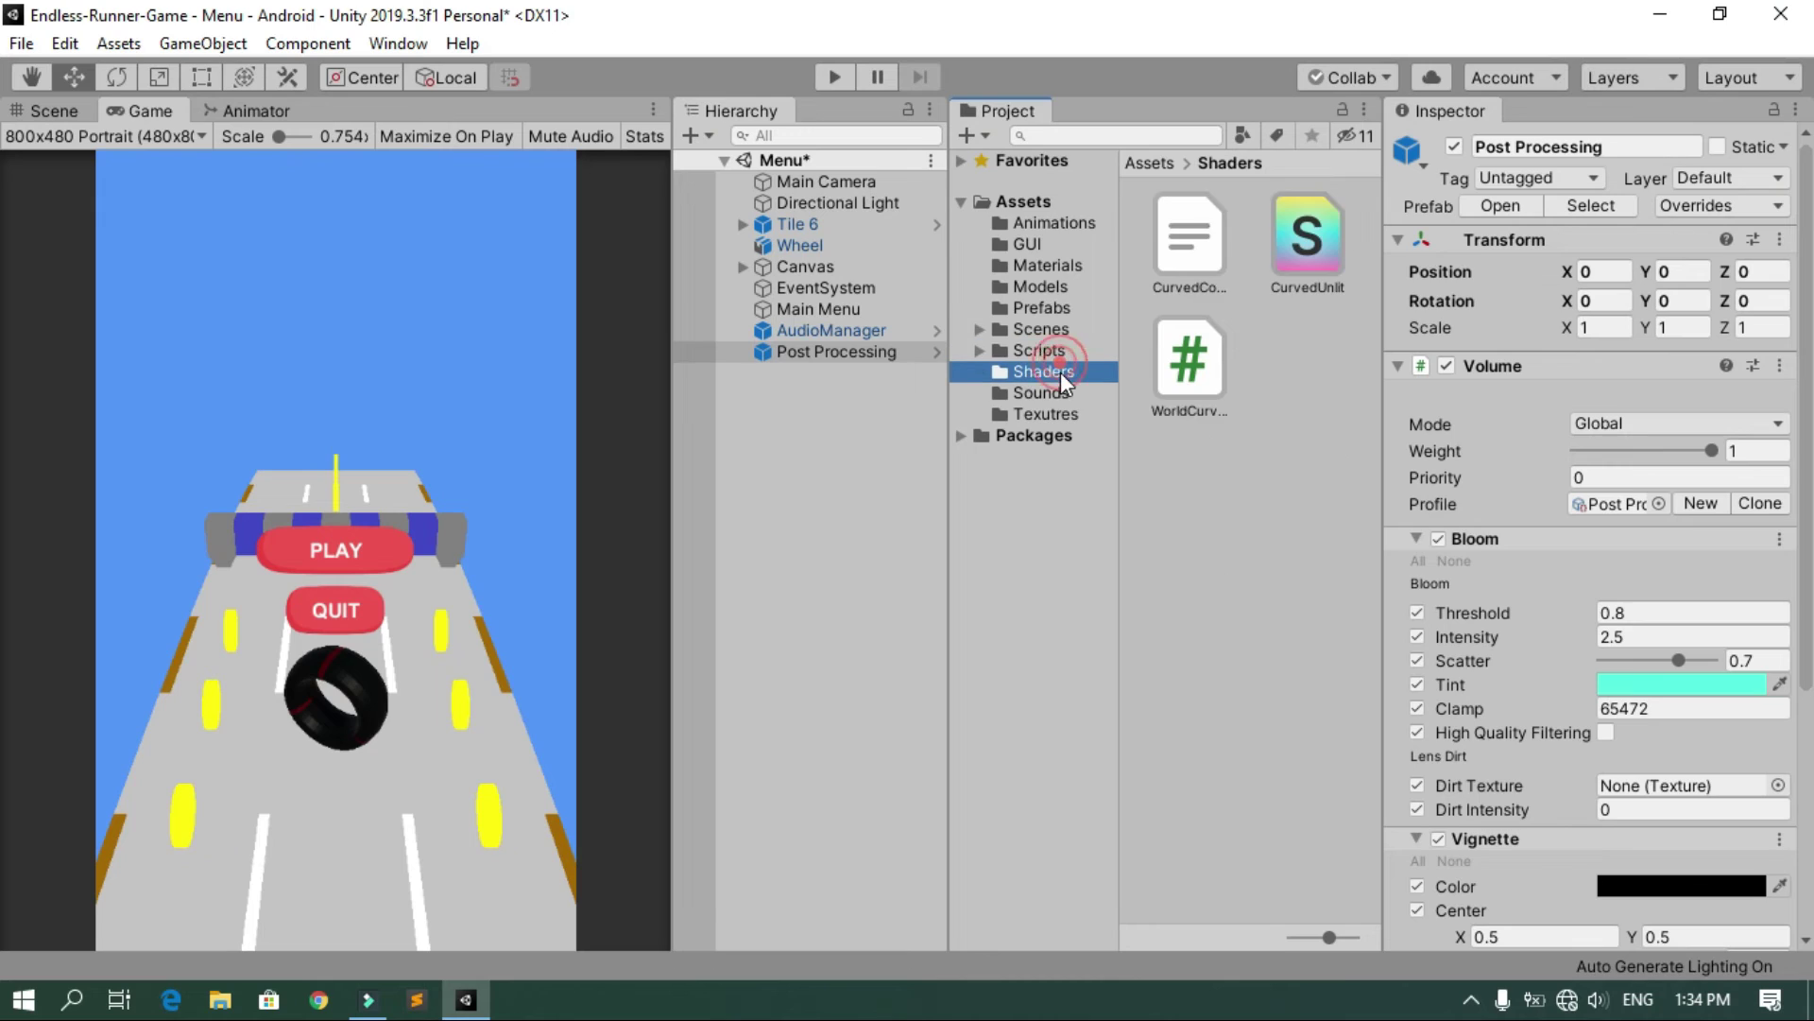
{"action": "left_click_drag", "start_coordinate": [1193, 369], "coordinate": [826, 179]}
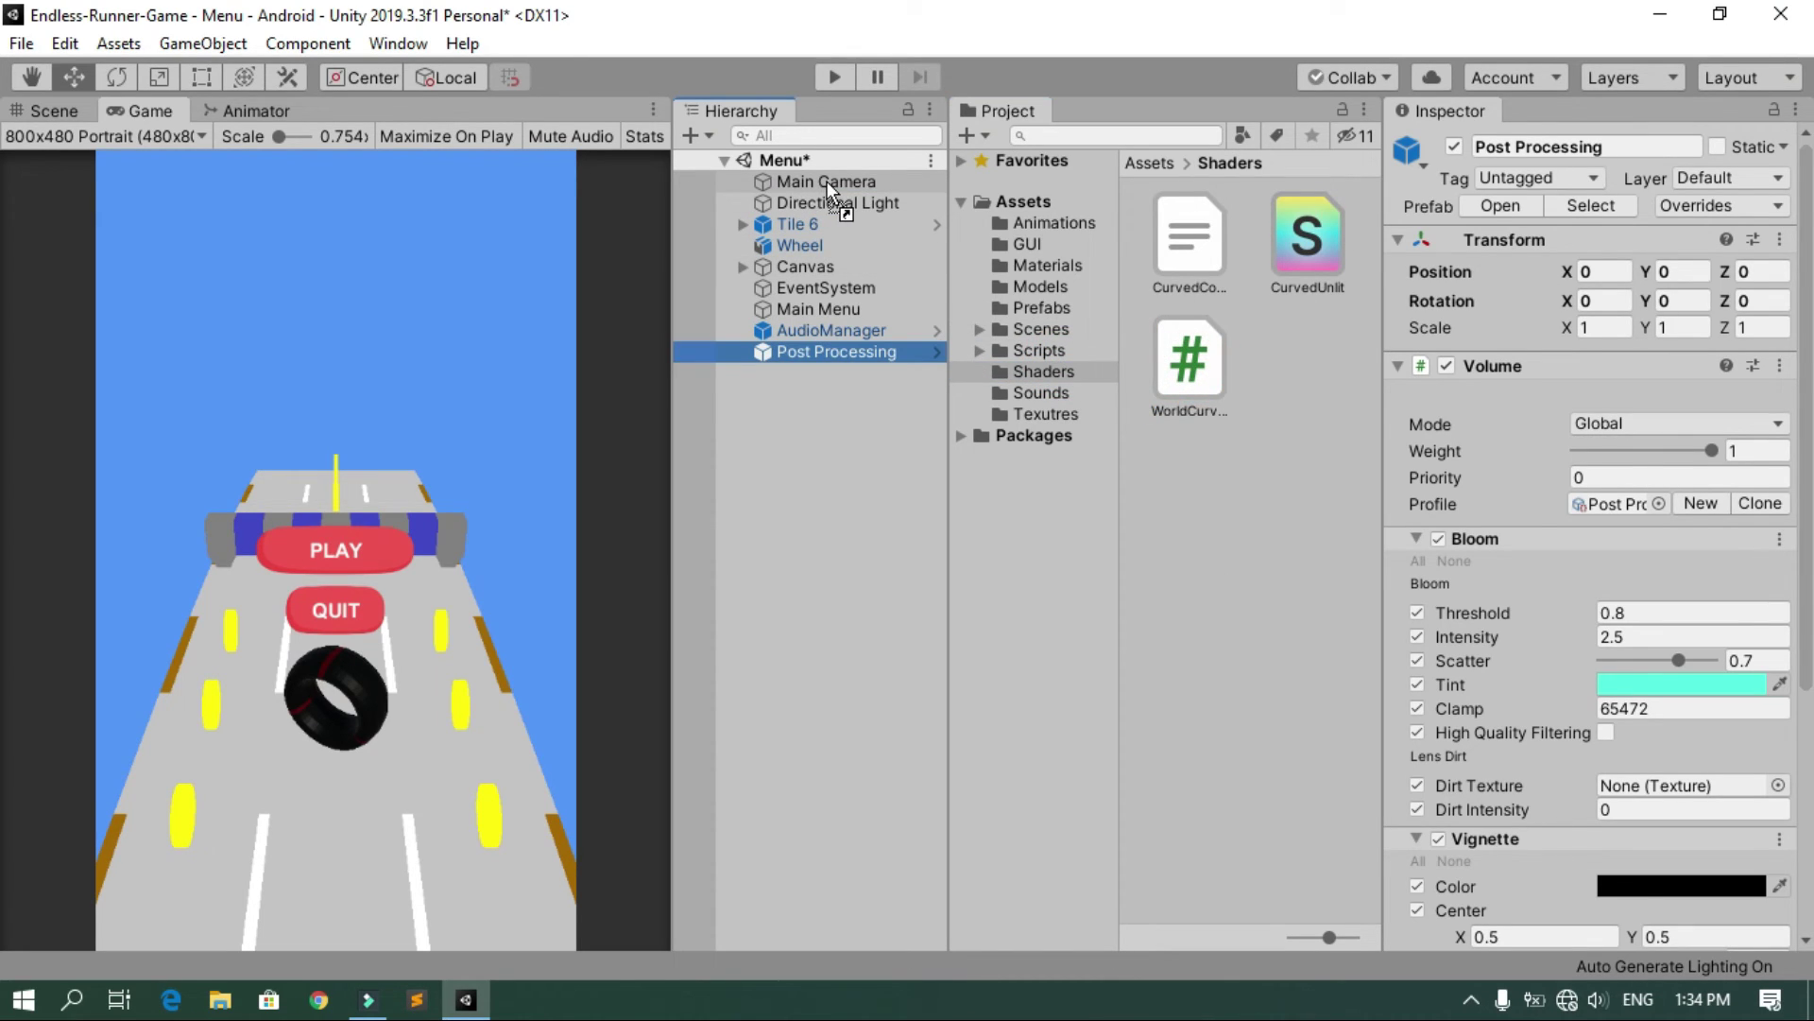
{"action": "left_click", "coordinate": [879, 181]}
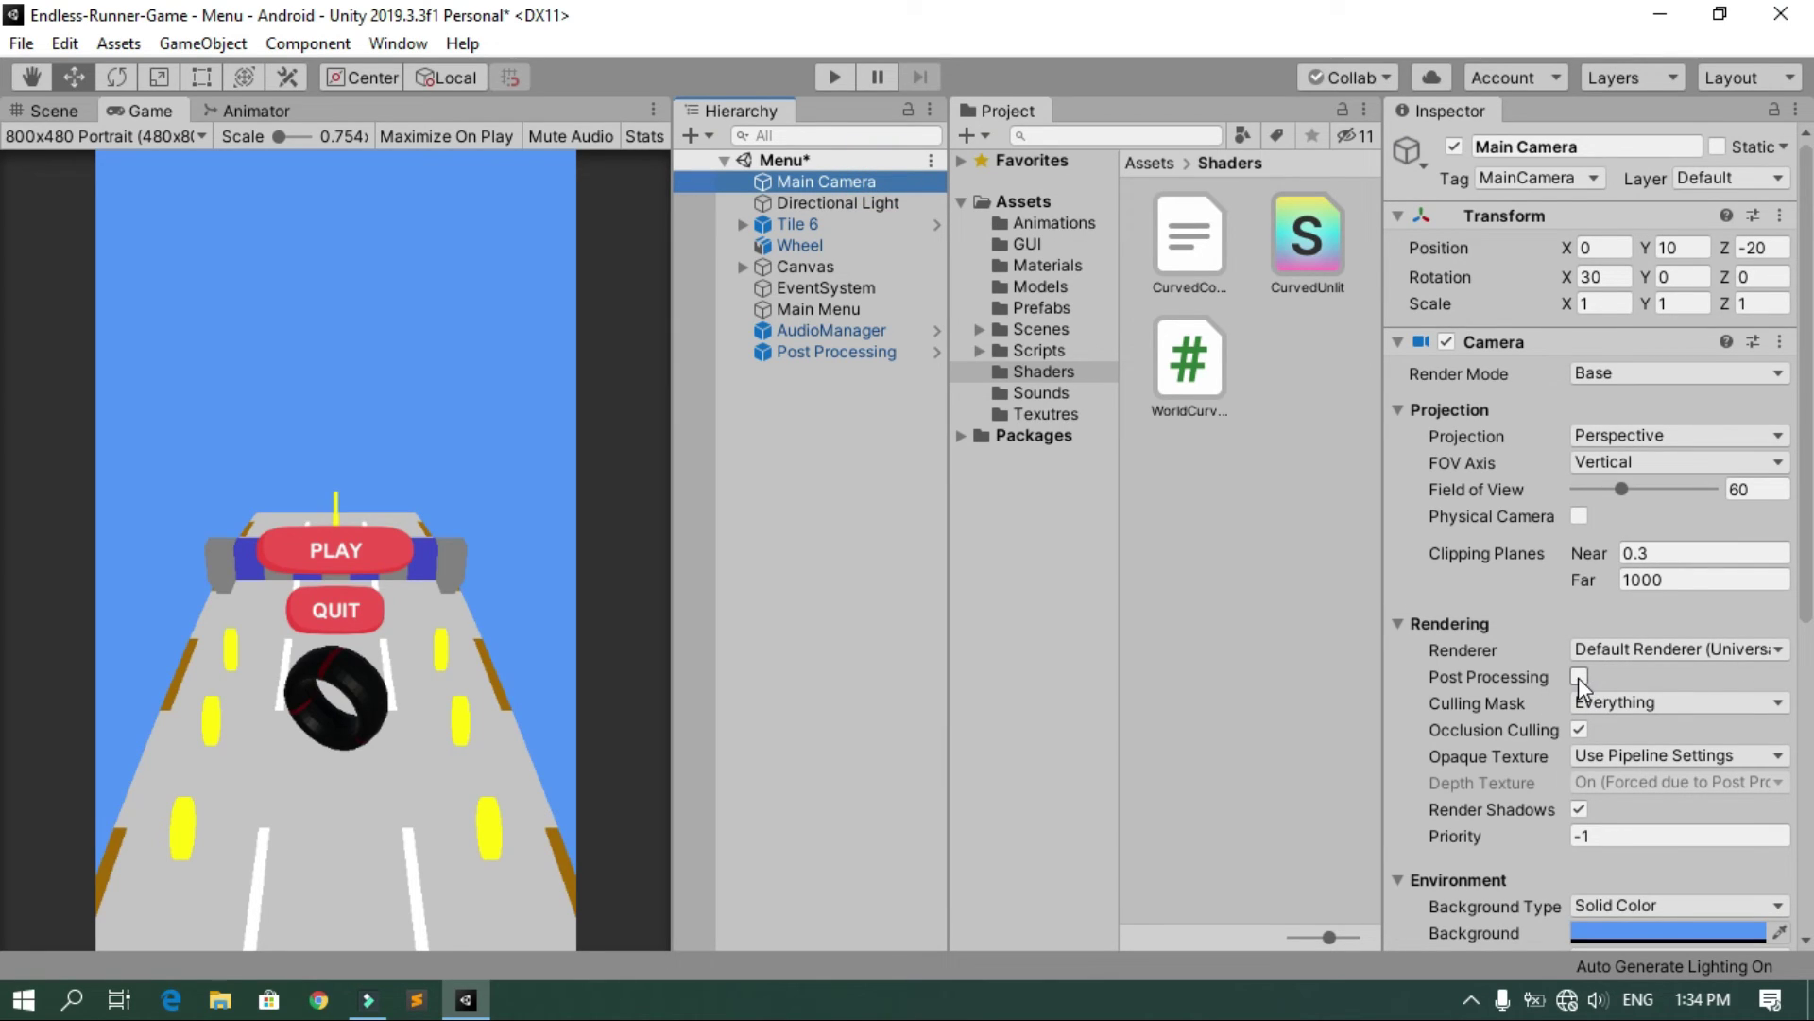
{"action": "left_click", "coordinate": [1578, 677]}
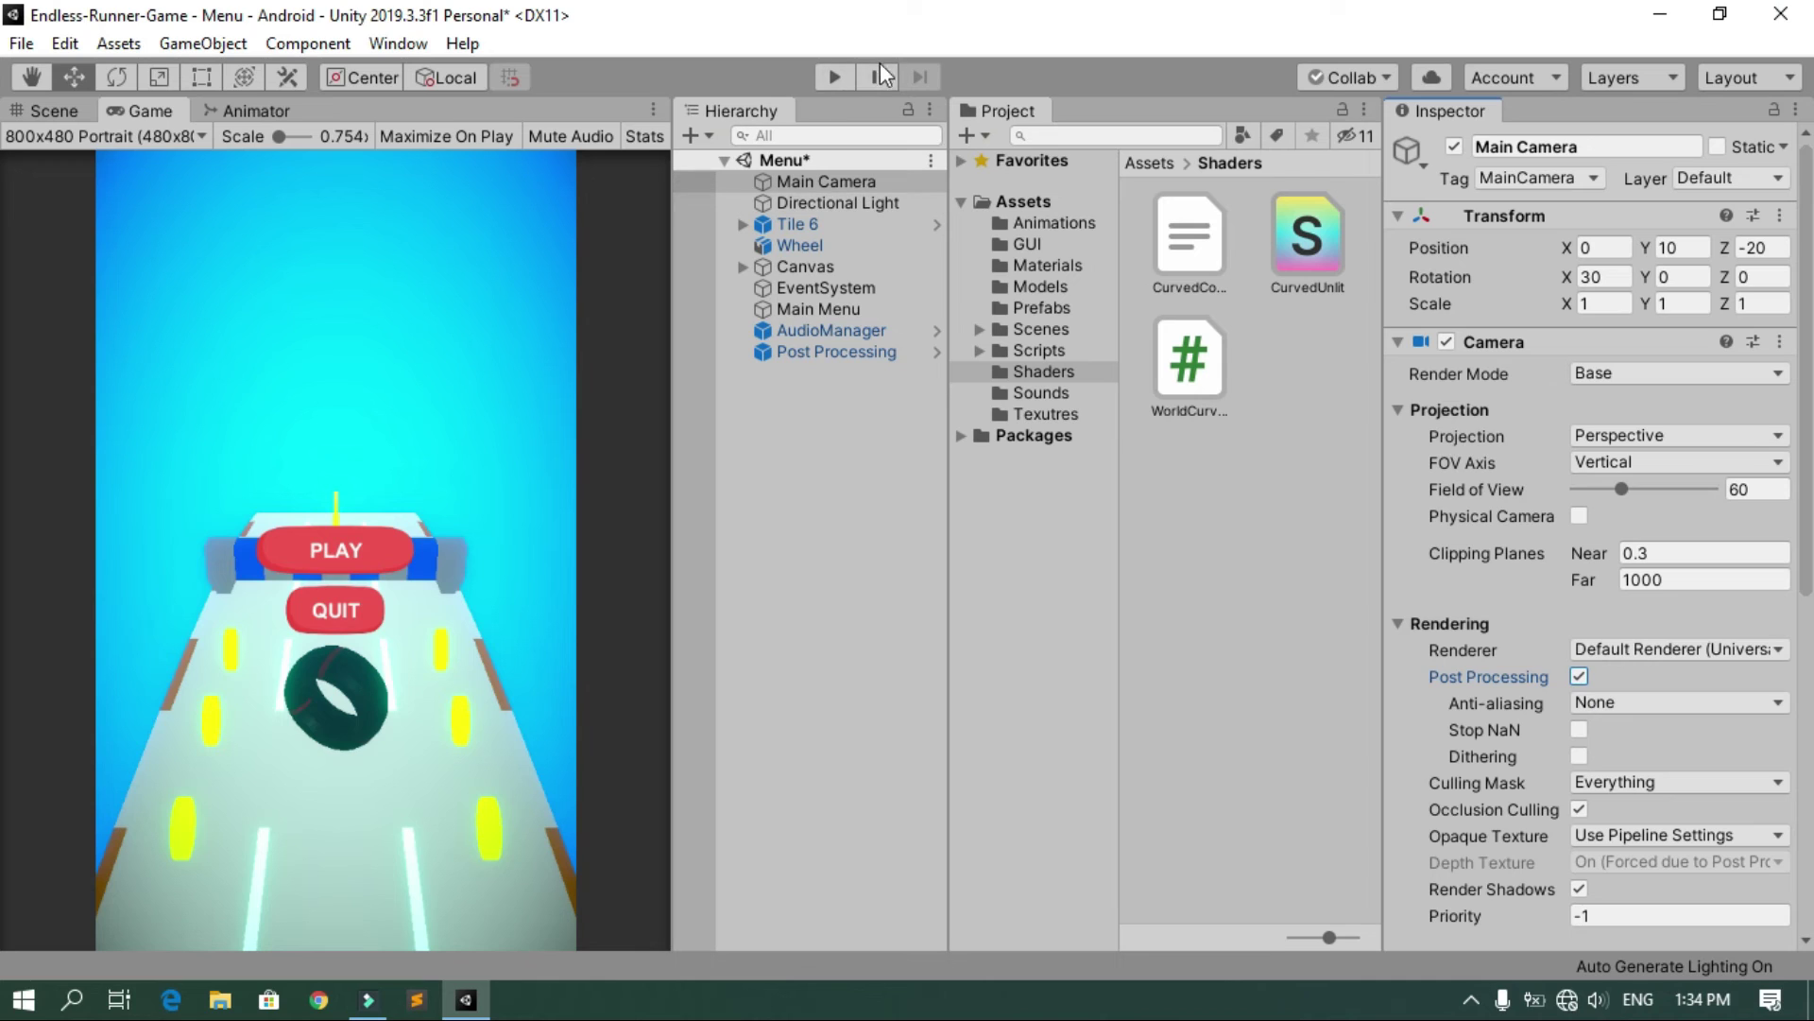
Run the game from the Menu scene, start the level and steer the wheel to check the finished look
{"action": "left_click", "coordinate": [832, 79]}
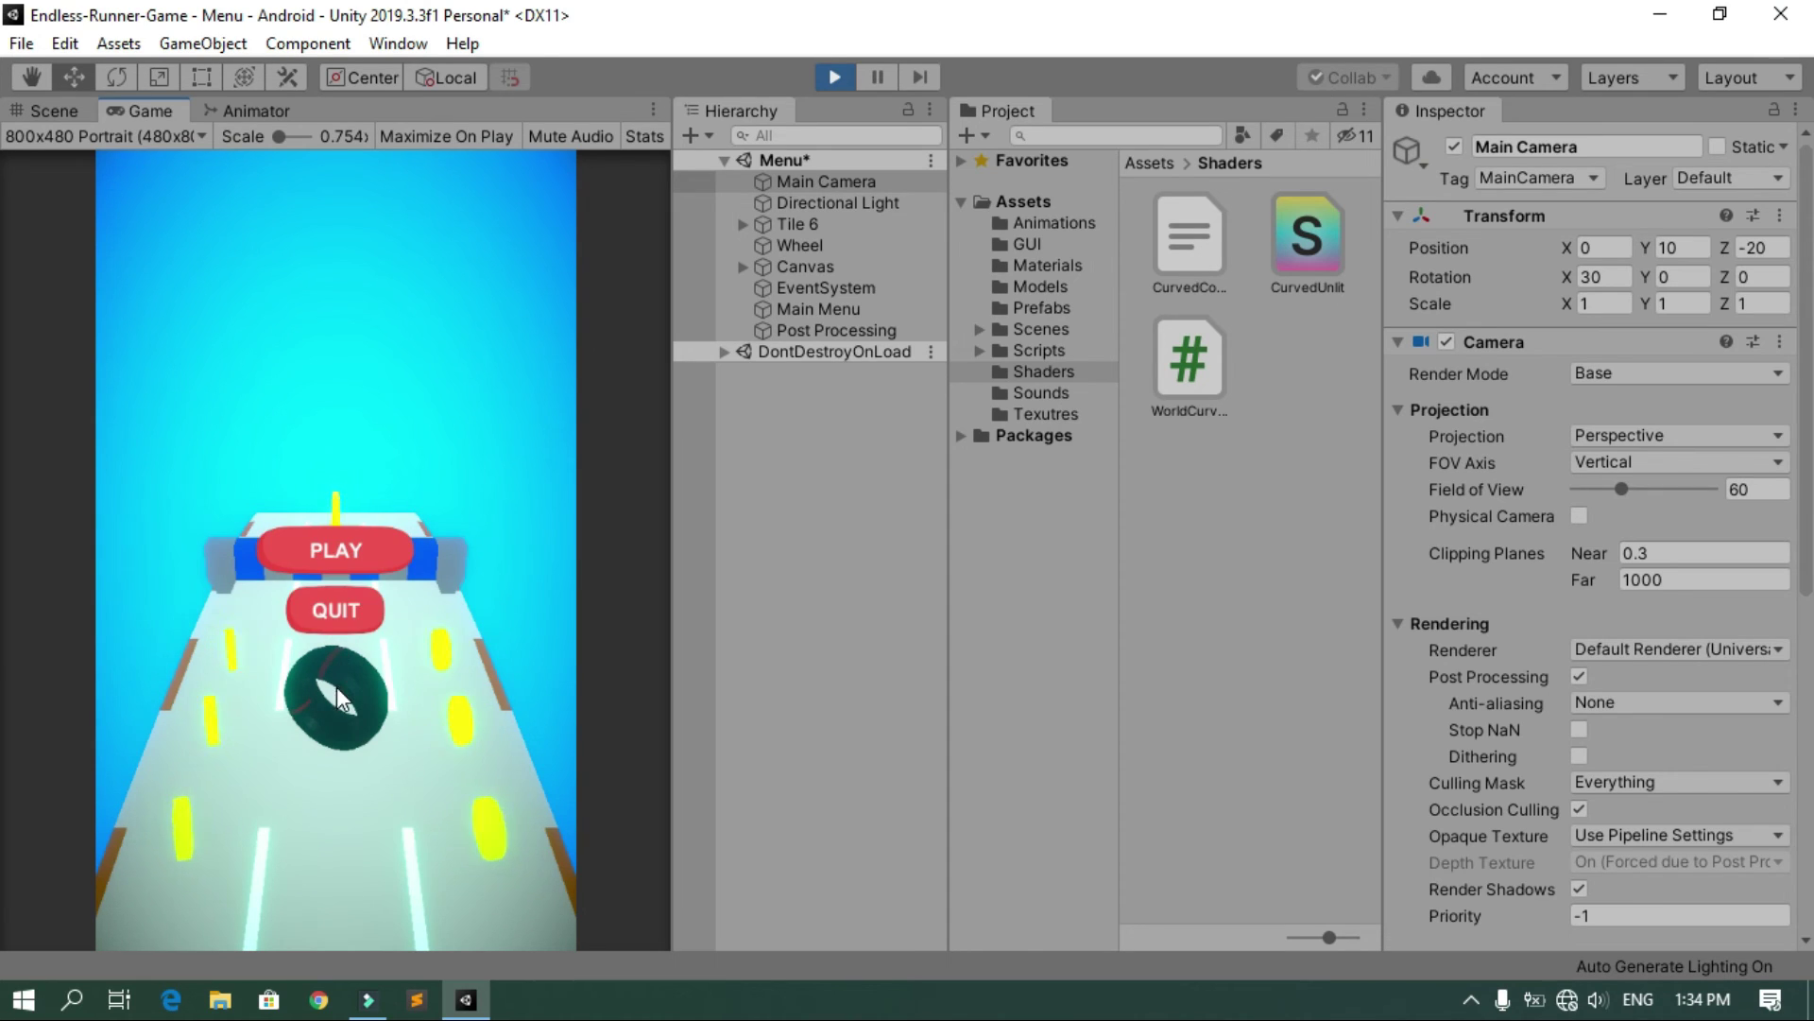
{"action": "left_click", "coordinate": [350, 546]}
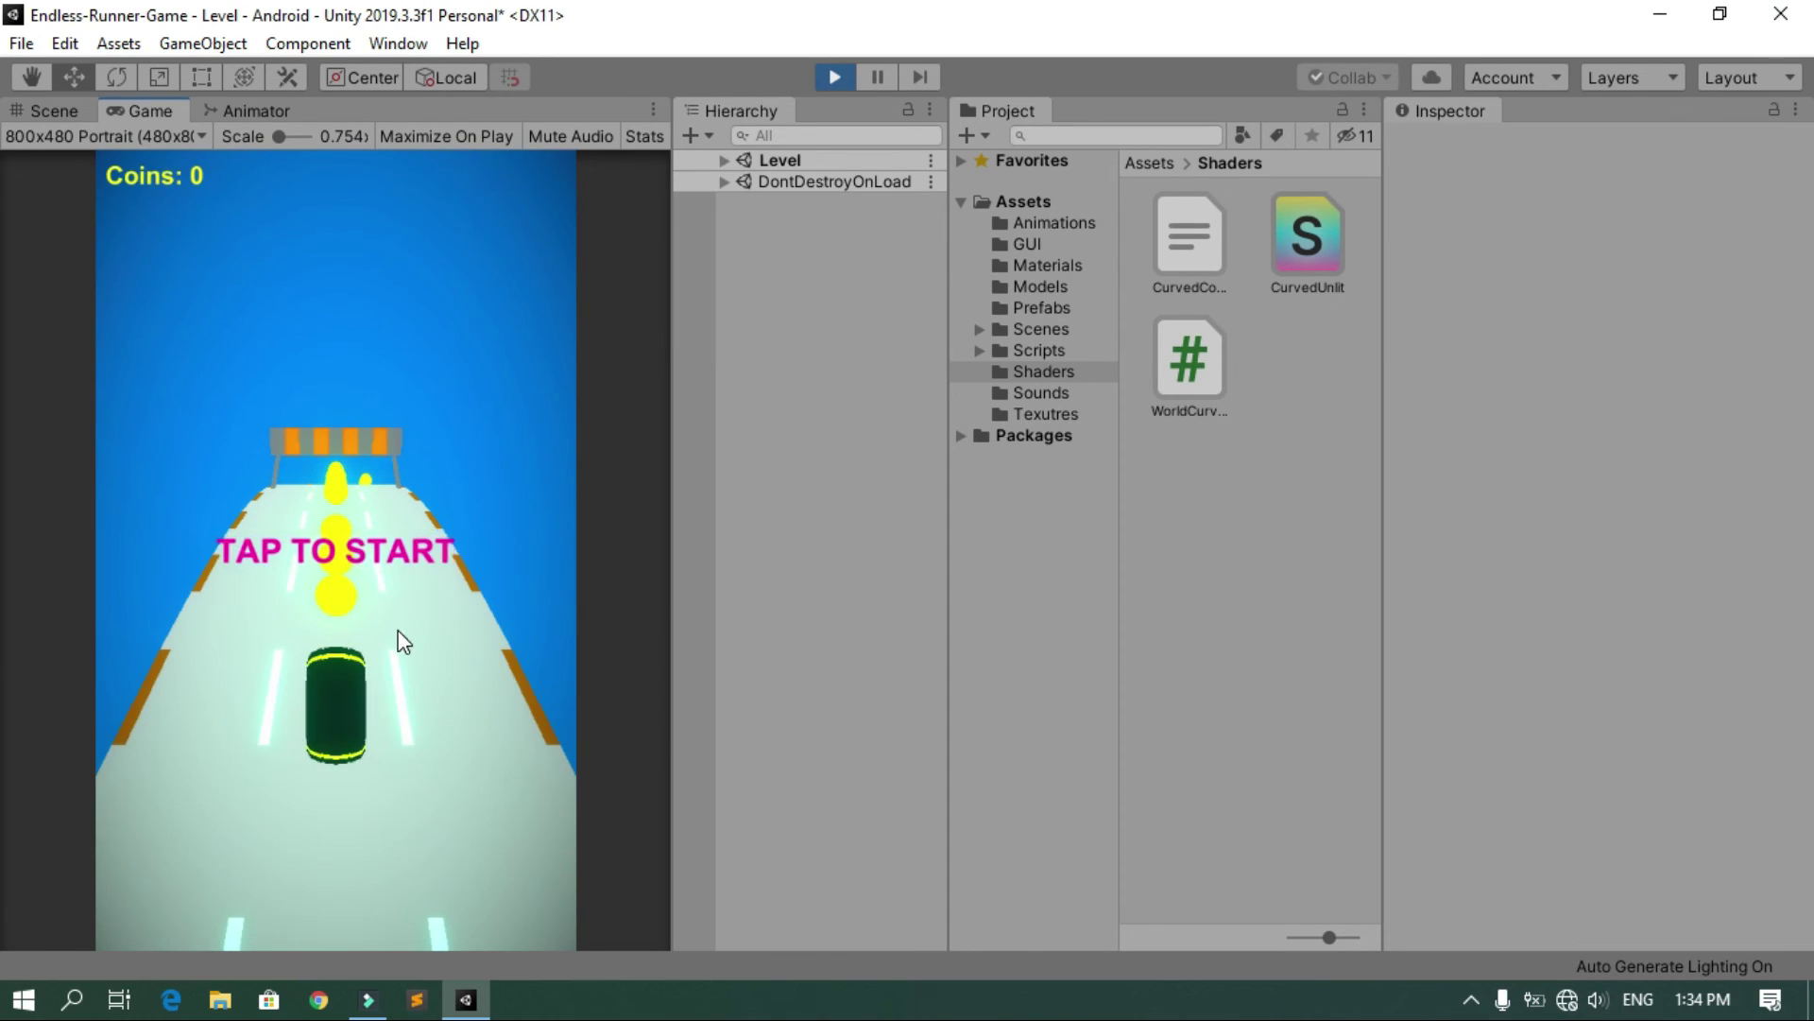
{"action": "left_click", "coordinate": [395, 632]}
{"action": "left_click_drag", "start_coordinate": [423, 591], "coordinate": [455, 497]}
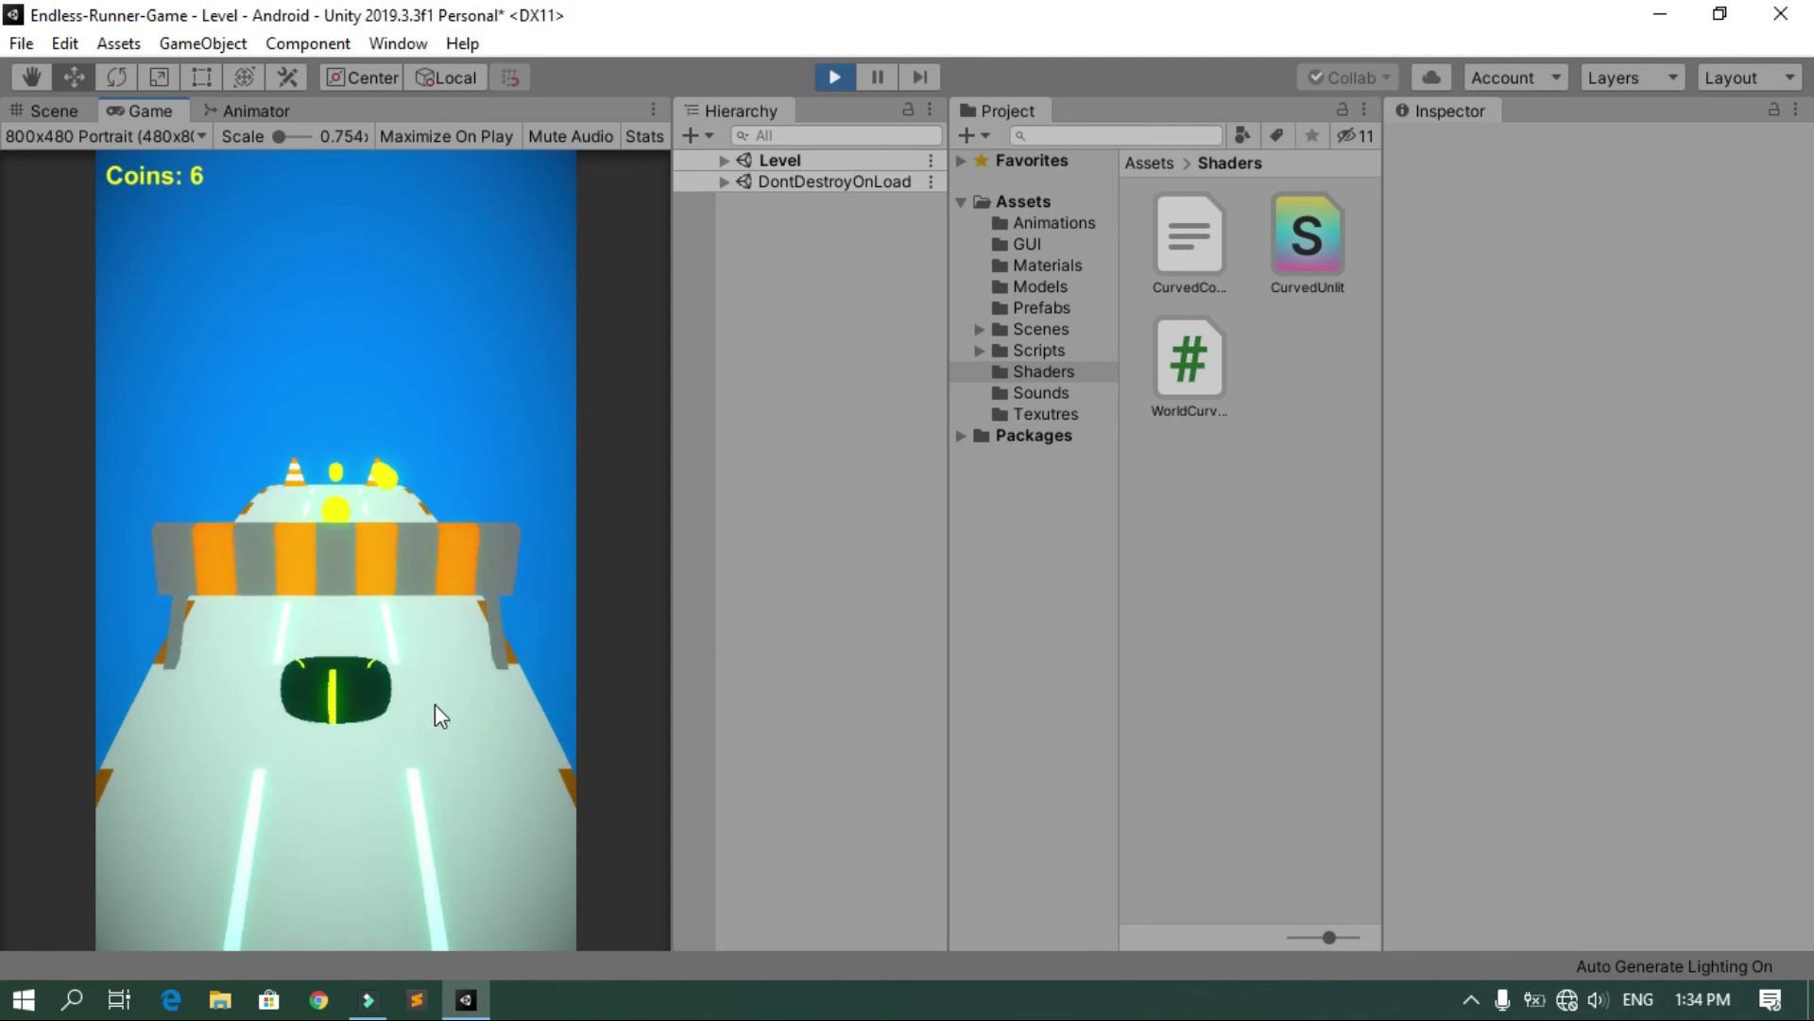
{"action": "left_click_drag", "start_coordinate": [444, 657], "coordinate": [484, 595]}
{"action": "left_click_drag", "start_coordinate": [223, 595], "coordinate": [530, 610]}
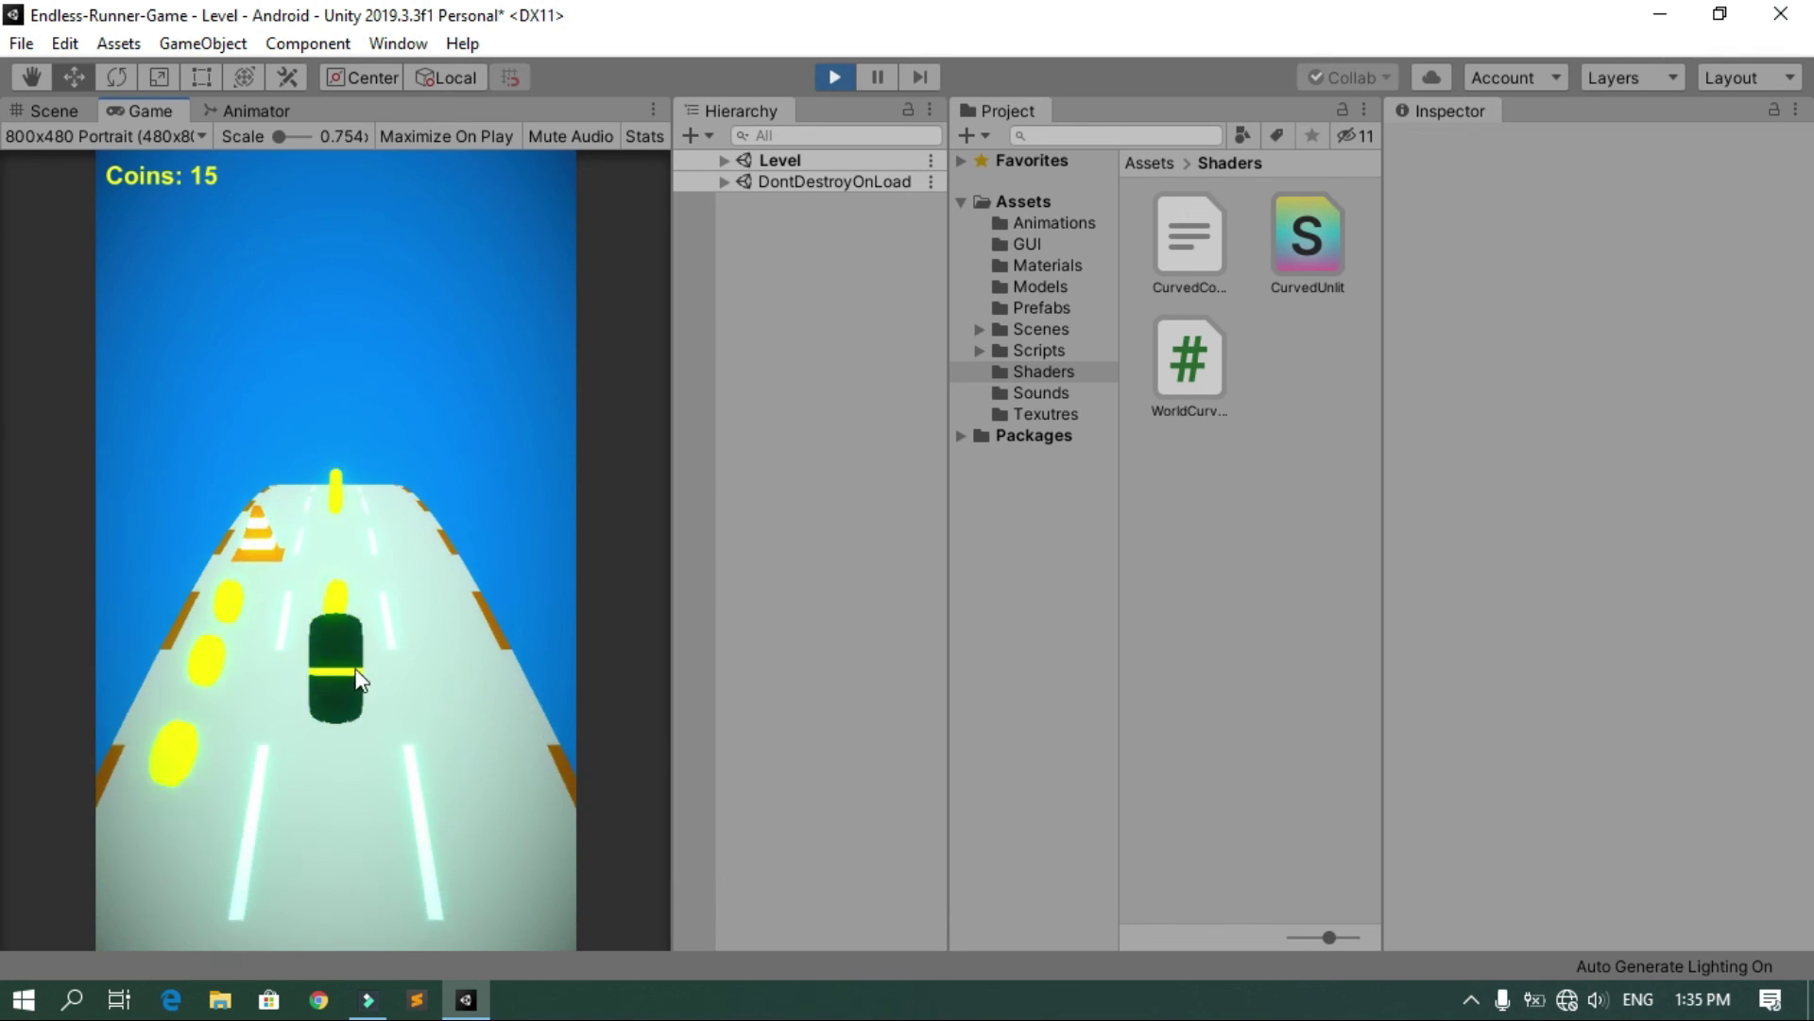
{"action": "left_click_drag", "start_coordinate": [357, 679], "coordinate": [354, 802]}
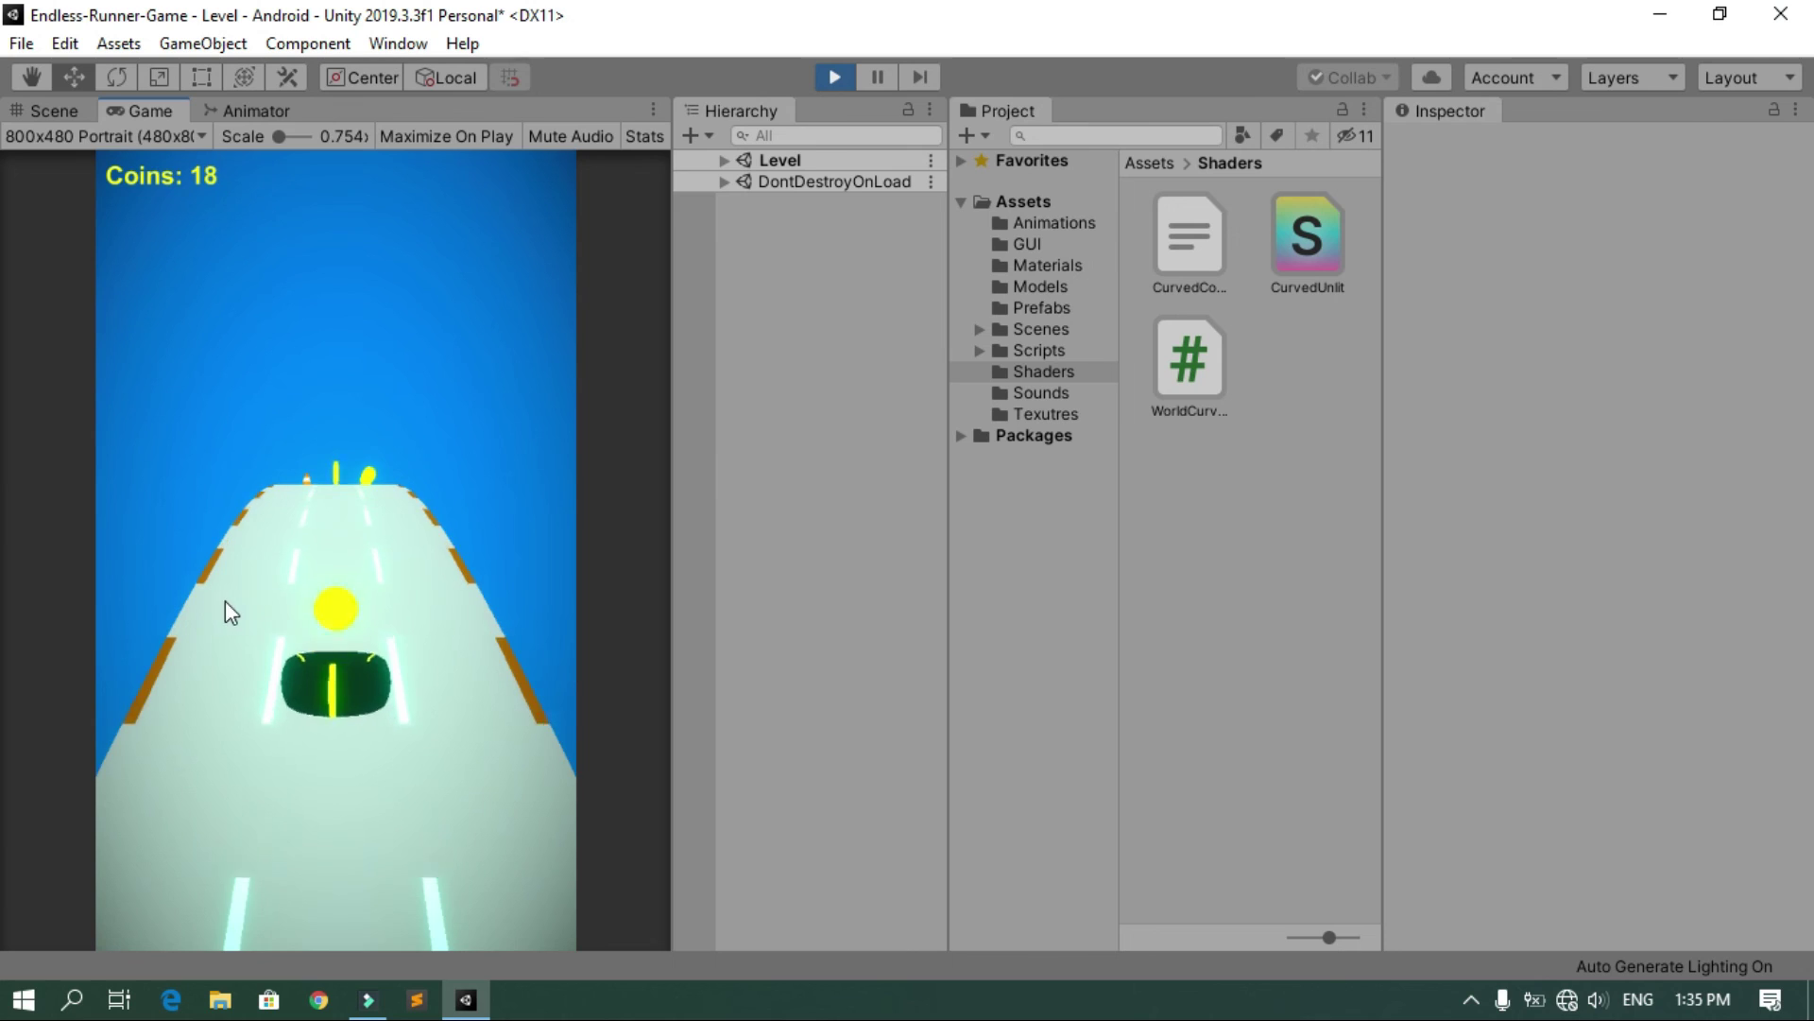
{"action": "left_click_drag", "start_coordinate": [230, 612], "coordinate": [138, 636]}
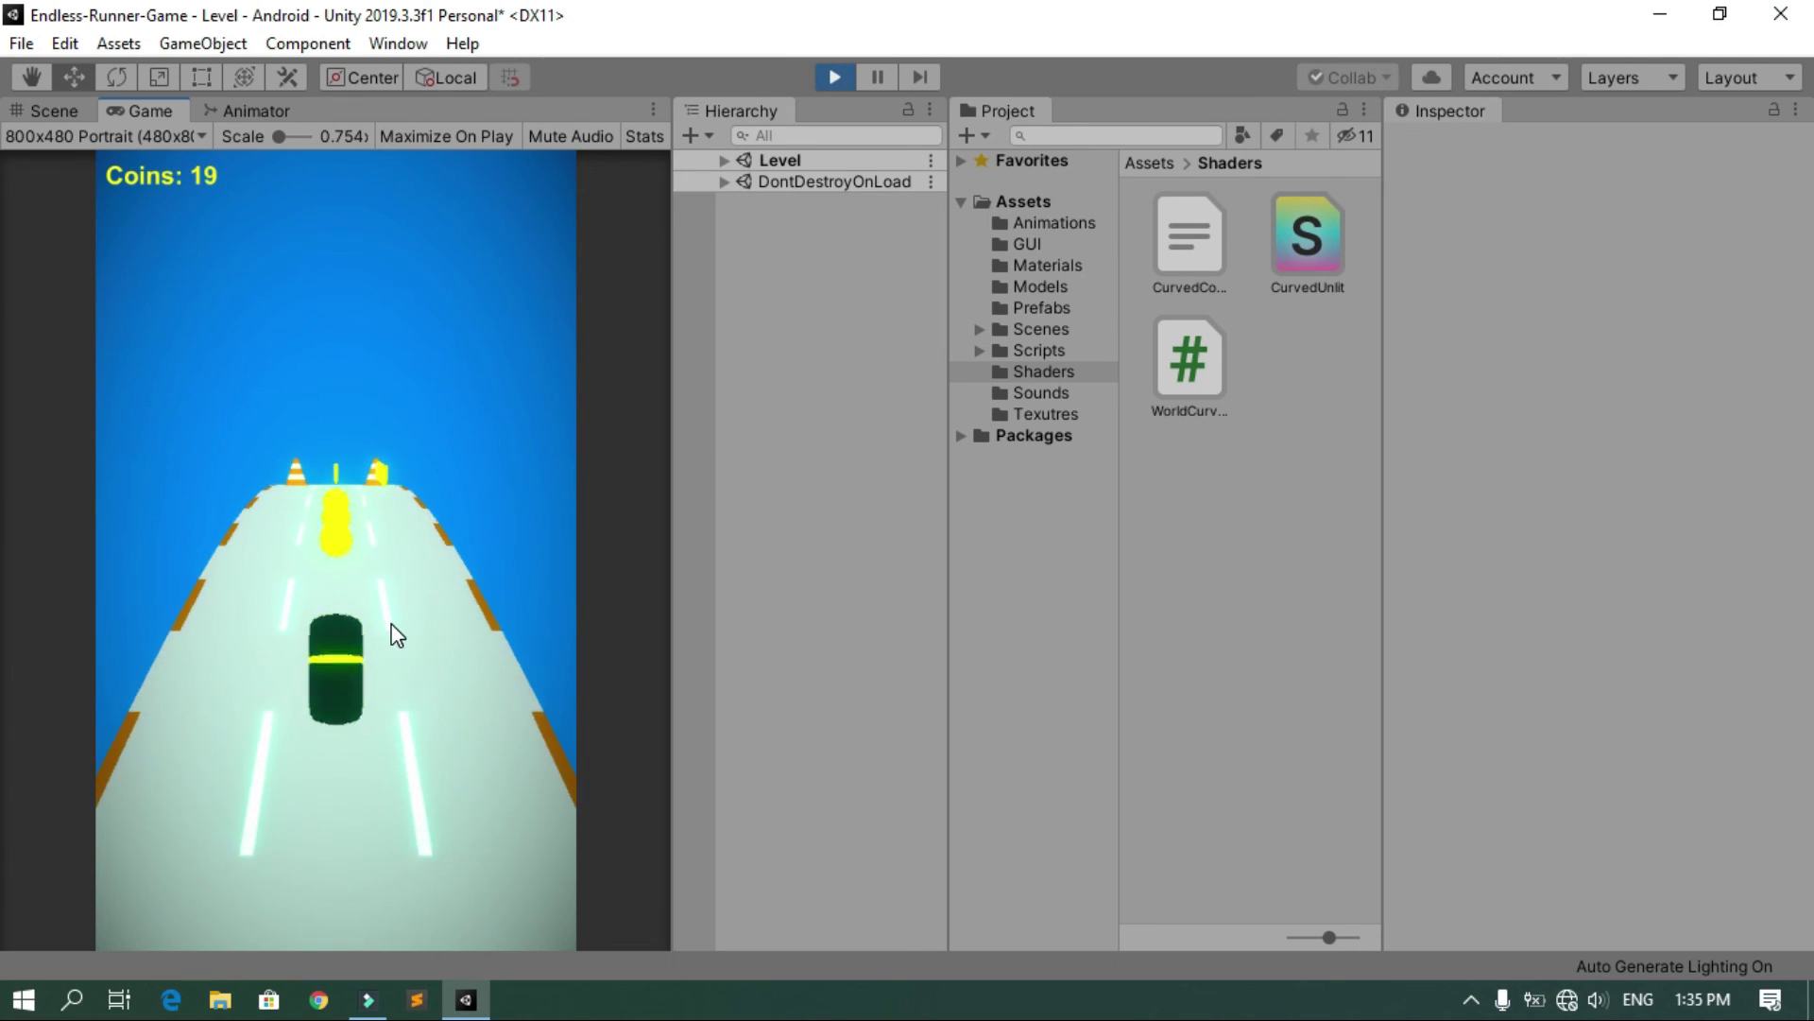
{"action": "left_click_drag", "start_coordinate": [305, 583], "coordinate": [325, 650]}
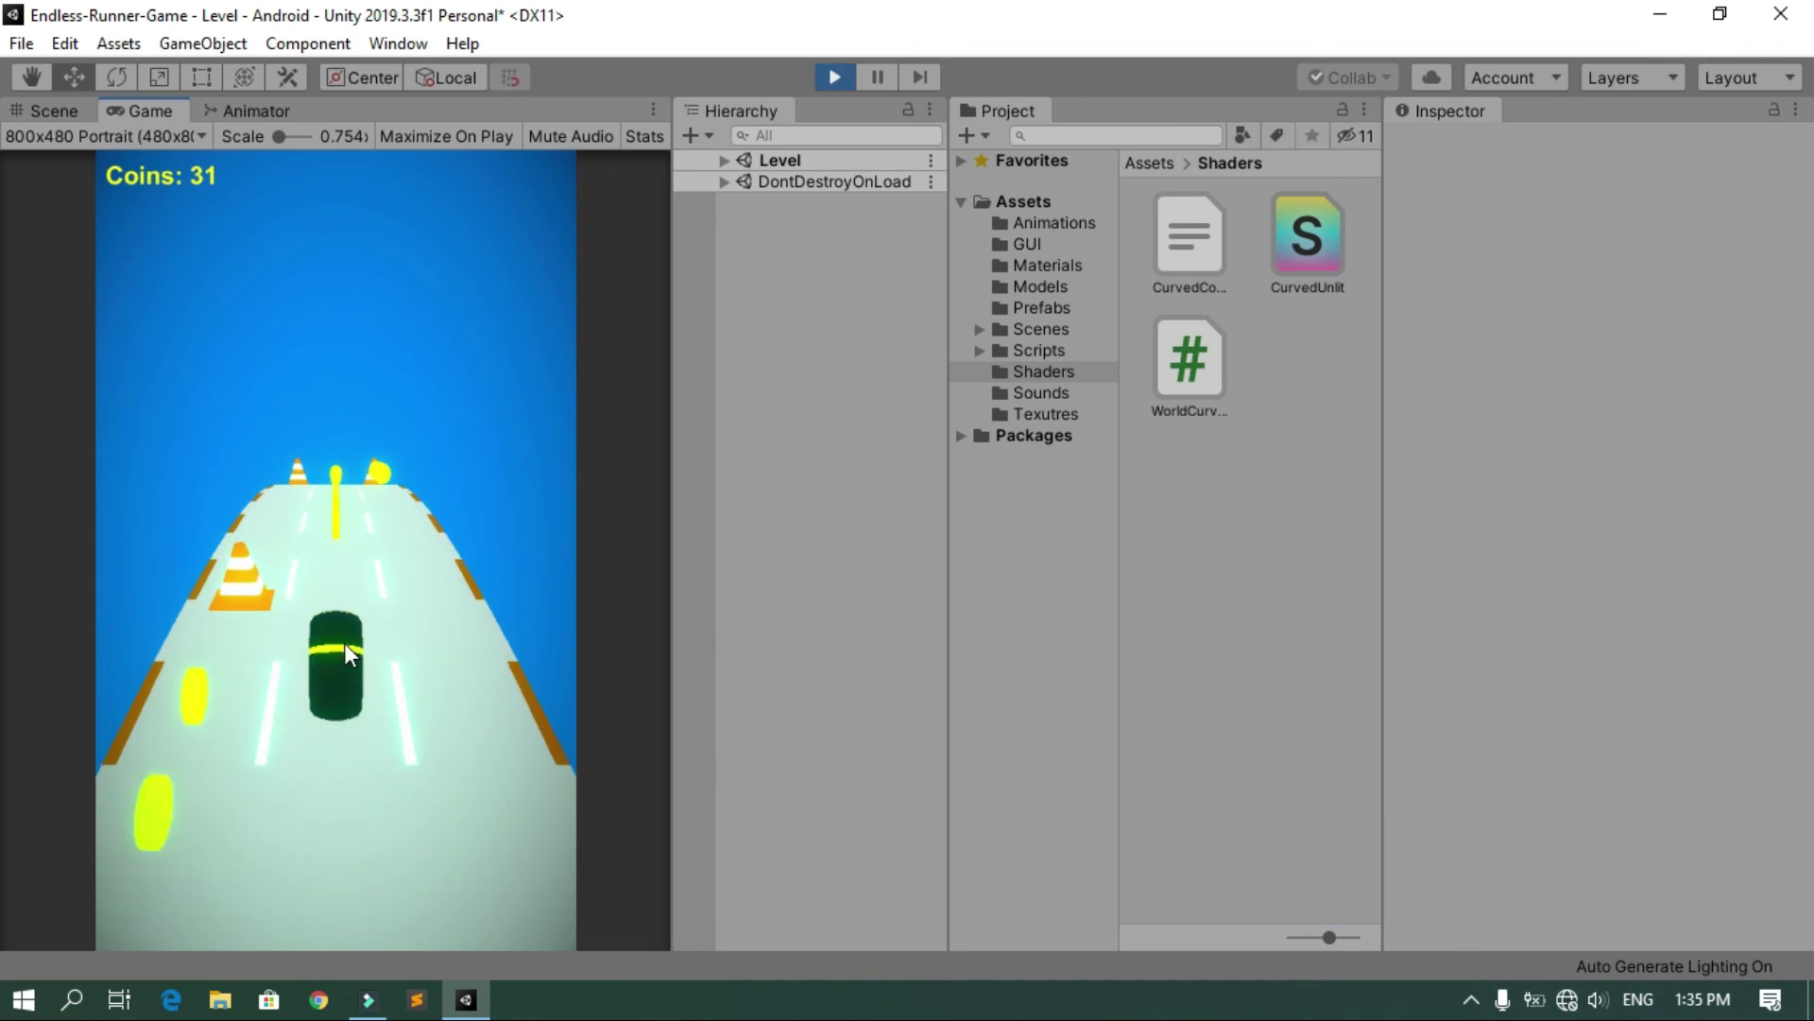